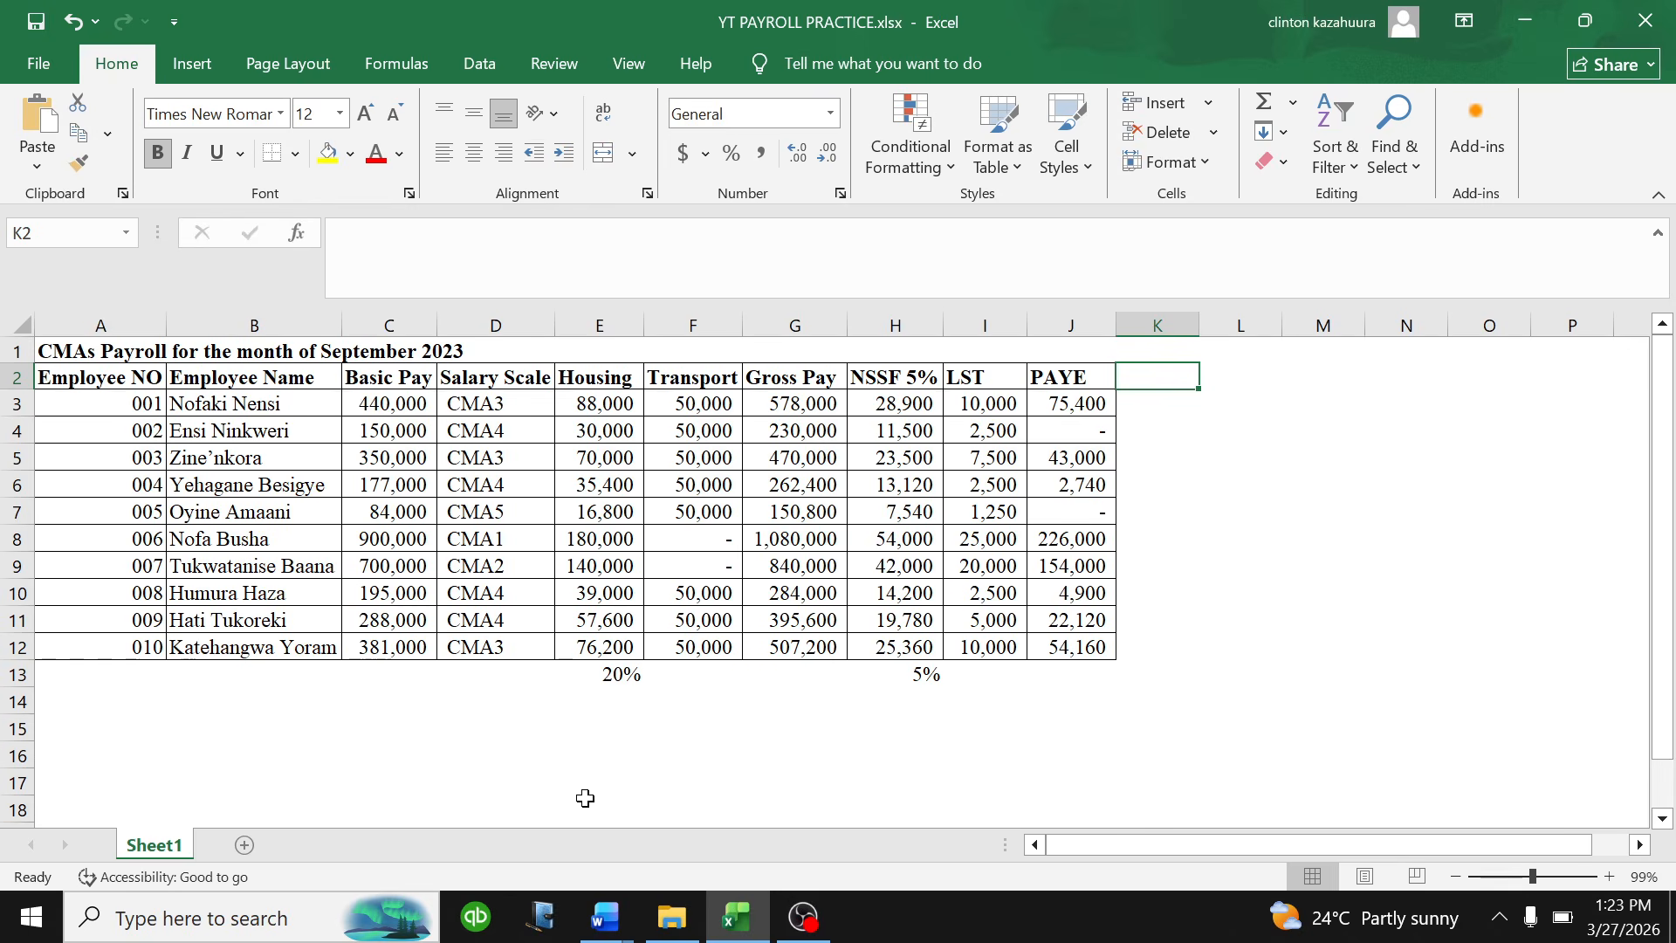
# - Switch to master payroll.docx in Word, review the time rate system and net pay formula, and return to the Excel payroll workbook
pyautogui.click(605, 916)
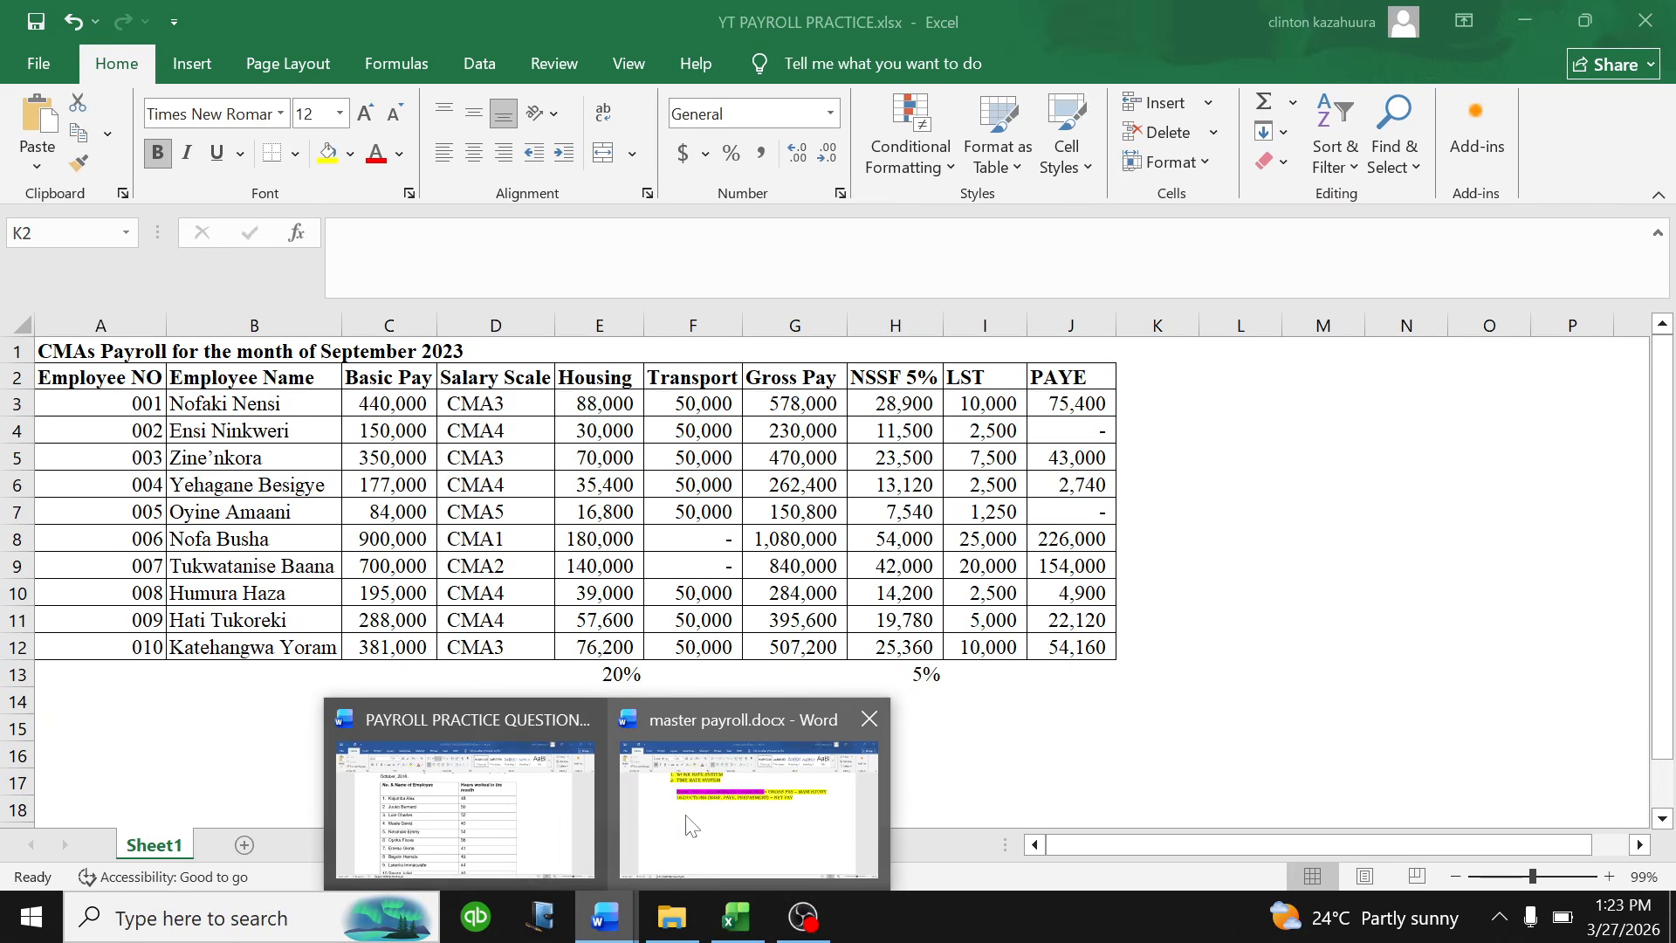
pyautogui.click(695, 752)
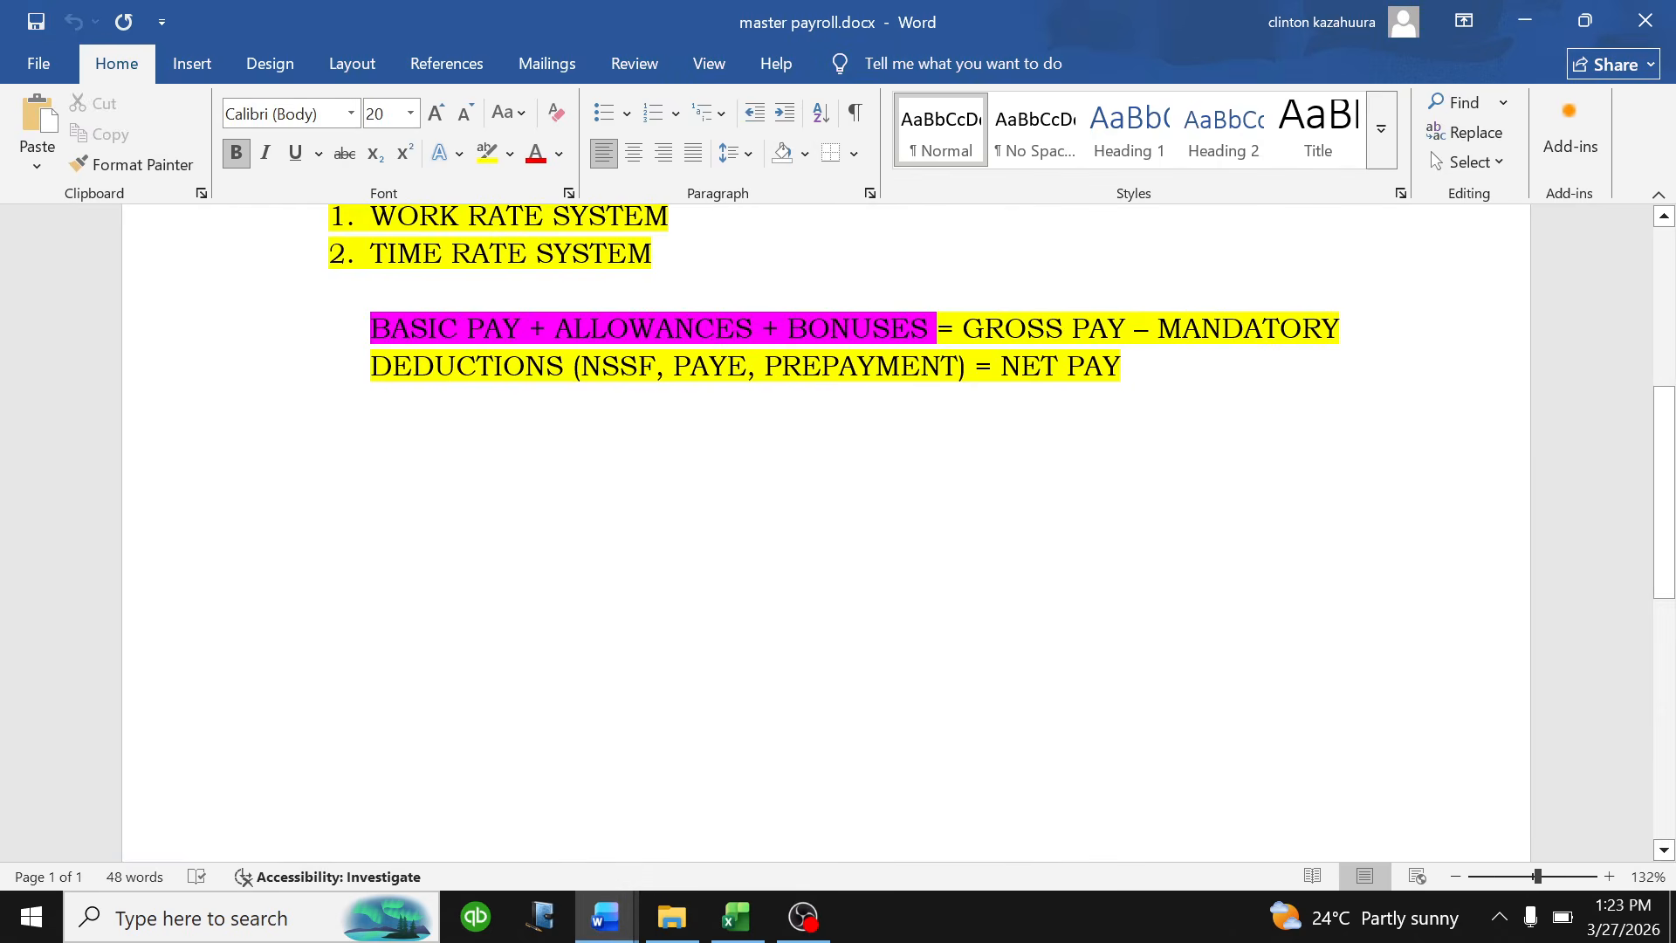
pyautogui.moveTo(370, 253); pyautogui.dragTo(676, 255)
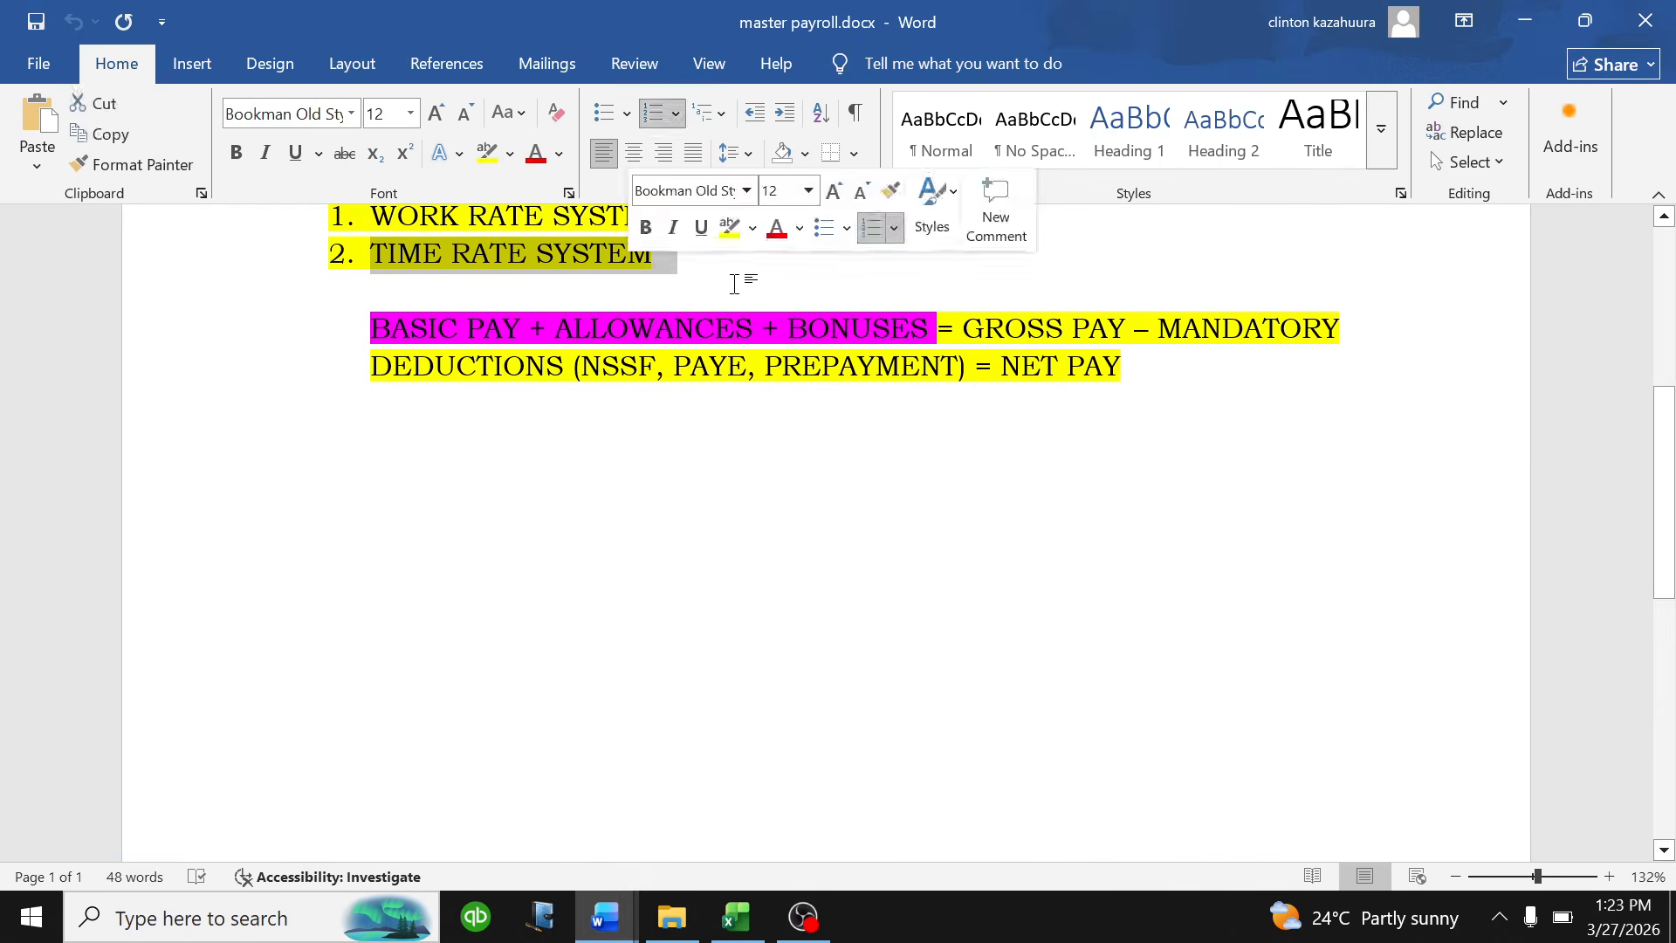
pyautogui.click(735, 284)
pyautogui.click(737, 917)
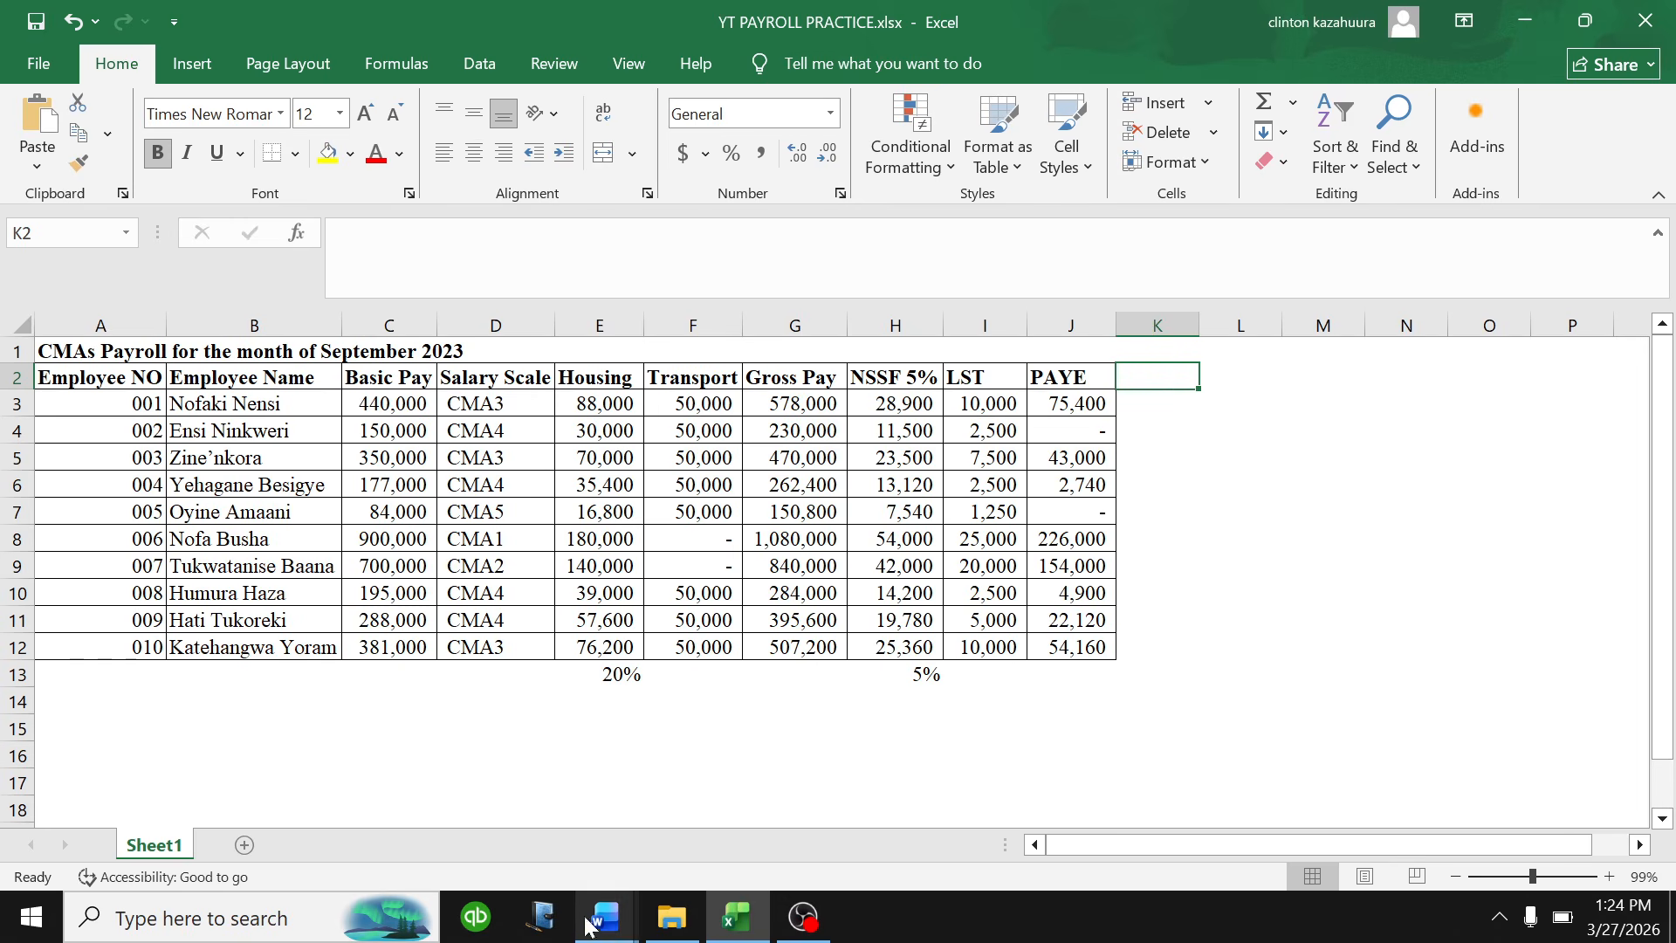
pyautogui.moveTo(594, 924)
pyautogui.click(768, 790)
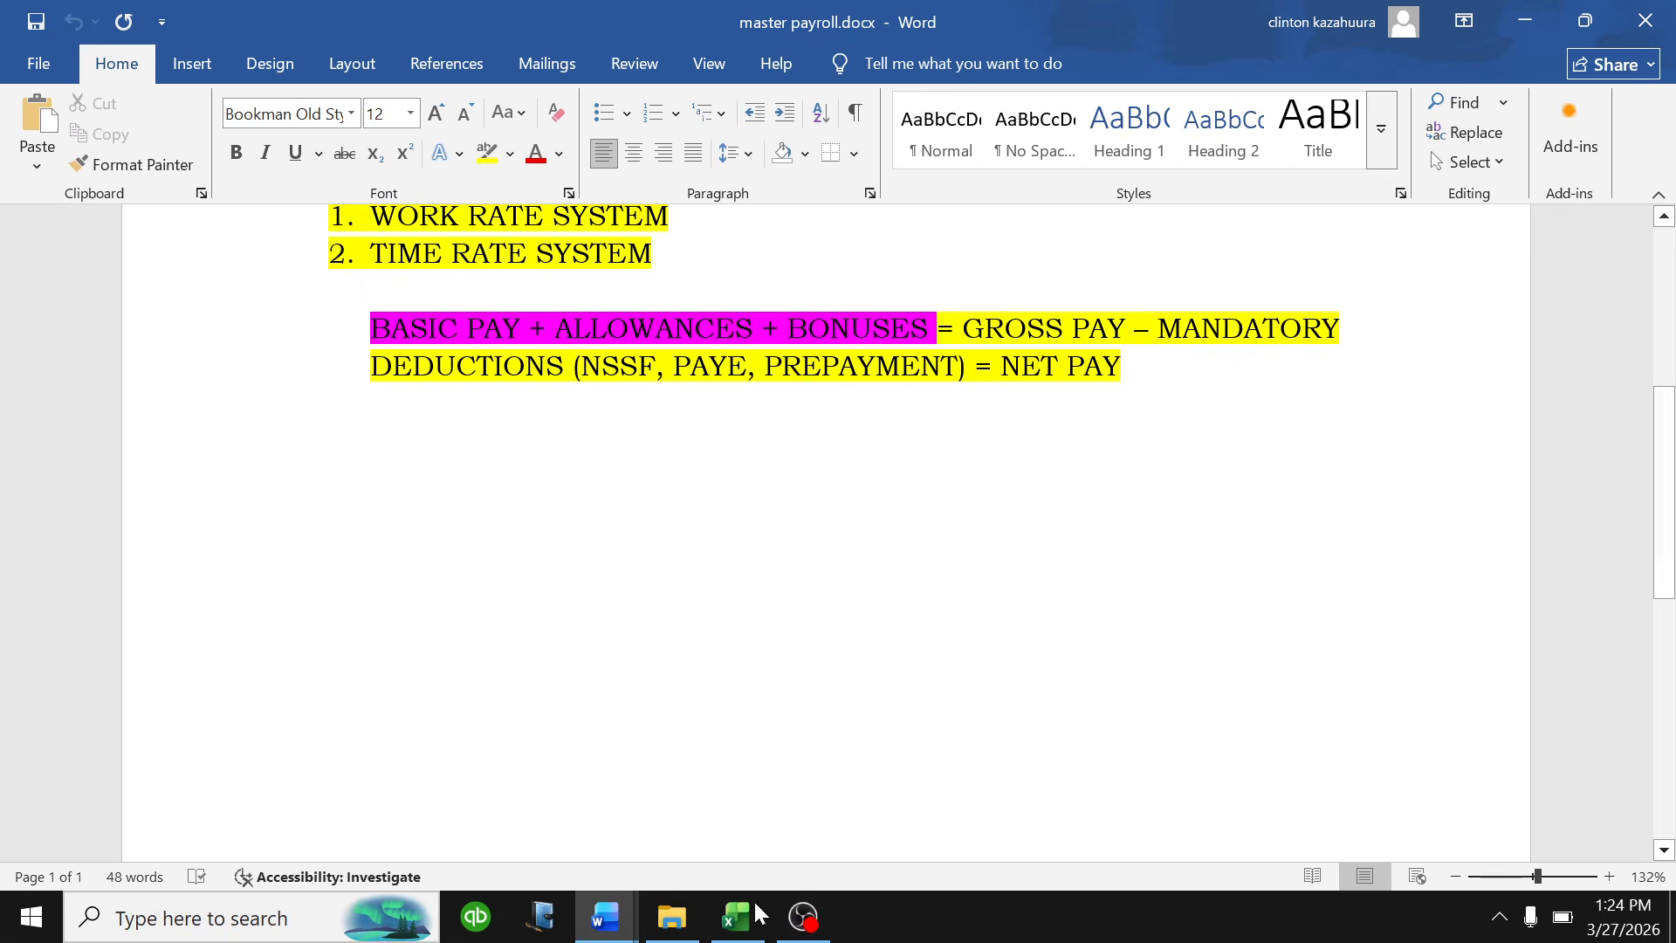
pyautogui.click(736, 917)
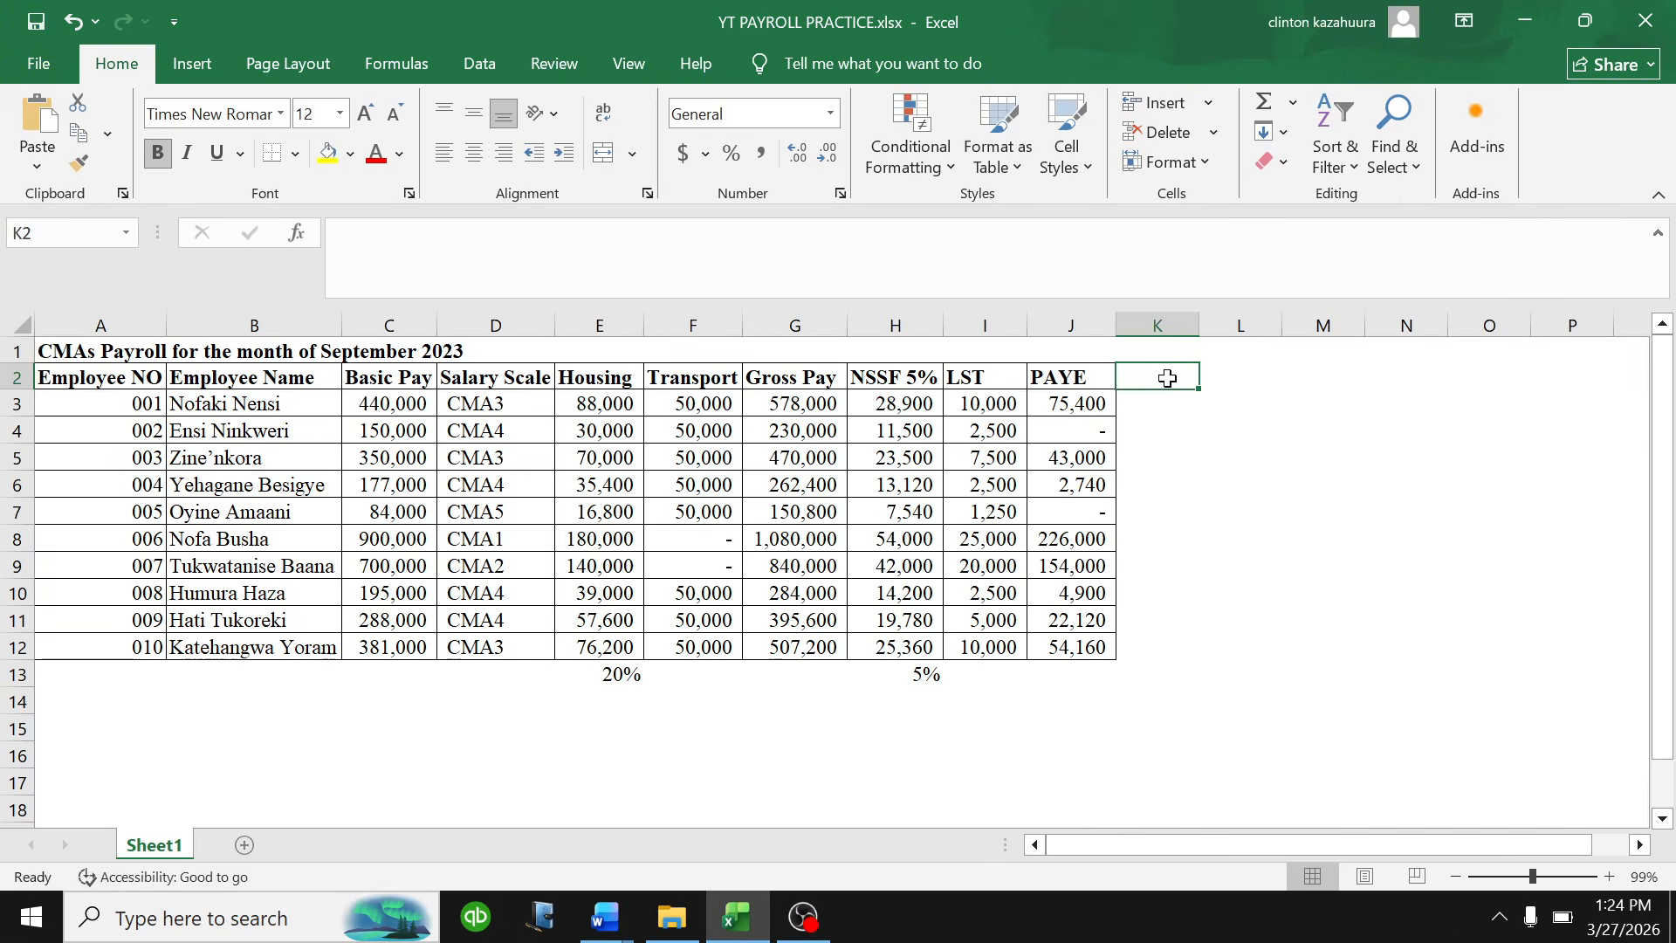
# - Enter the column heading NETPAY in cell K2 beside PAYE
pyautogui.write('N')
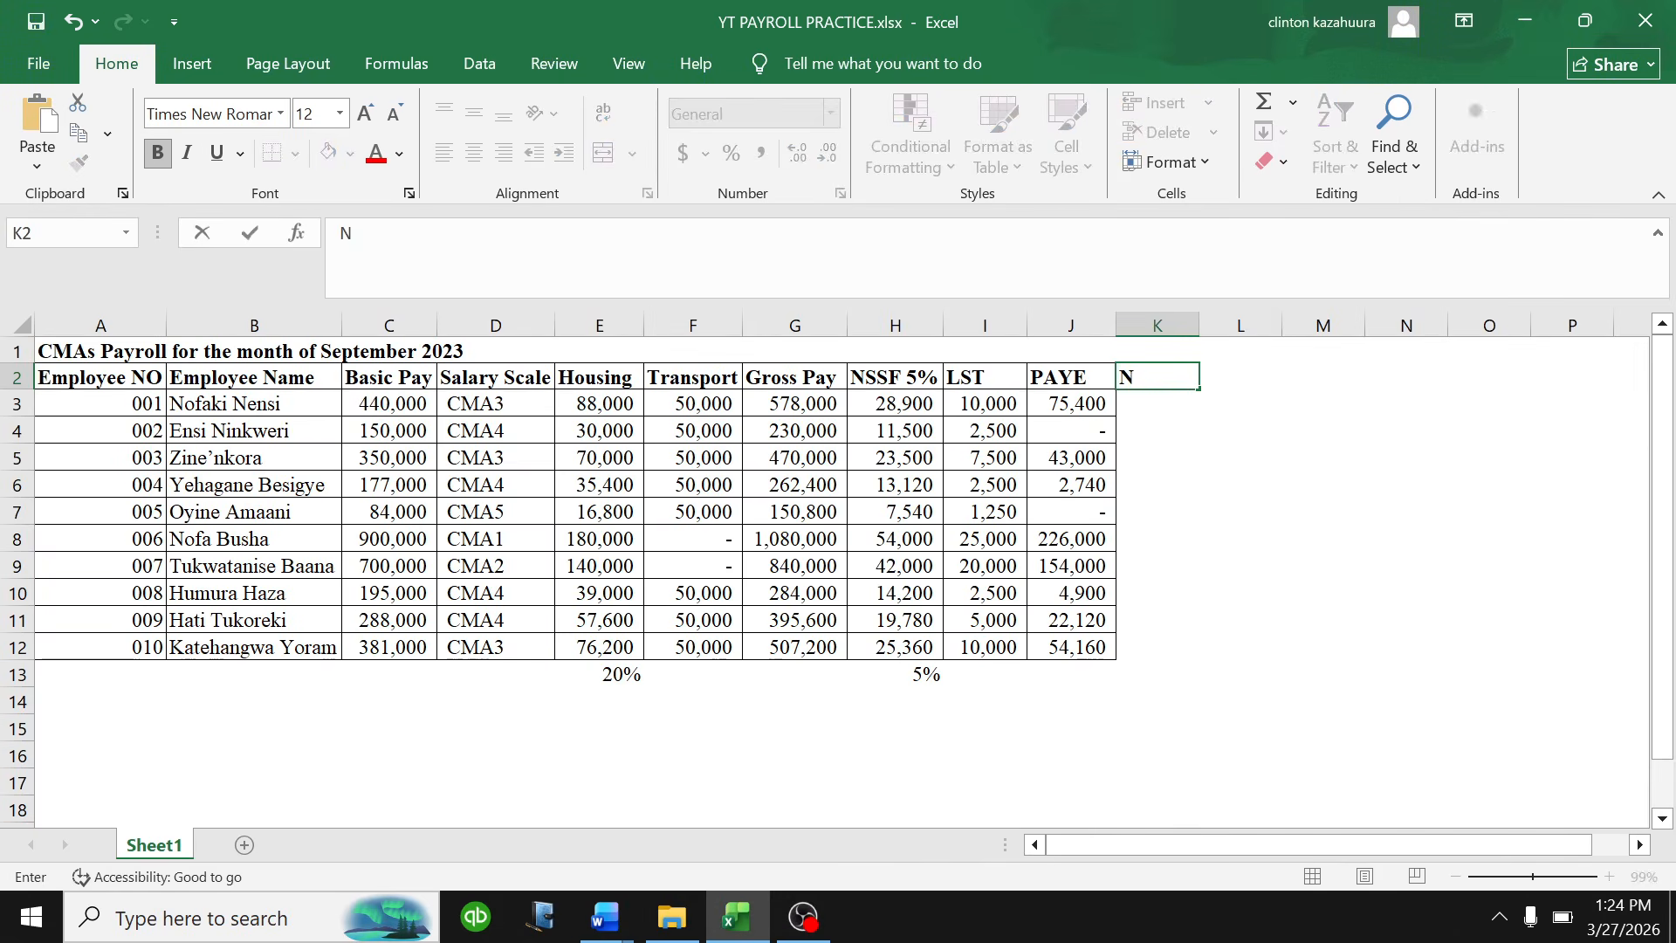
pyautogui.write('ETPAY')
pyautogui.click(1148, 407)
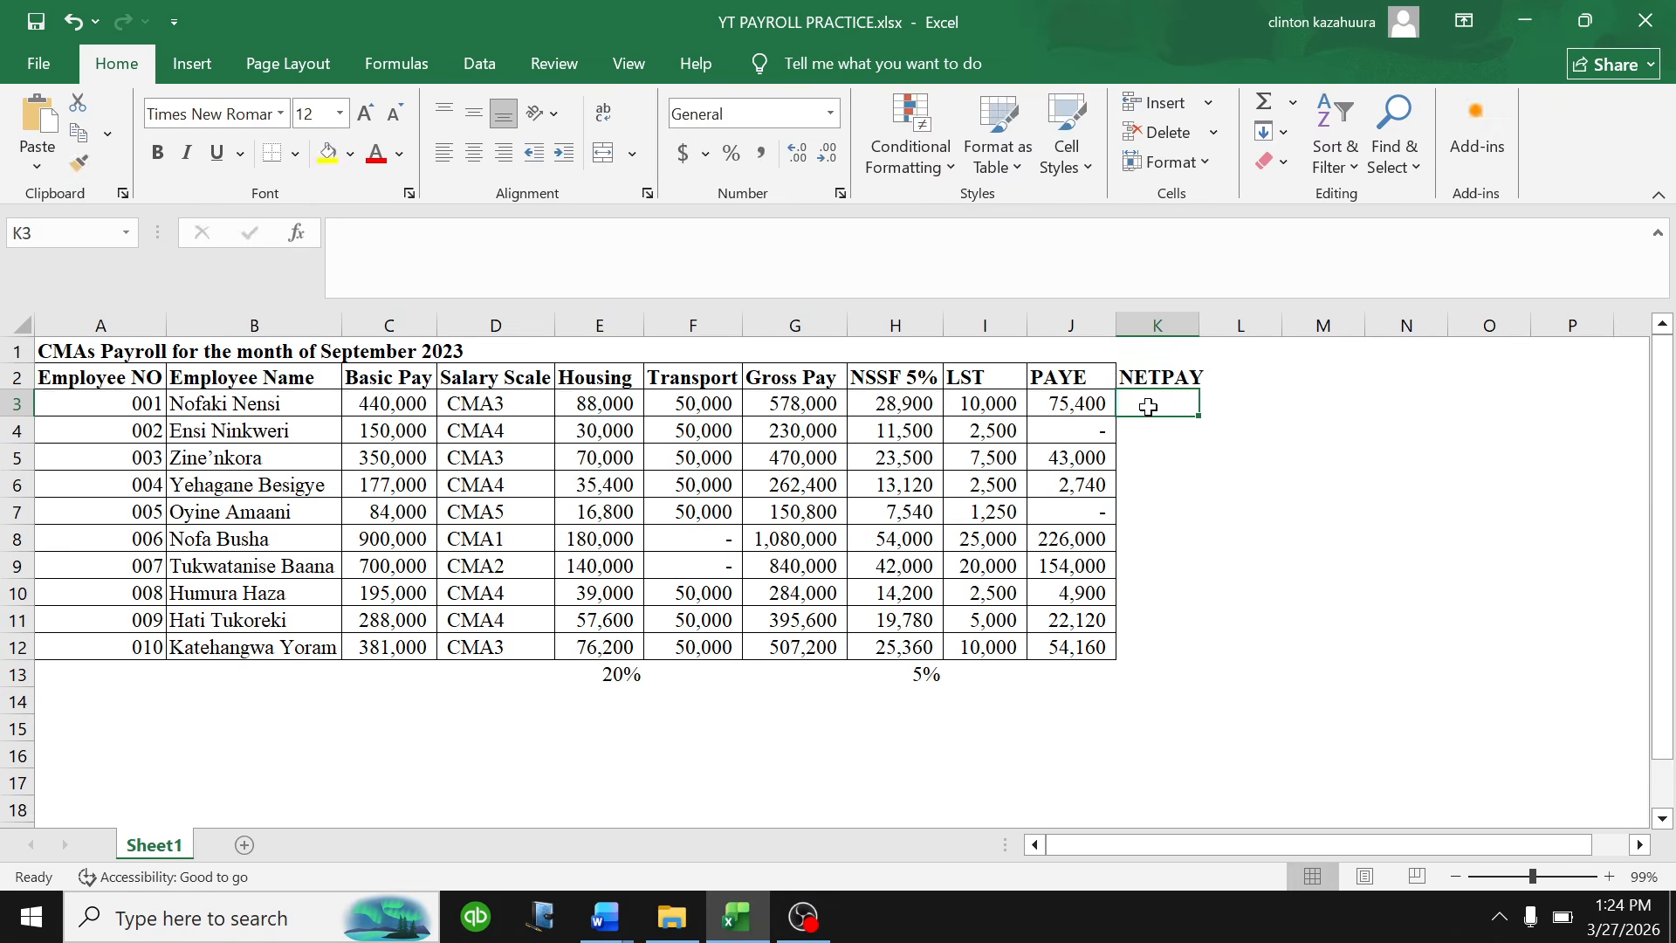
# - Calculate the first employee's net pay in K3 as gross pay minus NSSF, LST and PAYE with the formula =G3-H3-I3-J3
pyautogui.write('=')
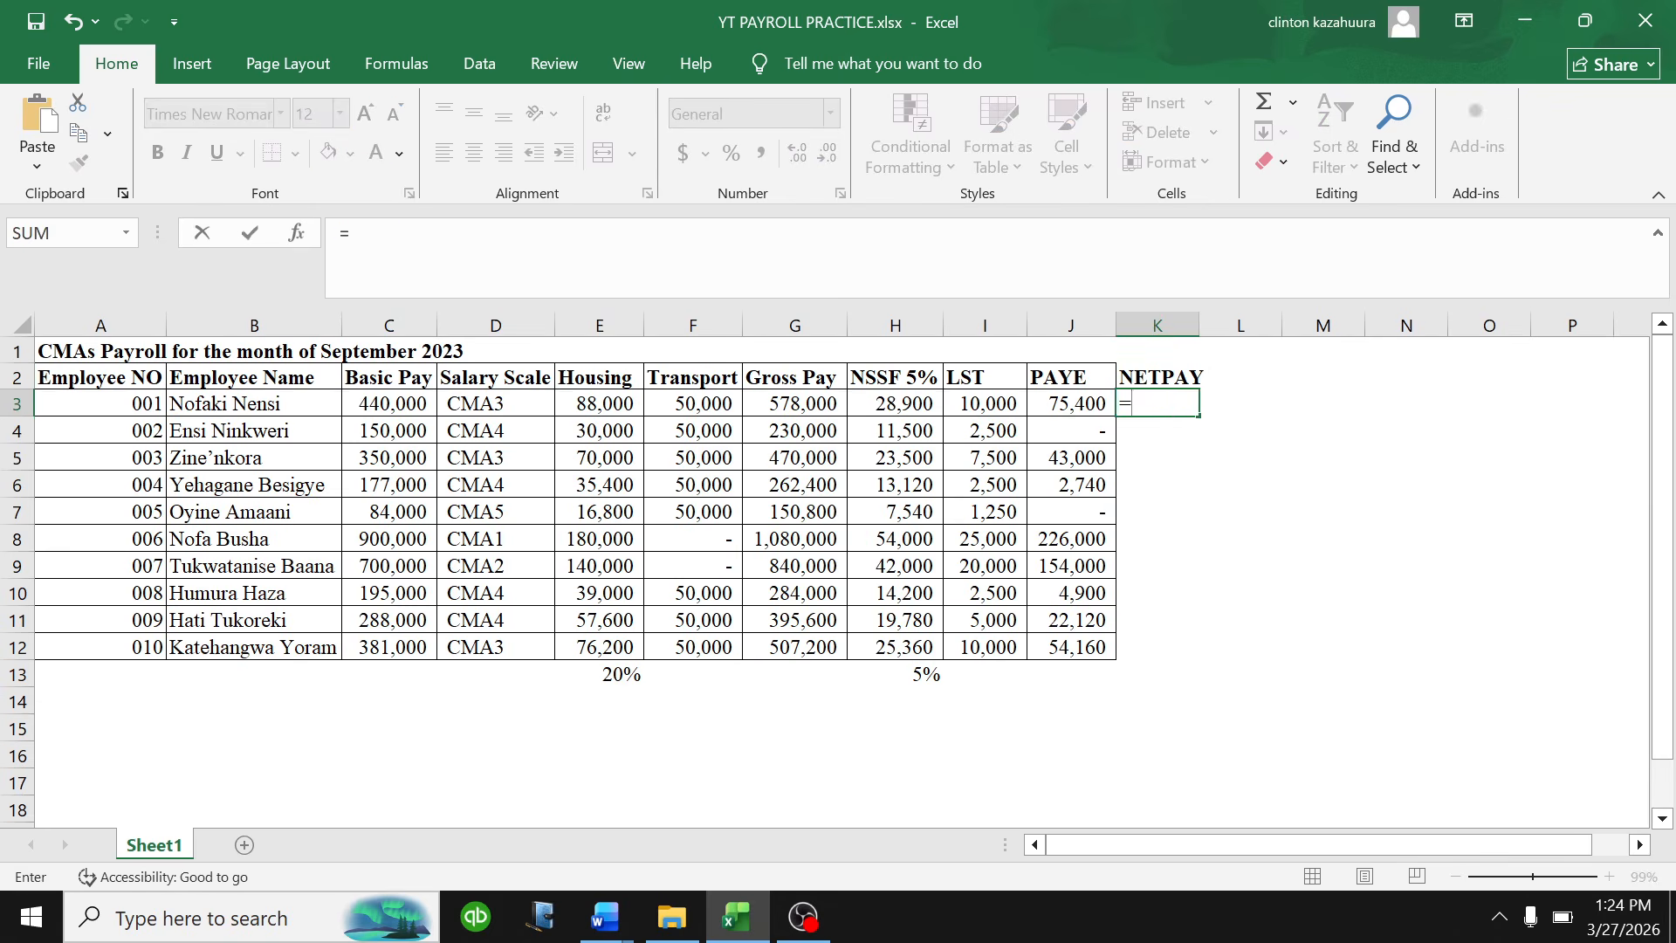
pyautogui.click(806, 403)
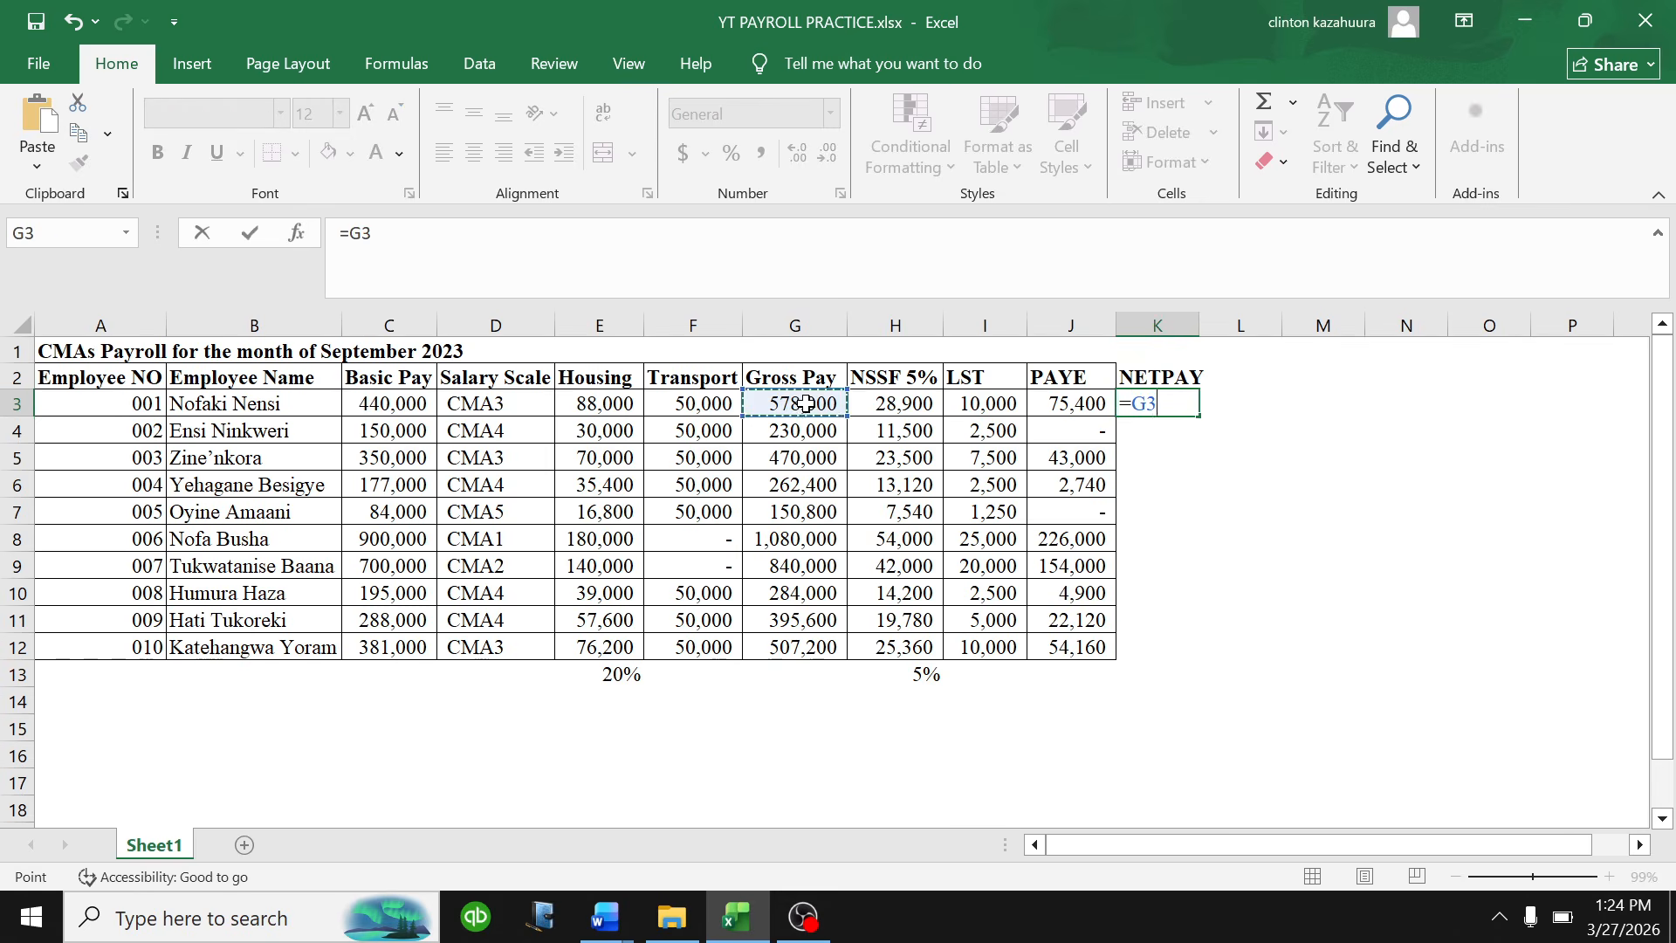
pyautogui.write('-')
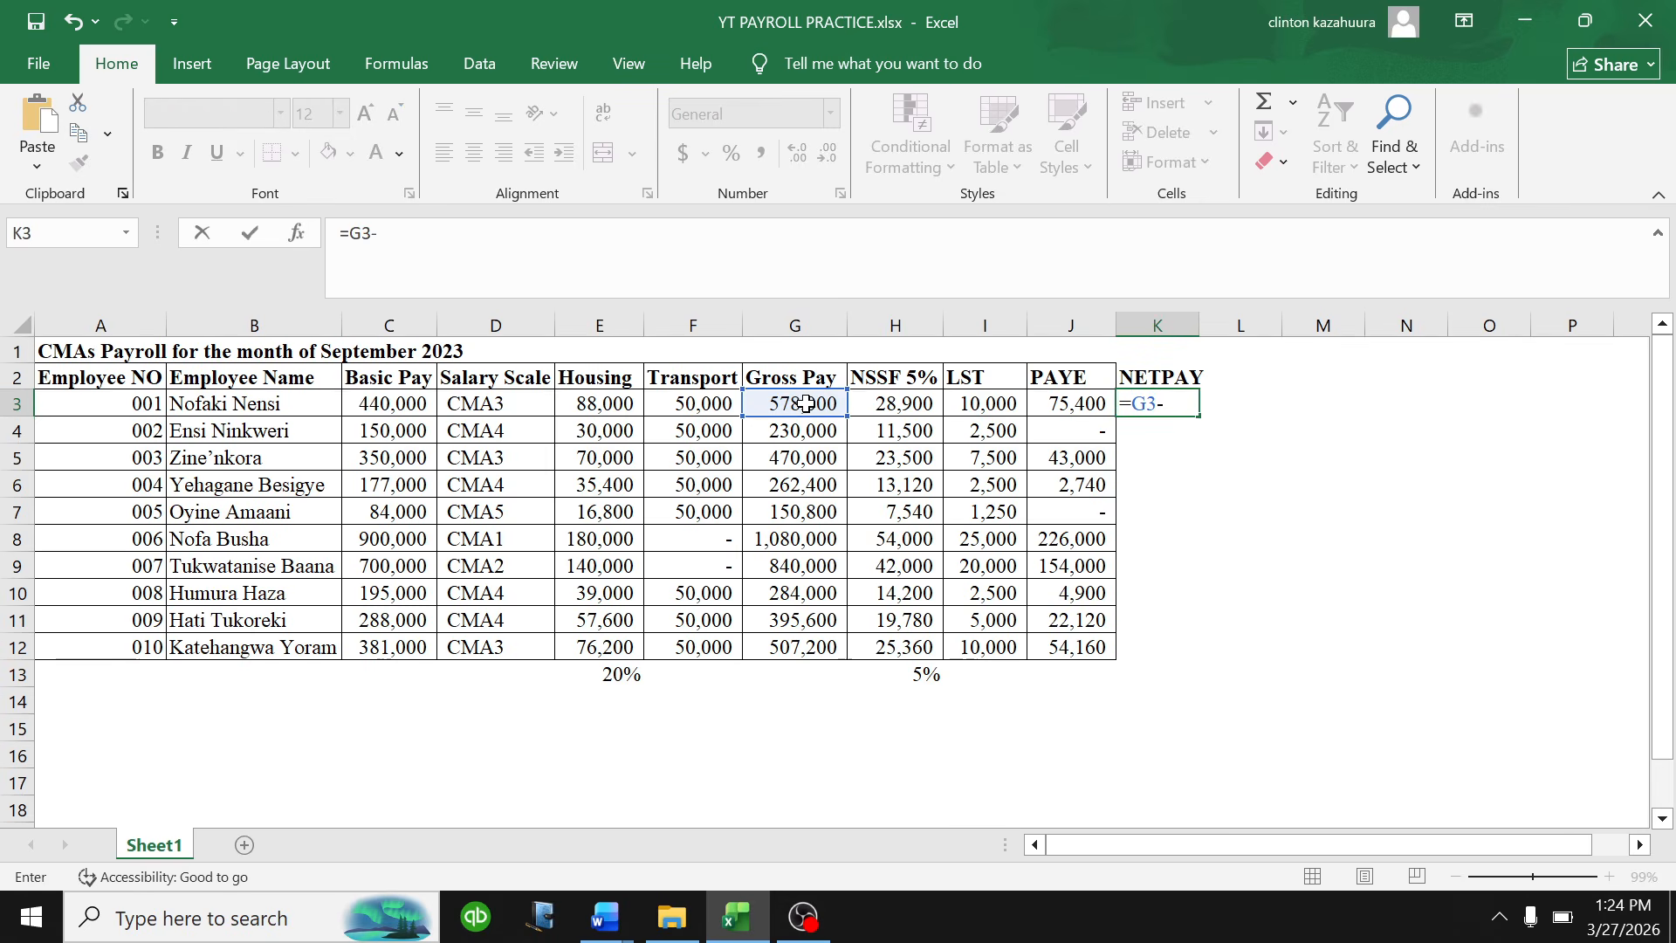
pyautogui.click(897, 404)
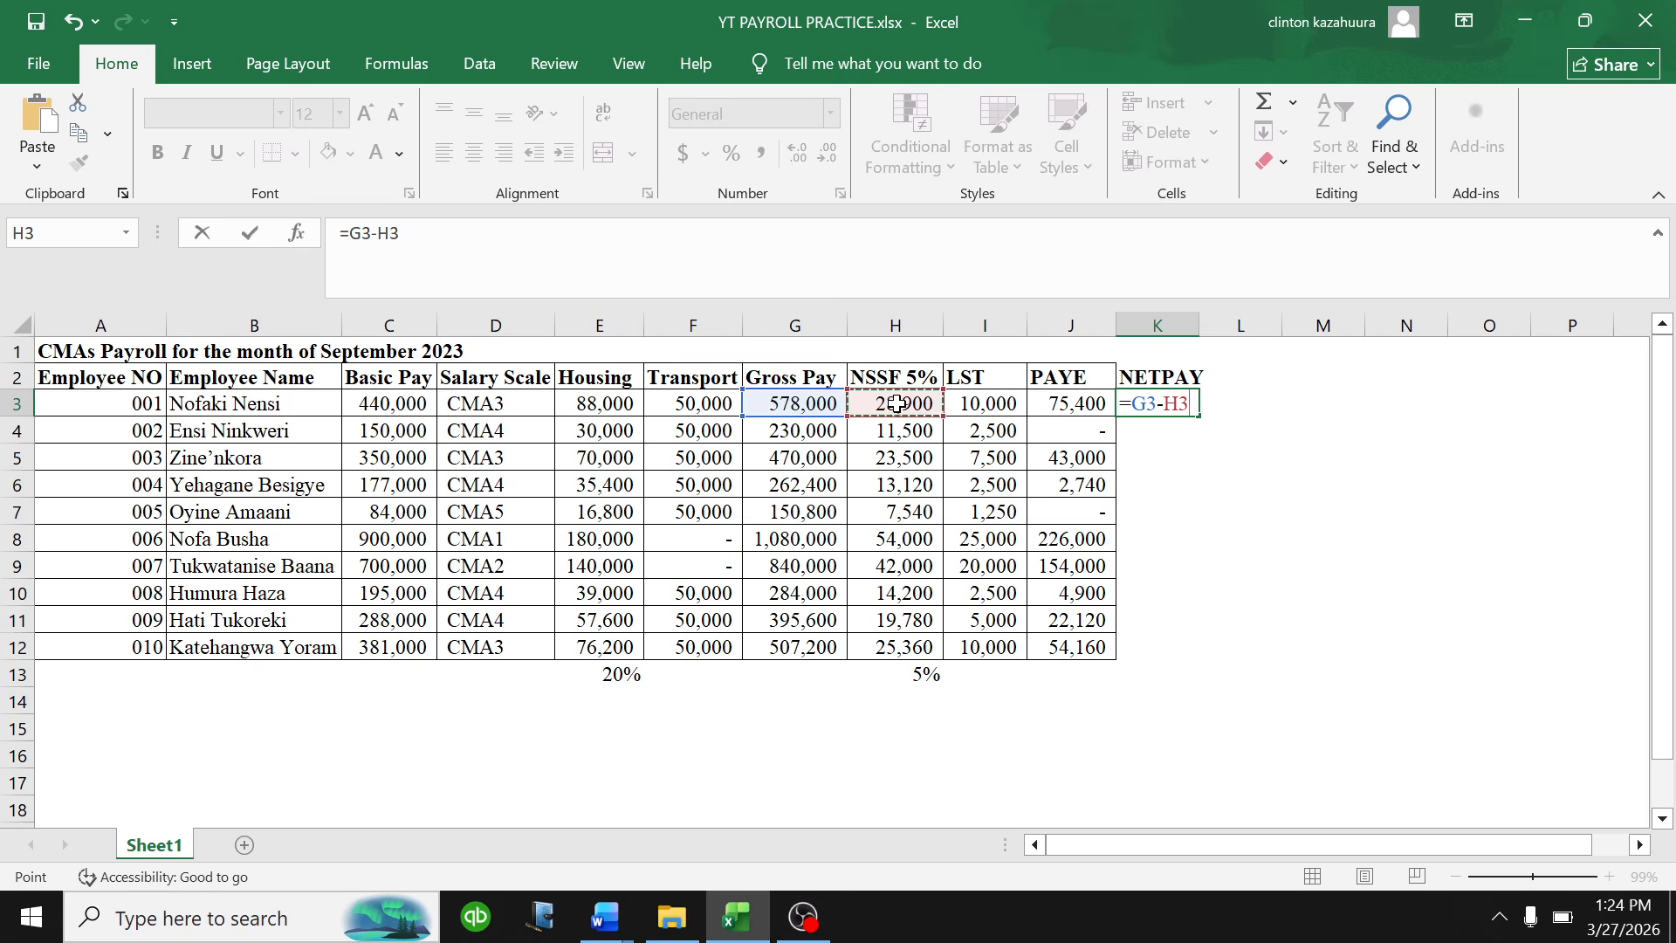
pyautogui.write('-')
pyautogui.click(974, 406)
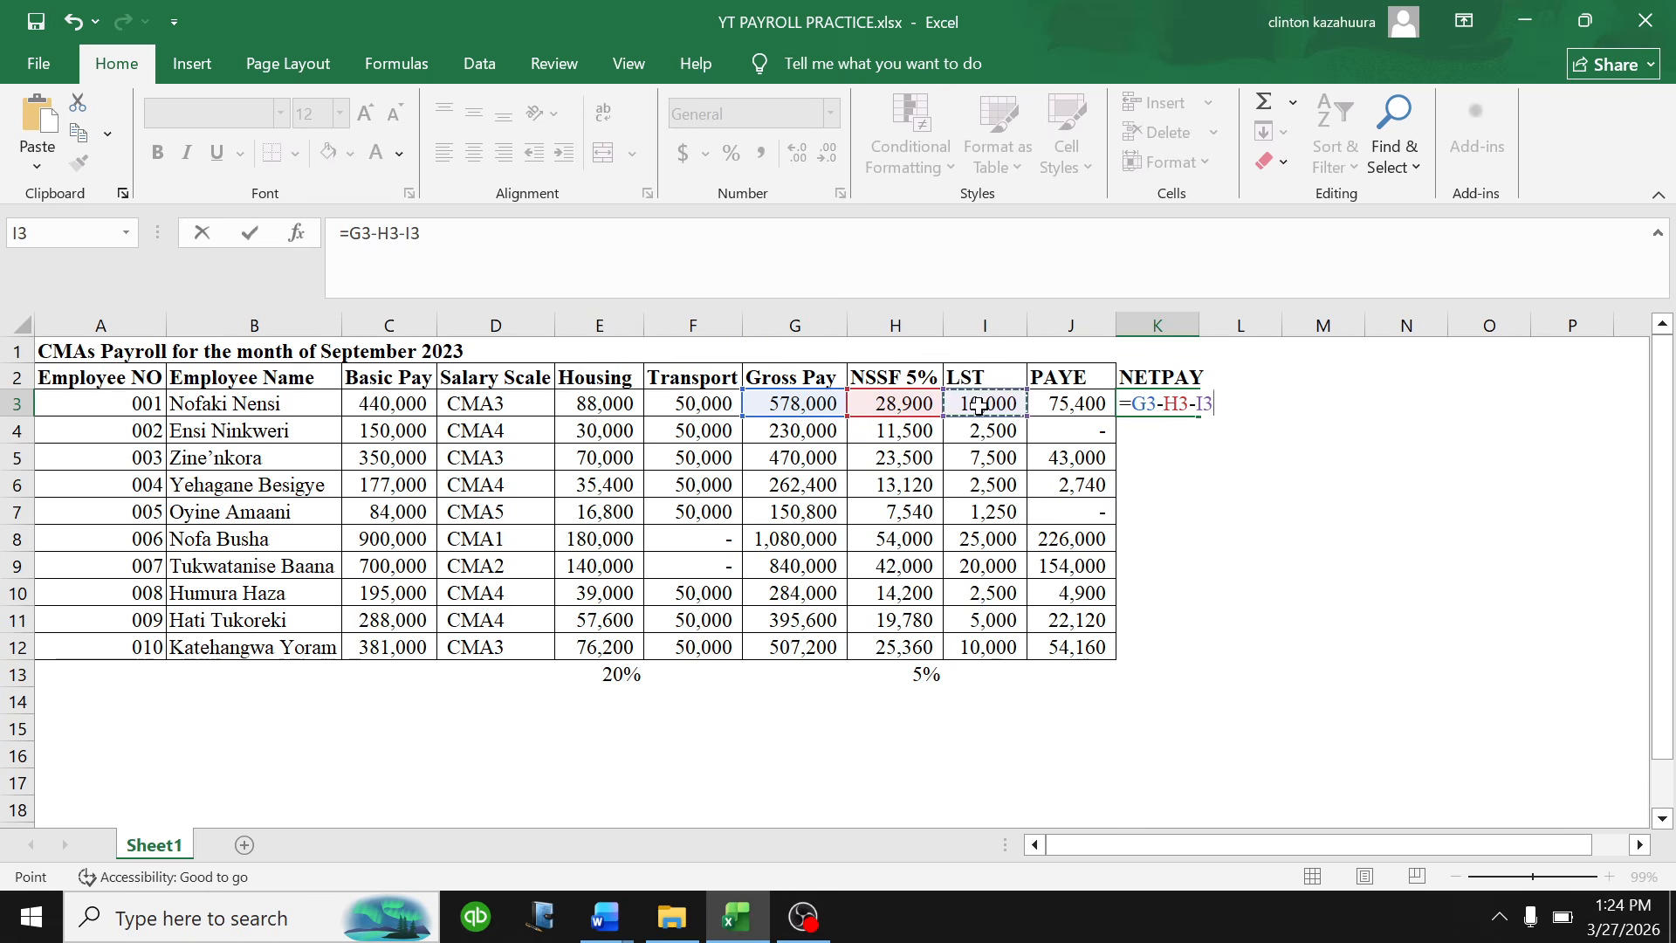
pyautogui.write('-')
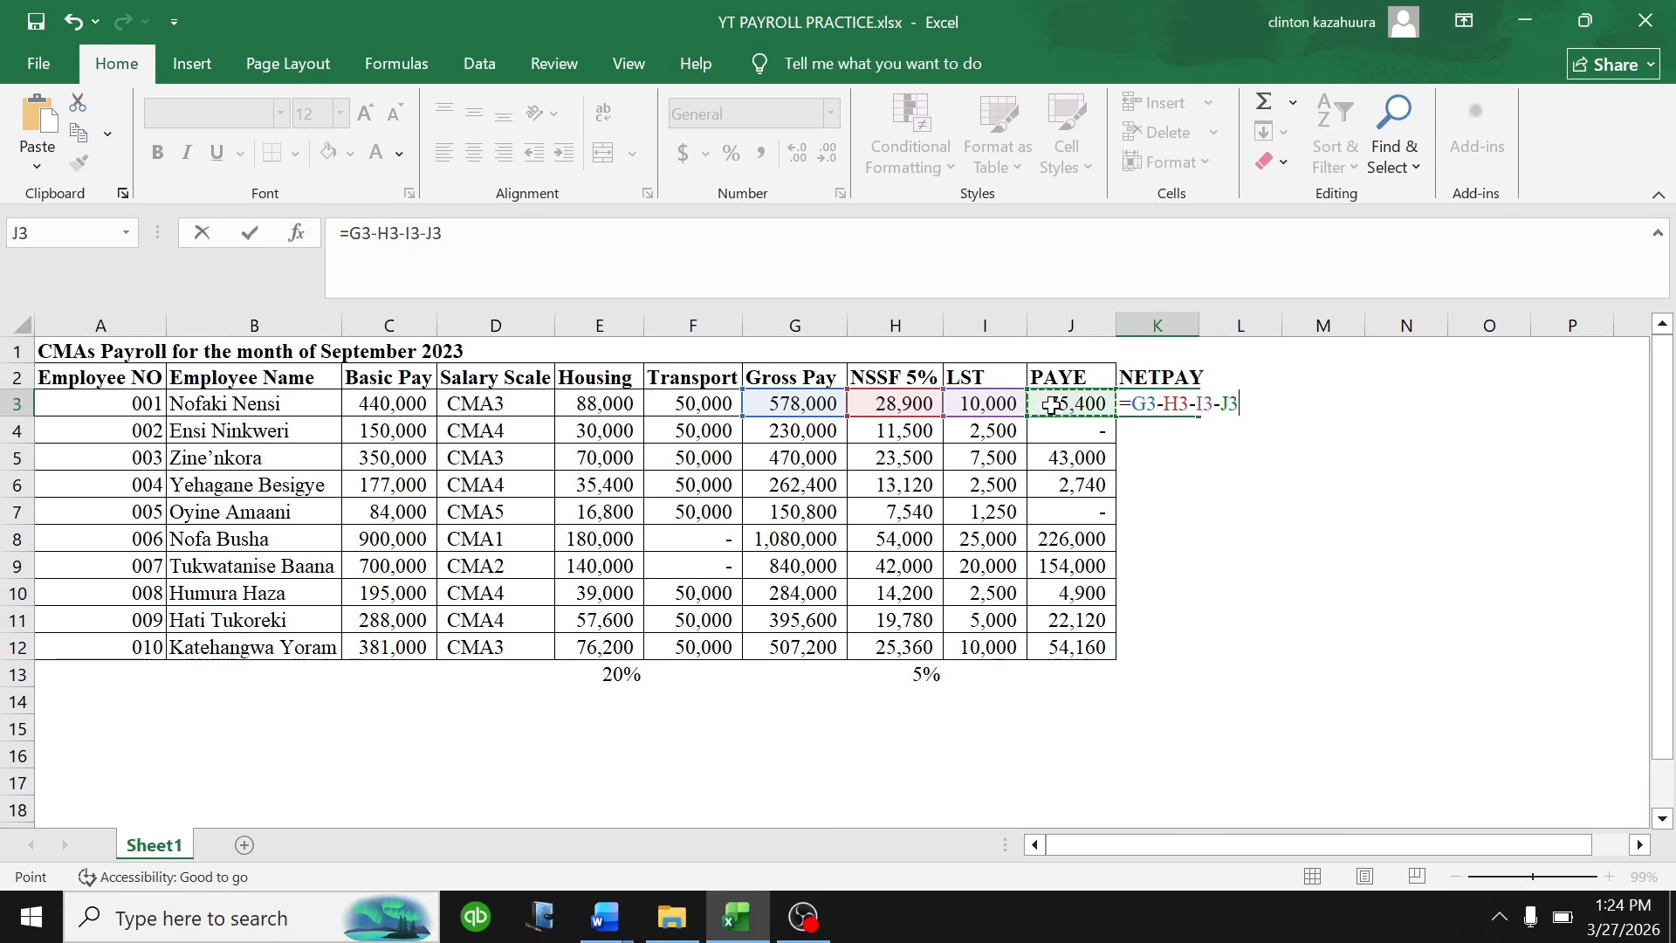
pyautogui.click(1049, 405)
pyautogui.press('Return')
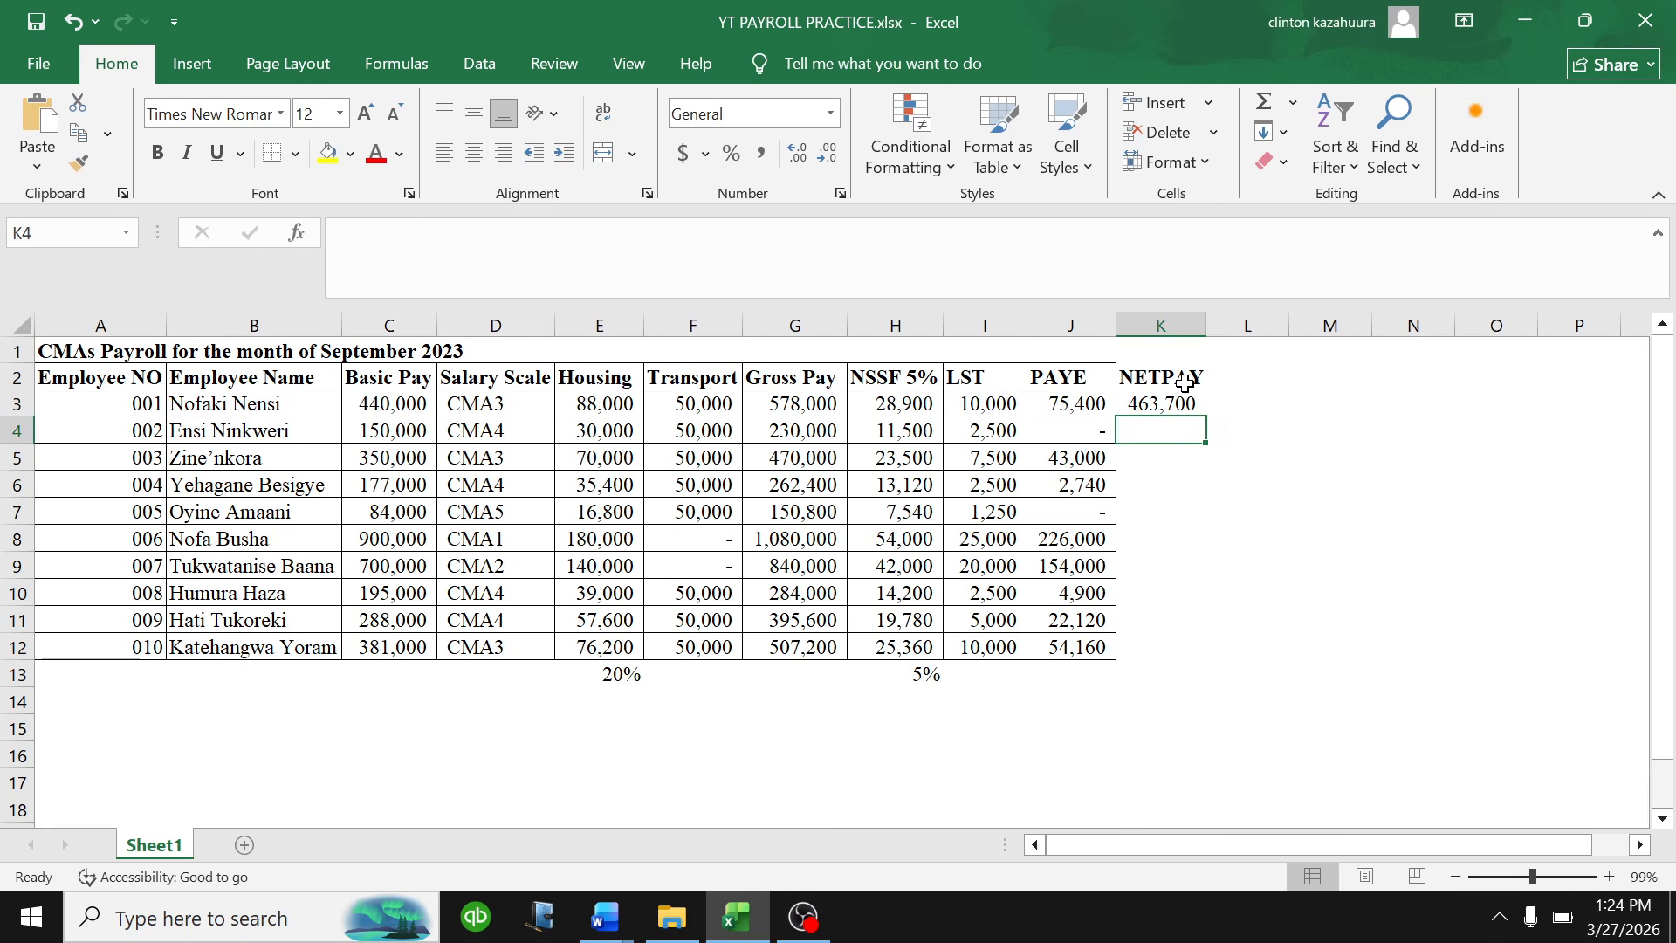
# - Fill the net pay formula down column K for all employees through row 12, clearing the surplus copy in K13
pyautogui.click(1185, 407)
pyautogui.moveTo(1205, 416); pyautogui.dragTo(1194, 677)
pyautogui.click(1179, 675)
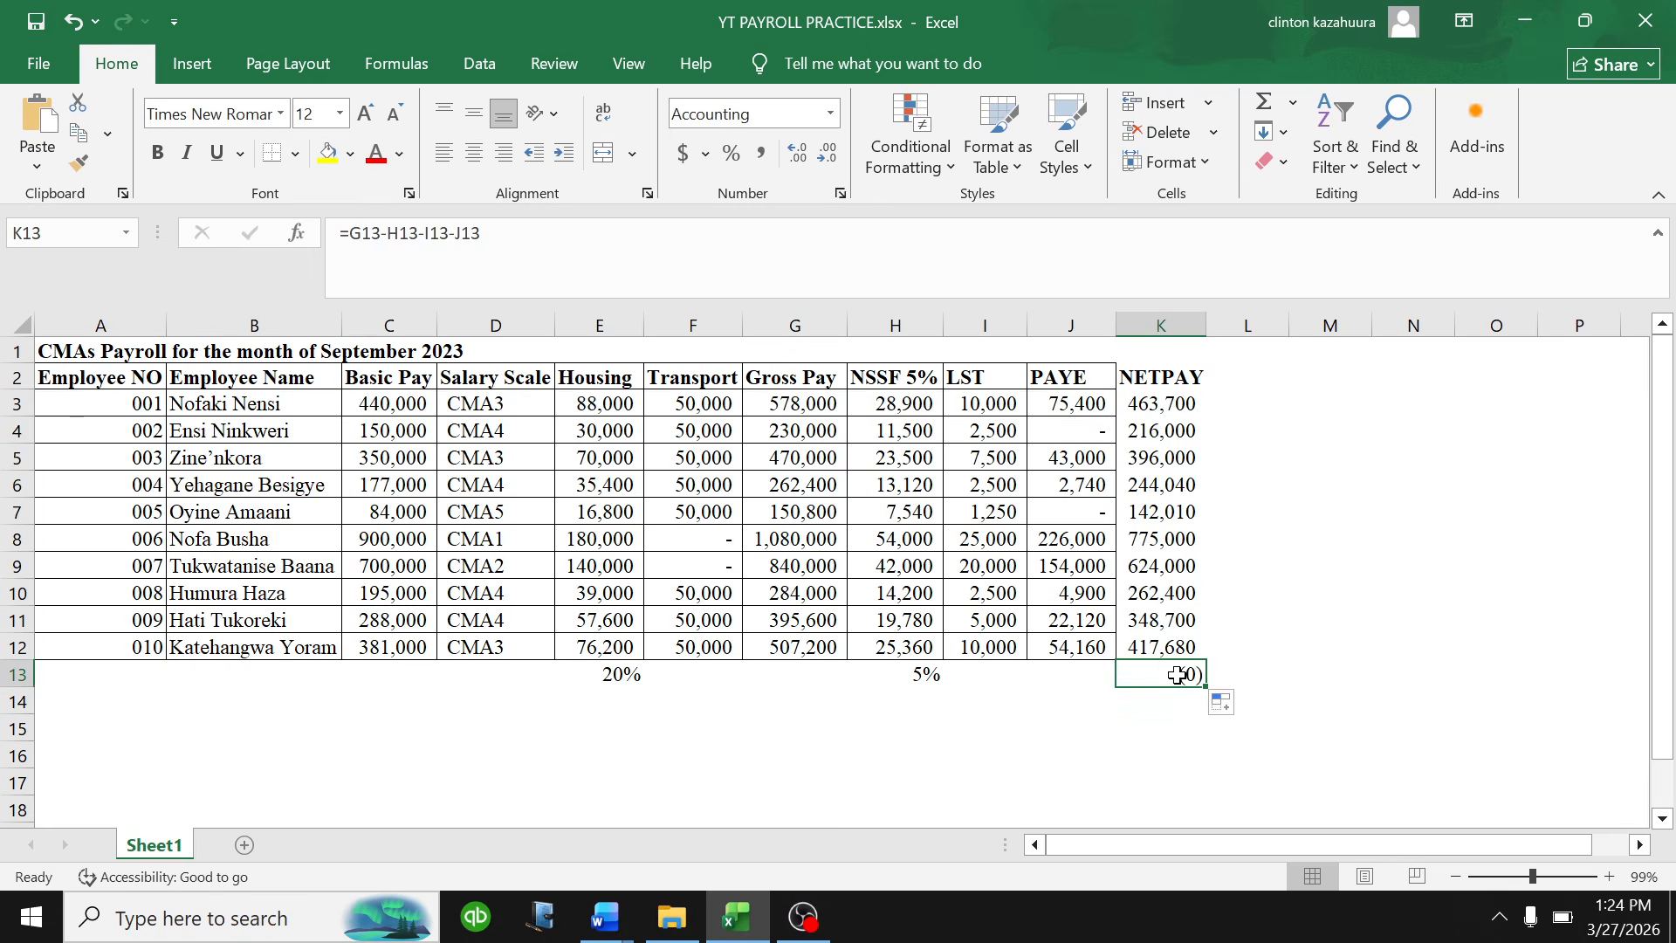
pyautogui.press('Delete')
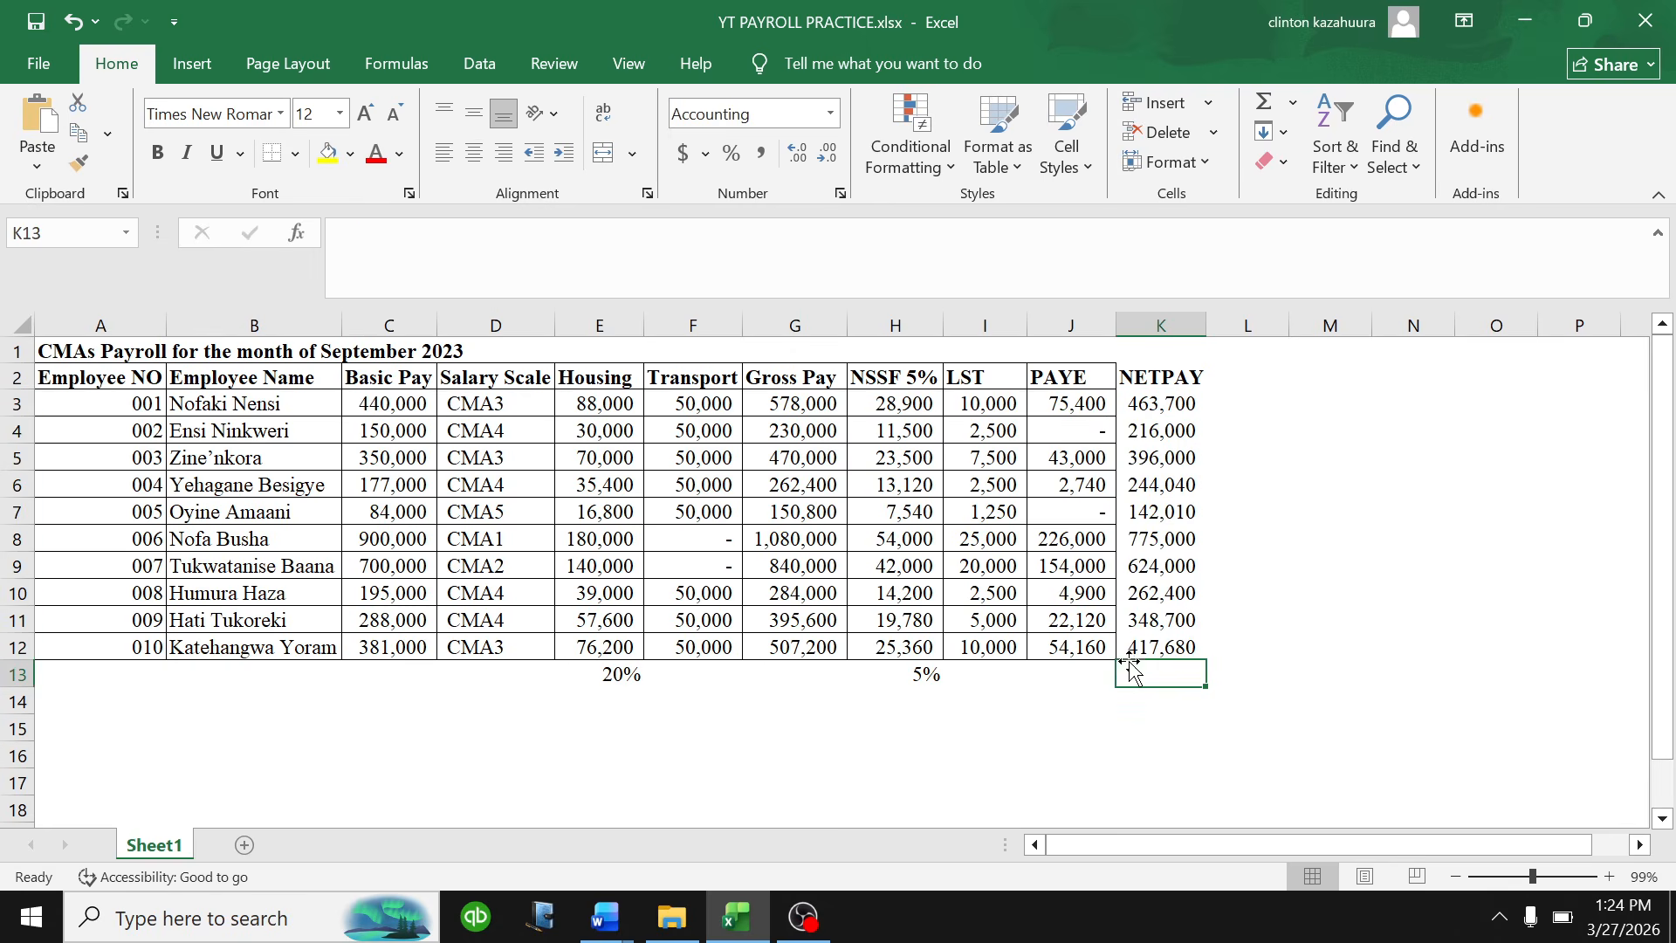
# - Apply All Borders to the PAYE and NETPAY columns in J2:K12
pyautogui.click(1114, 377)
pyautogui.moveTo(1114, 378); pyautogui.dragTo(1179, 646)
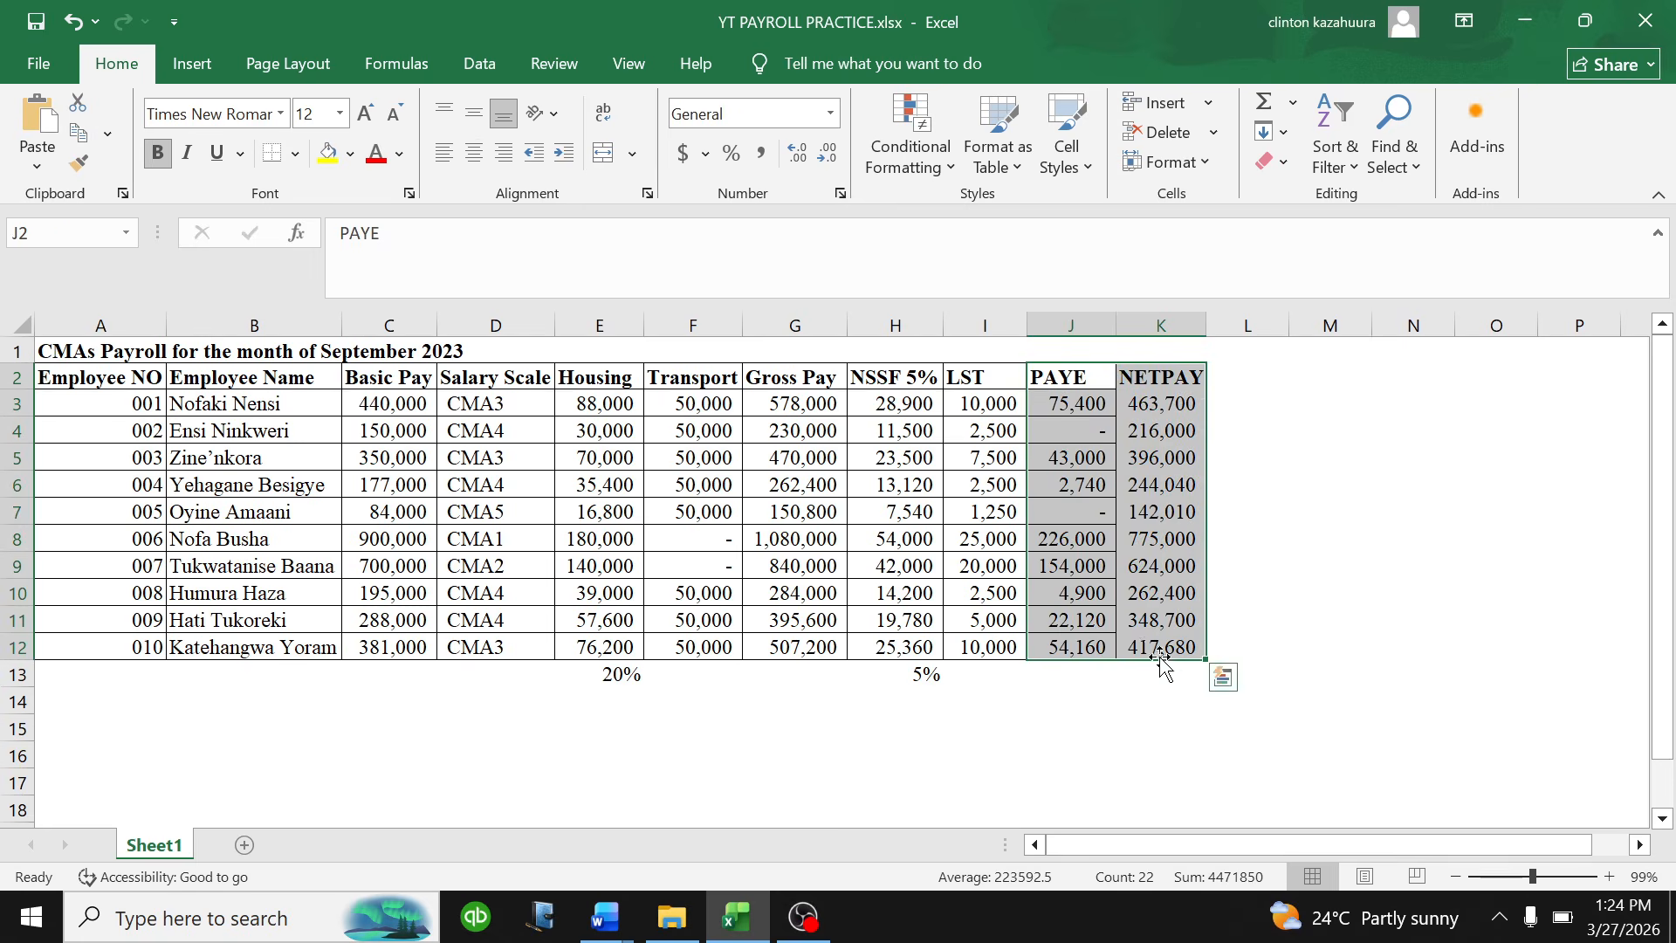
pyautogui.click(296, 153)
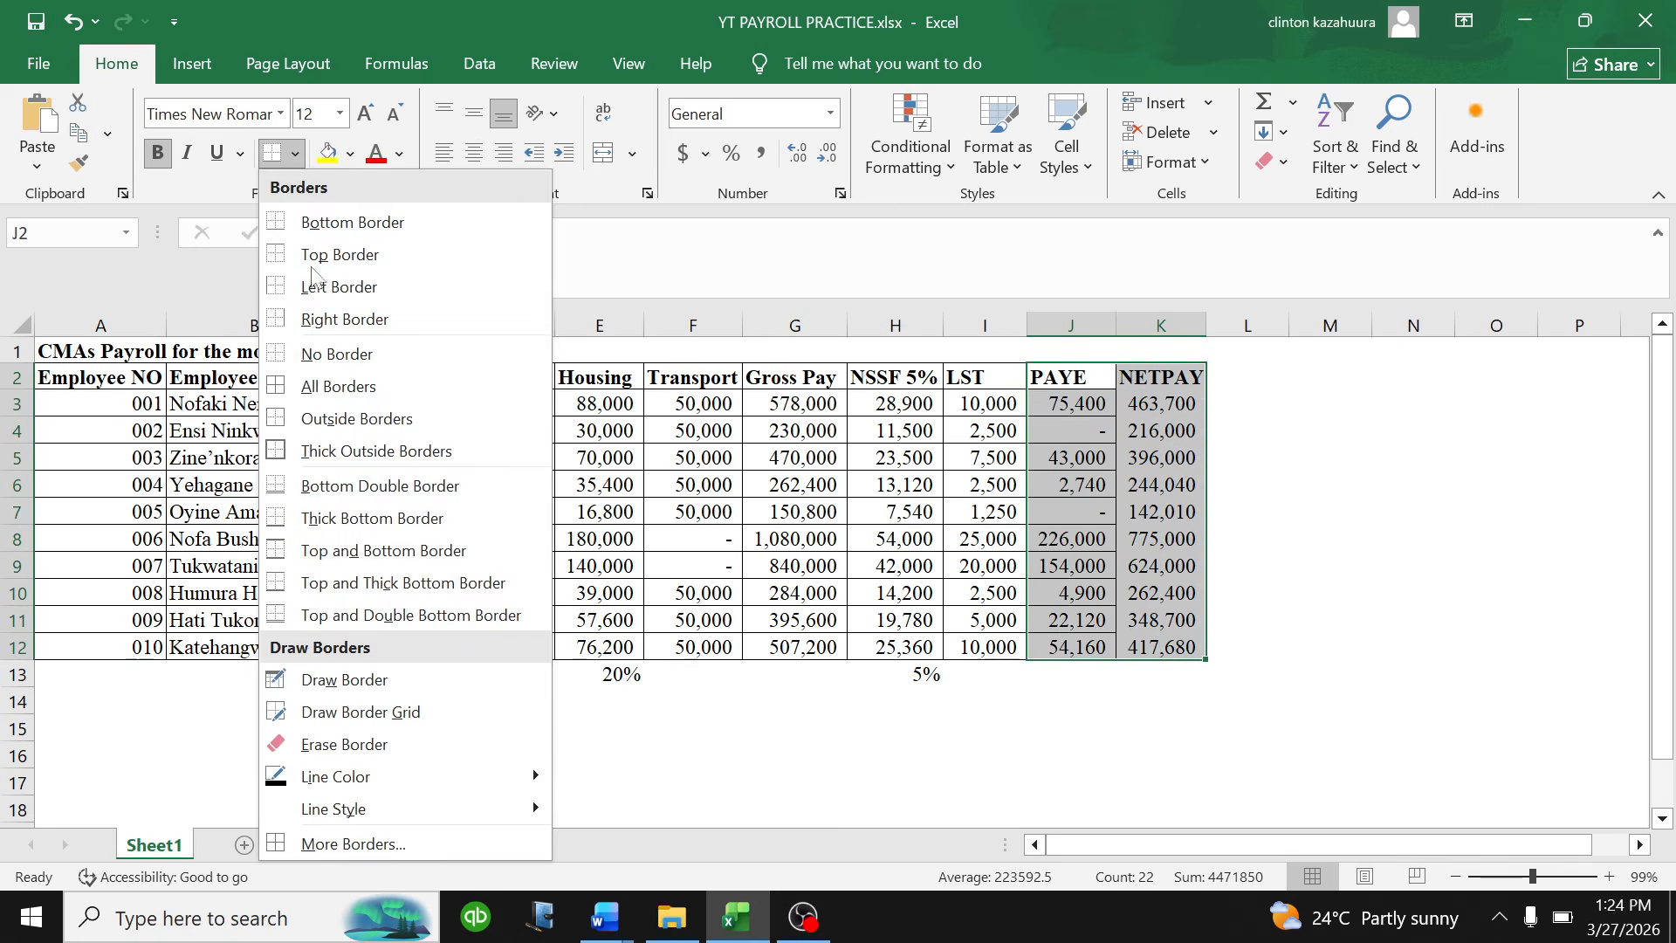
pyautogui.click(284, 386)
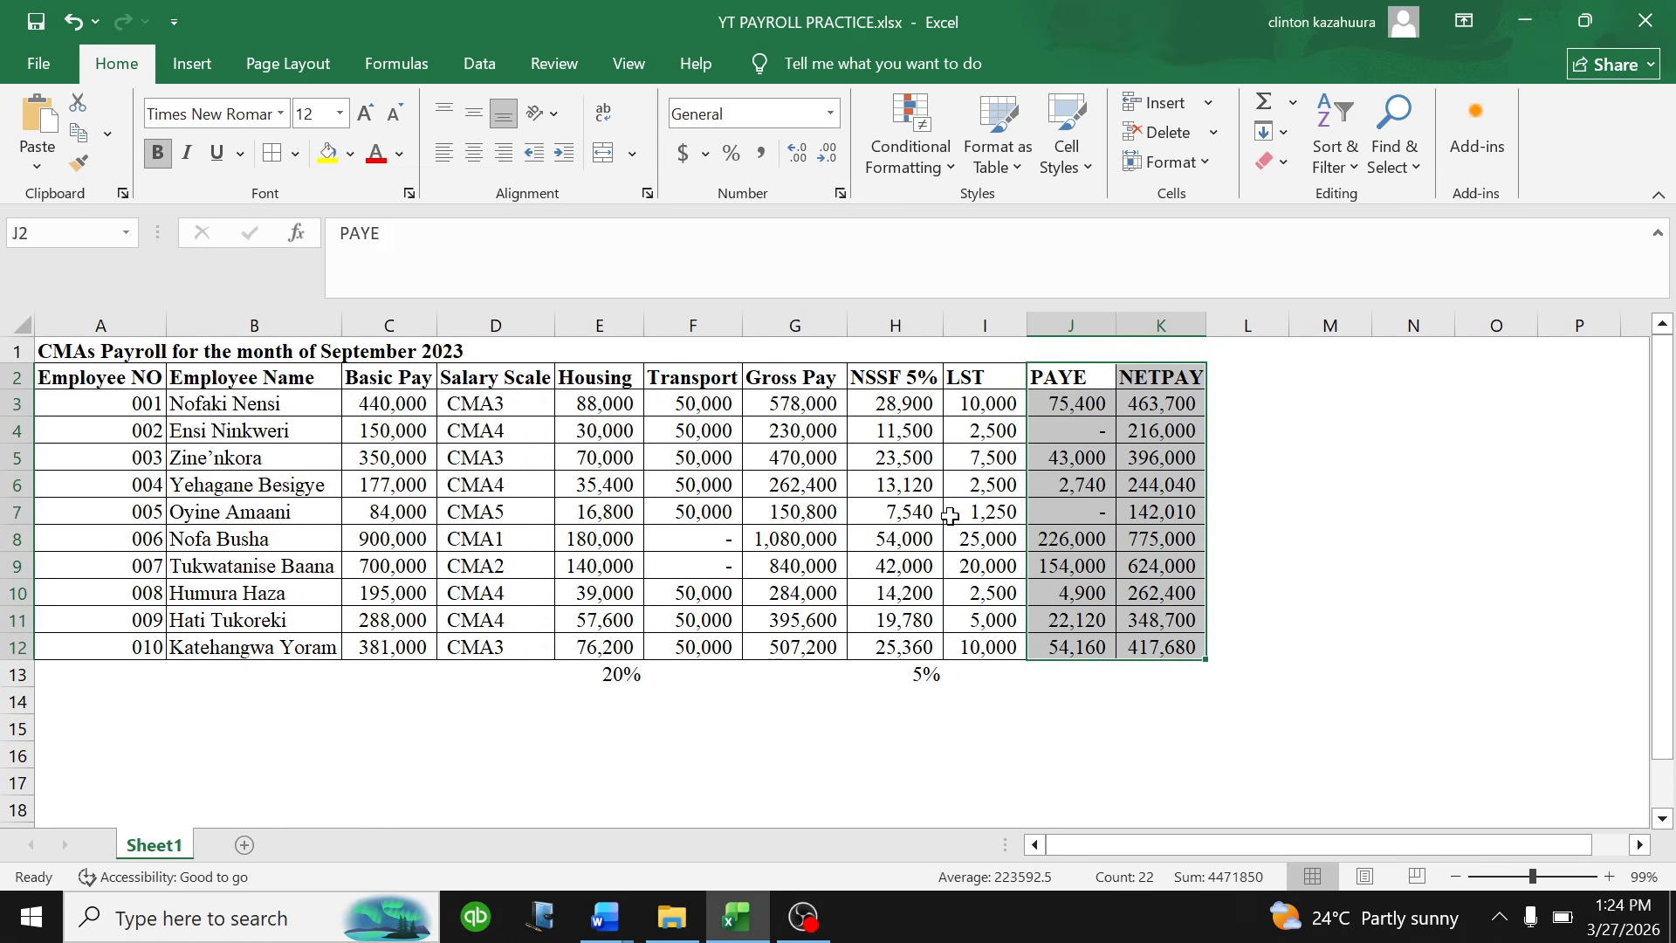
pyautogui.click(1062, 476)
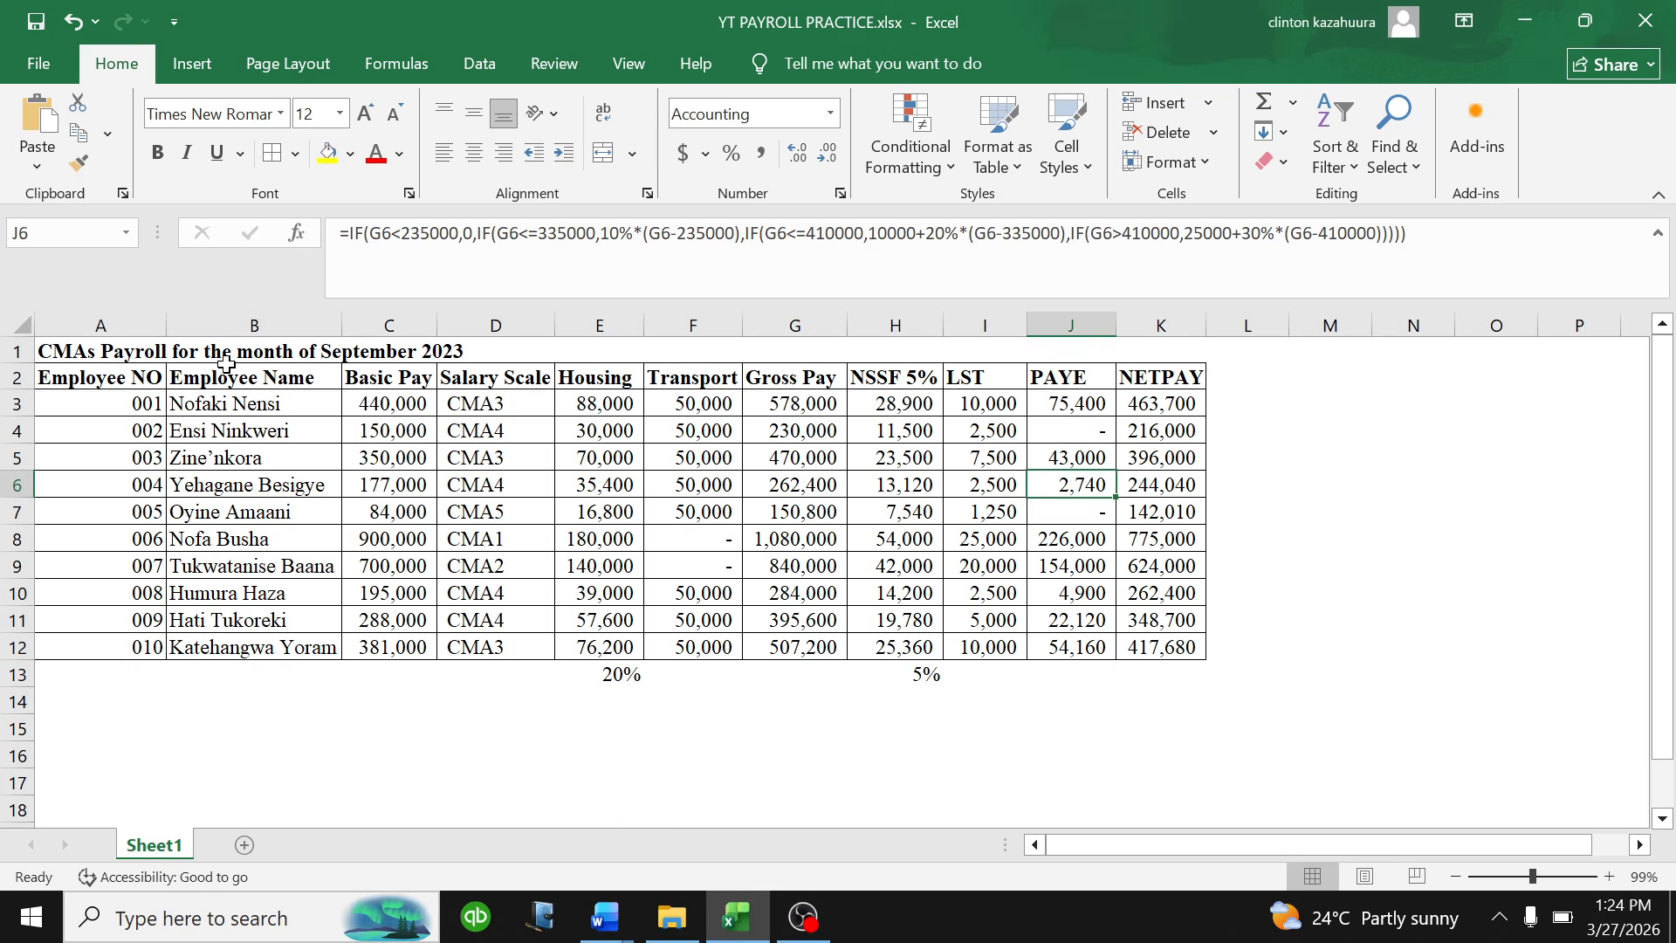
# - Switch to master payroll.docx in Word and review the list of work rate and time rate systems
pyautogui.click(605, 917)
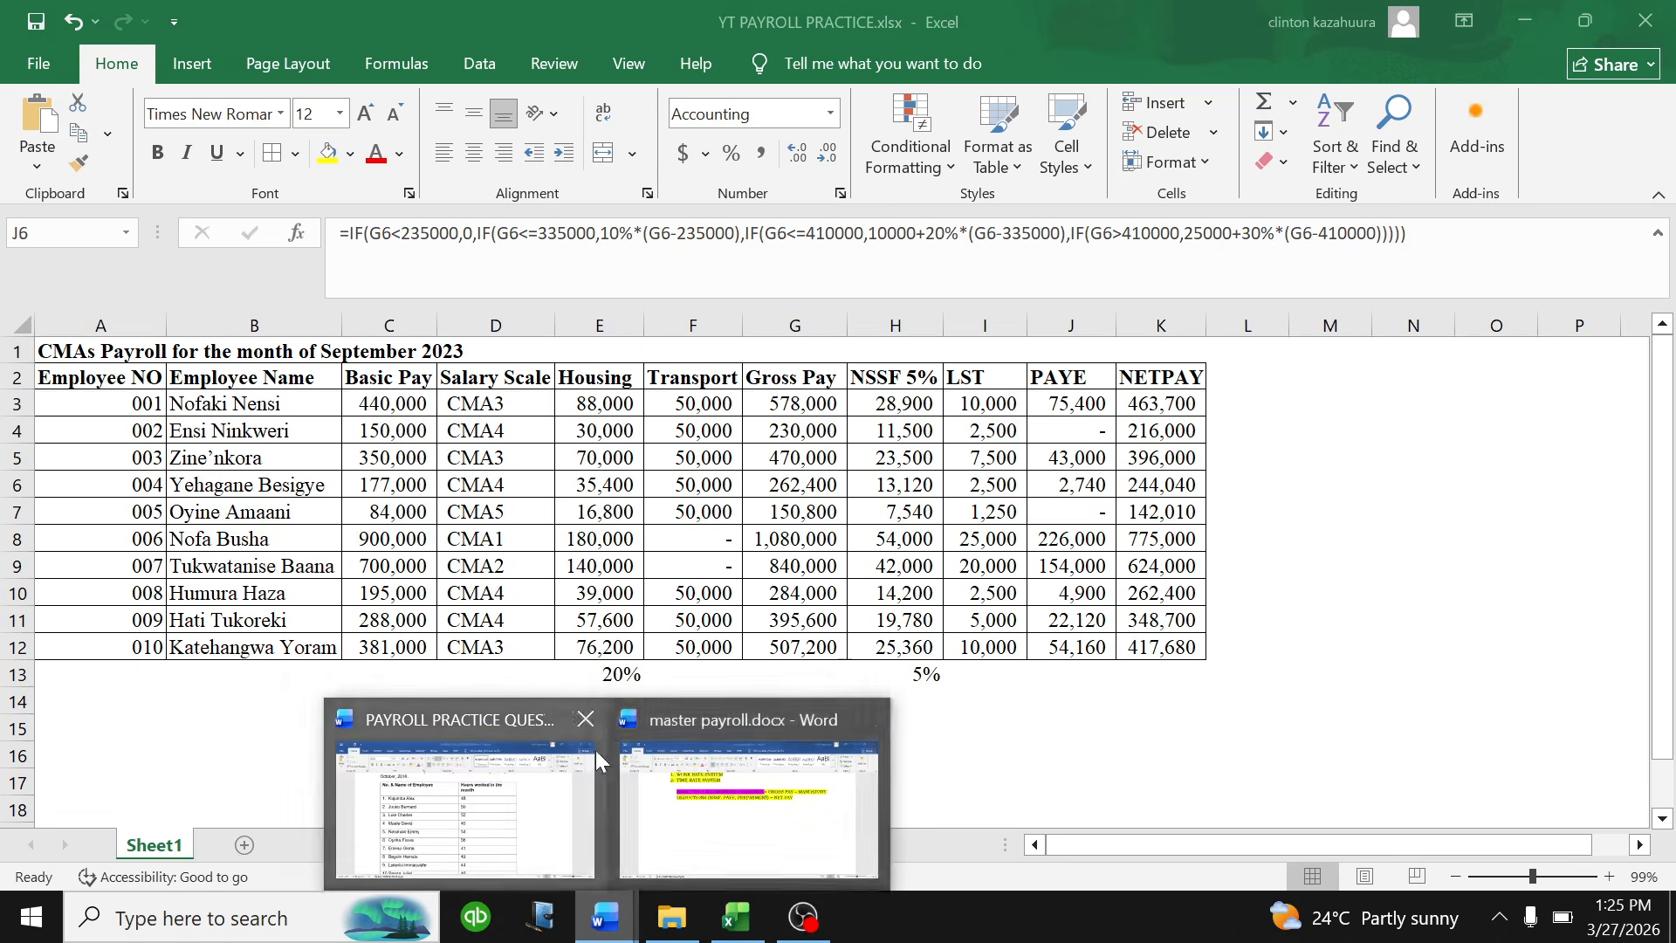
pyautogui.click(685, 821)
pyautogui.scroll(2, 826, 402)
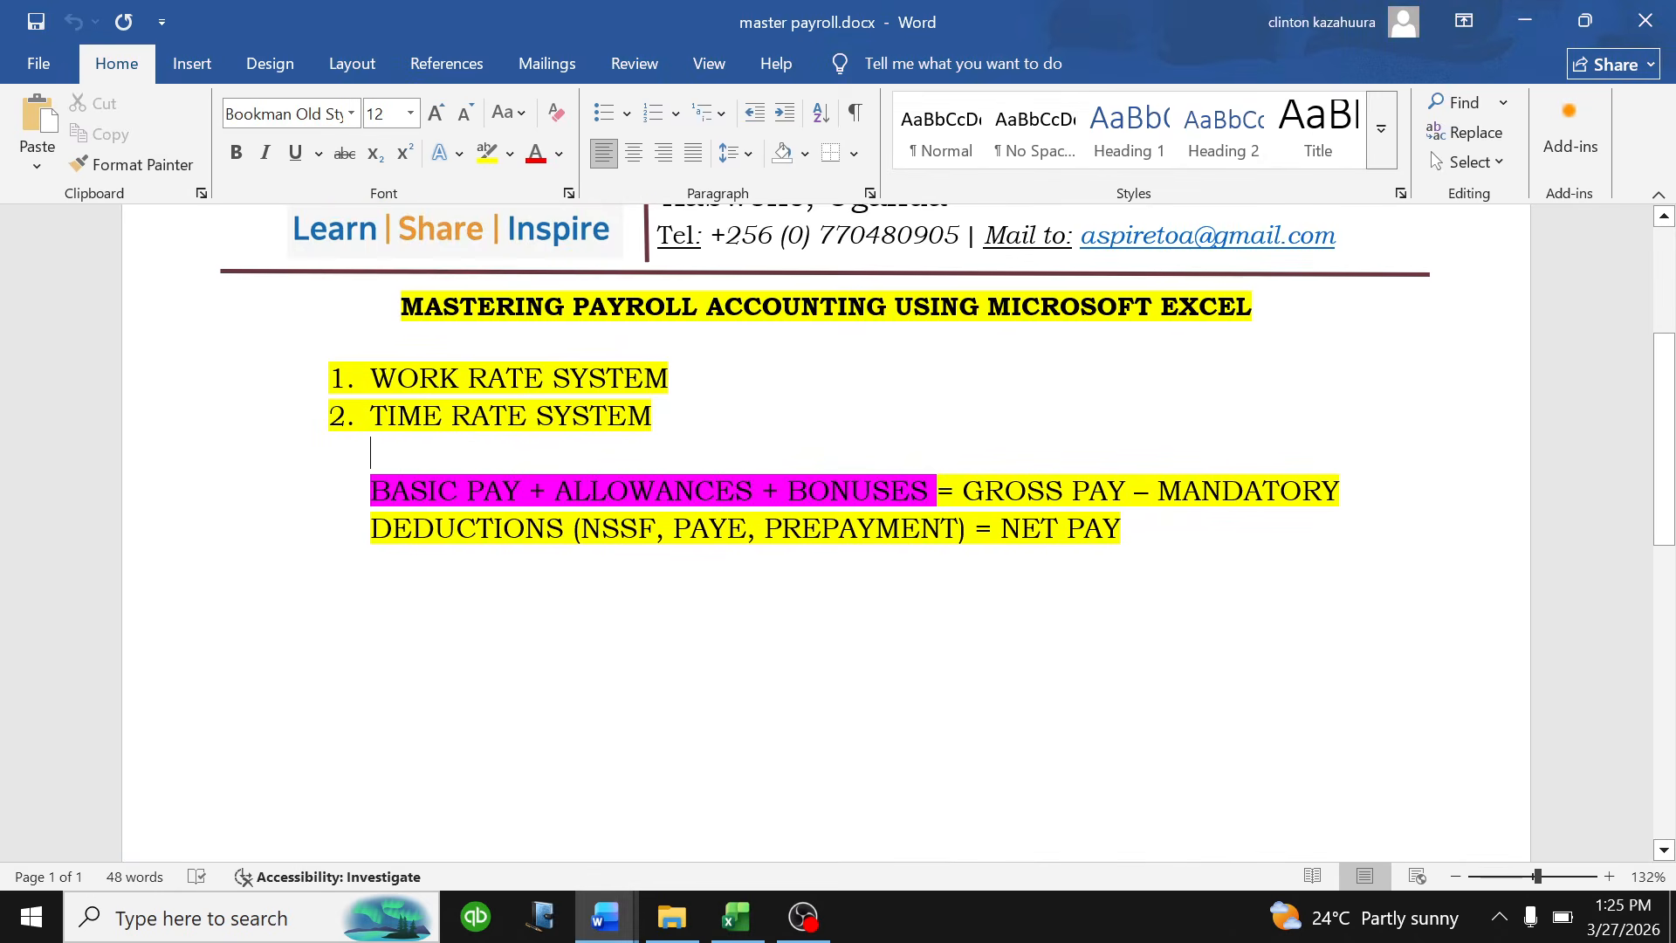
# - Return to the Excel payroll workbook and add a new blank worksheet
pyautogui.click(737, 917)
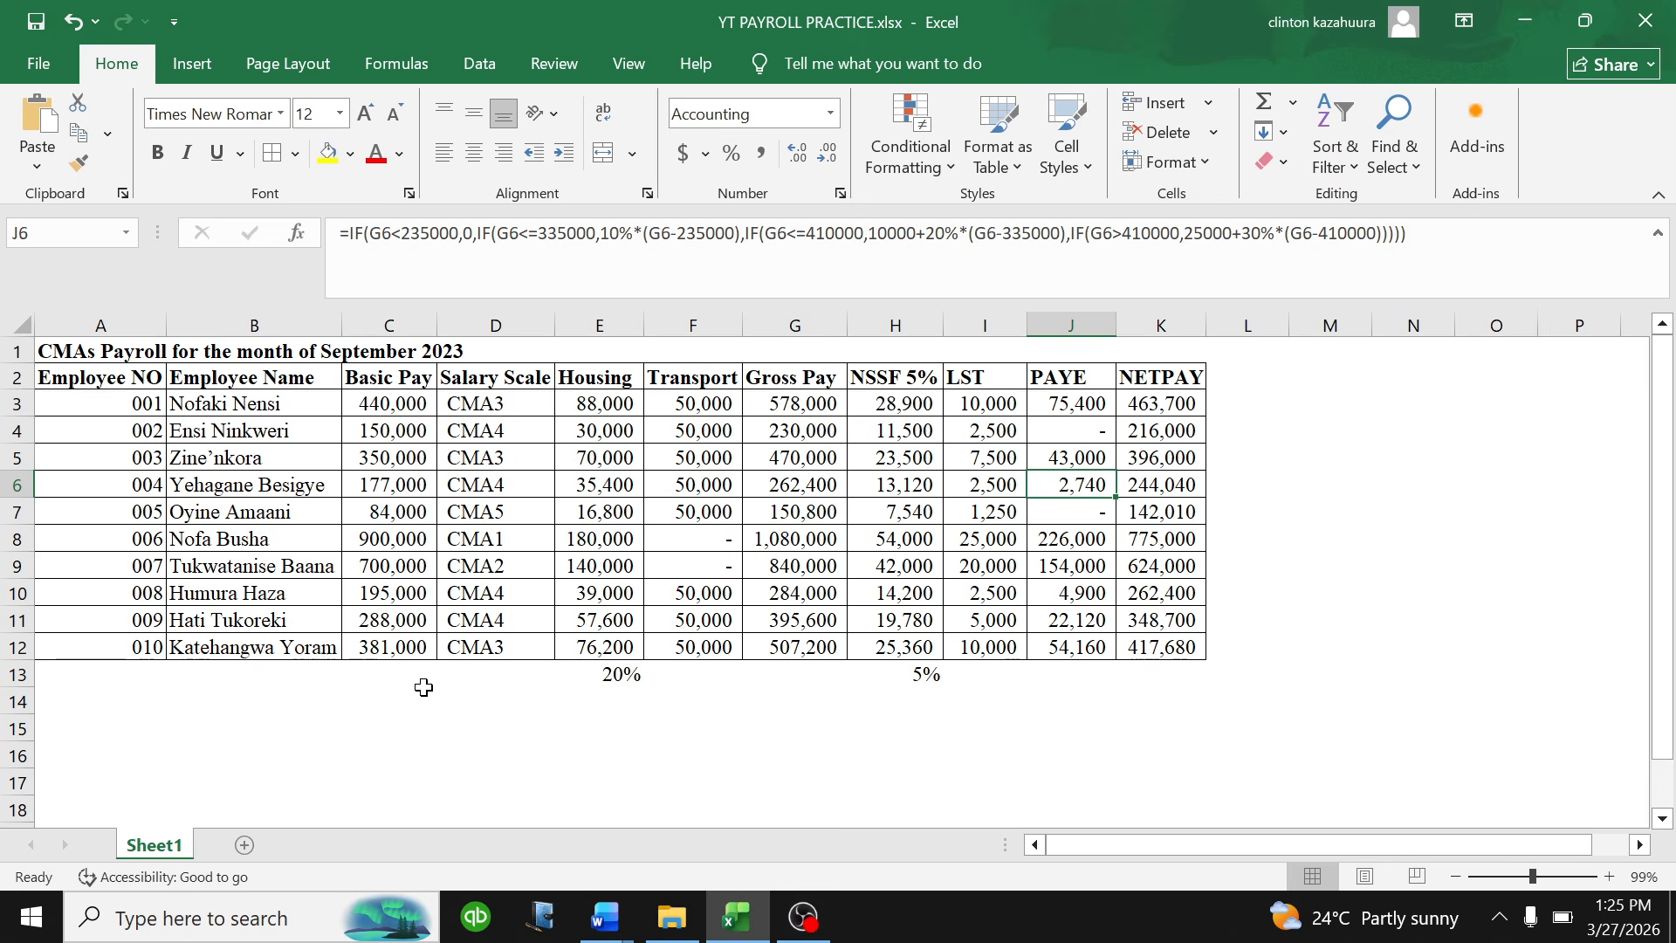
pyautogui.click(244, 845)
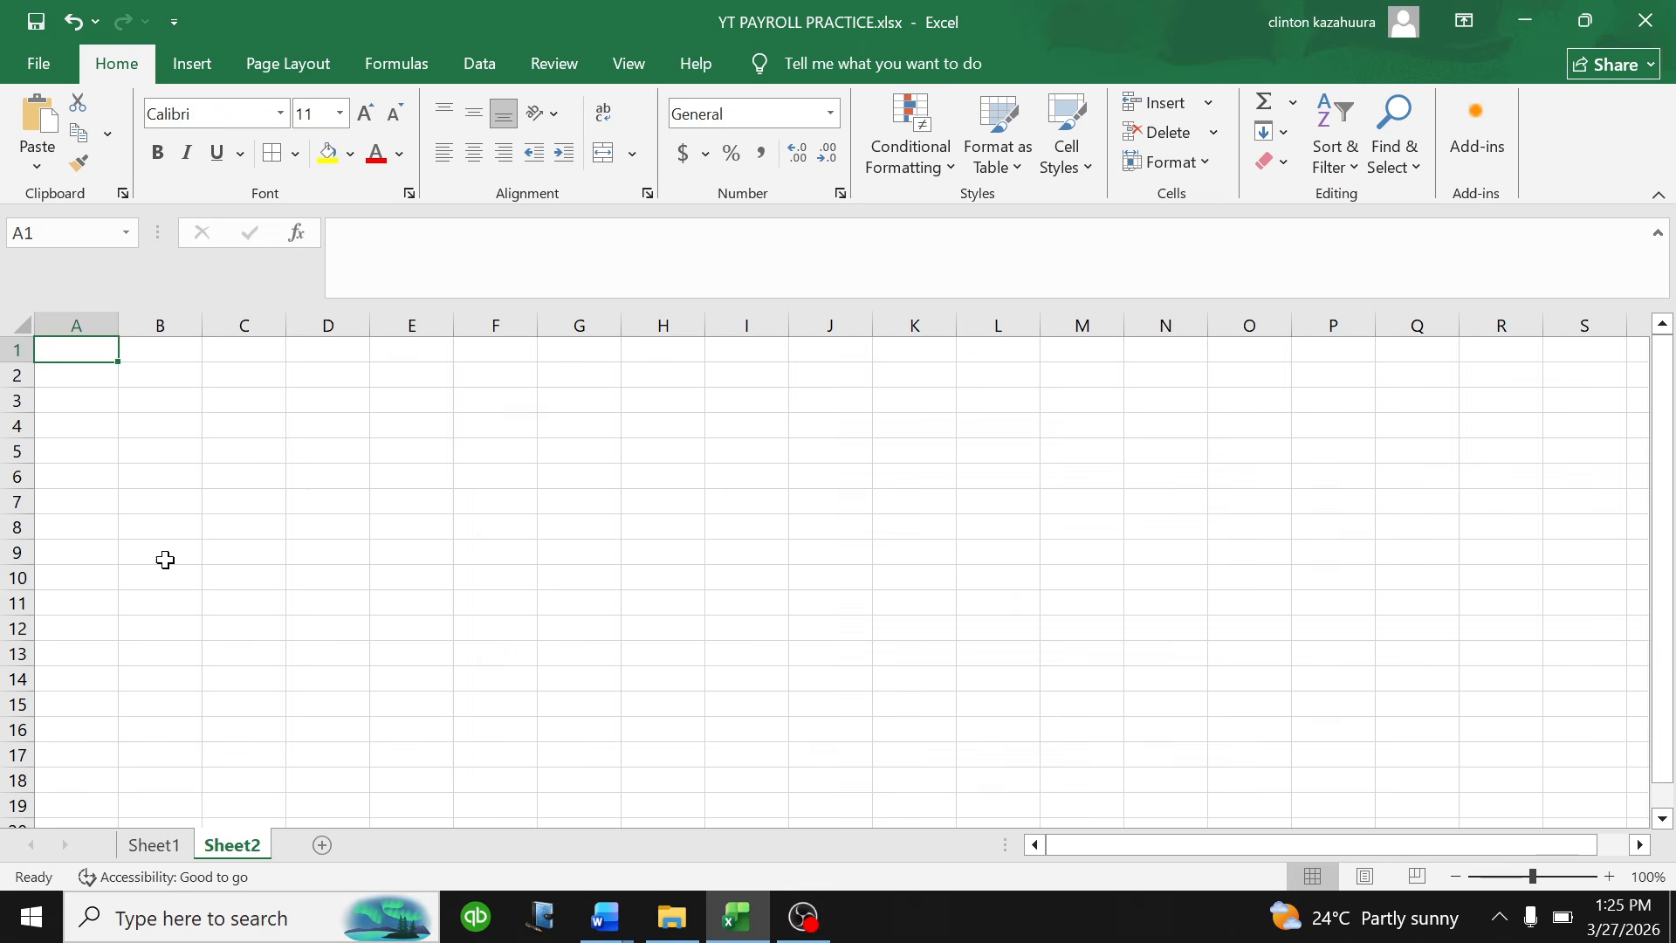
# - Switch to PAYROLL PRACTICE QUESTIONS.docx in Word and read Question Three's hours table, pay rates, allowances, deductions, loan repayments and requirements
pyautogui.moveTo(605, 916)
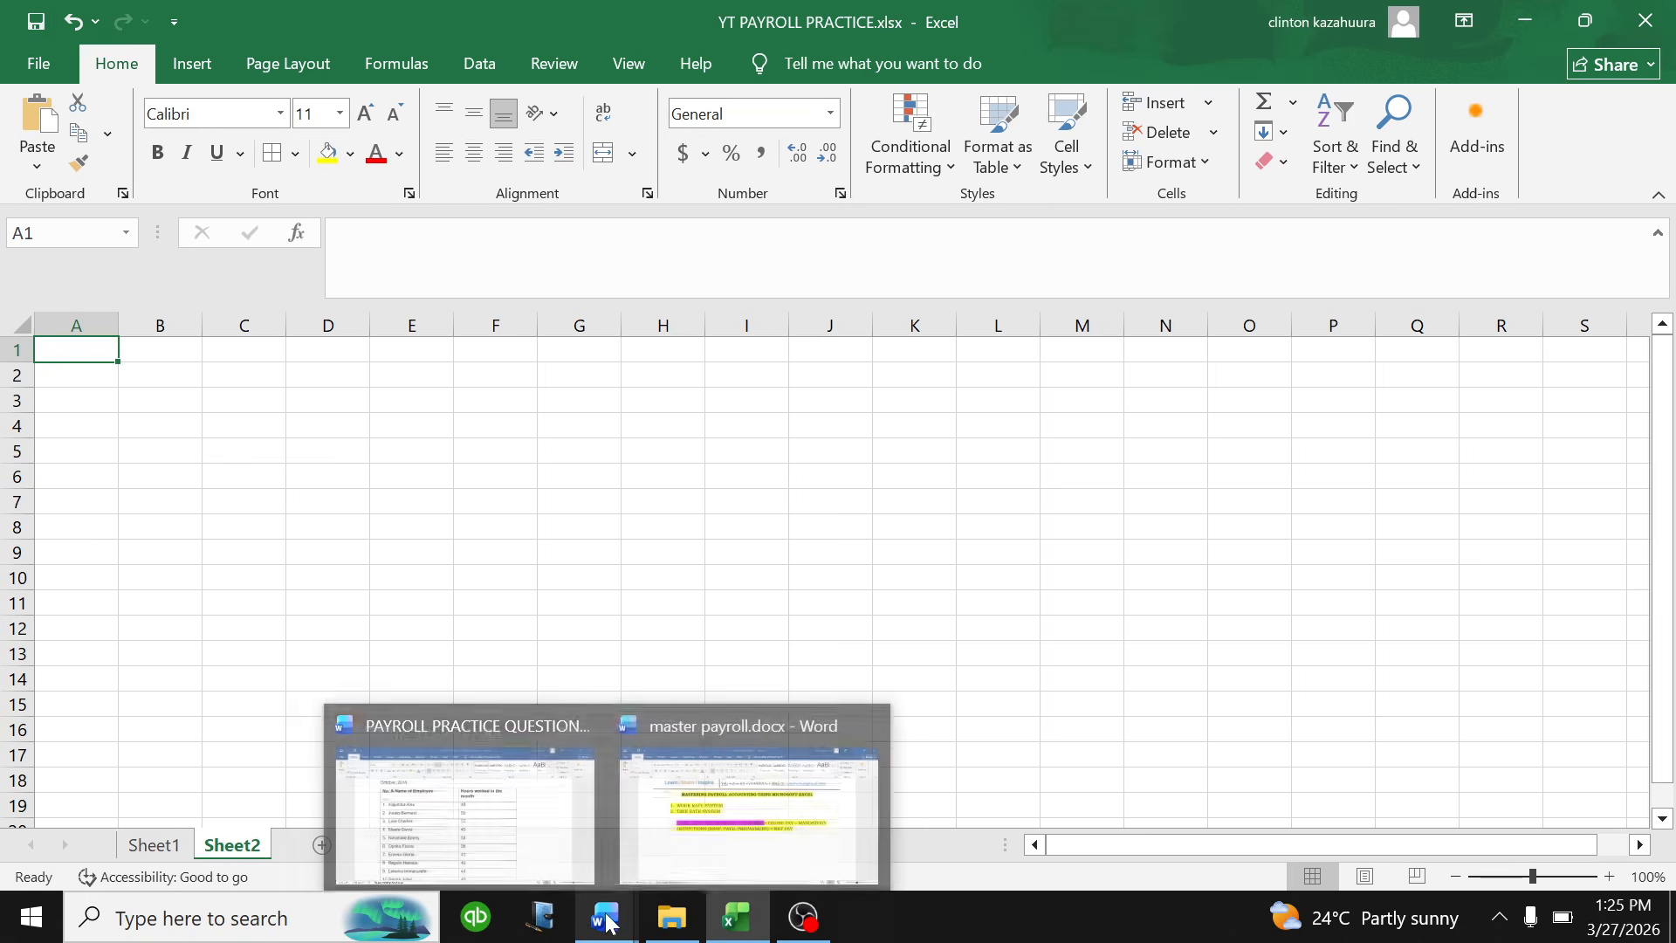
pyautogui.click(454, 812)
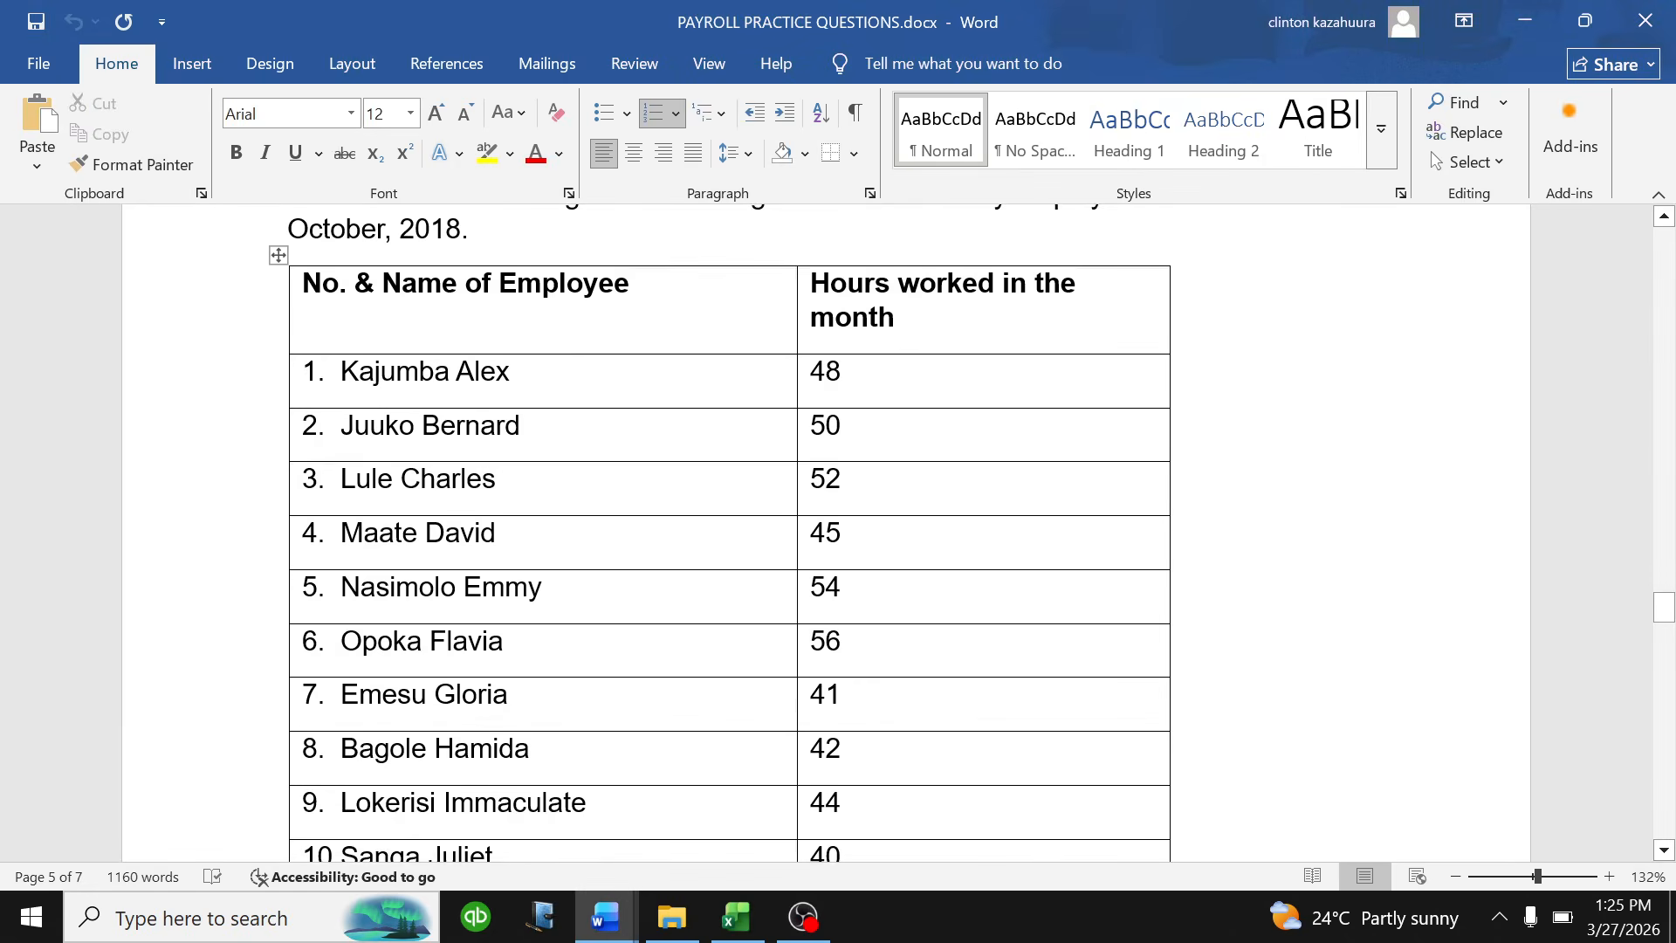
pyautogui.scroll(1, 725, 532)
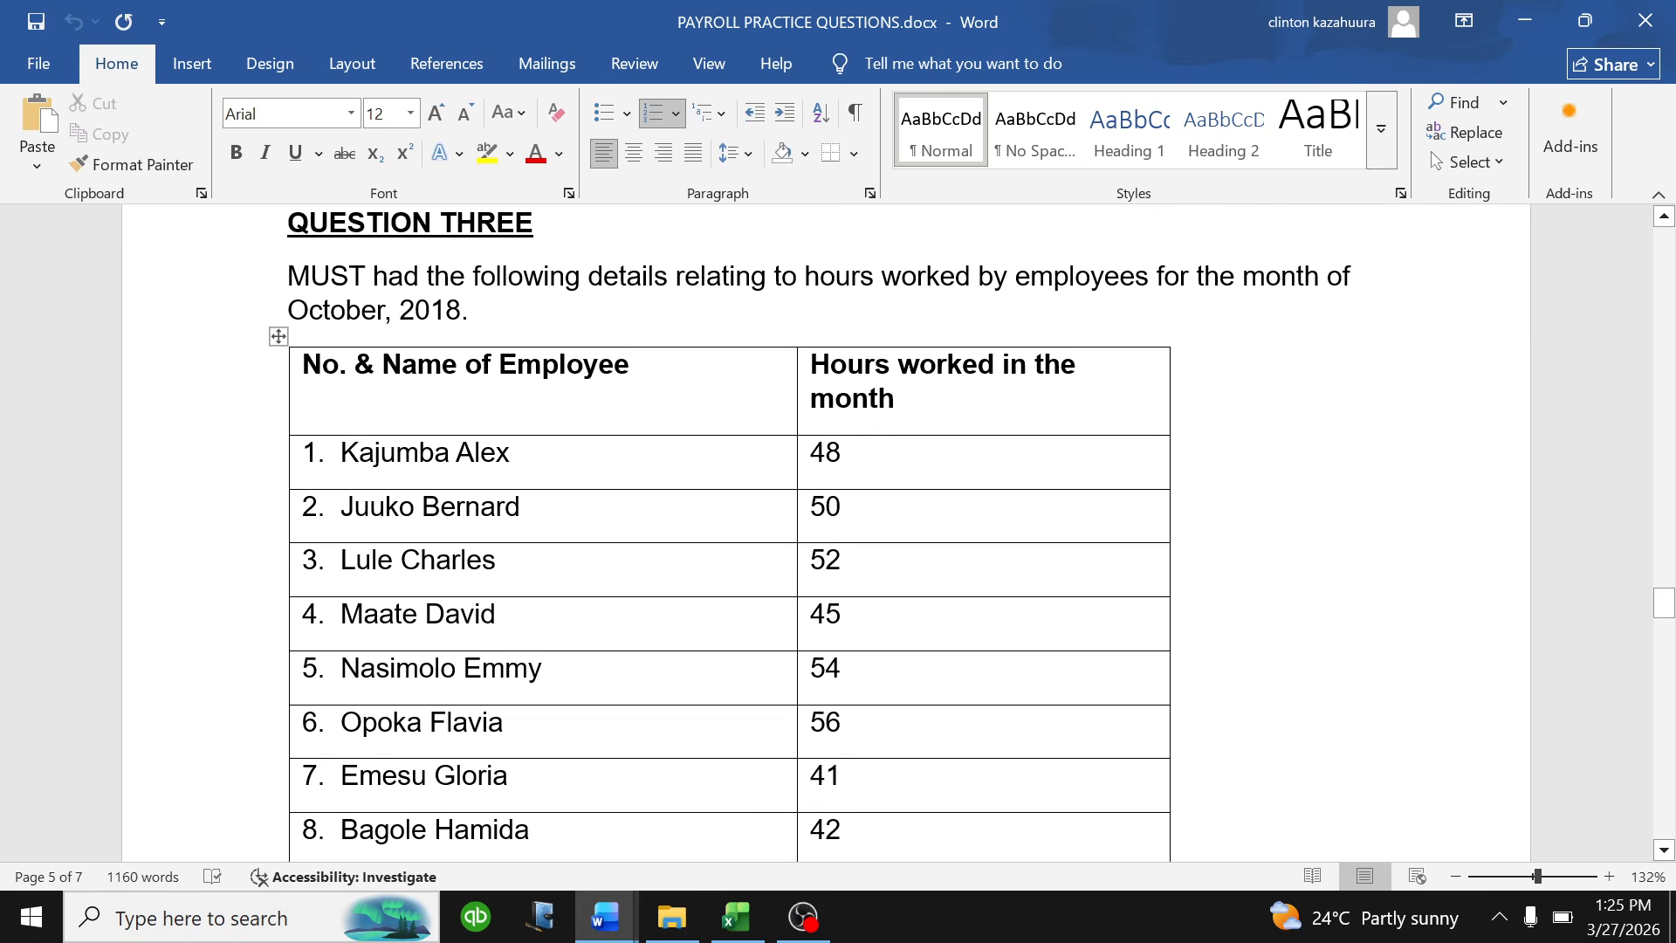
pyautogui.scroll(-2, 542, 332)
pyautogui.scroll(1, 542, 340)
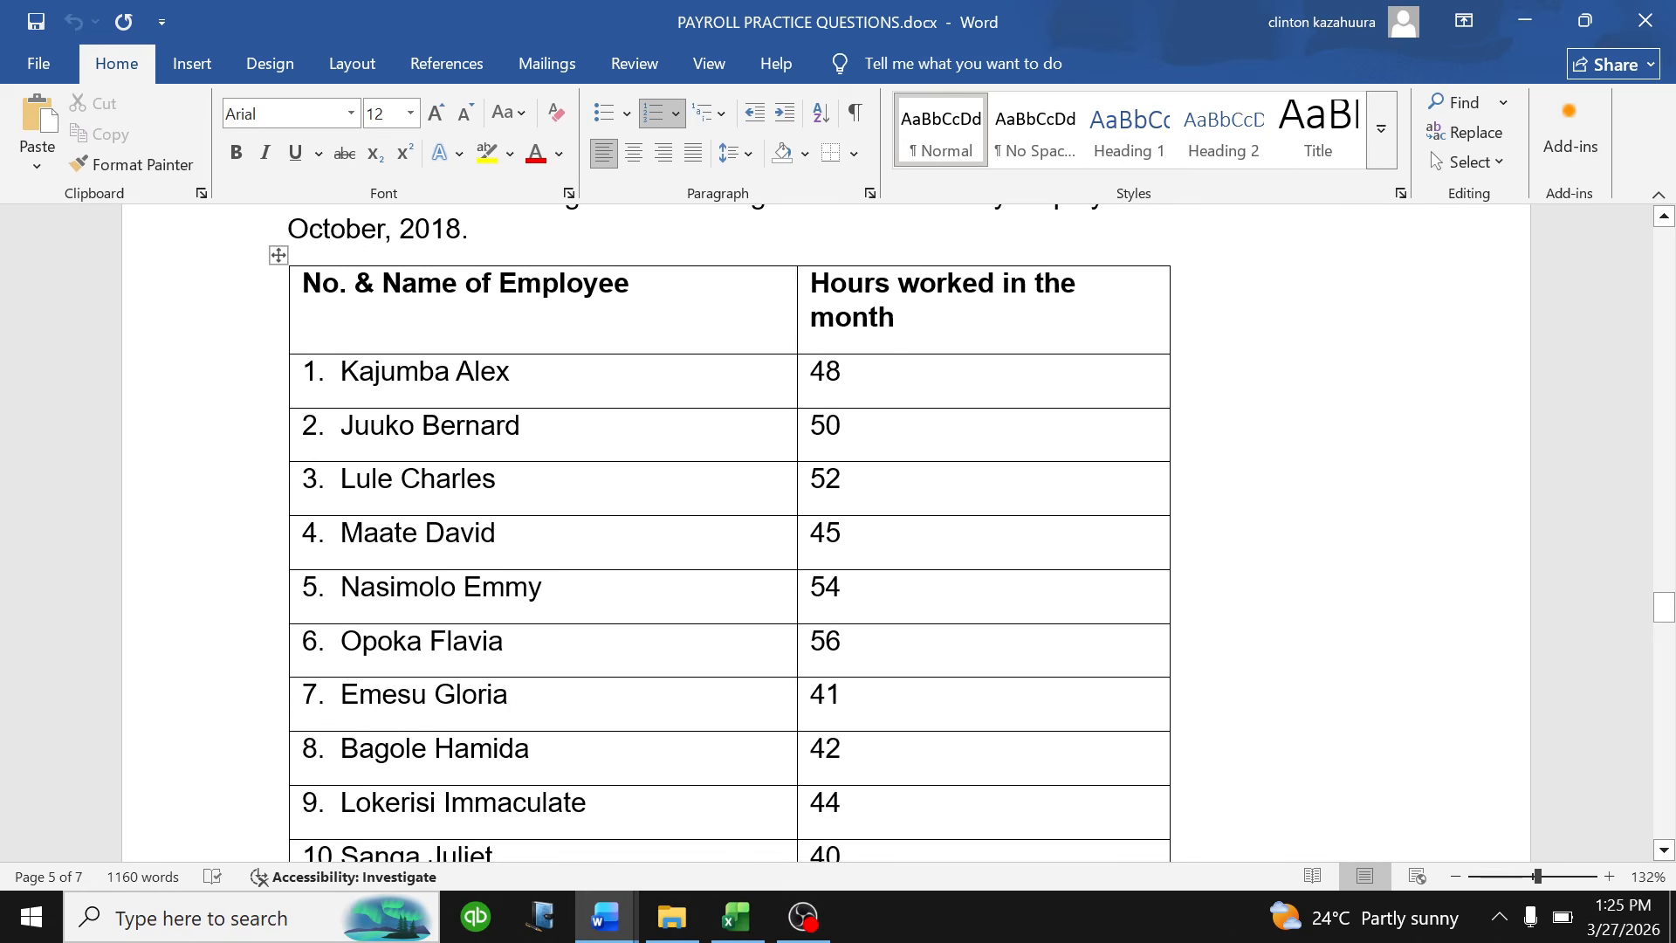
pyautogui.scroll(-6, 947, 358)
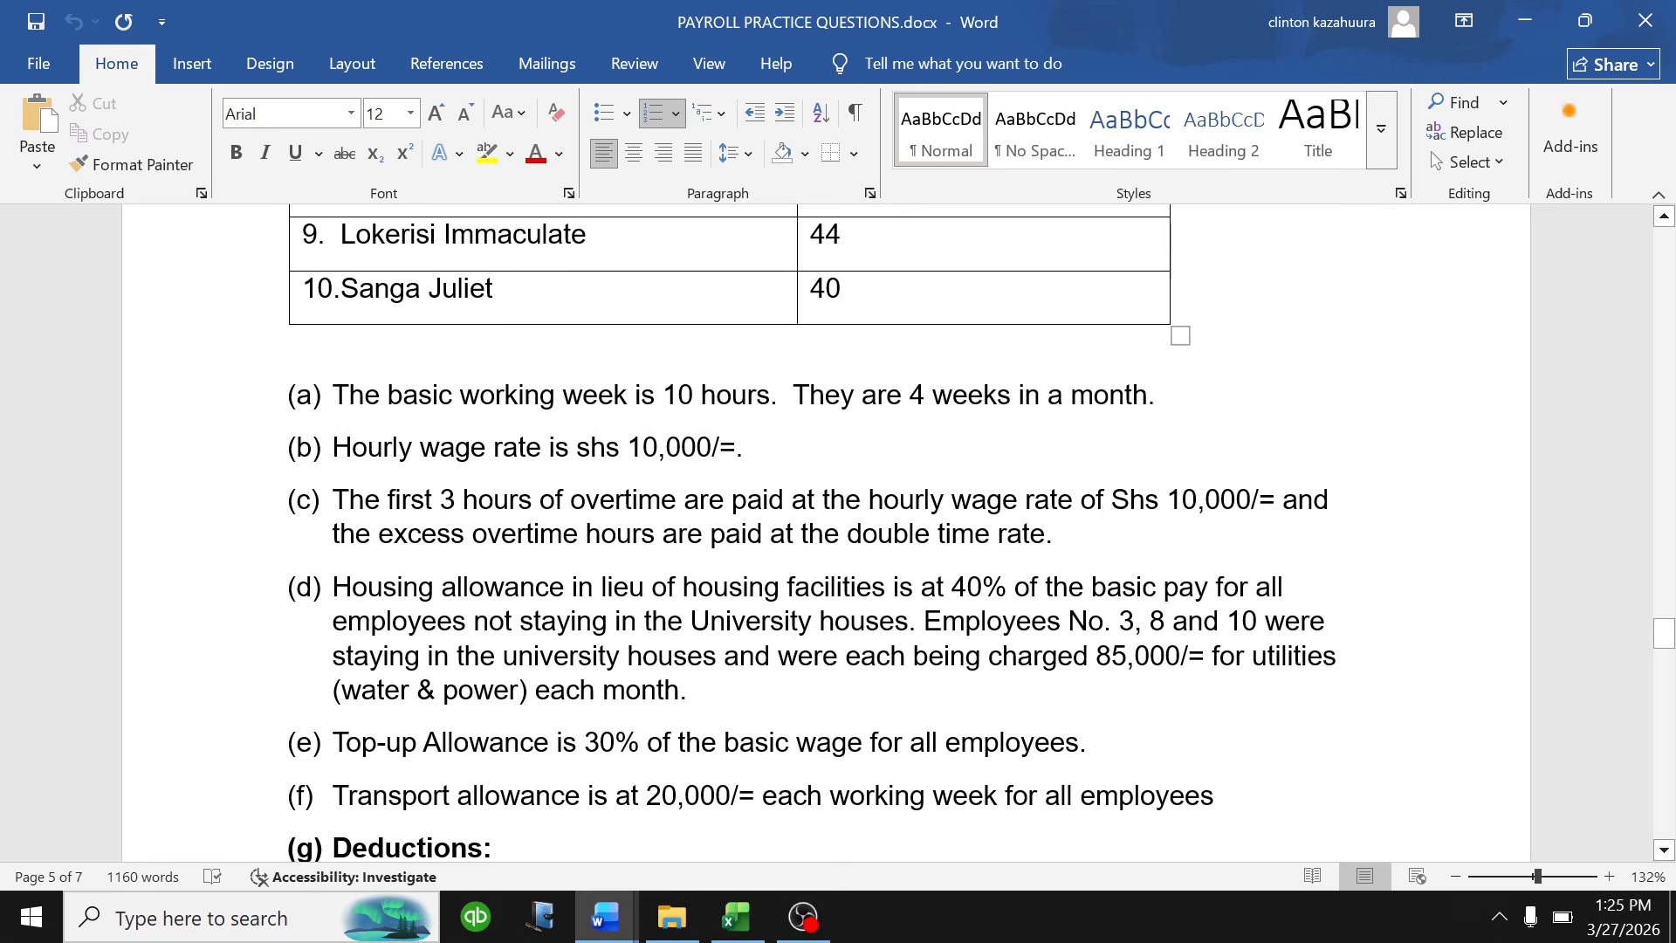
pyautogui.scroll(-1, 826, 532)
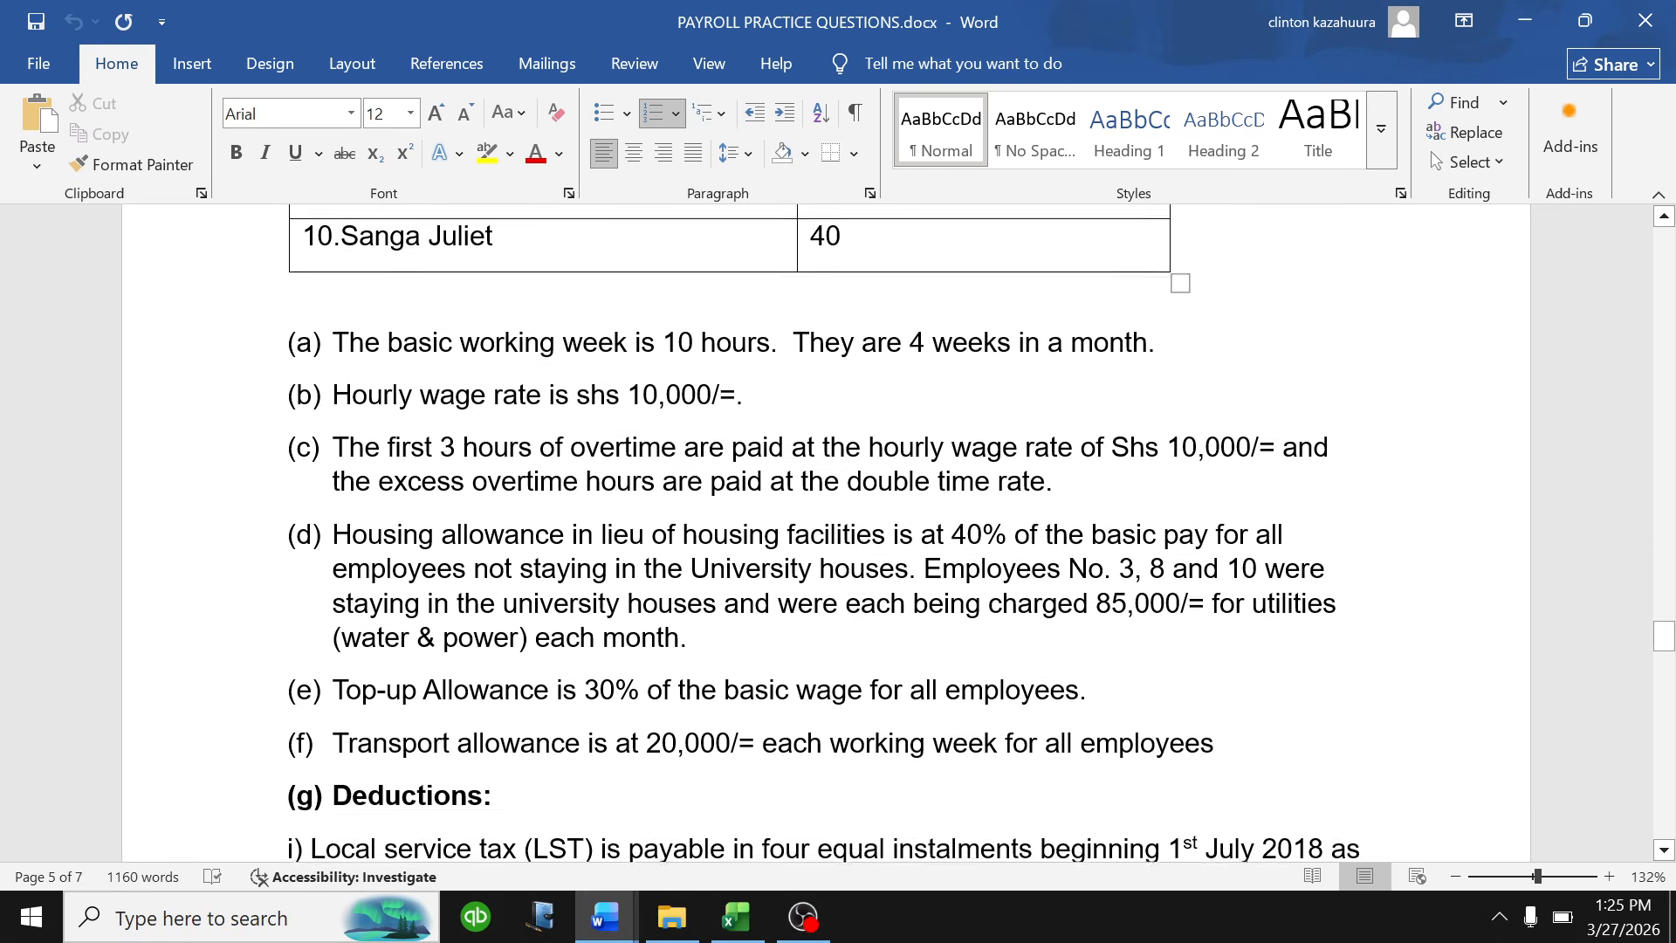
pyautogui.scroll(-15, 825, 532)
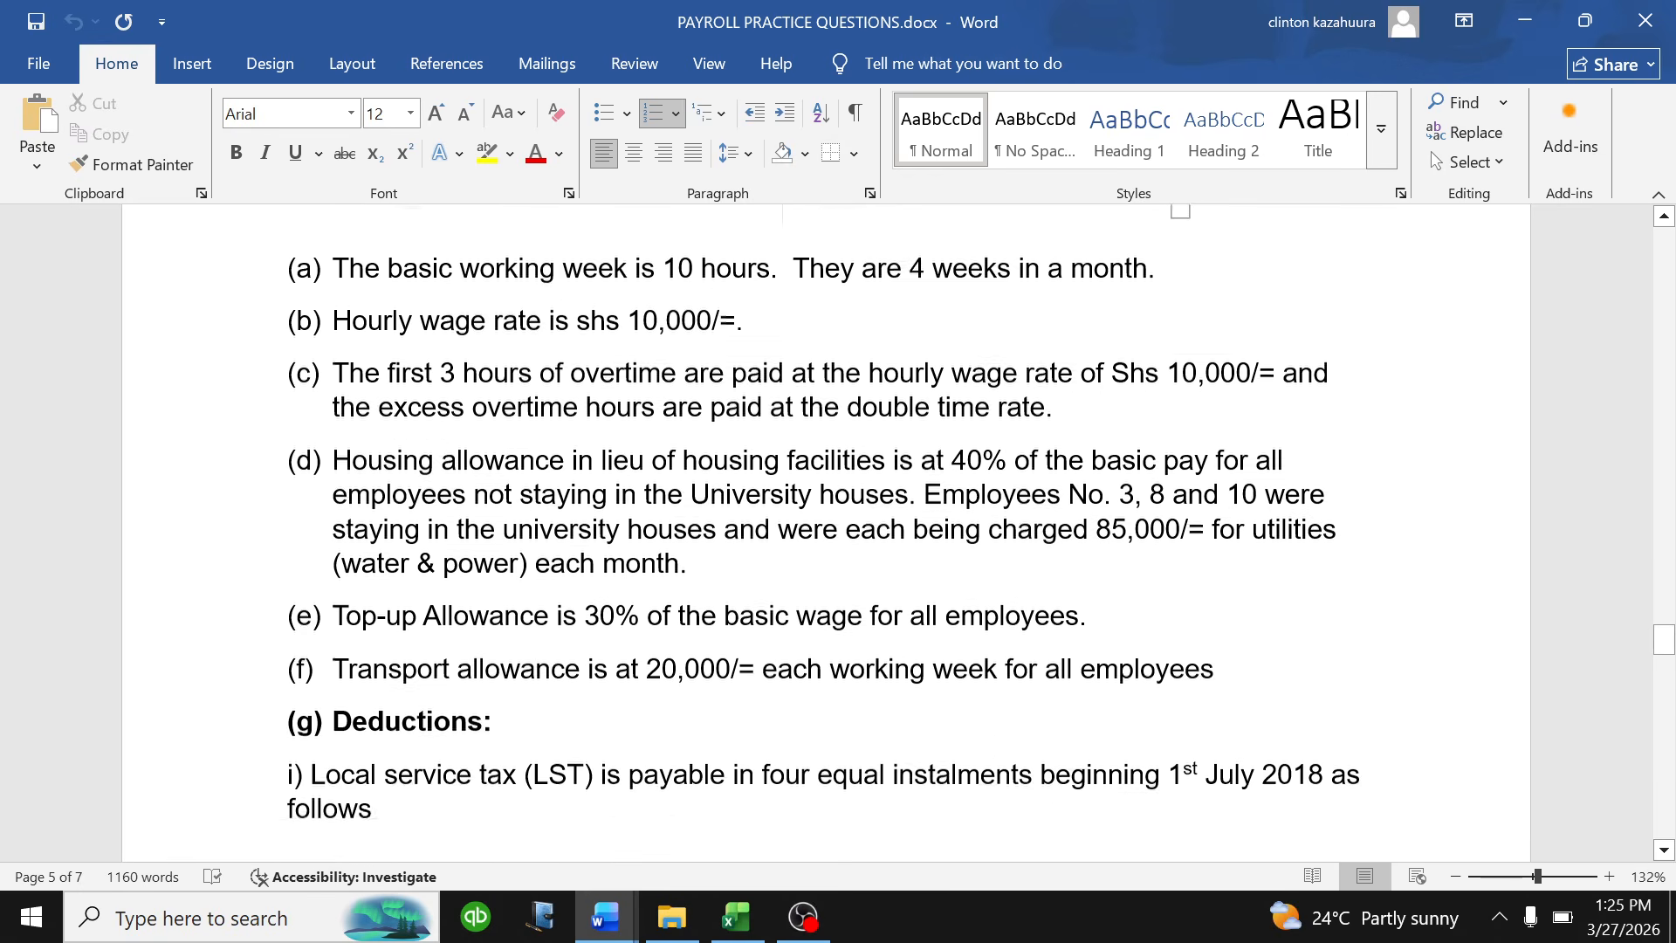
pyautogui.scroll(-20, 825, 532)
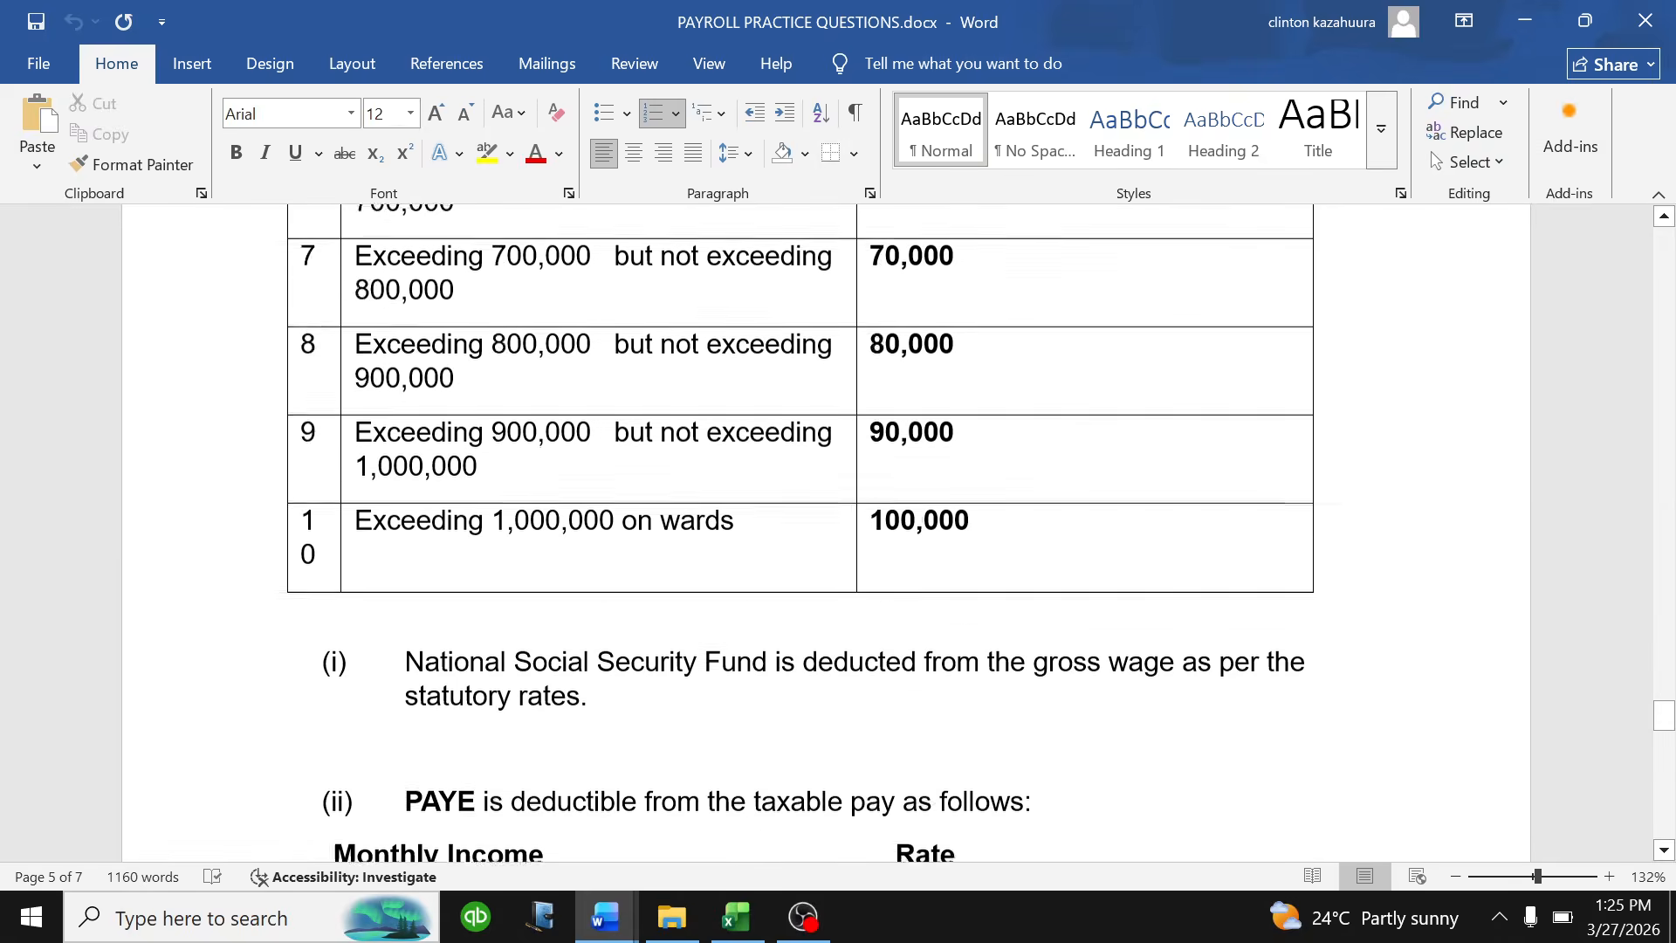
pyautogui.scroll(-9, 825, 533)
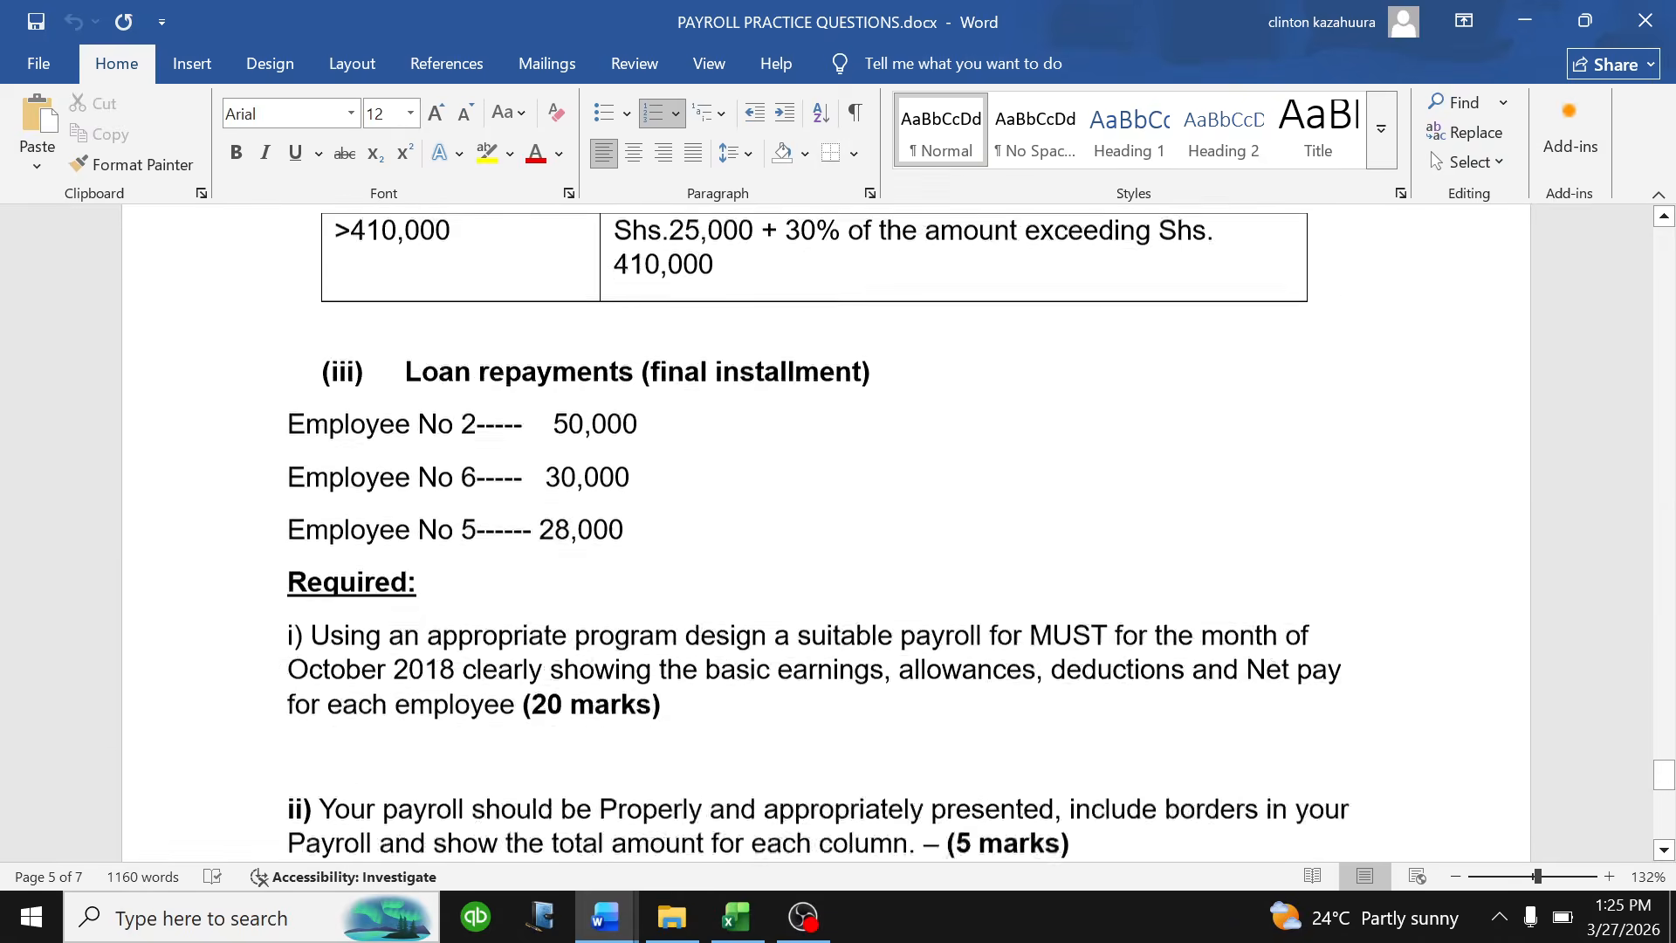
pyautogui.scroll(4, 825, 532)
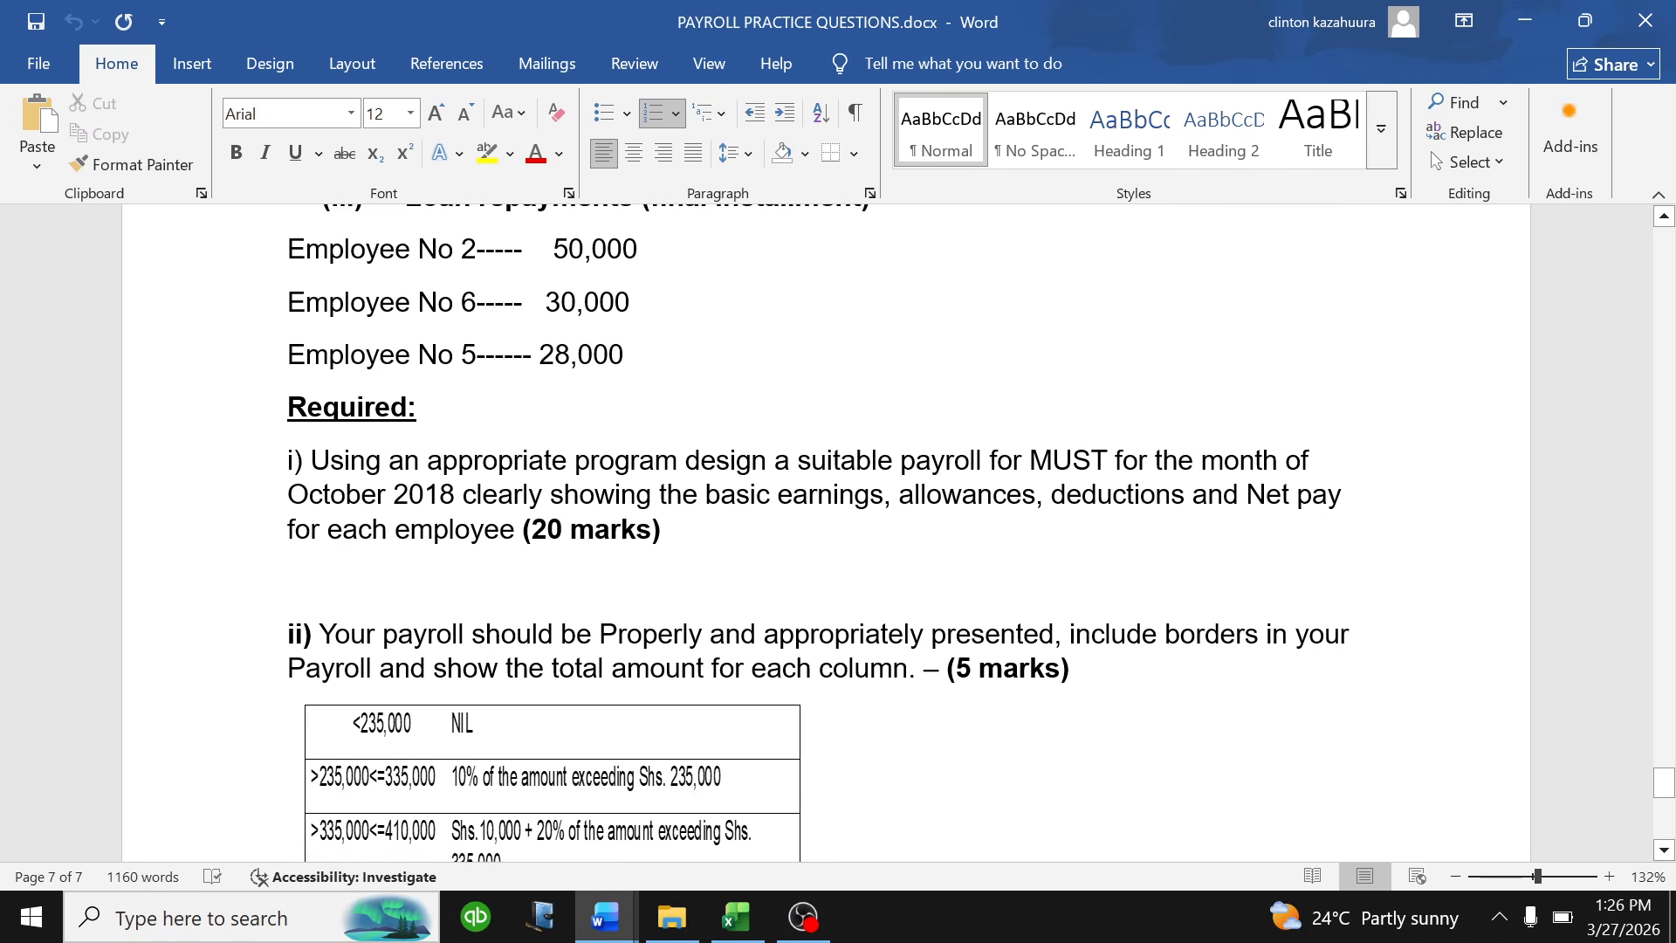
# - Copy Question Three's entire table of employees and hours worked in the month
pyautogui.scroll(15, 542, 419)
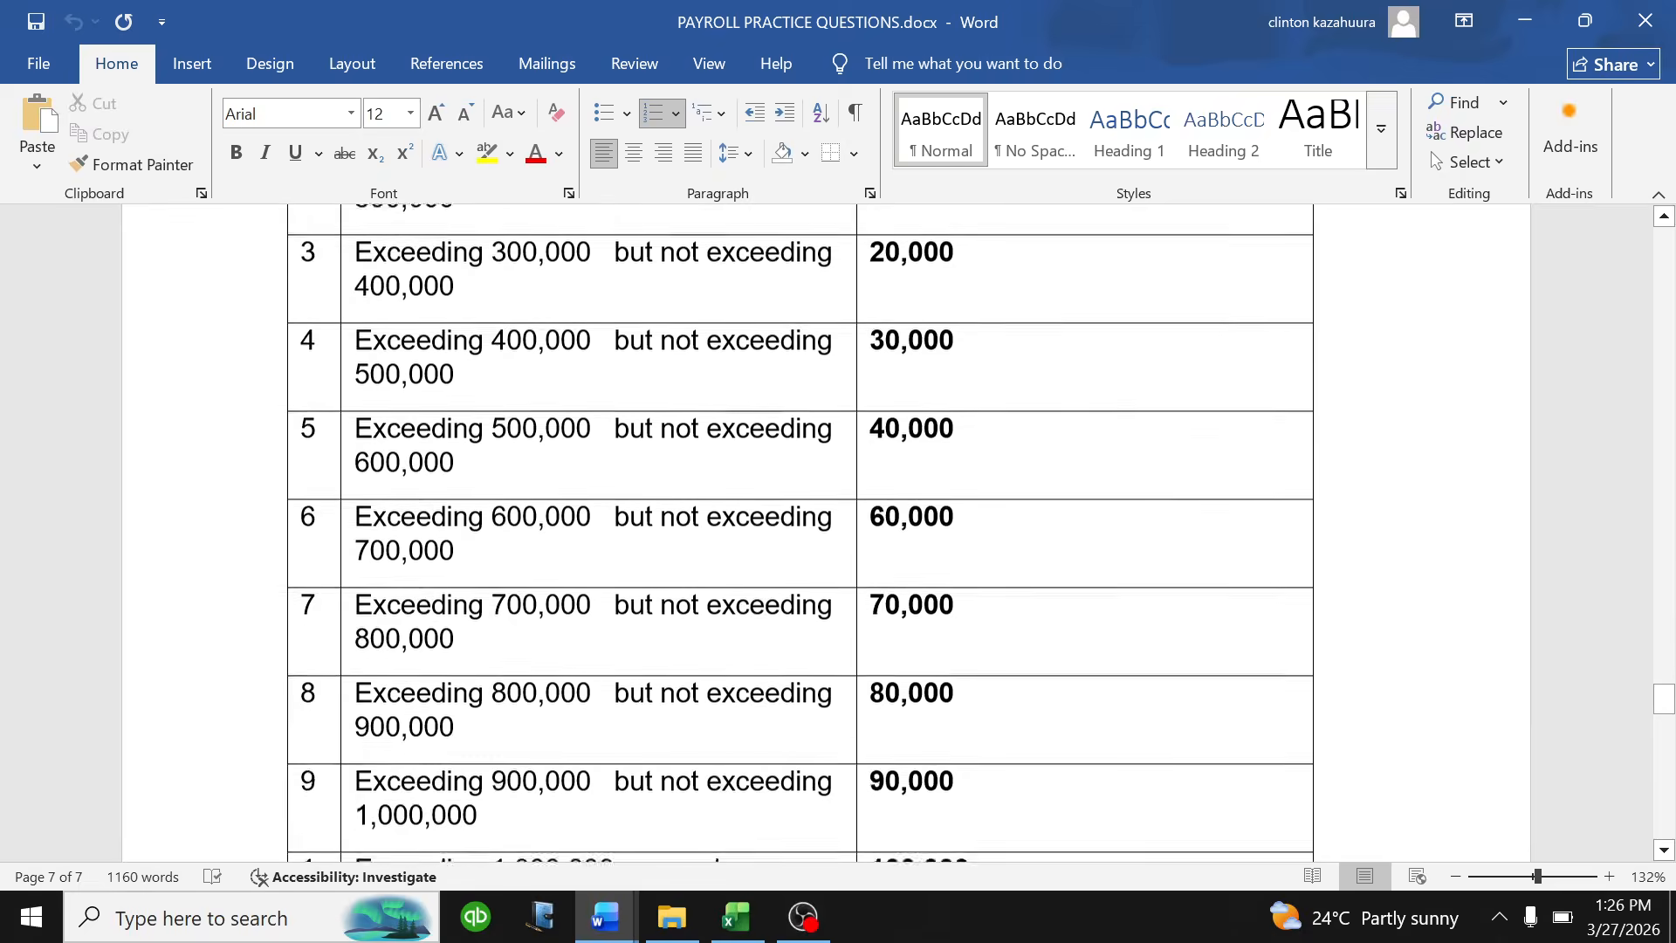
pyautogui.scroll(15, 548, 420)
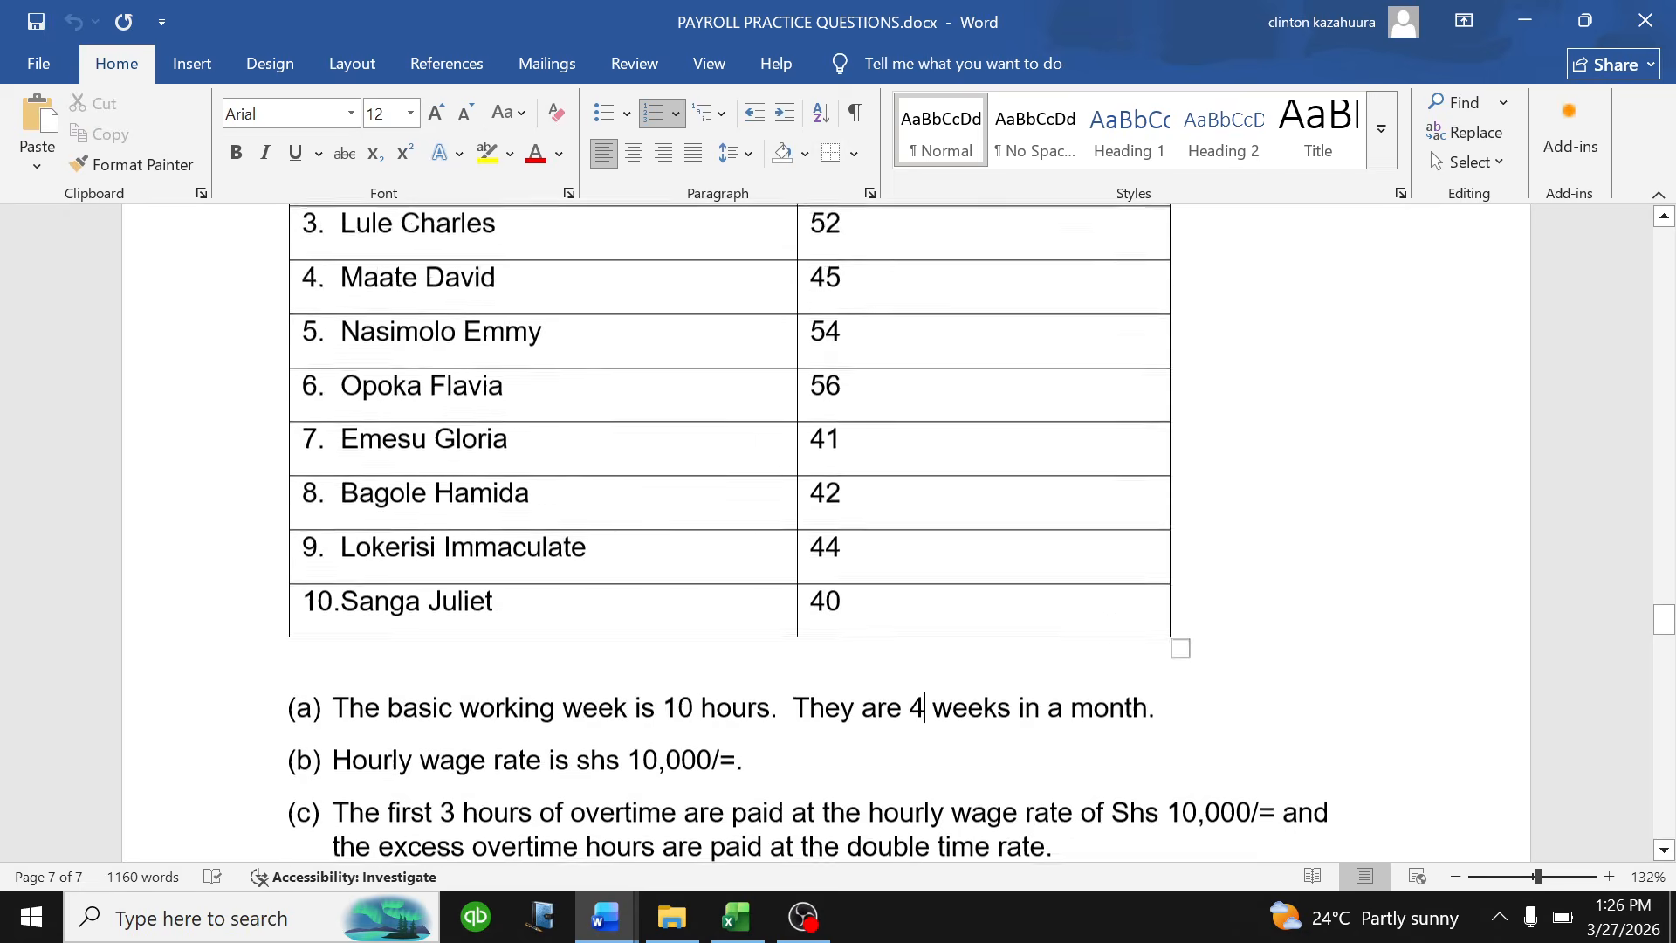
pyautogui.scroll(2, 544, 426)
pyautogui.click(278, 417)
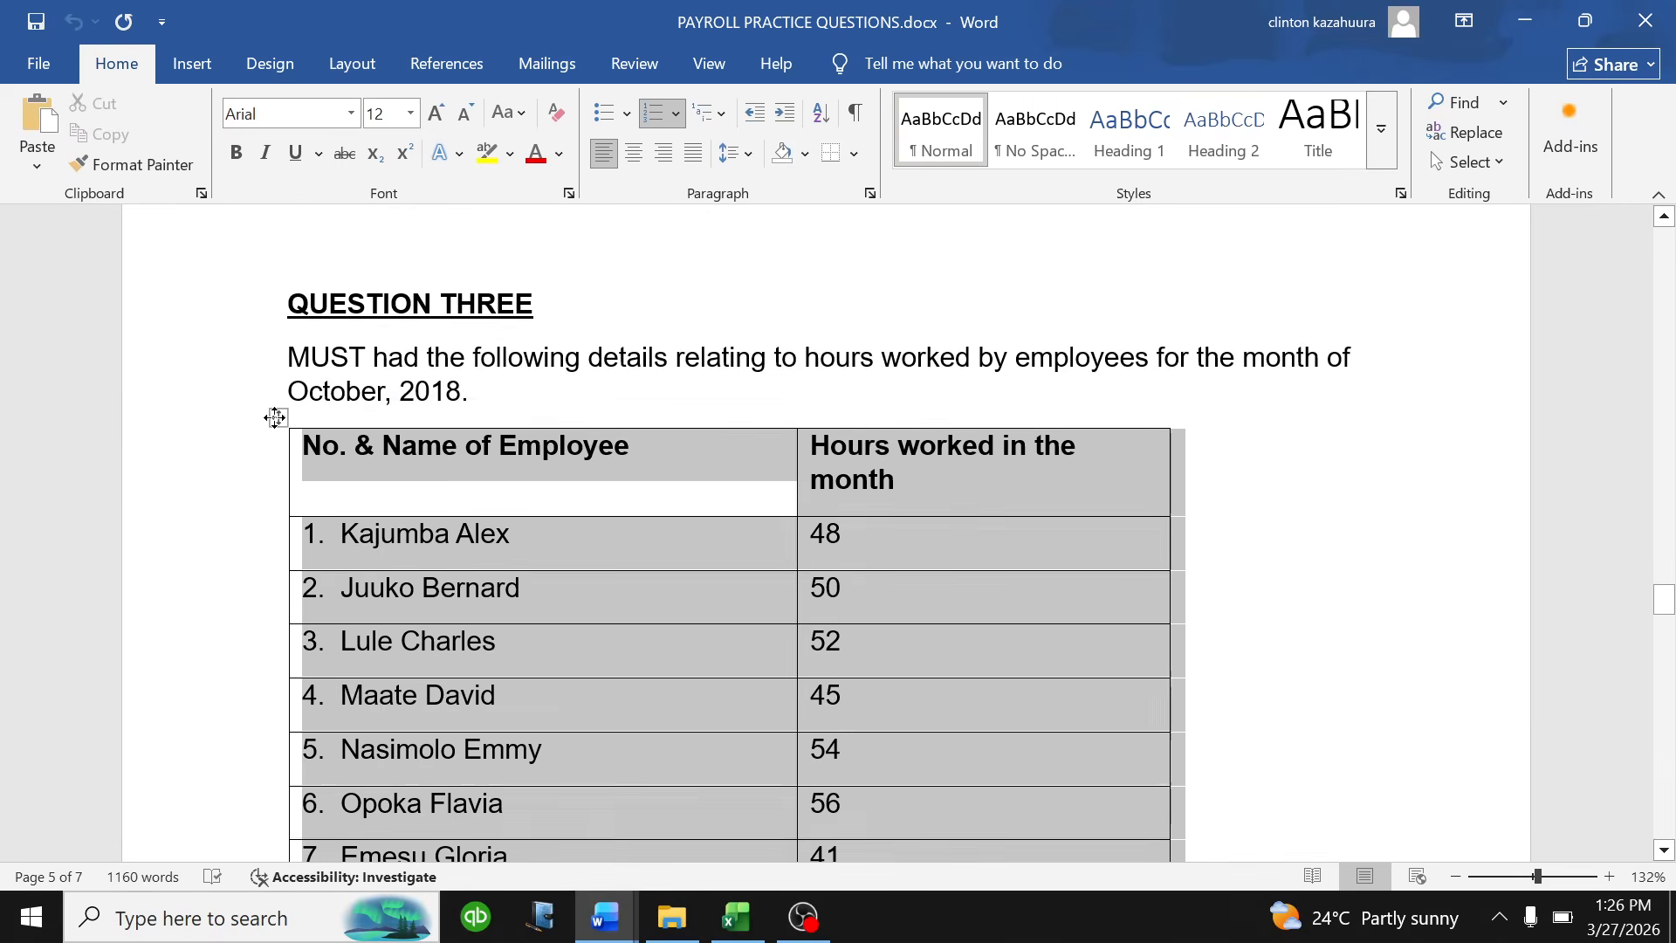
pyautogui.rightClick(434, 489)
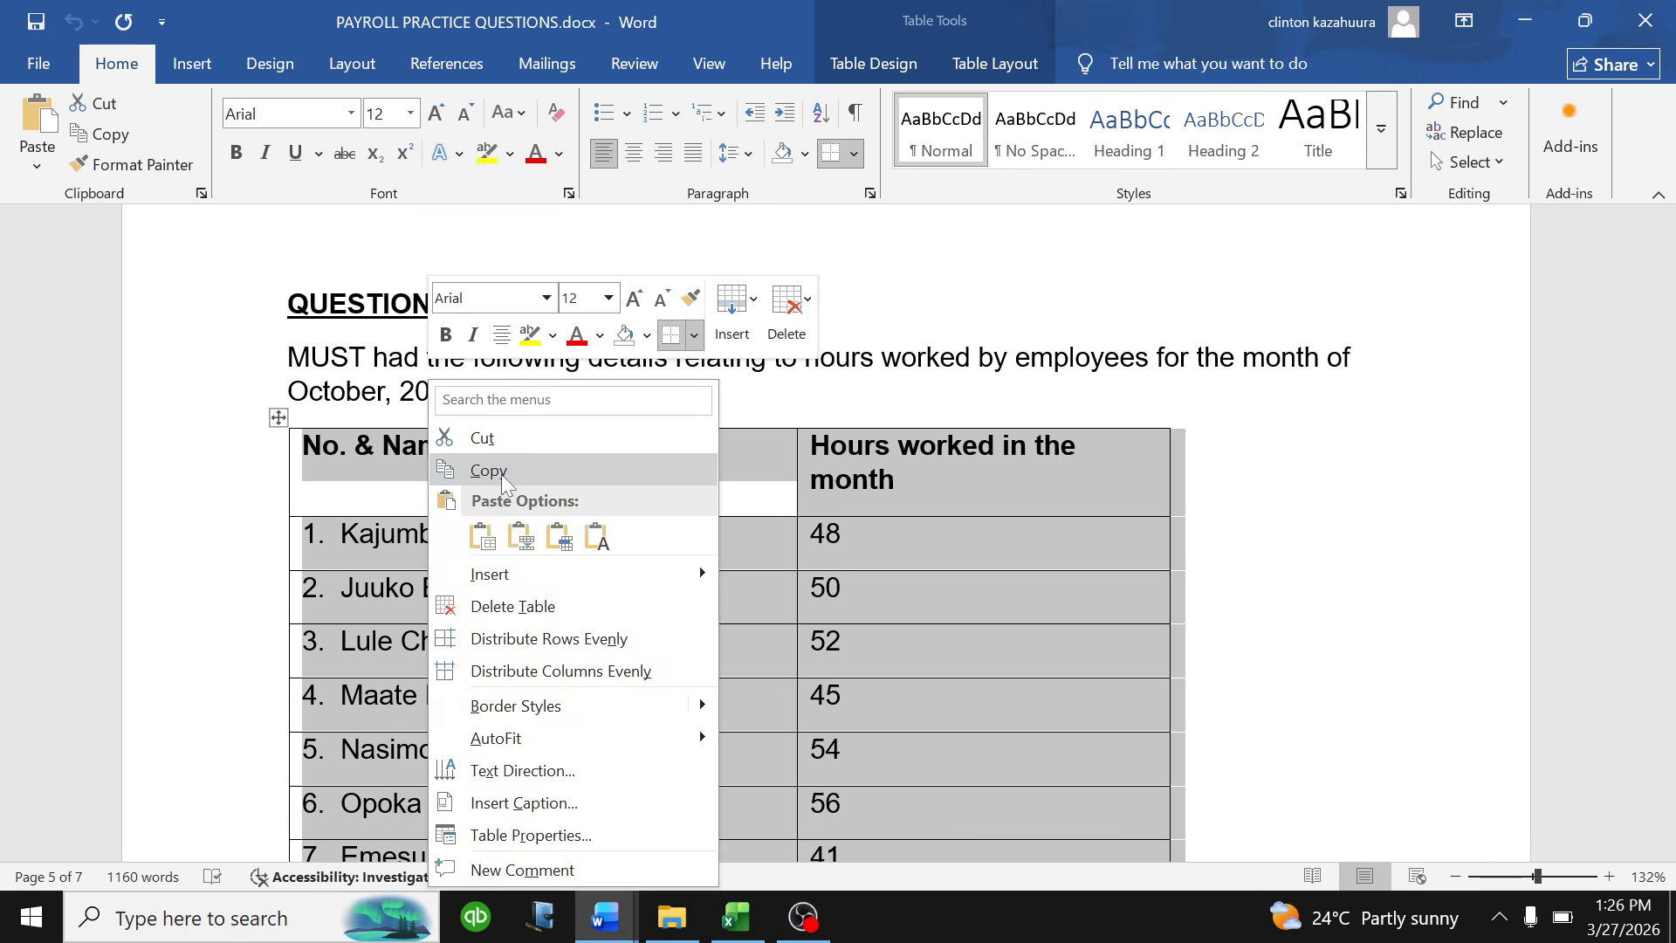
pyautogui.click(476, 469)
# - Switch to the Excel payroll workbook and paste the table at A1 of Sheet2, matching the destination formatting
pyautogui.click(736, 917)
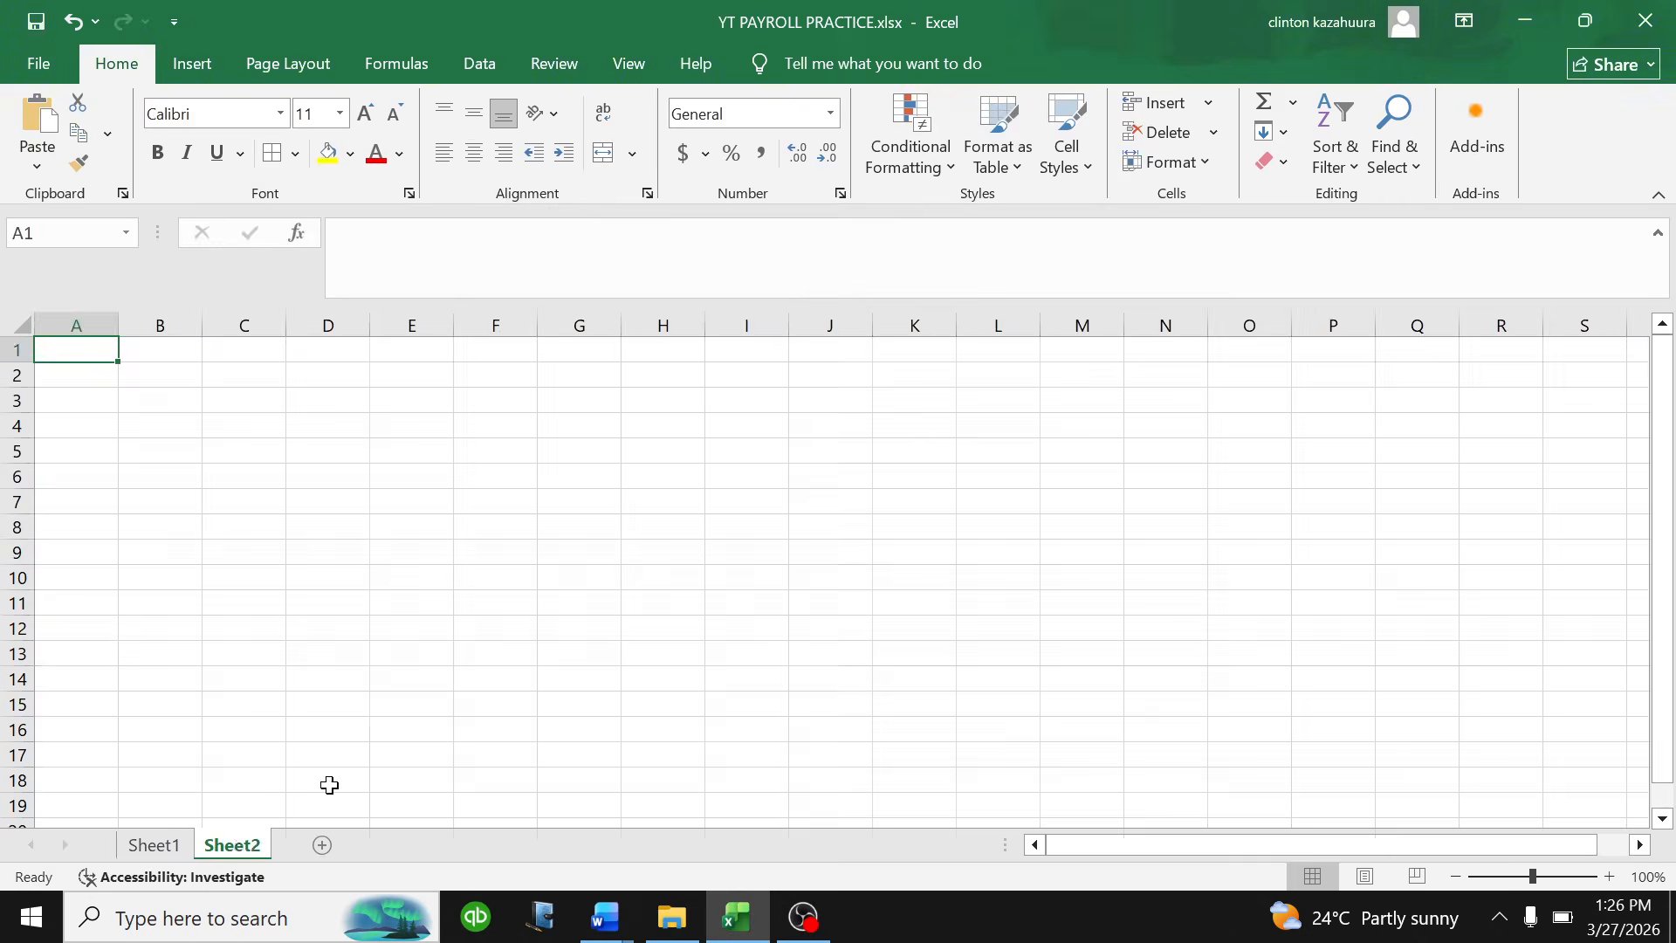
pyautogui.click(183, 849)
pyautogui.click(229, 845)
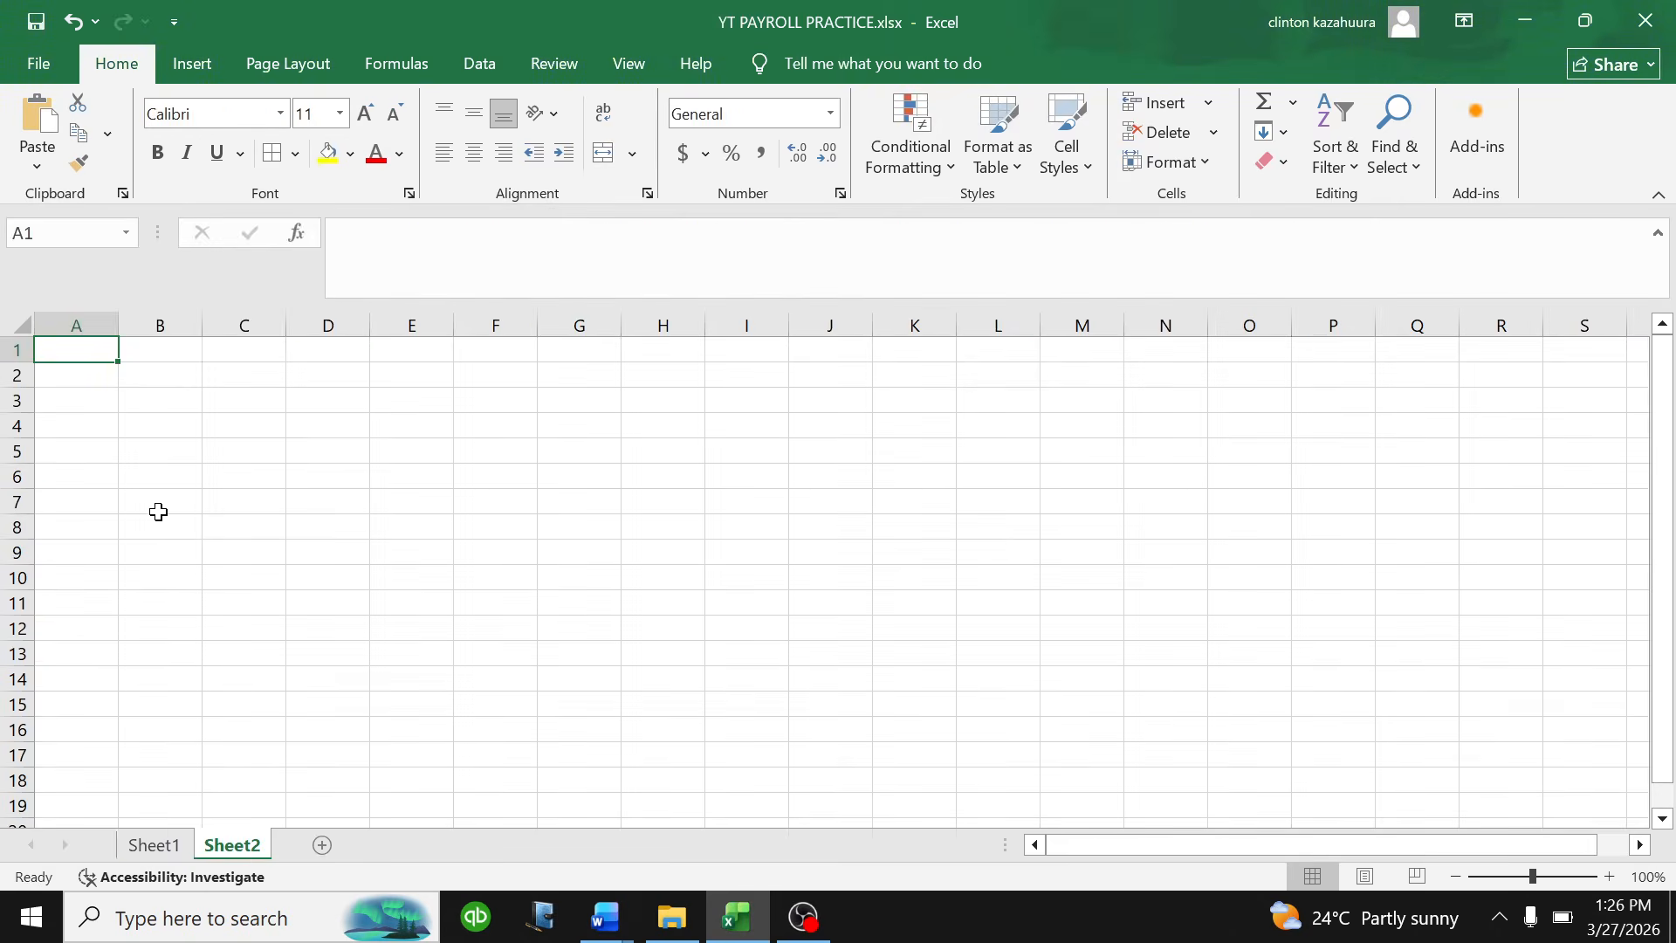
pyautogui.rightClick(92, 350)
pyautogui.click(144, 398)
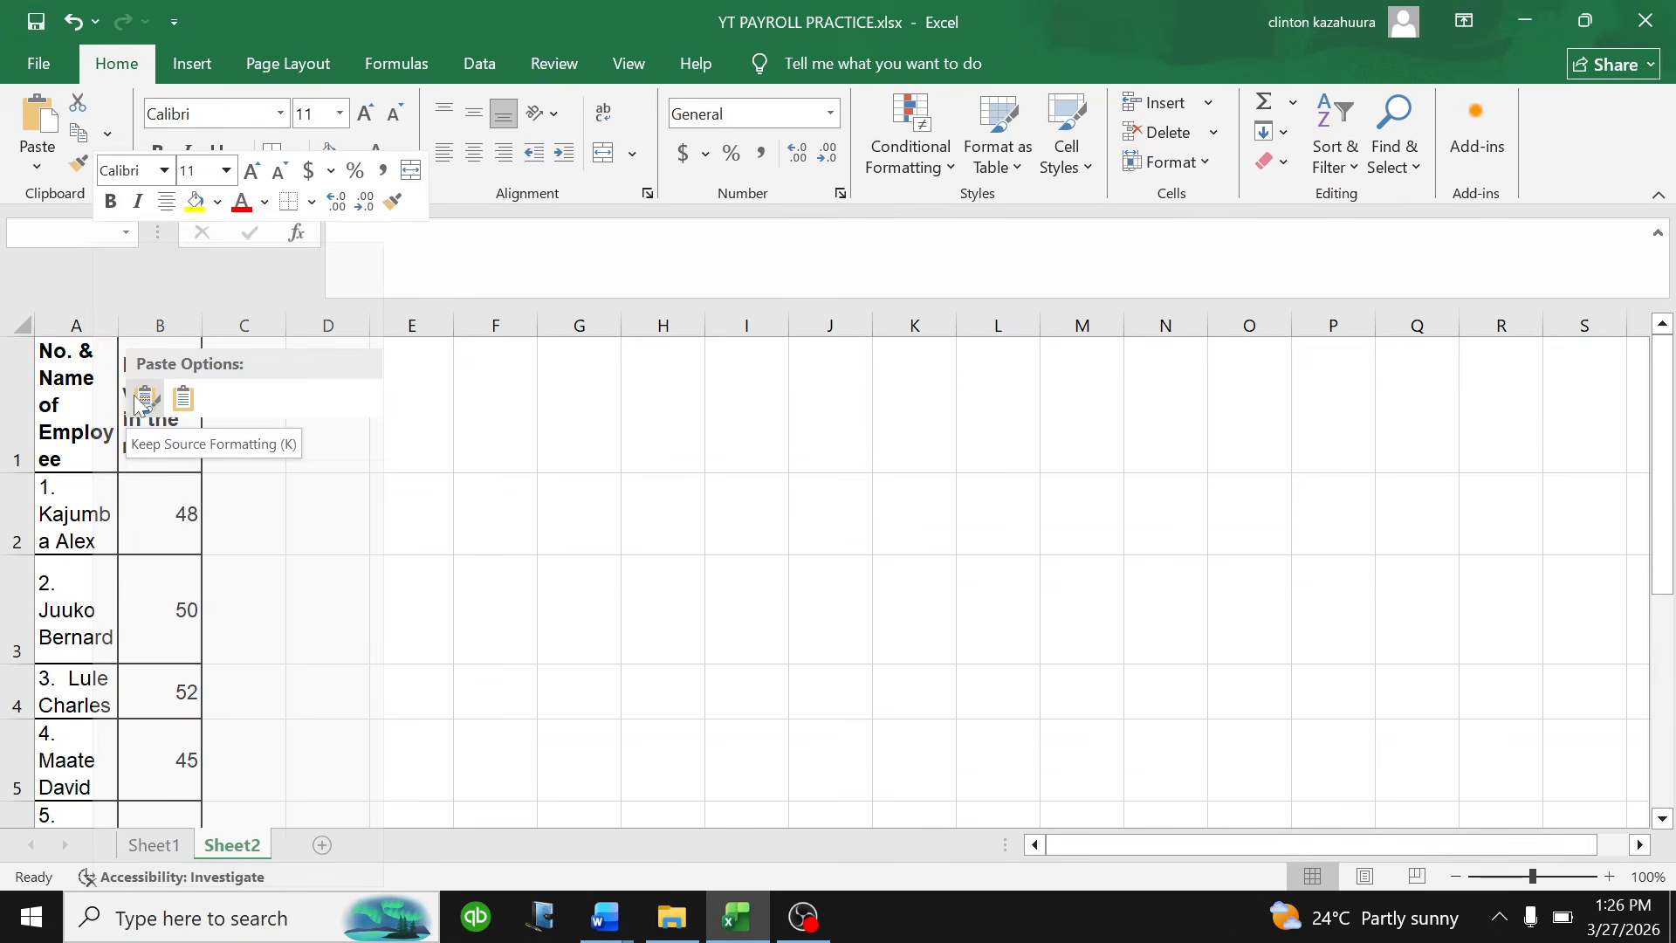
pyautogui.click(180, 398)
pyautogui.click(323, 559)
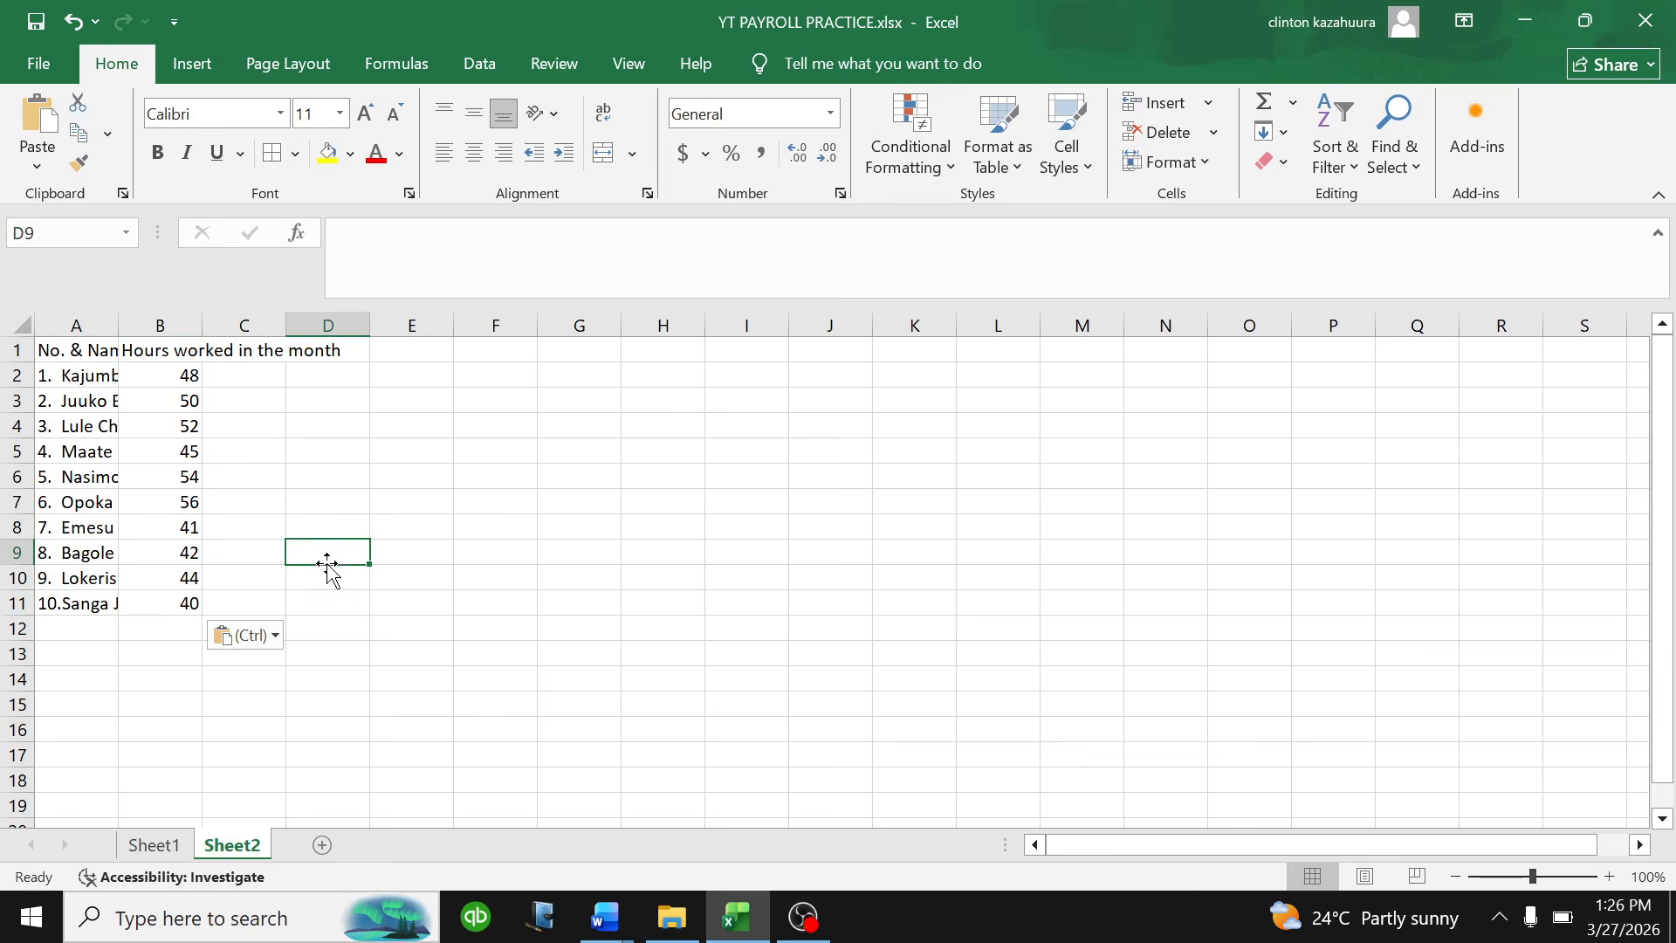
# - Set the whole sheet's font to Times New Roman size 12 and fit columns A and B to their contents
pyautogui.hotkey('ctrl', 'a')
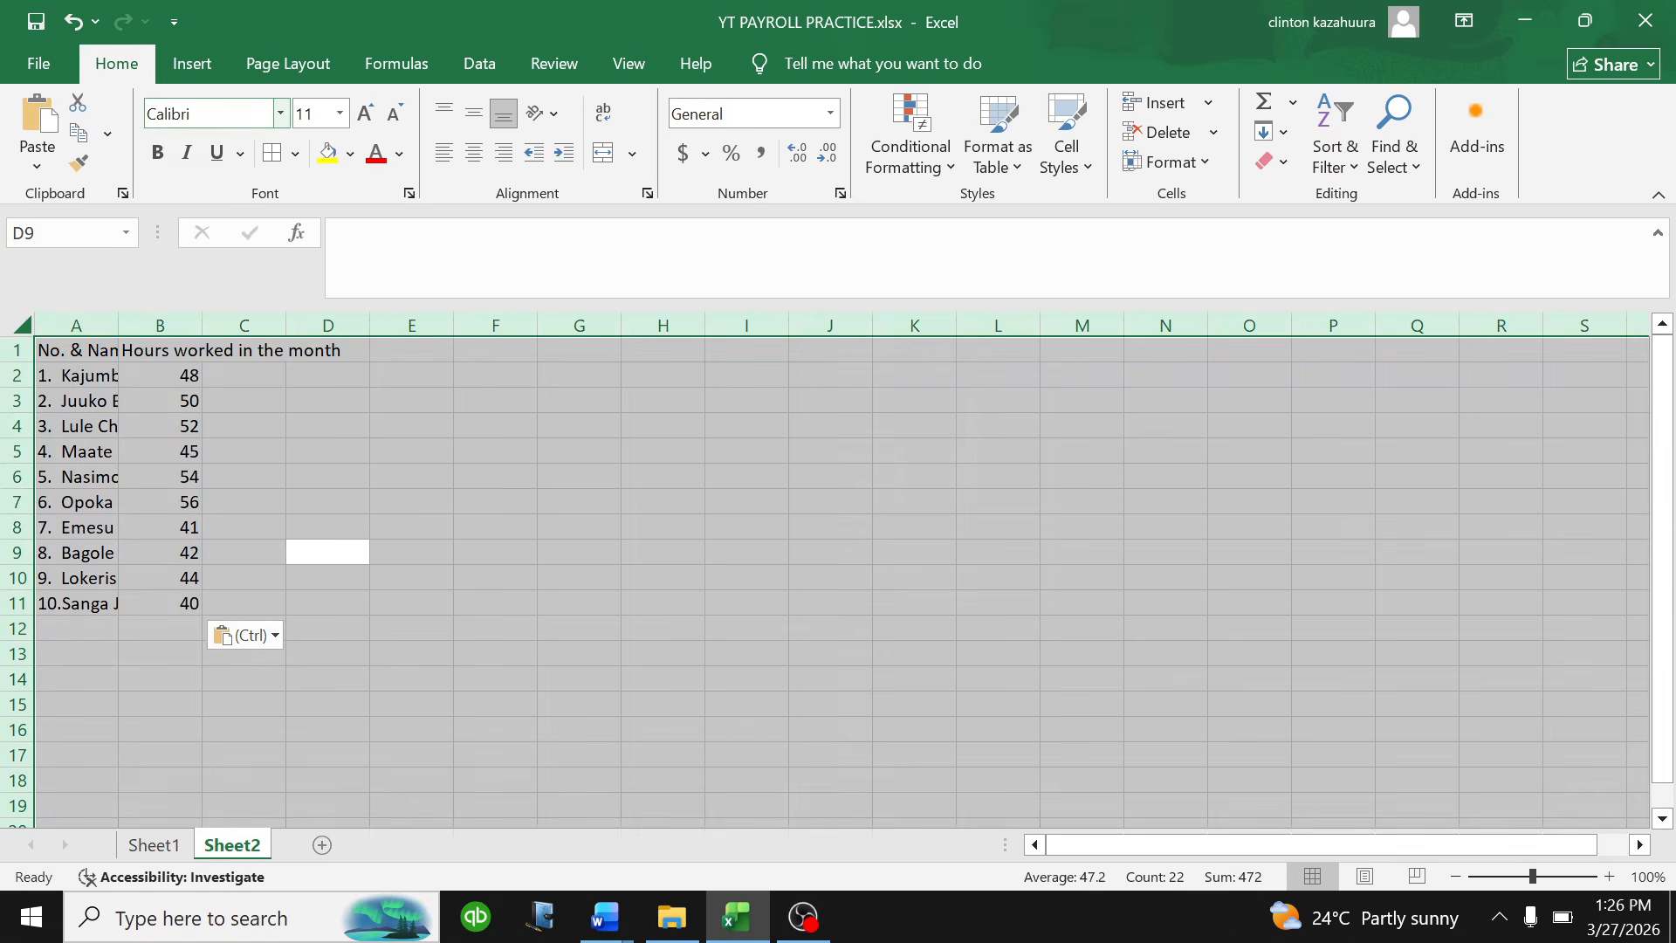
pyautogui.click(281, 114)
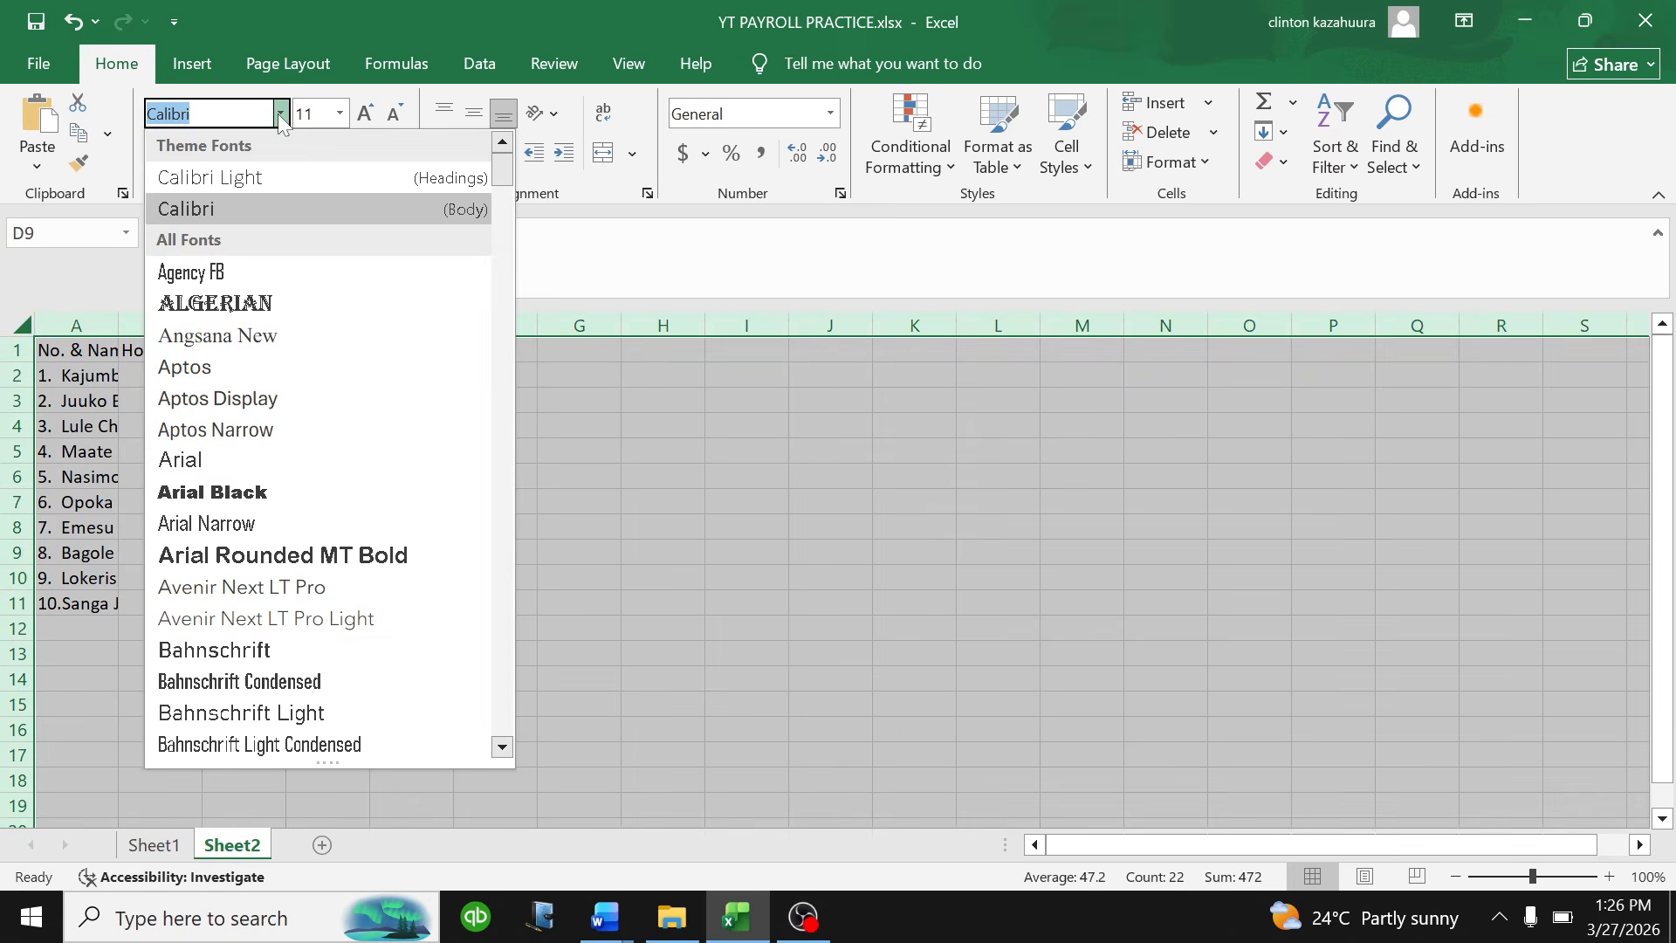
pyautogui.write('Times New Roman')
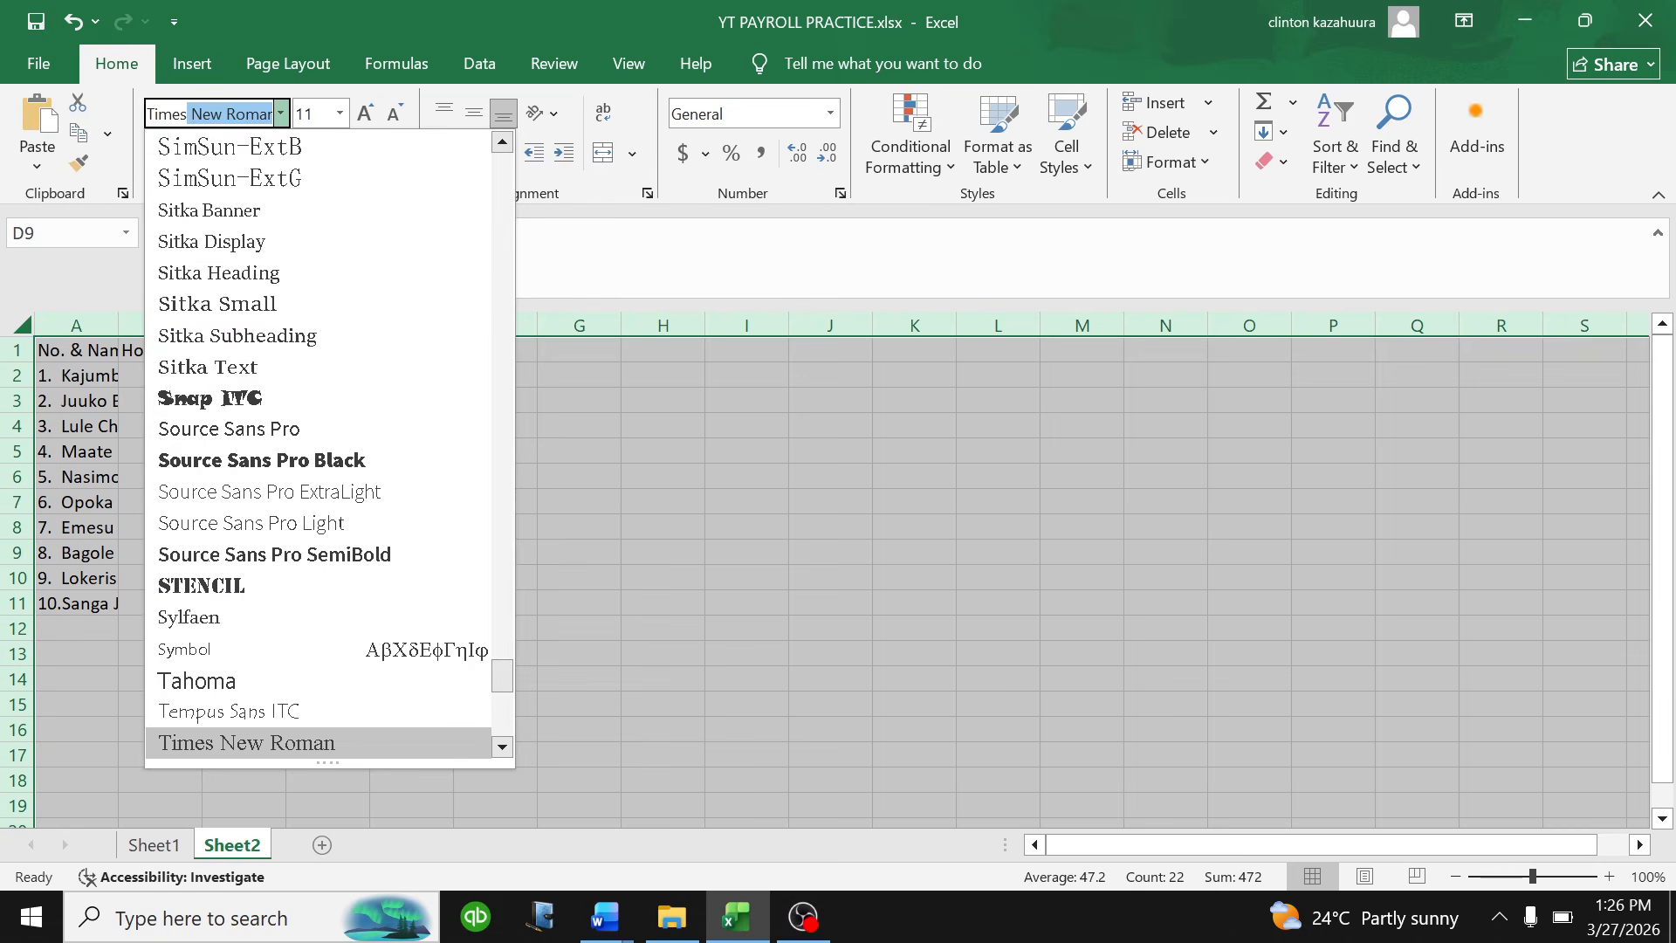
pyautogui.press('Return')
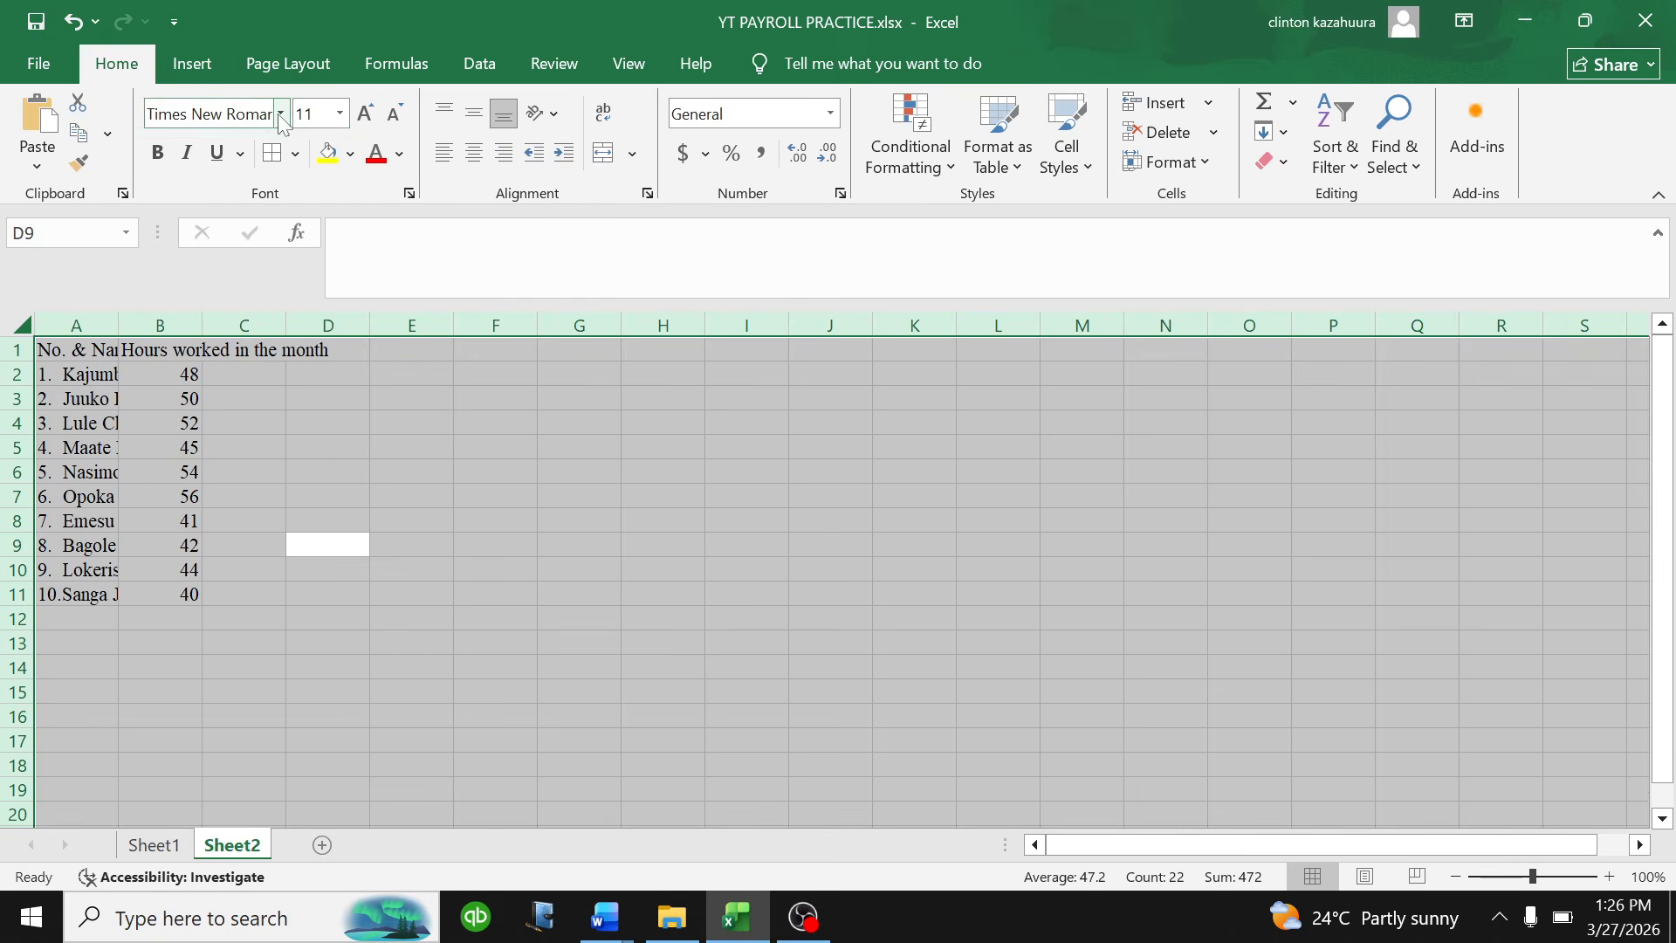
pyautogui.click(341, 114)
pyautogui.click(310, 252)
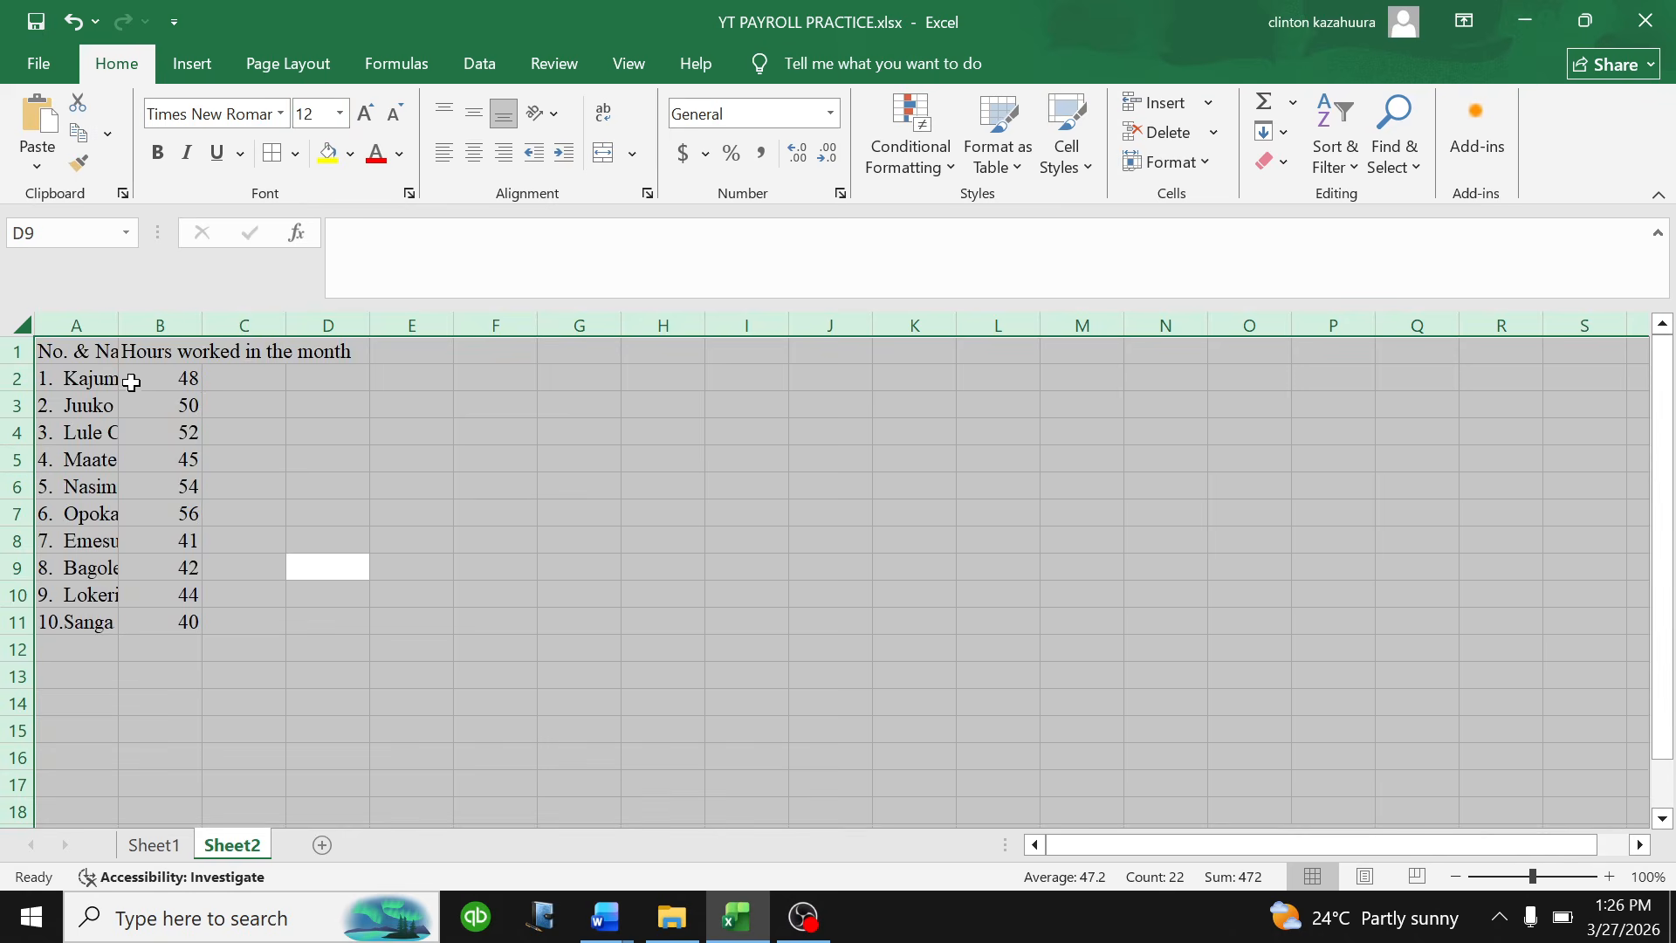
pyautogui.doubleClick(116, 320)
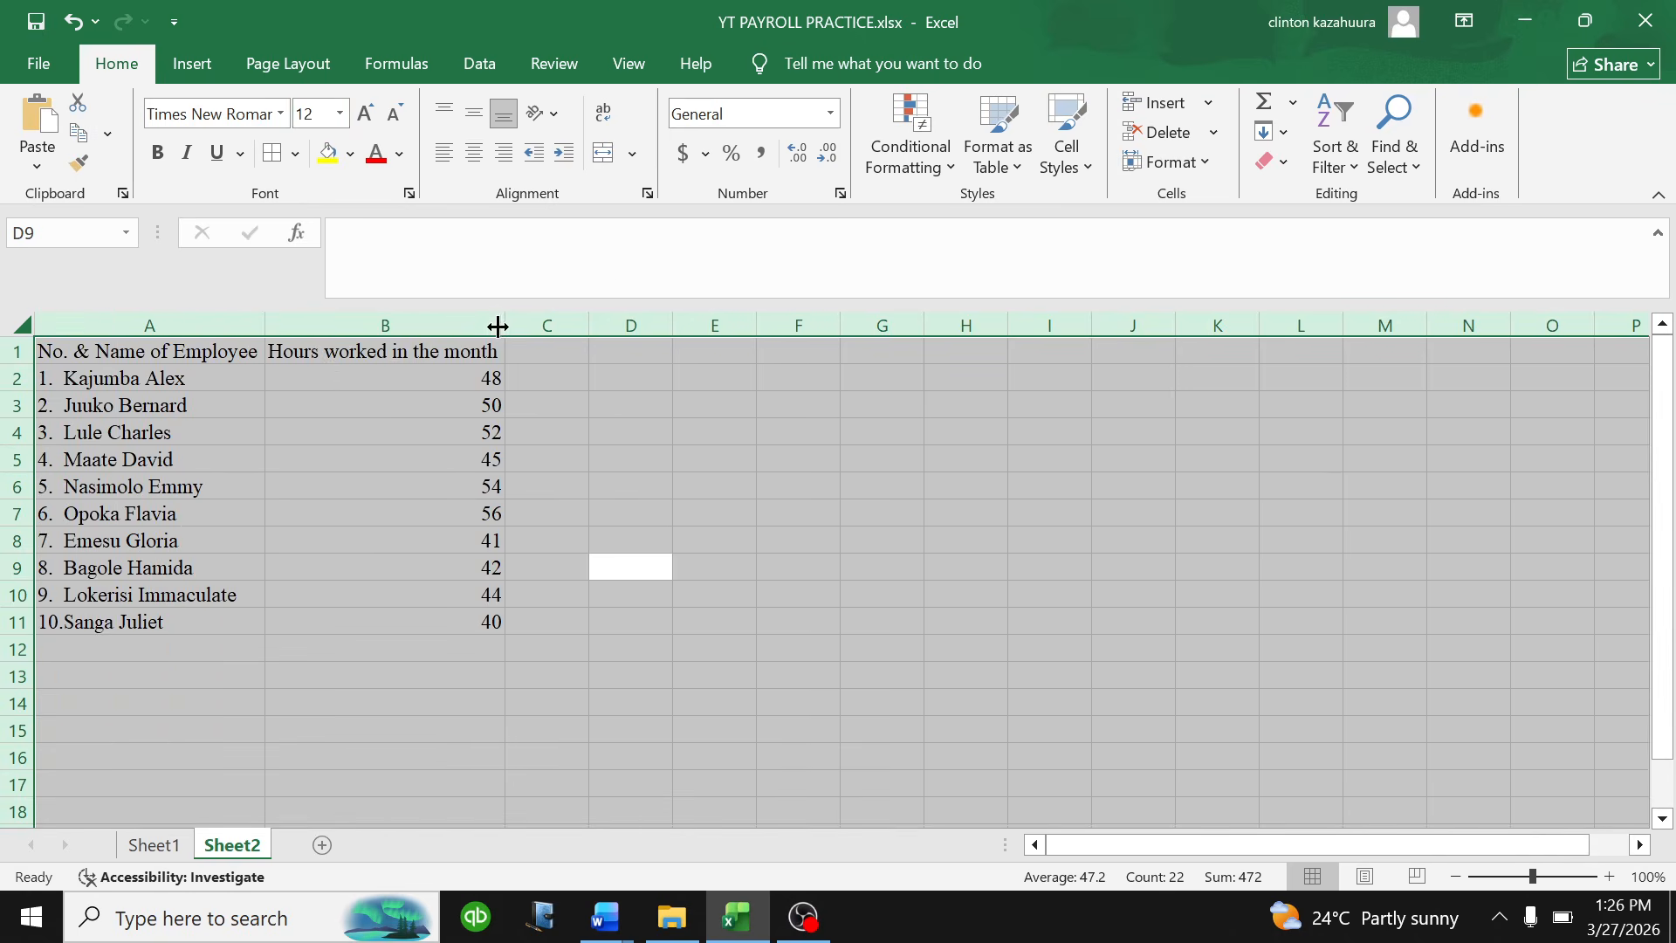
pyautogui.click(695, 451)
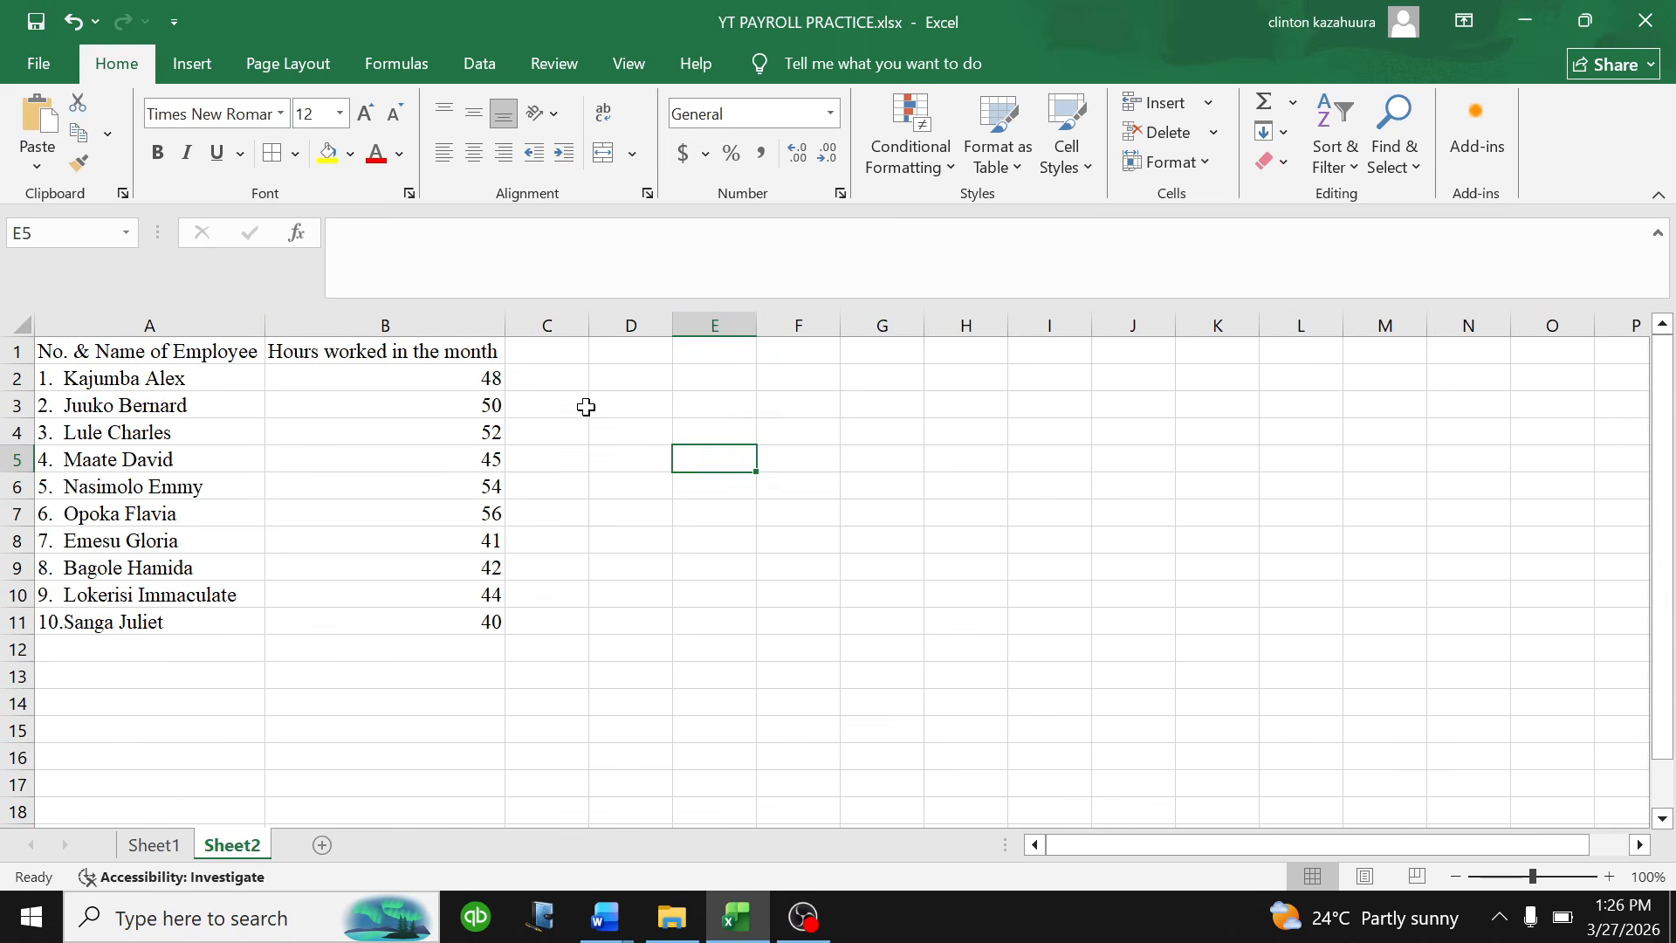
# - Change the header in B1 to "Hours worked" and fit column B to its contents
pyautogui.click(374, 354)
pyautogui.write('Ho')
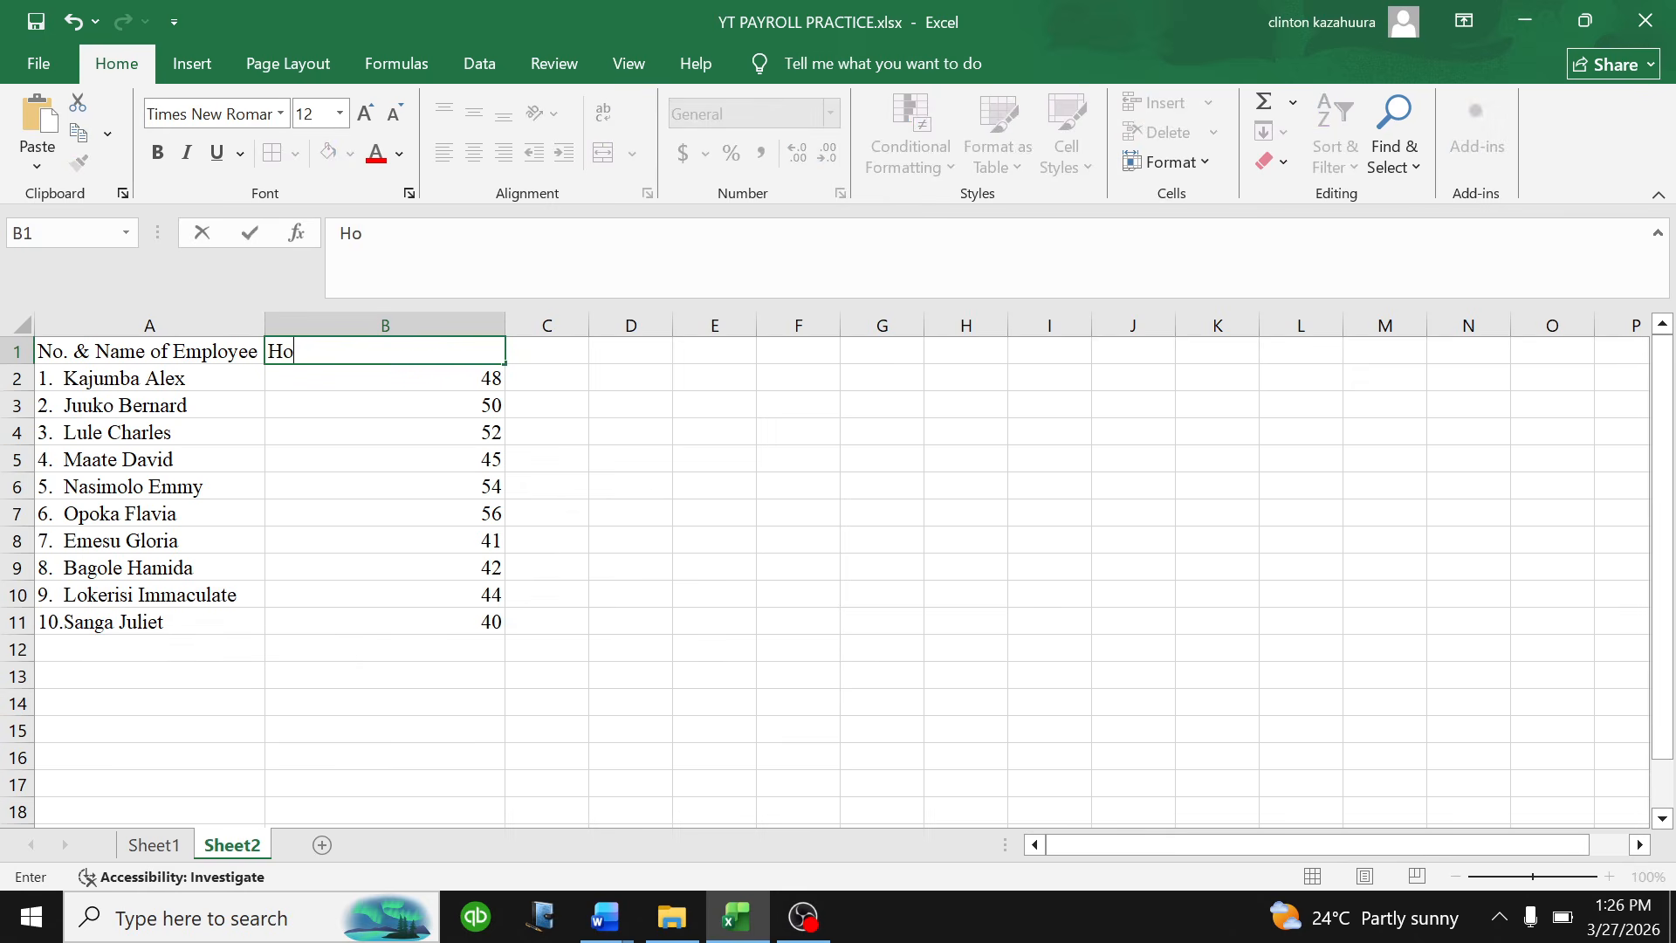
pyautogui.write('urs worked')
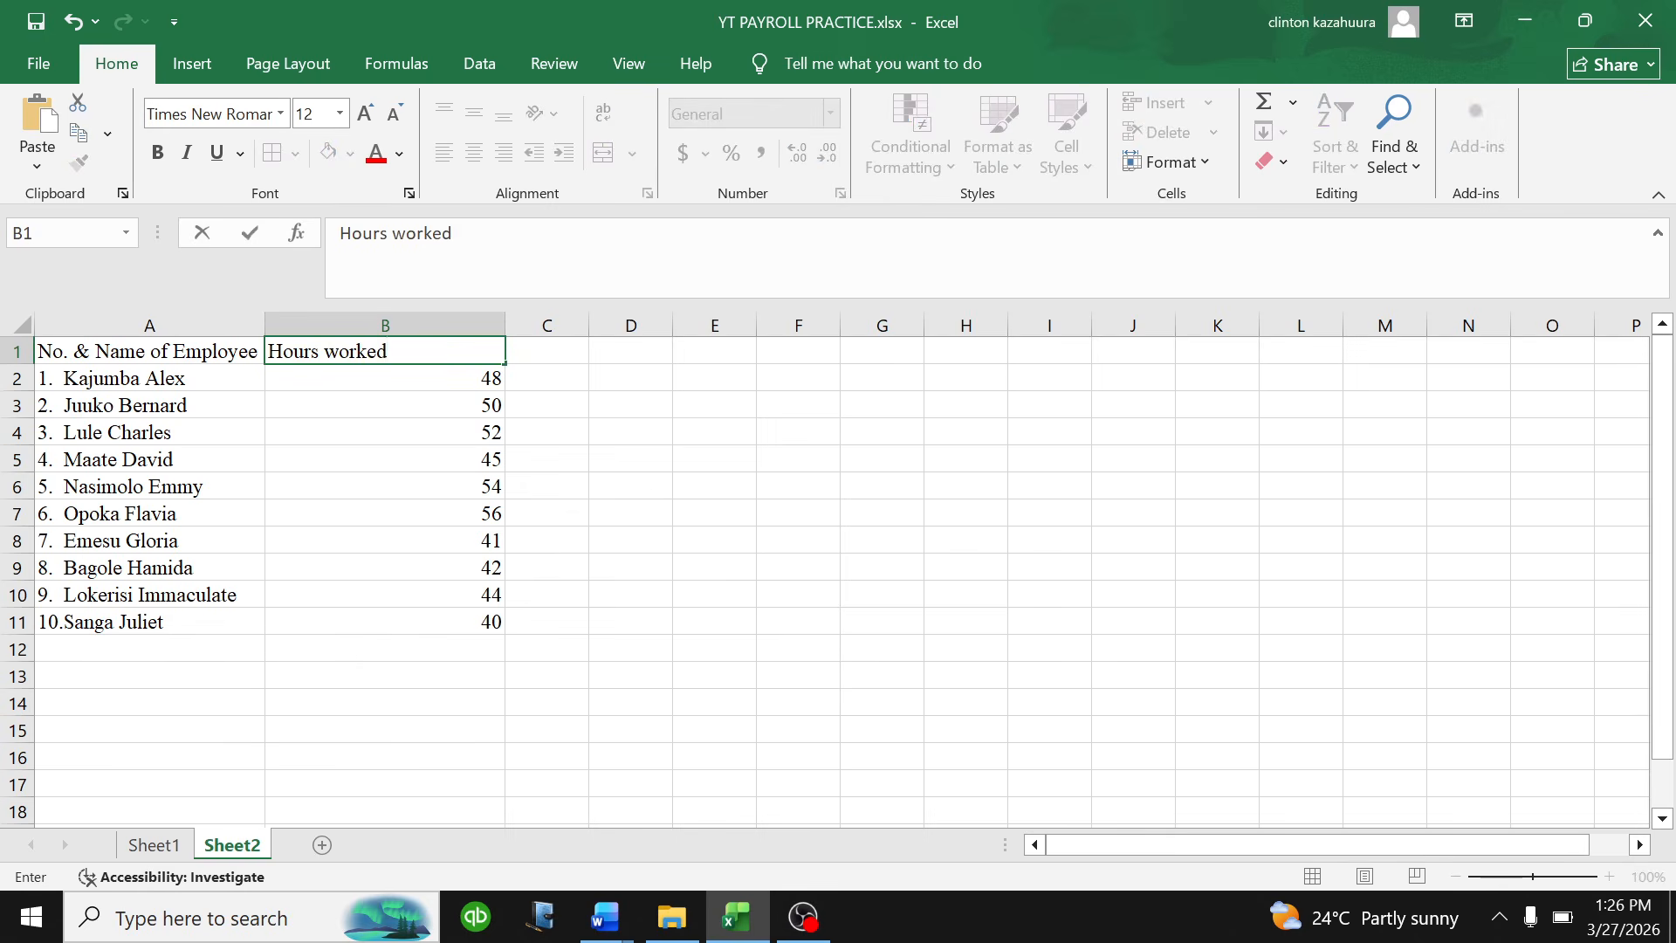
pyautogui.click(455, 402)
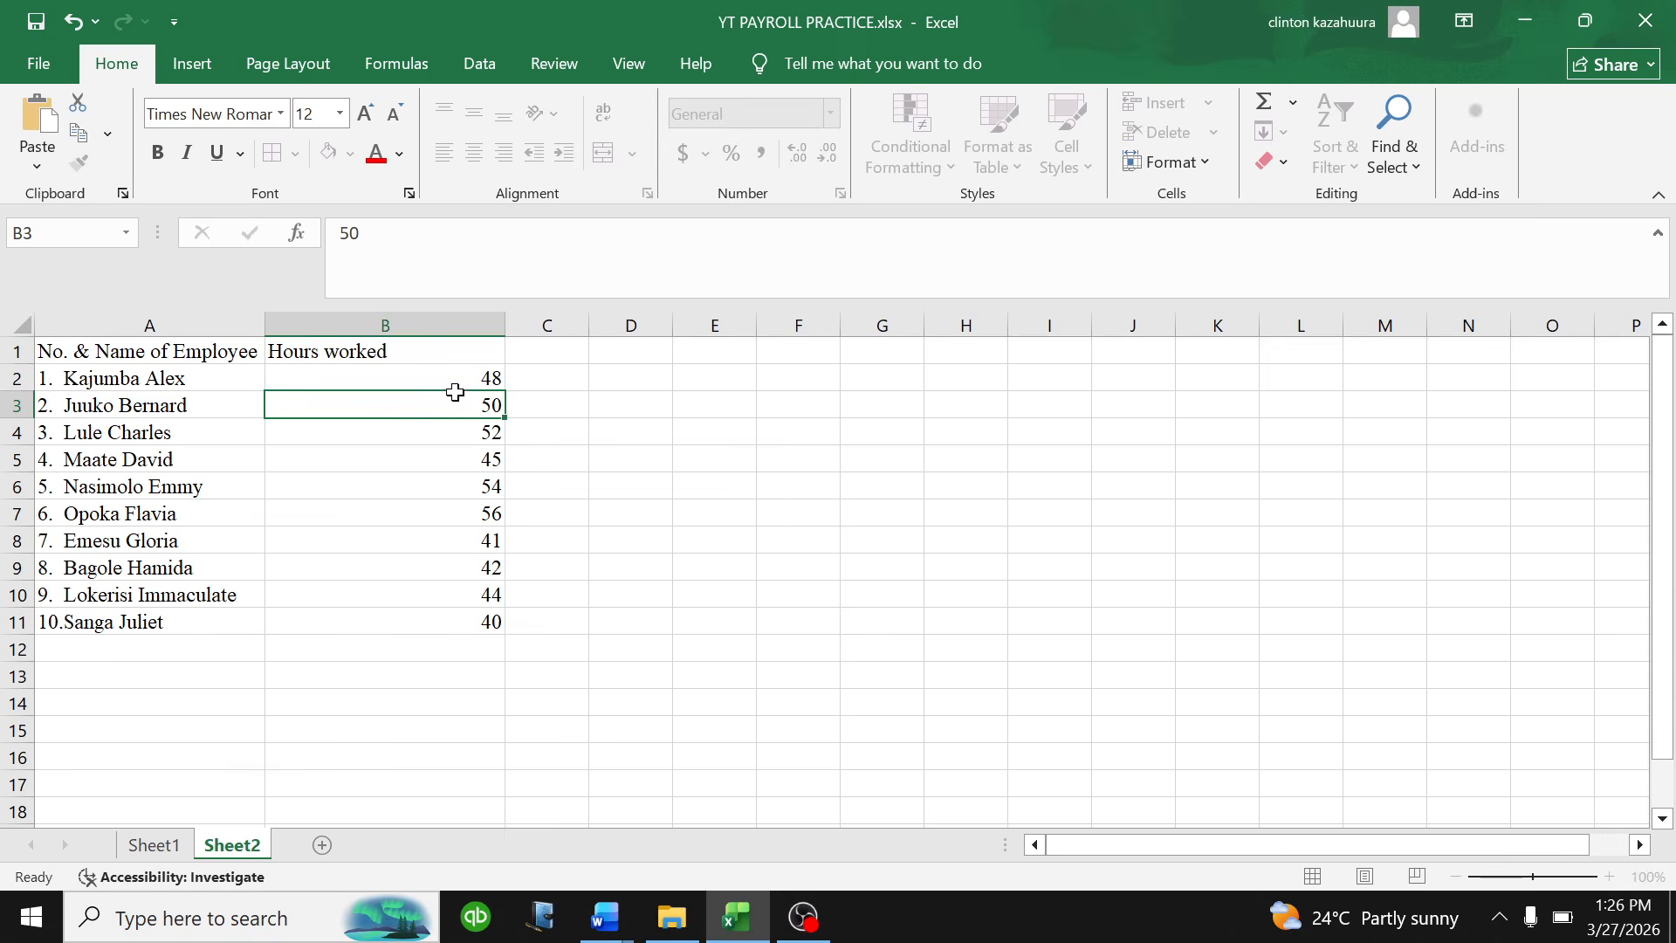
pyautogui.doubleClick(500, 323)
# - Change the header in A1 to "Names"
pyautogui.moveTo(112, 486); pyautogui.dragTo(112, 427)
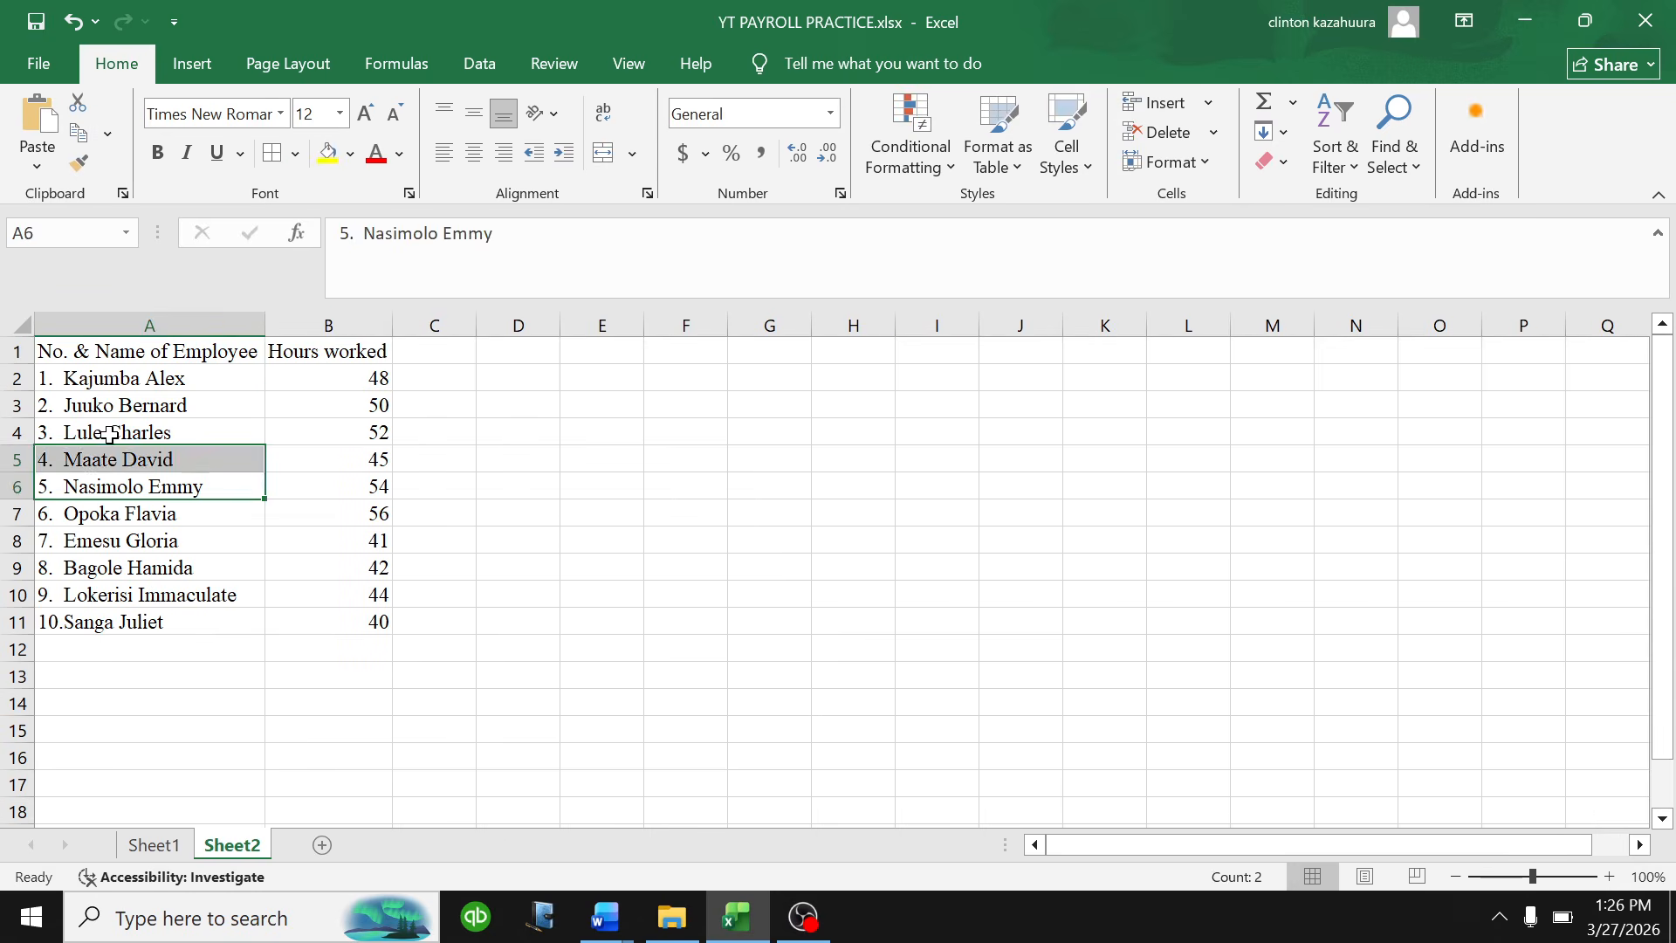
pyautogui.click(105, 350)
pyautogui.write('Ma')
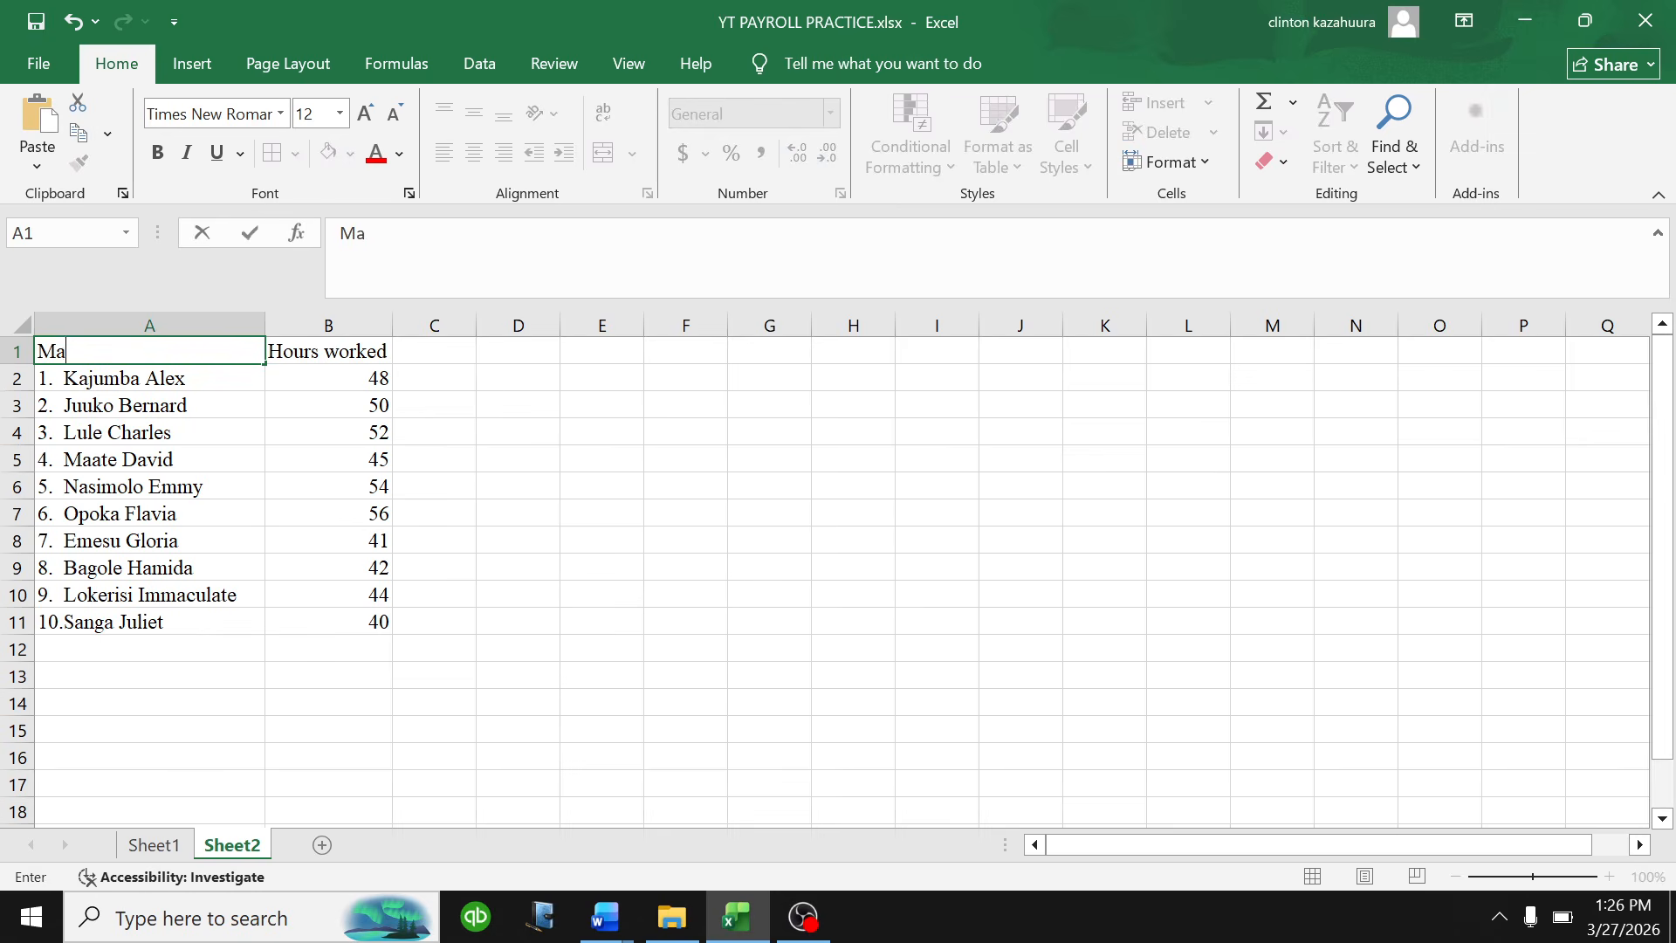
pyautogui.write('mes')
pyautogui.press('BackSpace')
pyautogui.press('BackSpace')
pyautogui.press('BackSpace')
pyautogui.press('BackSpace')
pyautogui.press('BackSpace')
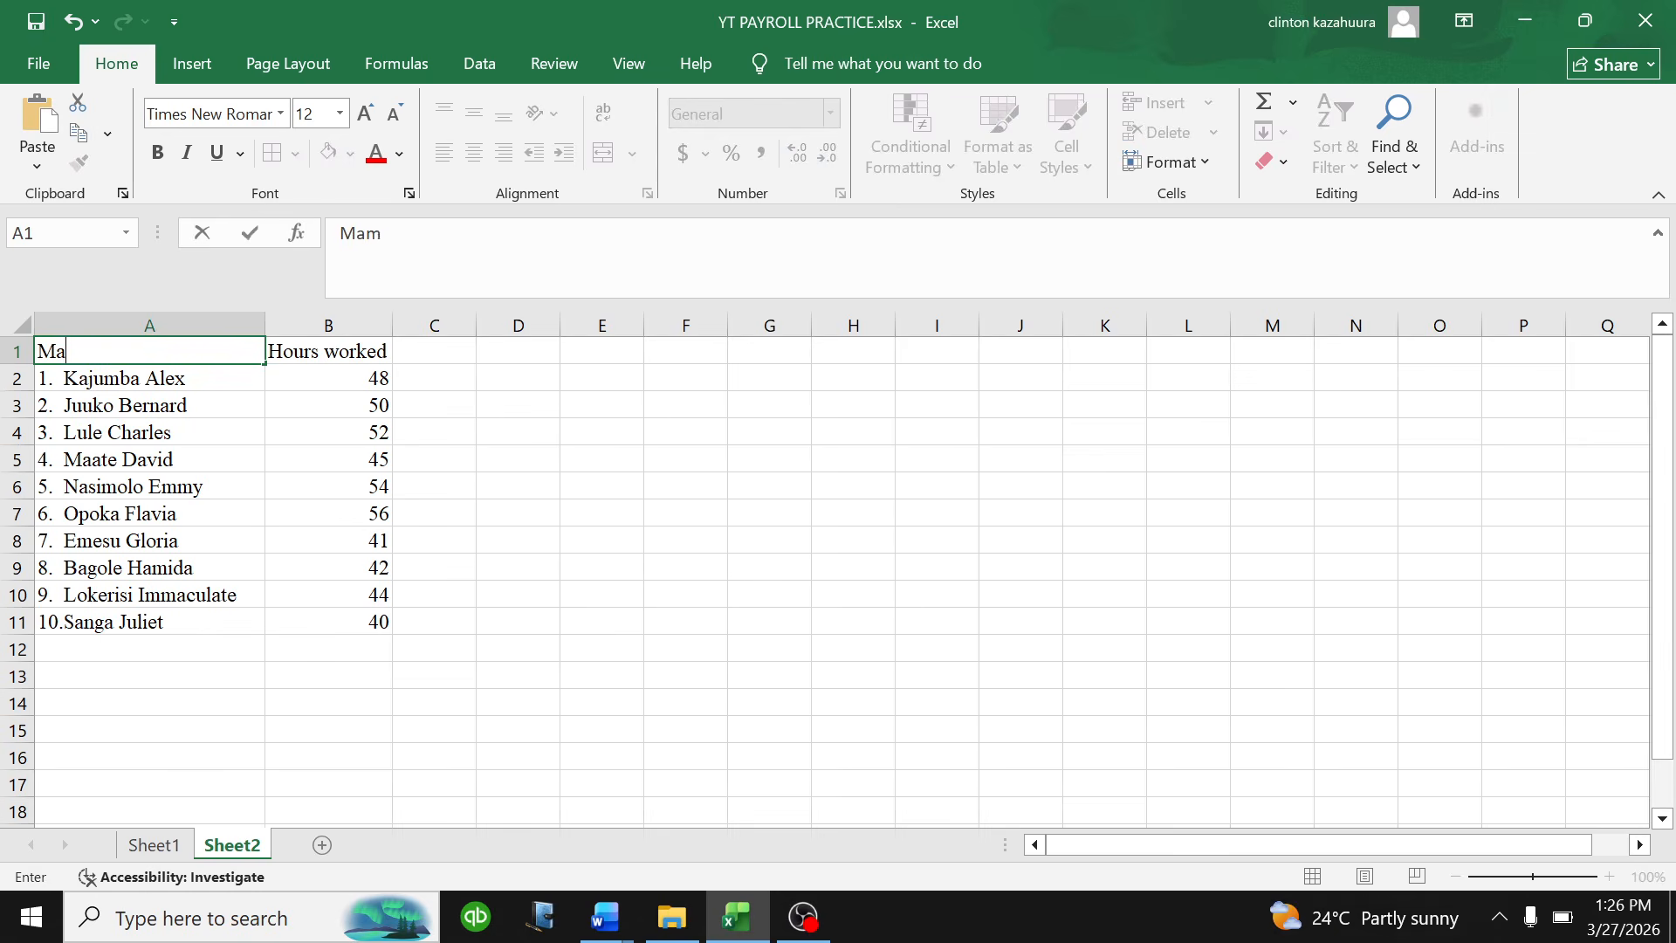
pyautogui.write('Names')
pyautogui.click(183, 510)
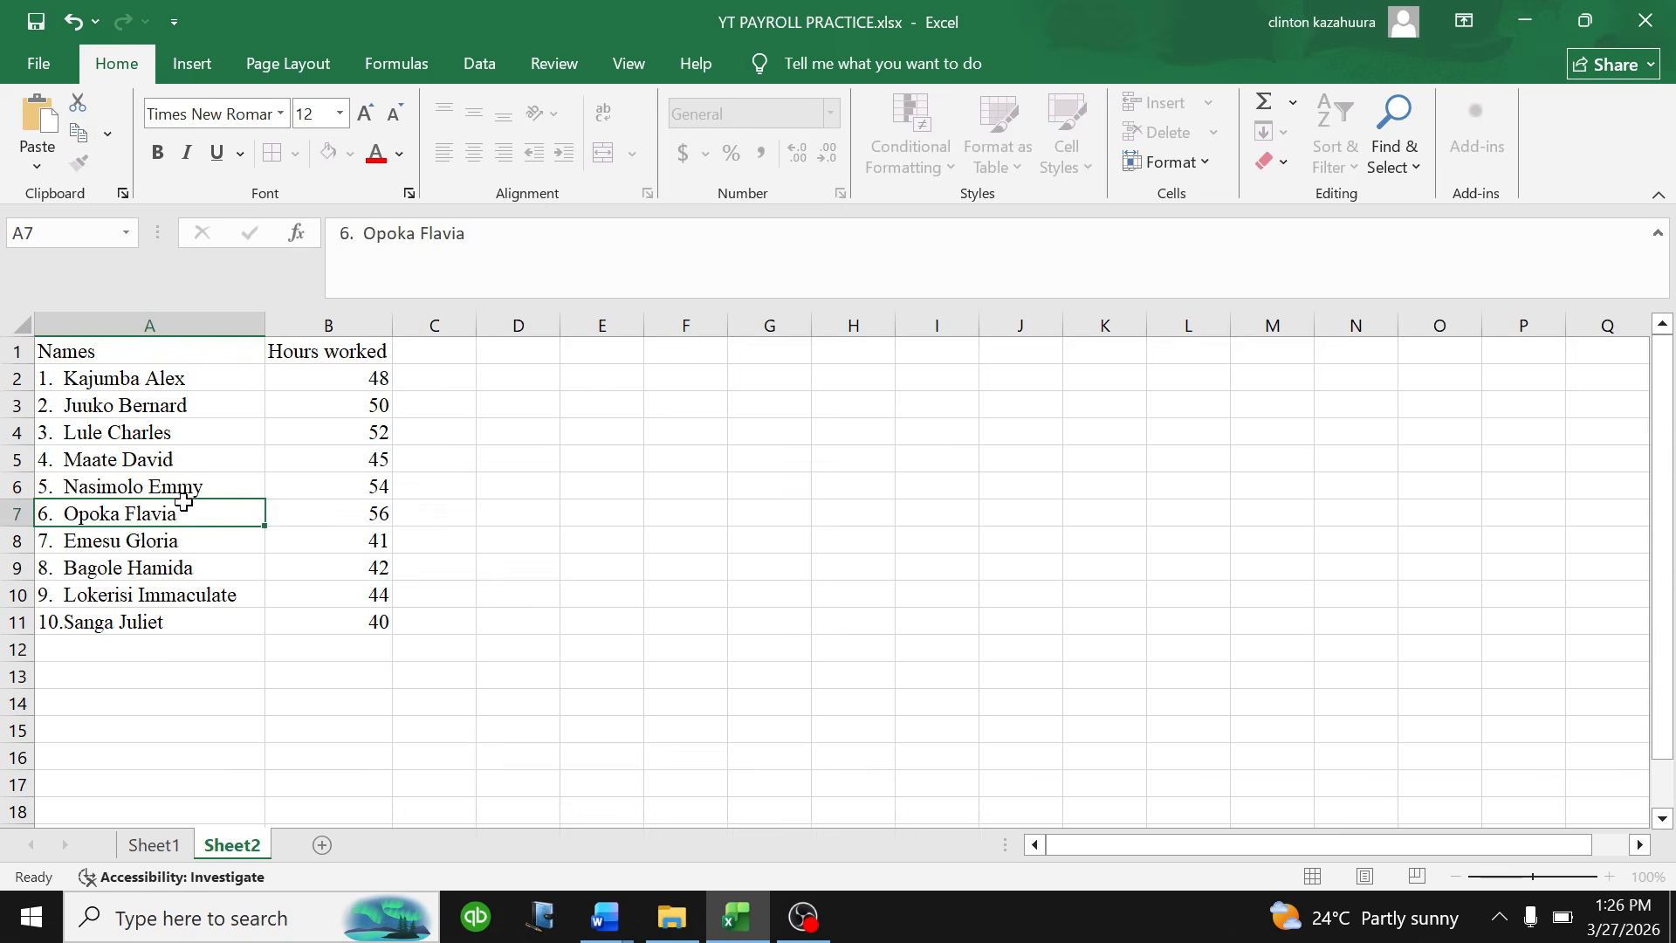
# - Insert a new column before Names and give it the header "S/n" in A1
pyautogui.click(70, 326)
pyautogui.rightClick(79, 323)
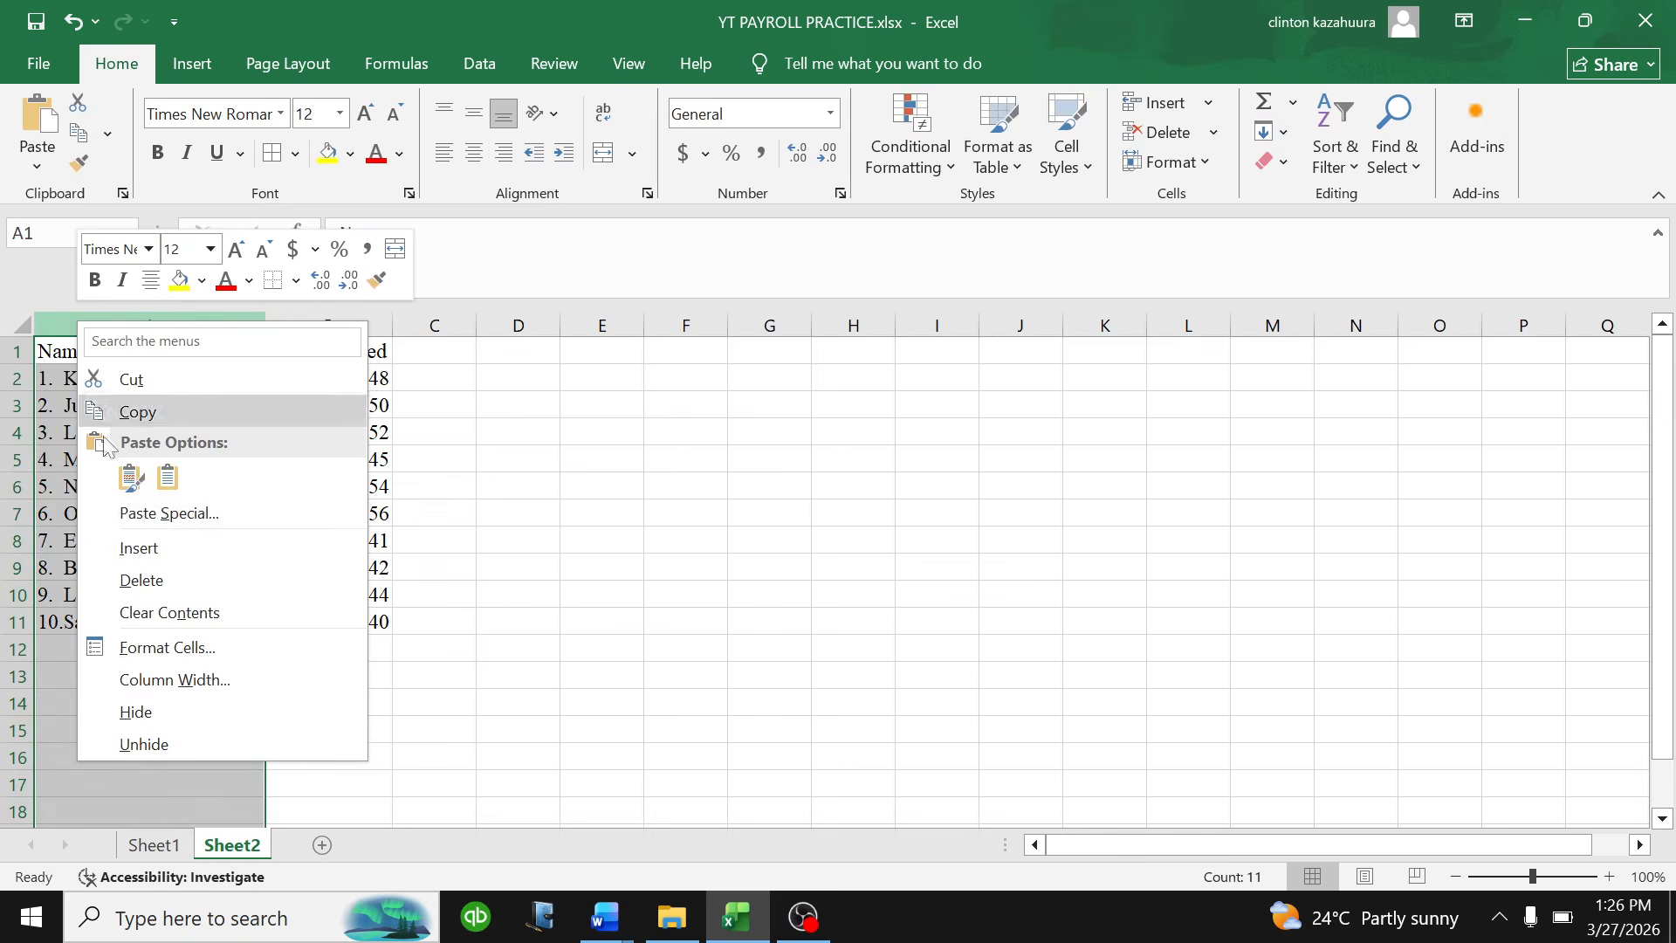
pyautogui.click(140, 548)
pyautogui.click(72, 351)
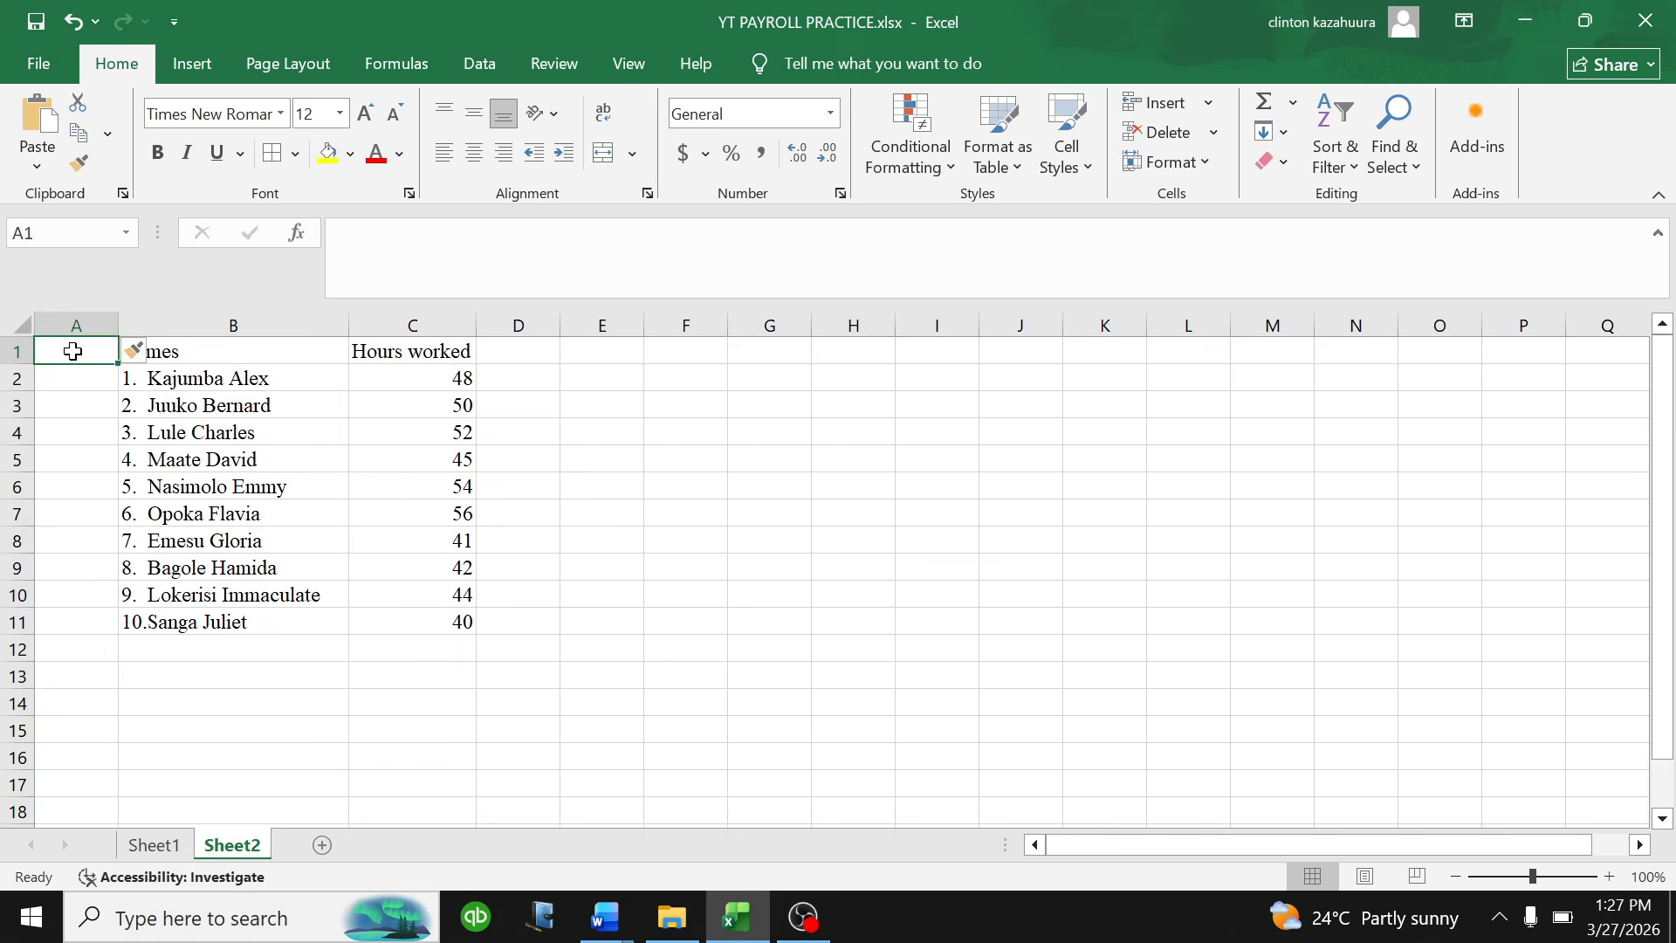
pyautogui.write('Number')
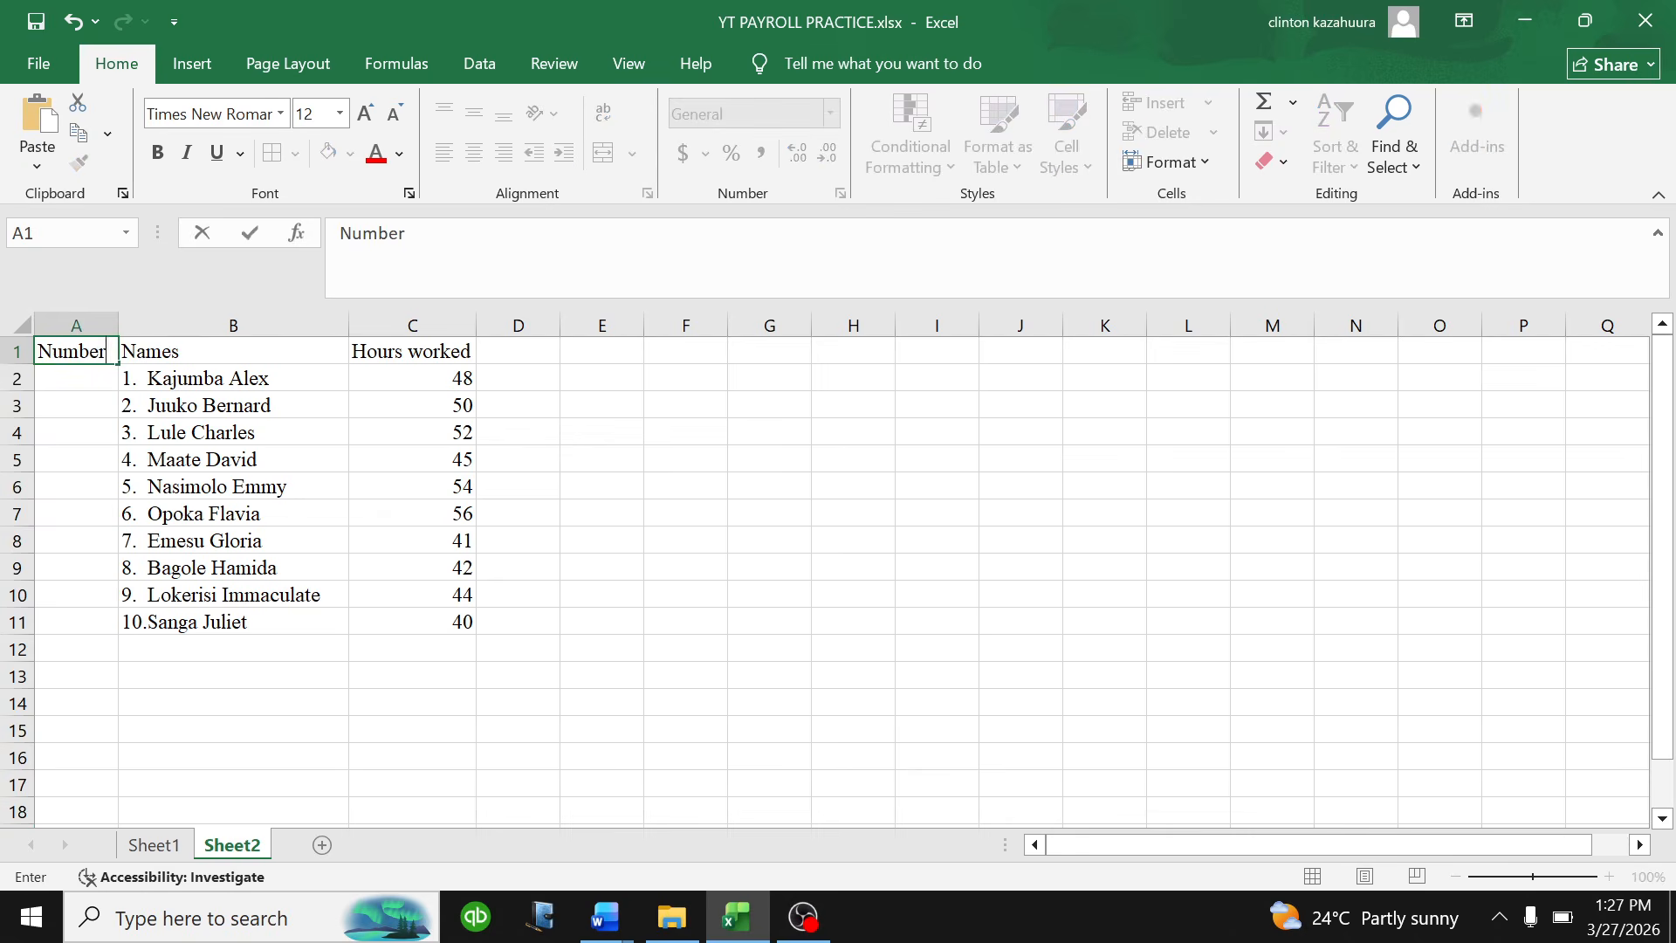
pyautogui.press('BackSpace')
pyautogui.press('BackSpace')
pyautogui.press('BackSpace')
pyautogui.press('BackSpace')
pyautogui.press('BackSpace')
pyautogui.press('BackSpace')
pyautogui.write('S')
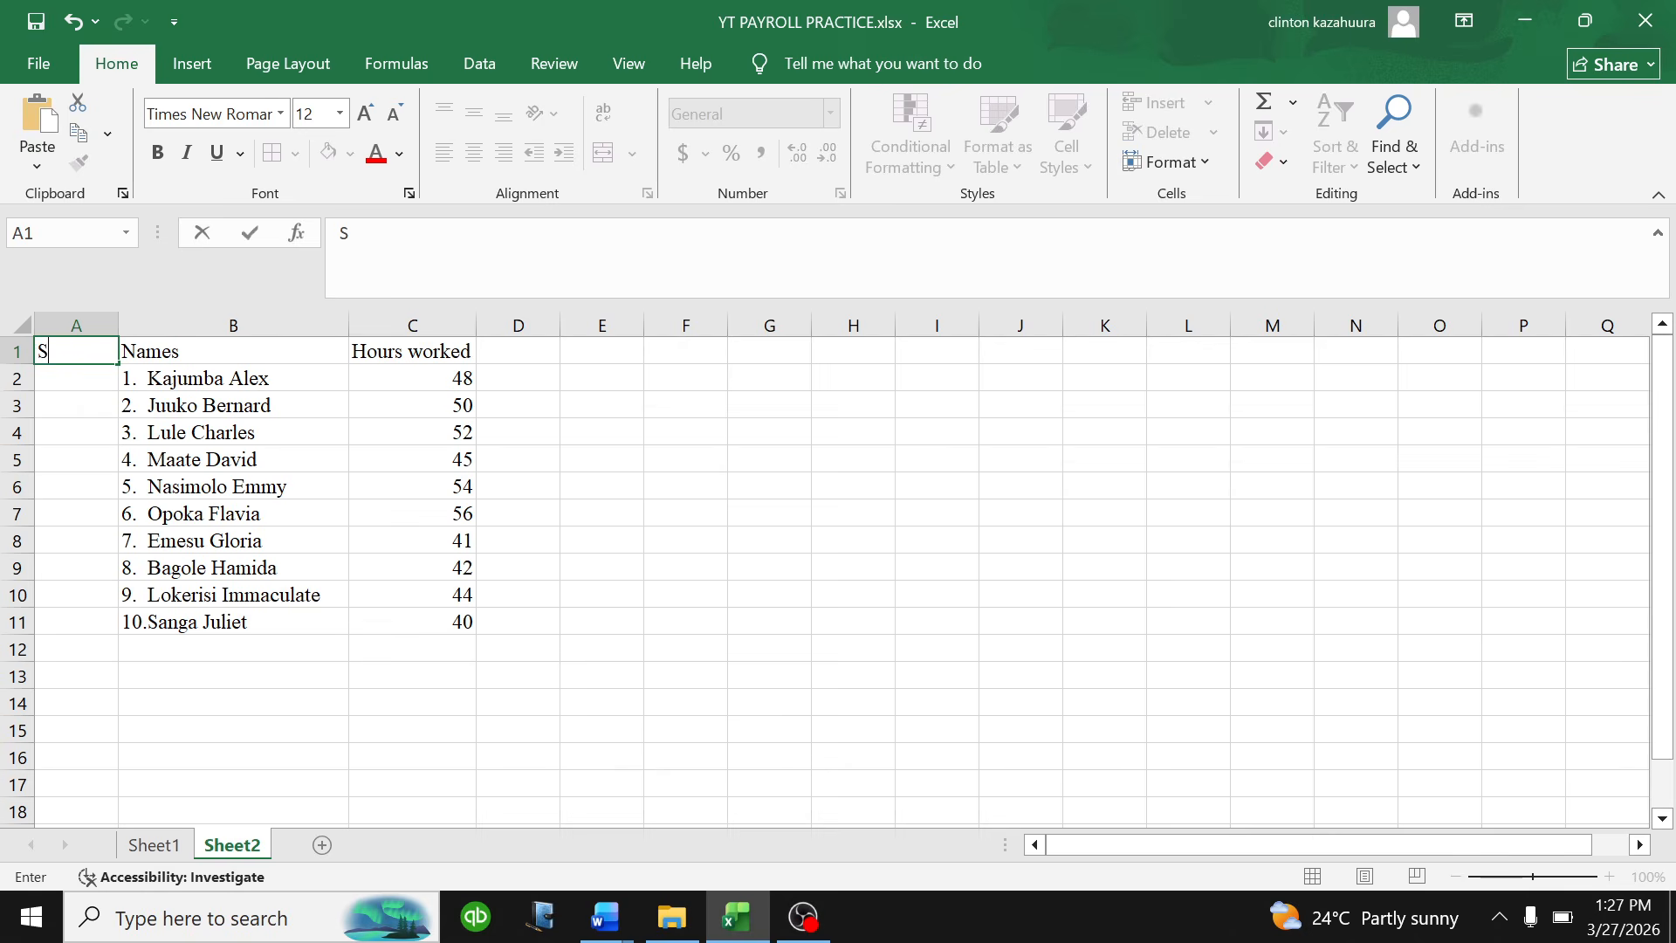
pyautogui.write('/n')
# - Number the employees 1 to 10 in A2:A11, entering 1 in A2 and filling the formula =1+A2 from A3 down to A11
pyautogui.click(84, 377)
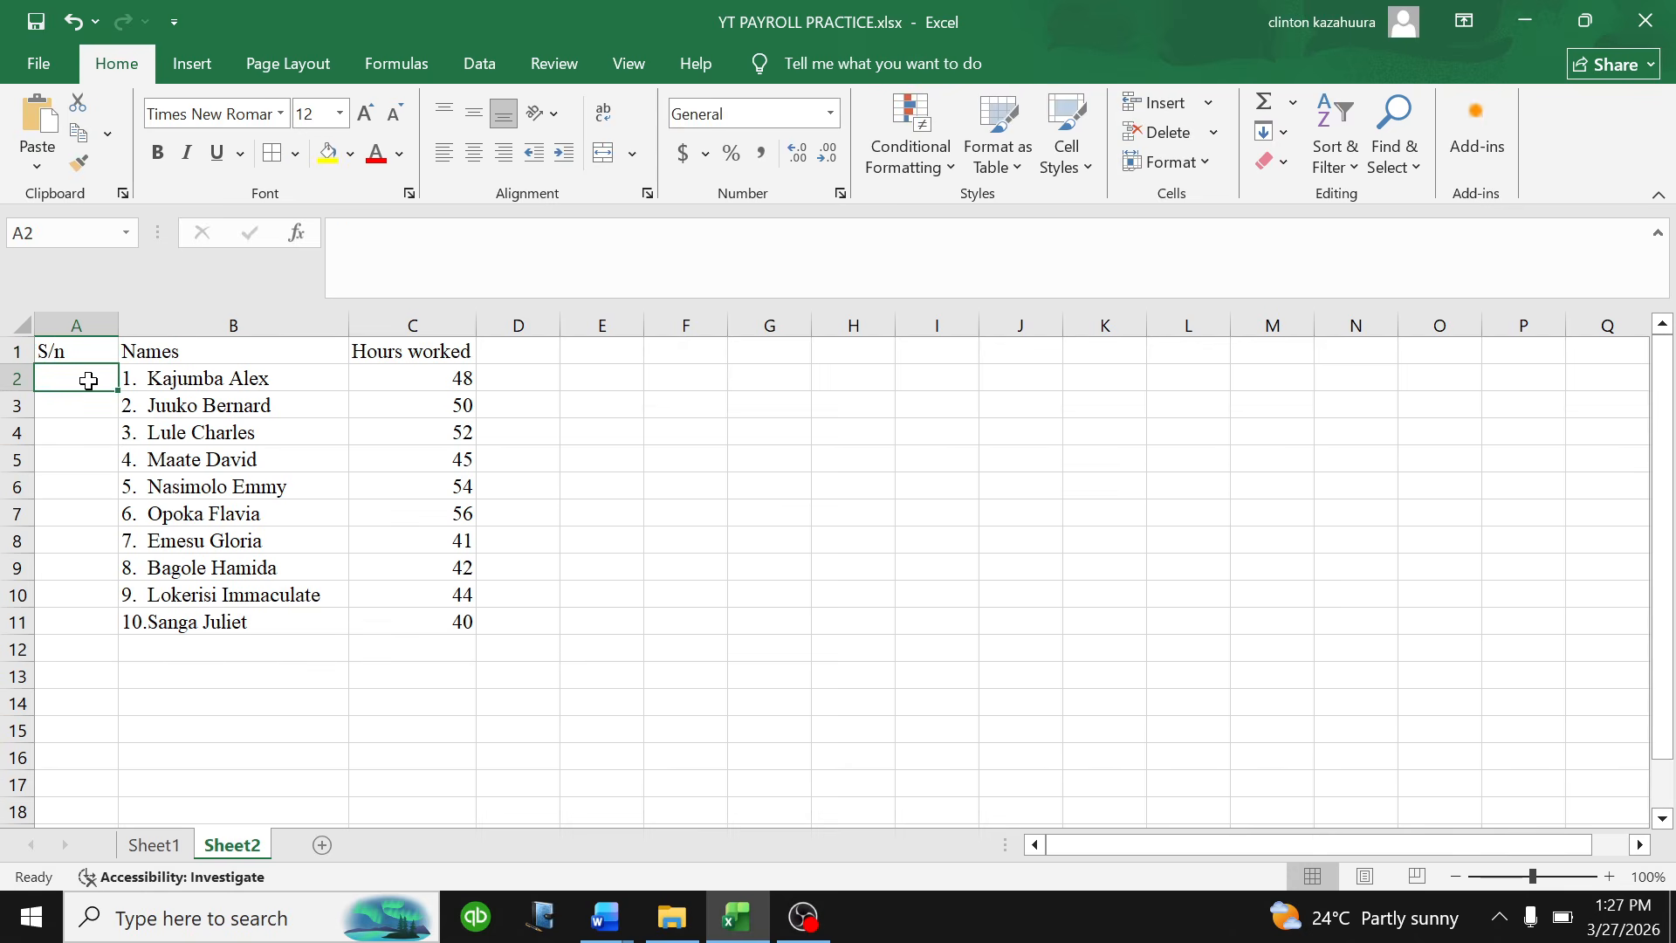
pyautogui.write('1')
pyautogui.click(75, 408)
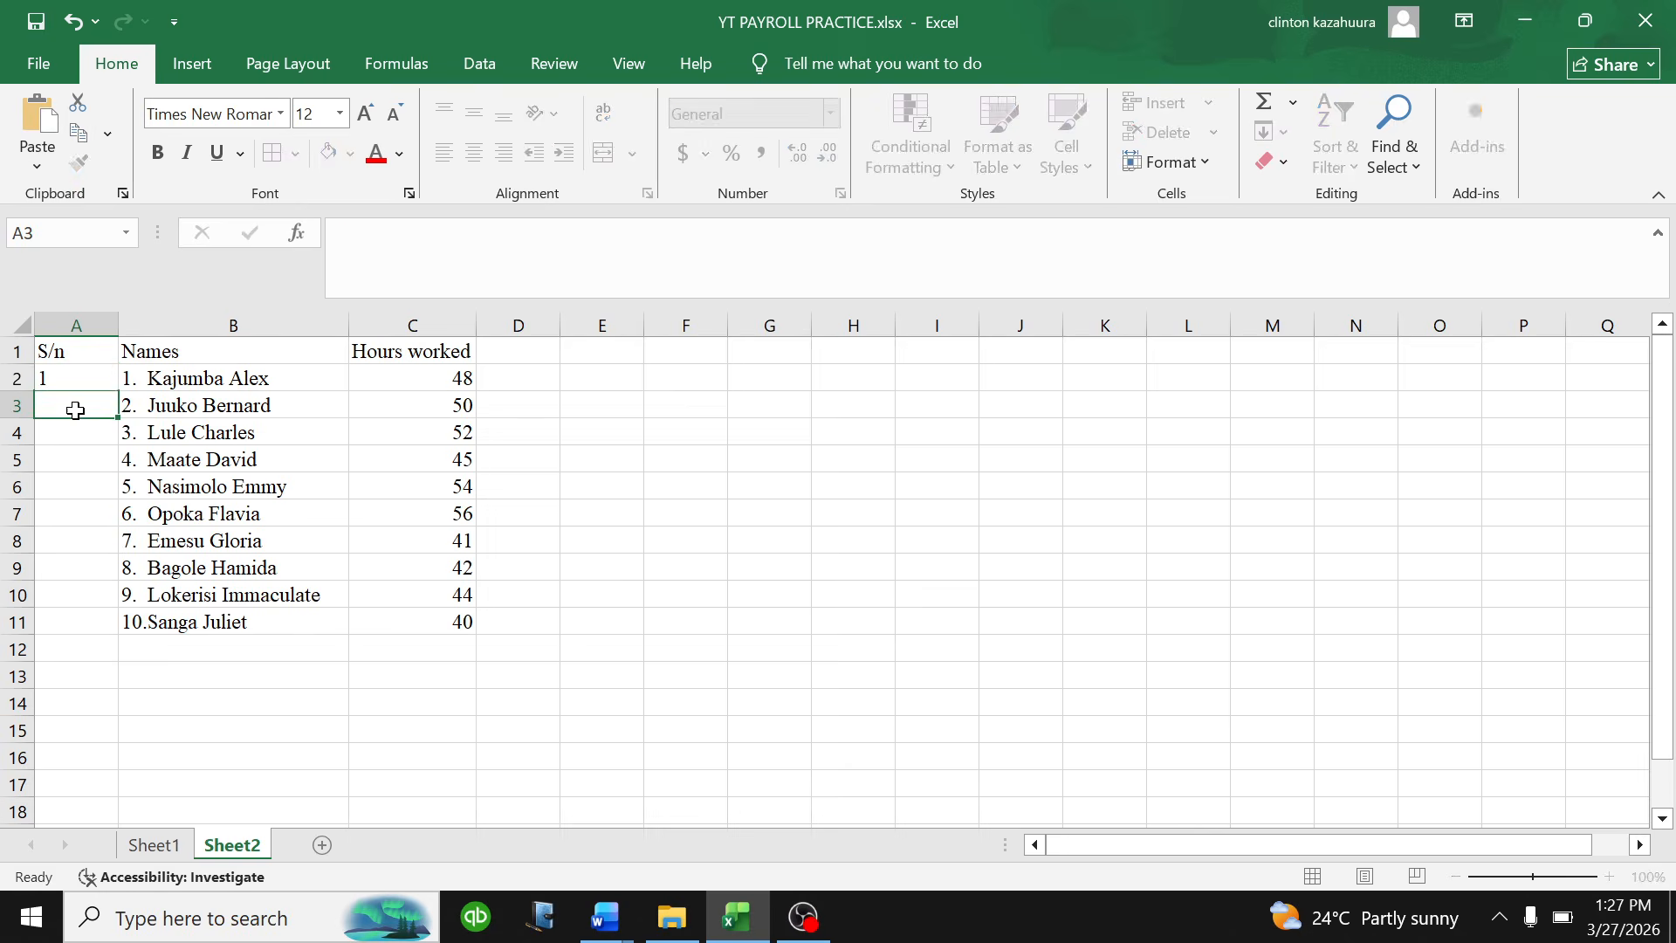
pyautogui.write('=1')
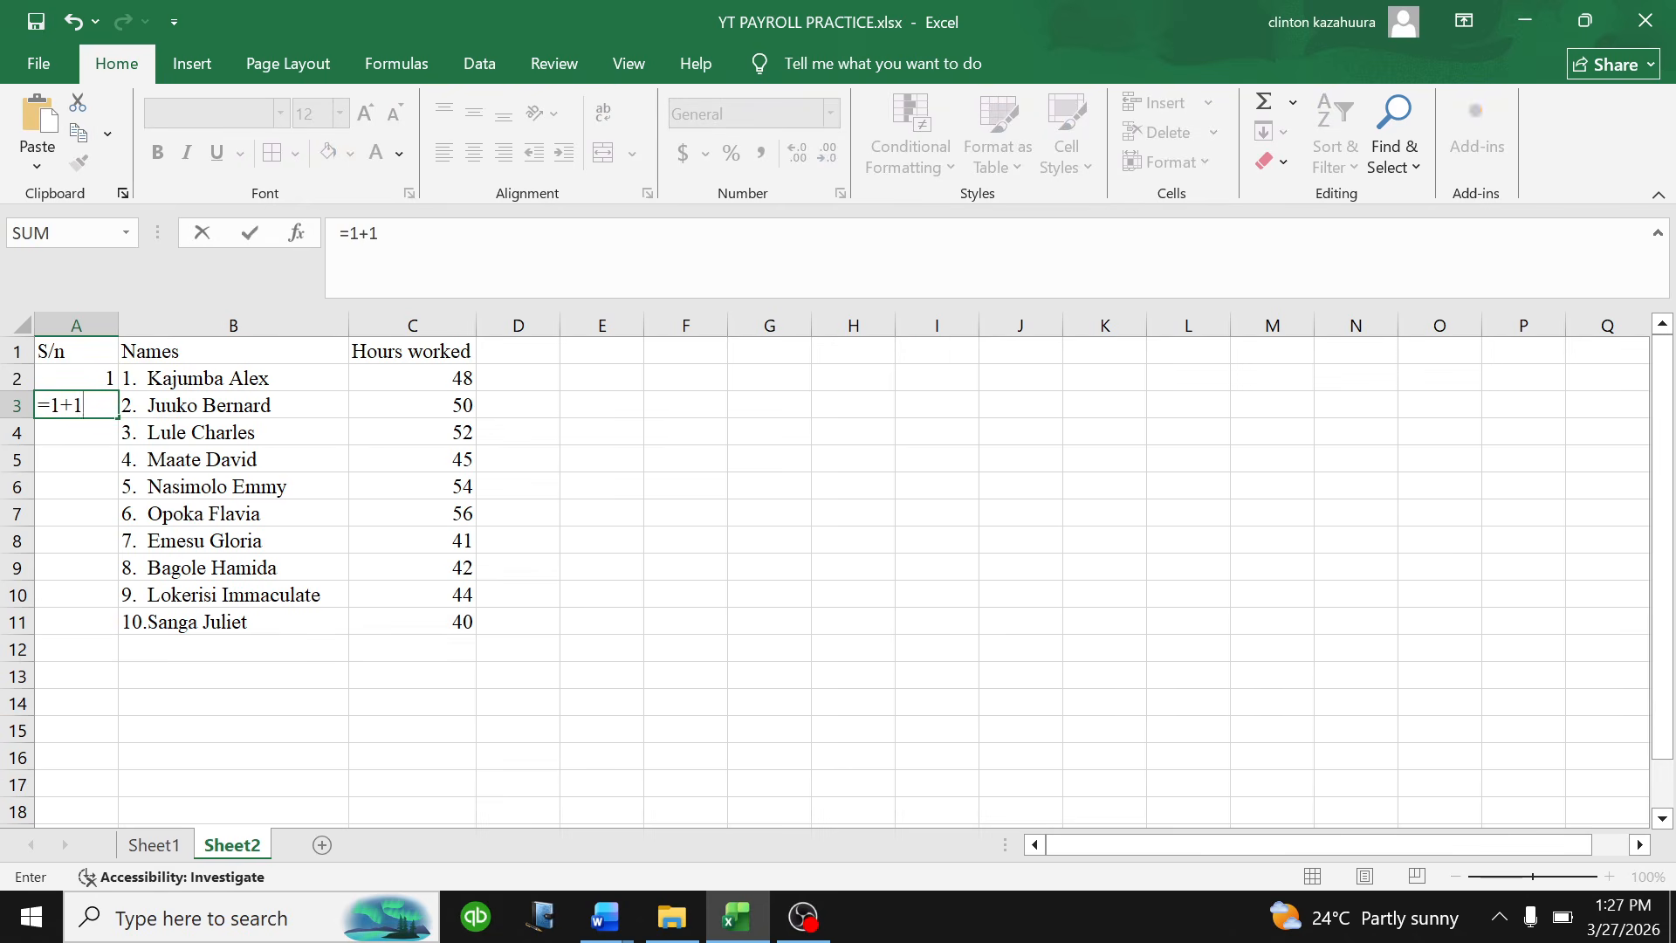
pyautogui.write('+')
pyautogui.click(86, 379)
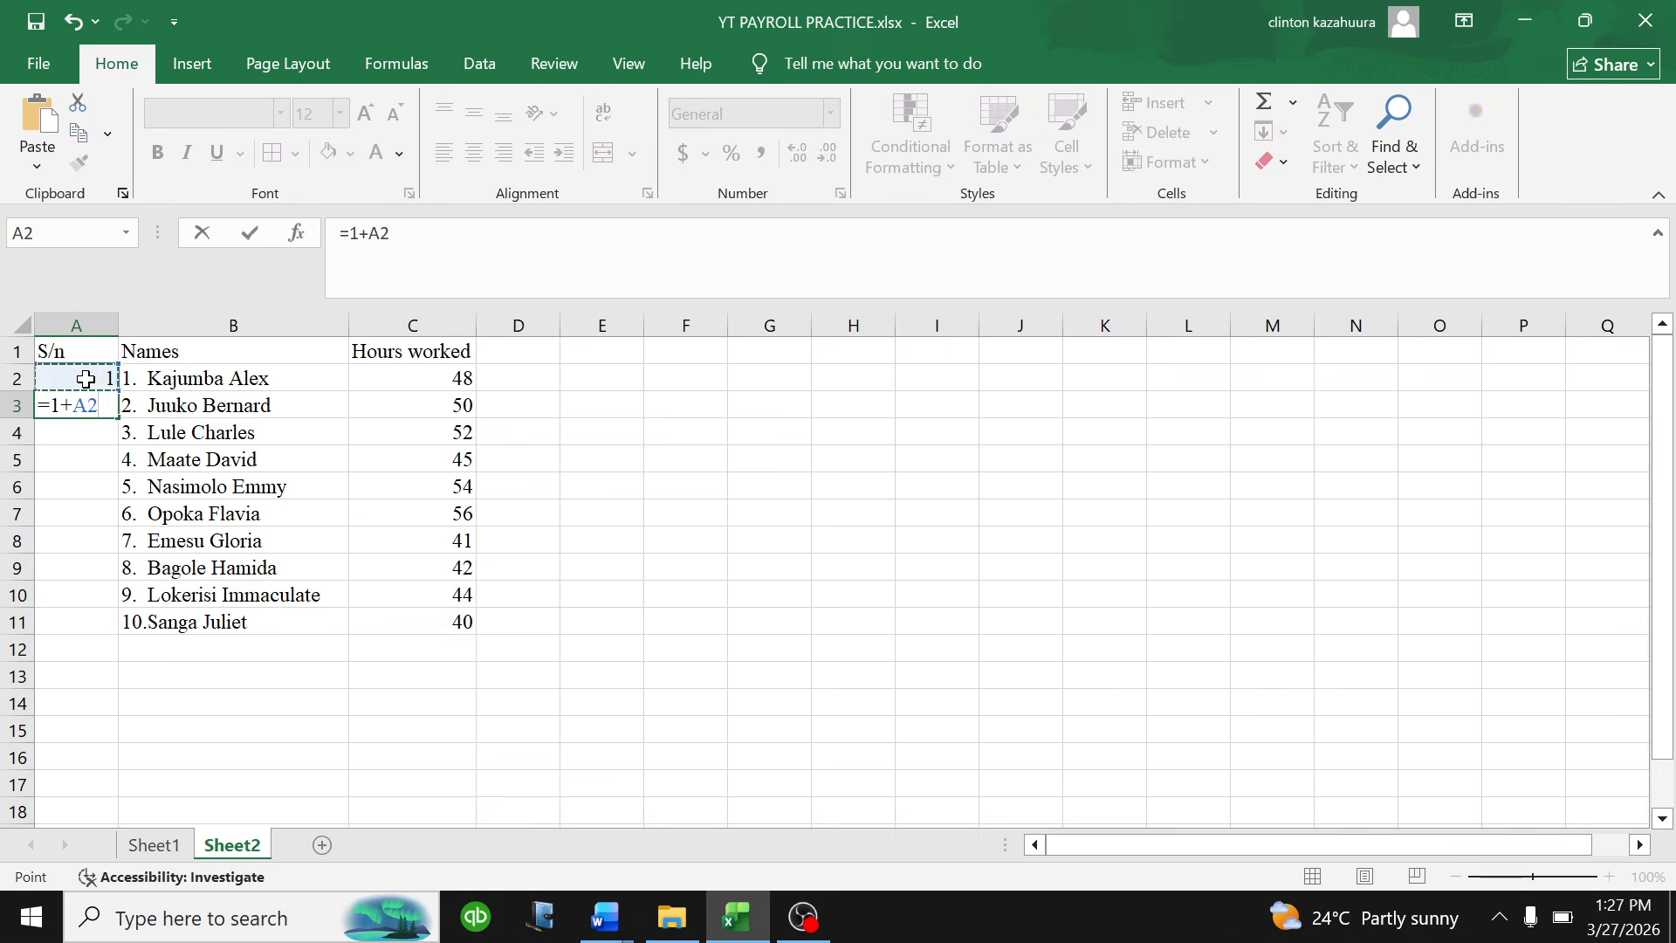
pyautogui.press('Return')
pyautogui.click(103, 405)
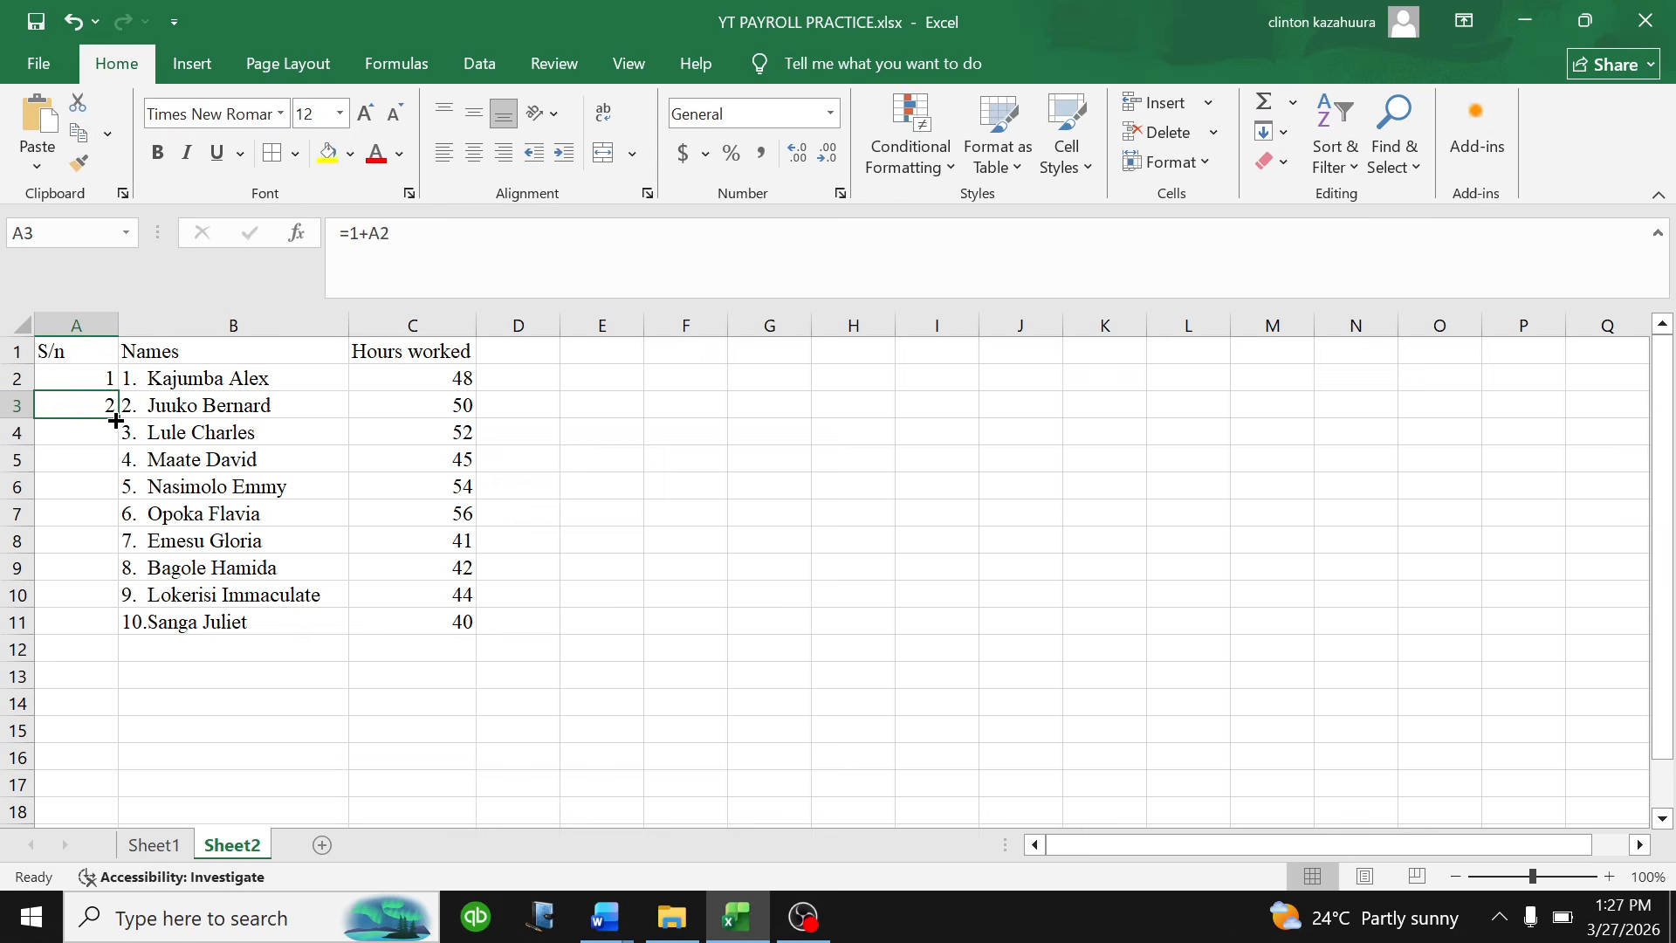
pyautogui.moveTo(117, 417); pyautogui.dragTo(116, 625)
pyautogui.click(196, 433)
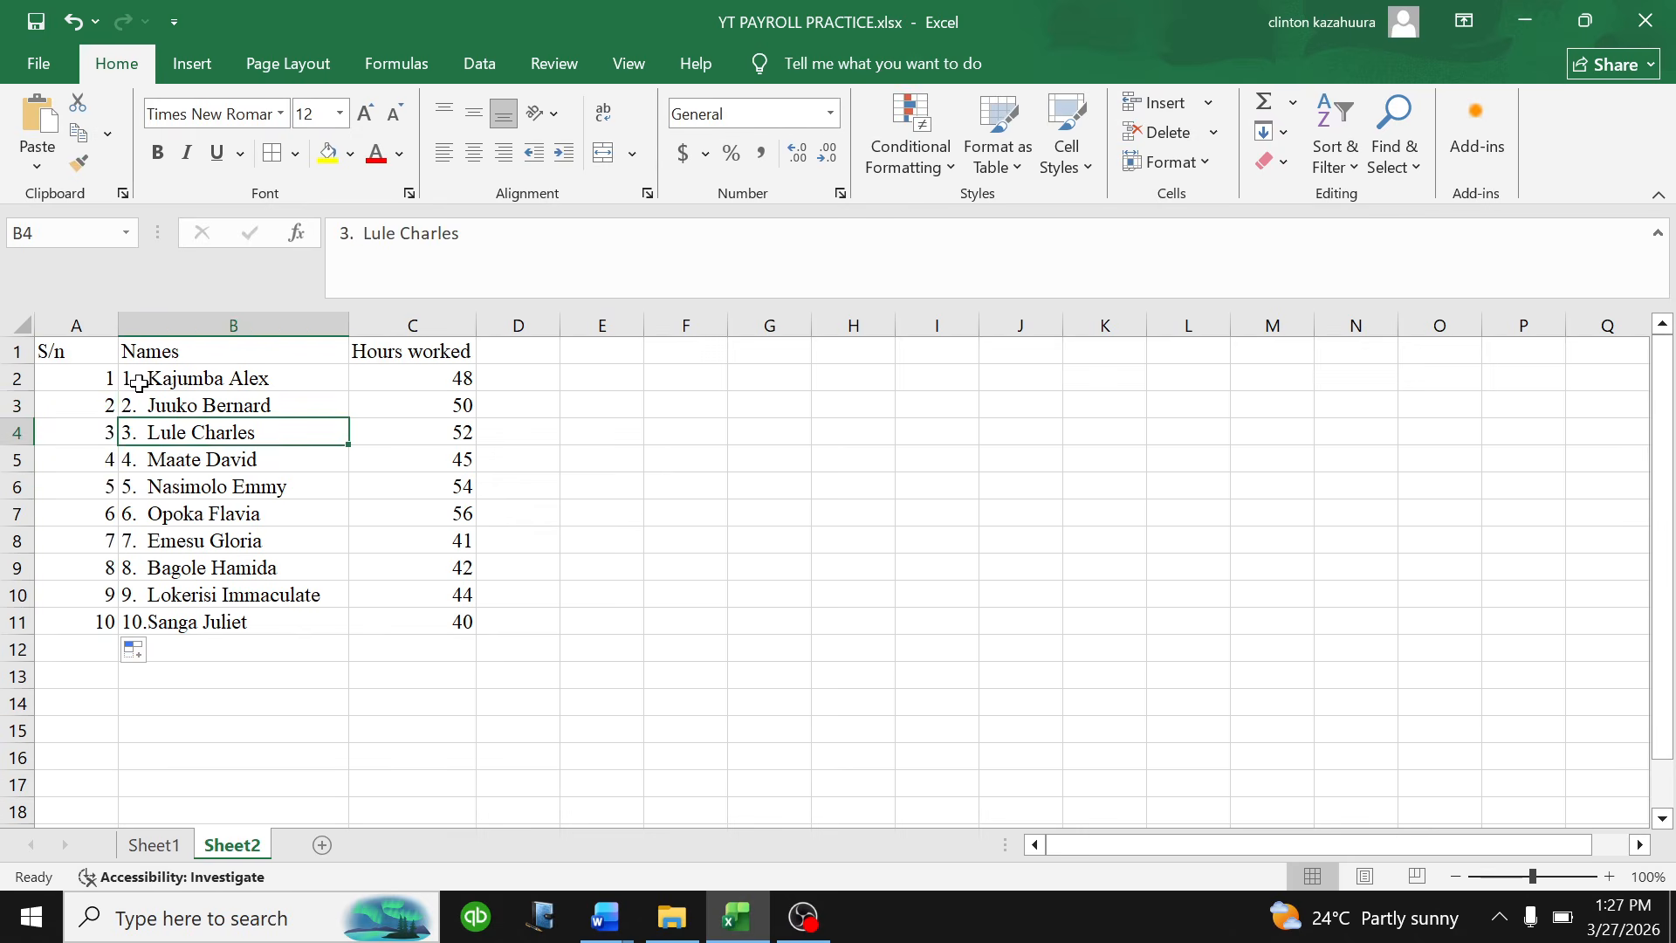
pyautogui.click(131, 382)
pyautogui.doubleClick(131, 381)
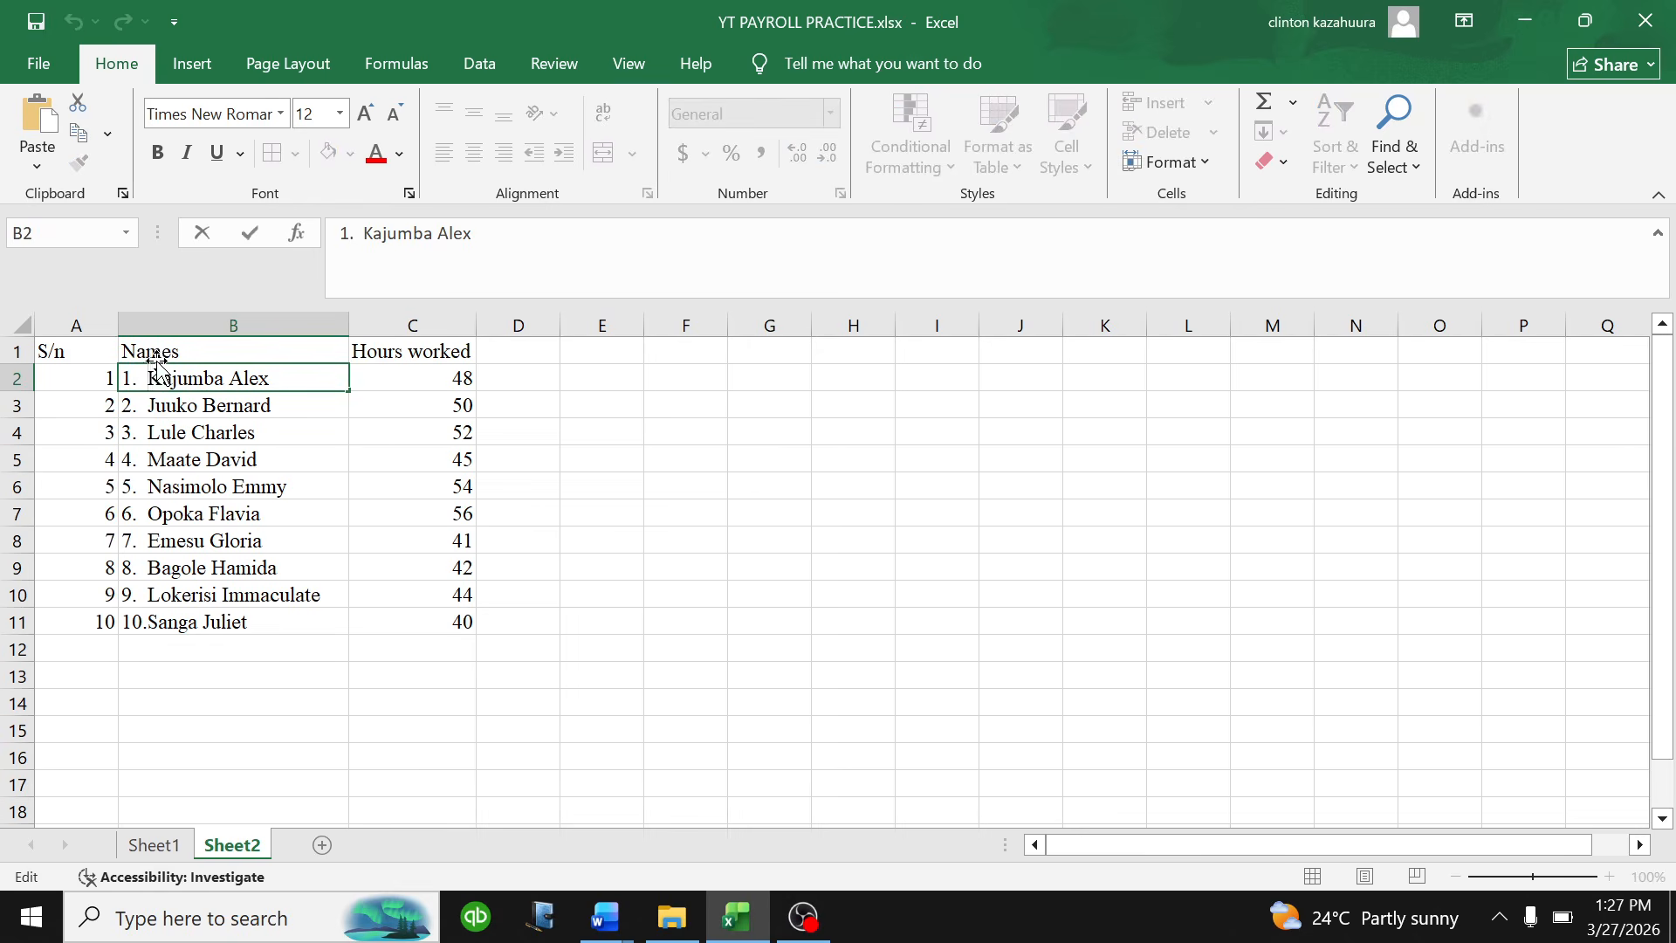
pyautogui.click(431, 385)
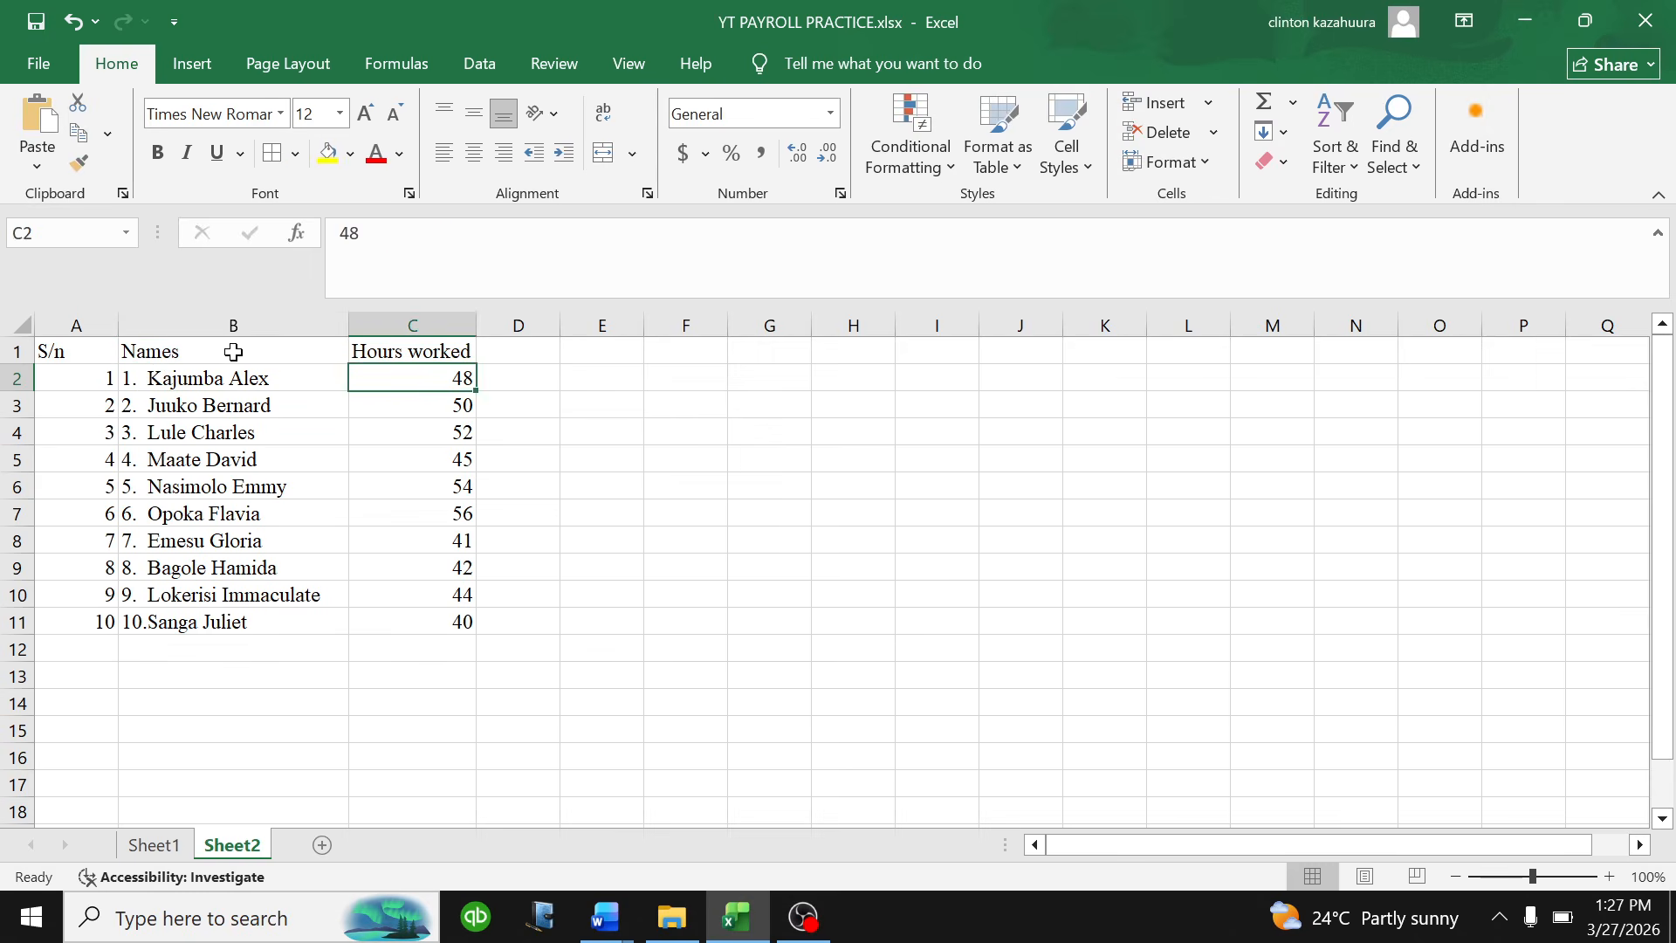
# - Make the header row 1 bold
pyautogui.click(18, 351)
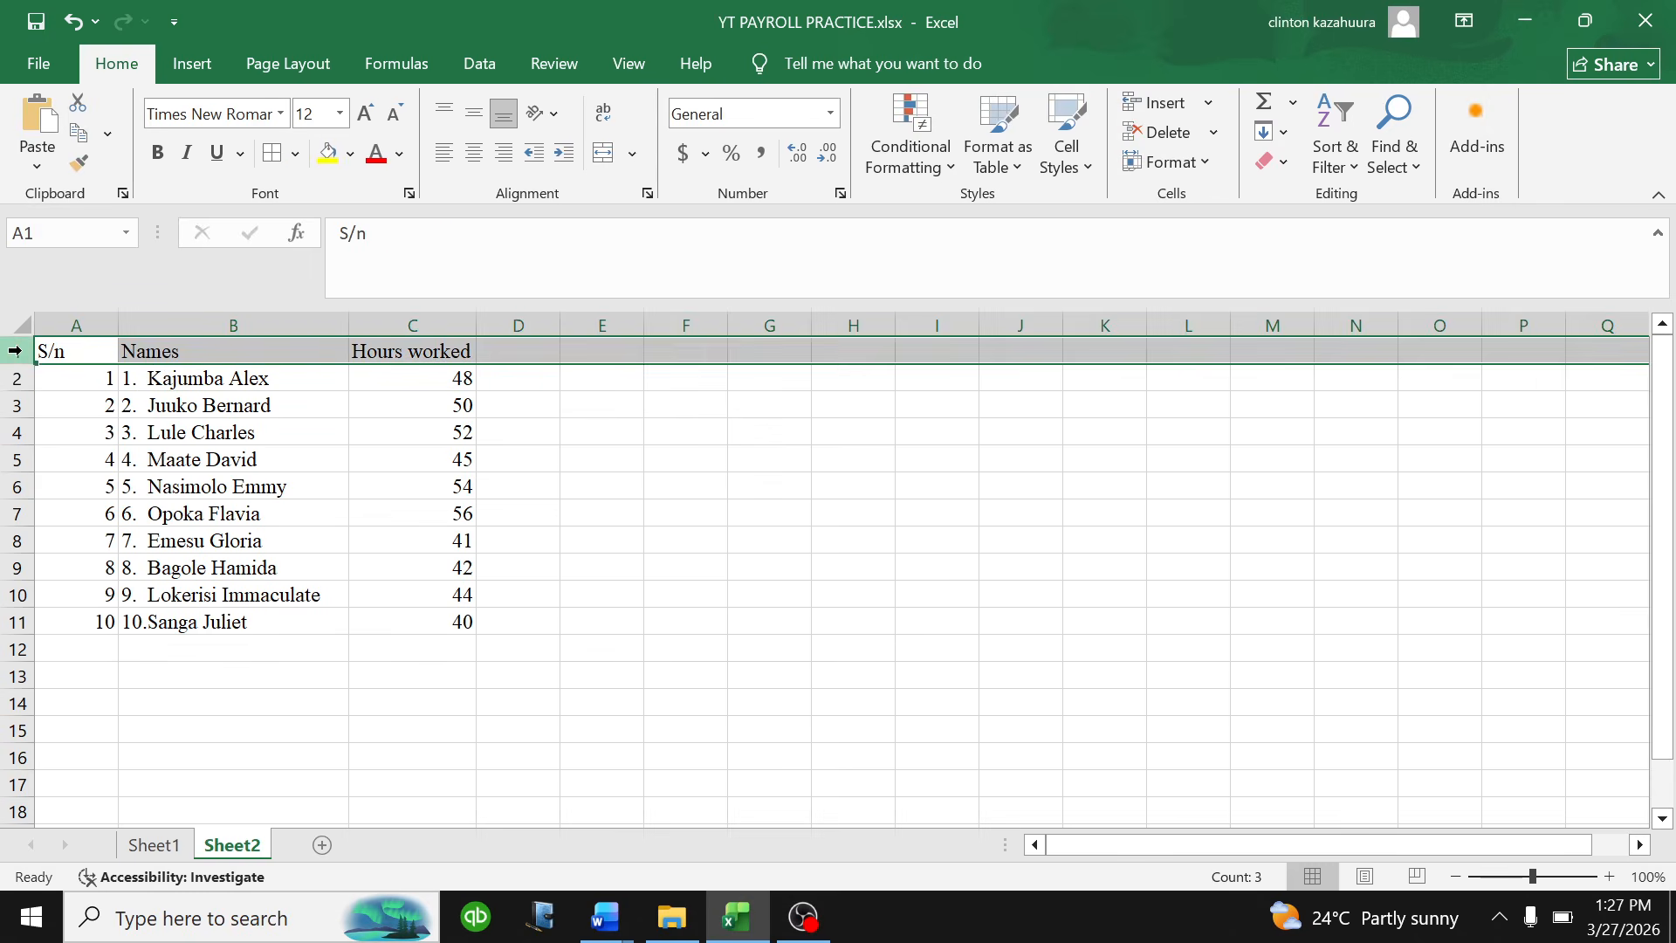
pyautogui.click(157, 153)
pyautogui.click(329, 459)
pyautogui.click(430, 615)
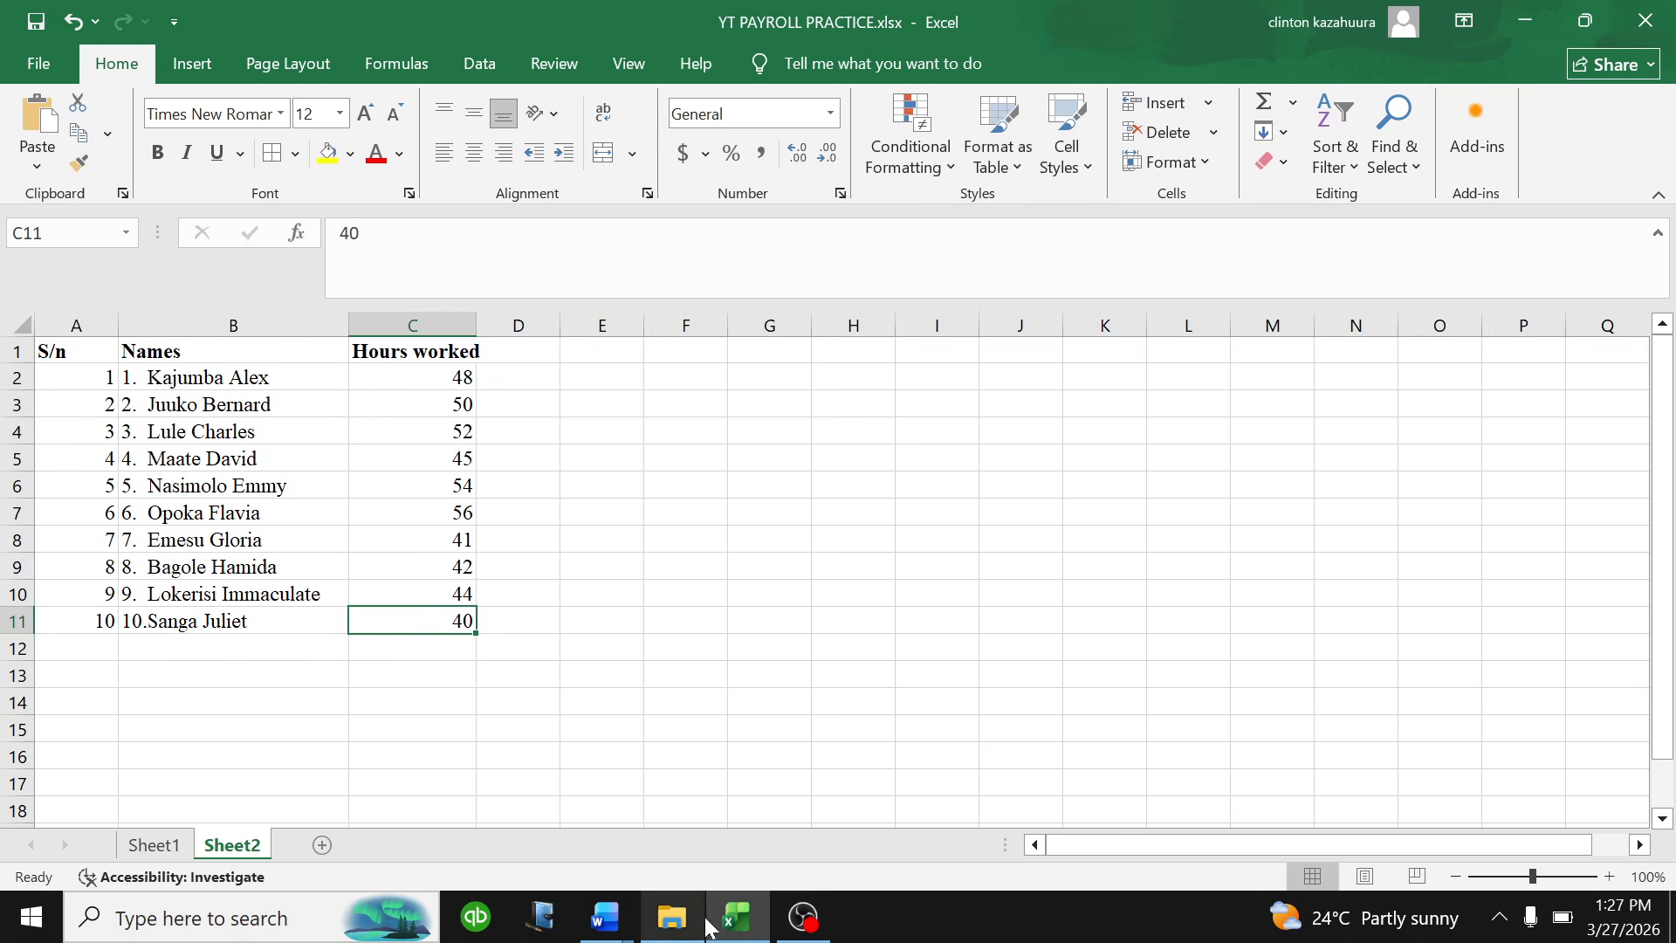
# - Switch to the payroll practice questions document in Word and highlight note (a) on the basic working week in yellow
pyautogui.click(605, 917)
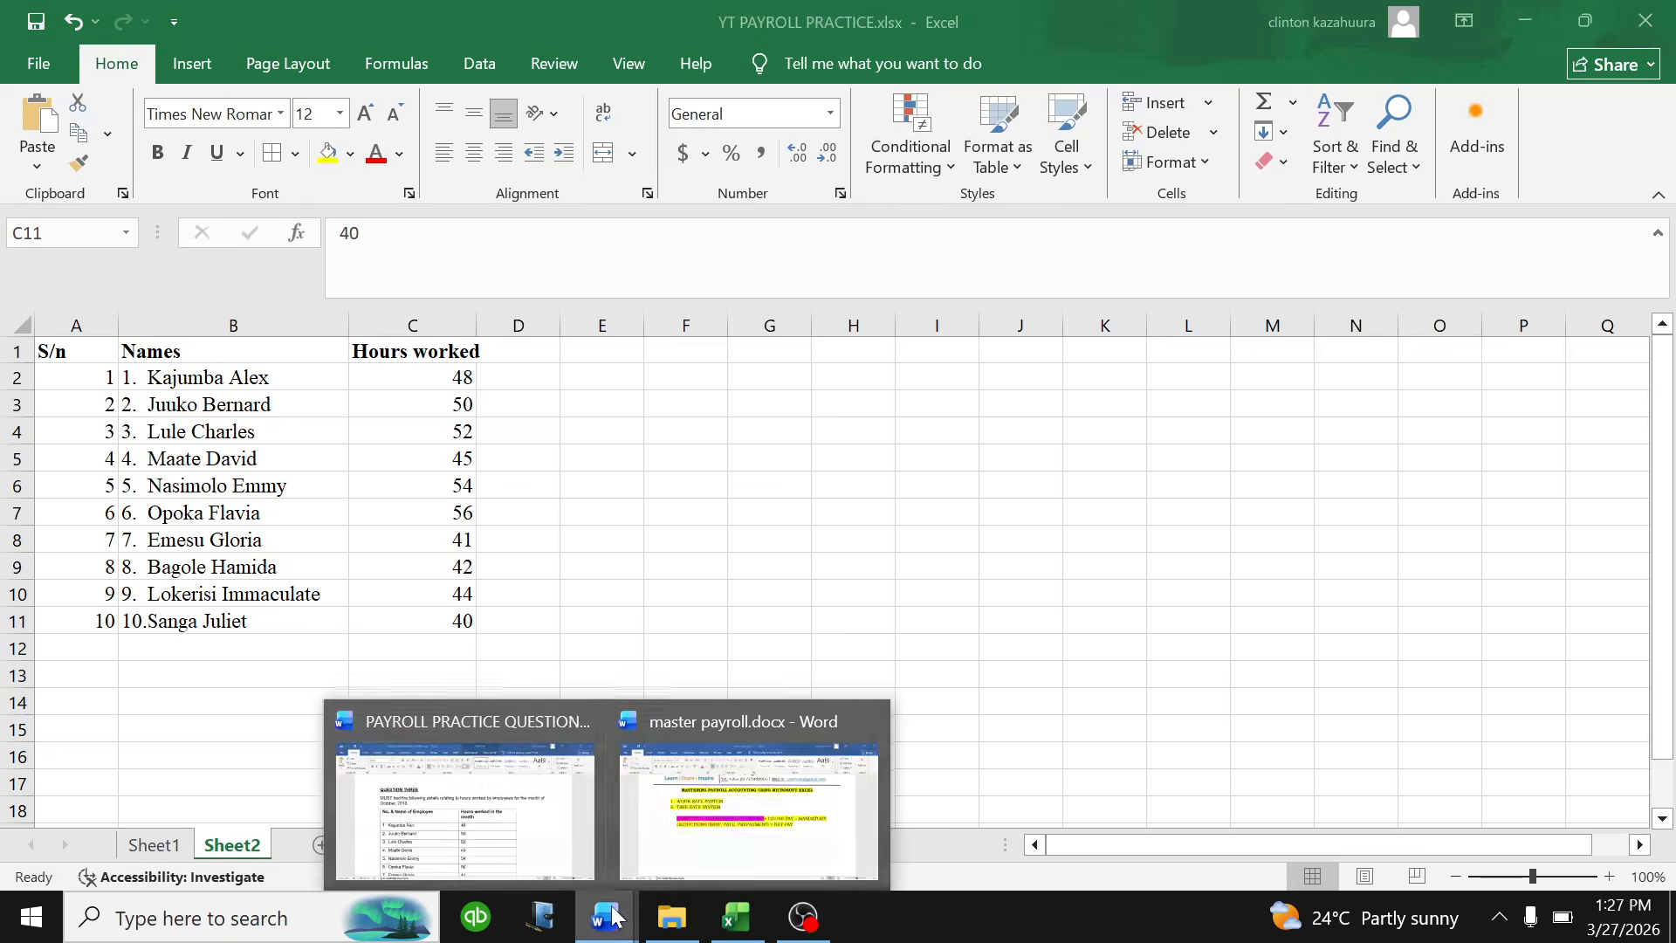
pyautogui.click(467, 786)
pyautogui.scroll(-7, 507, 498)
pyautogui.scroll(3, 820, 533)
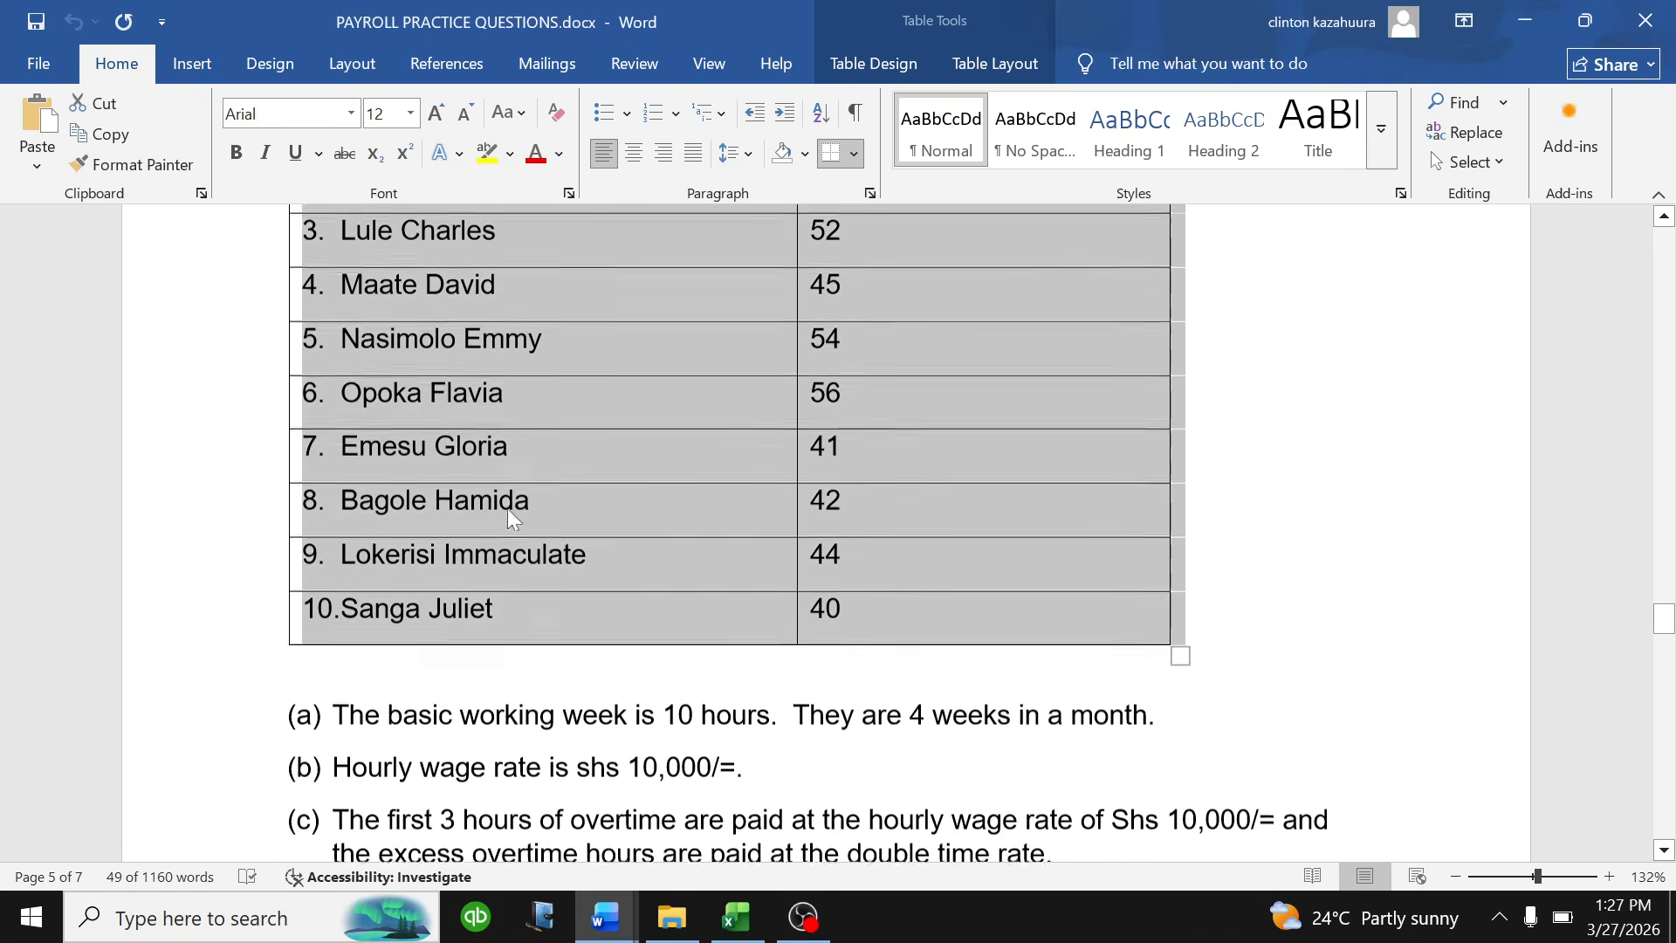
pyautogui.scroll(-3, 820, 532)
pyautogui.click(382, 477)
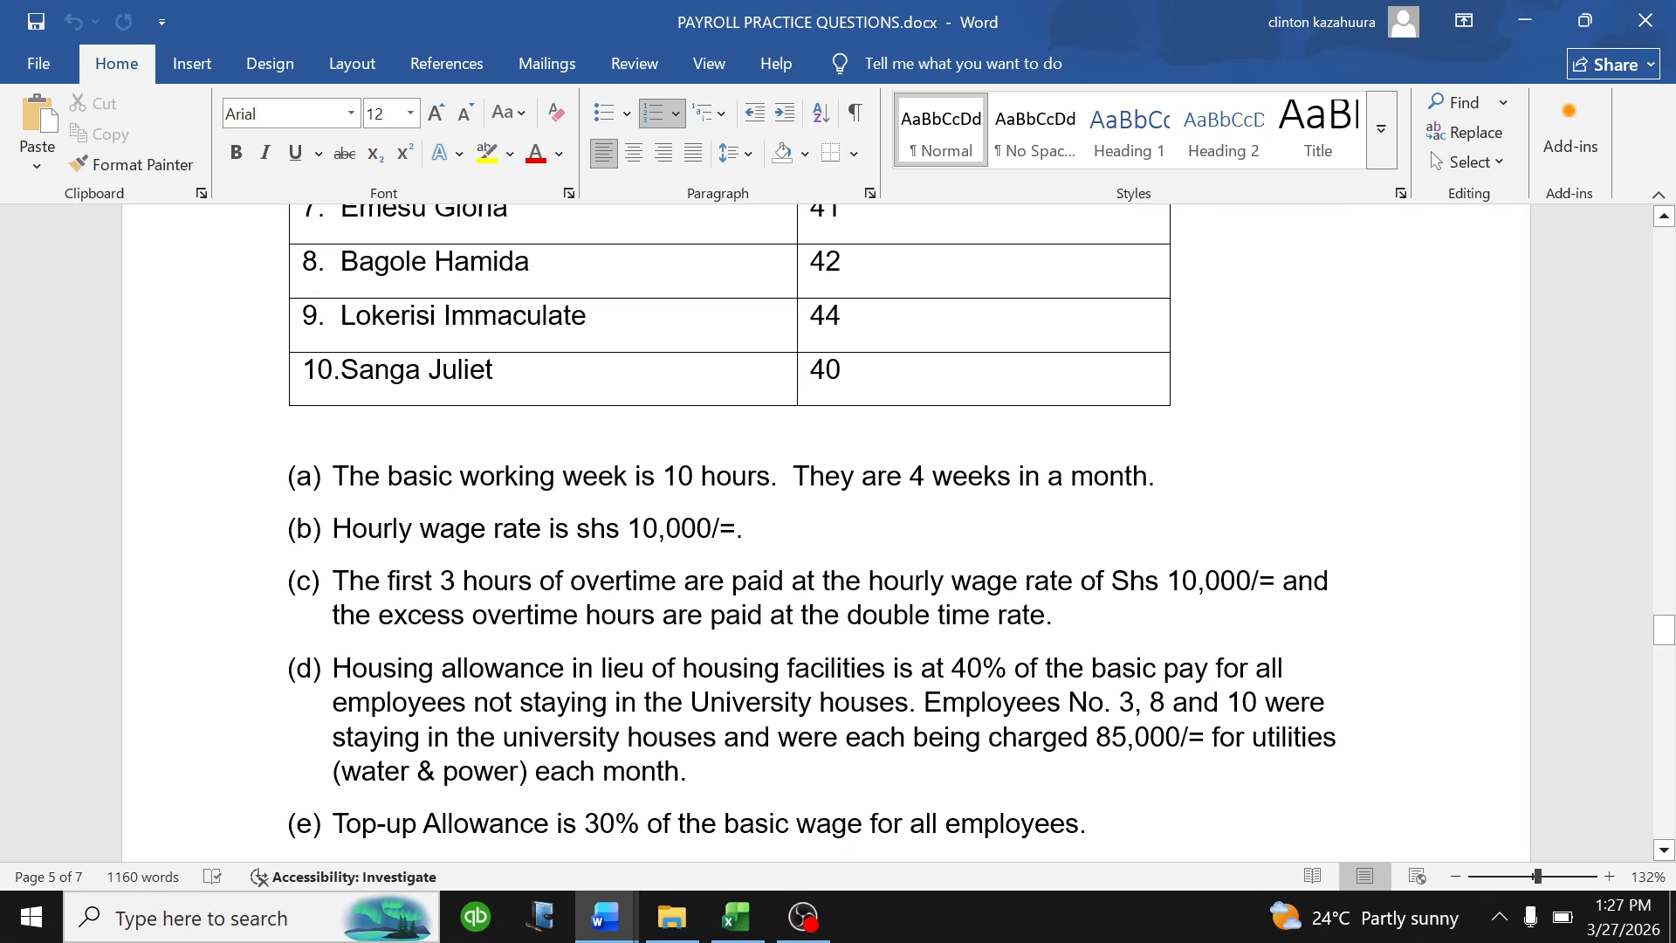
pyautogui.moveTo(1157, 479); pyautogui.dragTo(342, 484)
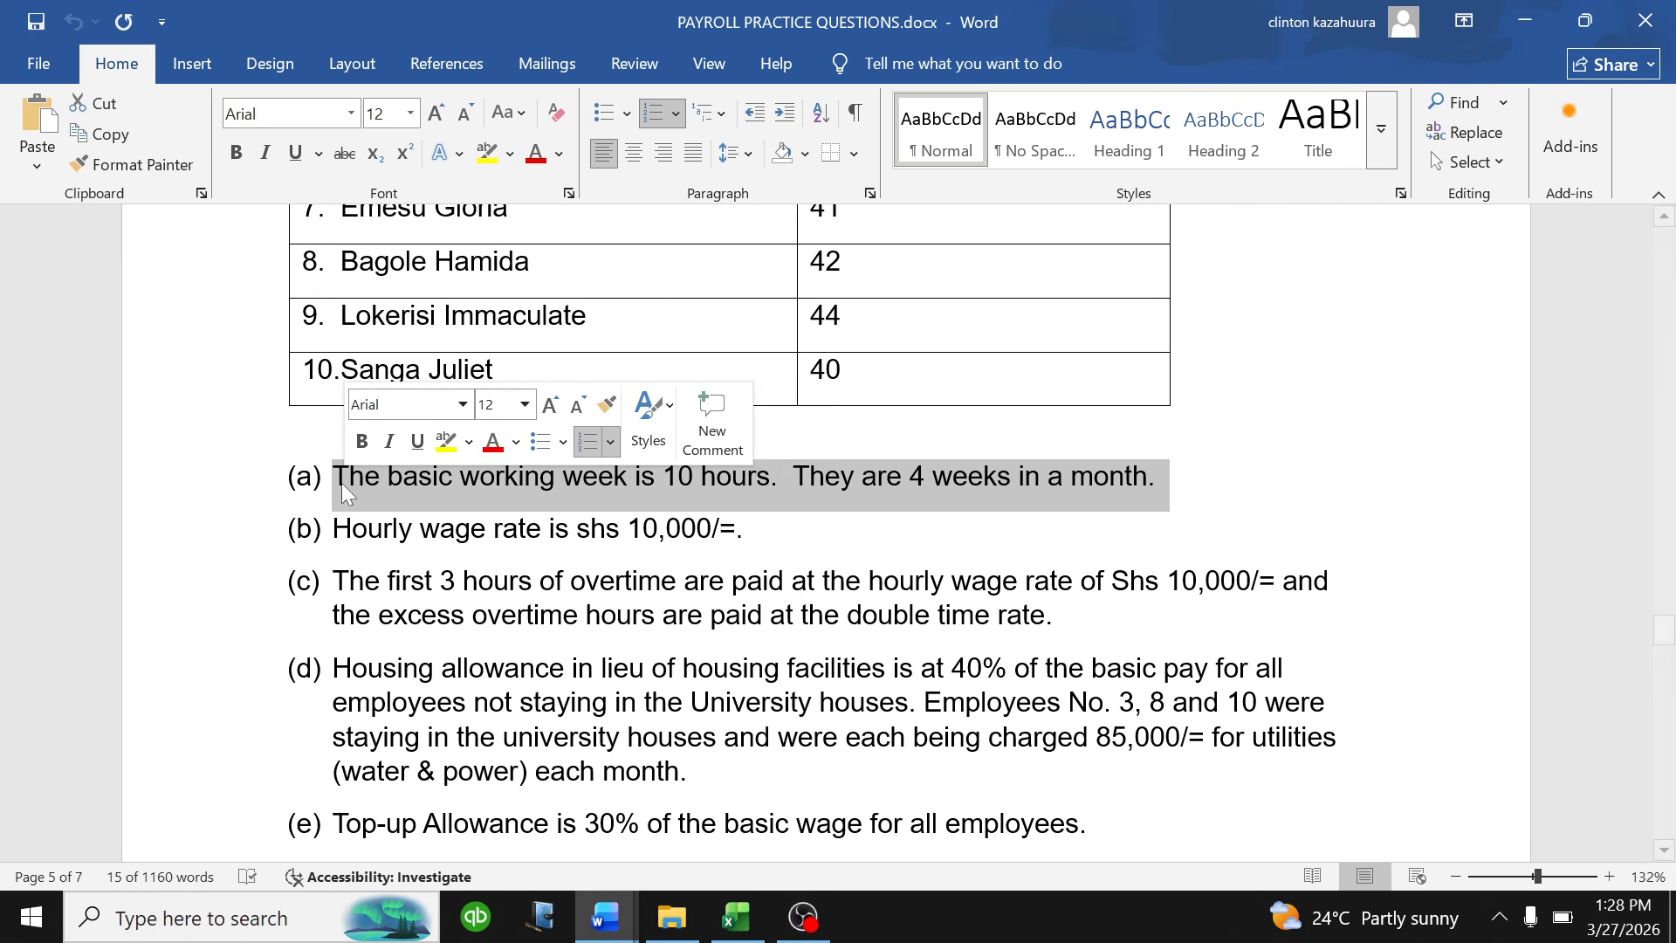
pyautogui.click(444, 442)
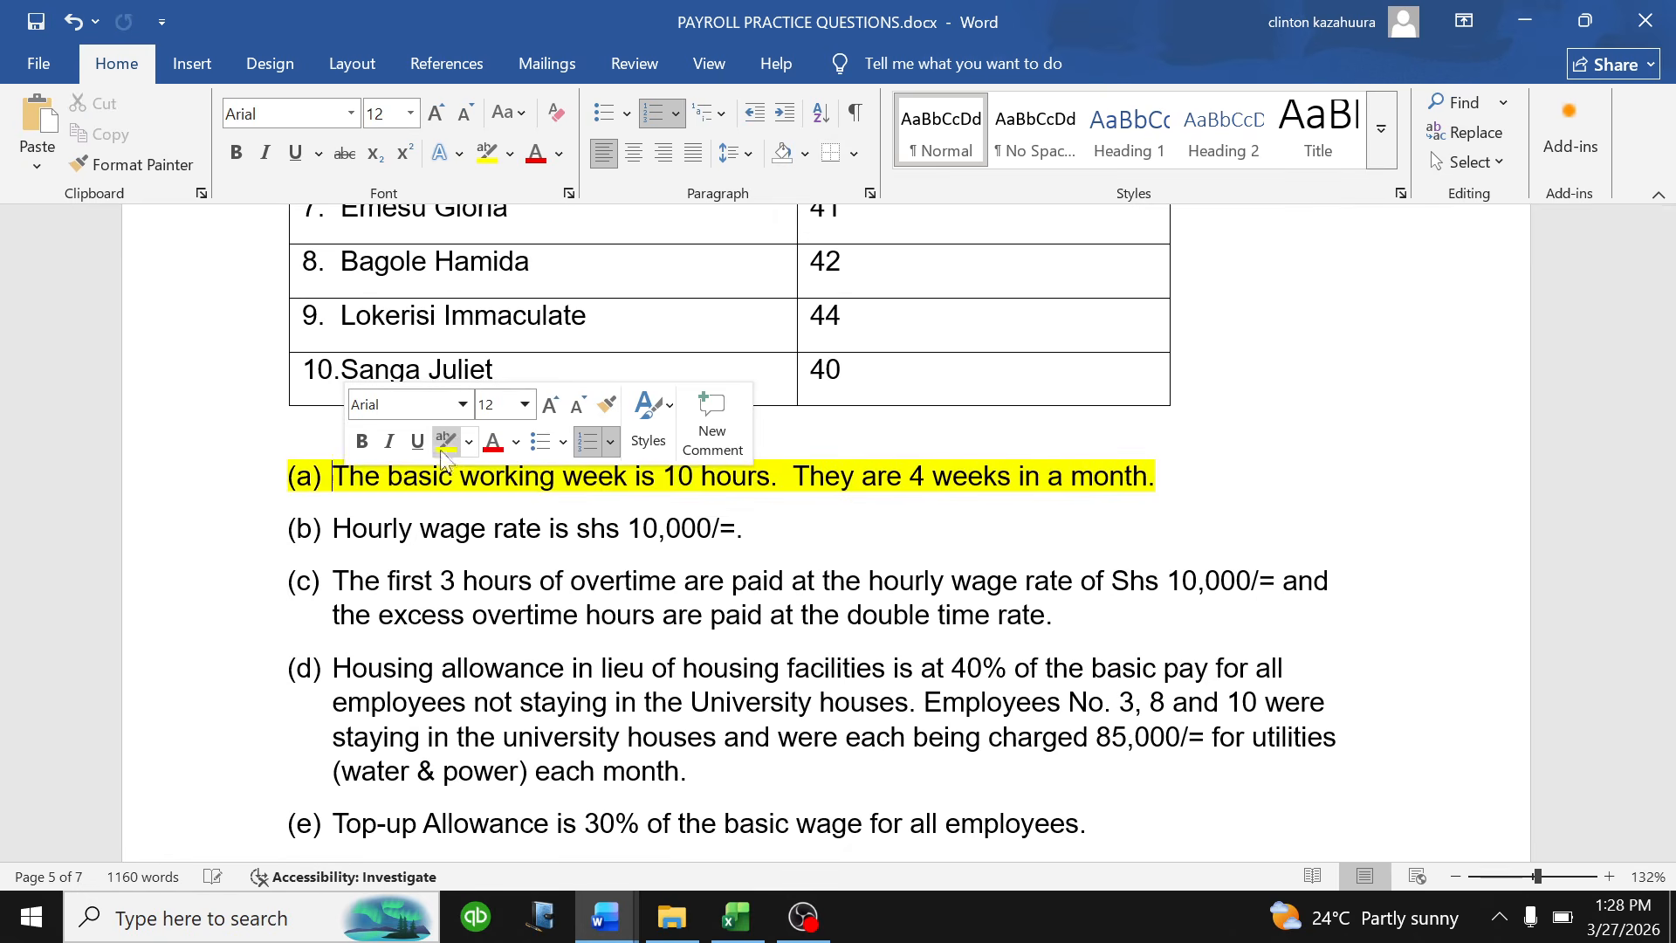
# - Append the monthly basic hours calculation "4 * 10= 40hours" to the end of note (a)
pyautogui.click(678, 476)
pyautogui.moveTo(663, 477)
pyautogui.mouseDown()
pyautogui.moveTo(792, 482)
pyautogui.moveTo(664, 480)
pyautogui.moveTo(678, 486)
pyautogui.mouseUp()
pyautogui.click(758, 480)
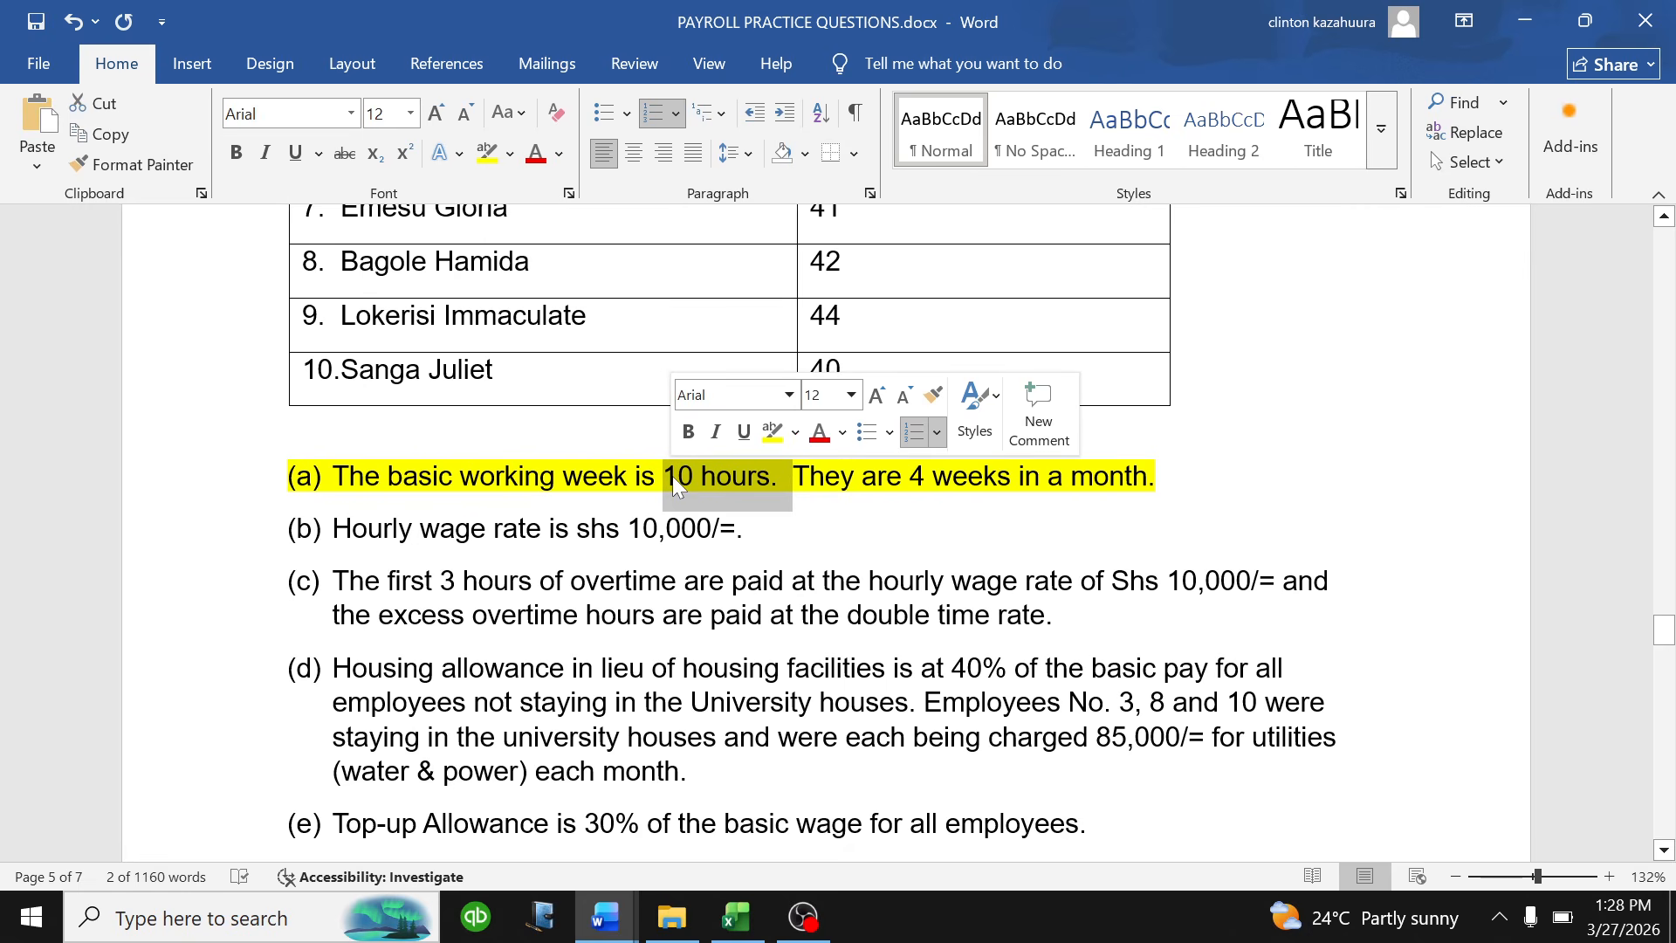
pyautogui.click(810, 478)
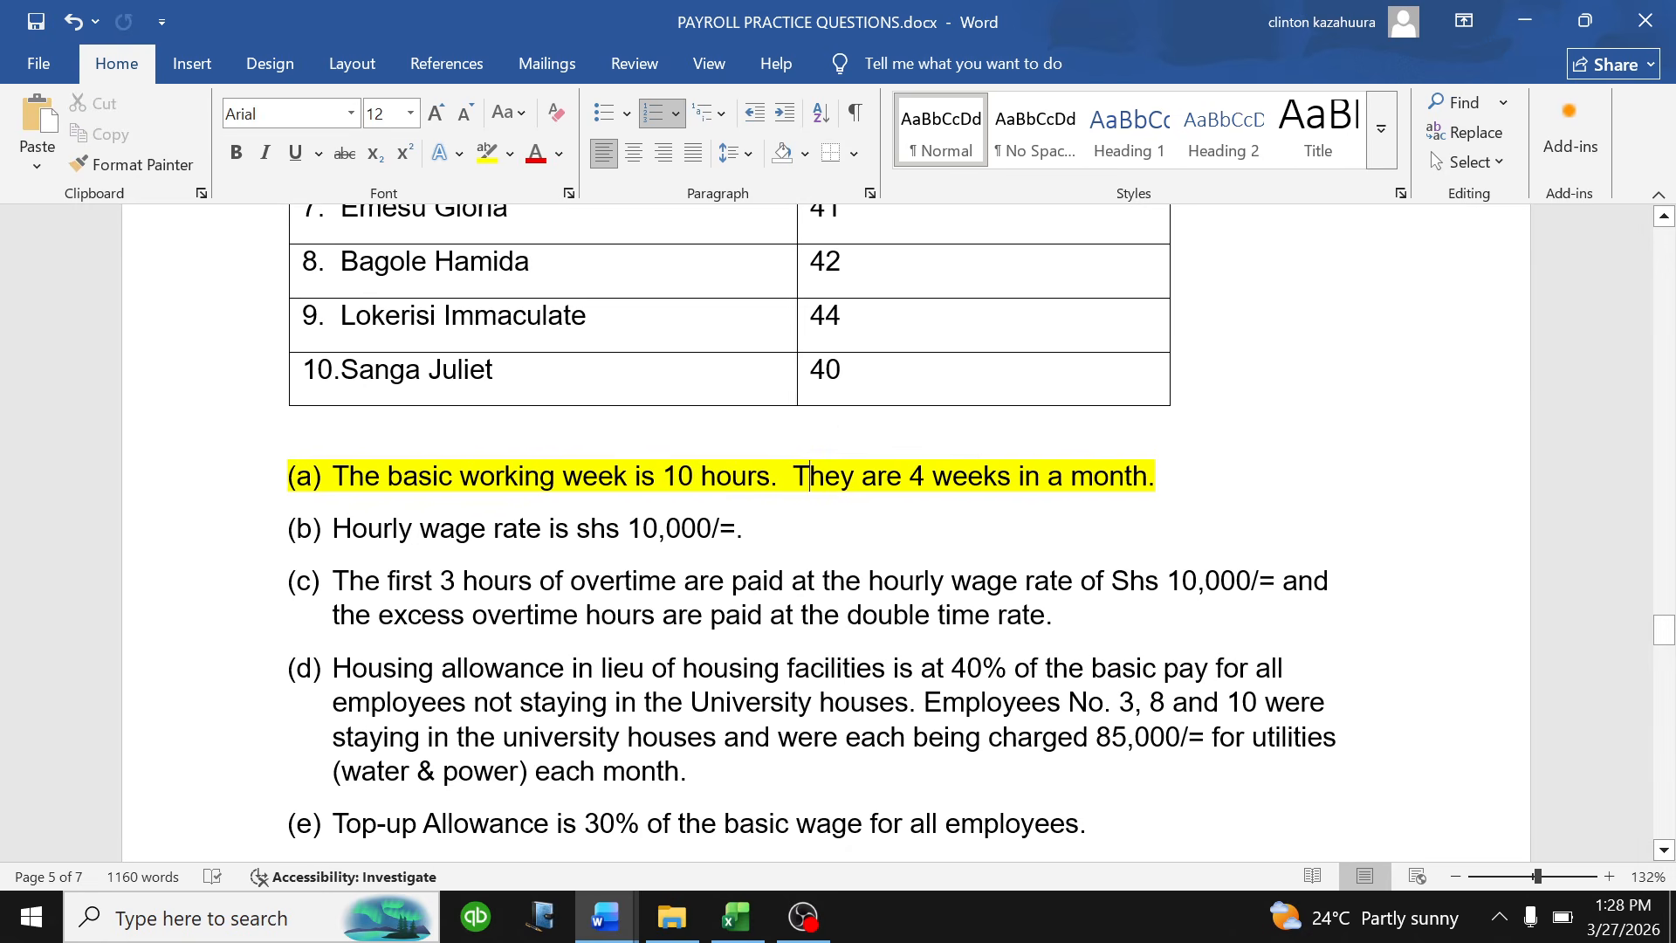
pyautogui.write('4')
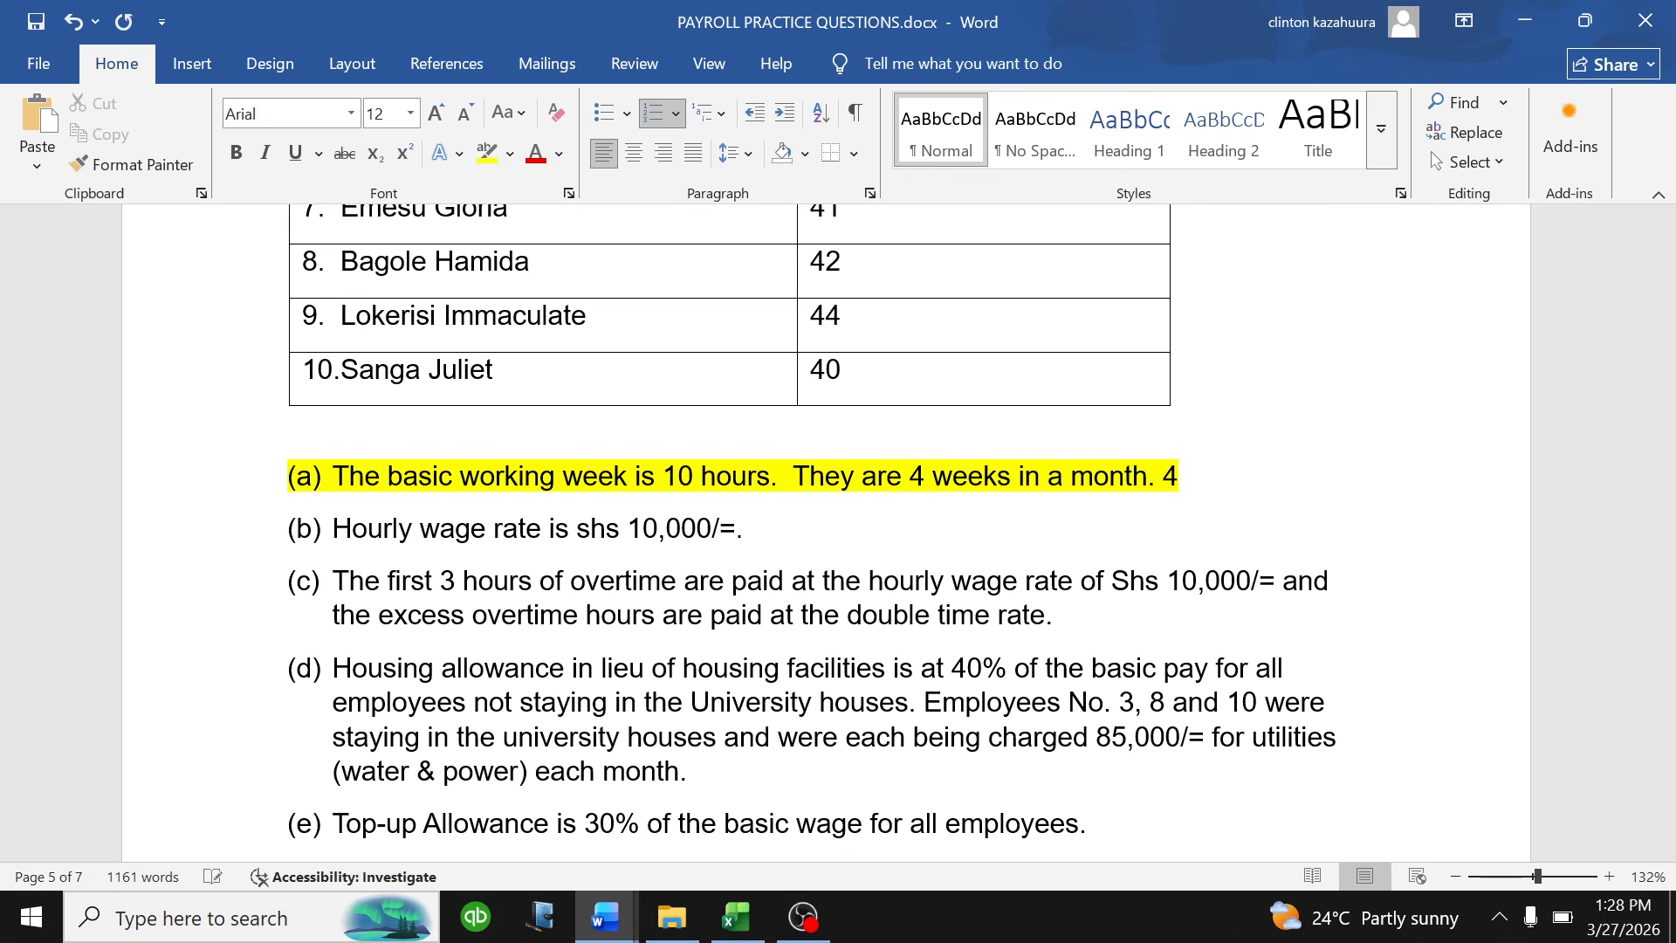
pyautogui.write(' * 10')
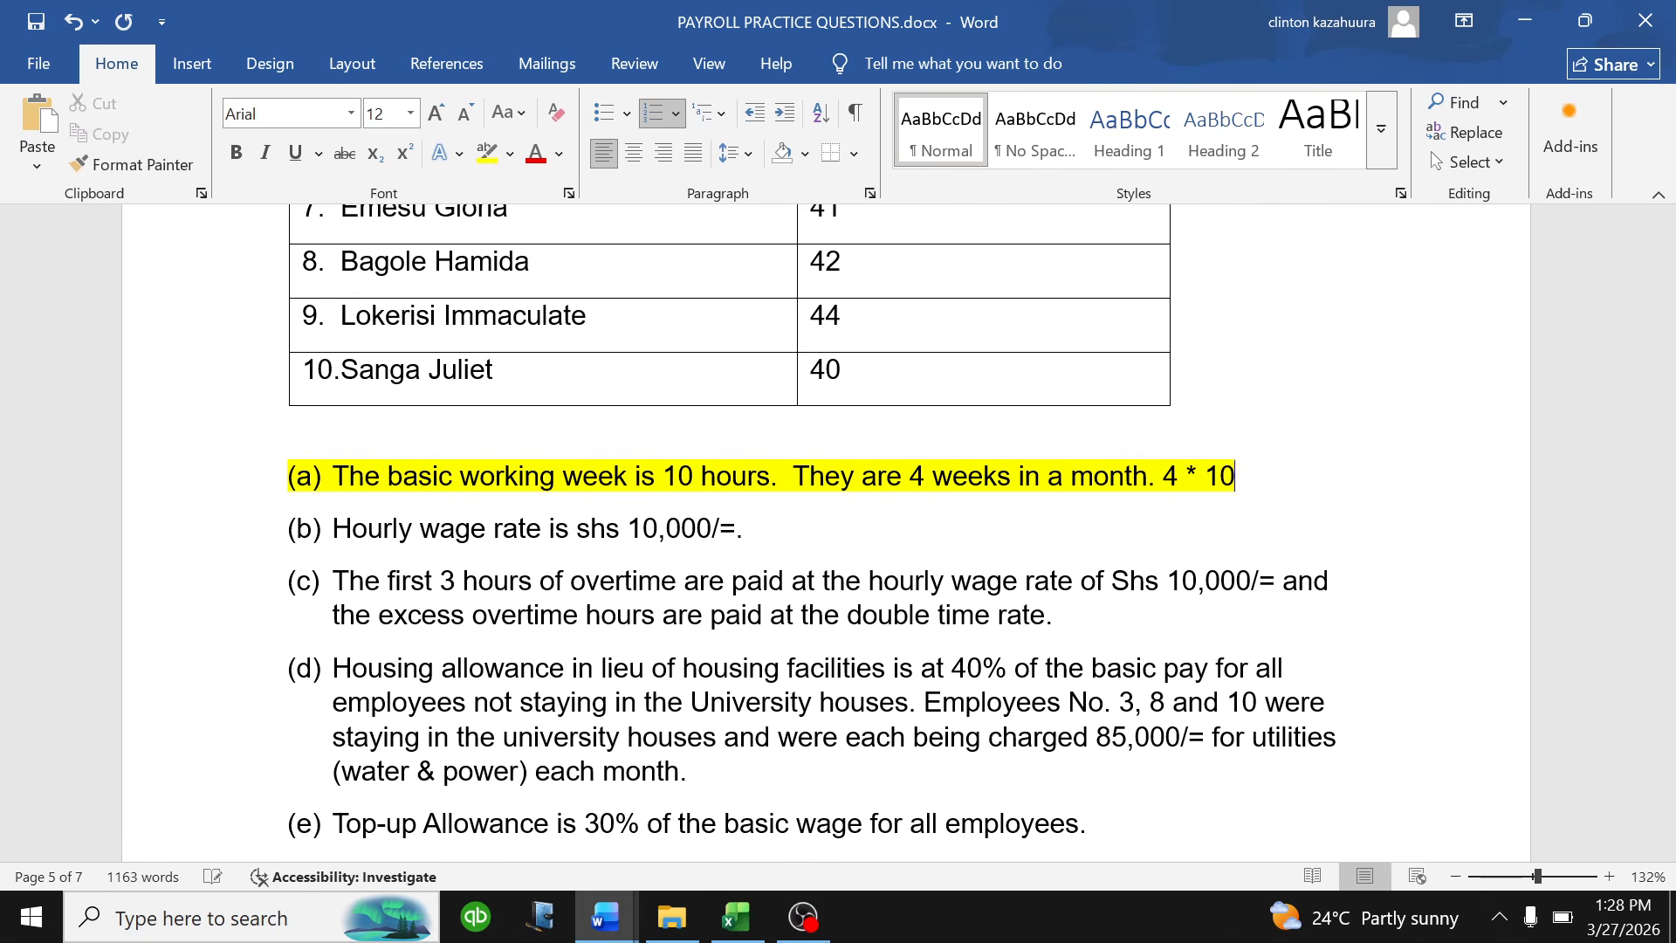
pyautogui.write('= 40')
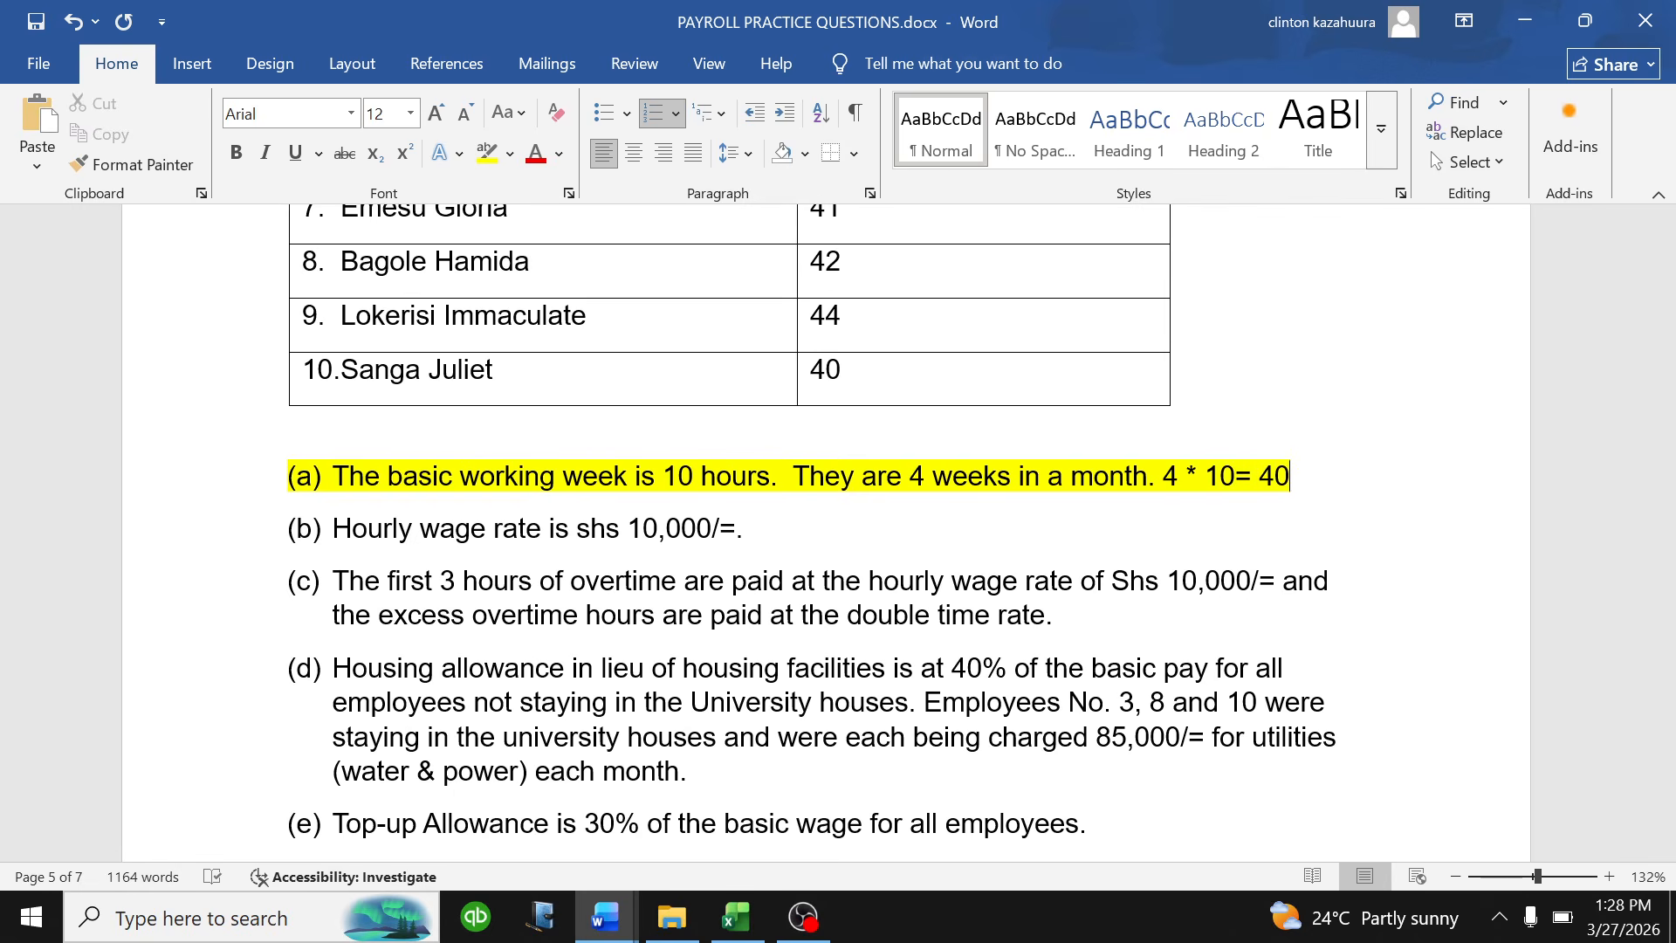
pyautogui.write('hours')
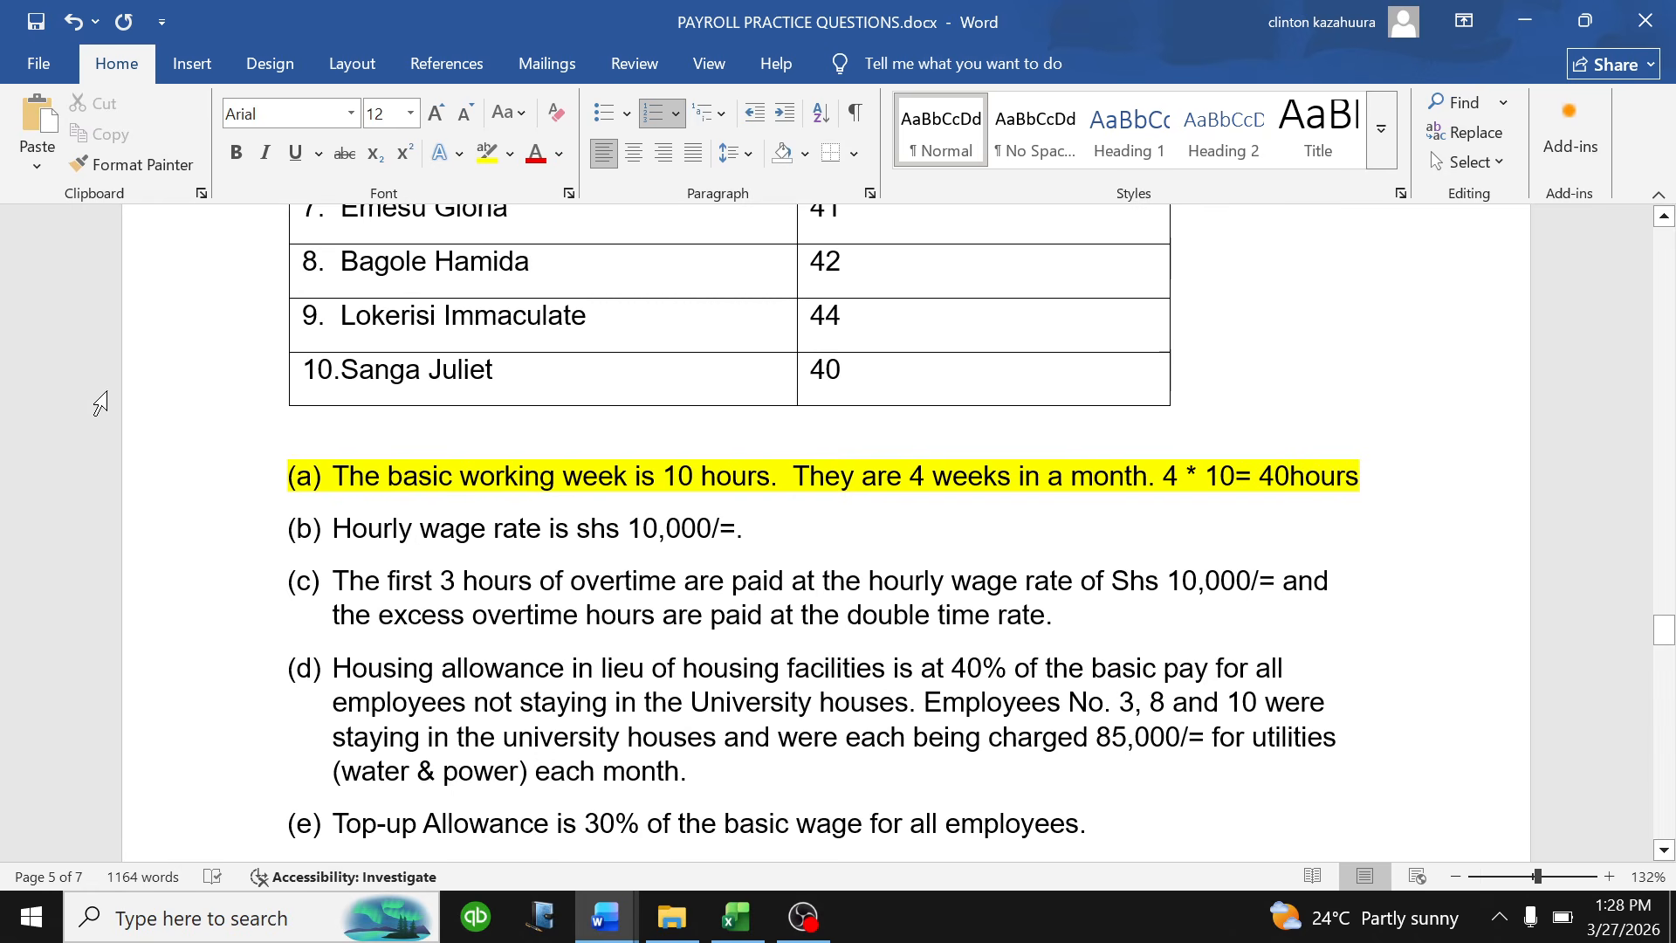
# - Check the employee hours table, and highlight note (b) on the hourly wage rate in yellow
pyautogui.scroll(1, 859, 381)
pyautogui.scroll(5, 859, 380)
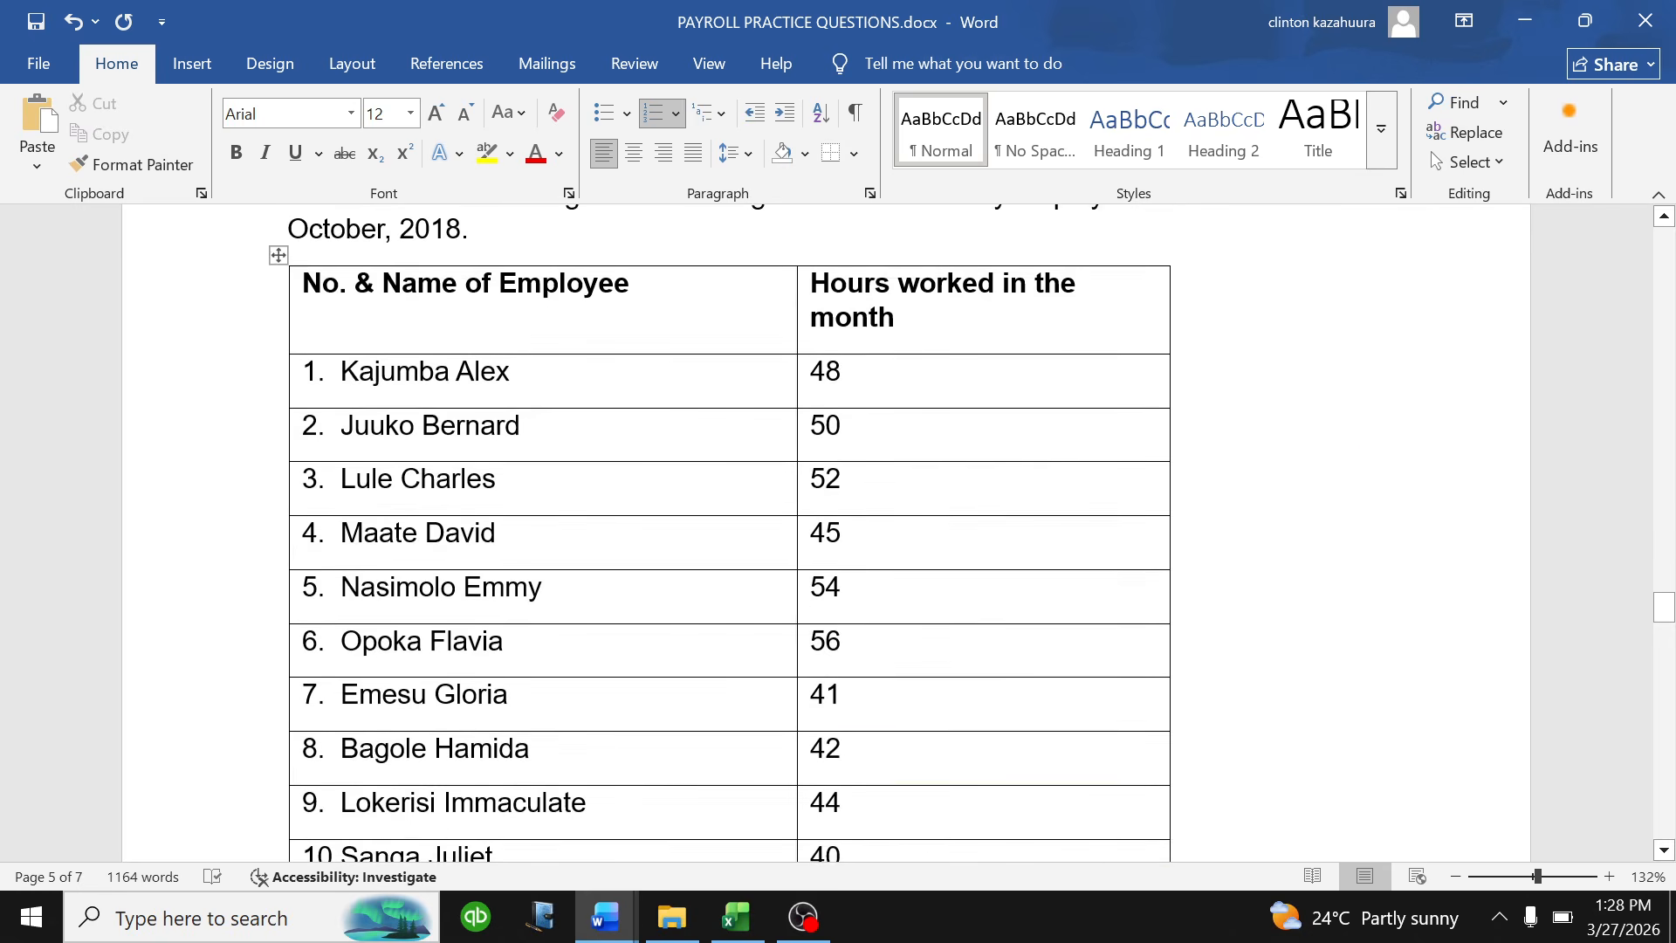
pyautogui.scroll(-1, 859, 381)
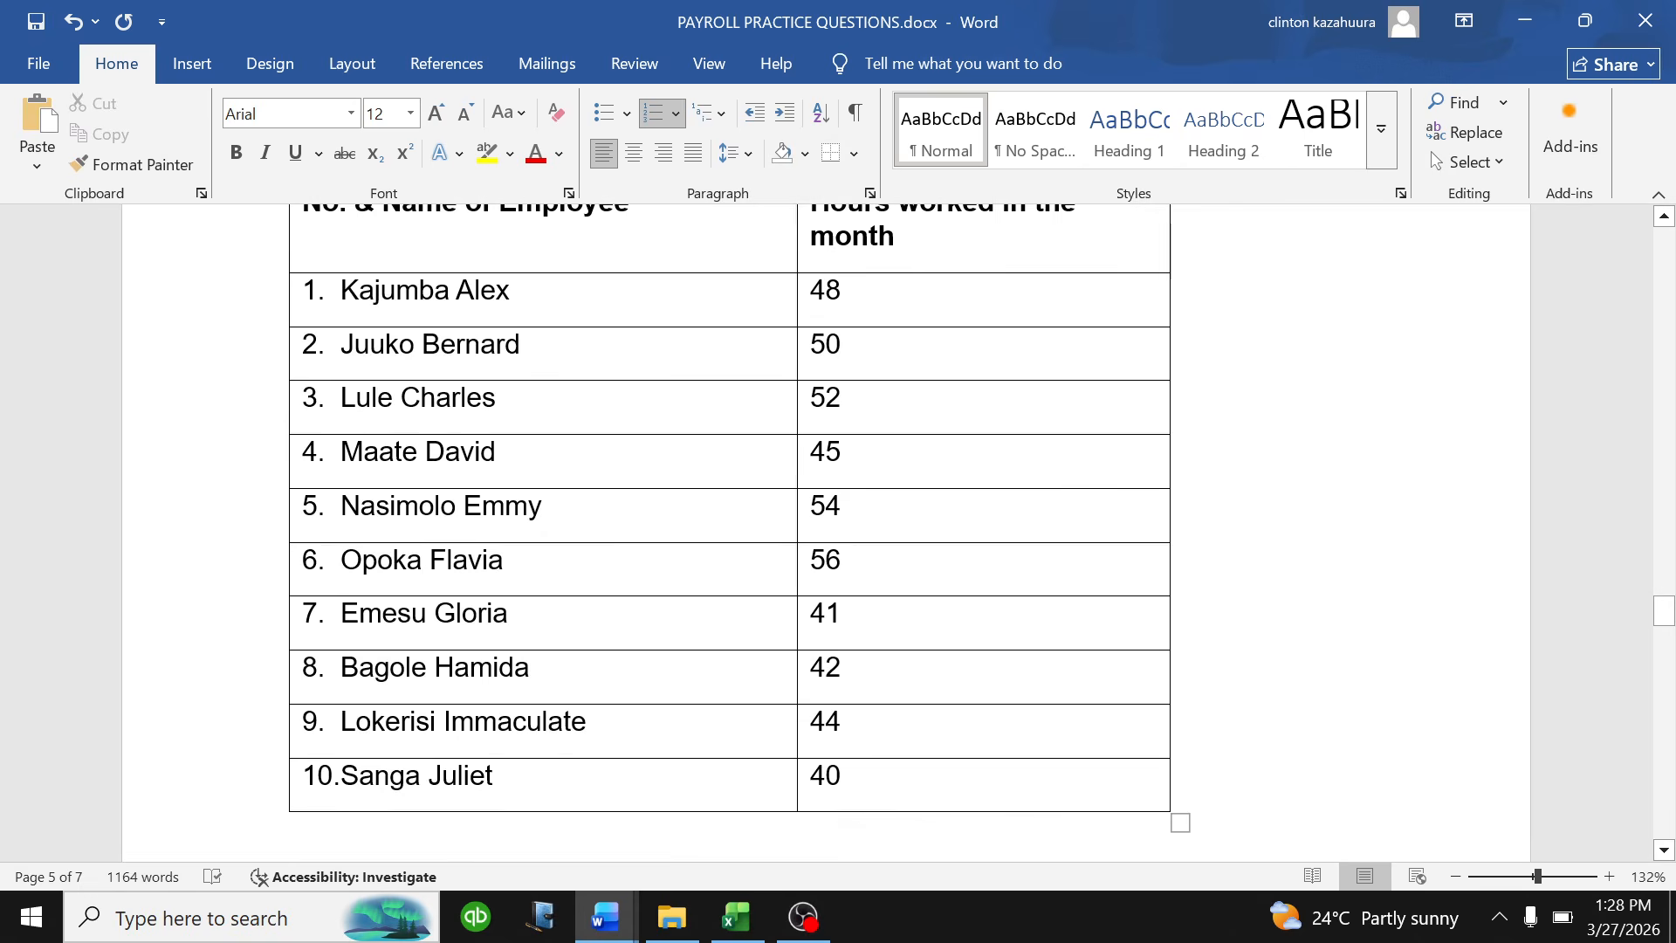
pyautogui.scroll(-2, 859, 381)
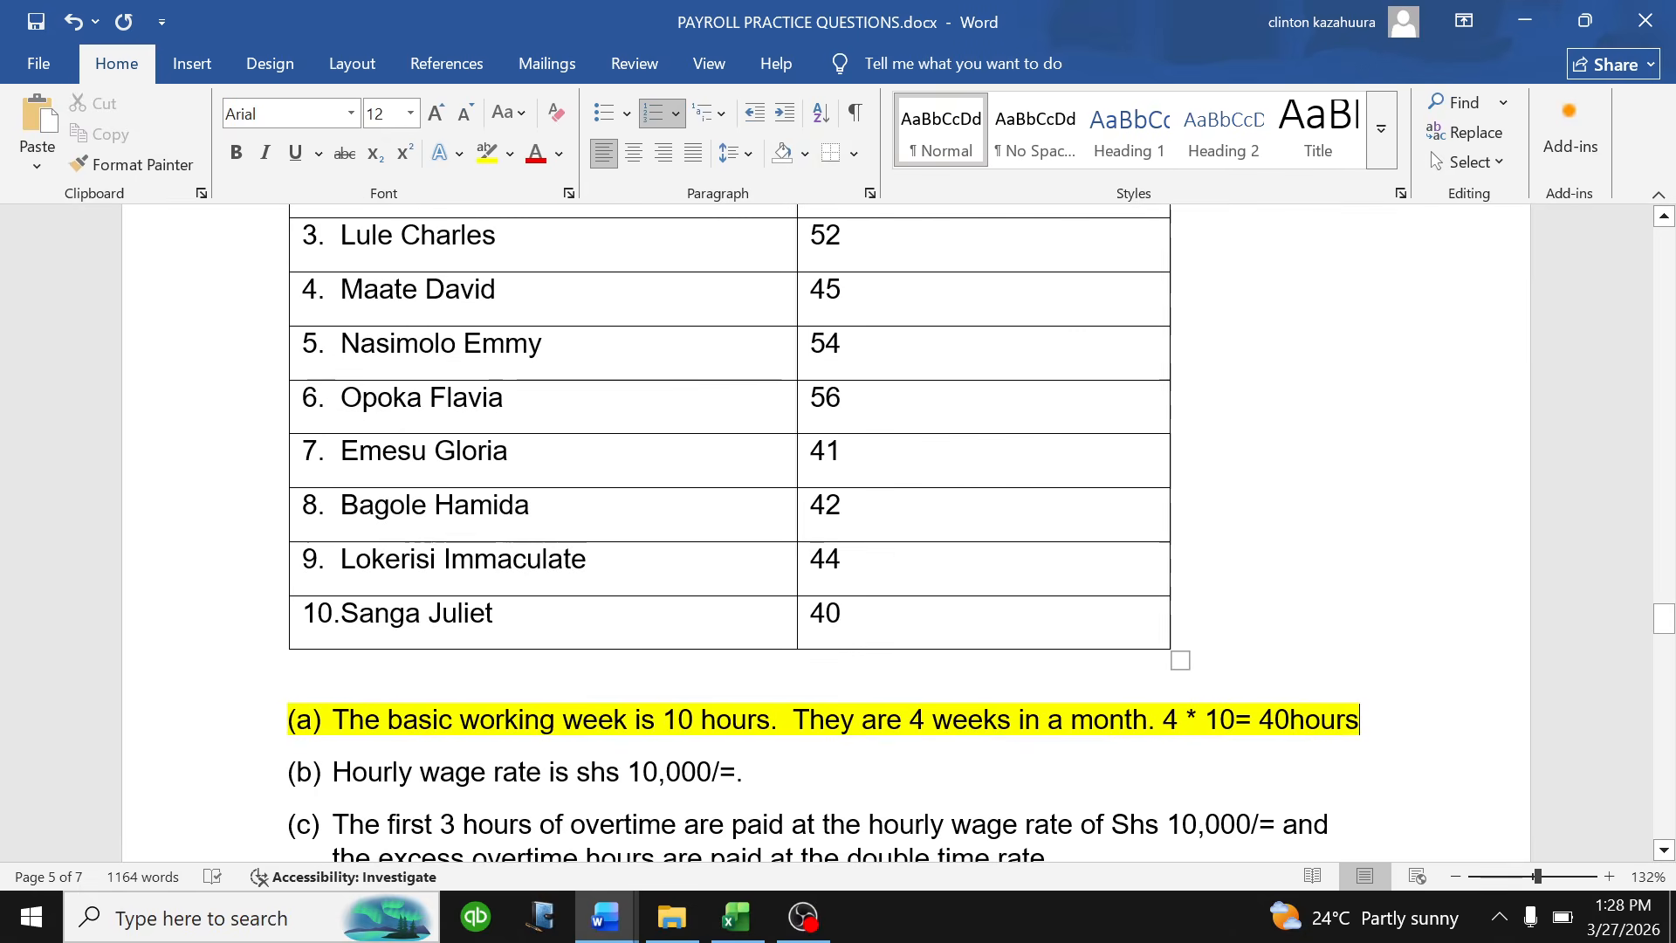
pyautogui.scroll(-3, 821, 532)
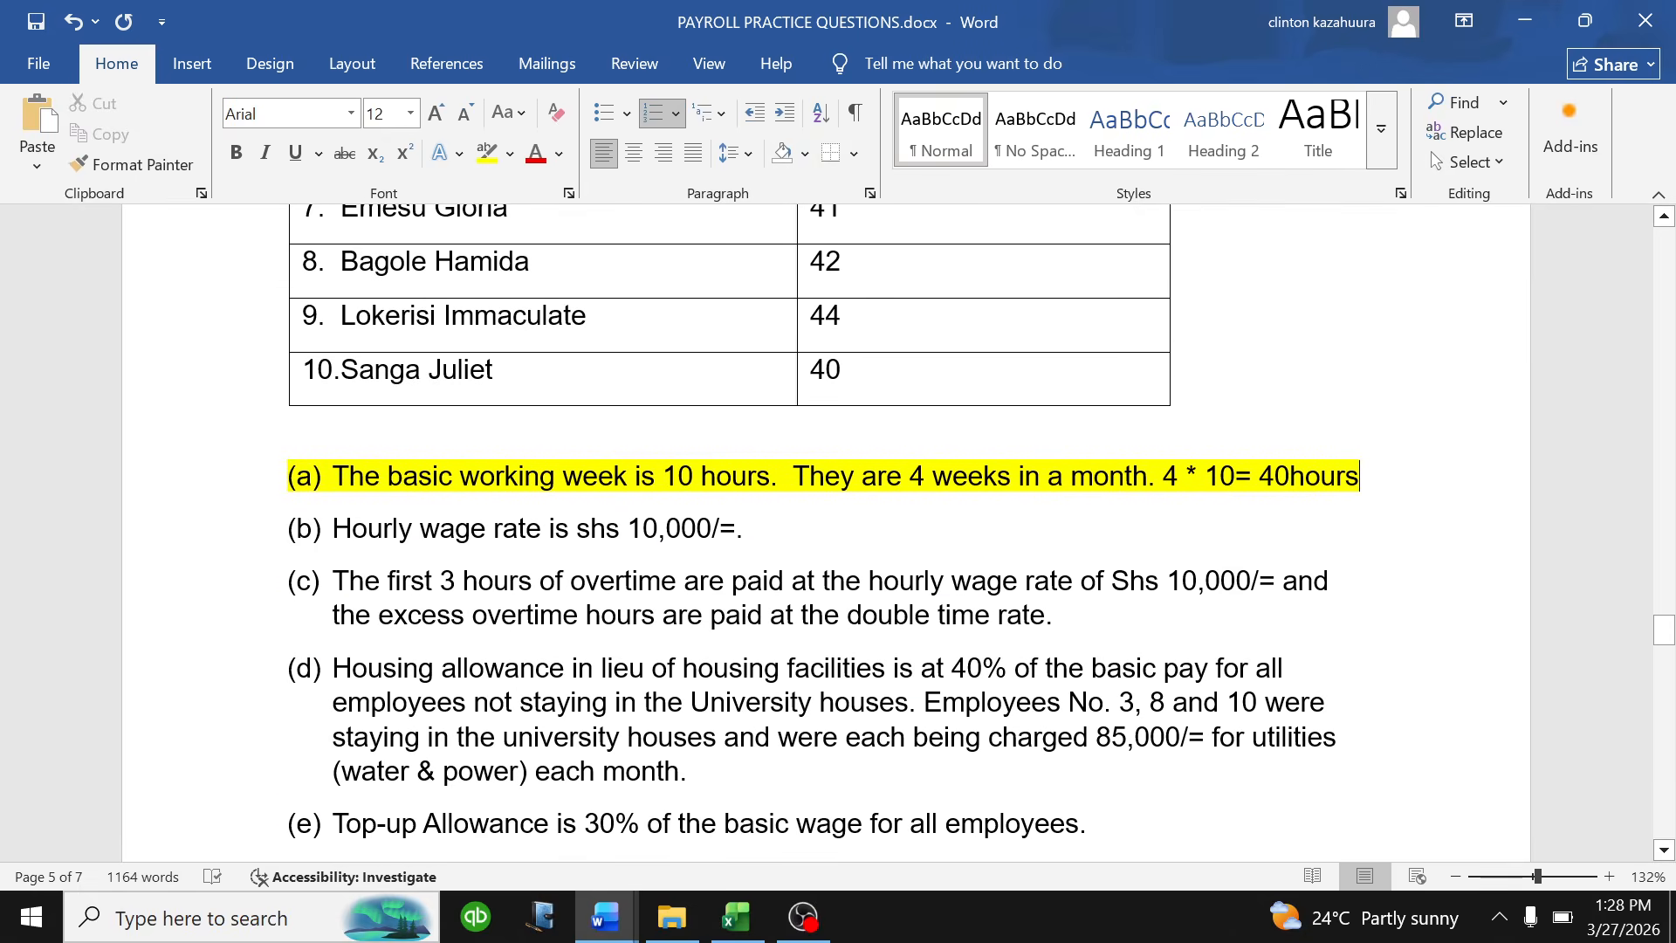
pyautogui.moveTo(744, 530); pyautogui.dragTo(332, 530)
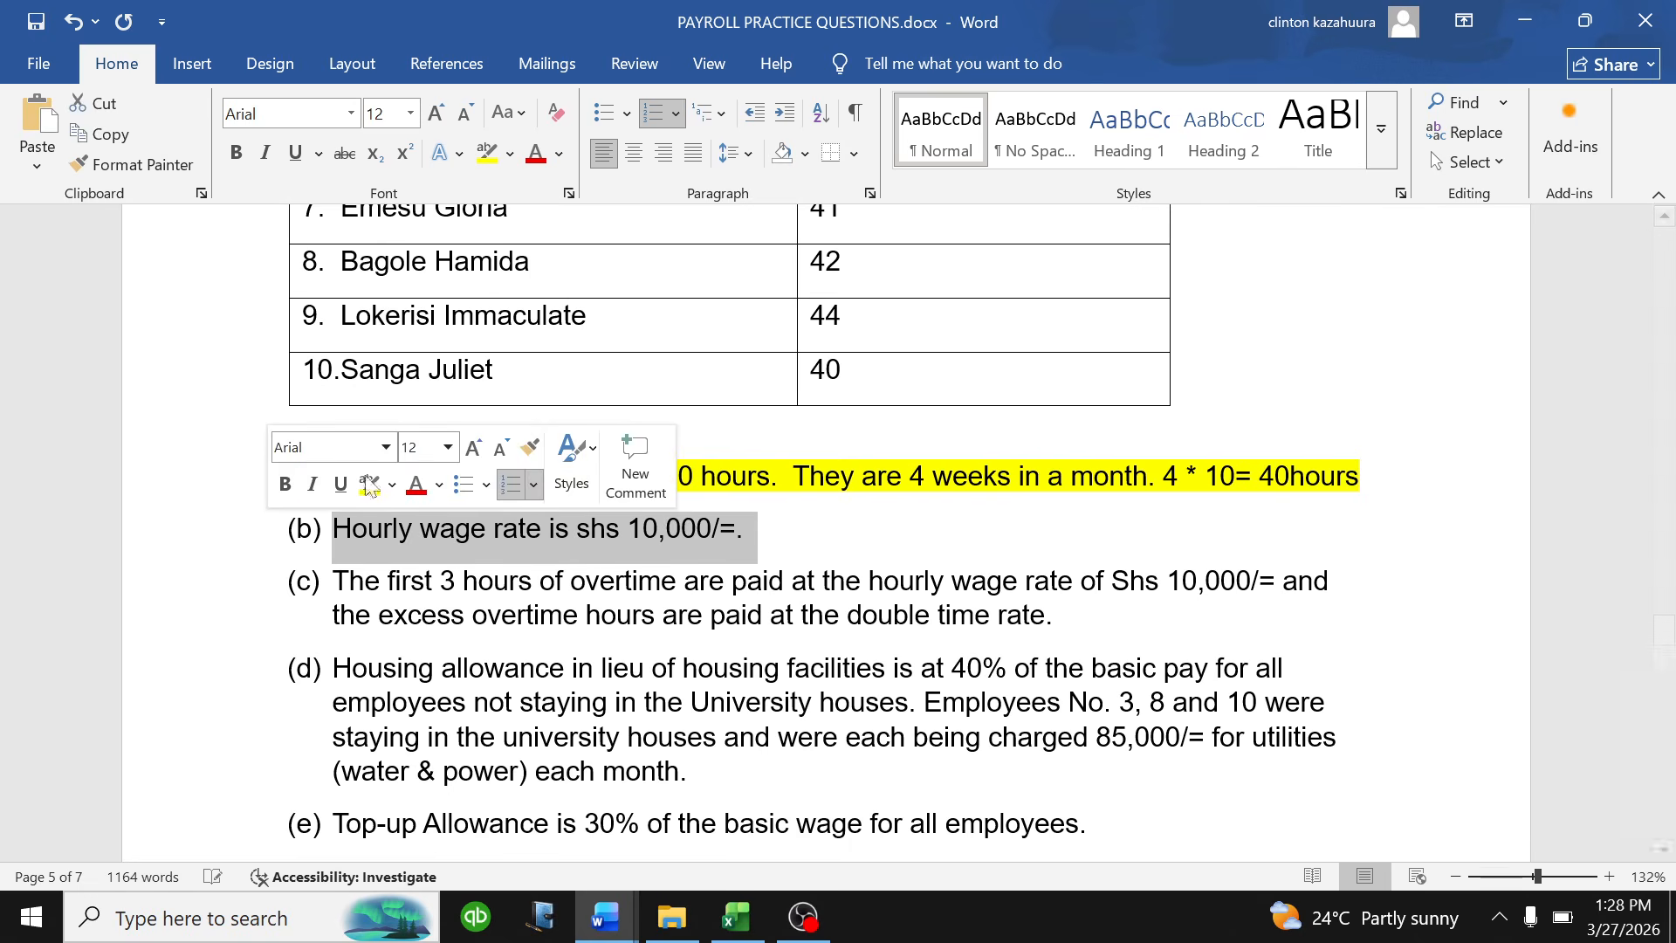
pyautogui.click(368, 484)
pyautogui.click(487, 529)
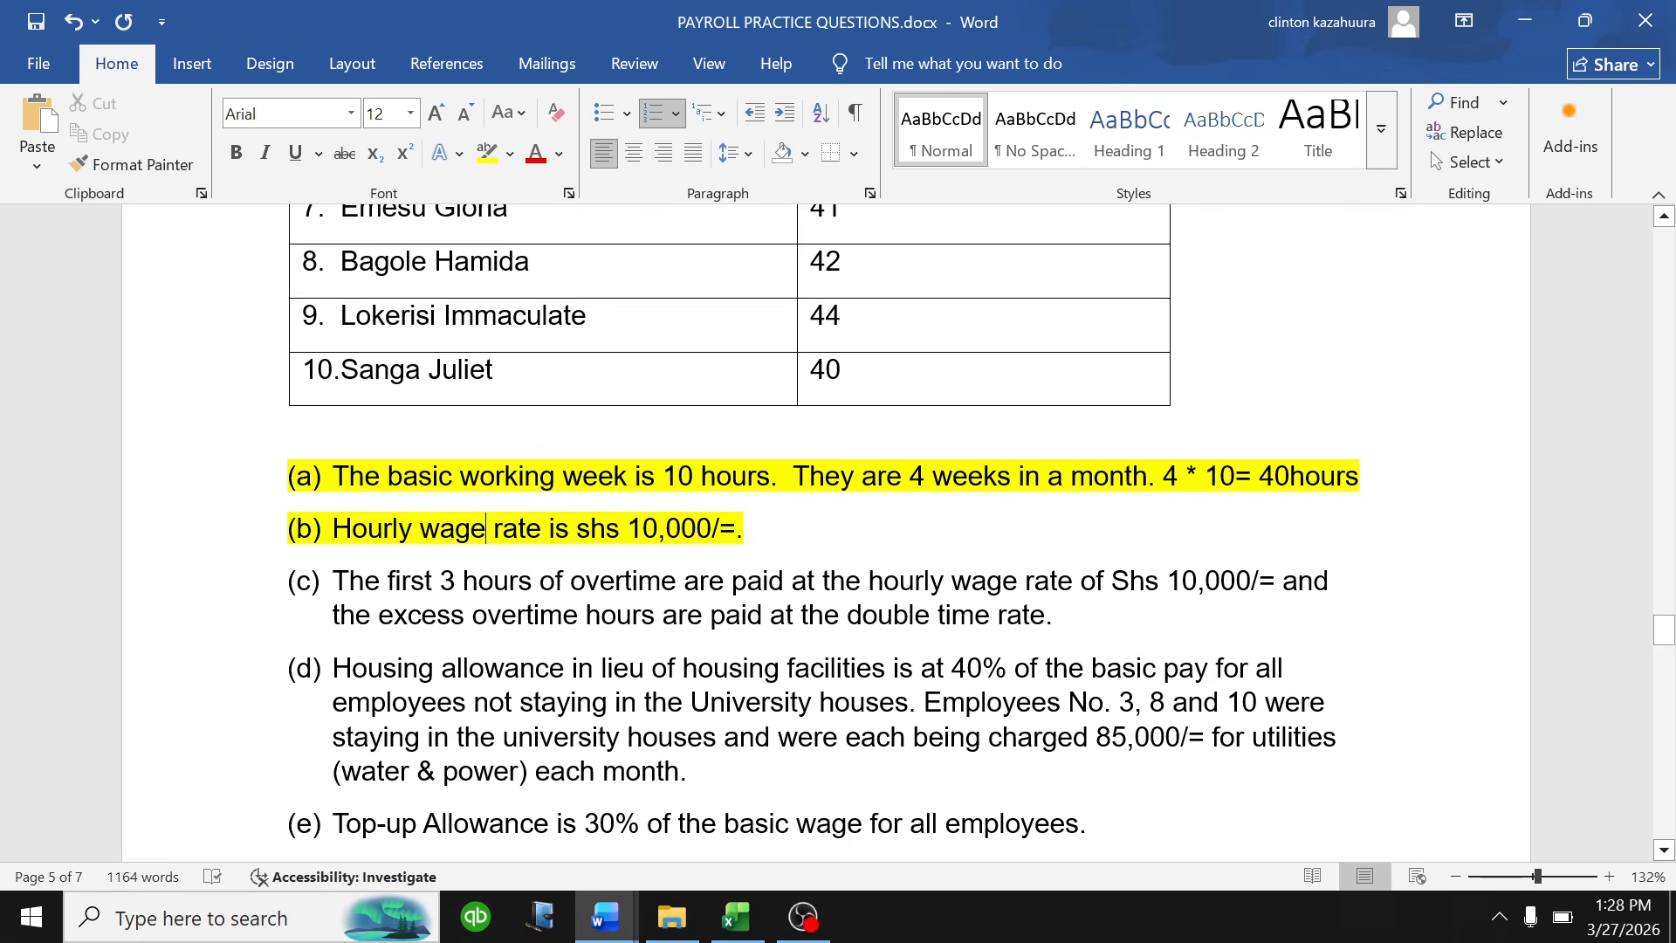
# - Review notes (a) and (b) against the hours worked by each employee in the table
pyautogui.moveTo(745, 529); pyautogui.dragTo(334, 477)
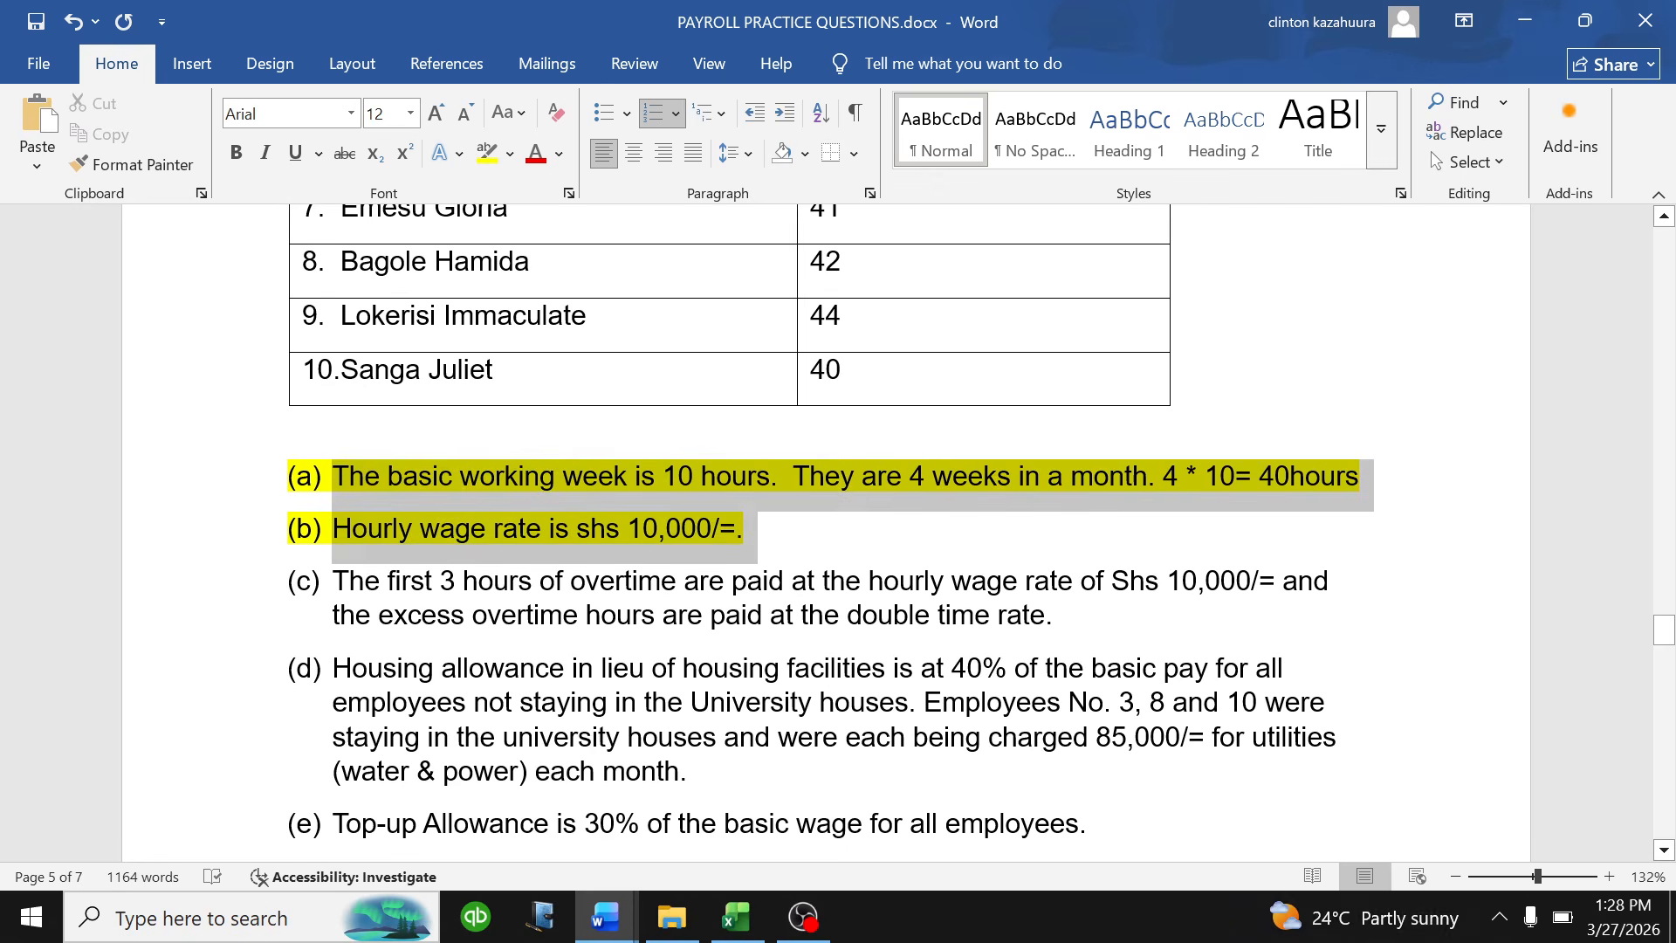
pyautogui.click(805, 551)
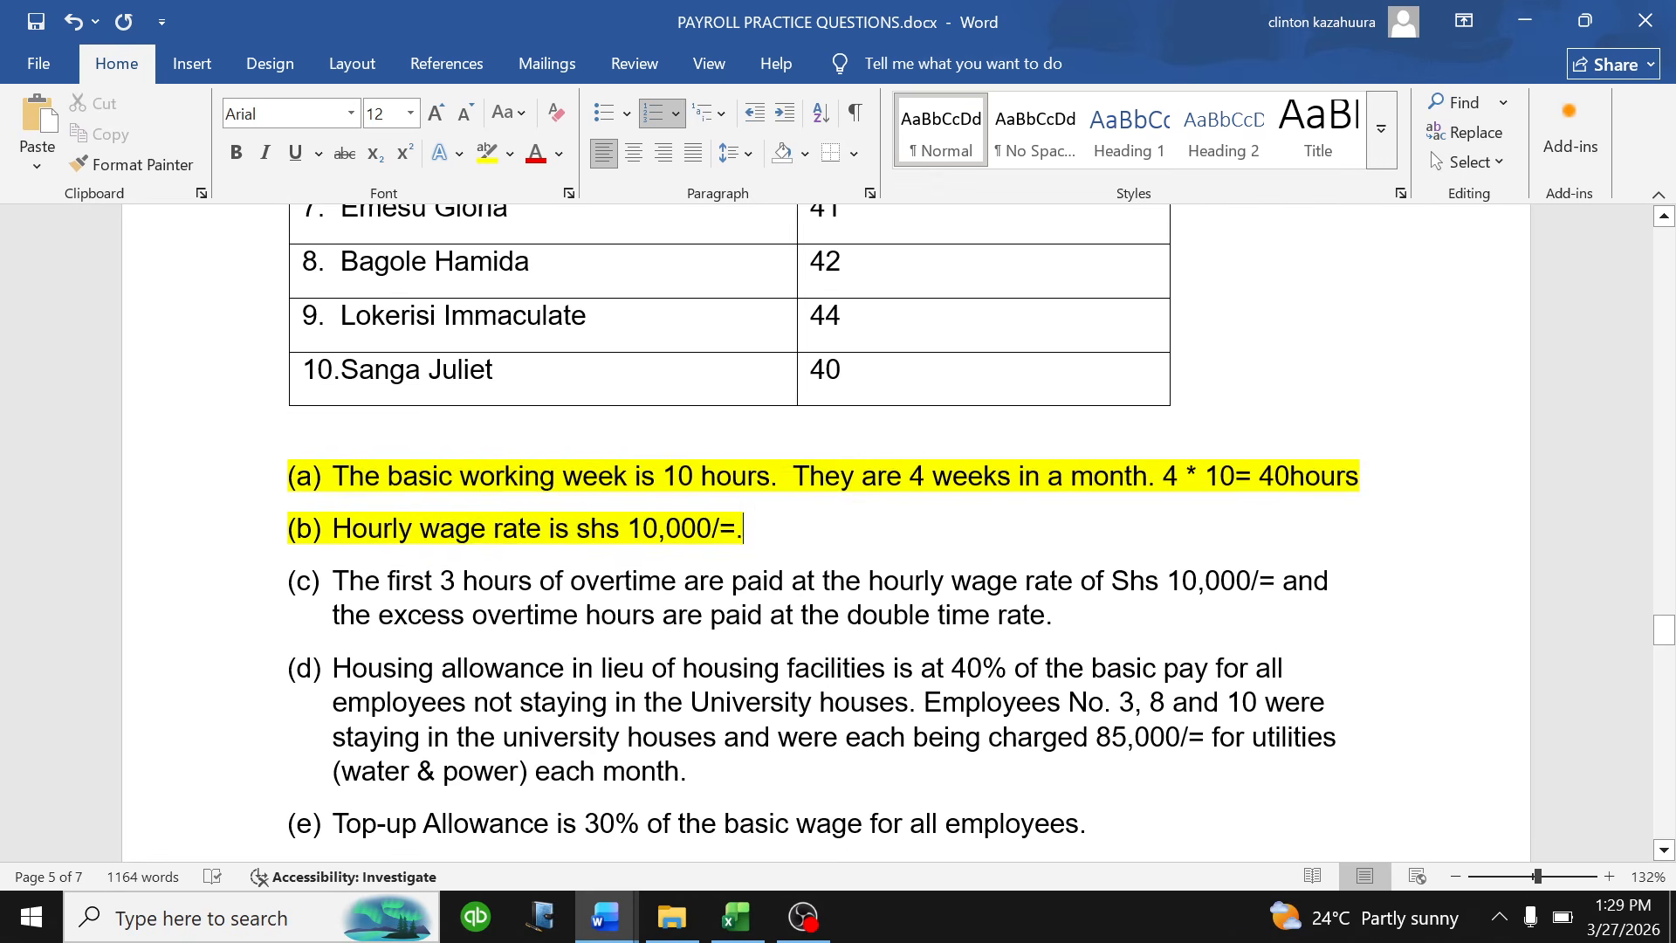
pyautogui.scroll(3, 873, 381)
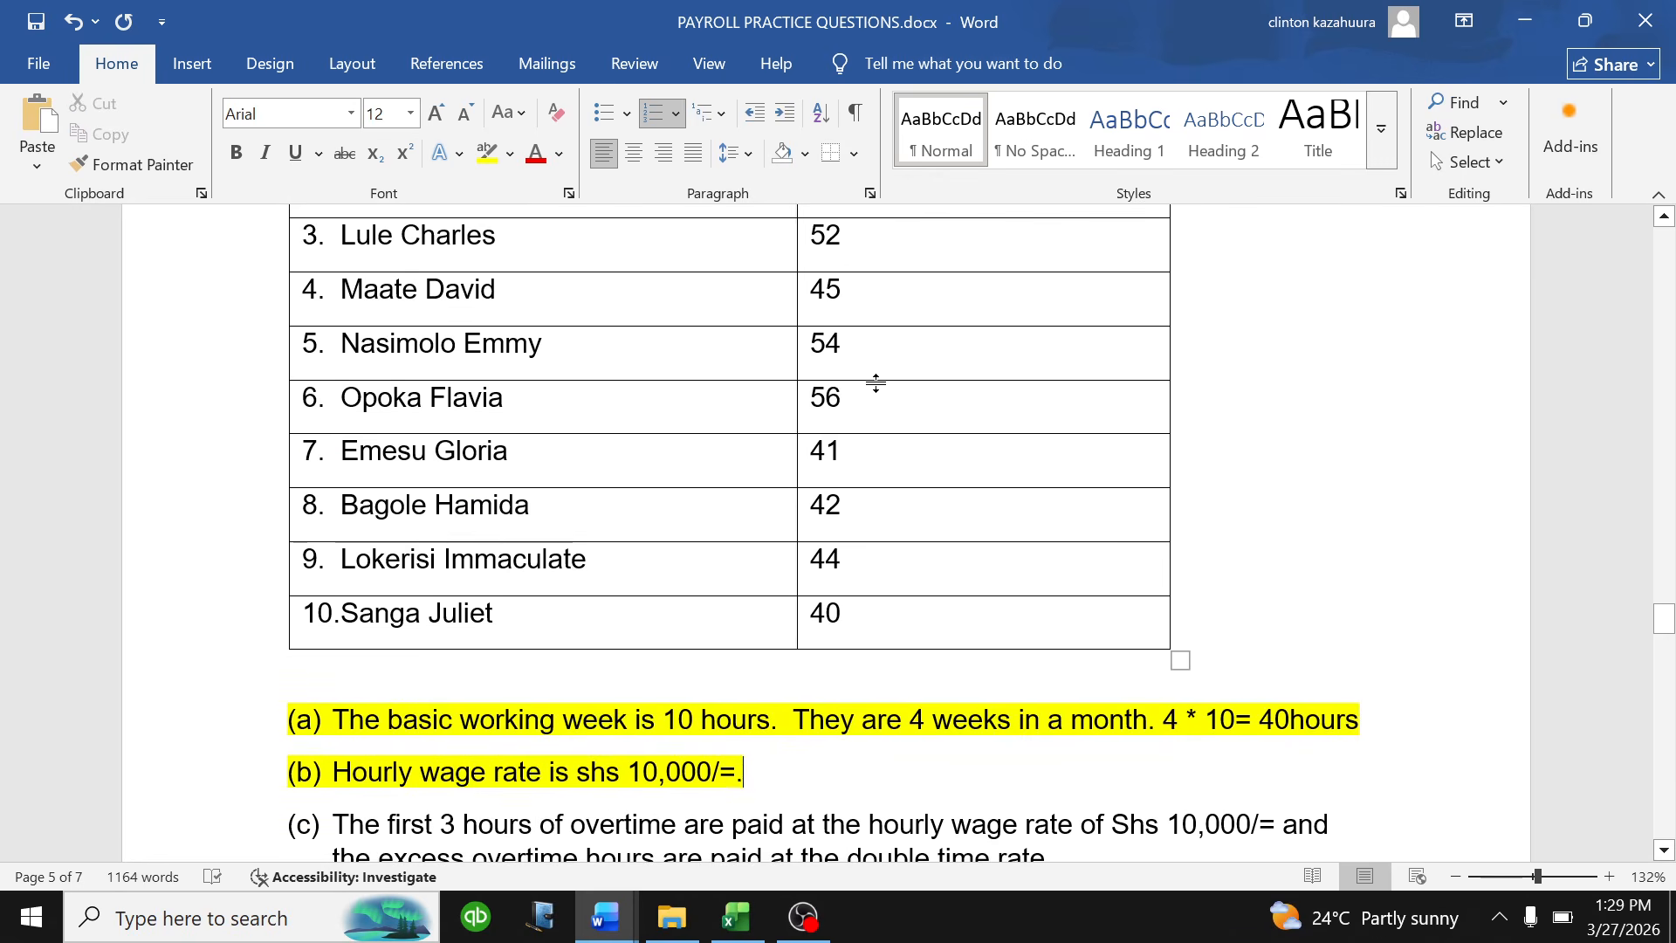
pyautogui.scroll(2, 821, 533)
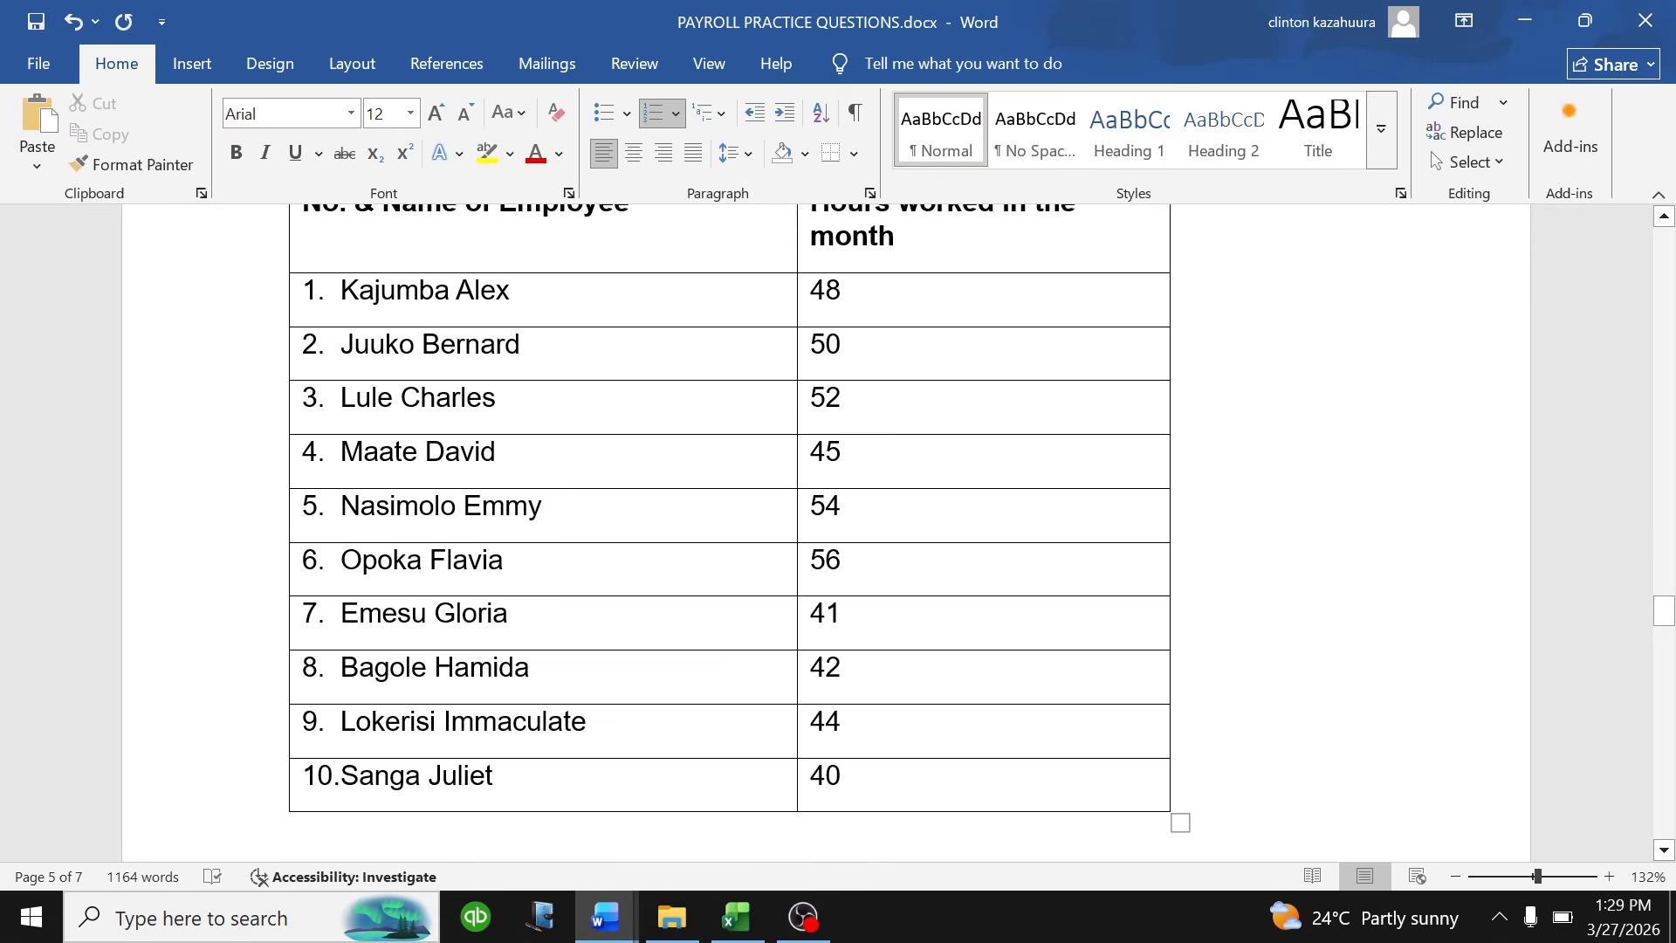
pyautogui.scroll(-2, 821, 533)
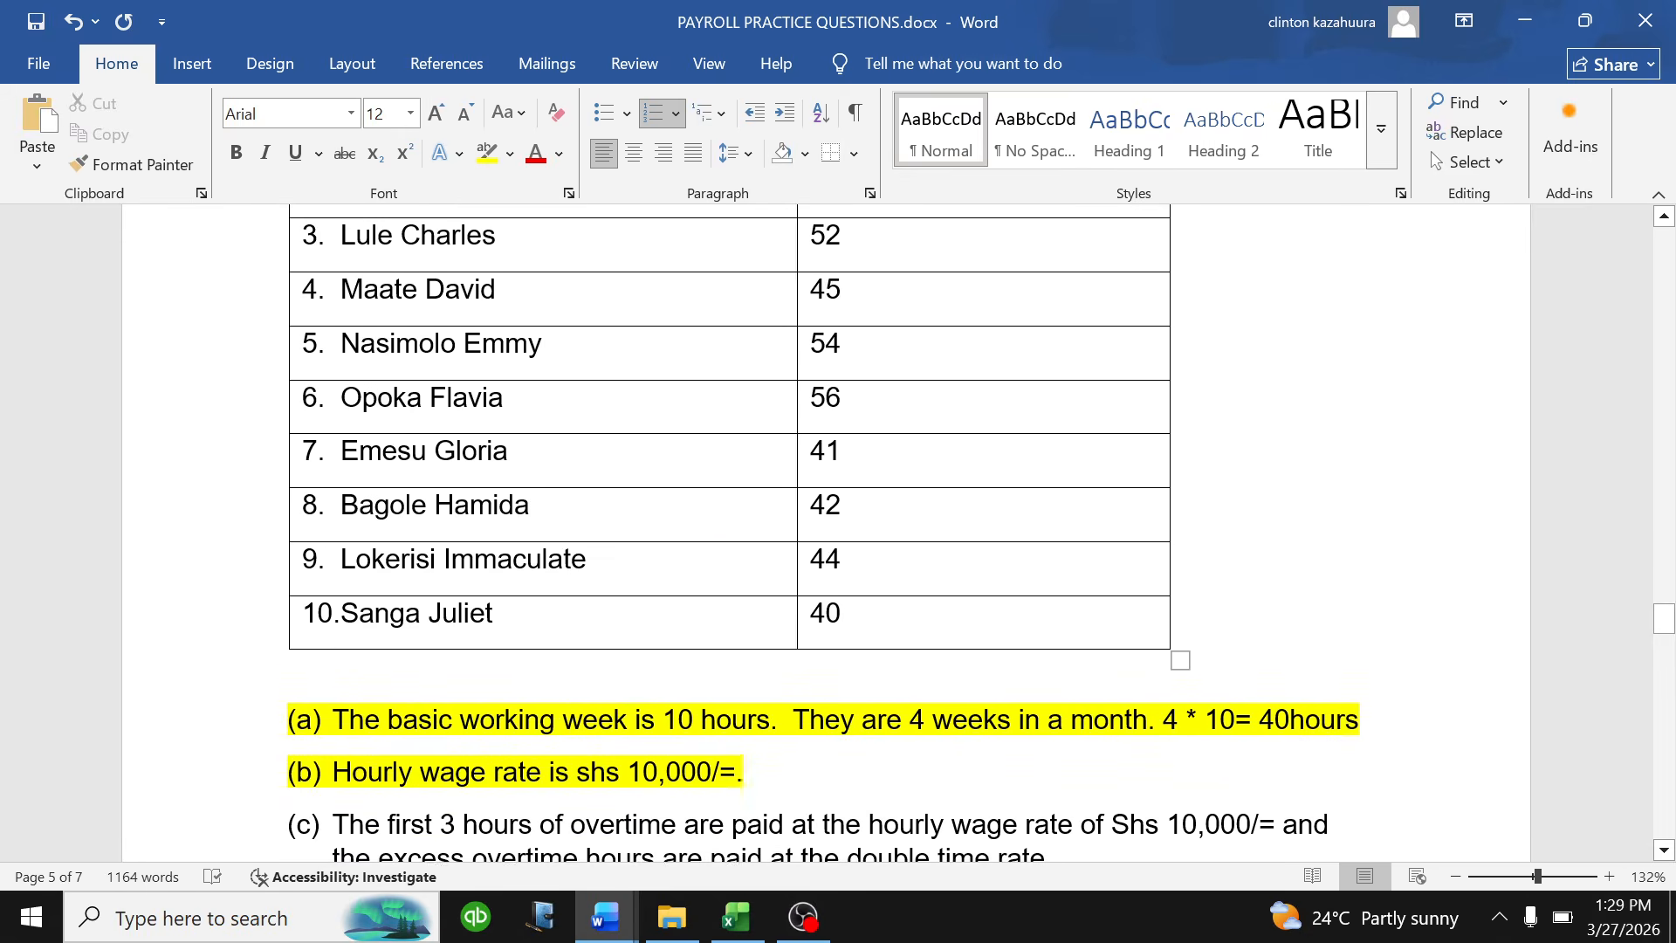
pyautogui.scroll(-1, 839, 455)
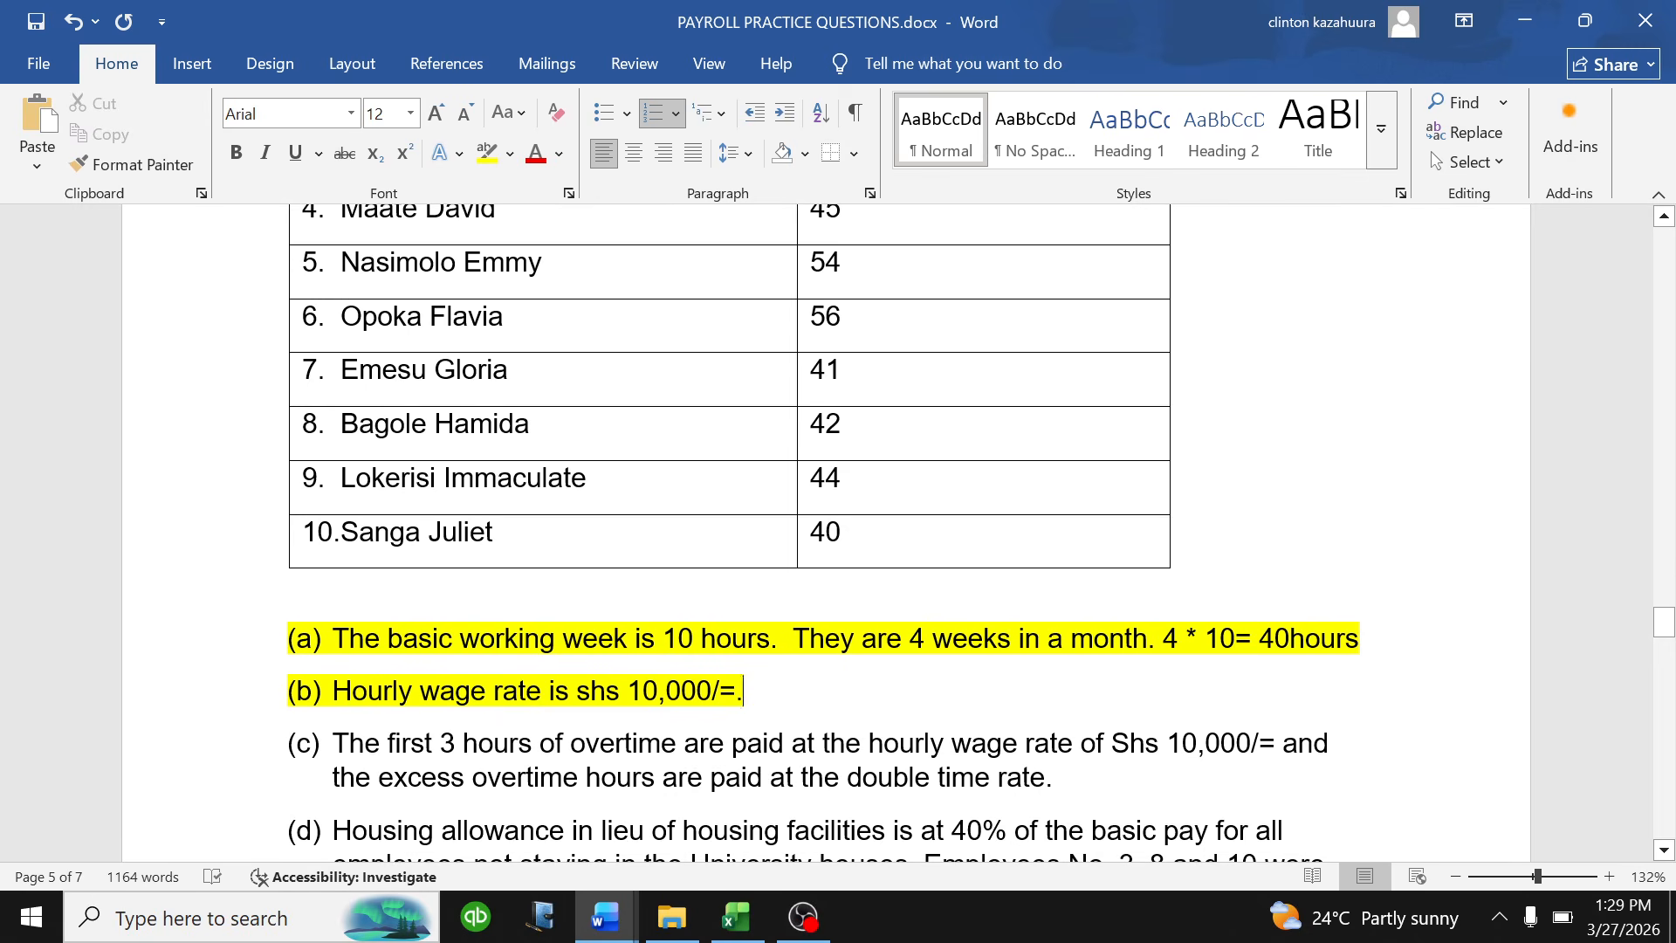
# - Switch back to the Excel payroll workbook and fit column C to its "Hours worked" header
pyautogui.click(736, 917)
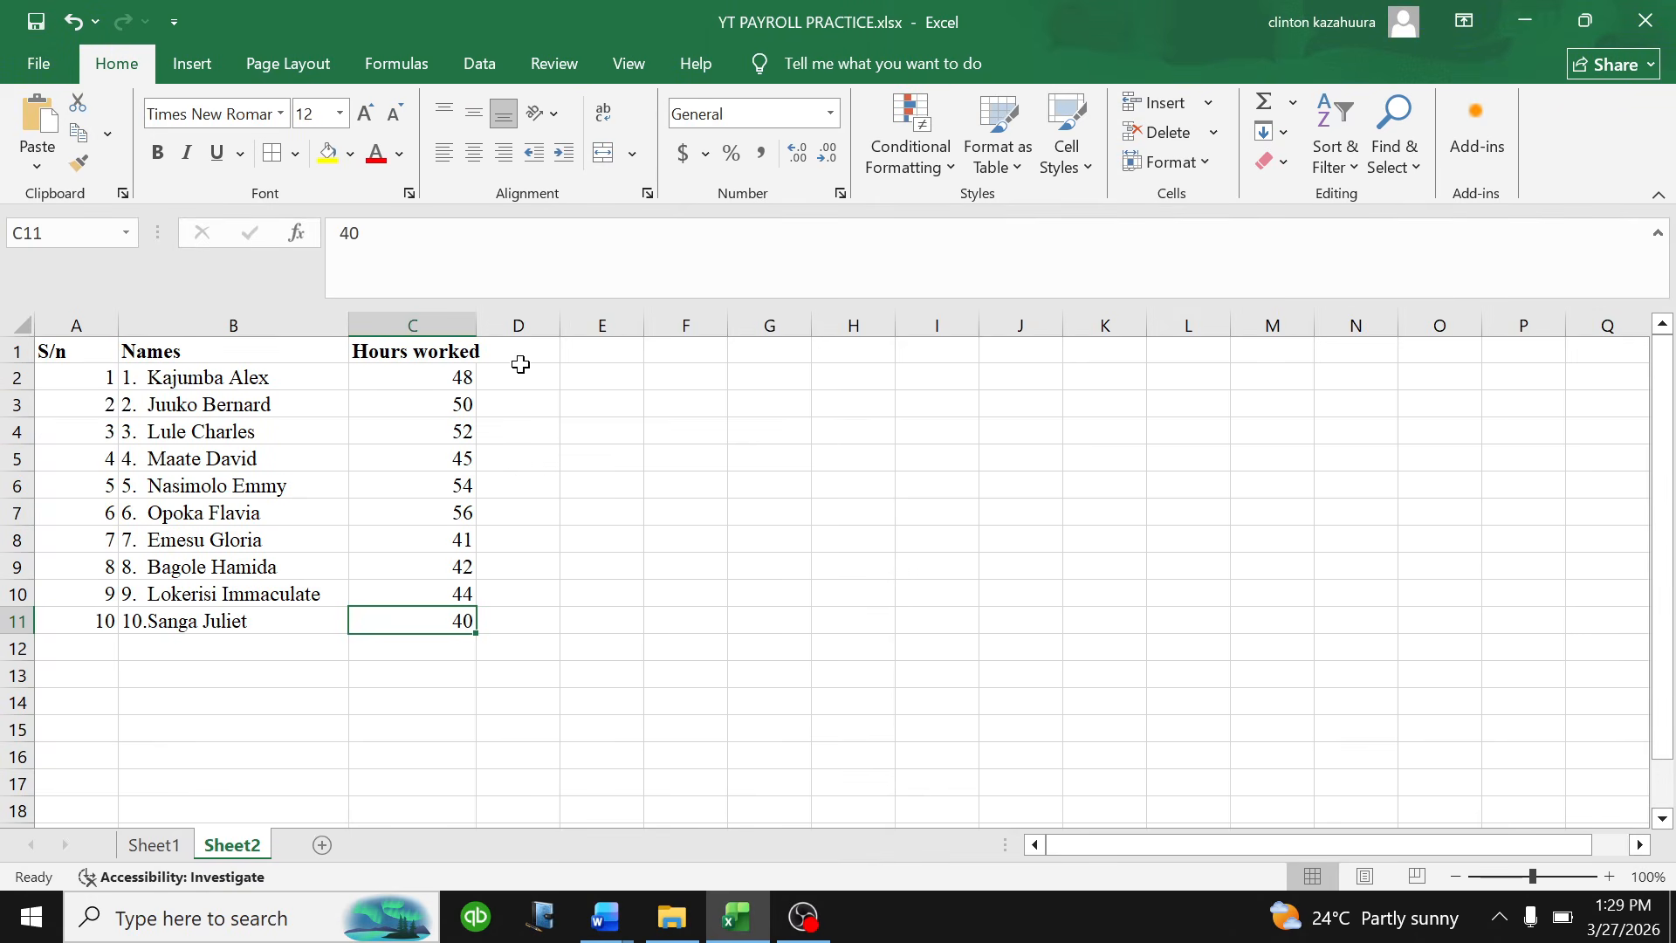
pyautogui.click(456, 356)
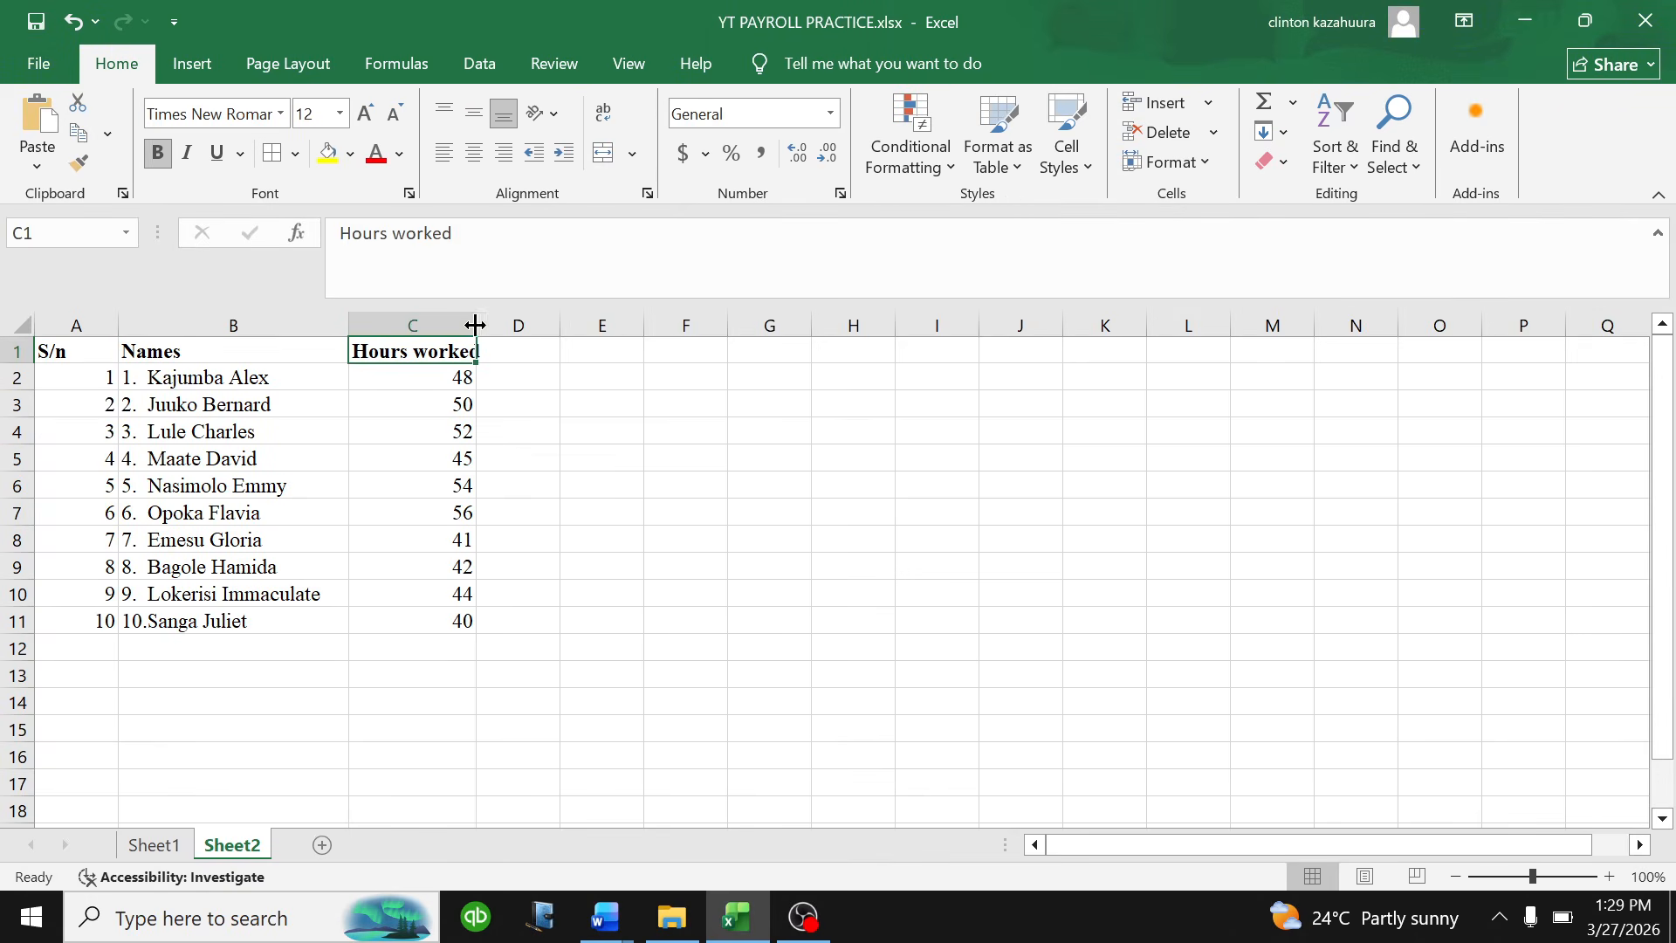
pyautogui.doubleClick(476, 325)
# - Consult the gross pay and net pay formula in the master payroll Word document
pyautogui.click(532, 351)
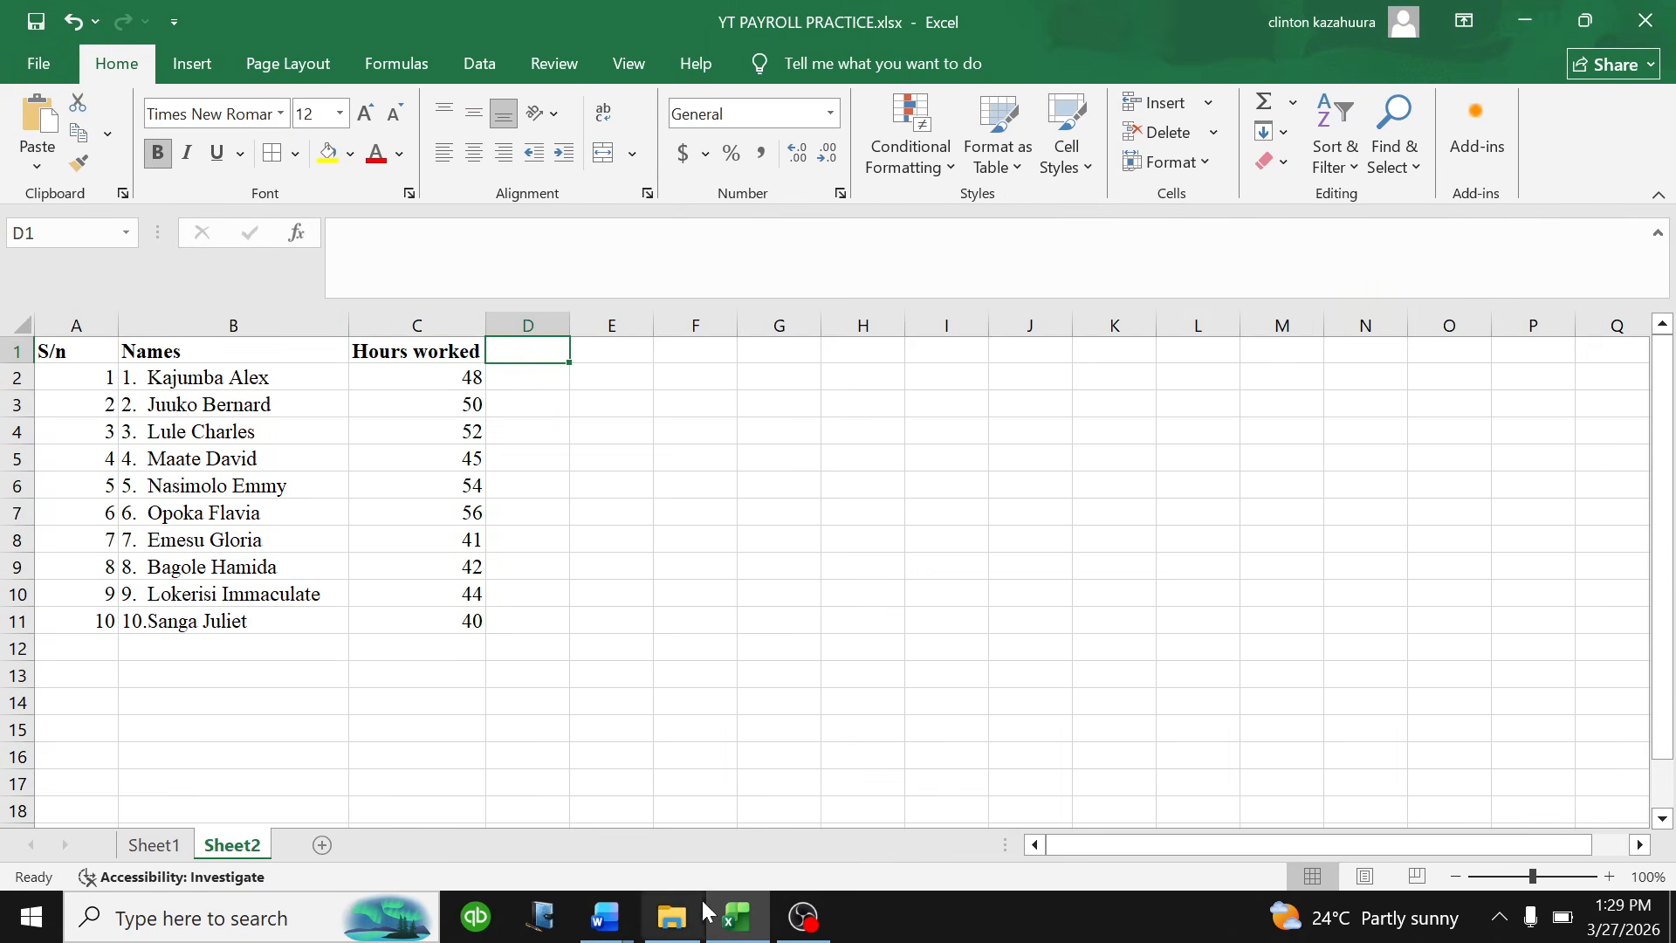
pyautogui.moveTo(607, 921)
pyautogui.click(716, 796)
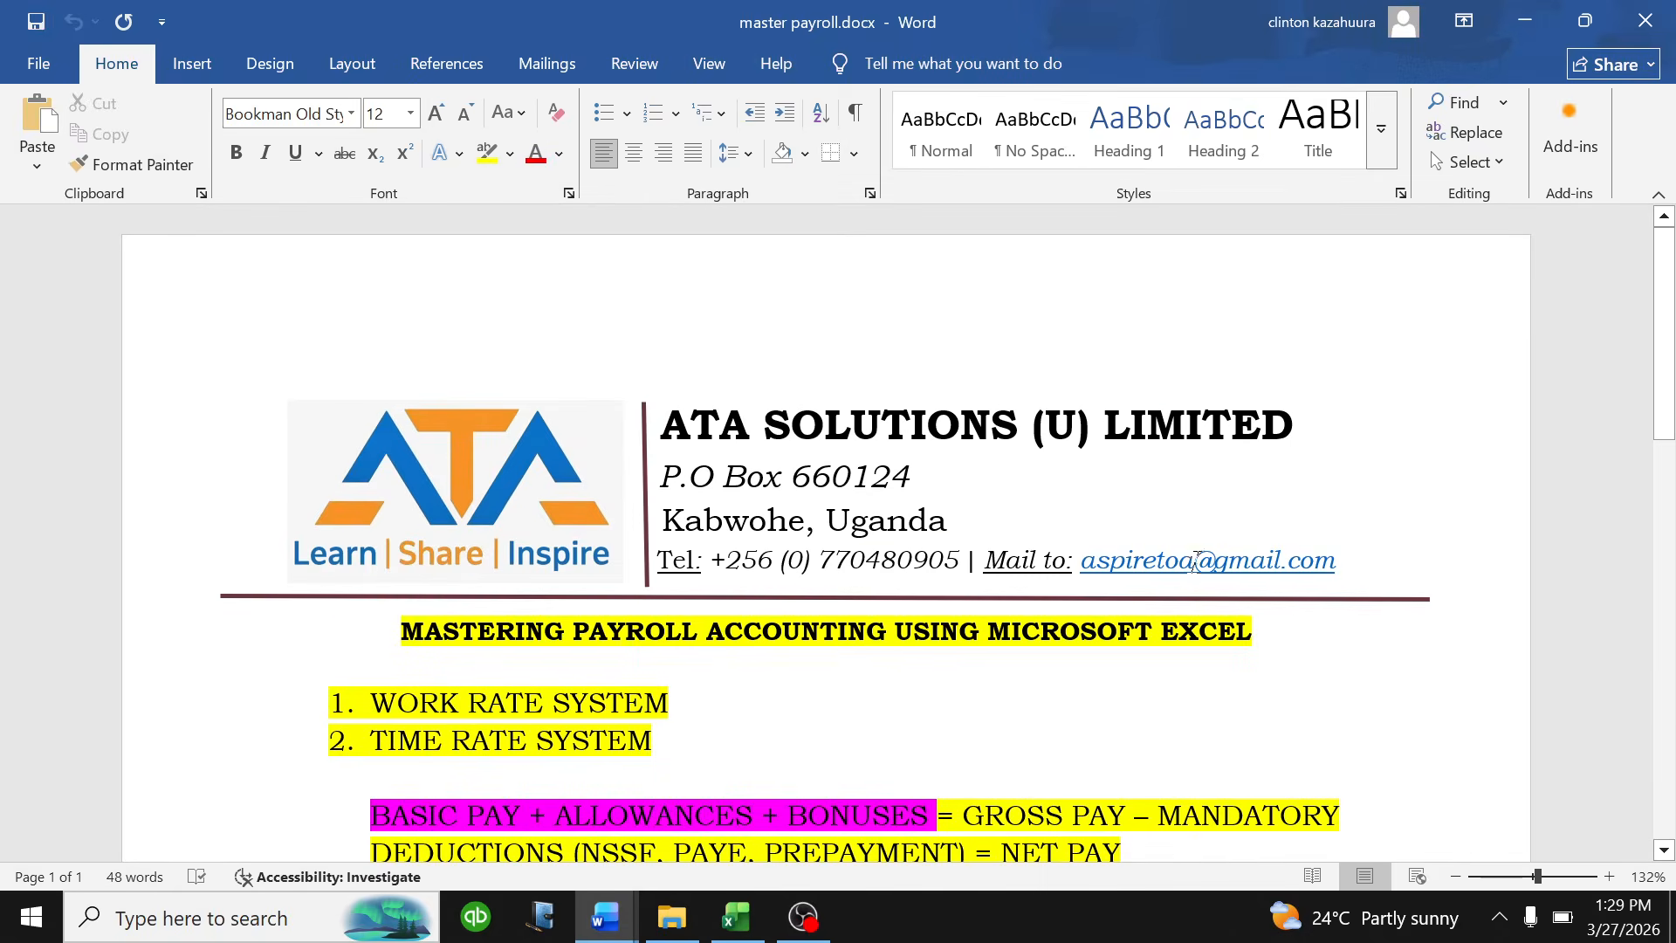
pyautogui.moveTo(961, 560); pyautogui.dragTo(725, 559)
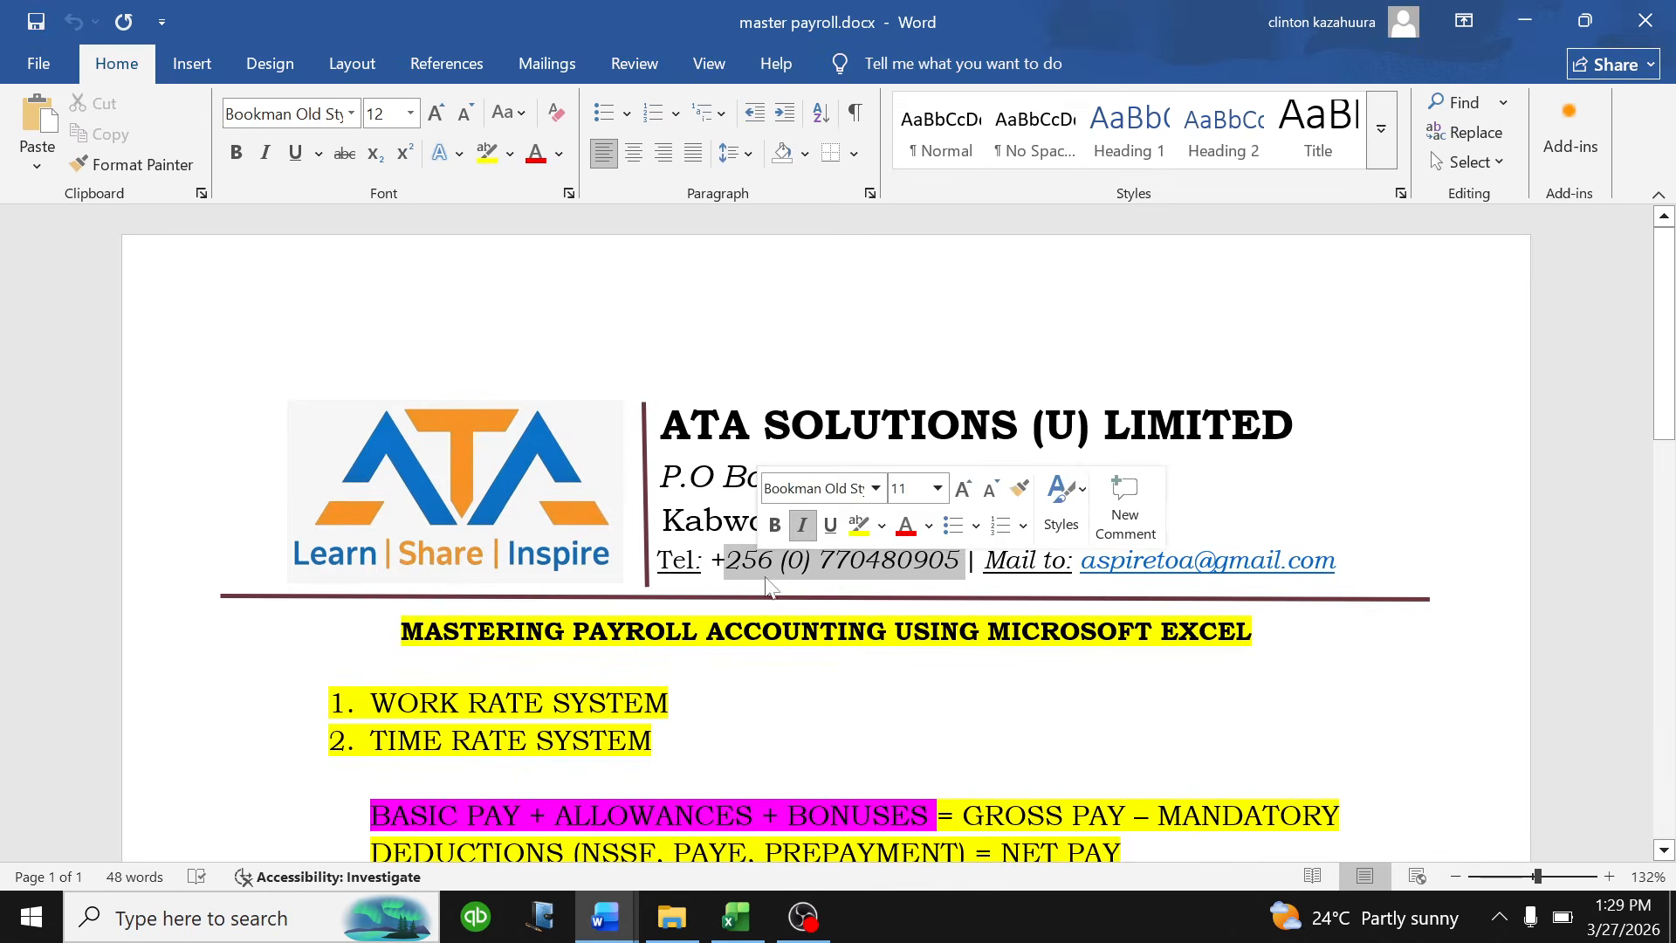
pyautogui.click(859, 563)
pyautogui.scroll(-3, 1217, 576)
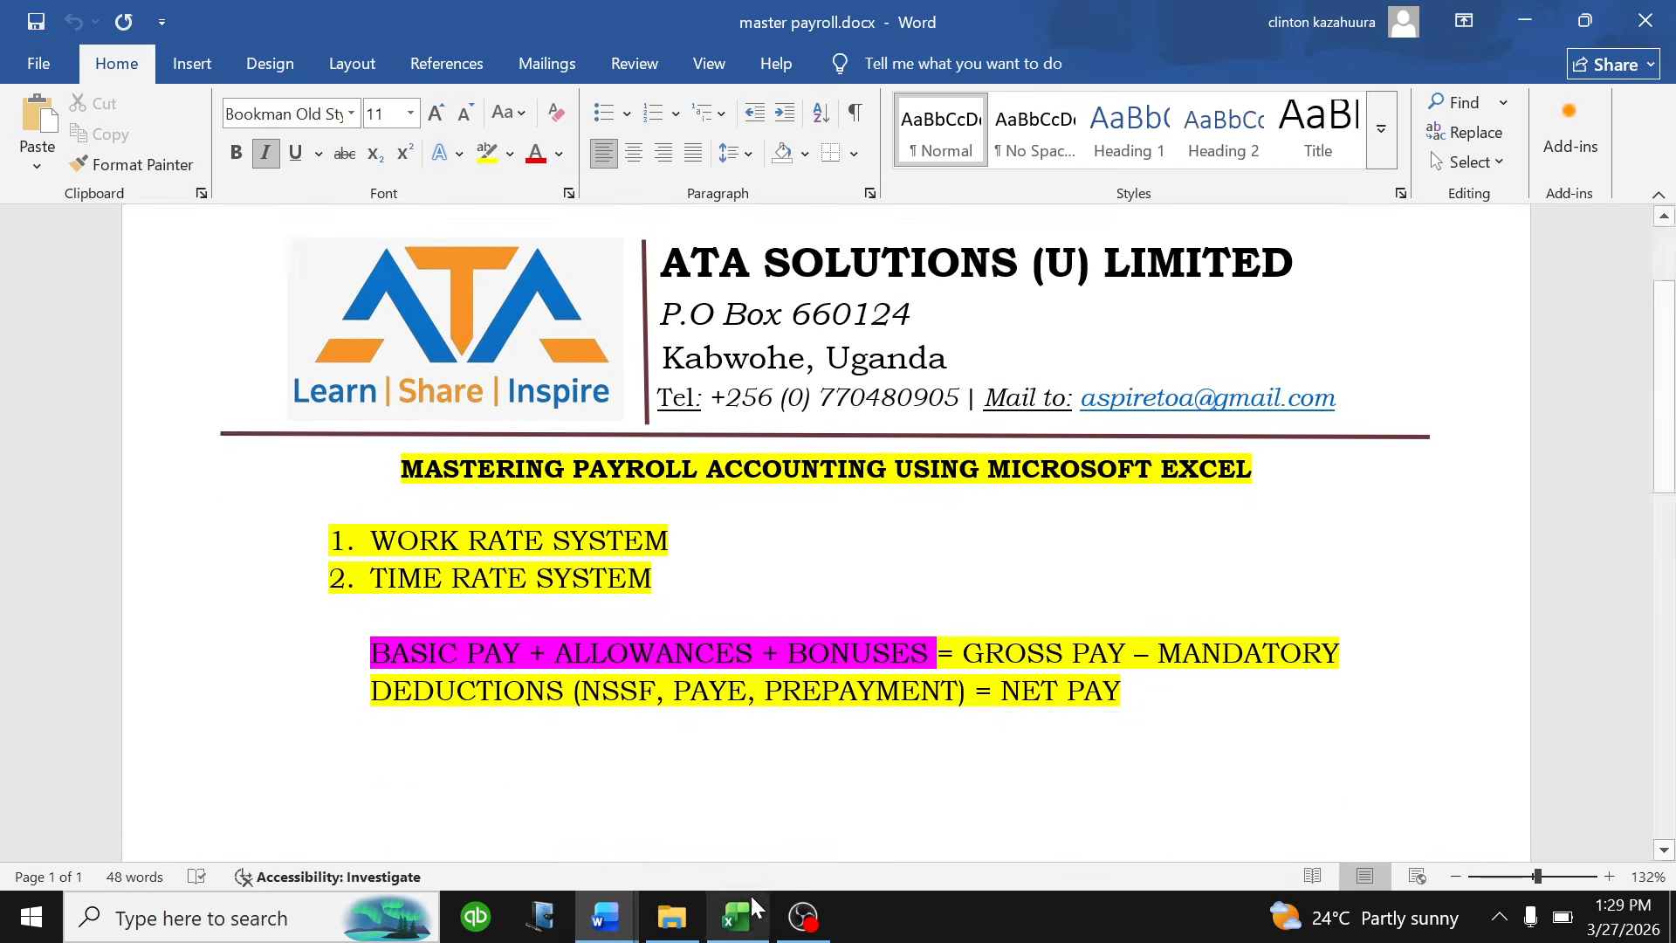
# - Return to the Excel payroll sheet, enter the header "basic pay" in D1 and widen column D slightly to fit it
pyautogui.click(736, 917)
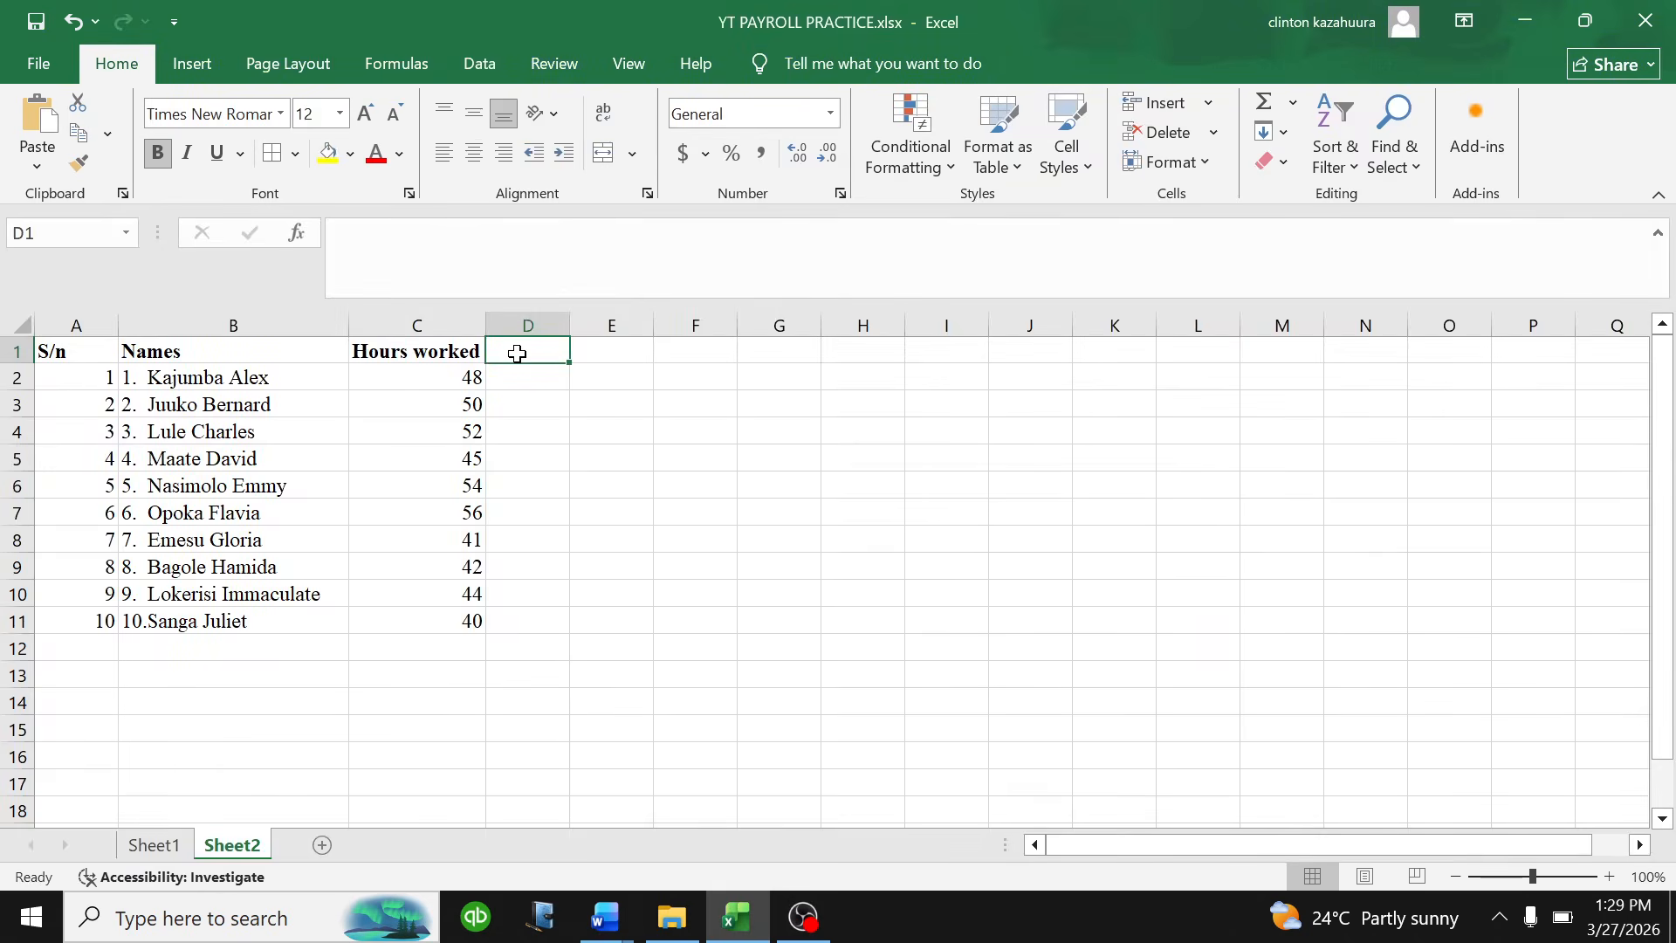
pyautogui.write('ba')
pyautogui.press('BackSpace')
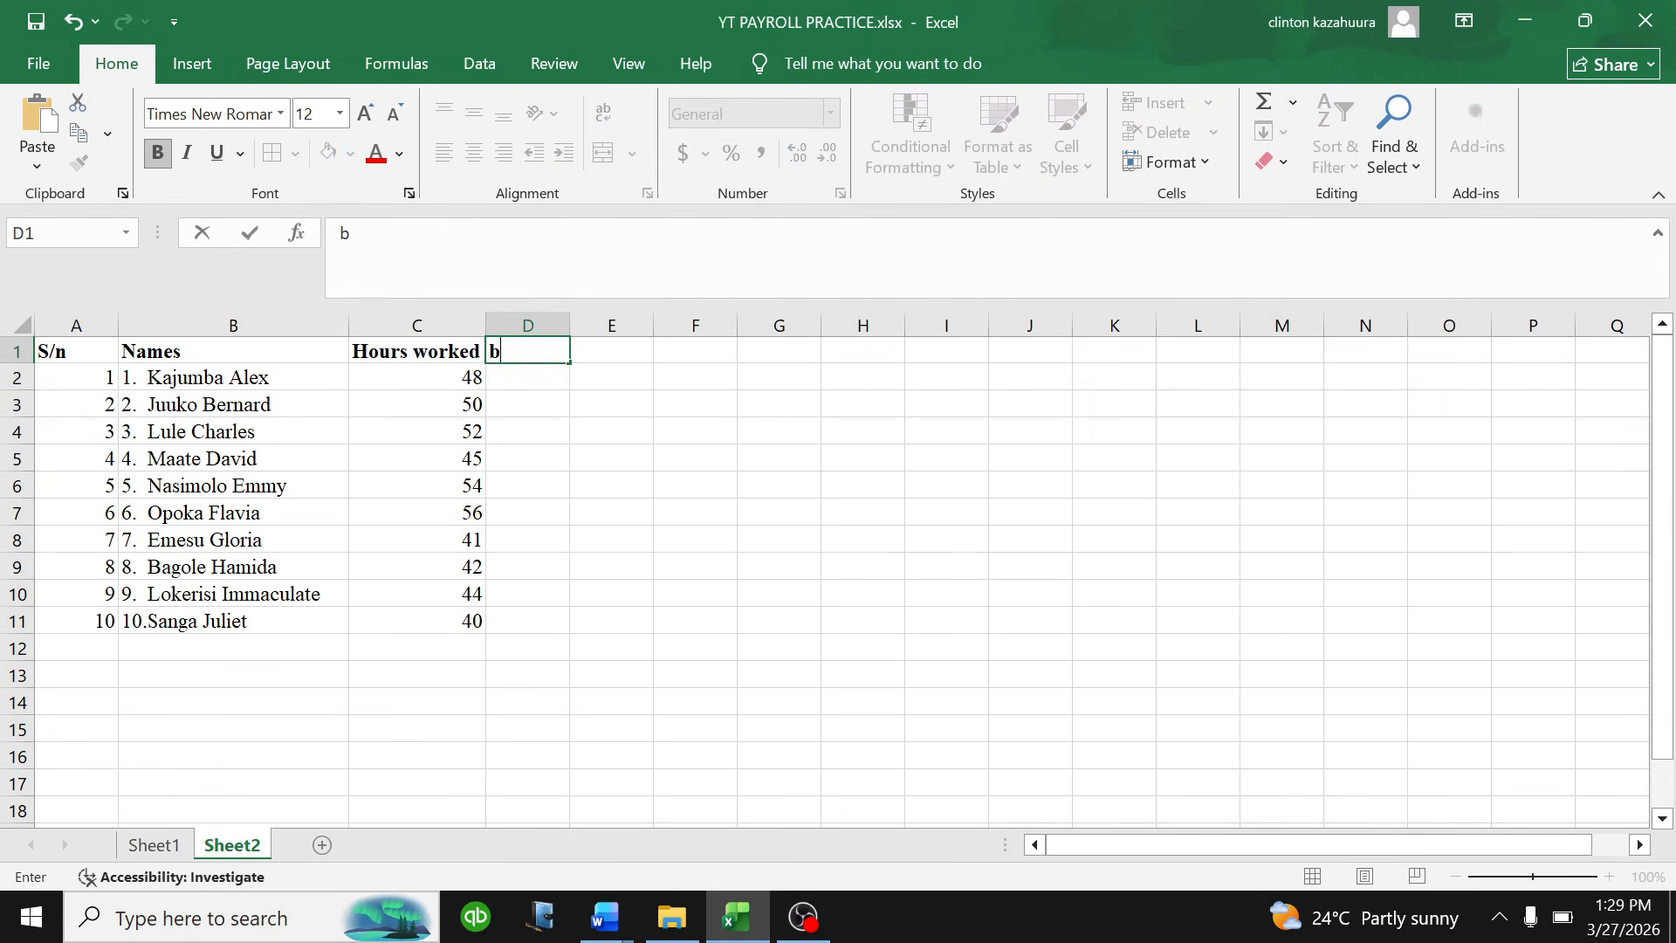
pyautogui.write('asic pay')
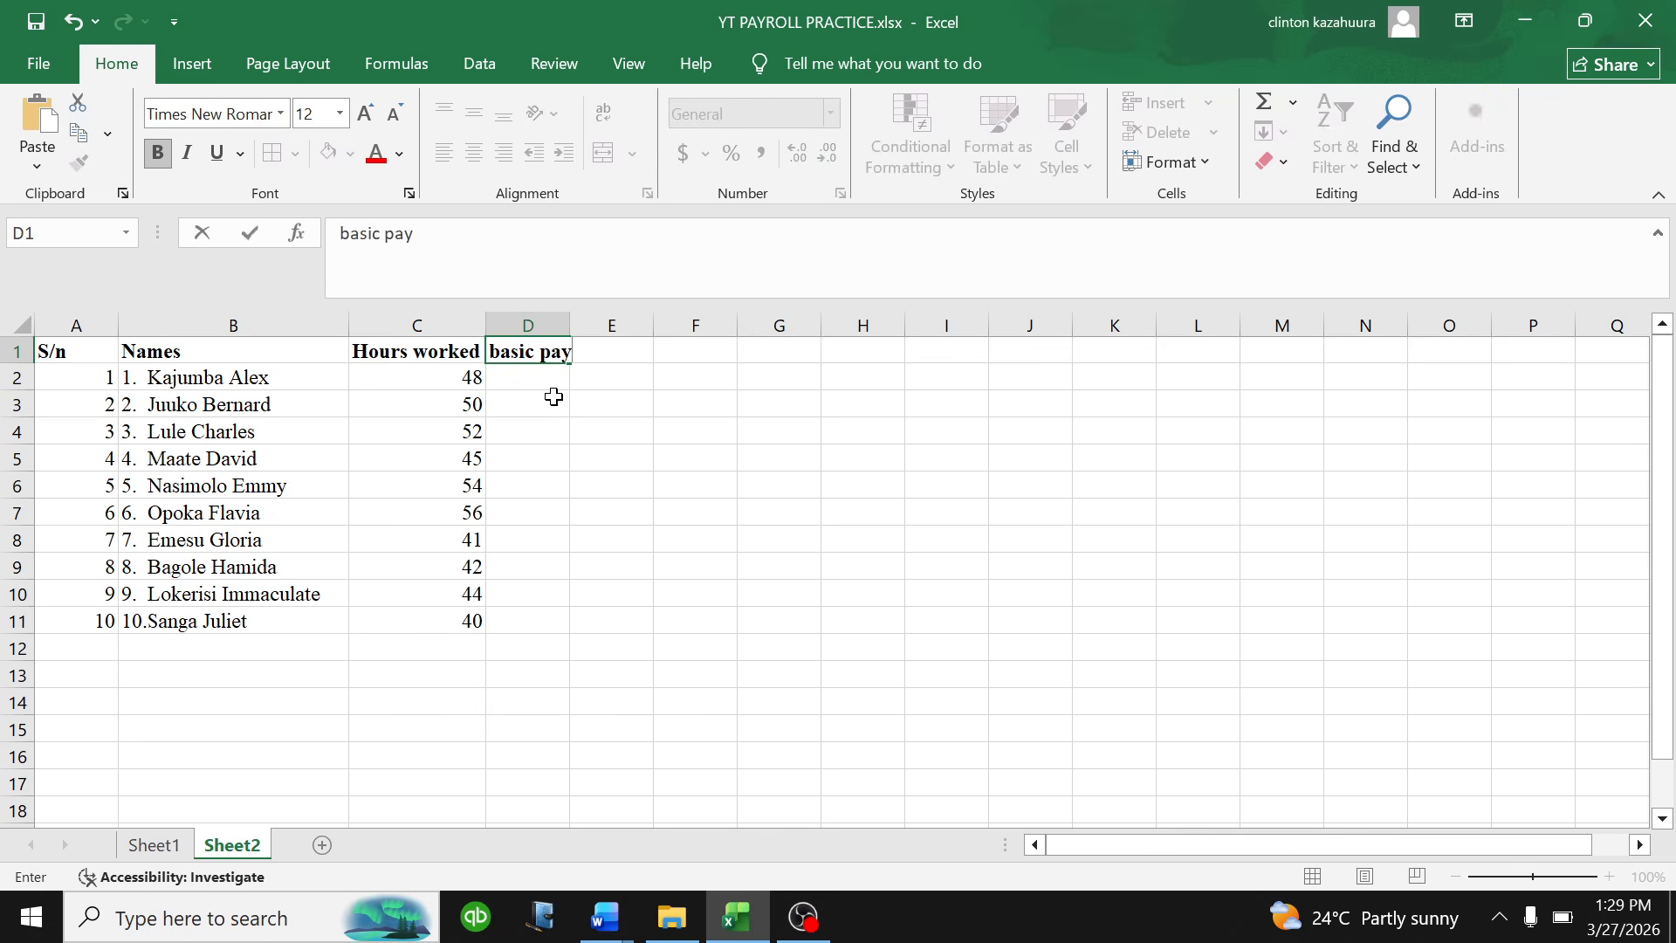
pyautogui.press('Return')
pyautogui.moveTo(570, 324); pyautogui.dragTo(577, 324)
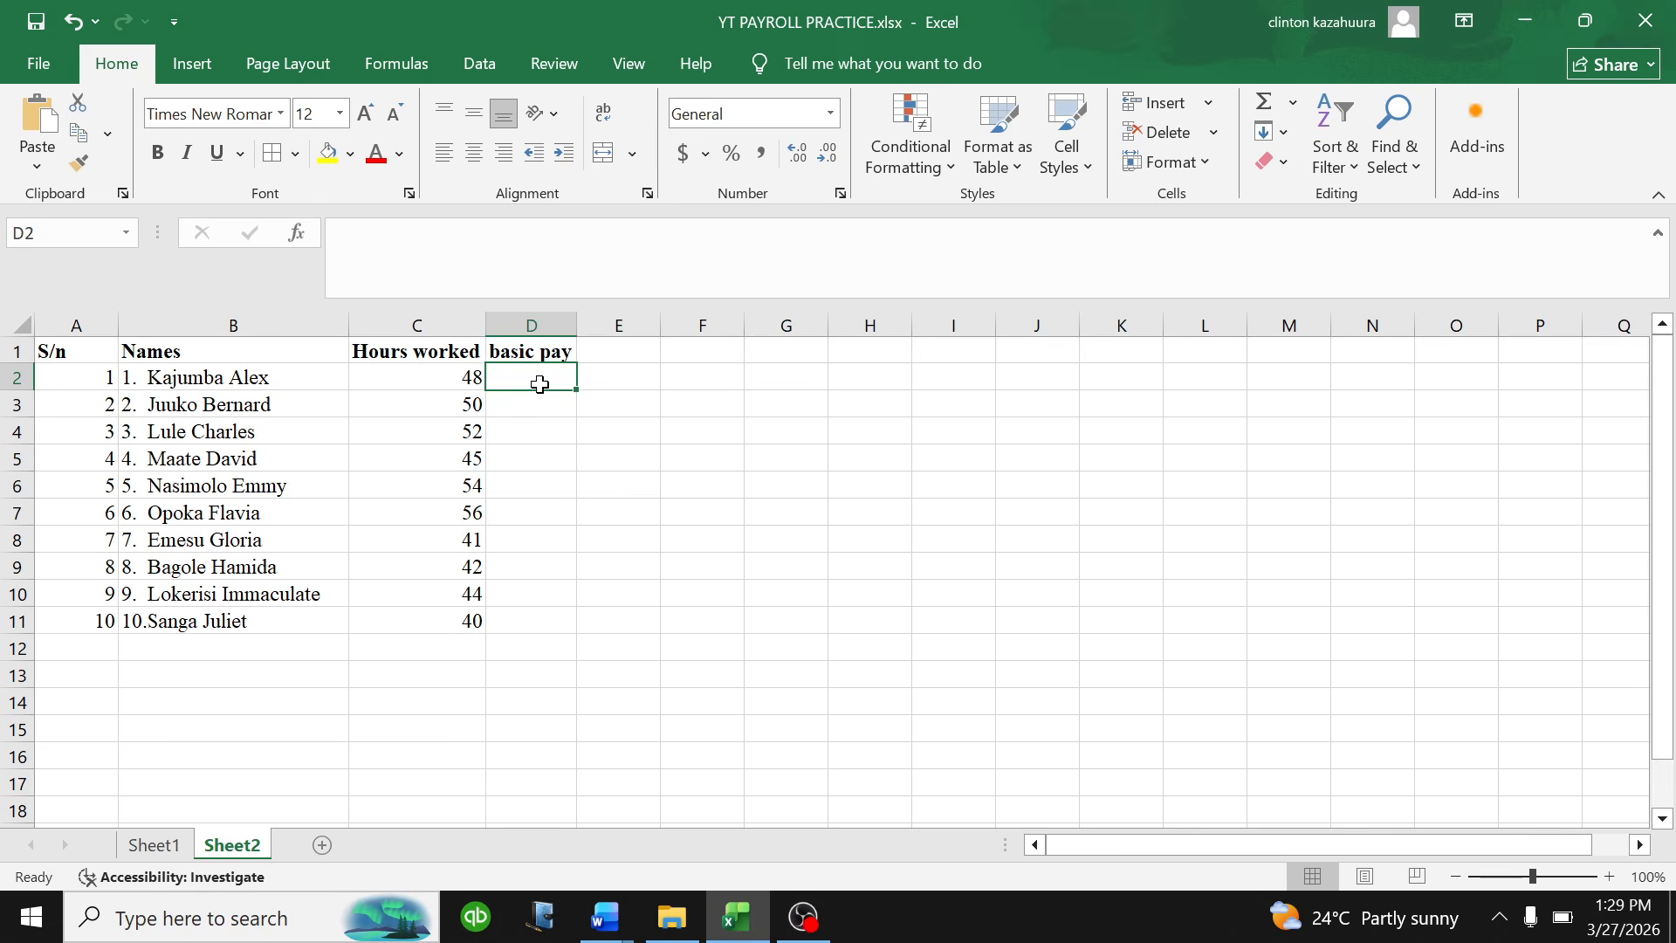
# - Begin the basic pay formula in D2 with an IF test that returns 0 when C2 is below 40
pyautogui.write('=')
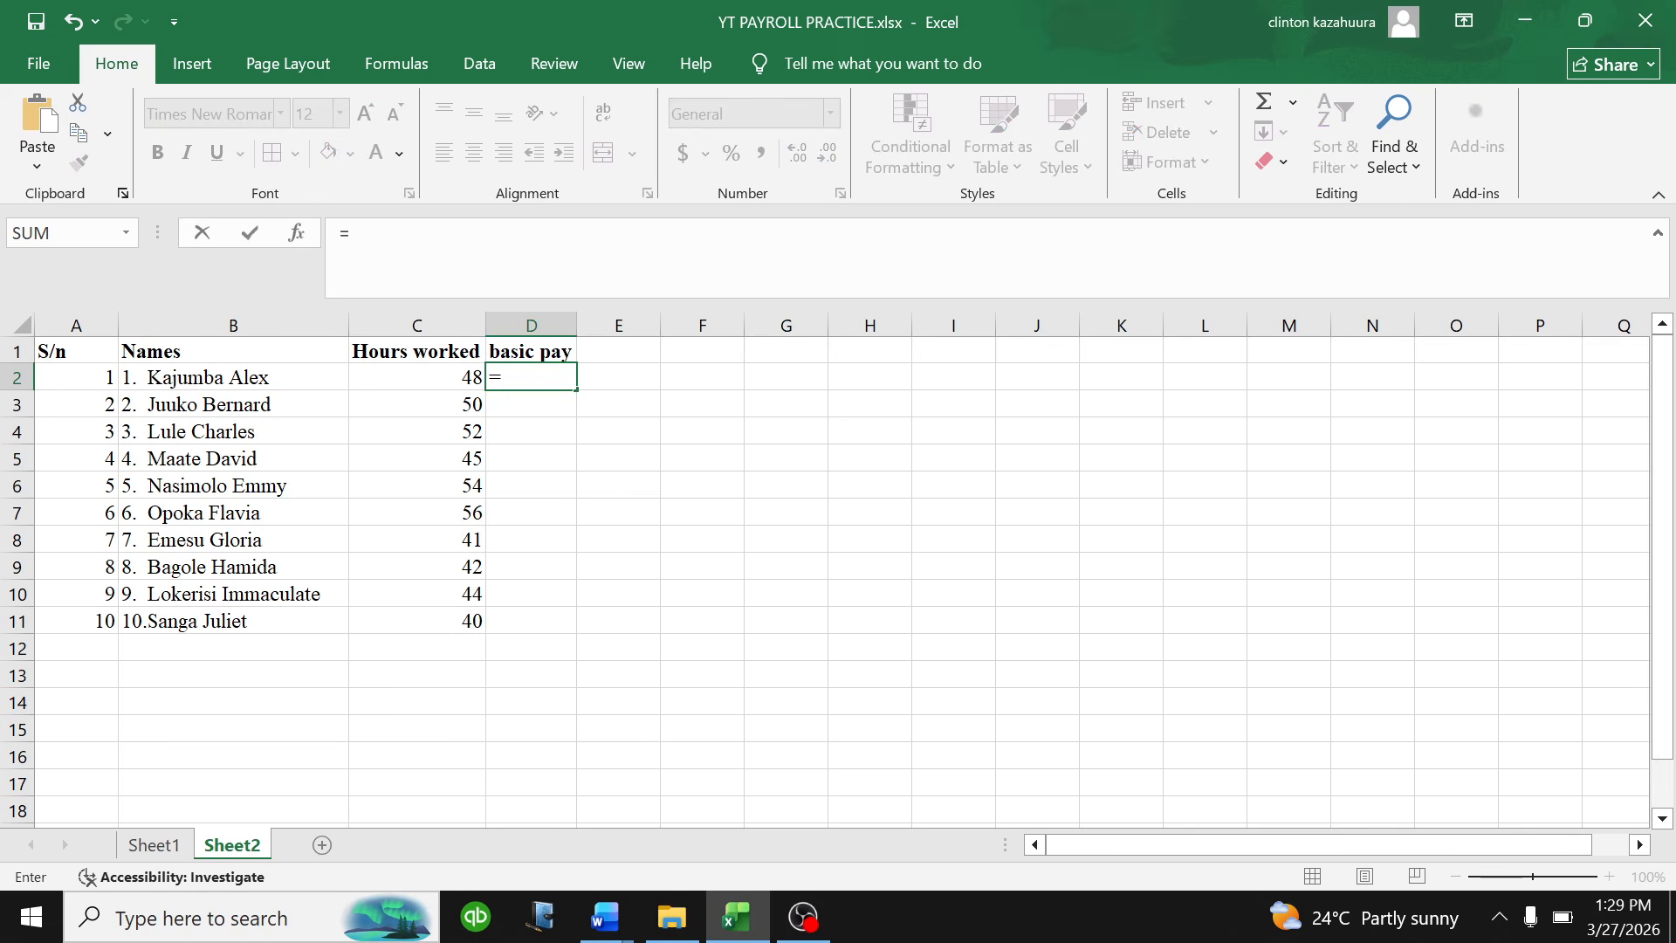
pyautogui.write('if(')
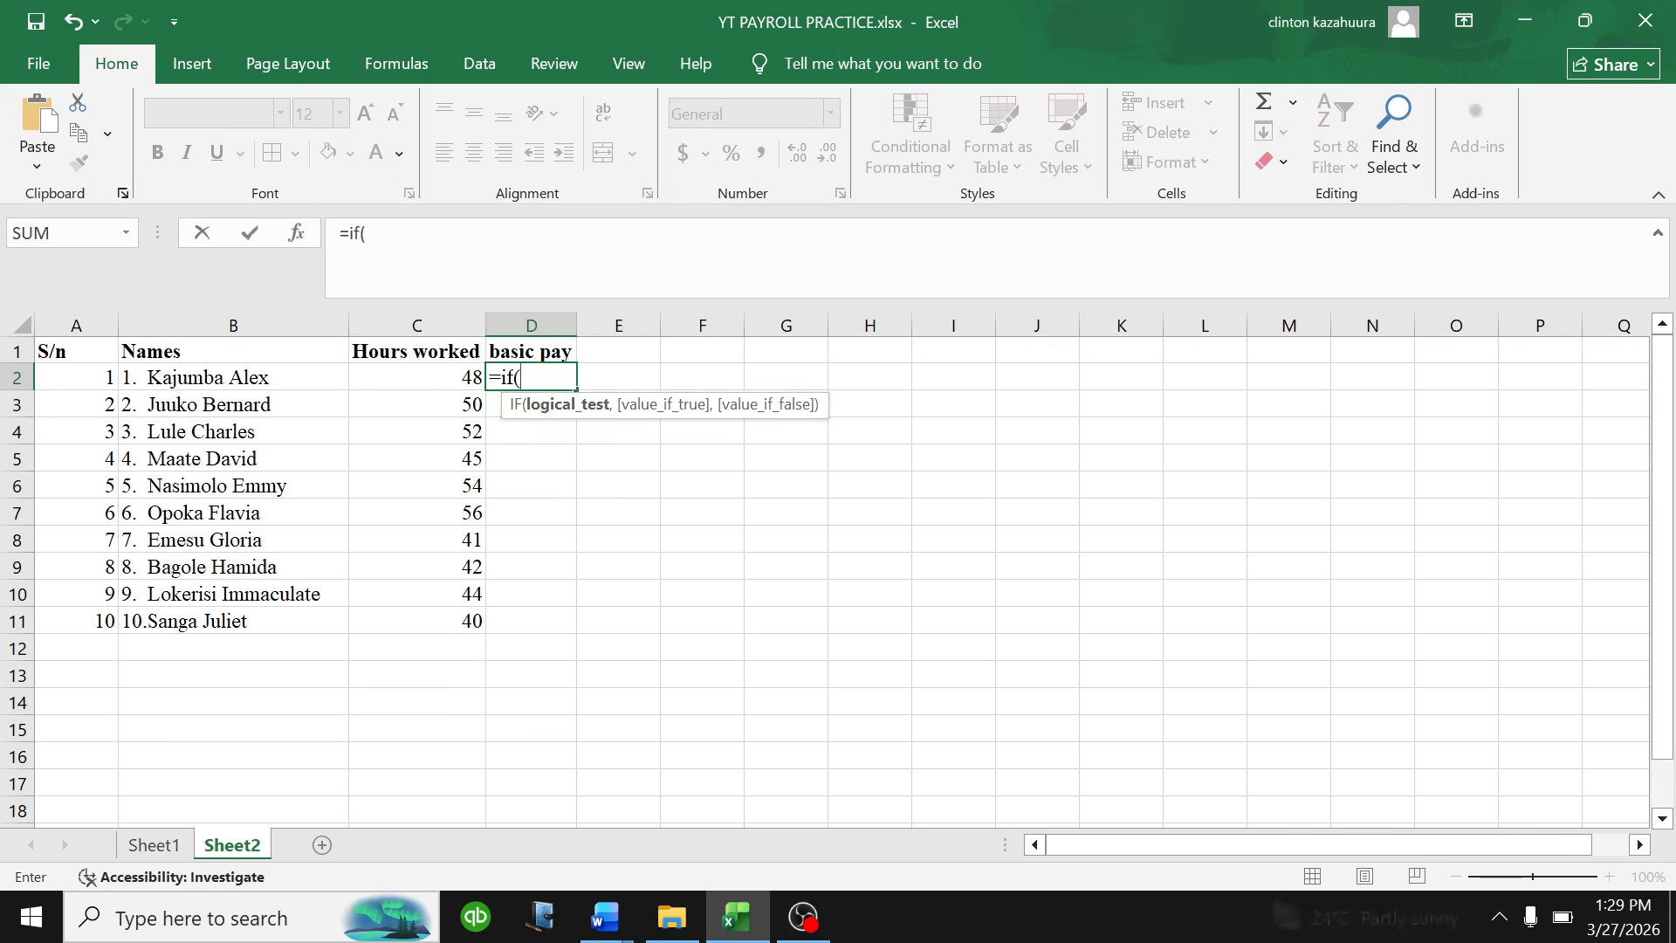
pyautogui.press('BackSpace')
pyautogui.press('BackSpace')
pyautogui.press('BackSpace')
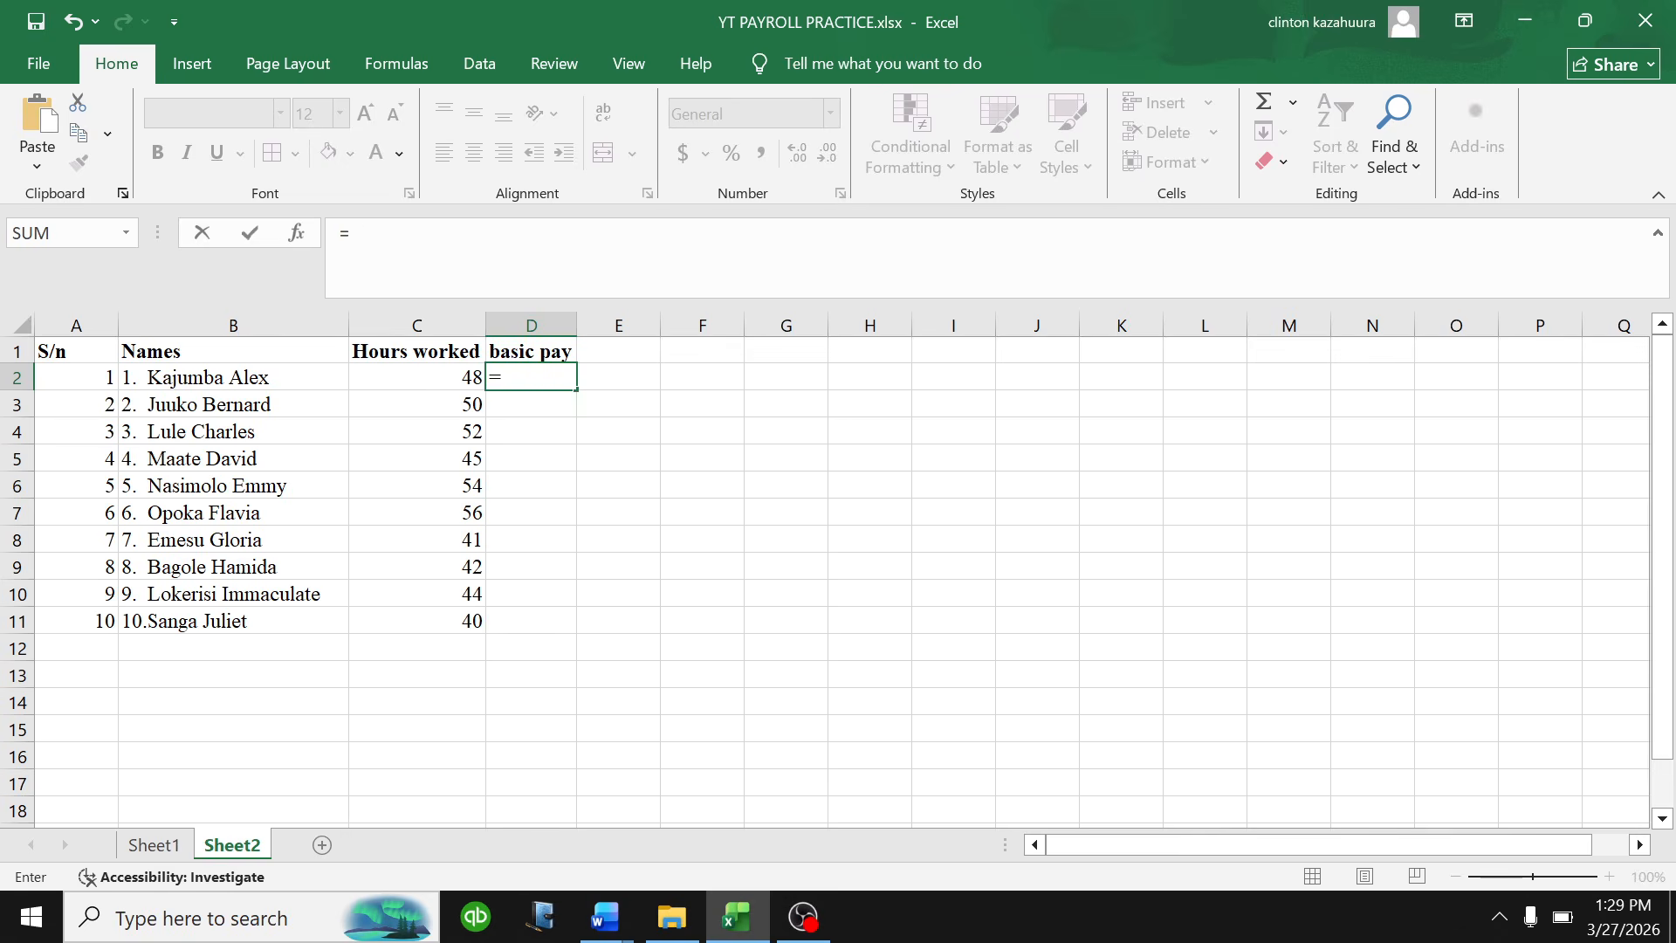
pyautogui.write('IF(')
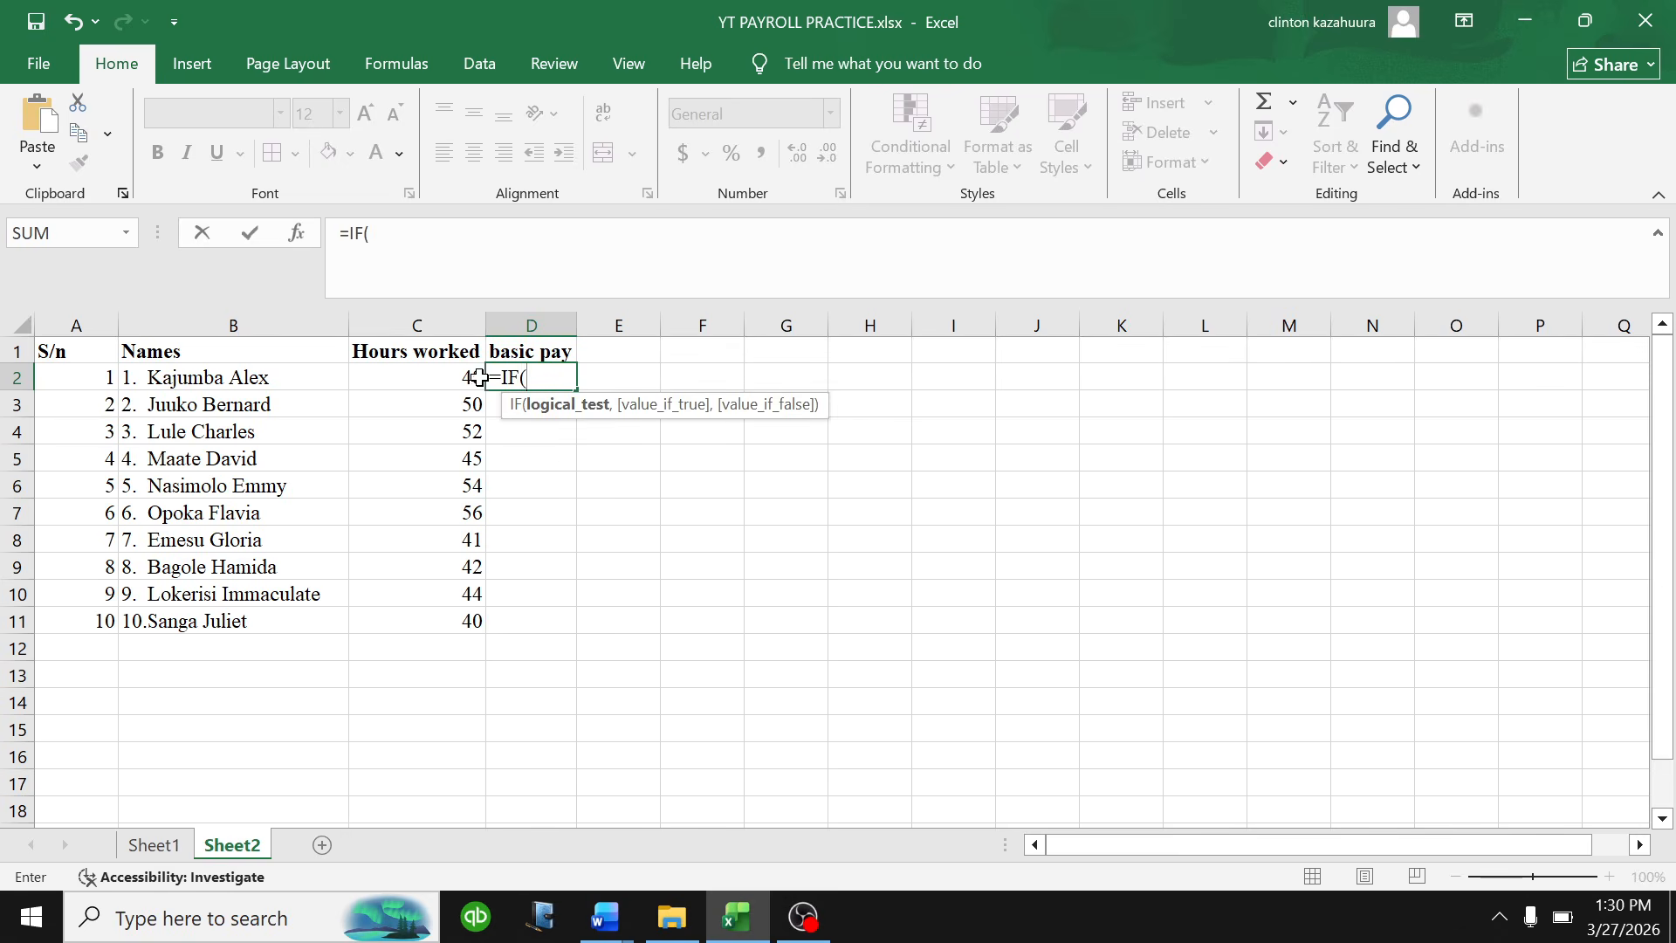
pyautogui.click(453, 380)
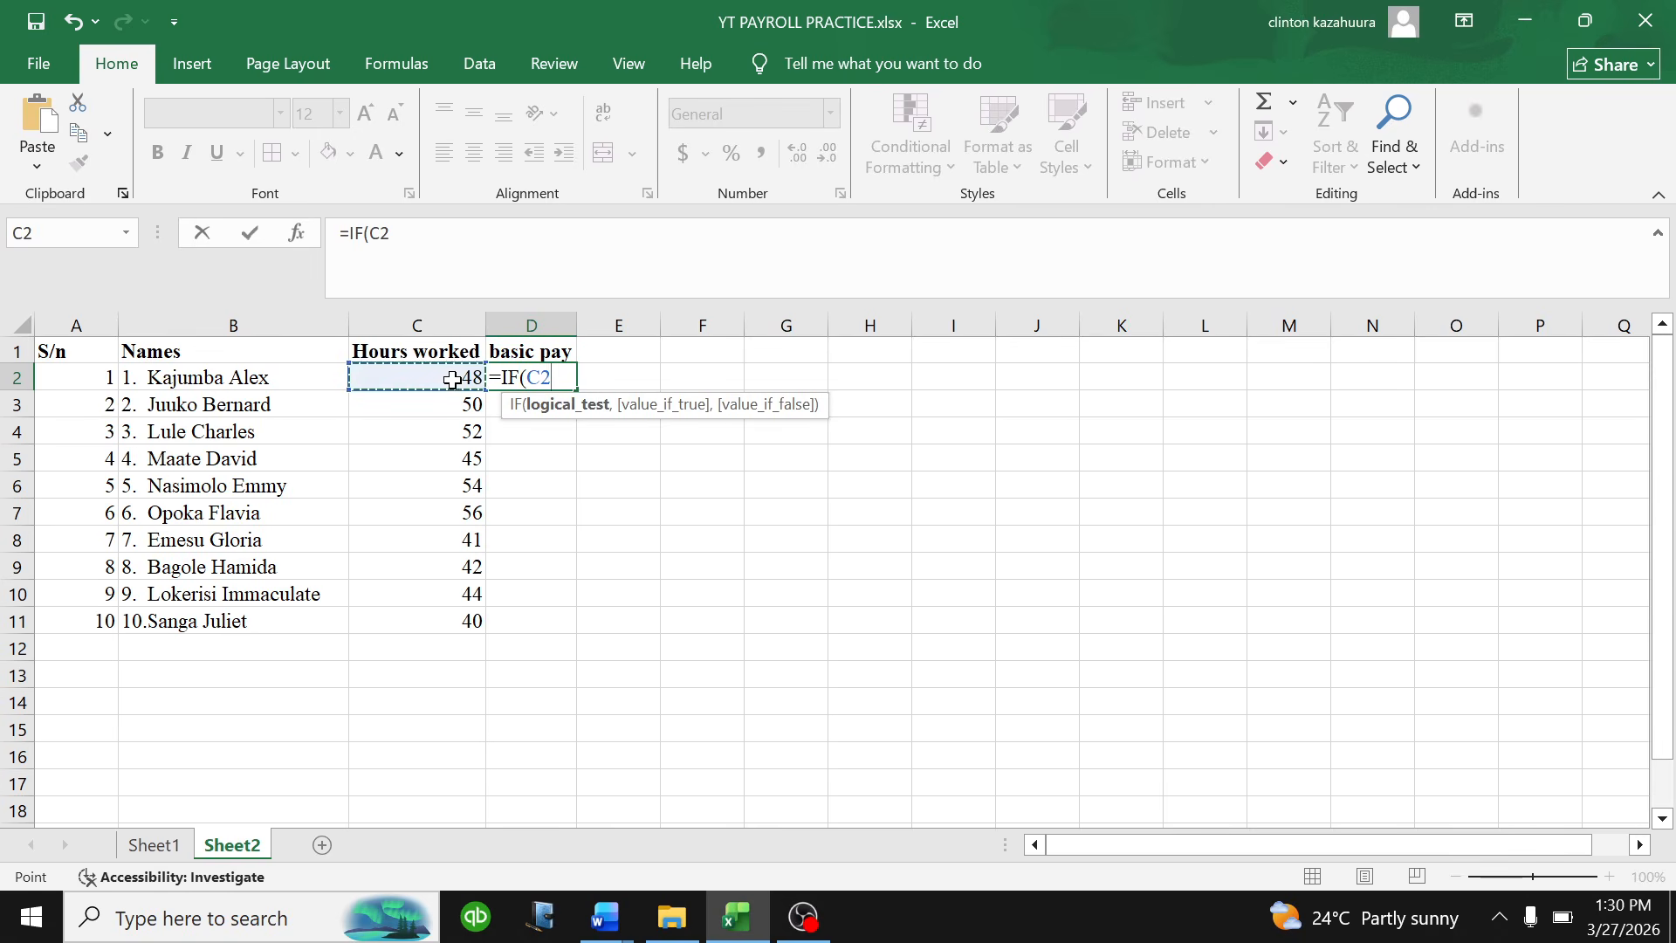
pyautogui.write('<40,')
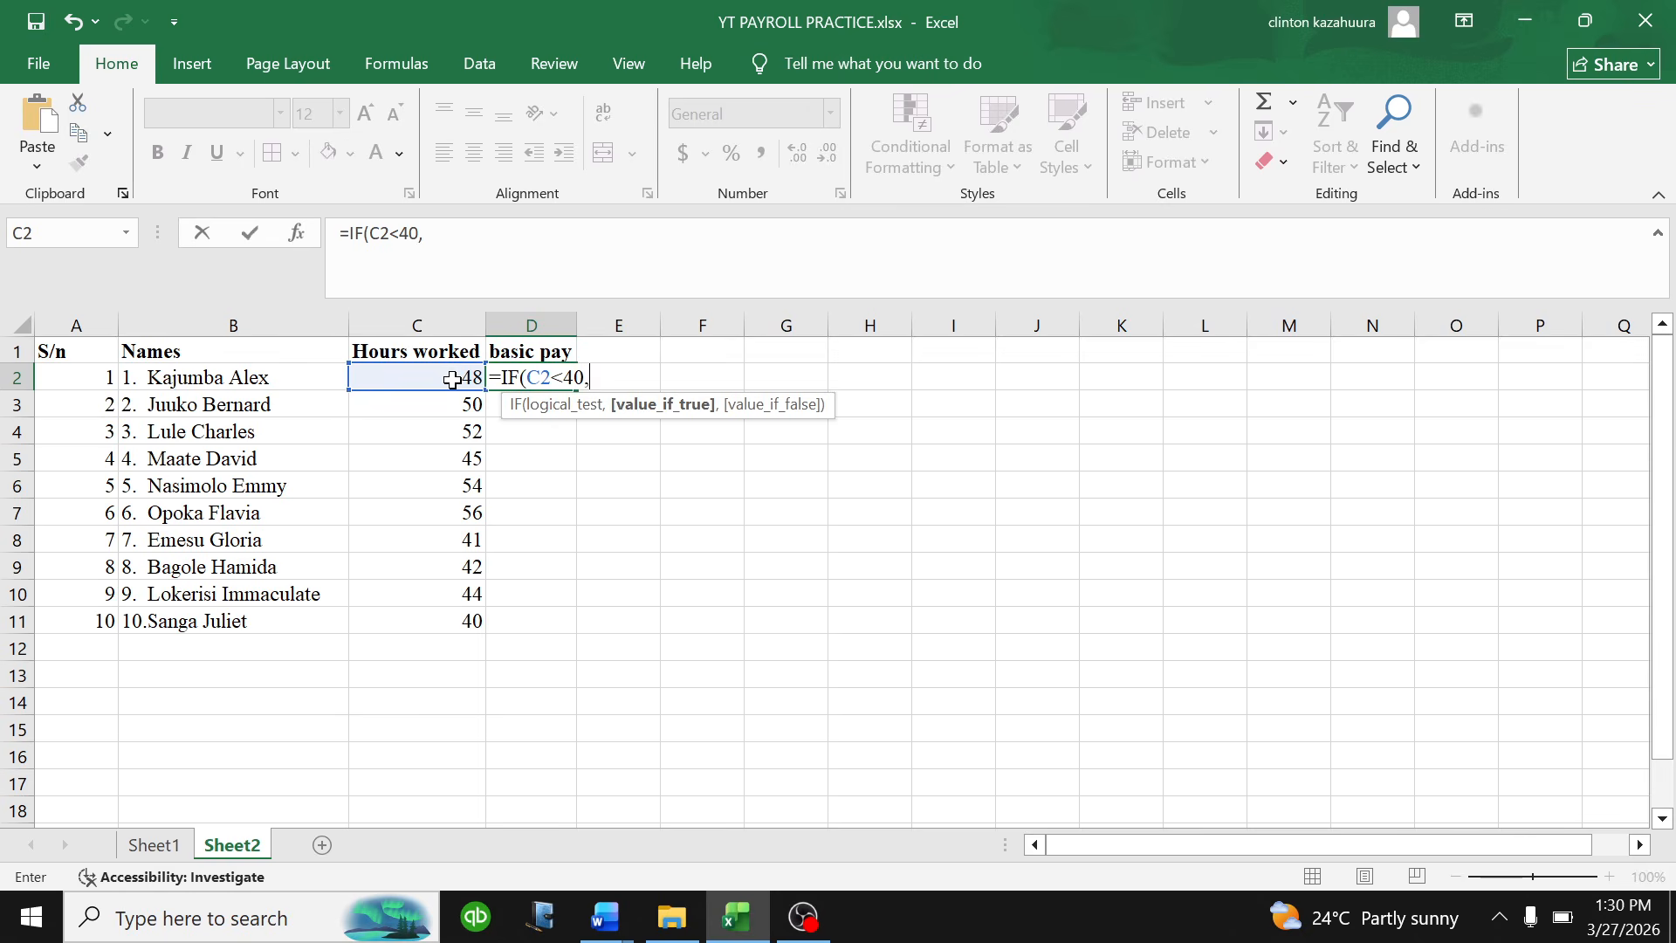
pyautogui.write('0')
pyautogui.write(',')
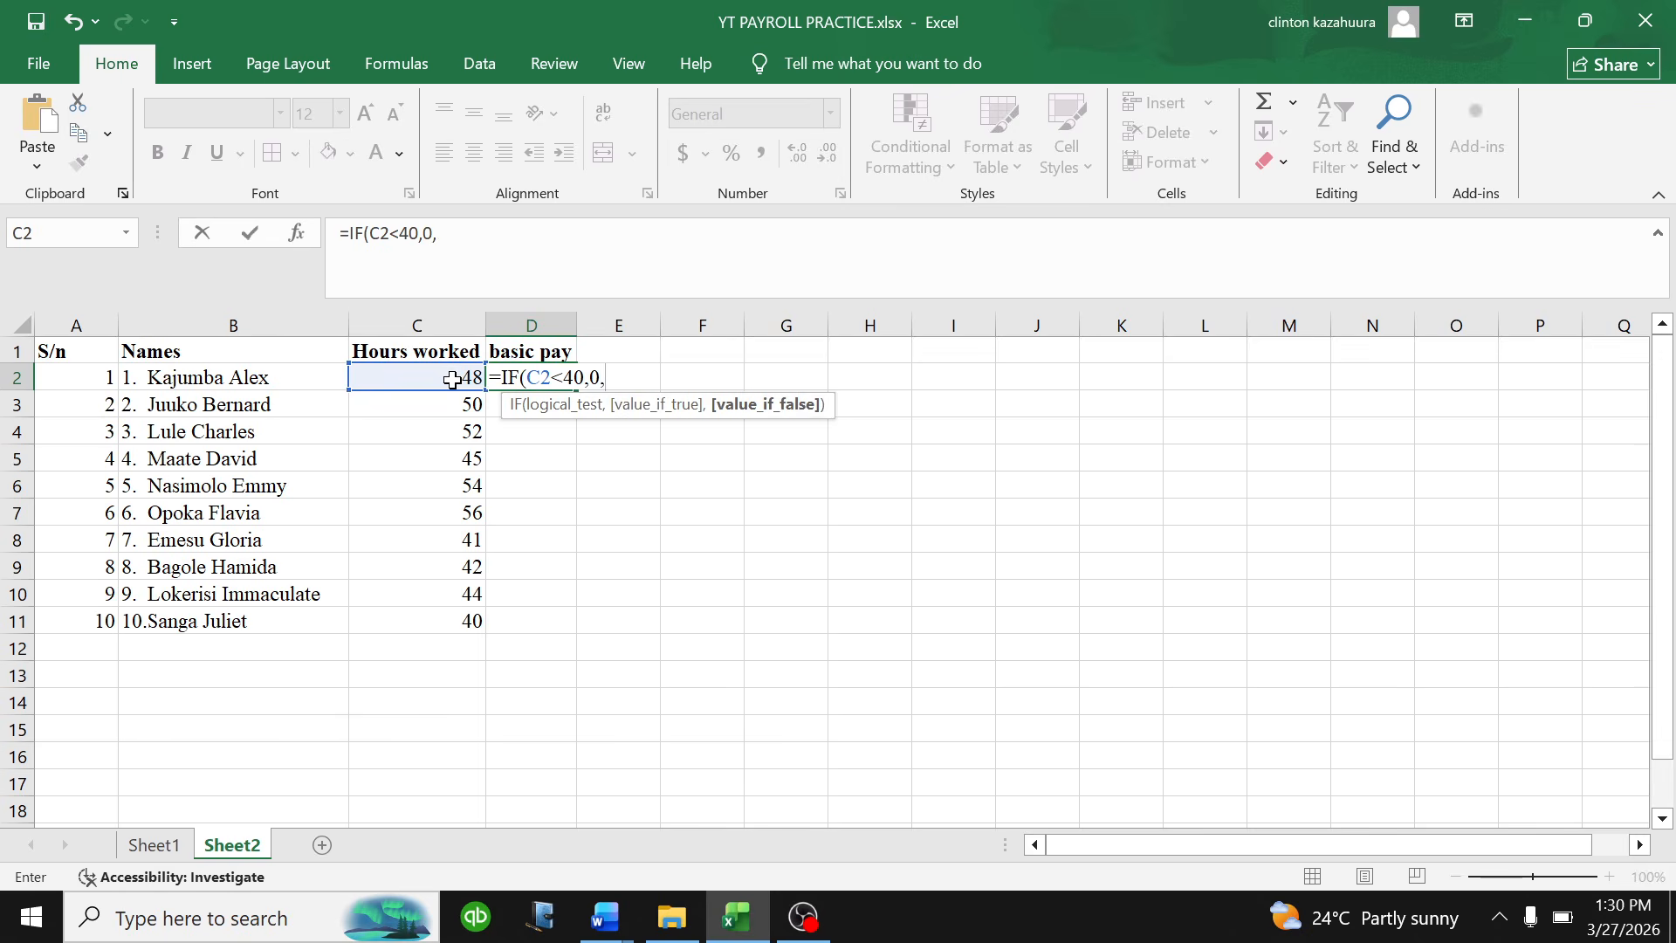
# - Complete D2's formula with a nested IF that returns 10000*40 when C2 is at least 40
pyautogui.write('IF')
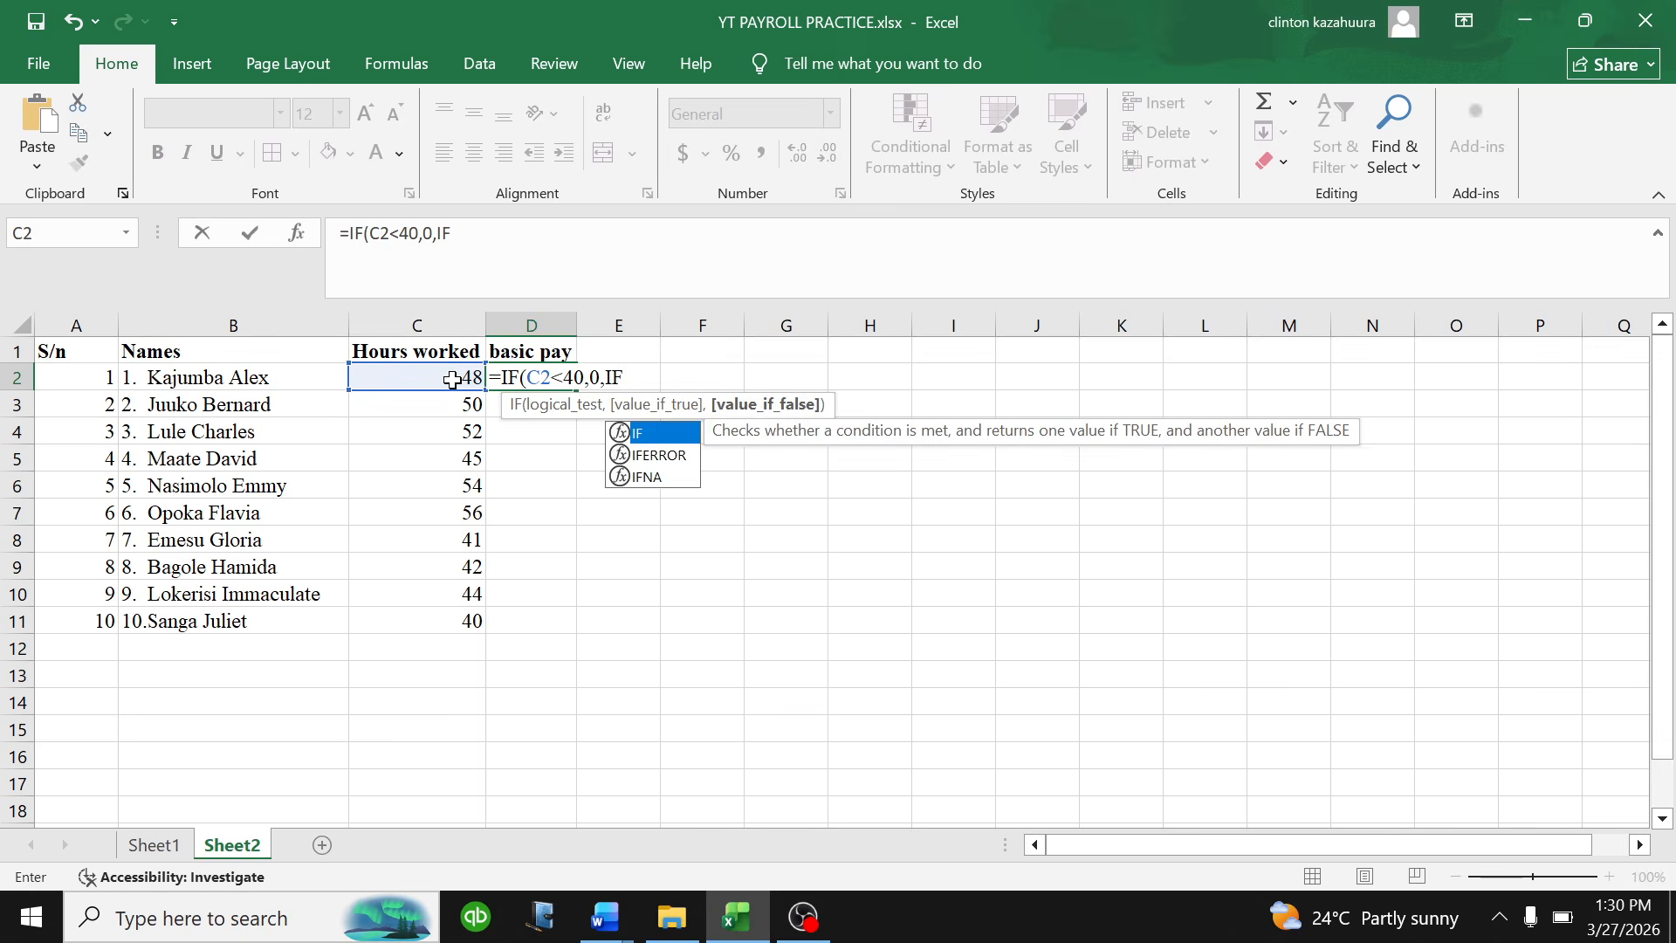
pyautogui.write('(')
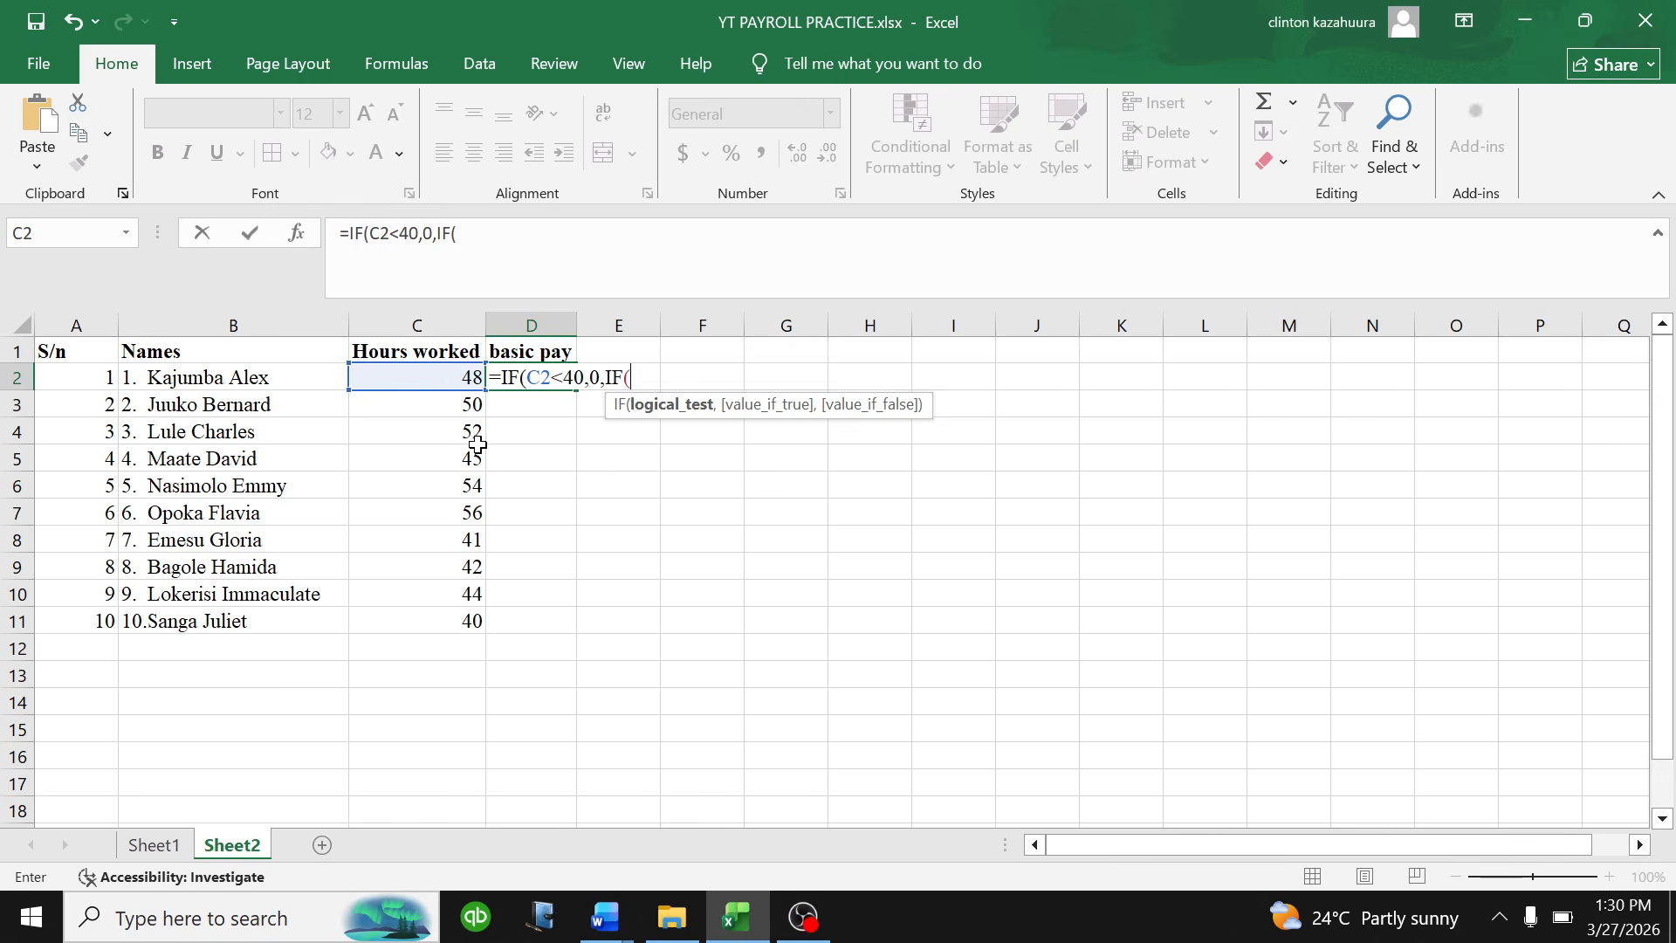
pyautogui.click(451, 381)
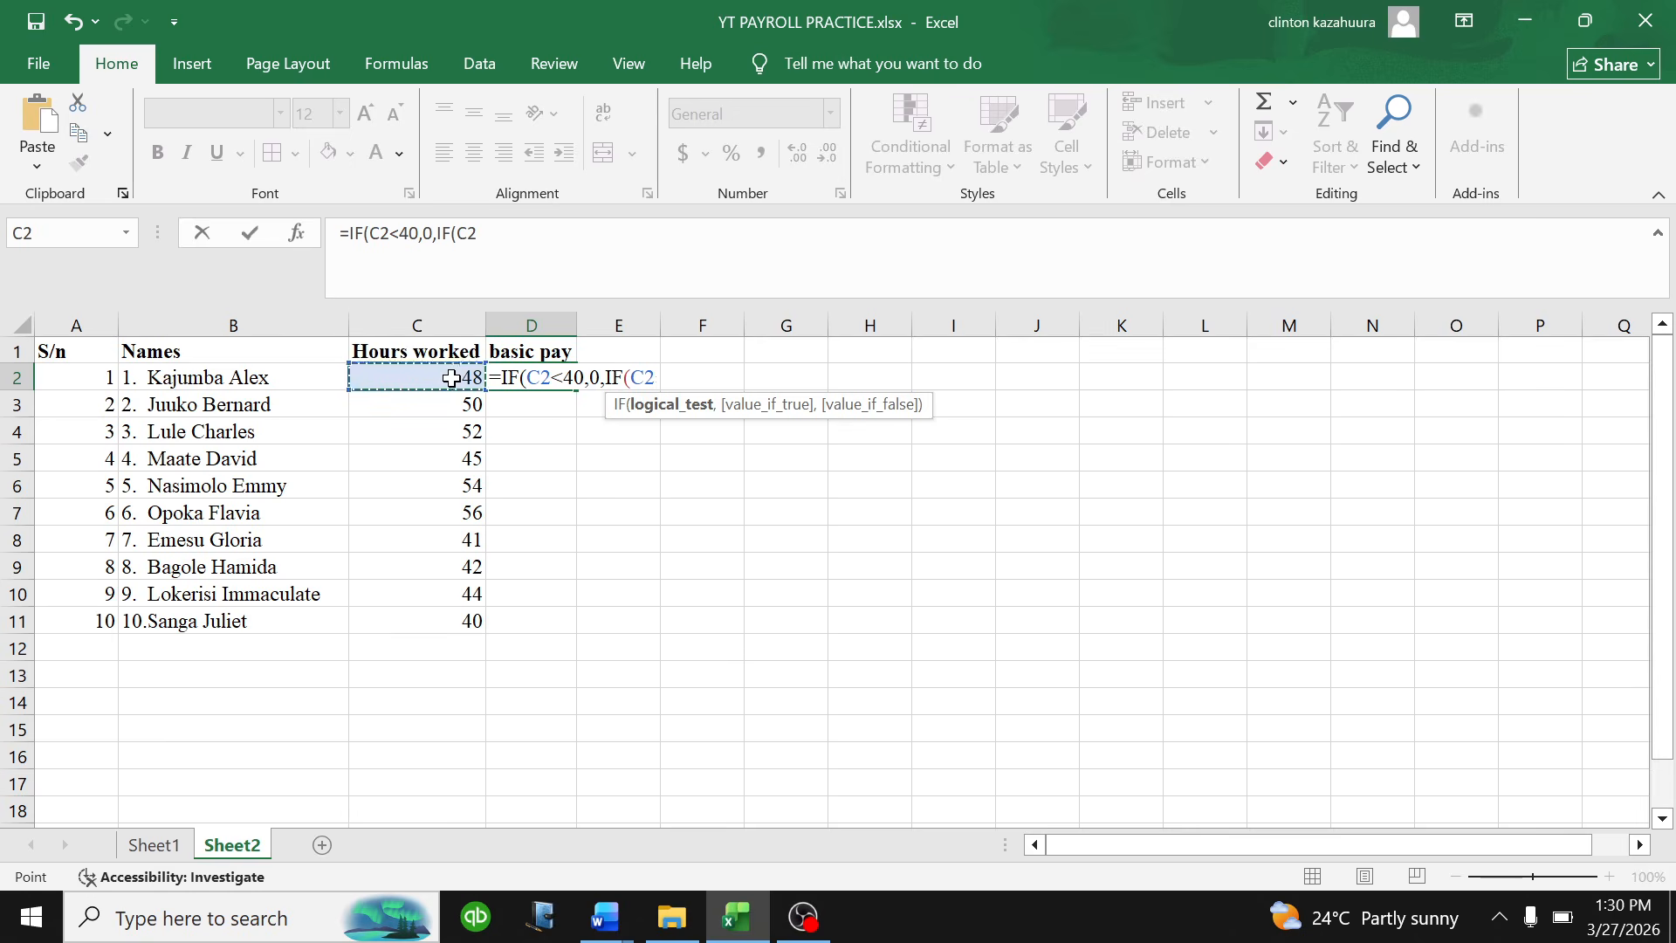
pyautogui.write('>=40')
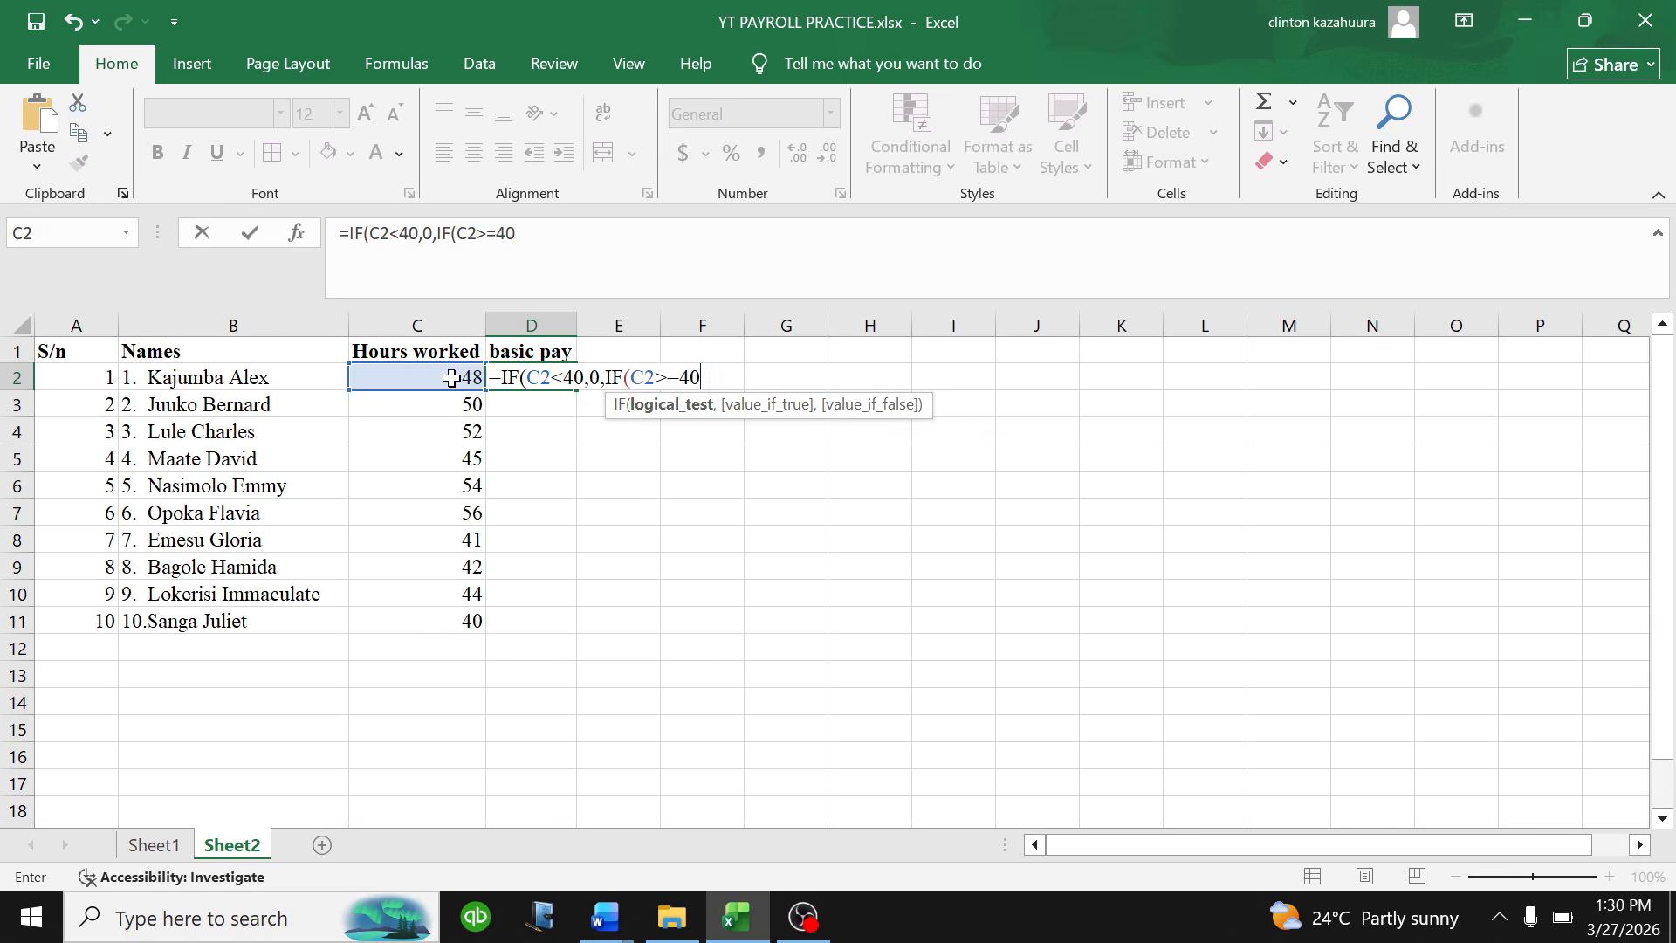
pyautogui.write(',')
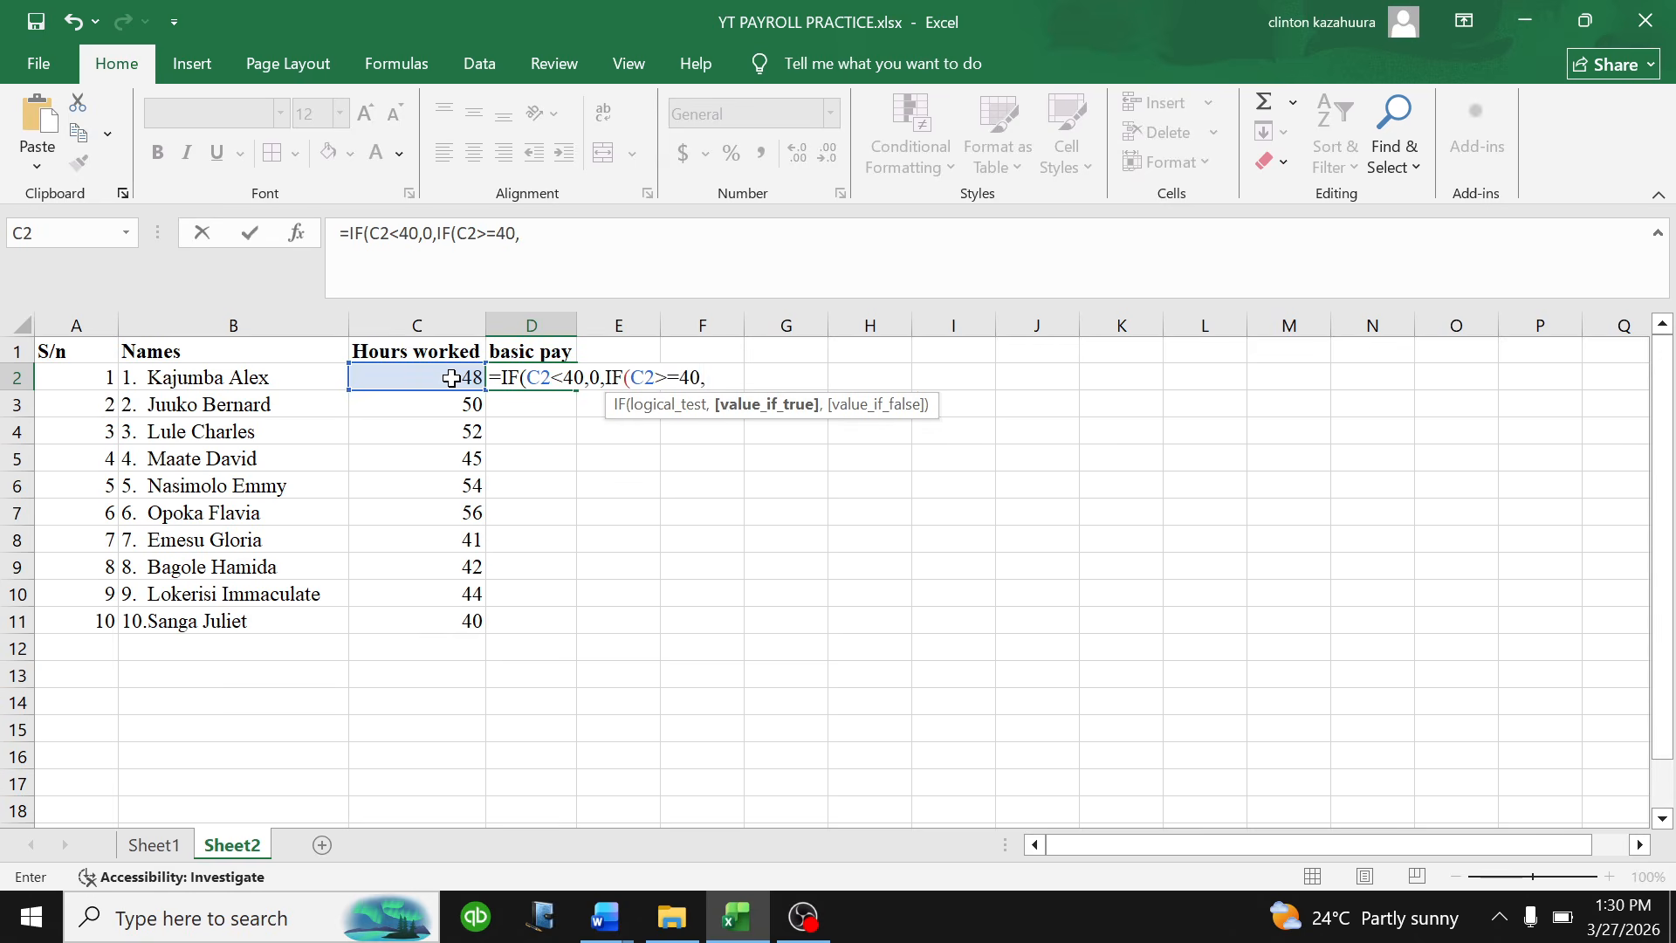
pyautogui.write('10000*40')
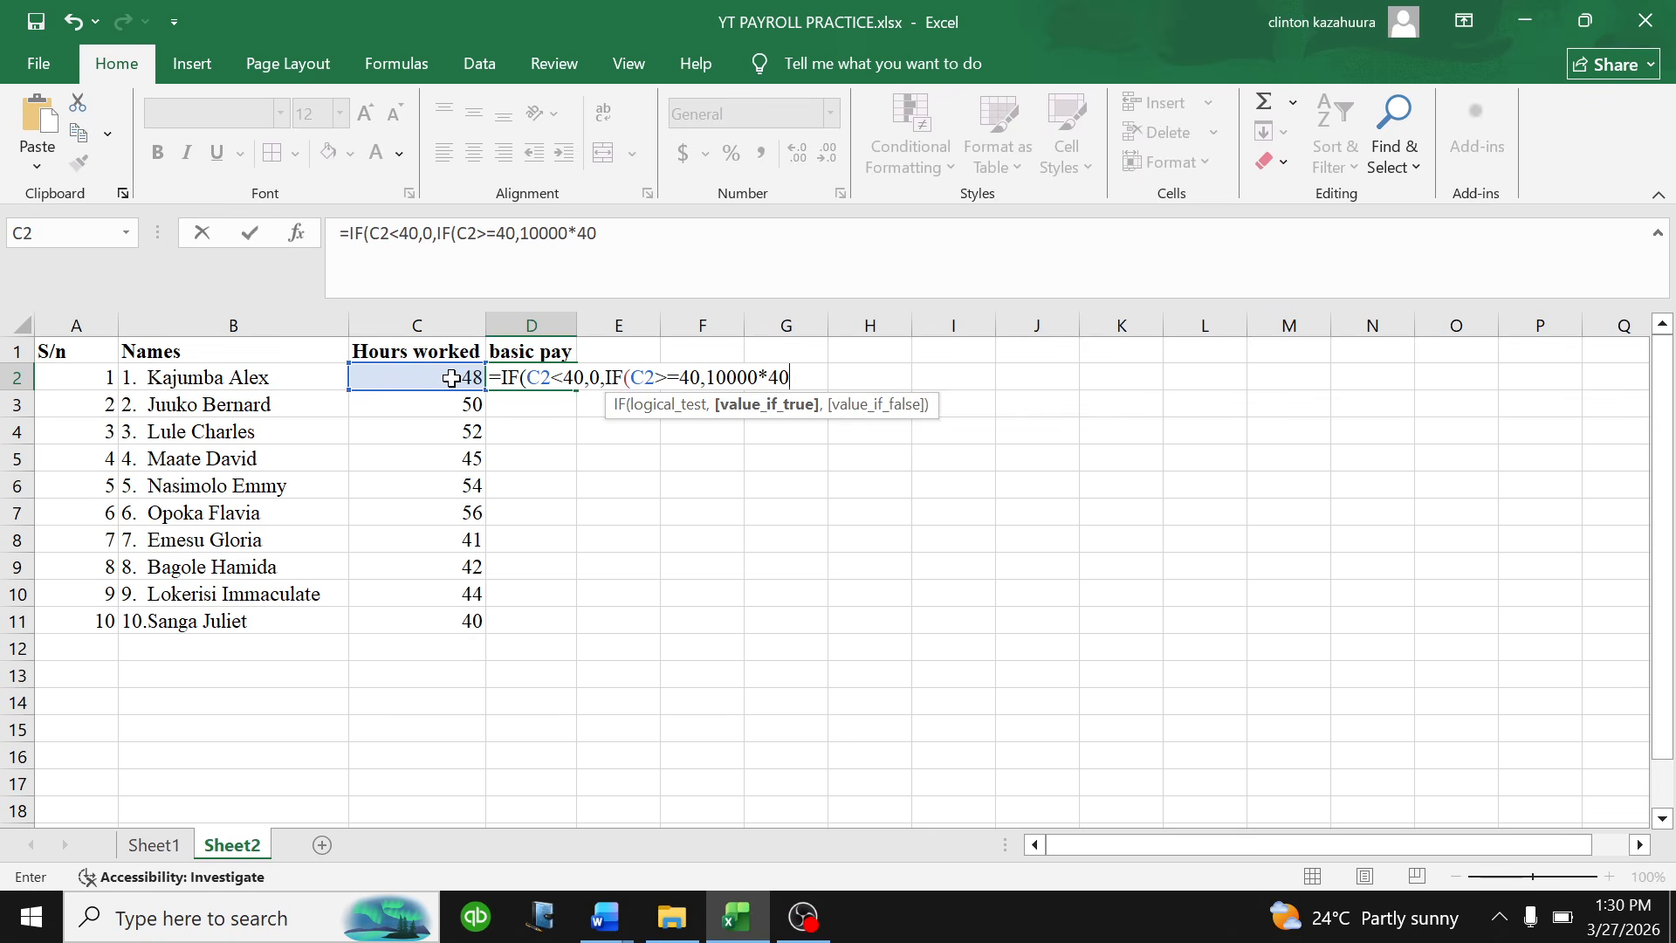
pyautogui.write('))')
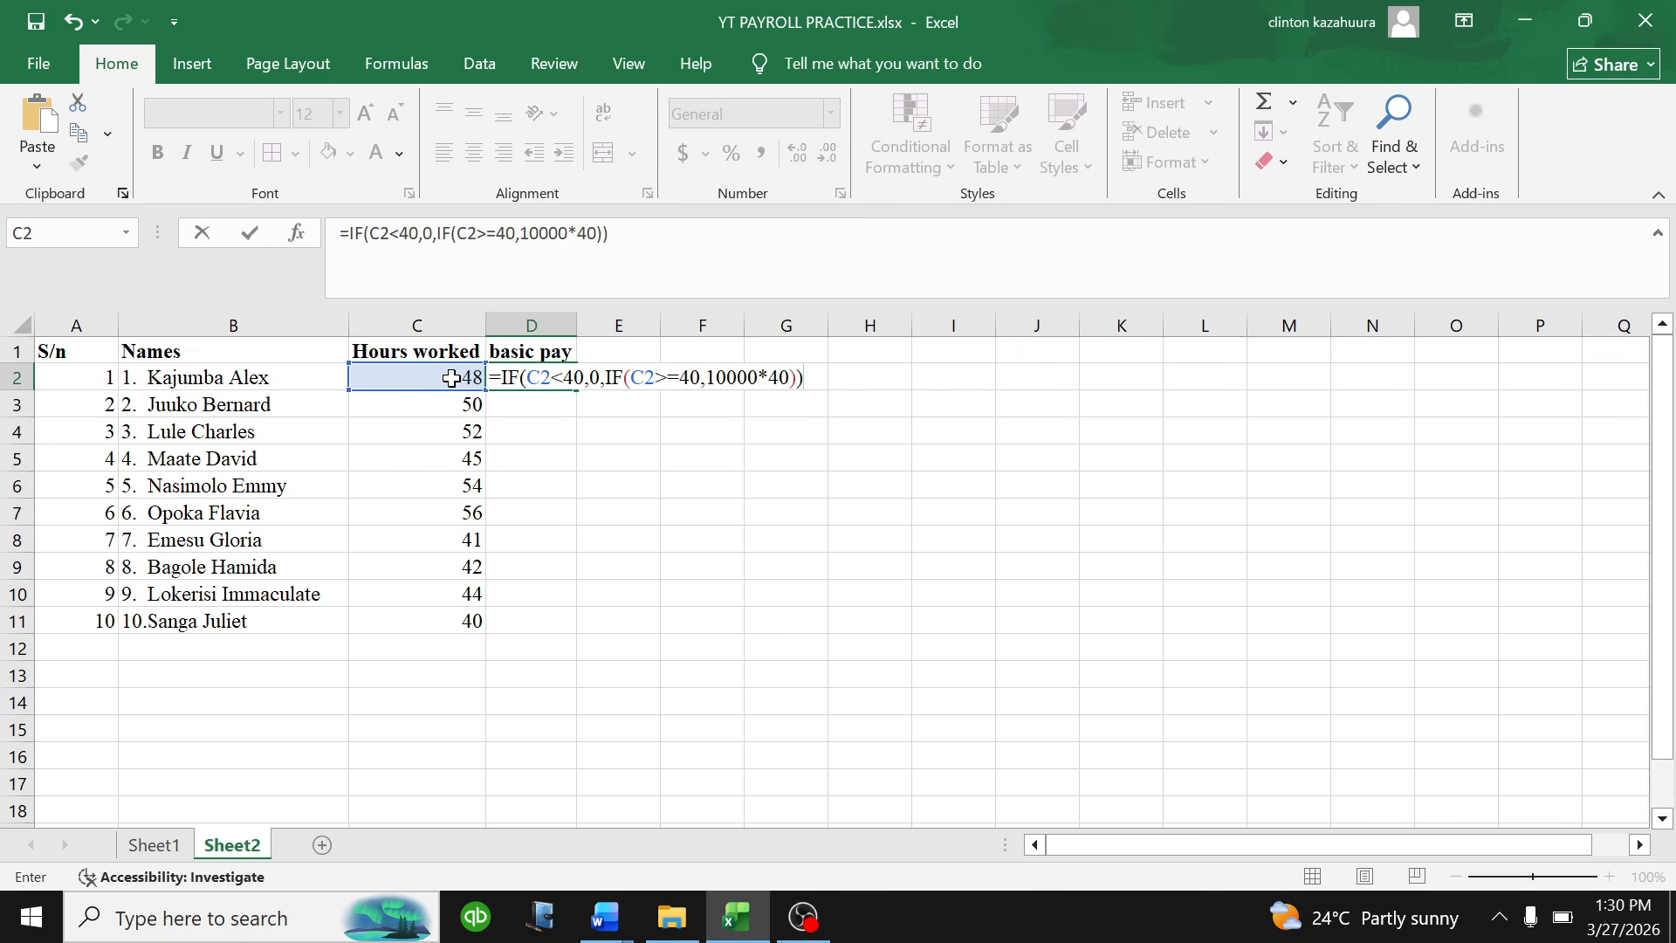
pyautogui.press('Return')
# - Fill the basic pay formula from D2 down to D11 for all employees
pyautogui.click(552, 378)
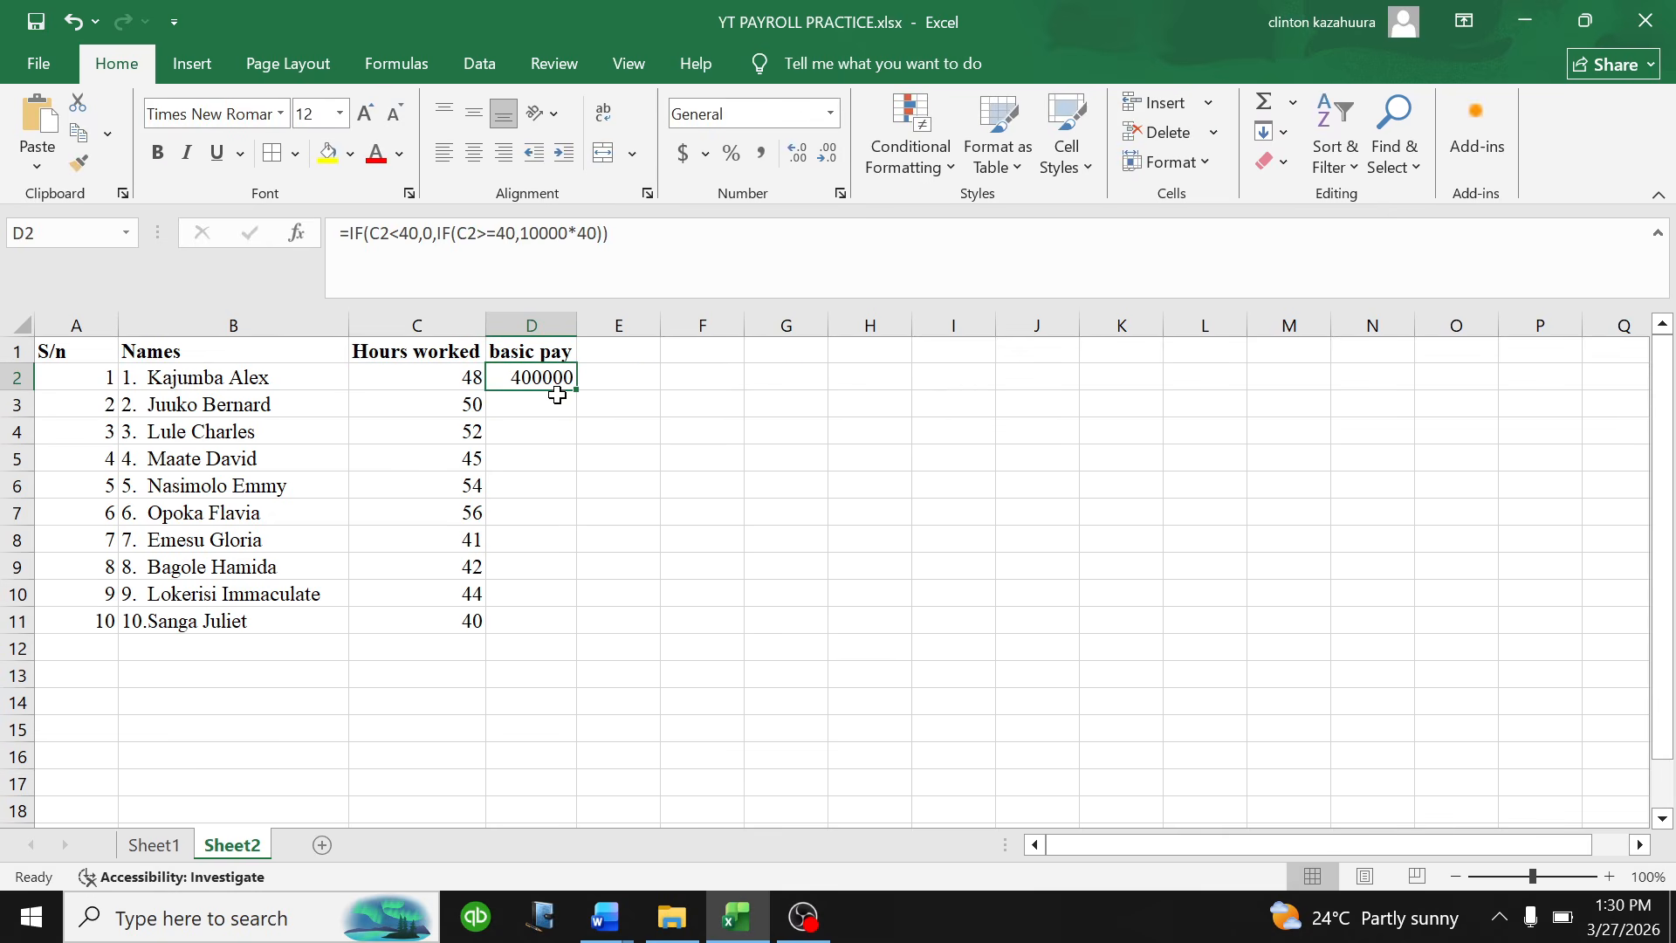
pyautogui.doubleClick(576, 391)
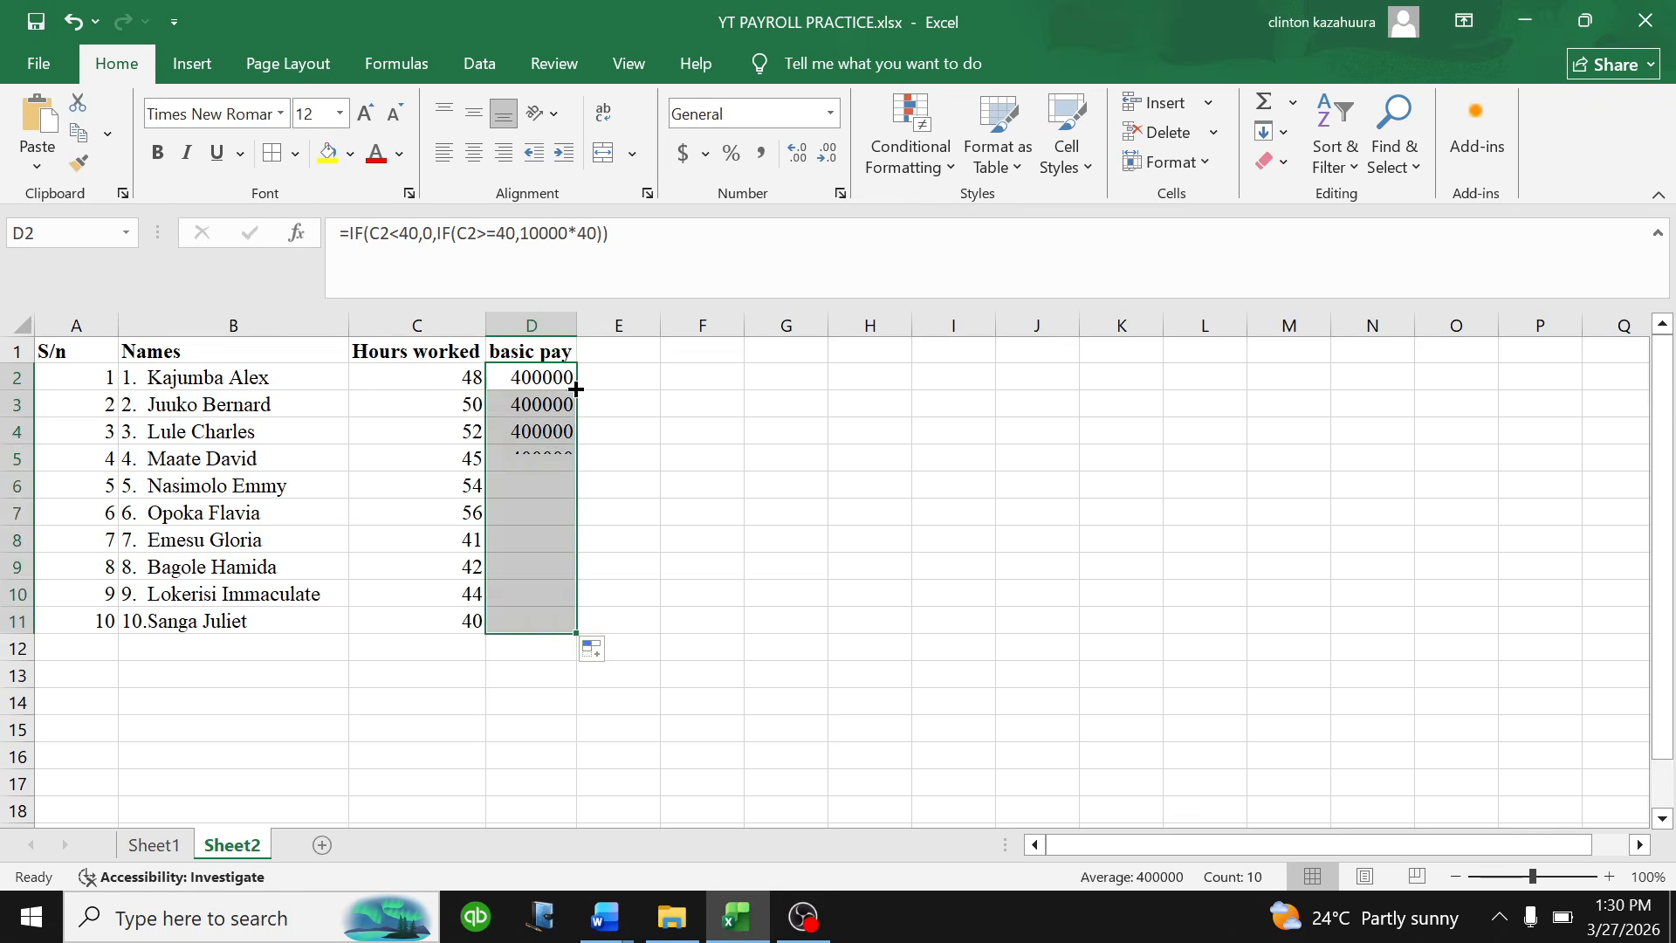
pyautogui.click(548, 621)
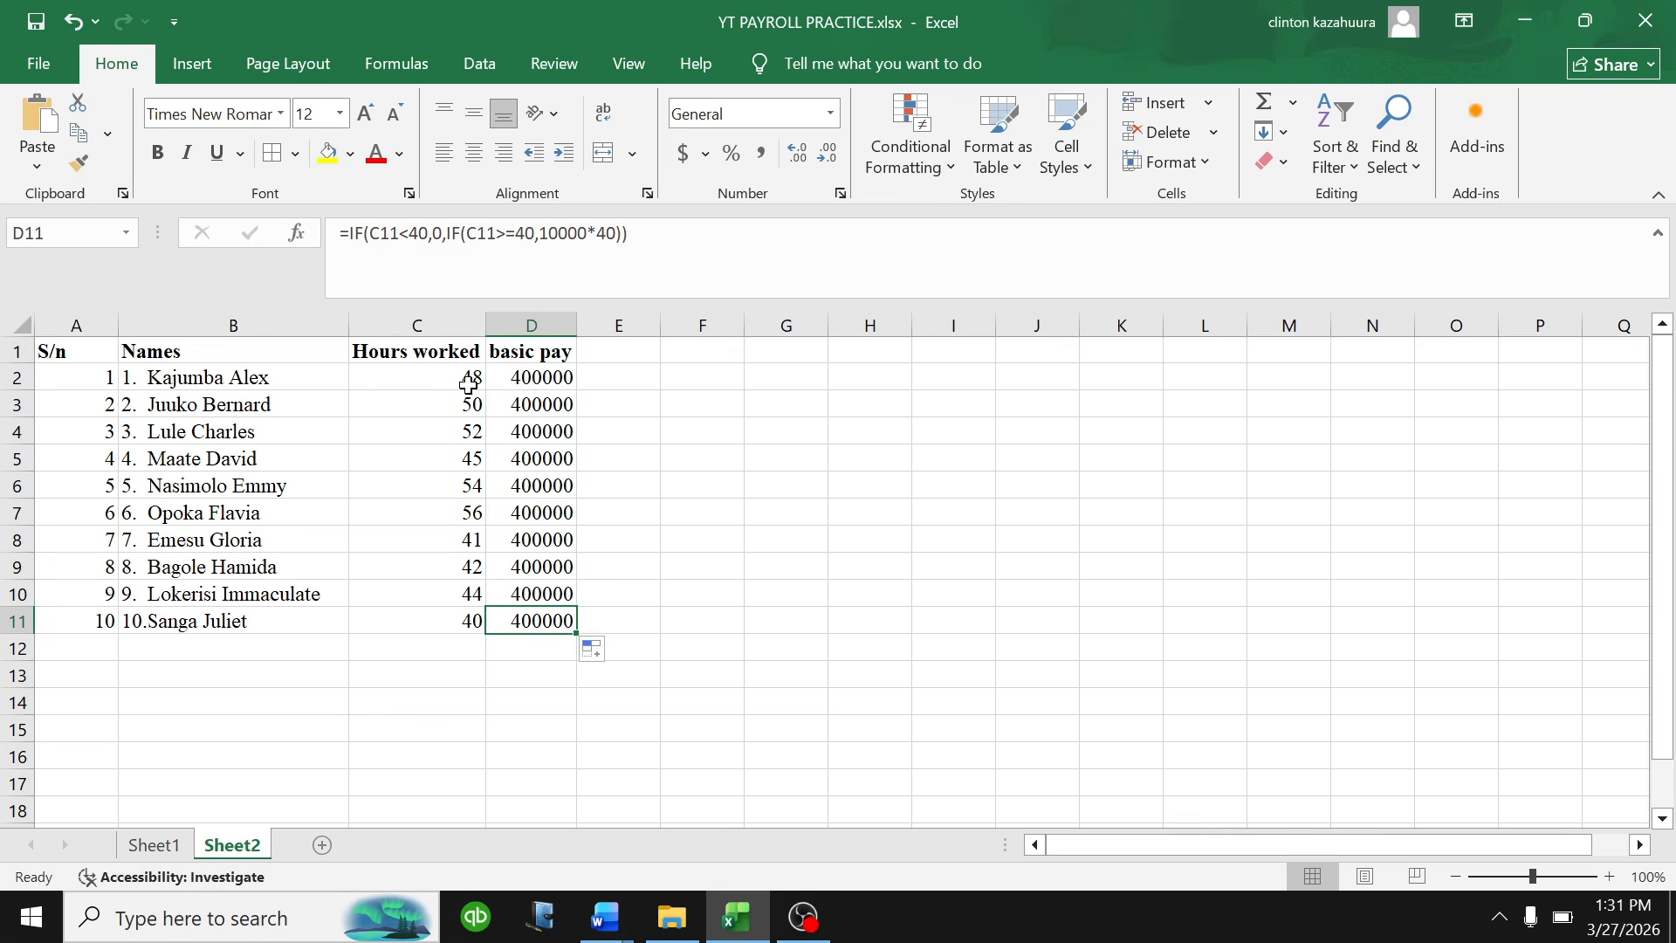
pyautogui.moveTo(532, 377); pyautogui.dragTo(537, 616)
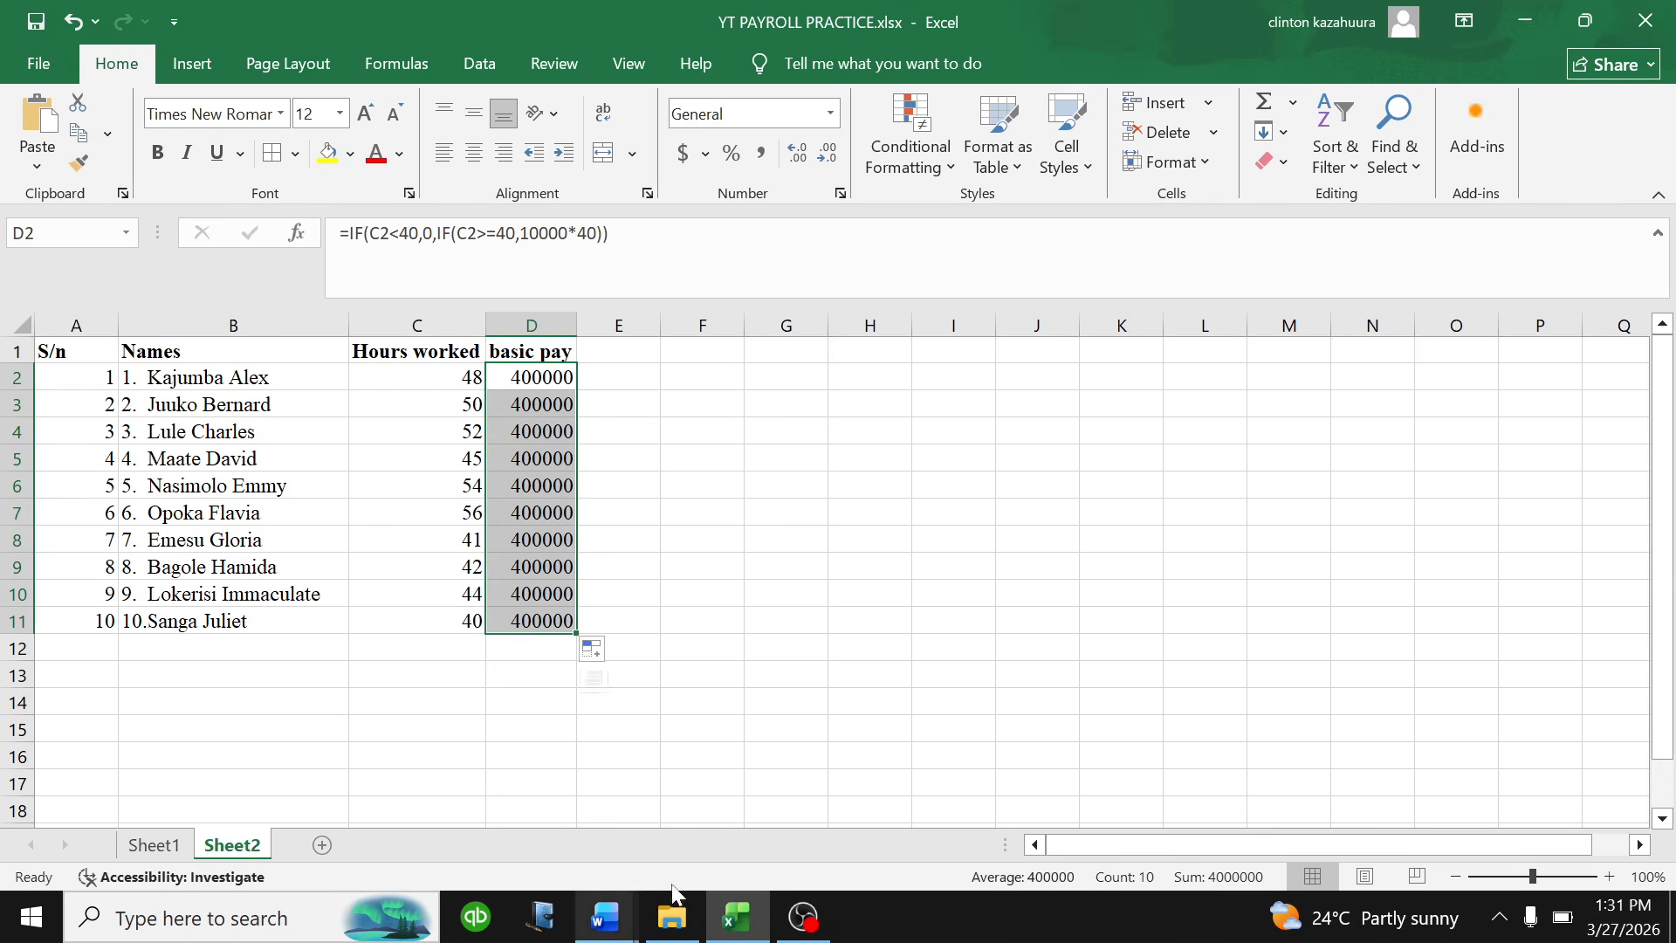
# - Switch to the payroll practice questions in Word and highlight note (c)'s clause on the first 3 overtime hours in yellow
pyautogui.click(622, 918)
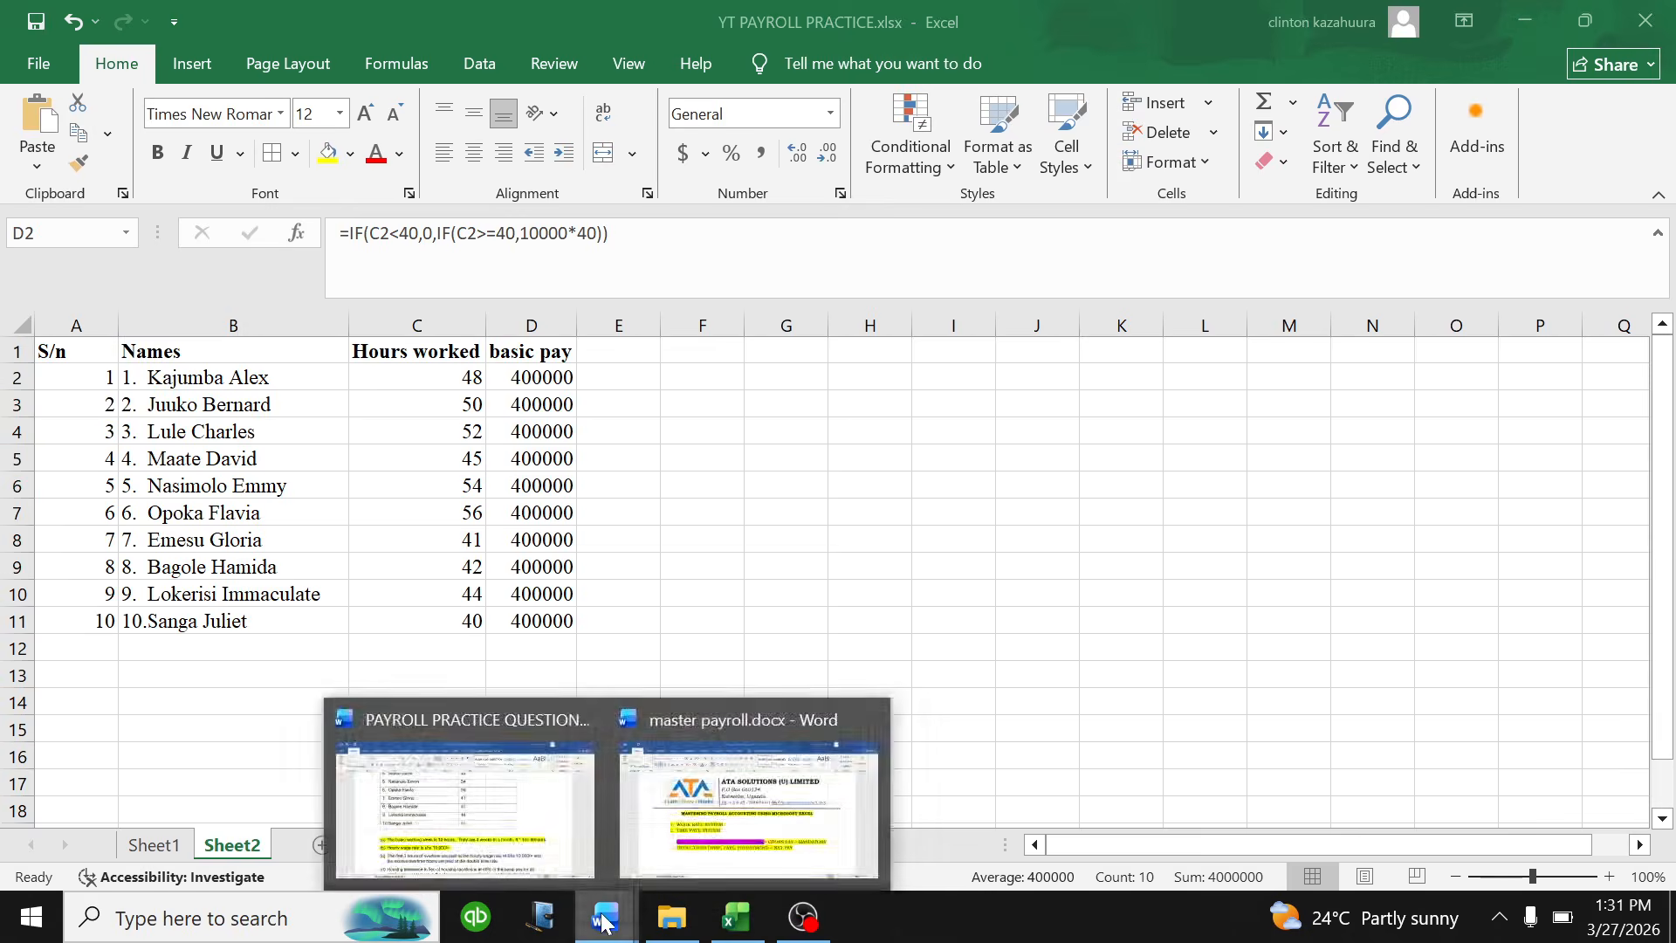
pyautogui.click(445, 772)
pyautogui.scroll(-5, 821, 524)
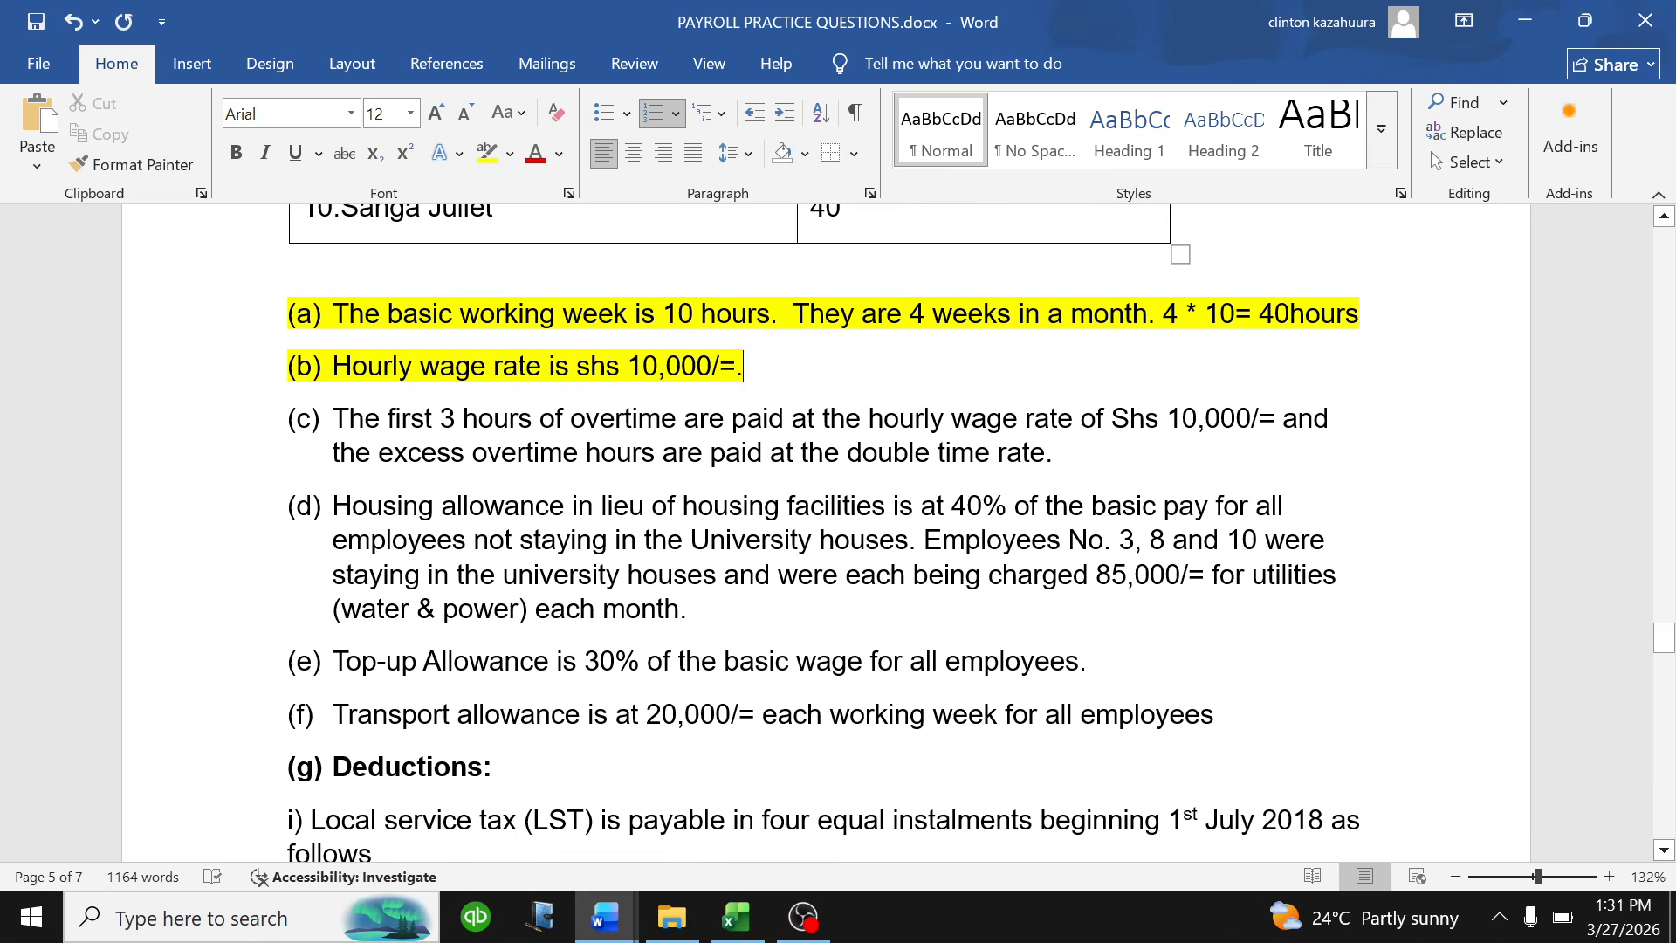
pyautogui.moveTo(1281, 420); pyautogui.dragTo(332, 419)
pyautogui.click(433, 367)
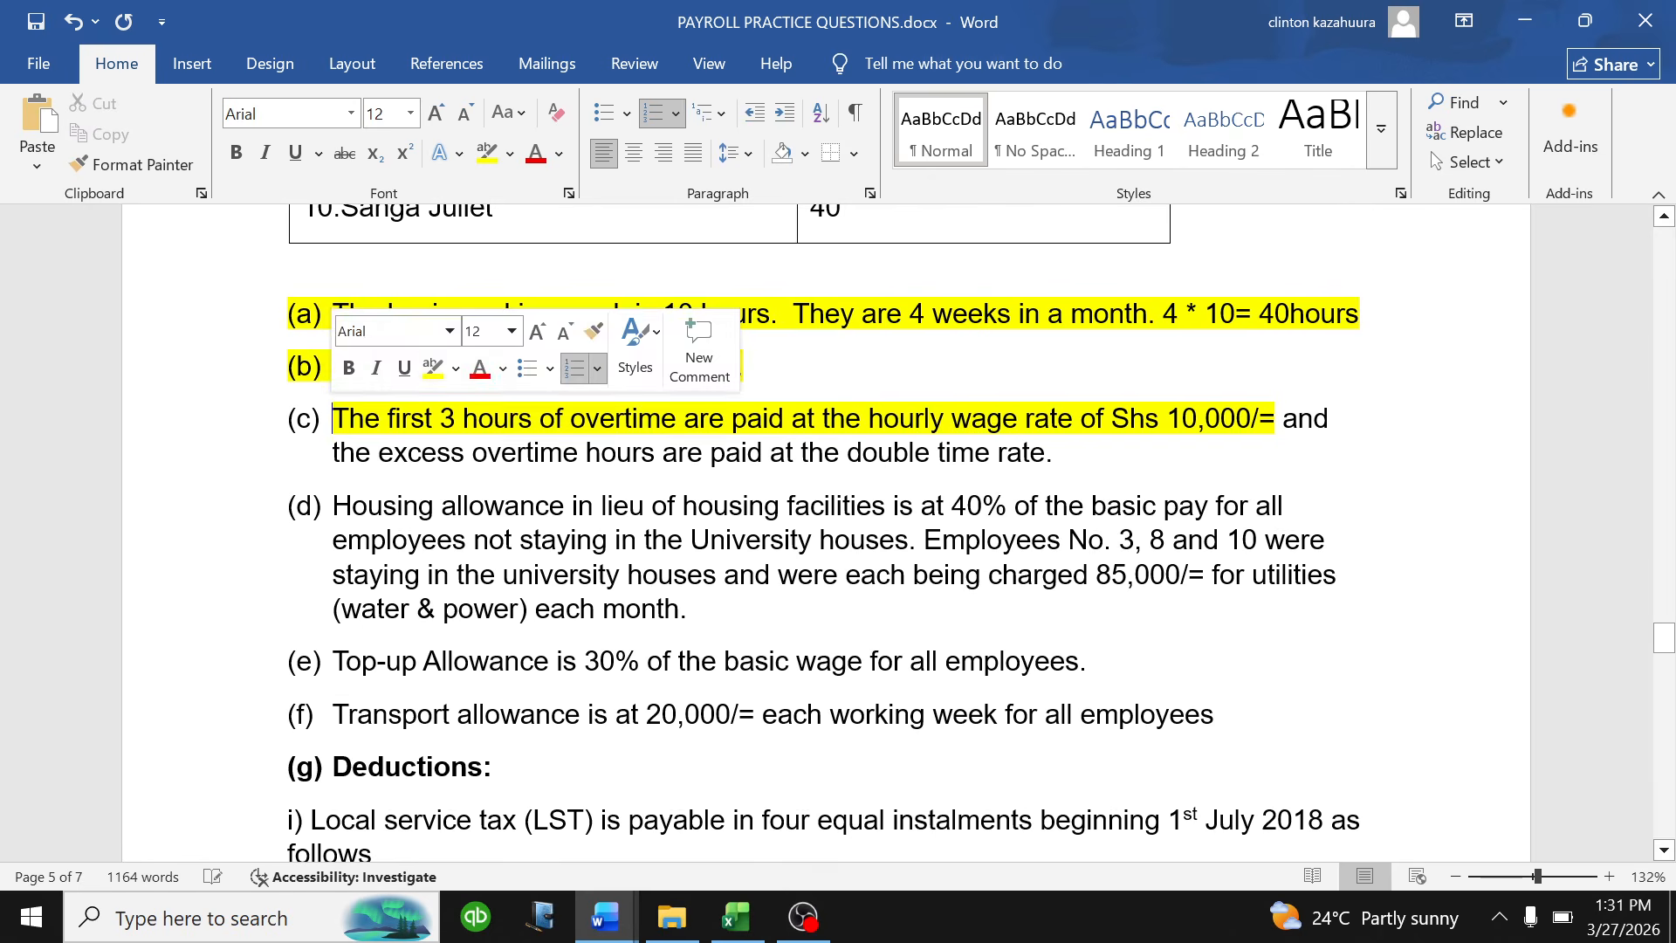
# - Highlight the rest of note (c), on excess overtime hours at the double time rate, in pink, and review its first clause
pyautogui.click(664, 453)
pyautogui.moveTo(1281, 419); pyautogui.dragTo(1078, 471)
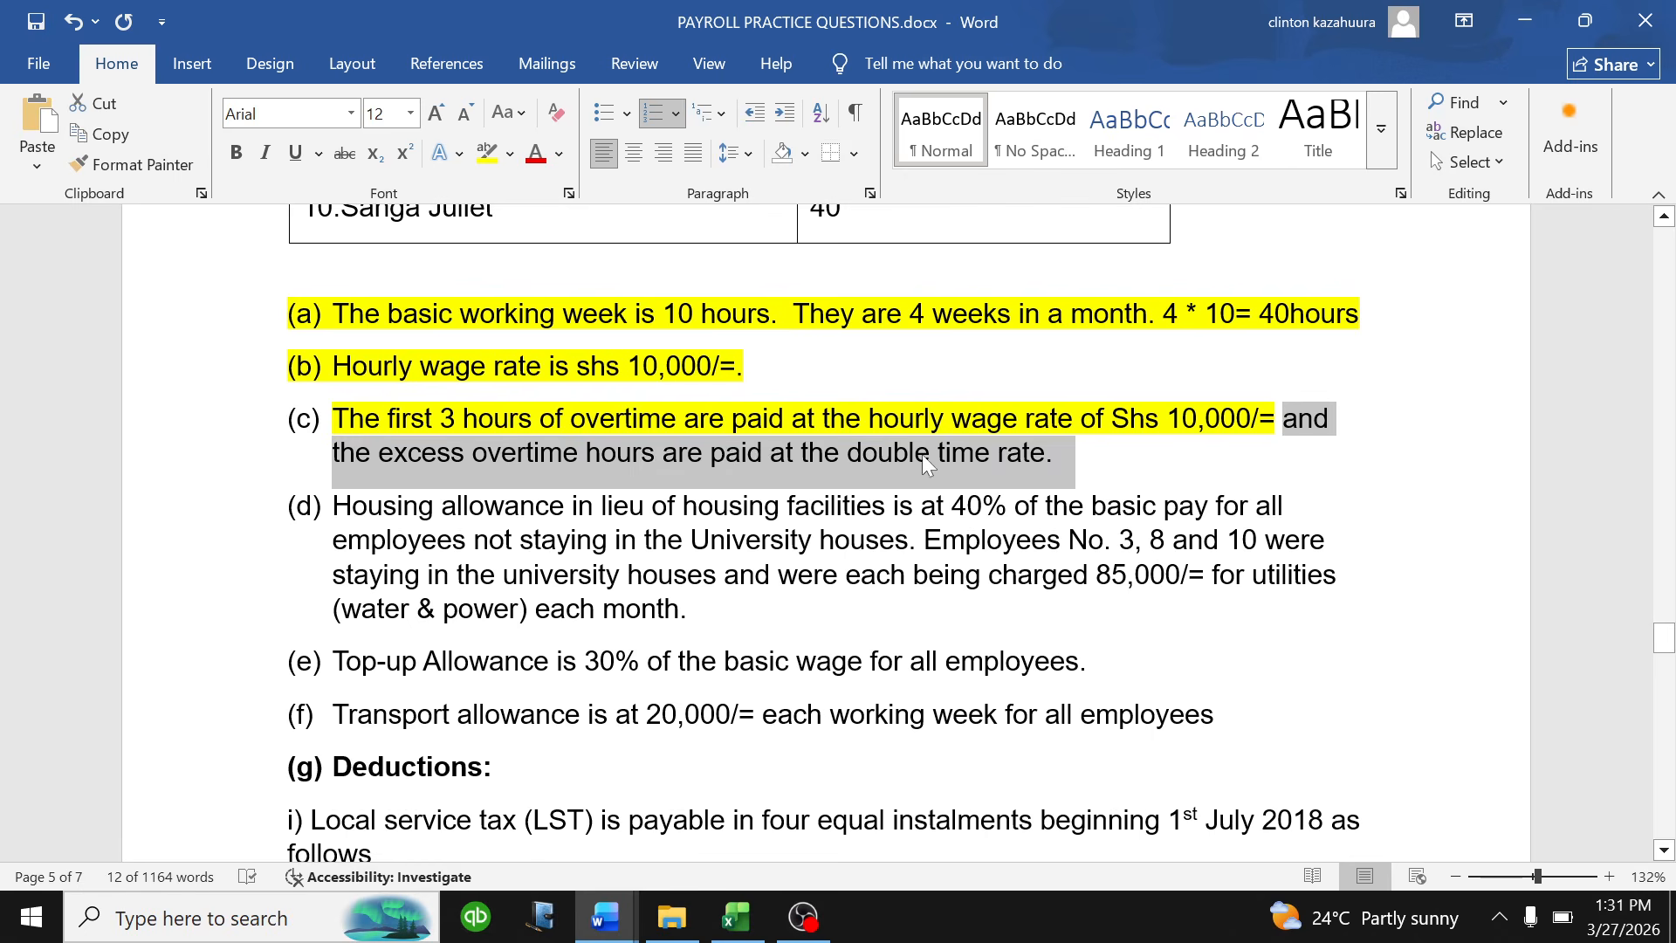
pyautogui.click(510, 154)
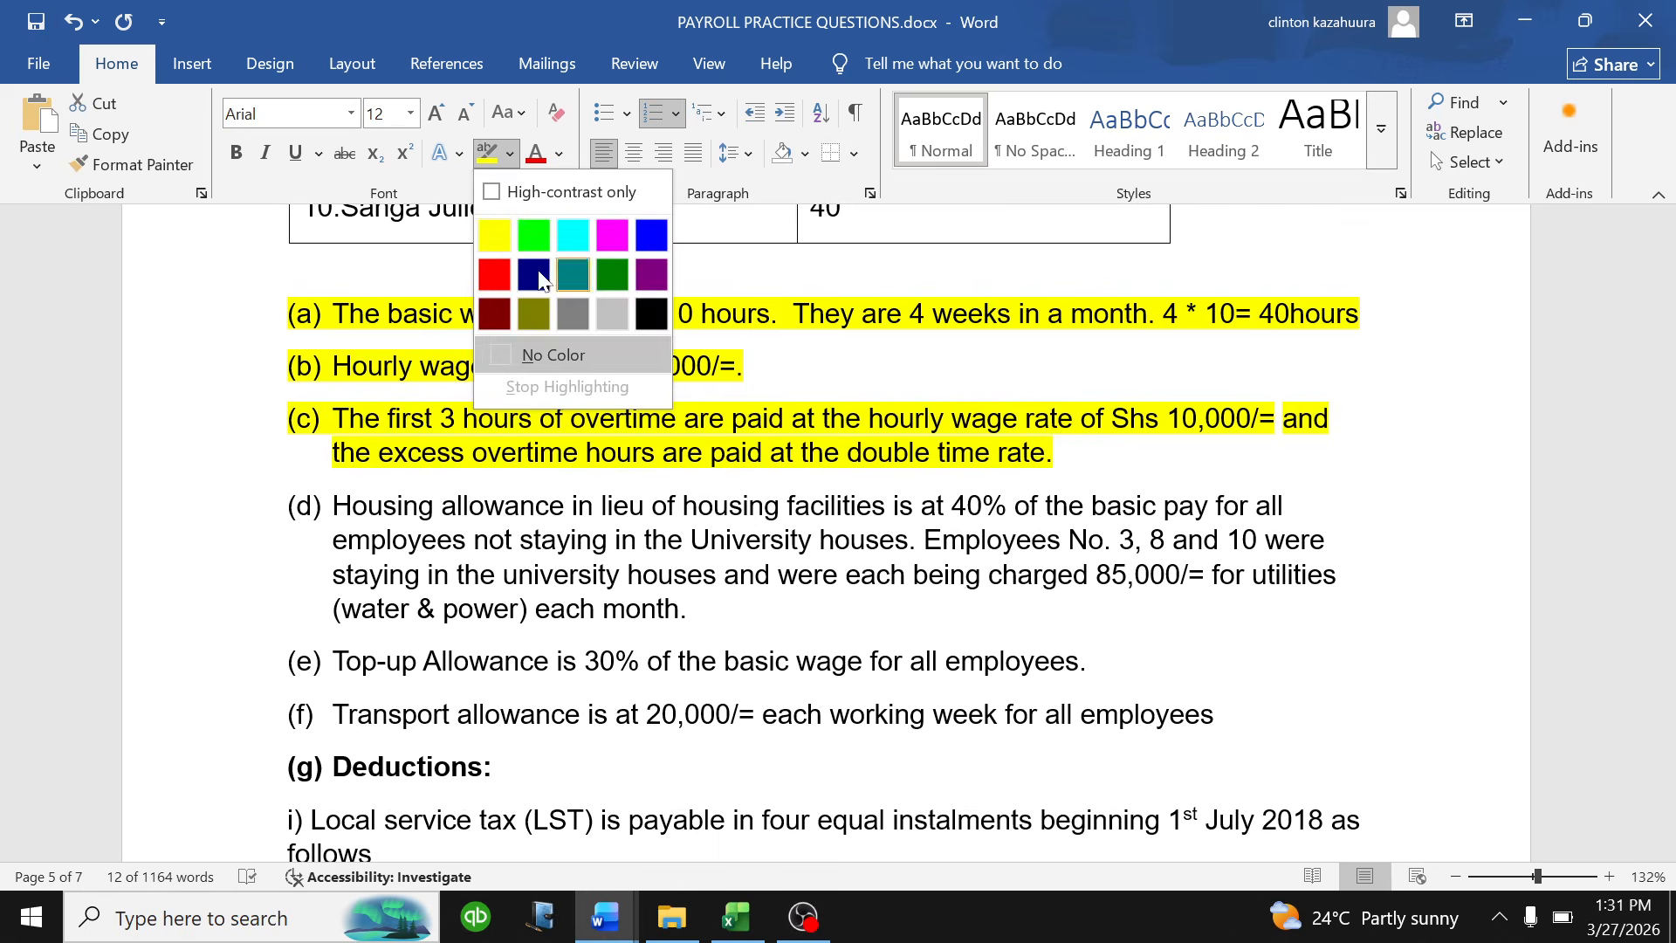
pyautogui.click(612, 235)
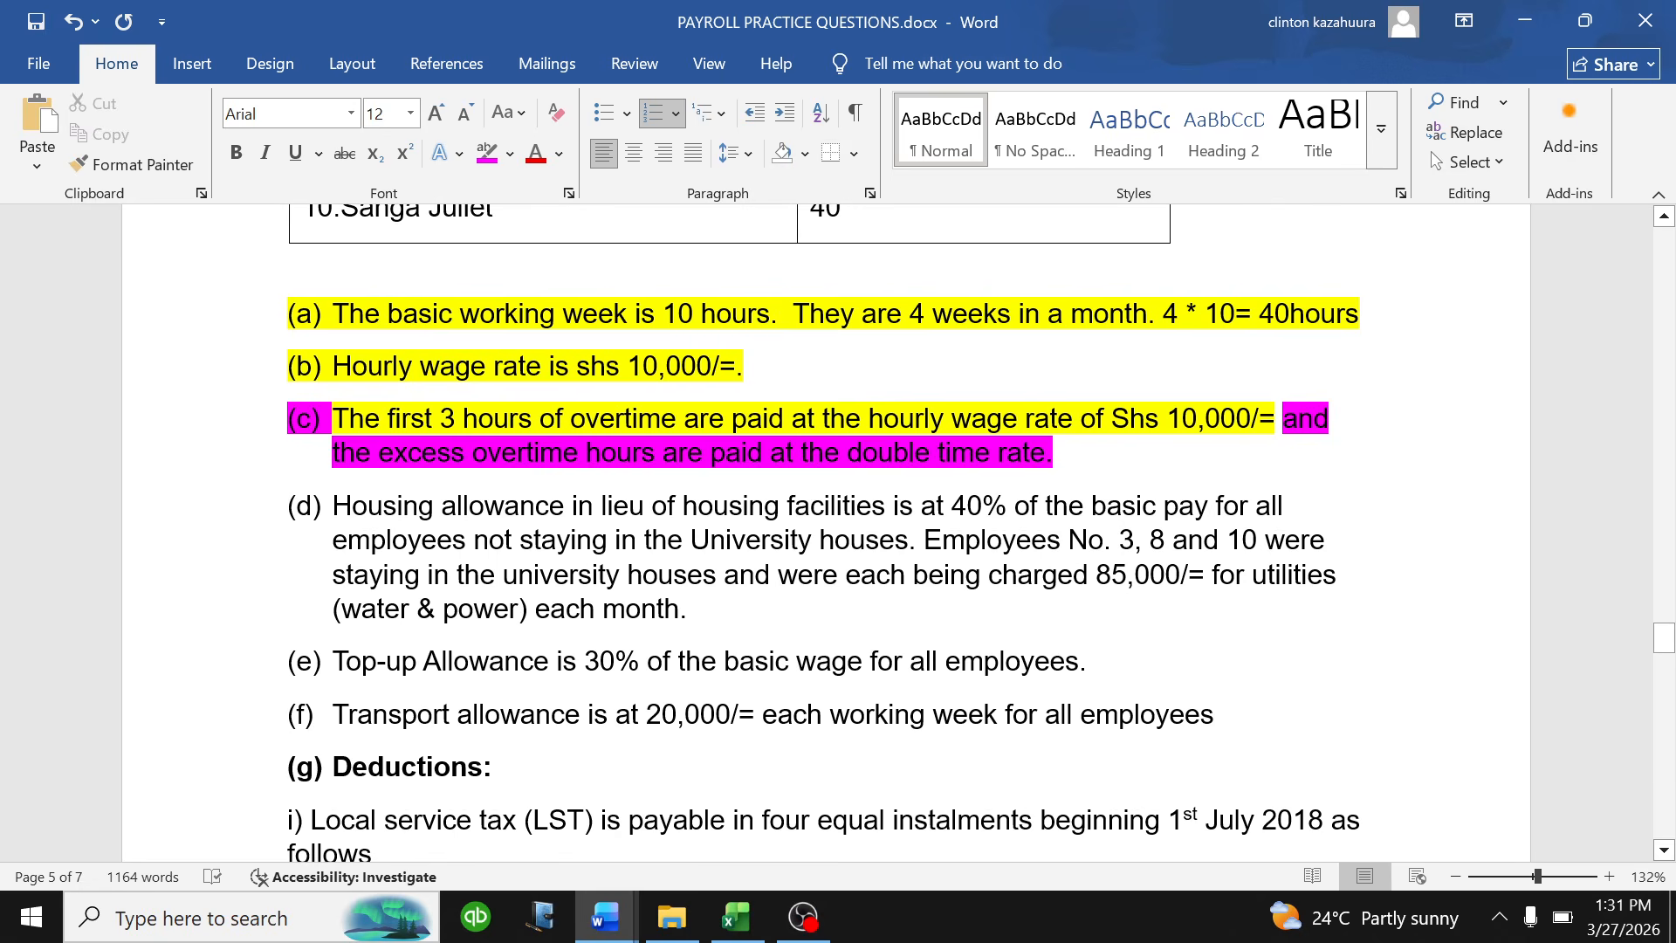
pyautogui.scroll(1, 826, 533)
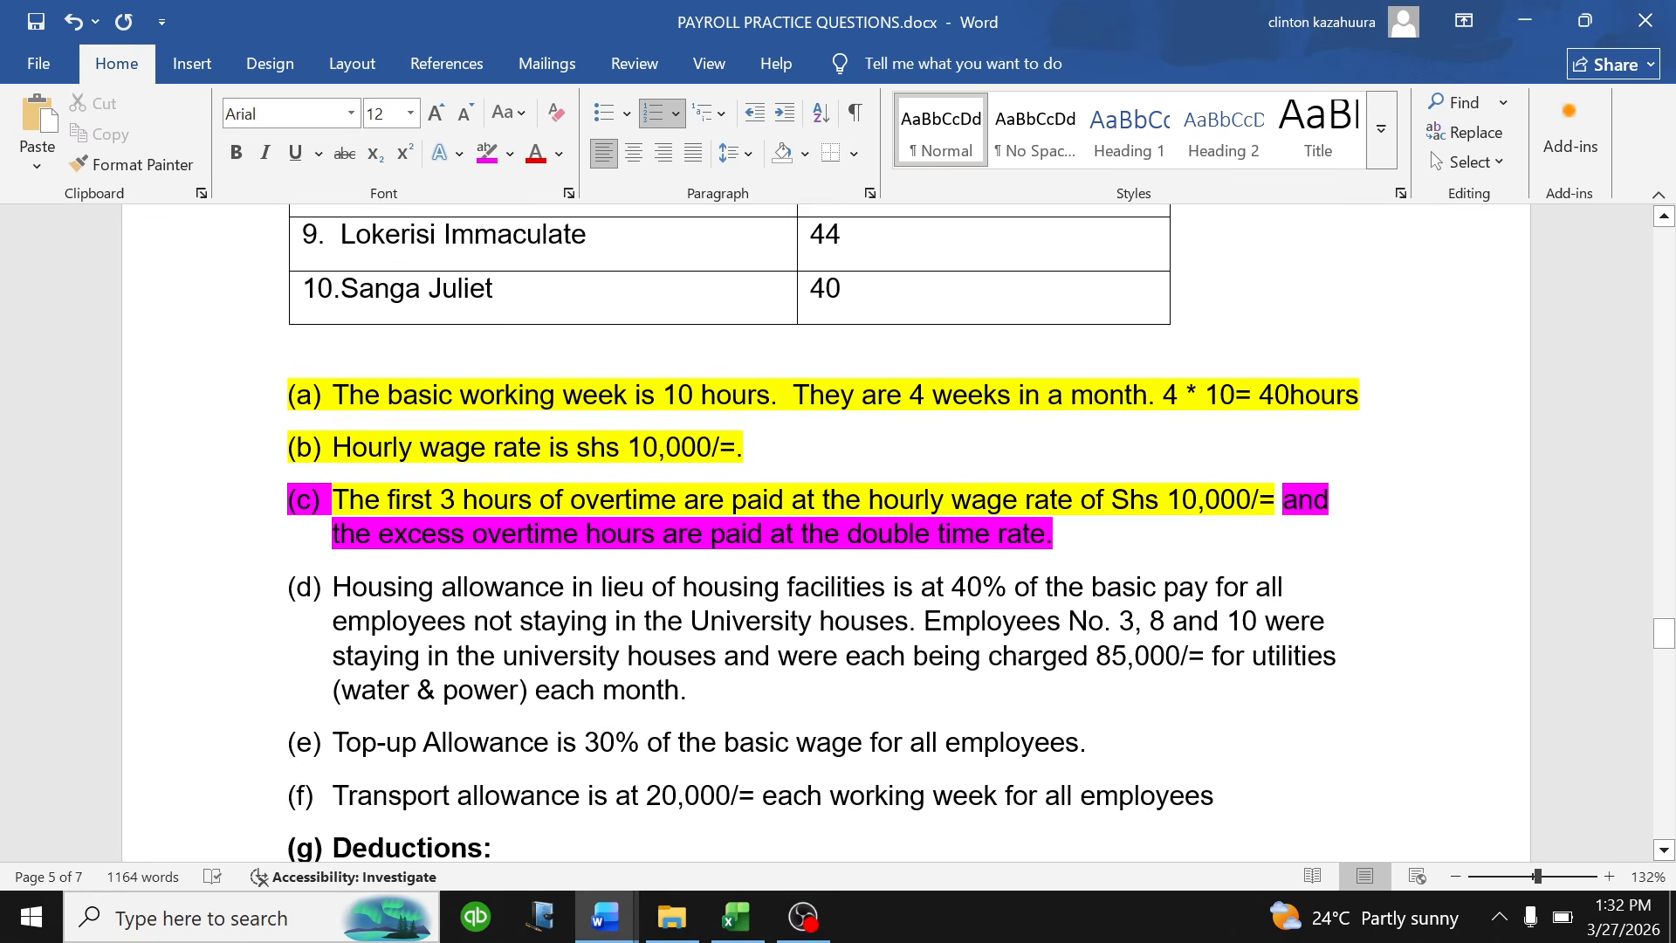
pyautogui.moveTo(1280, 502); pyautogui.dragTo(332, 502)
pyautogui.click(542, 505)
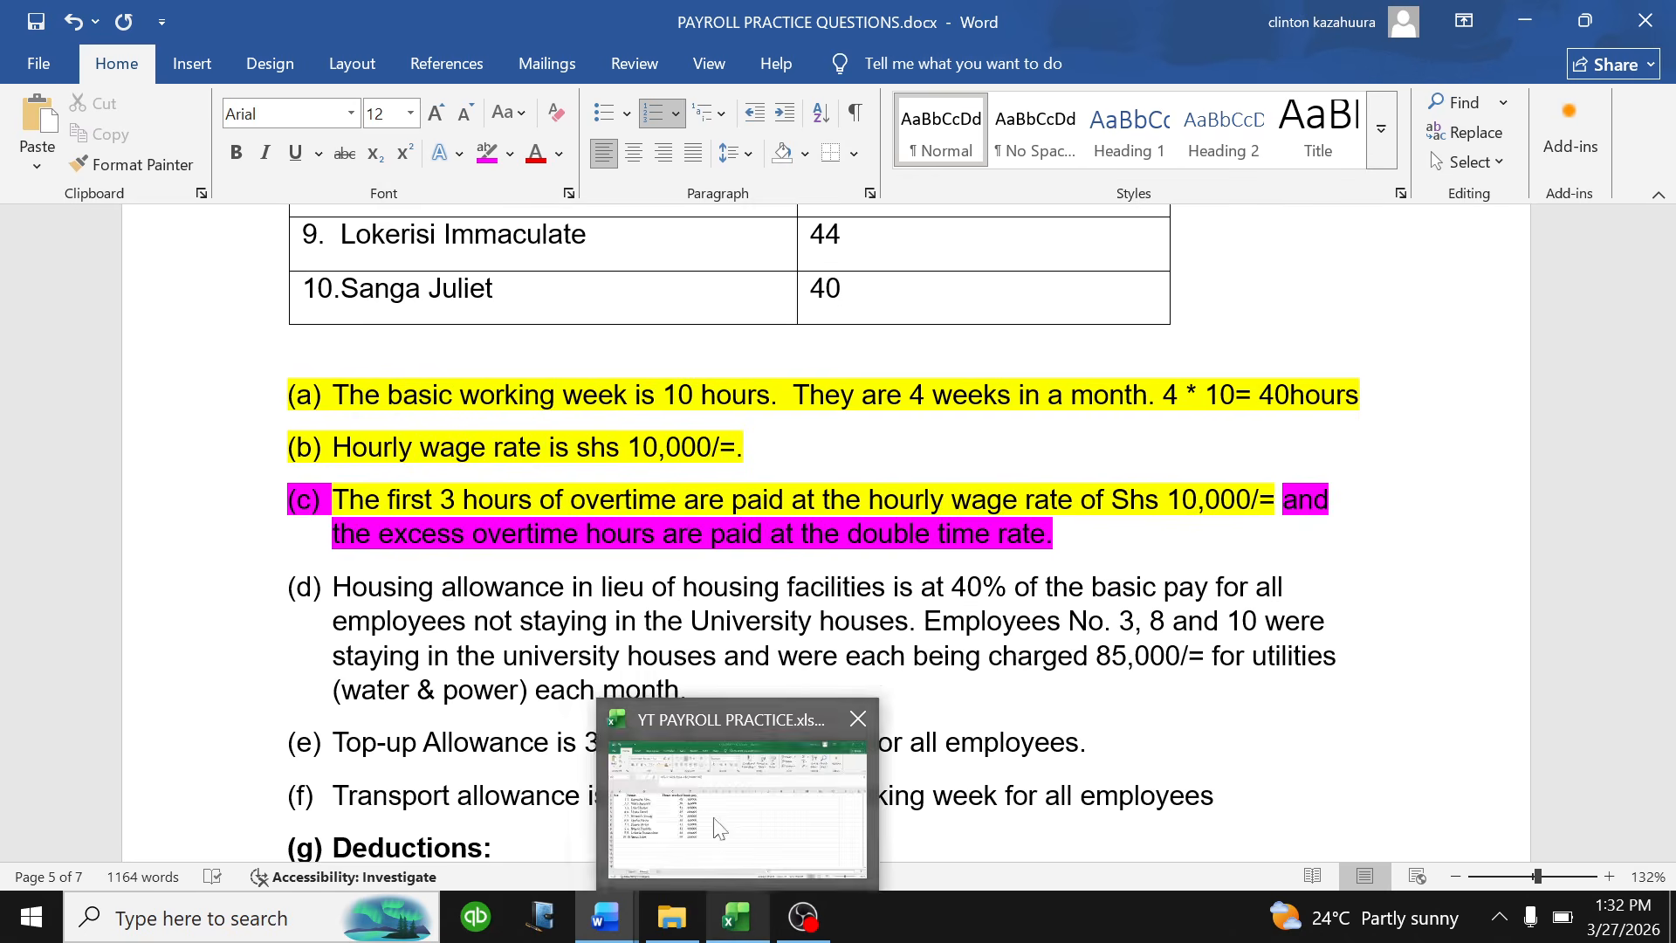
# - Switch back to the Excel payroll workbook and select cell E1 for the next column header
pyautogui.click(714, 824)
pyautogui.click(612, 350)
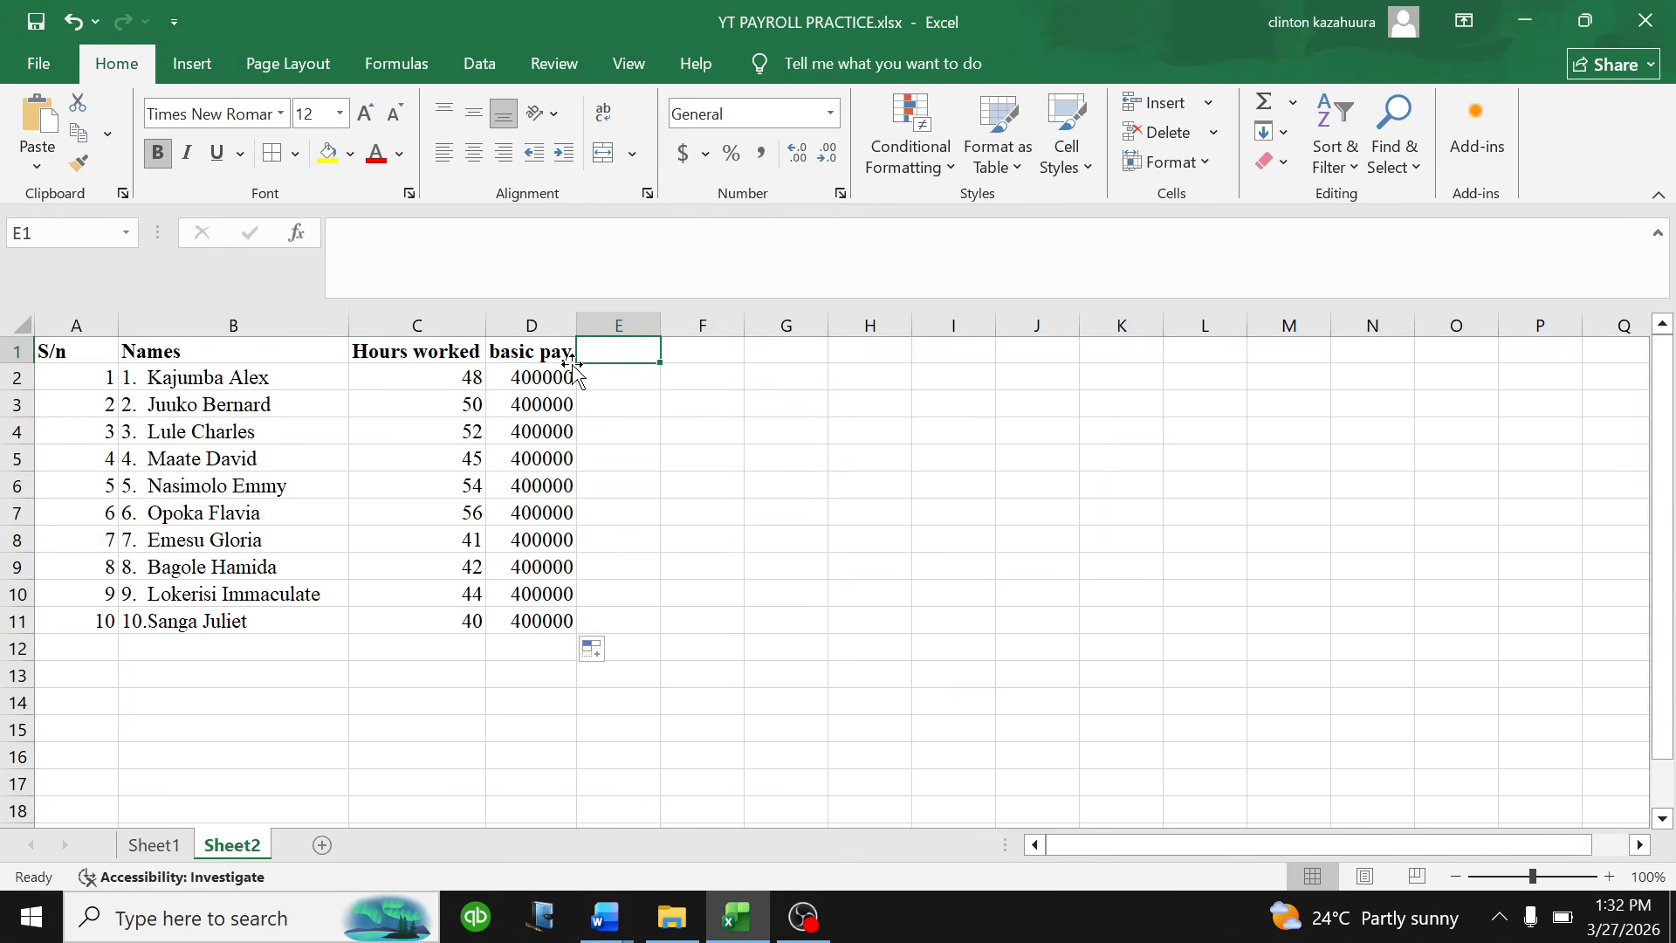
pyautogui.write('o')
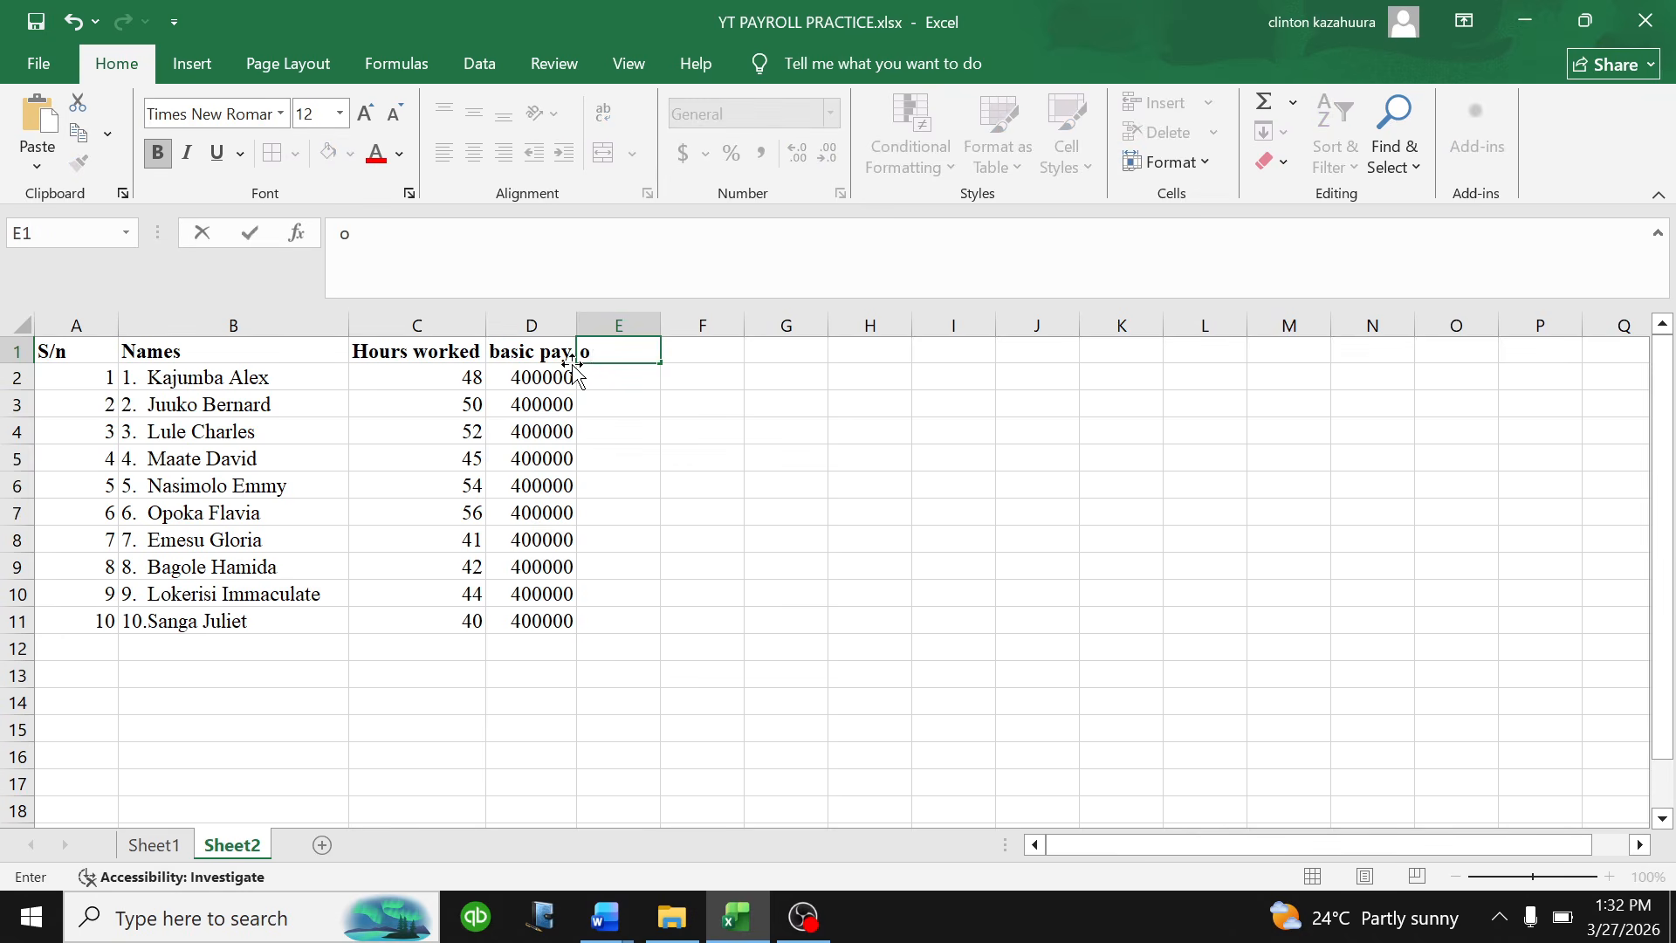
pyautogui.write('VERTIME')
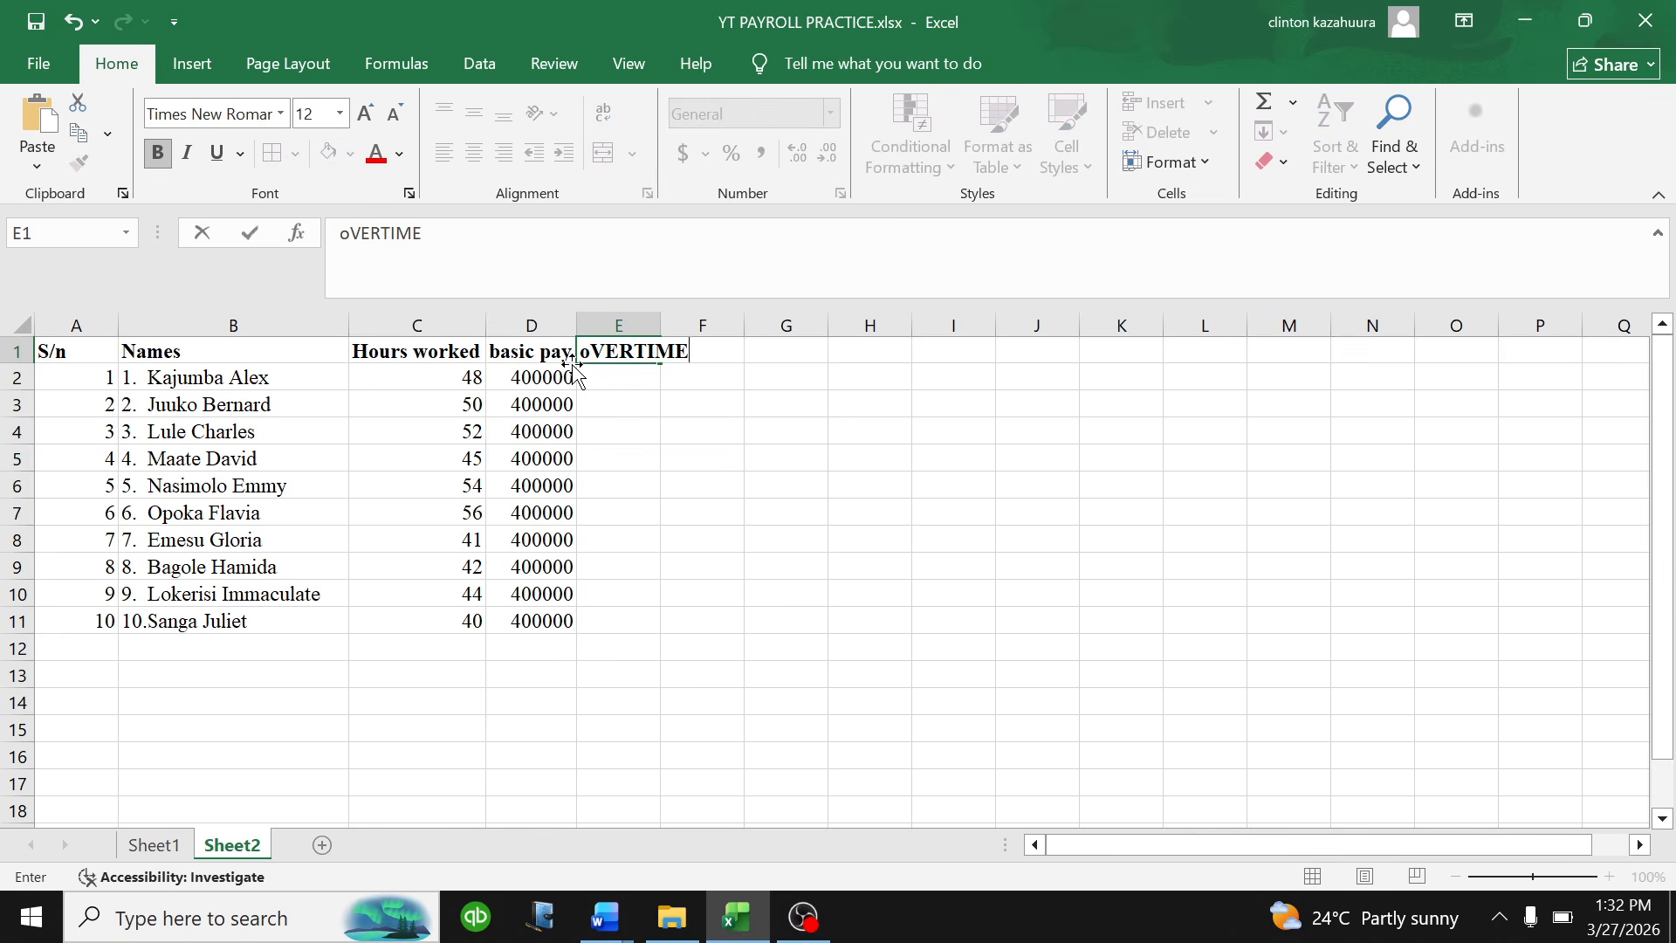
pyautogui.press('BackSpace')
pyautogui.press('BackSpace')
pyautogui.press('BackSpace')
pyautogui.press('BackSpace')
pyautogui.press('BackSpace')
pyautogui.press('BackSpace')
pyautogui.press('BackSpace')
pyautogui.press('BackSpace')
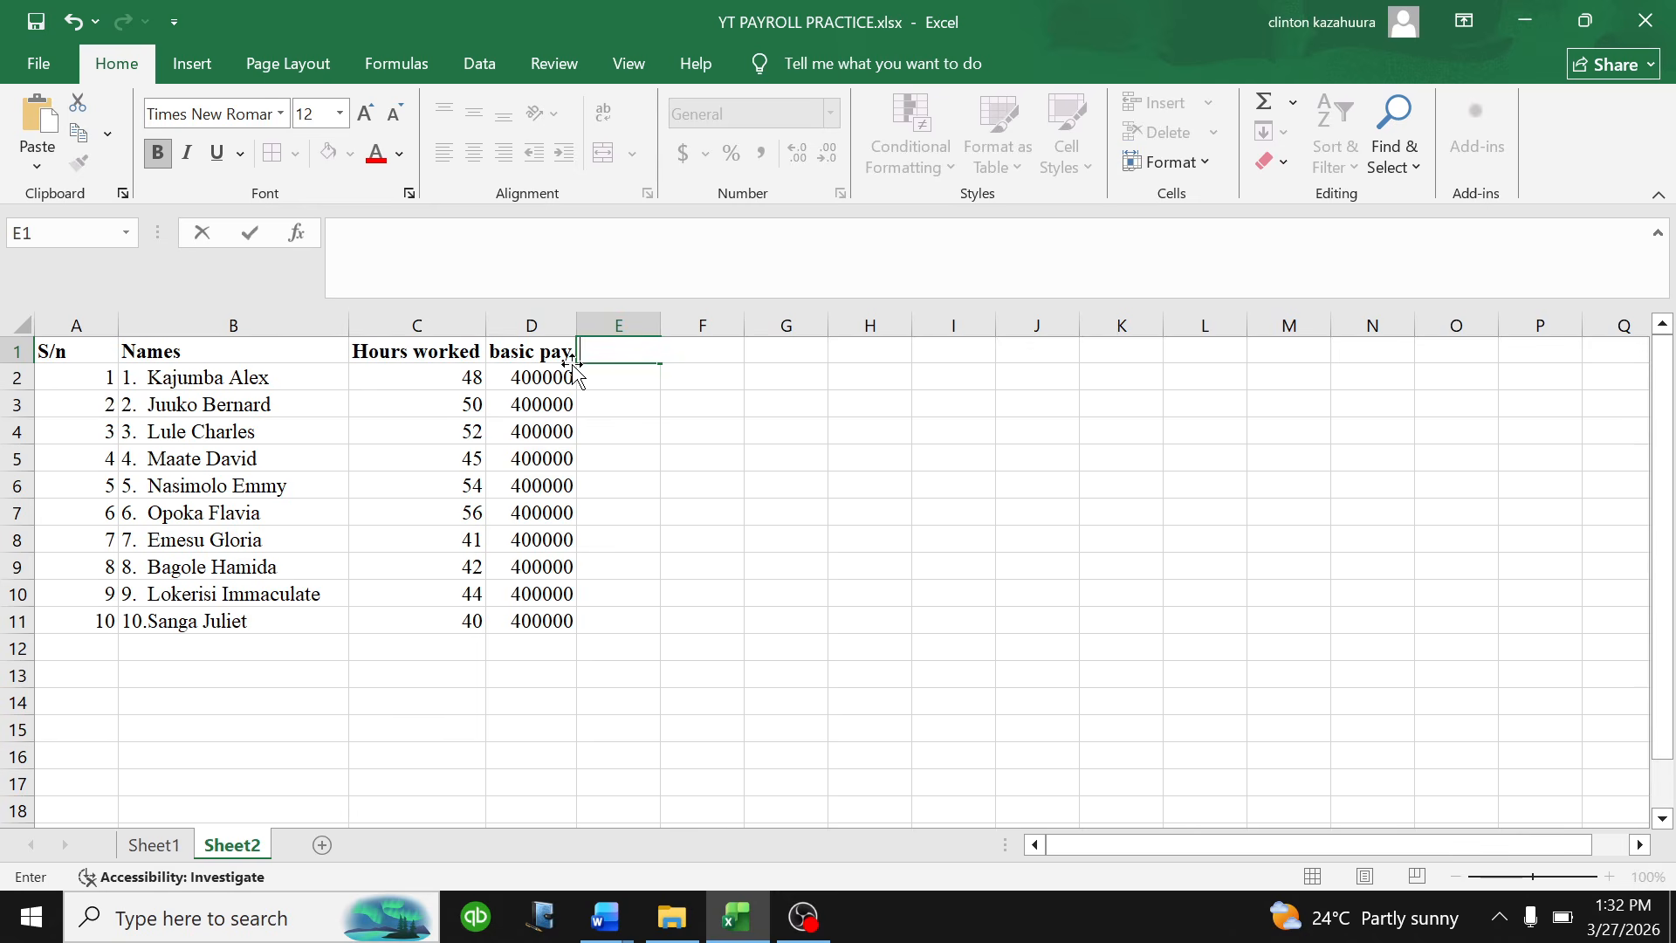
# - Enter the header "Overtime" in E1 and fit column E to it
pyautogui.write('Overtime')
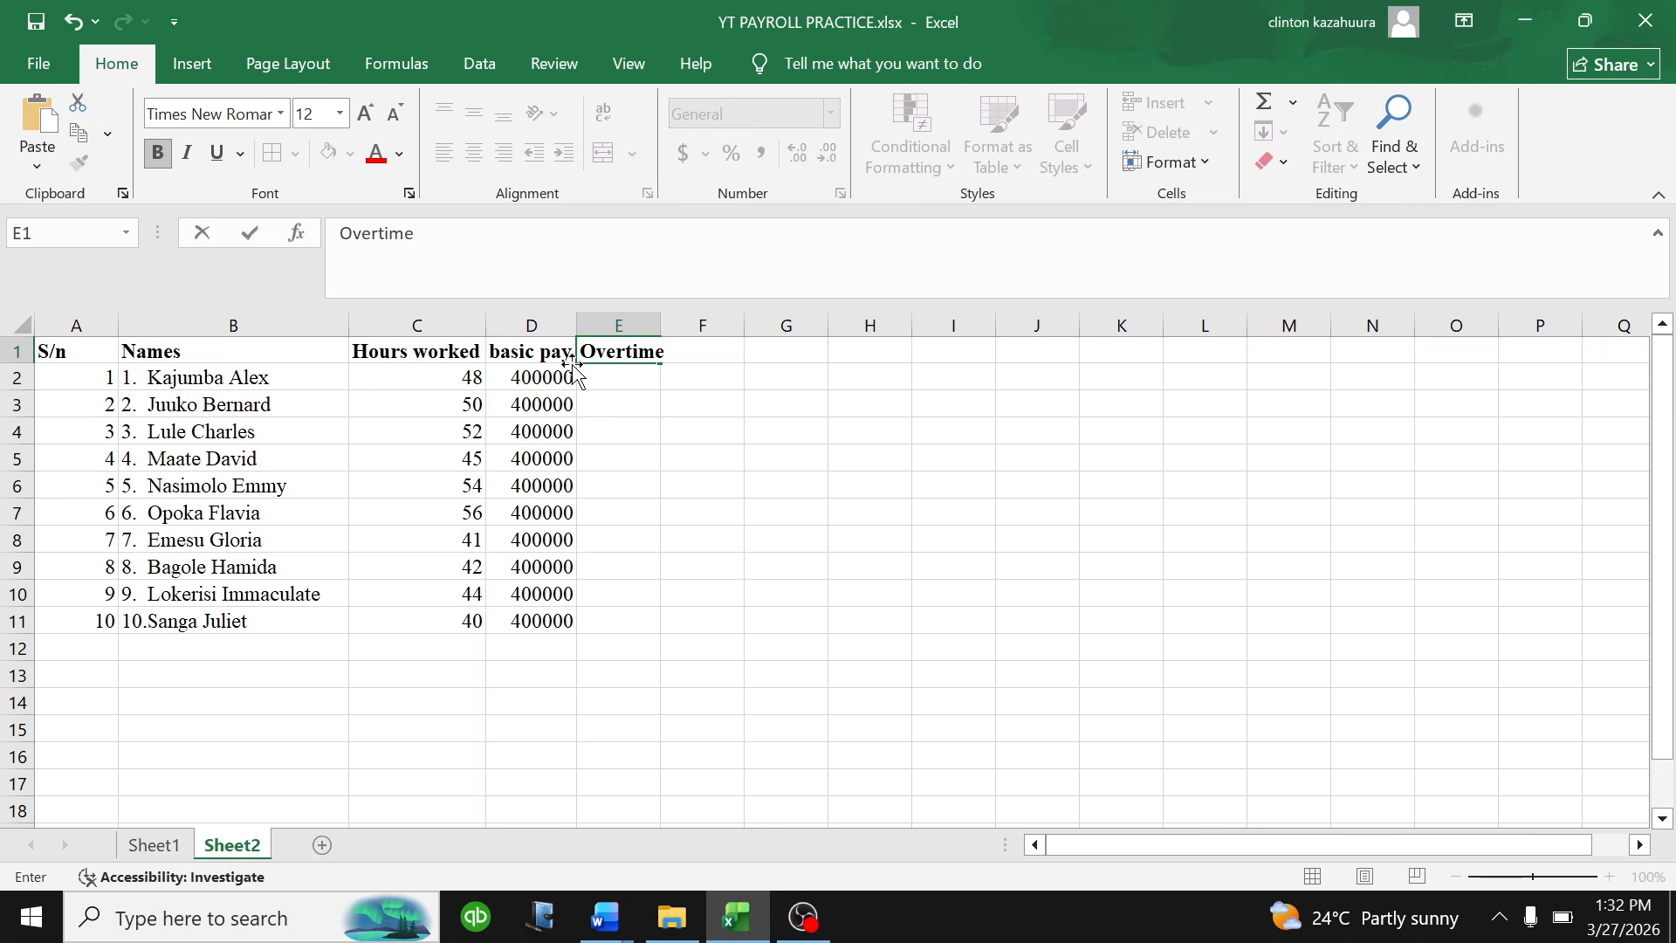
pyautogui.click(645, 378)
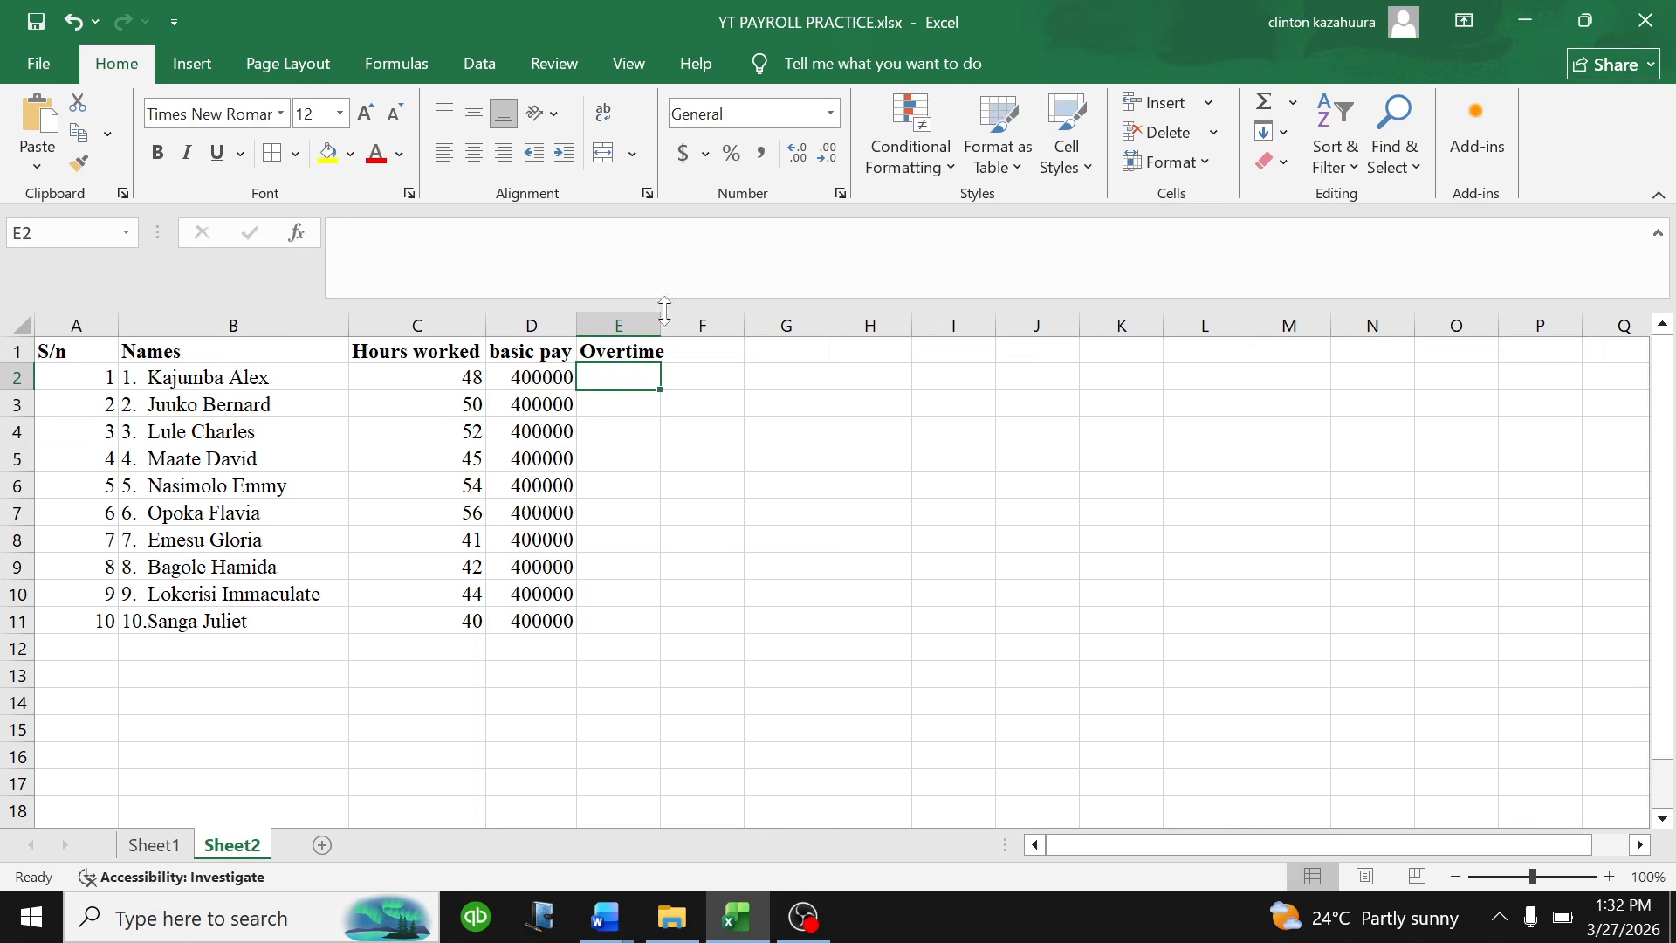
pyautogui.doubleClick(661, 325)
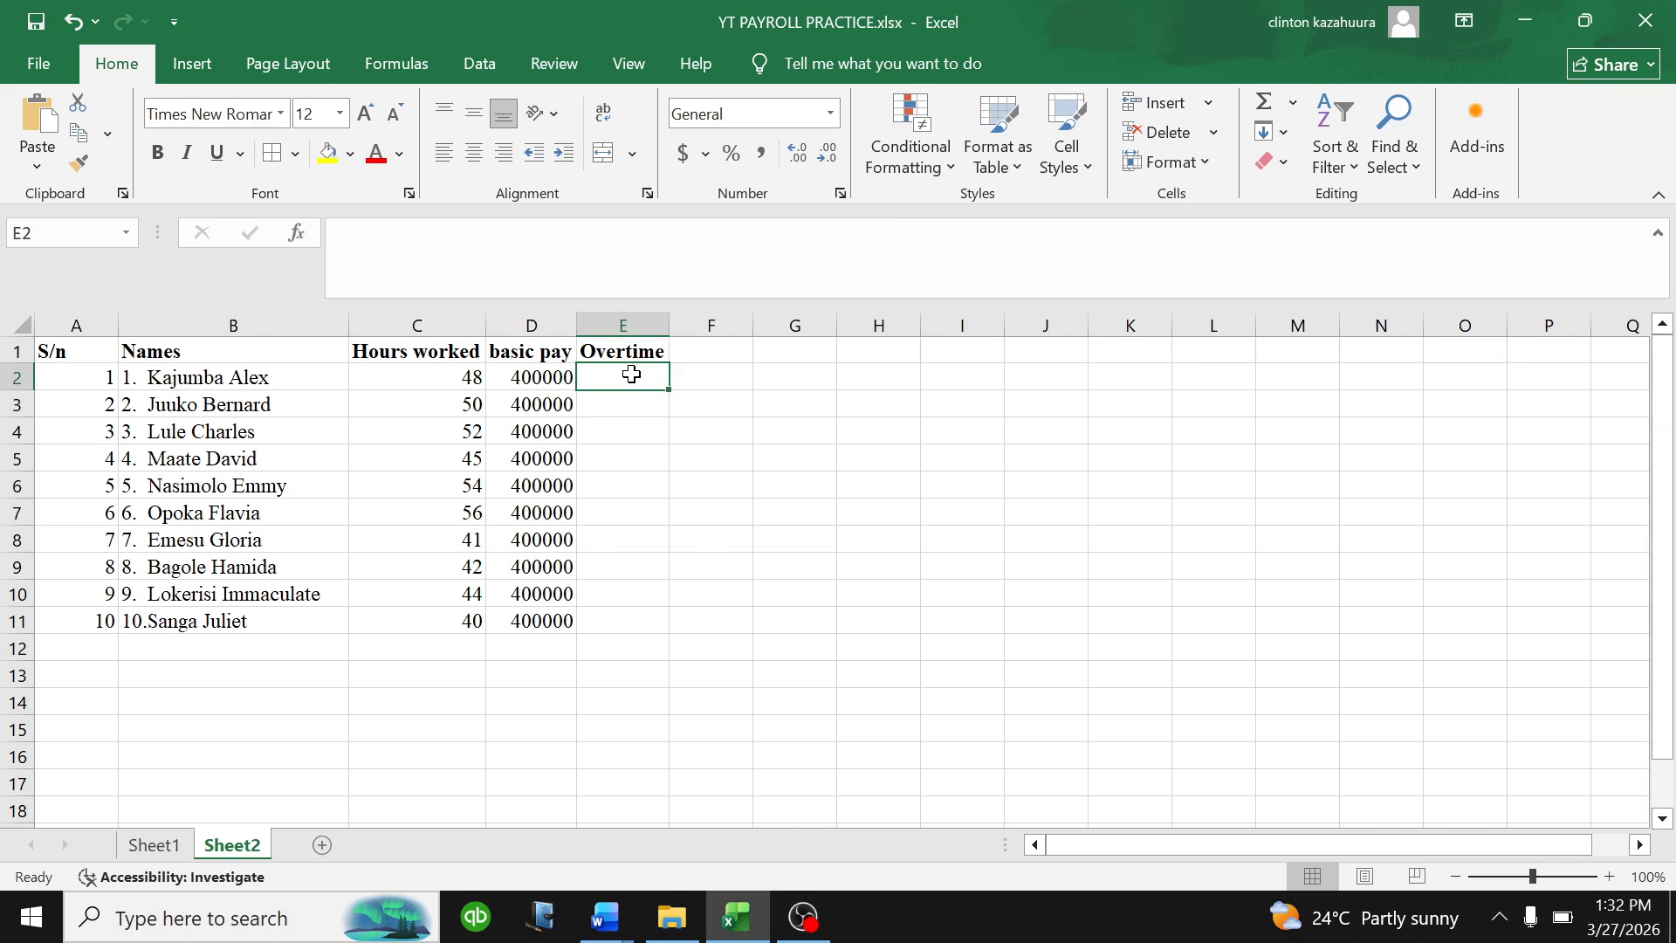
# - Begin an IF formula in E2 that returns 0 overtime when the hours worked in C2 are <=40
pyautogui.write('=i')
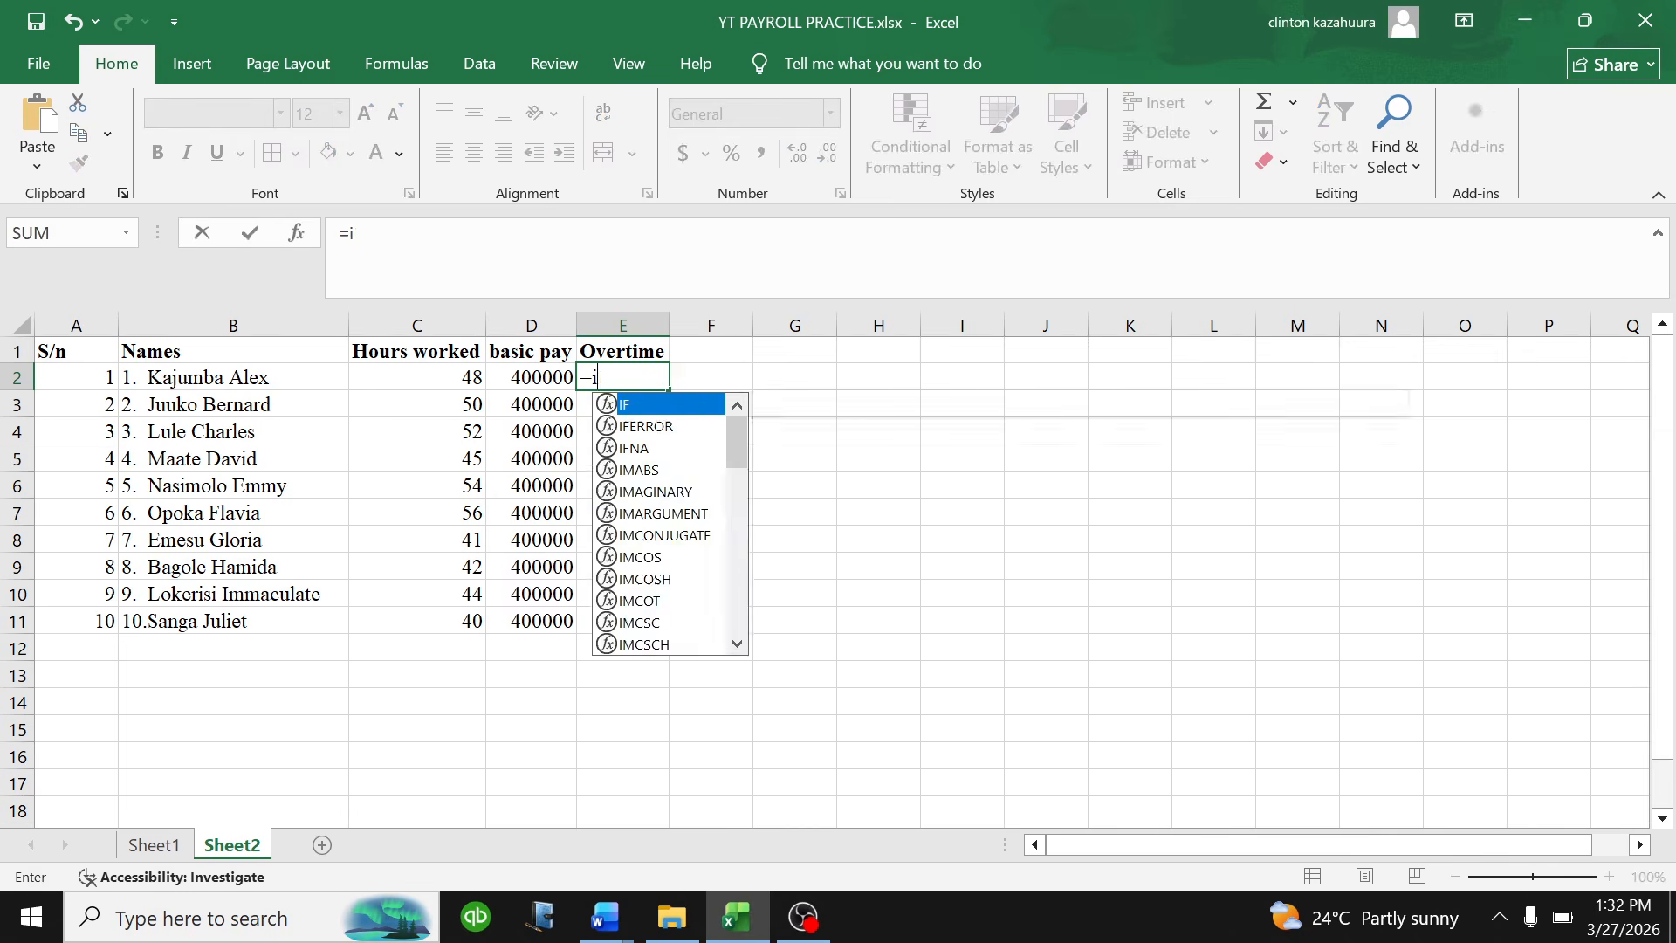
pyautogui.write('f')
pyautogui.press('BackSpace')
pyautogui.press('BackSpace')
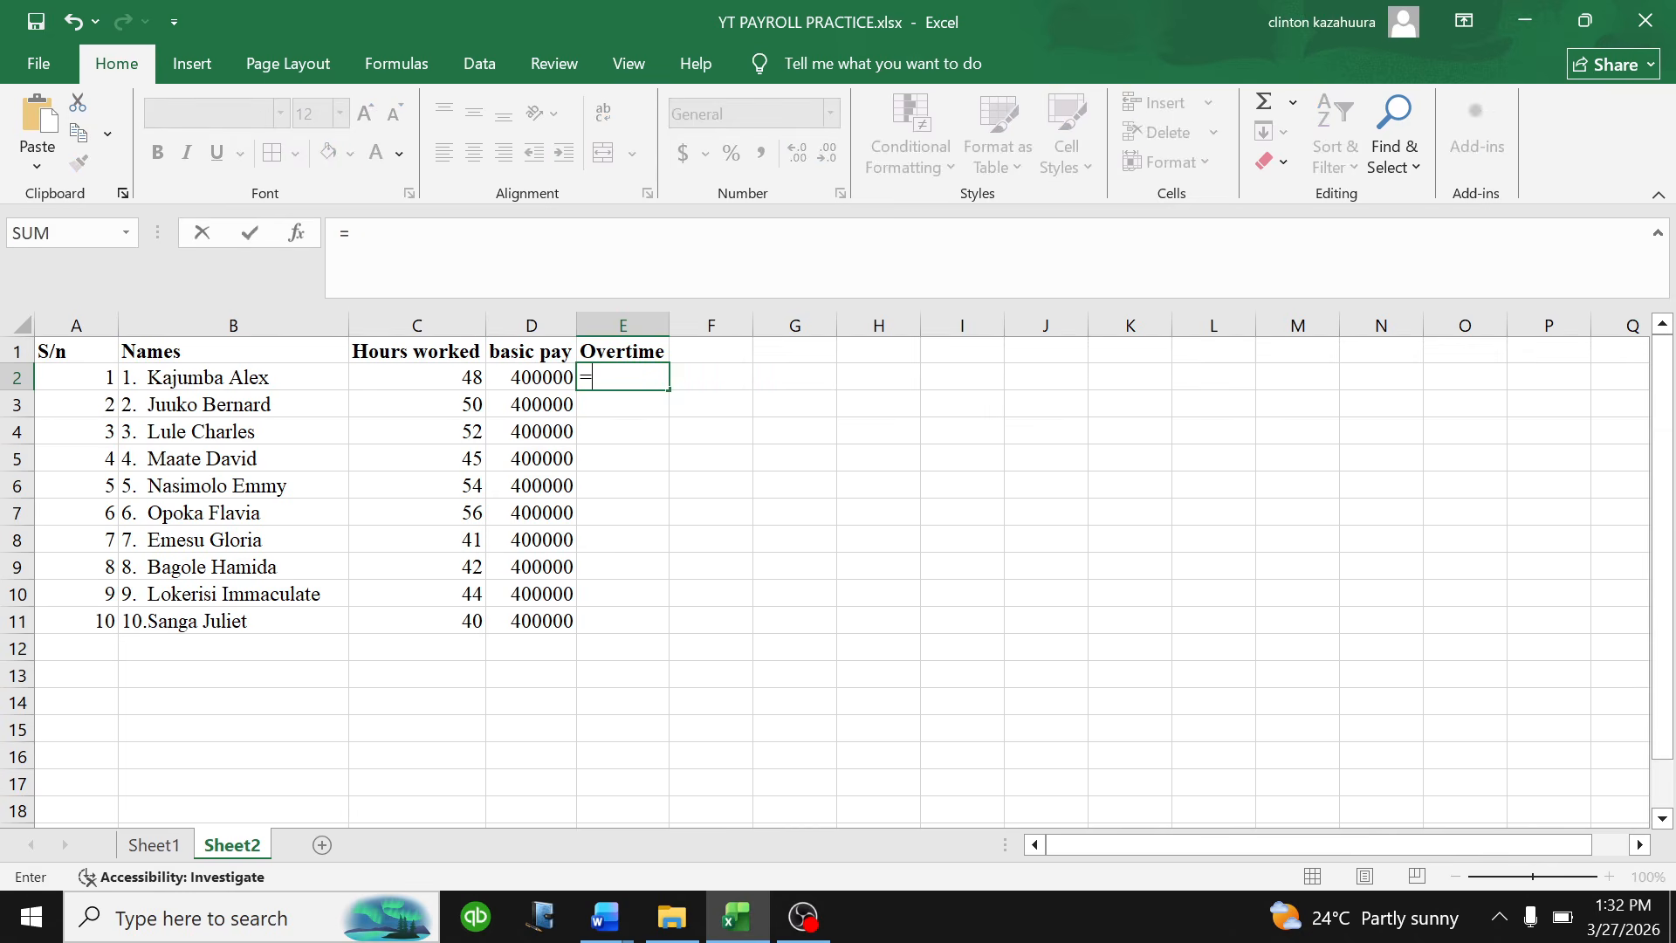
pyautogui.write('IF(')
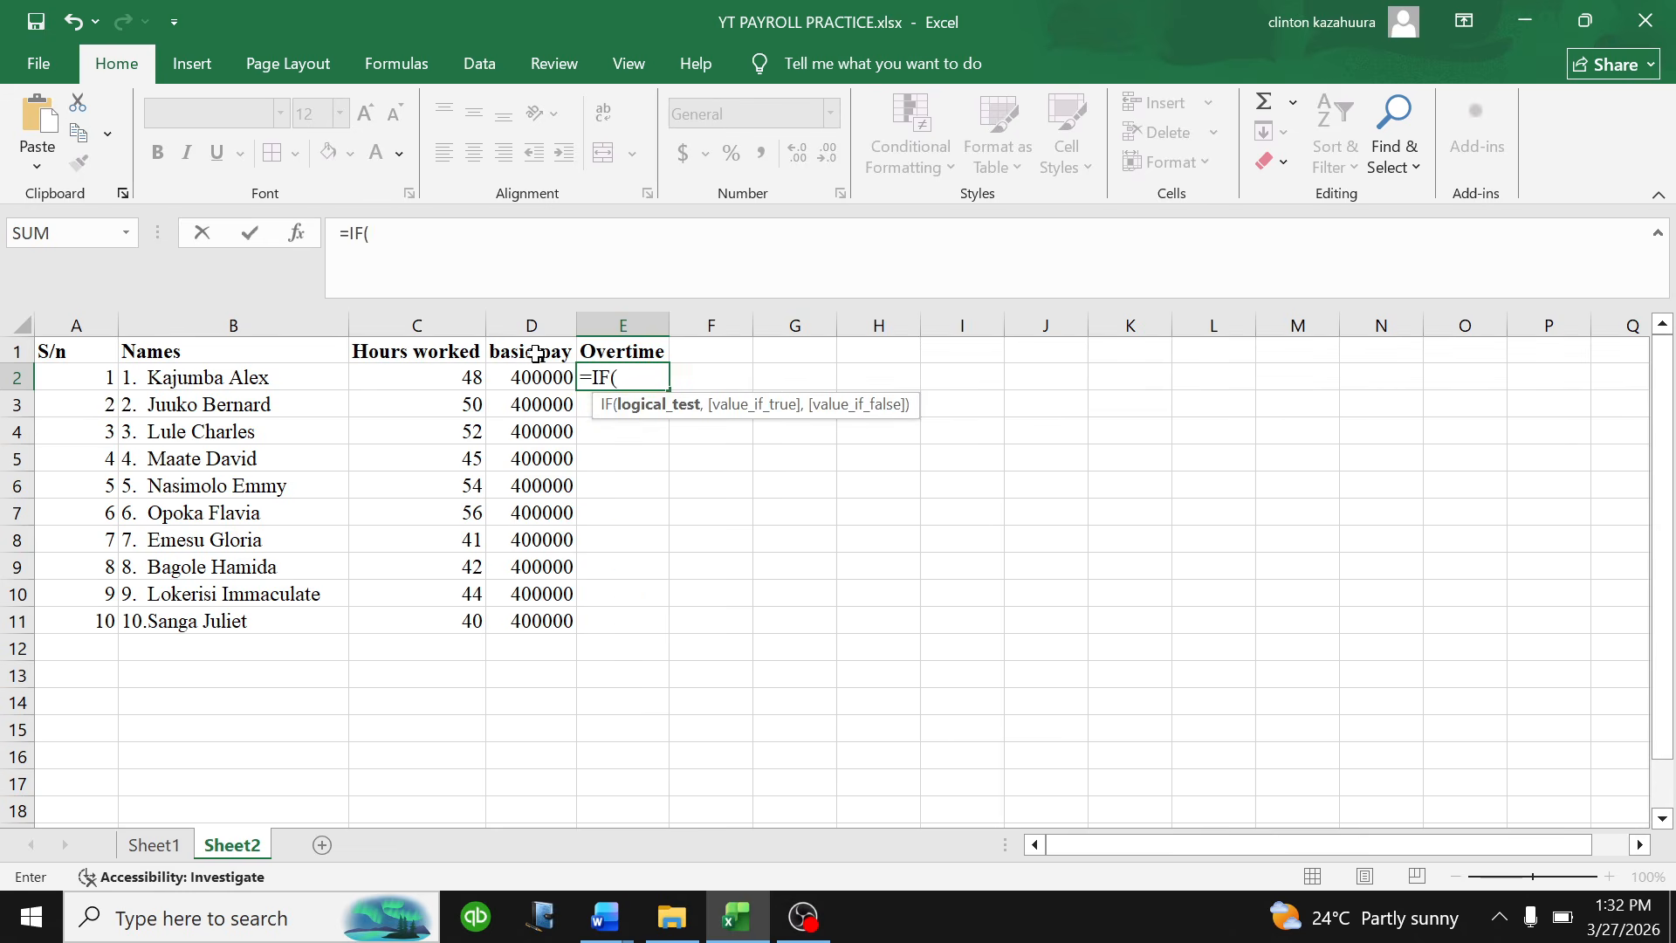
pyautogui.click(463, 376)
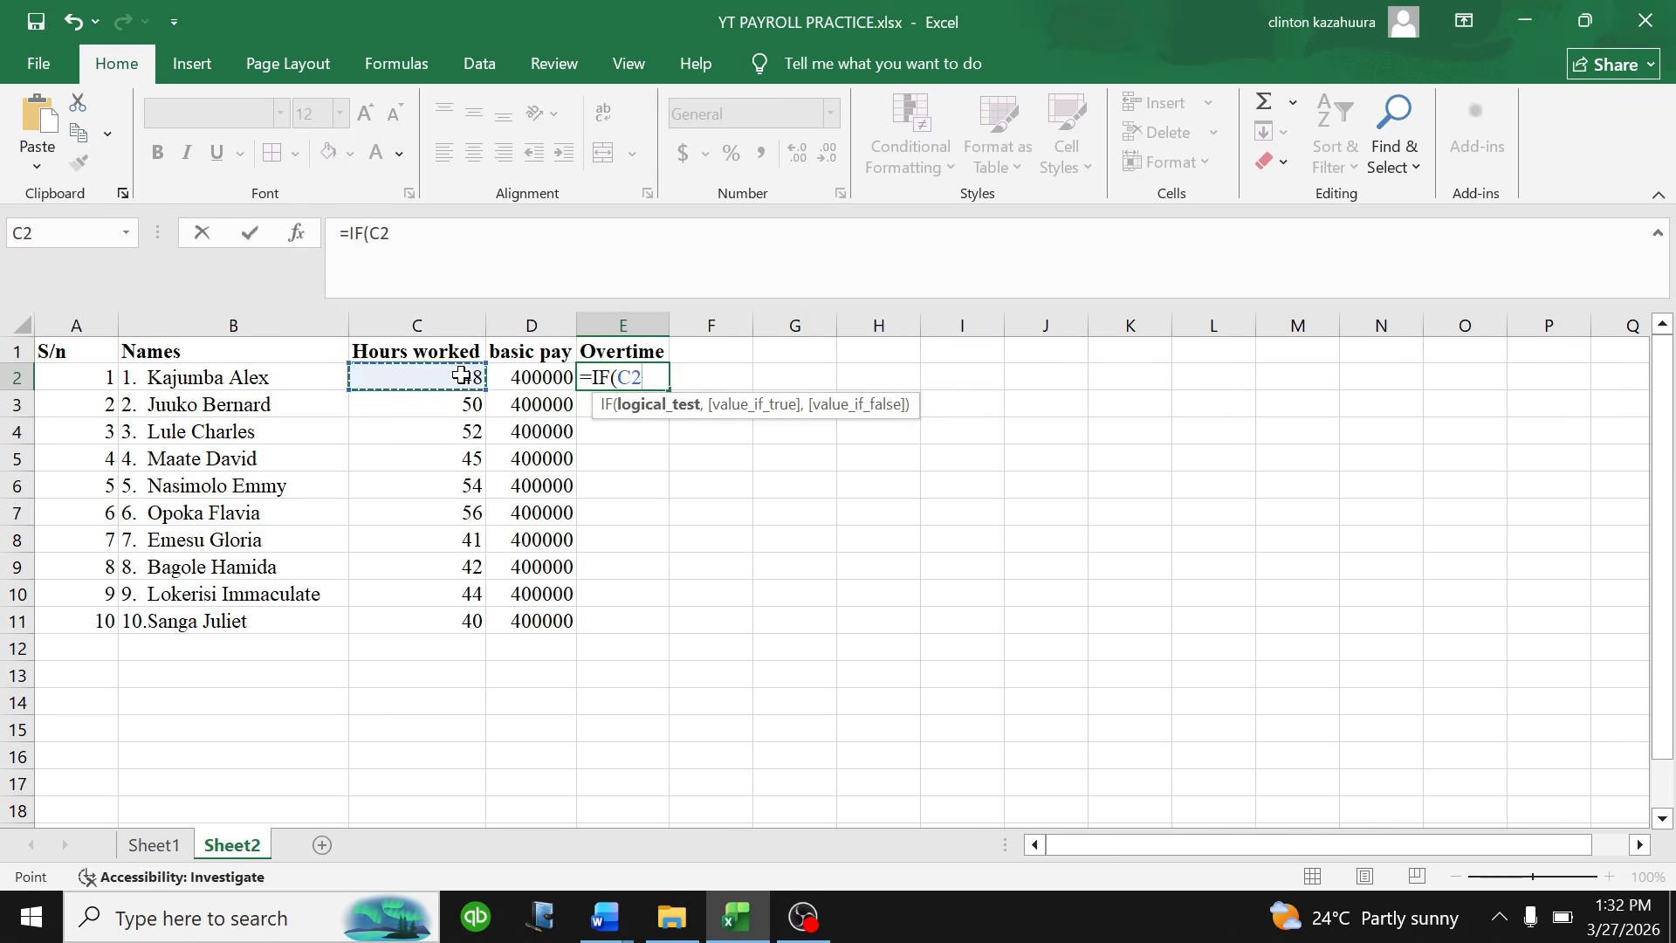
pyautogui.write('<=40')
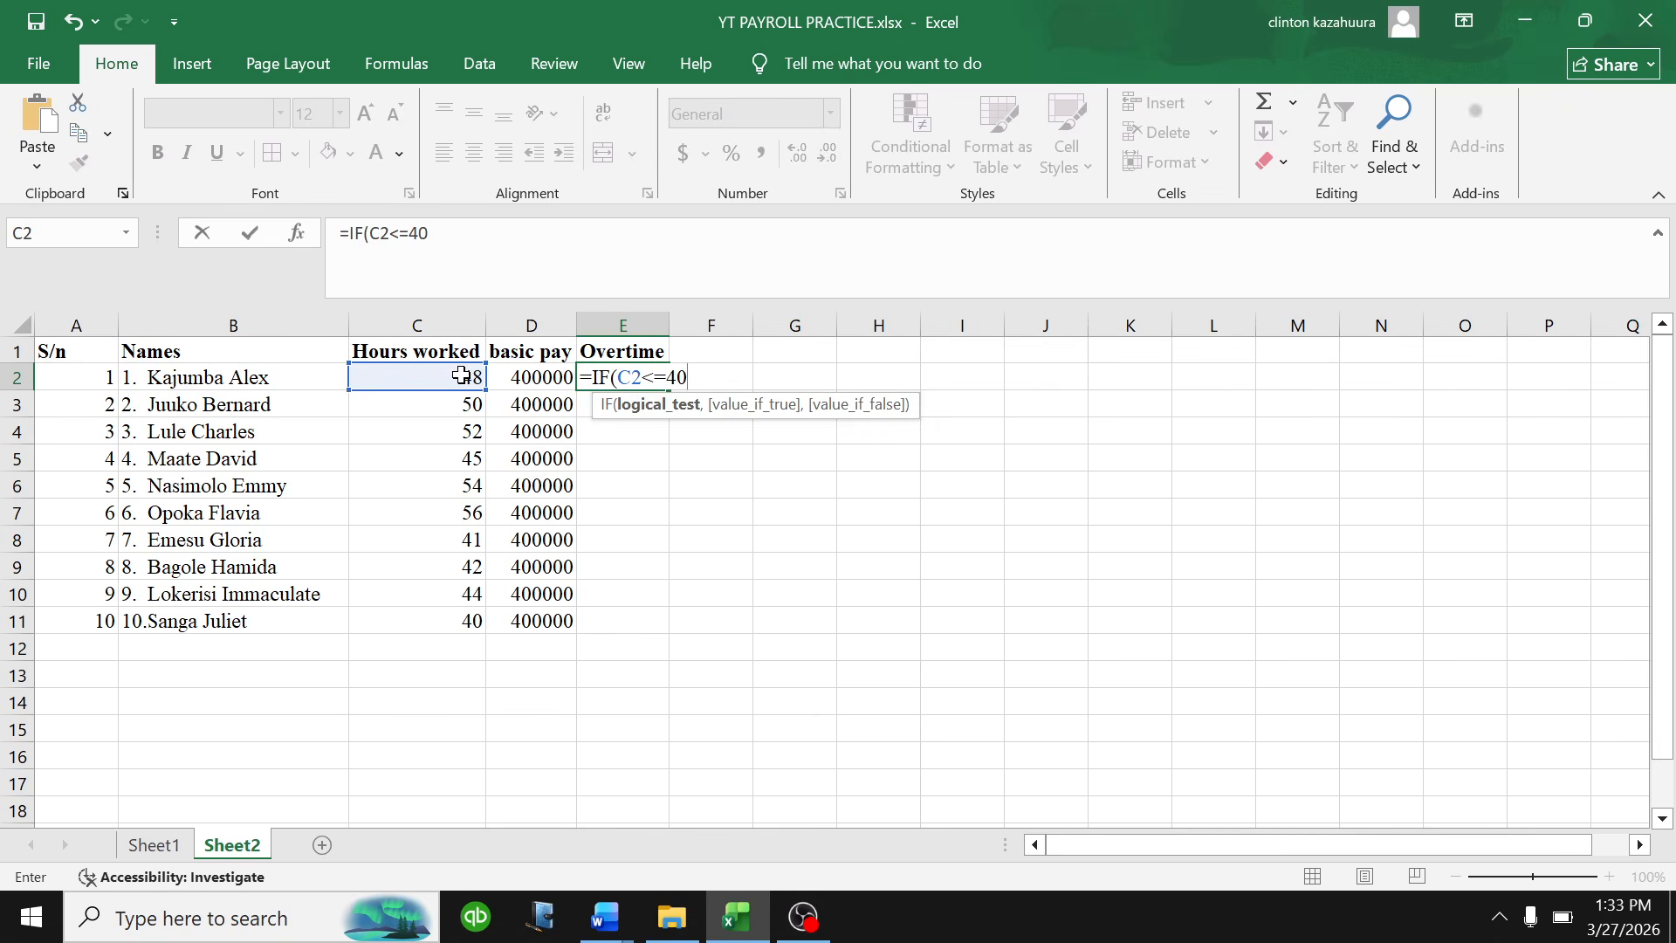
pyautogui.write(',')
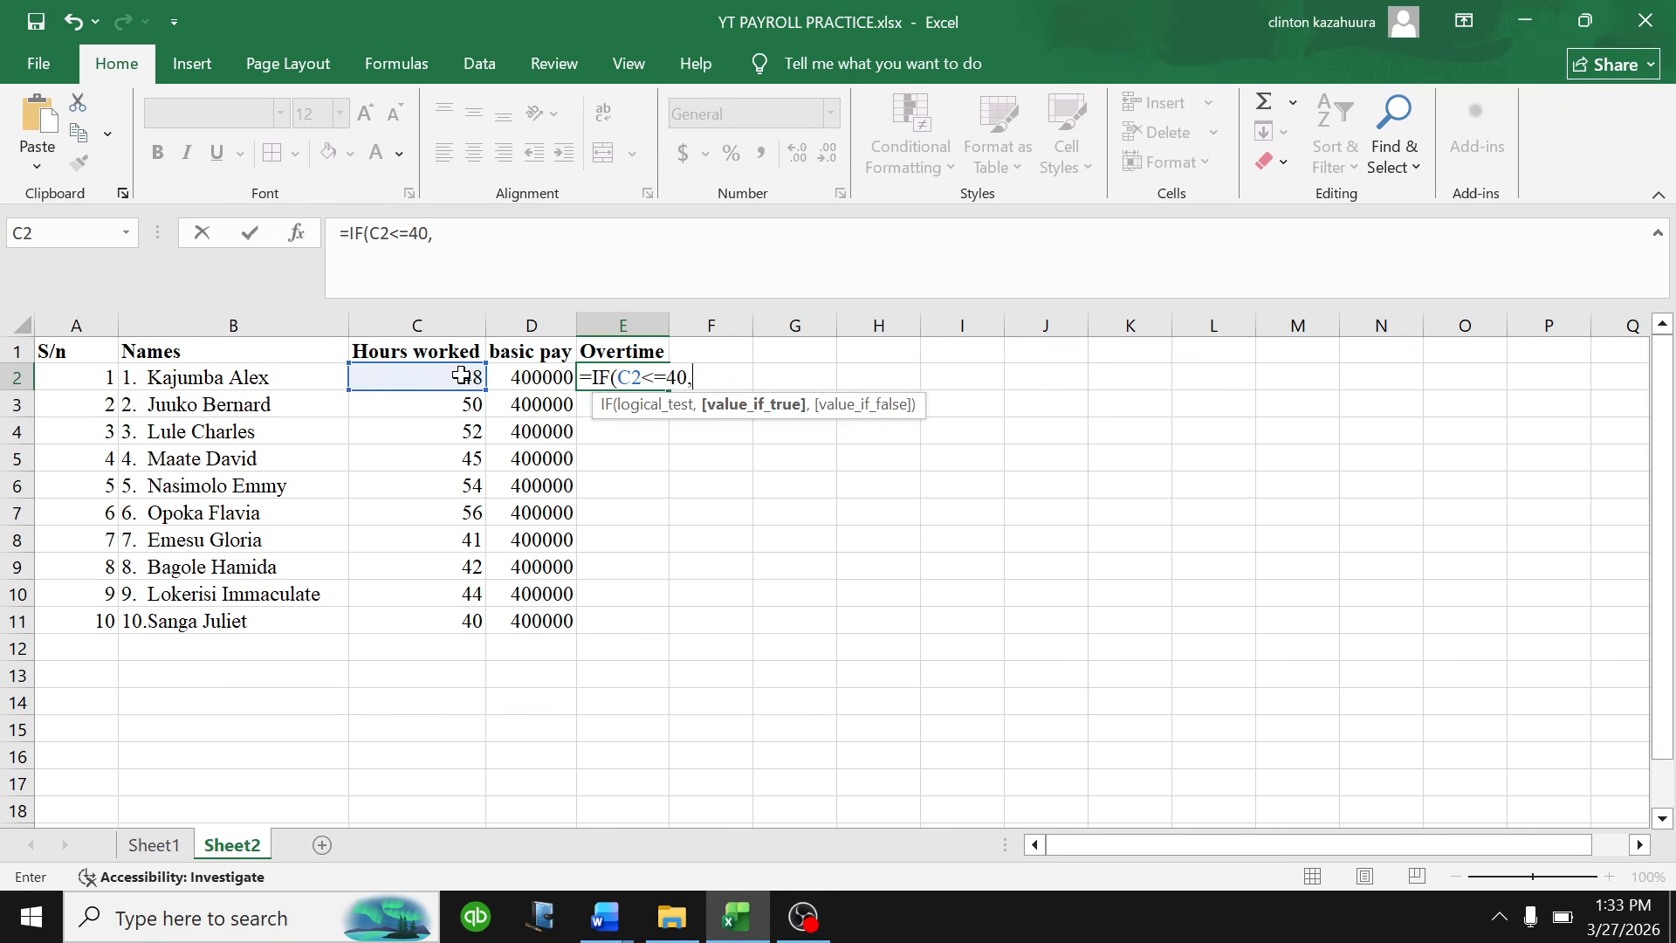
pyautogui.write('0')
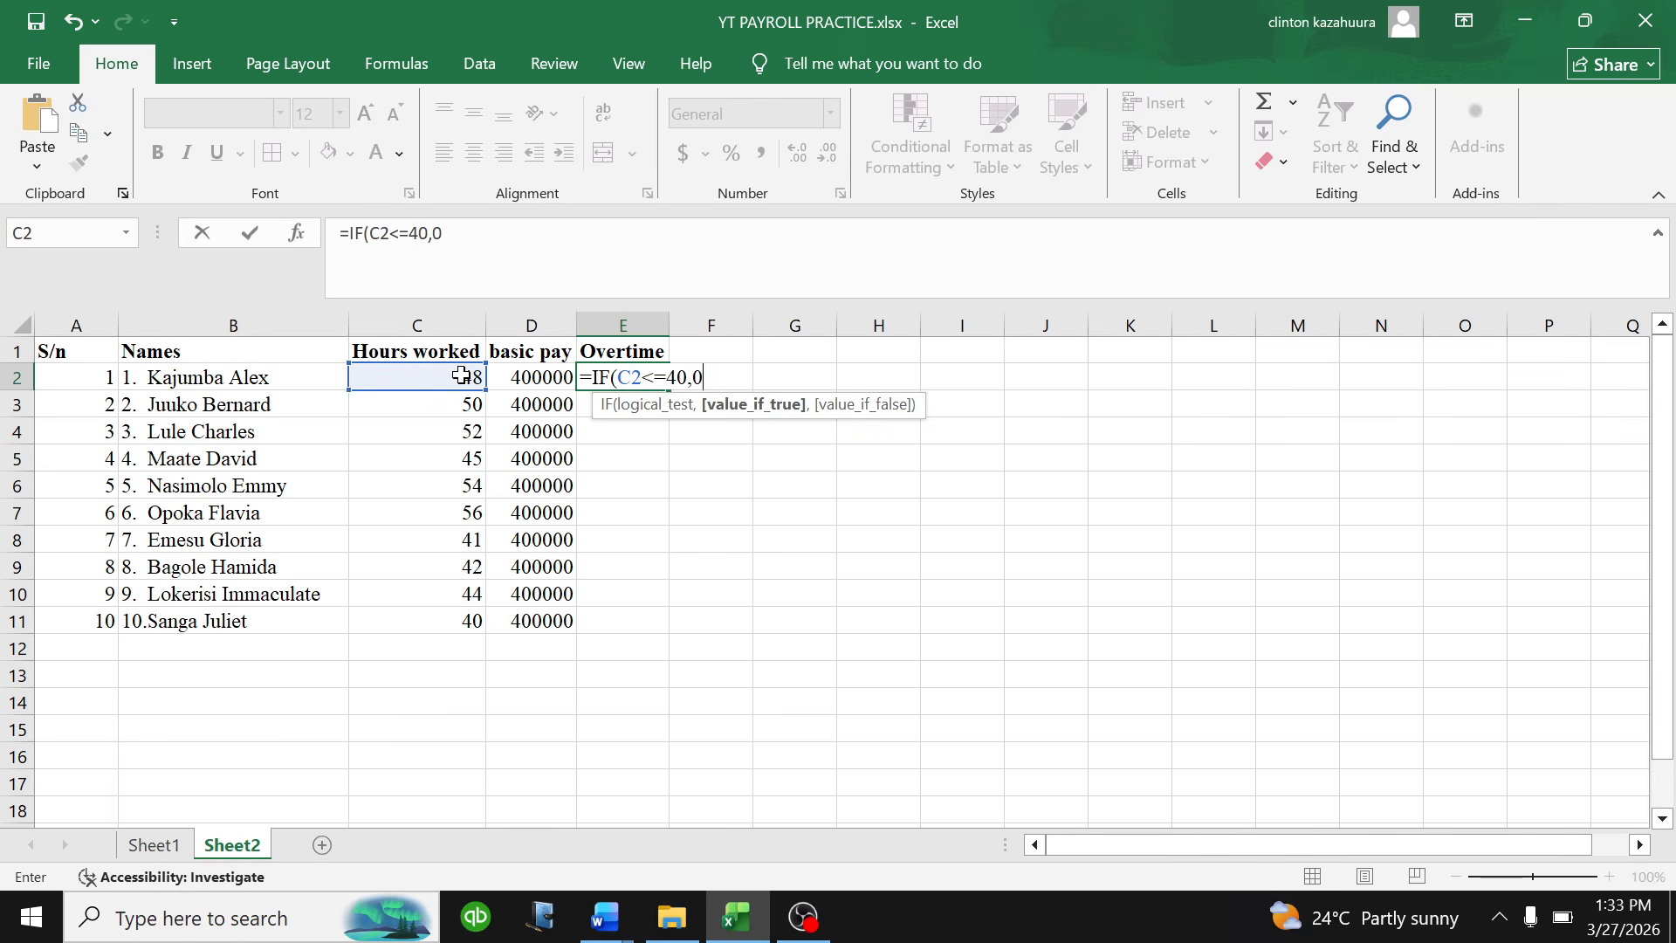
pyautogui.write(',')
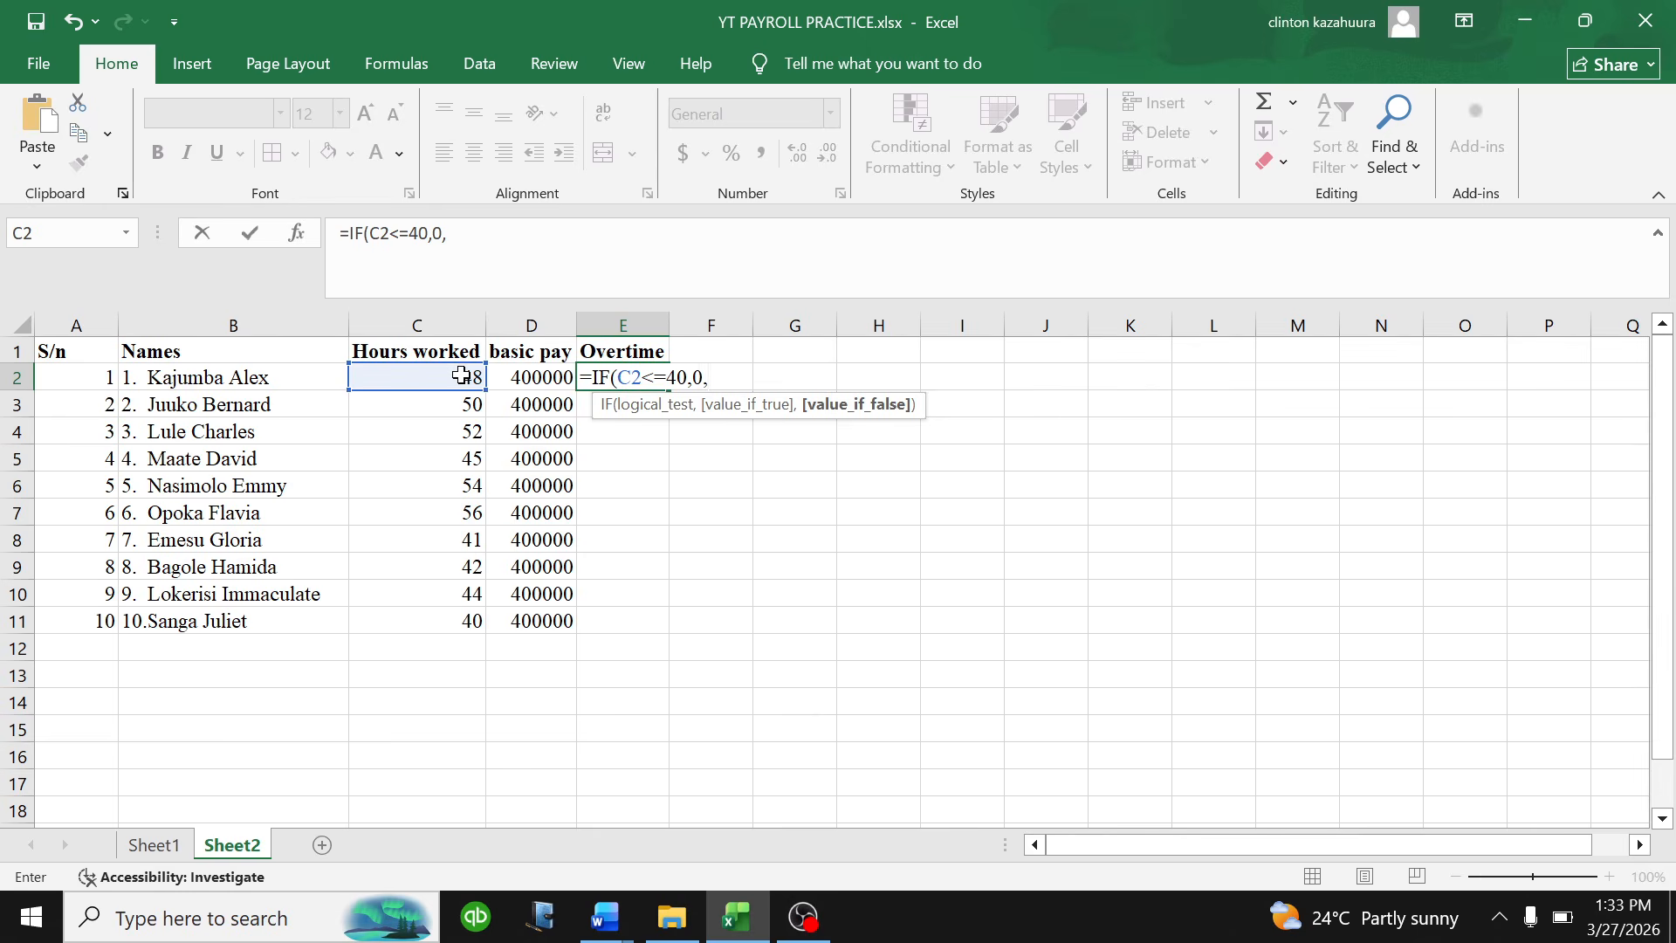
# - Nest a second IF as the formula's false value, testing whether C2<43
pyautogui.write('IF')
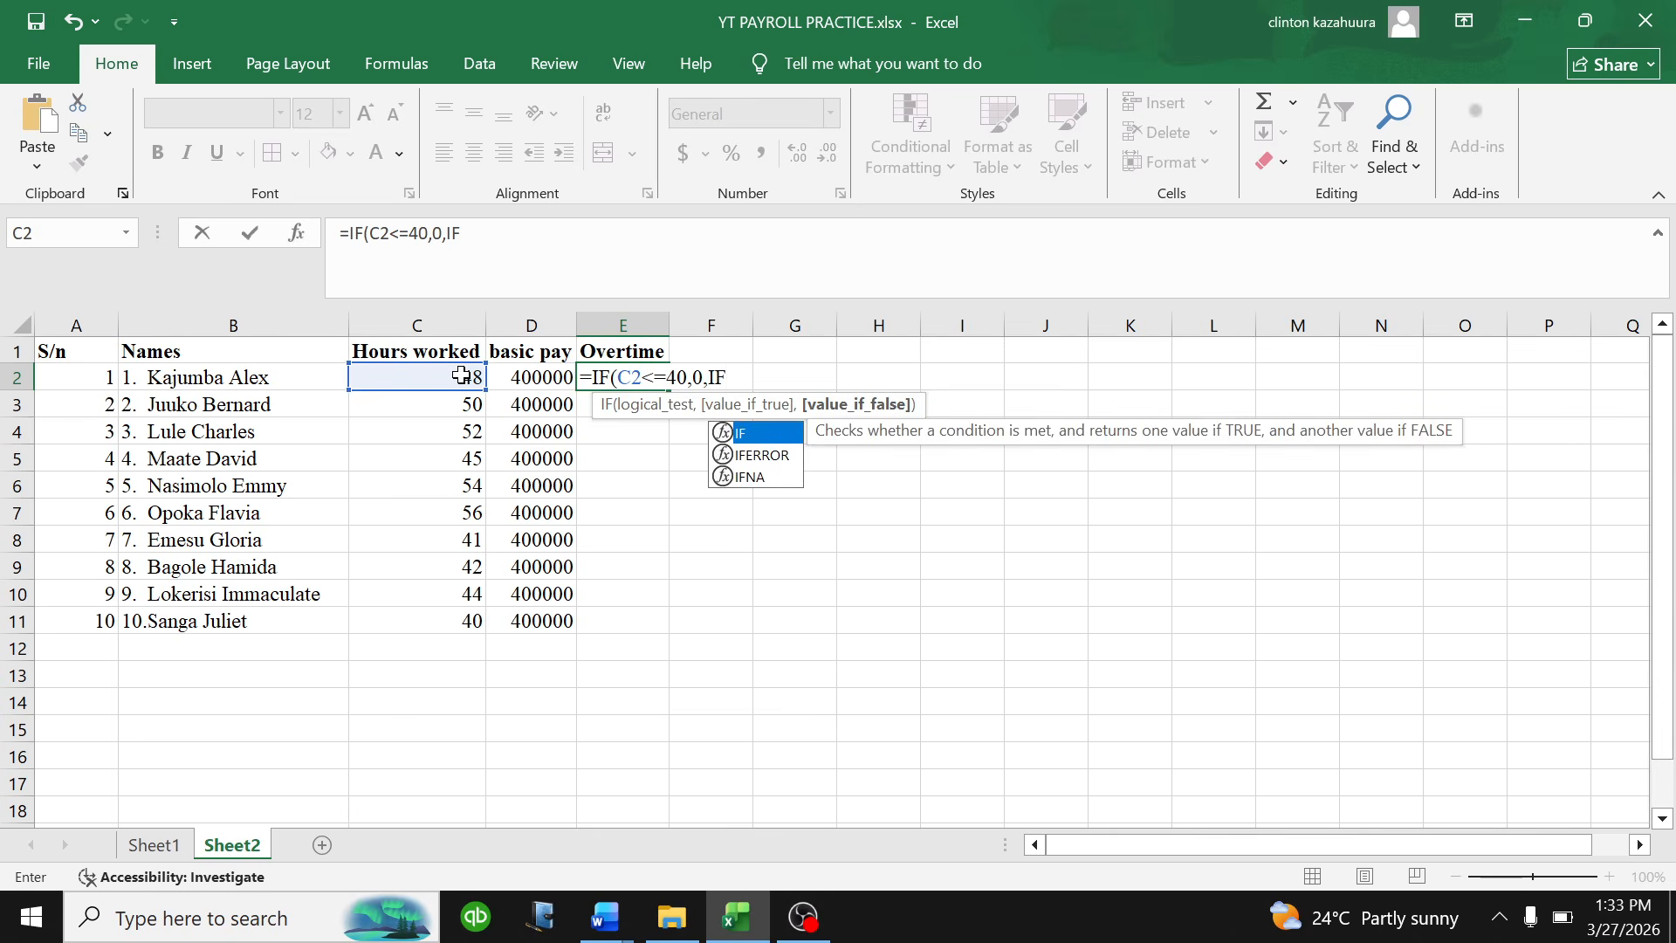
pyautogui.write('(')
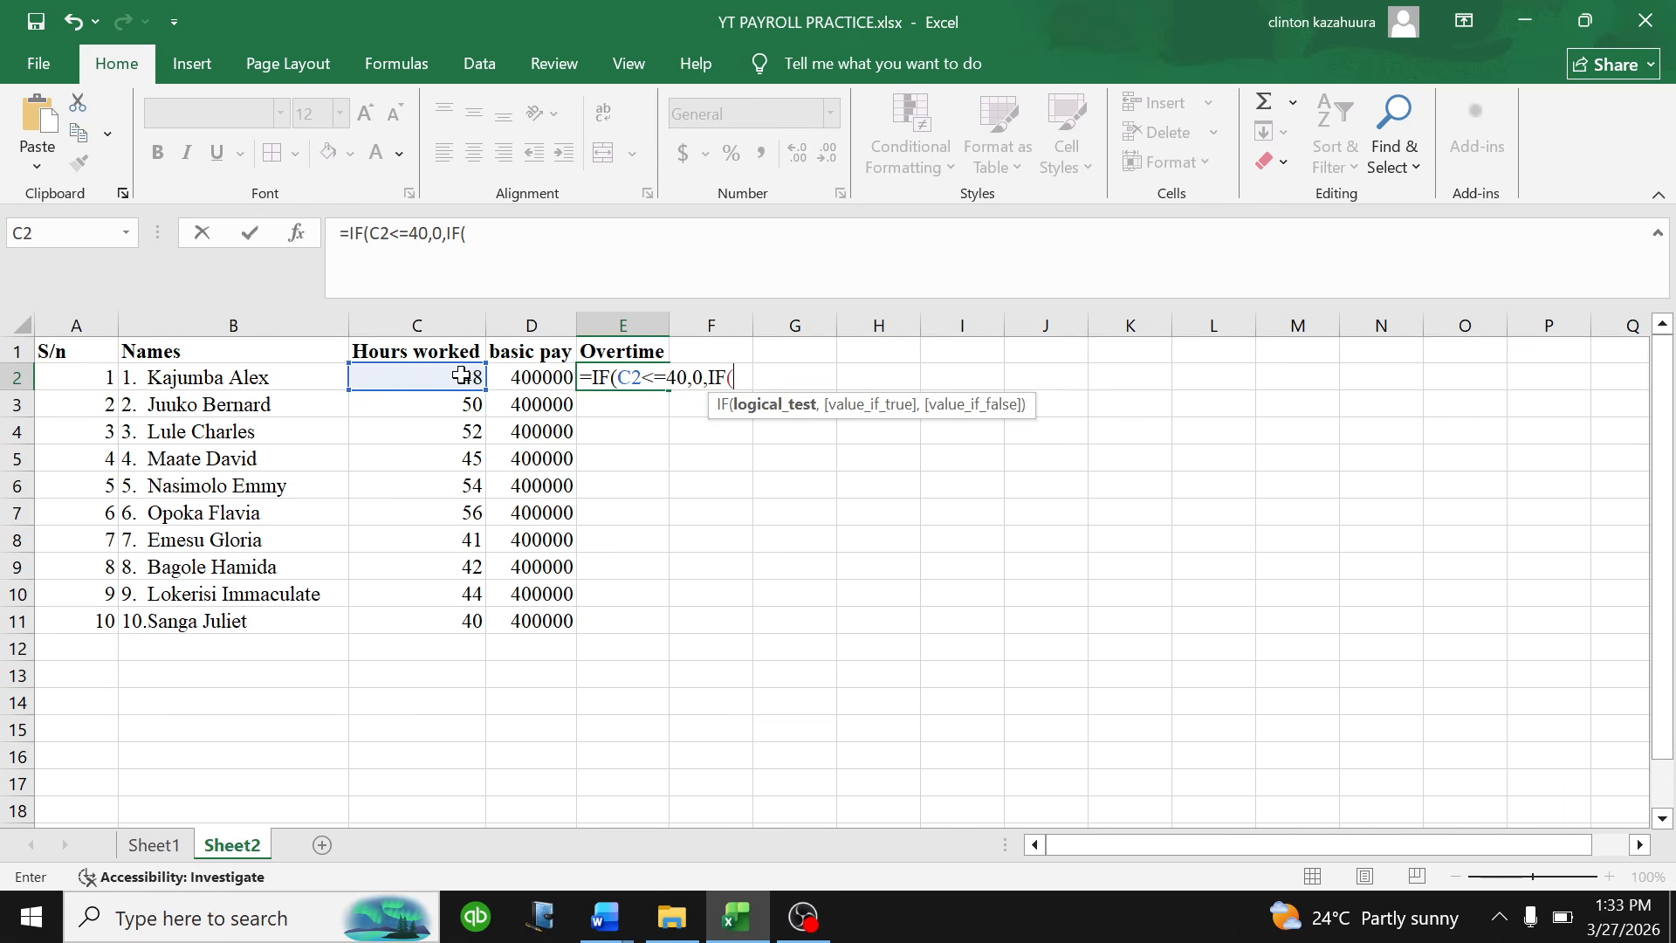
pyautogui.click(431, 378)
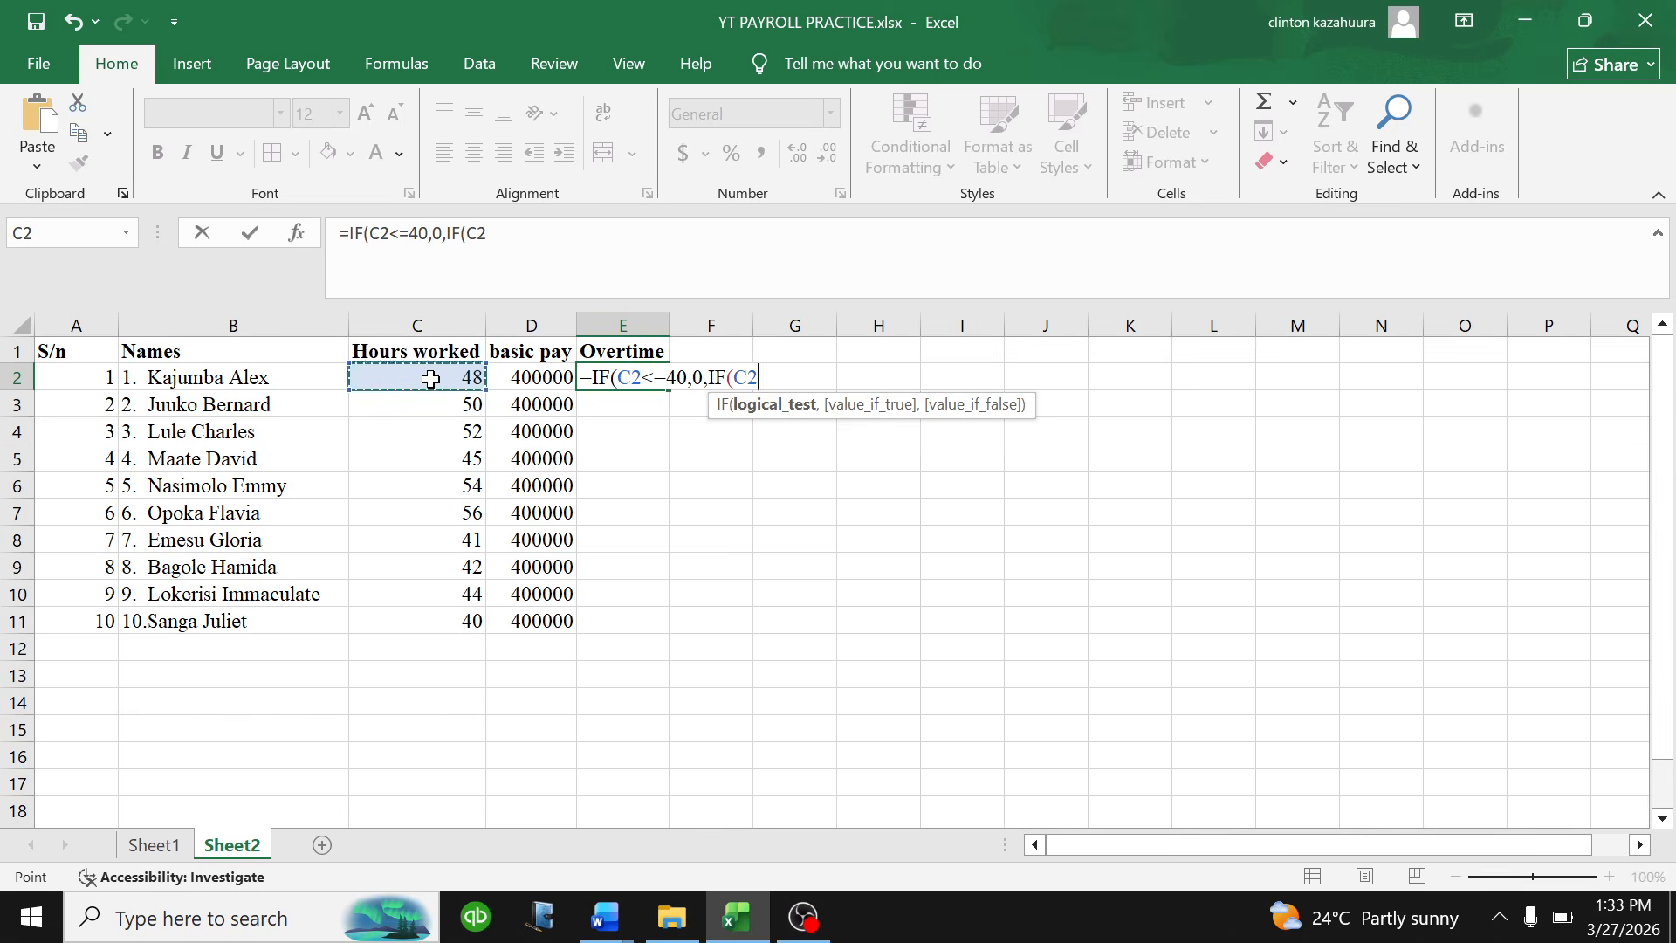
pyautogui.press('BackSpace')
pyautogui.write(',')
pyautogui.press('BackSpace')
pyautogui.write('<43')
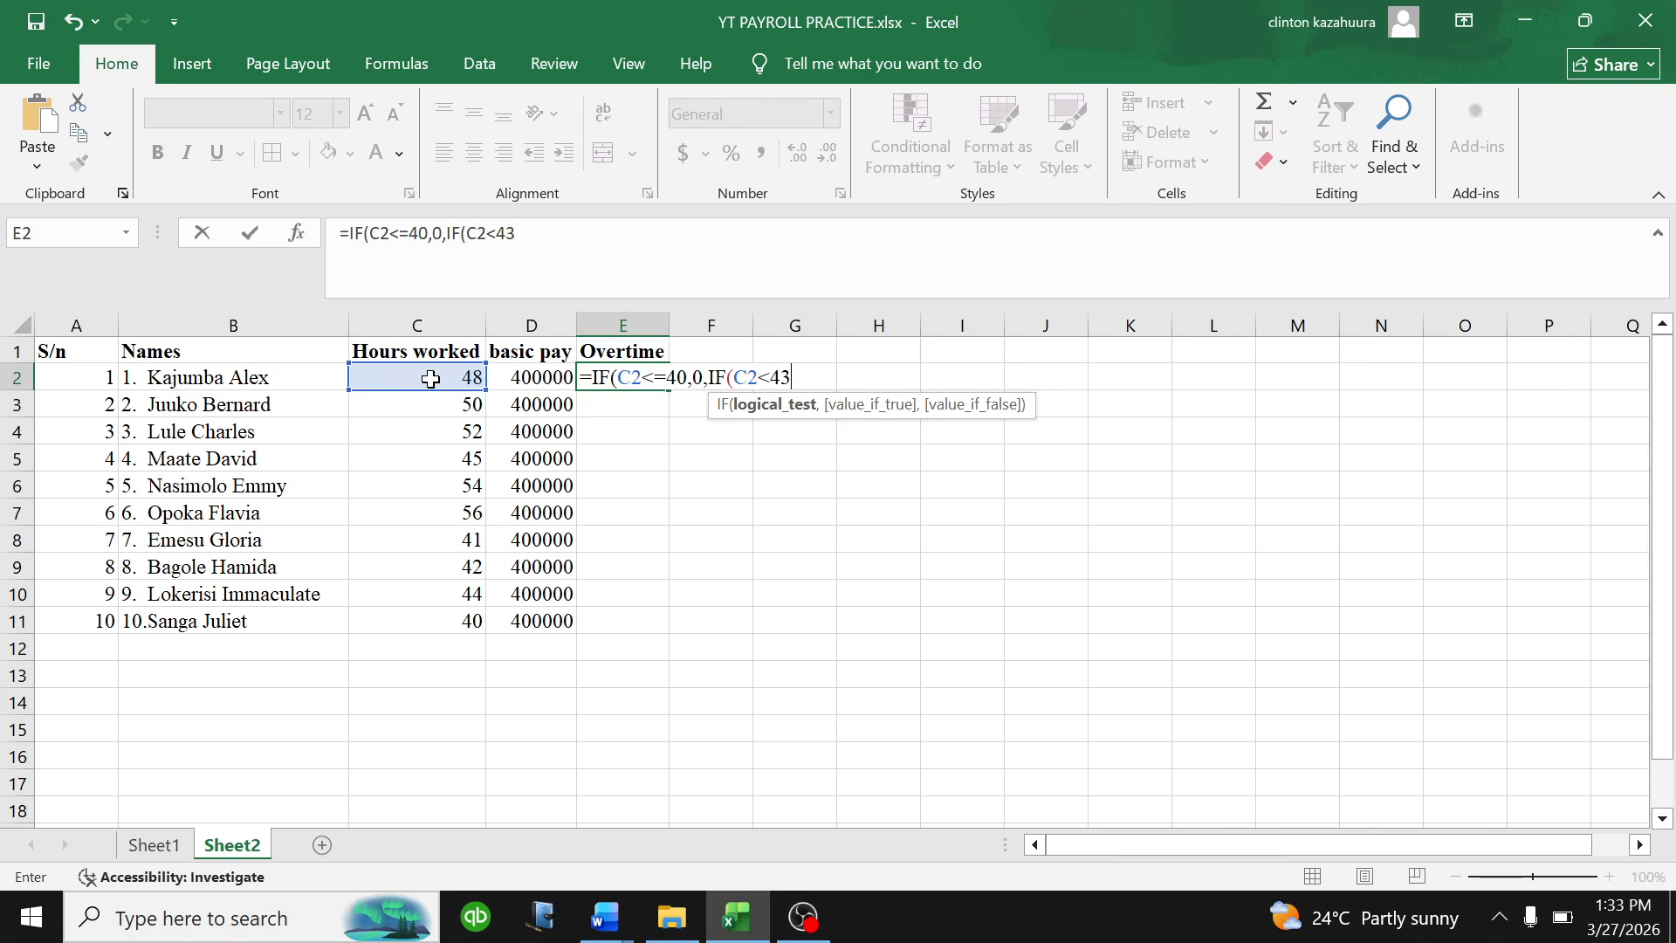
pyautogui.write(',')
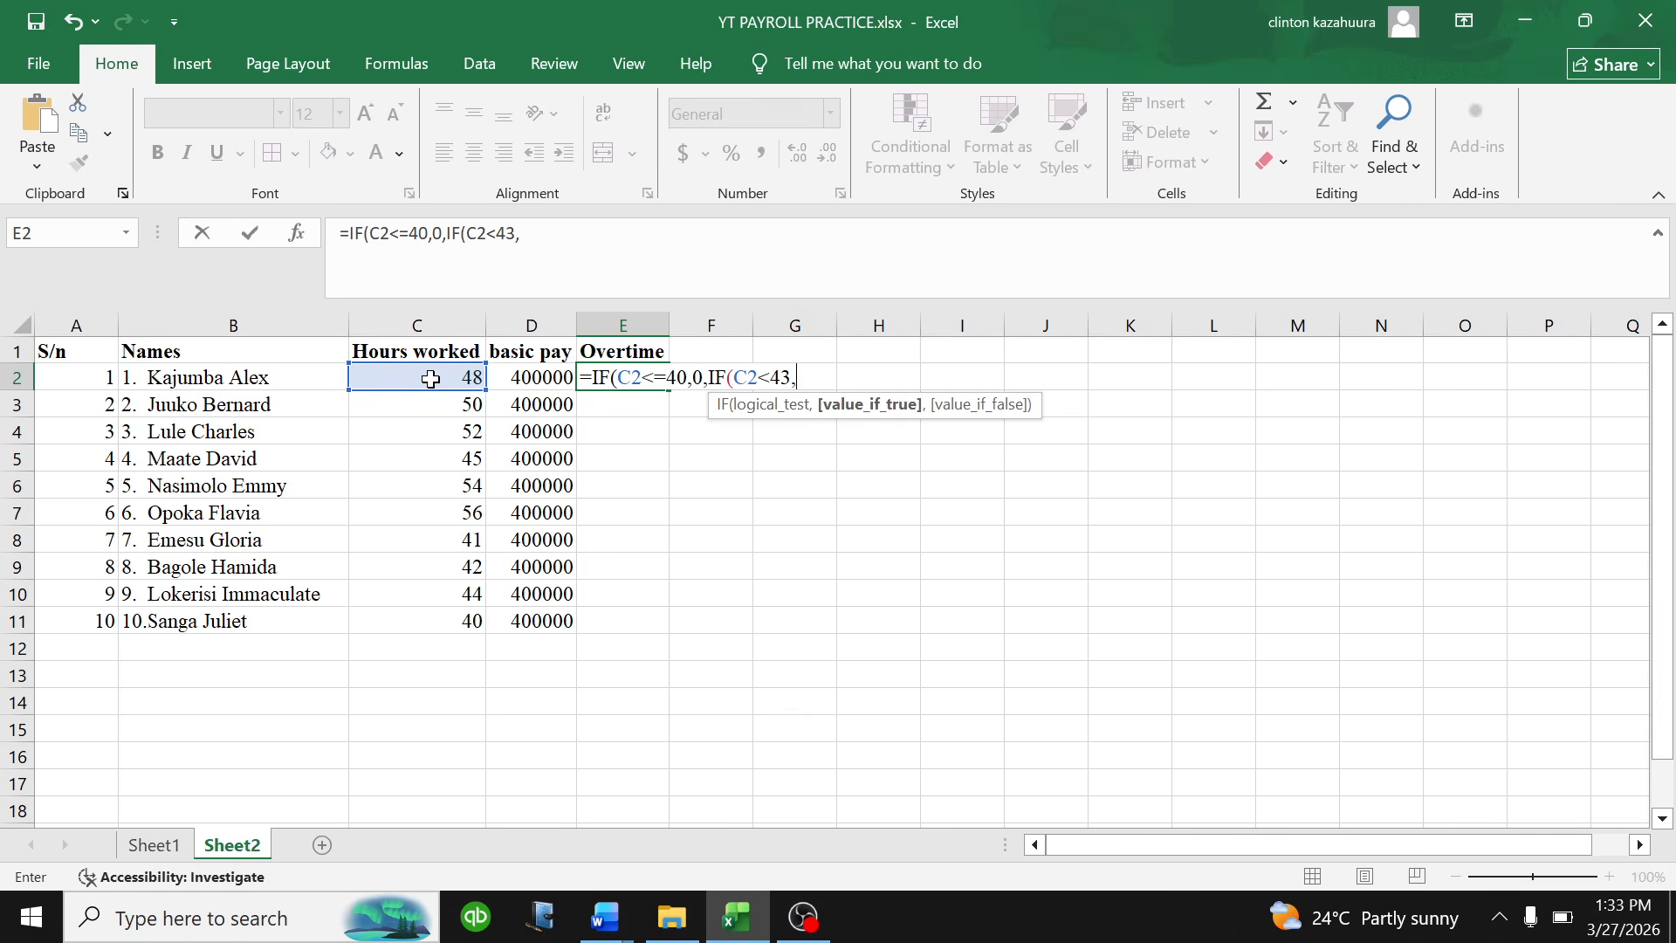
# - Set the second IF's true value to 10000*(C2-40)
pyautogui.write('10000*')
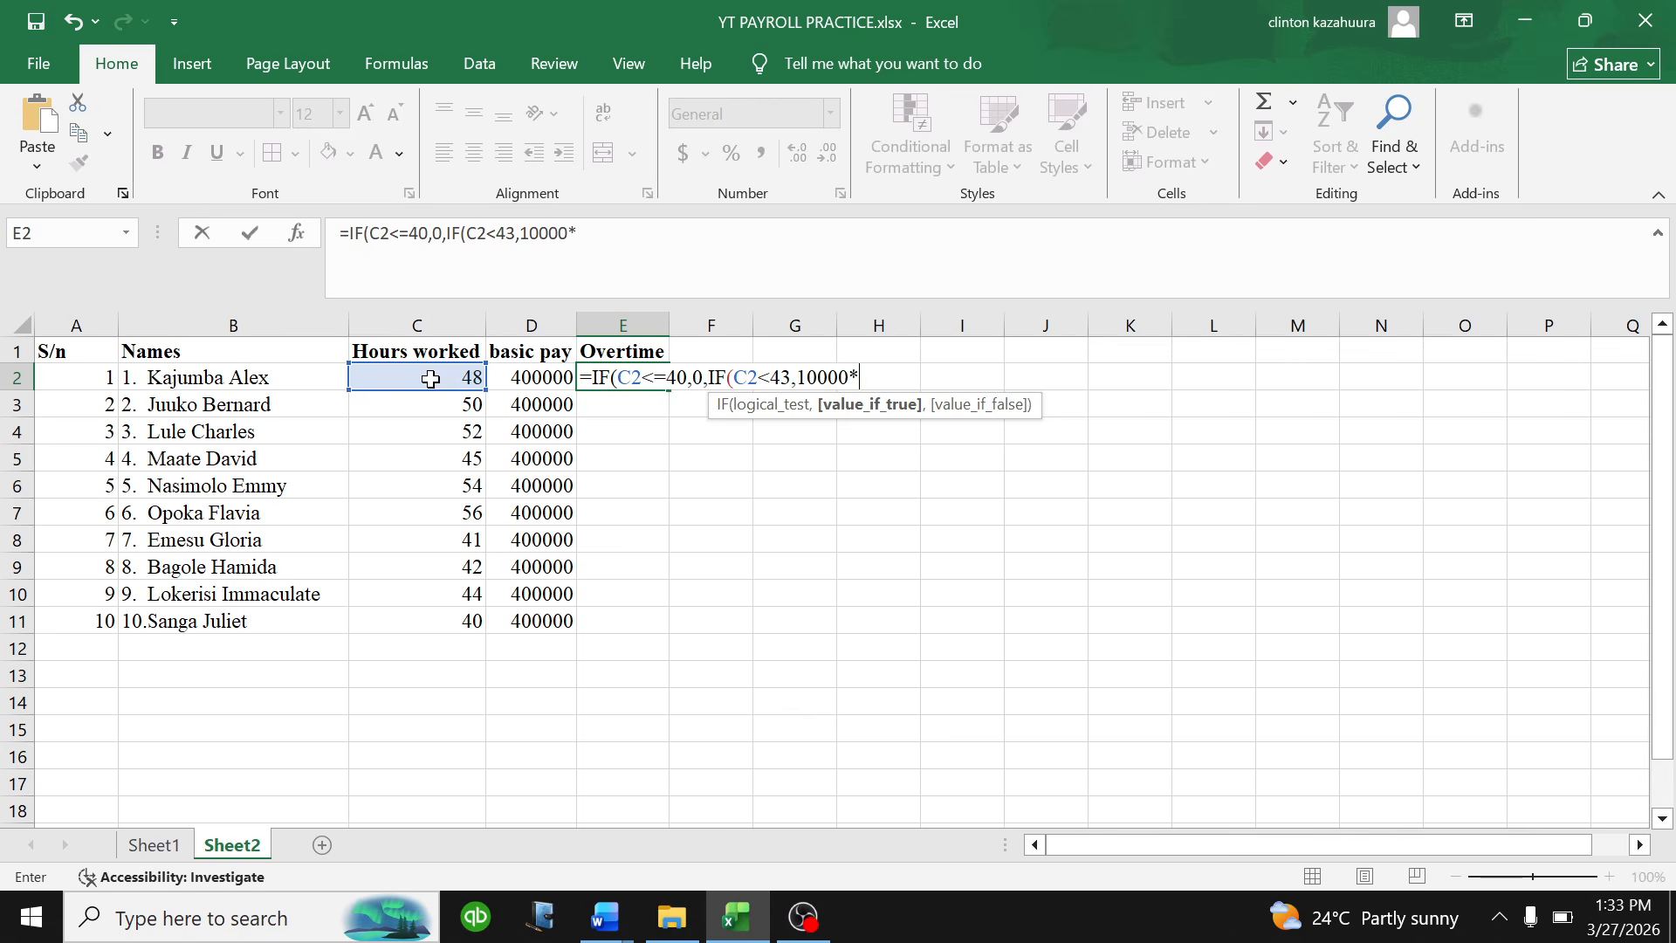
pyautogui.write('(')
pyautogui.click(449, 378)
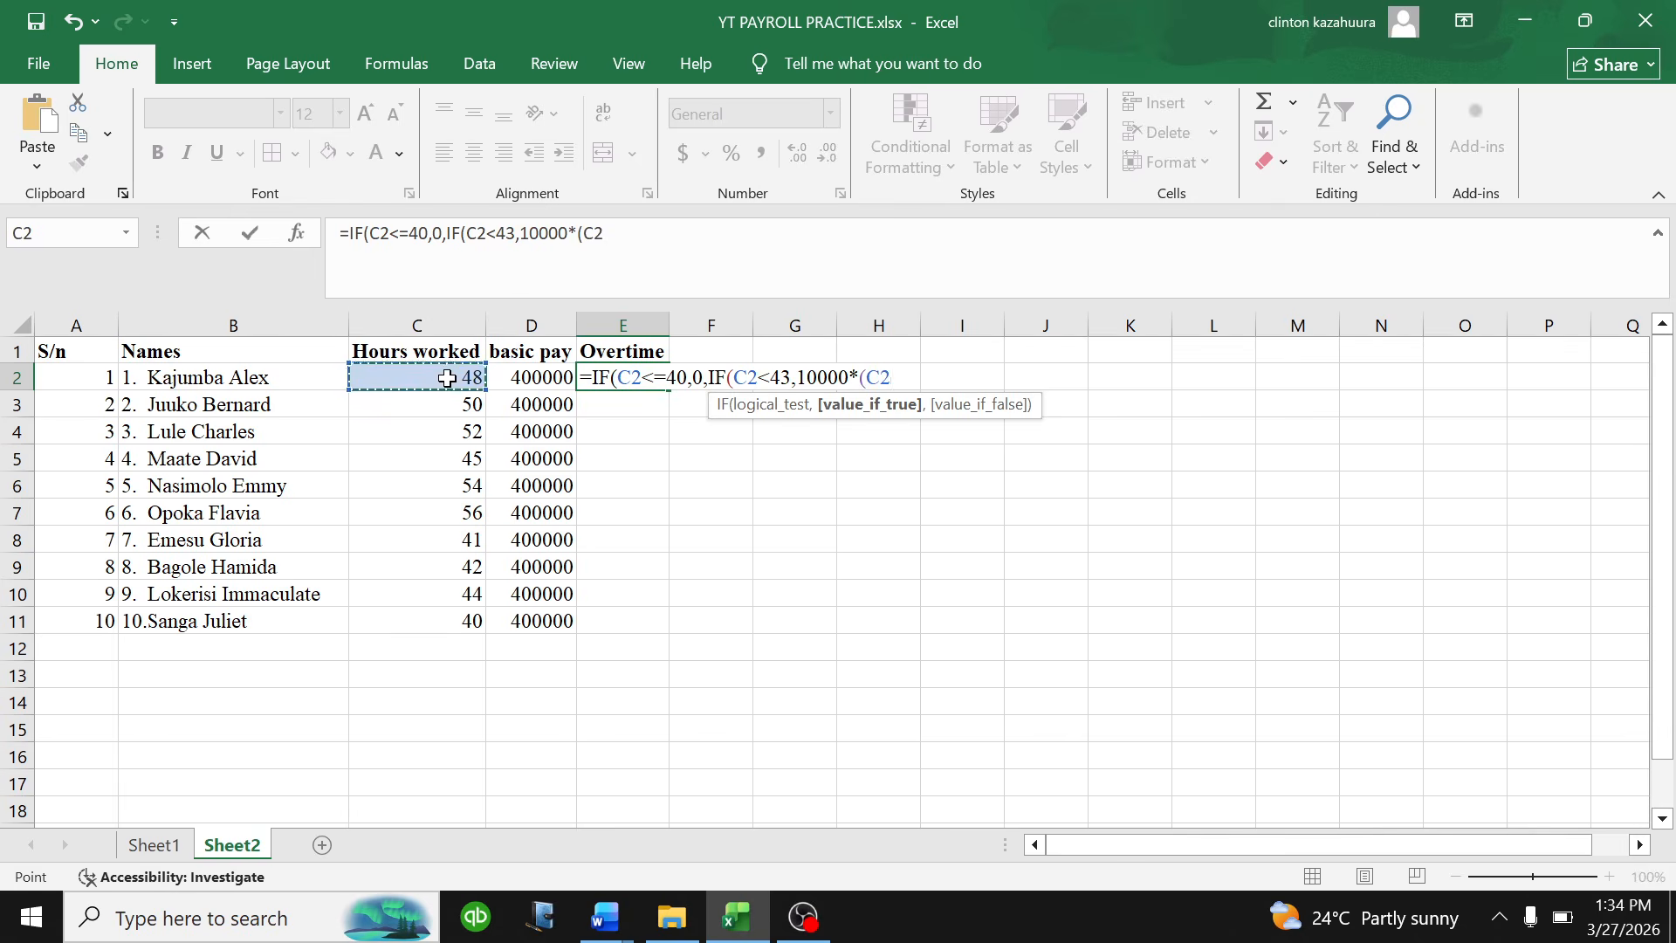
pyautogui.write('0')
pyautogui.press('BackSpace')
pyautogui.write('-')
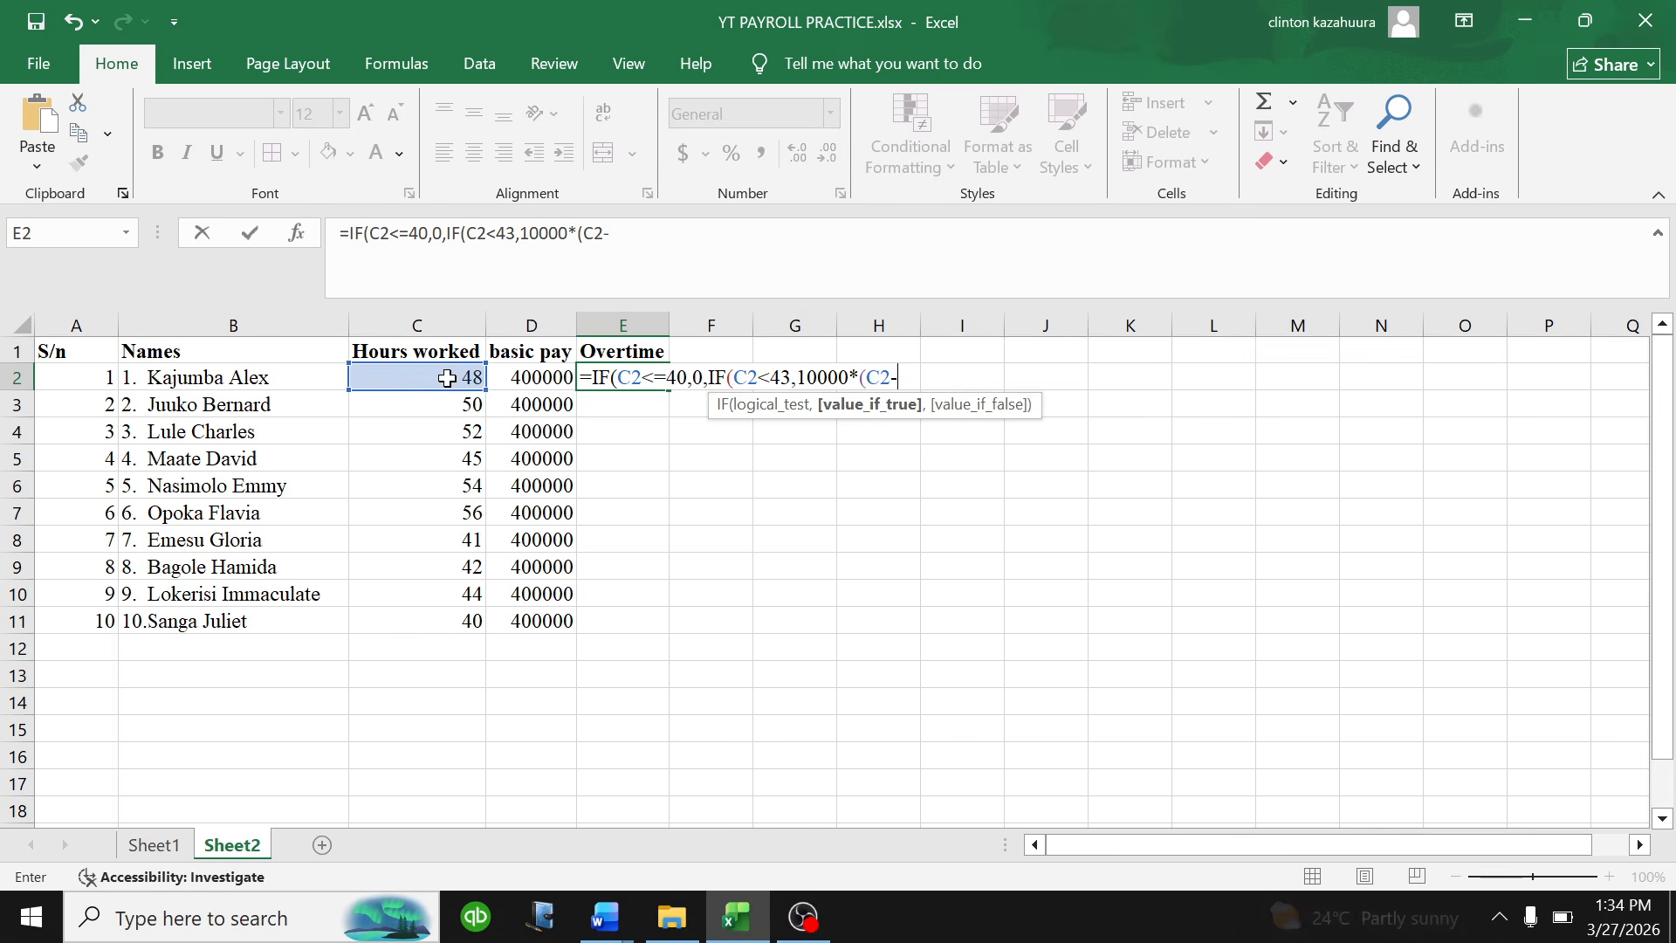
pyautogui.write('40')
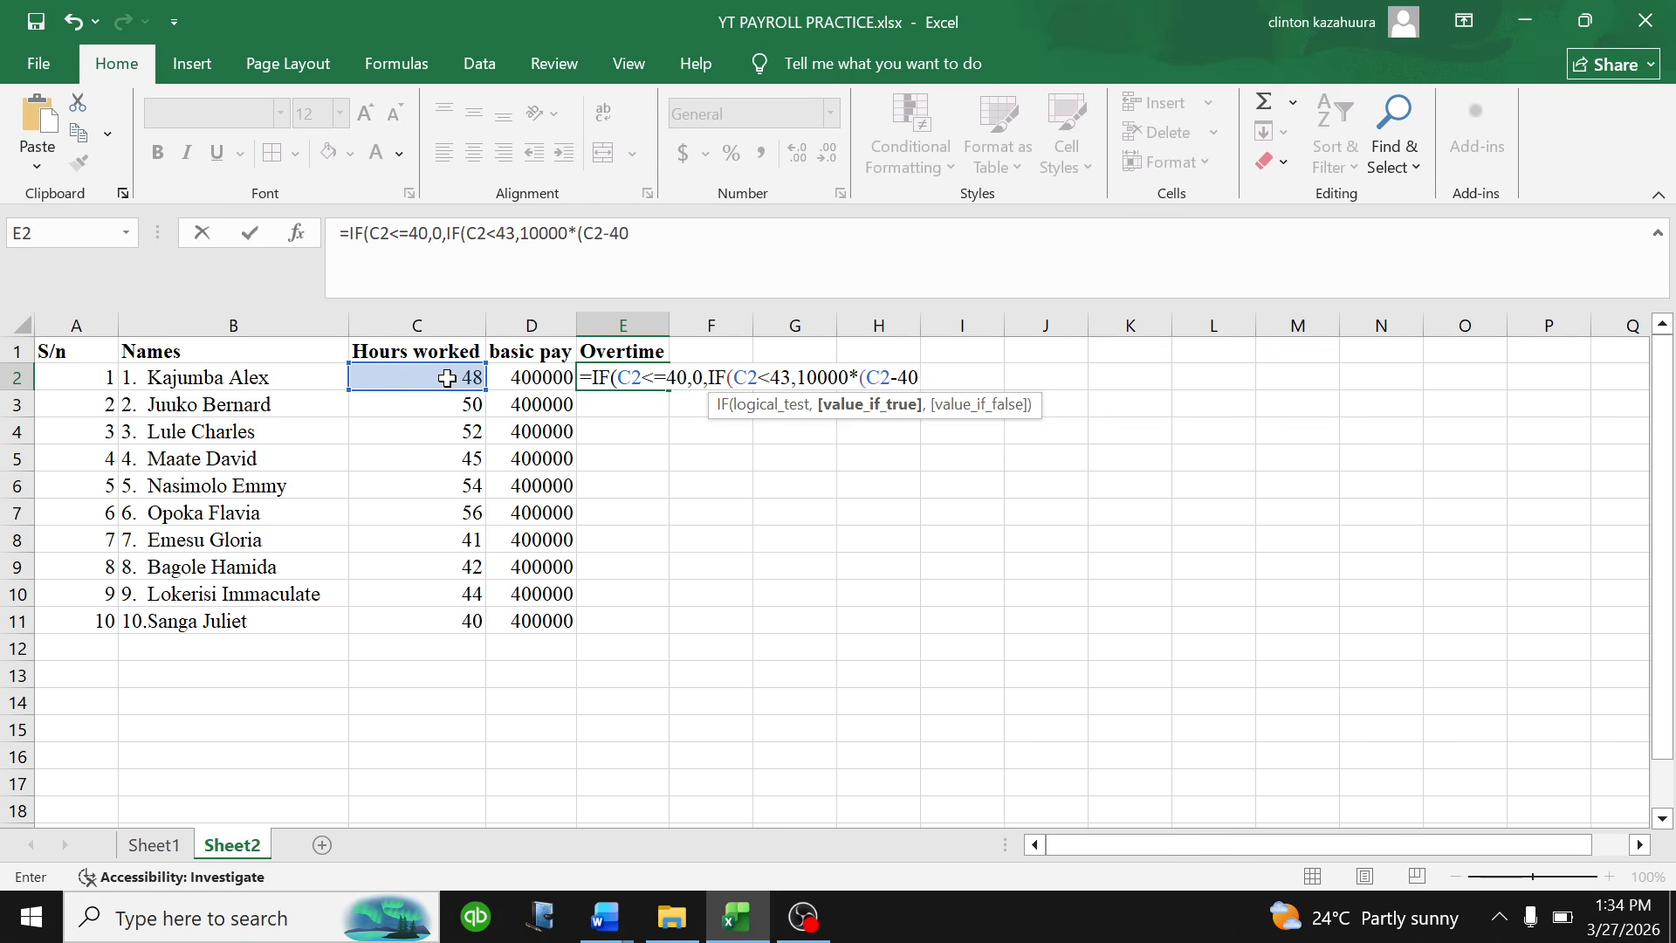
pyautogui.write('),')
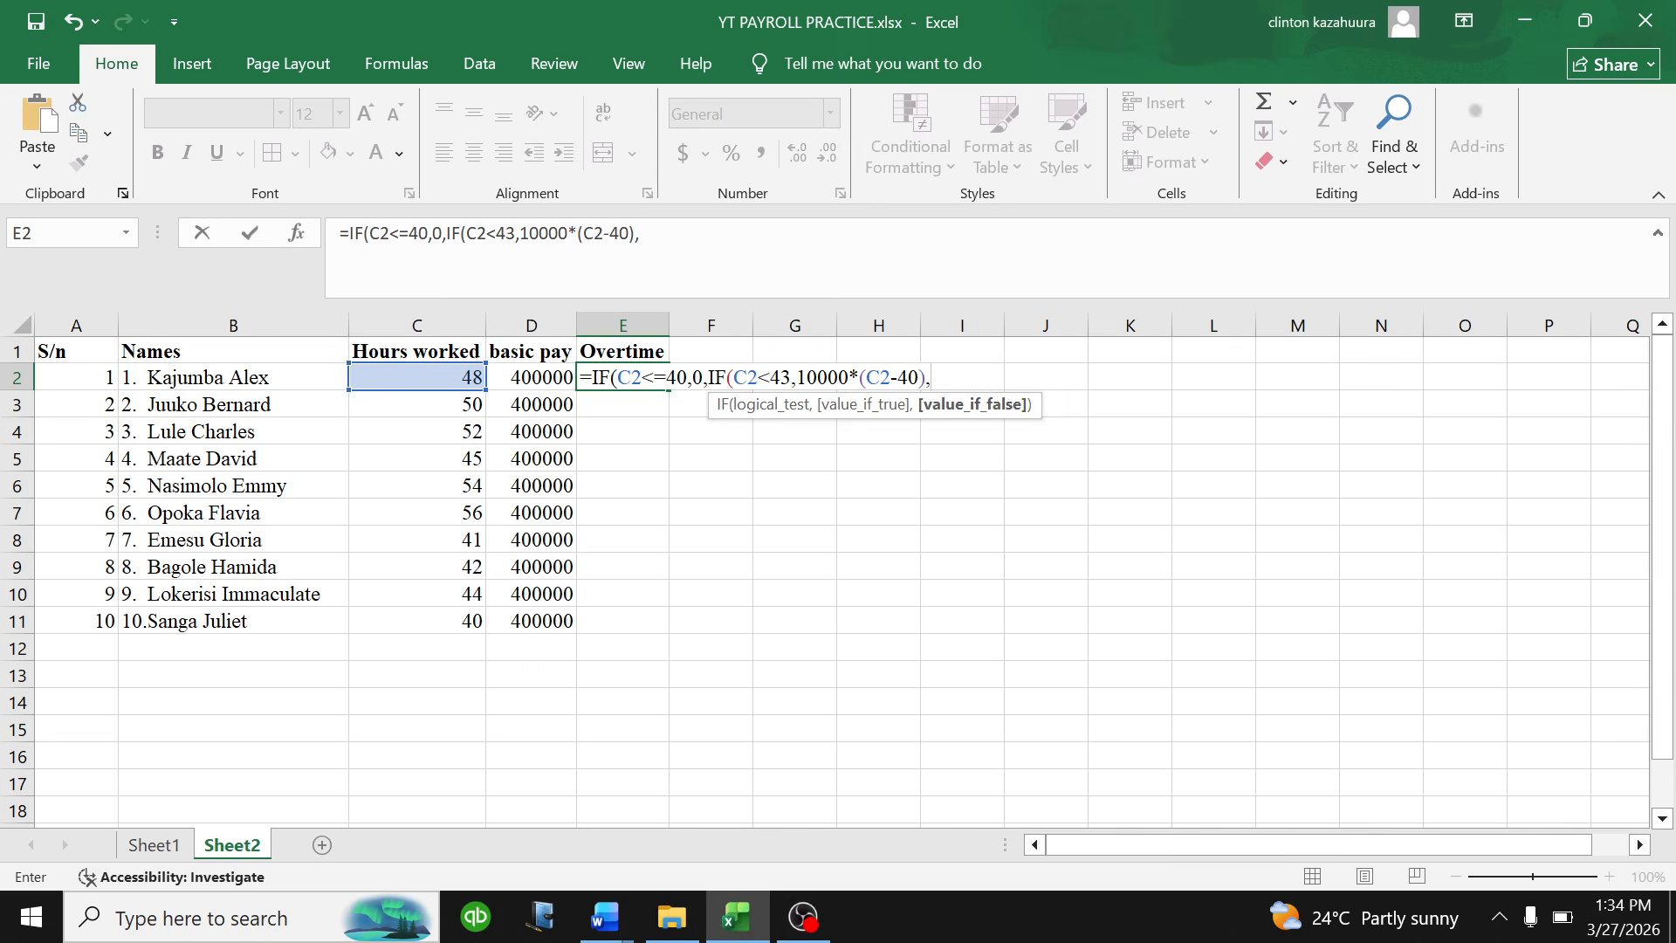
# - Nest a third IF as the second IF's false value, testing whether C2>=43
pyautogui.write('IF')
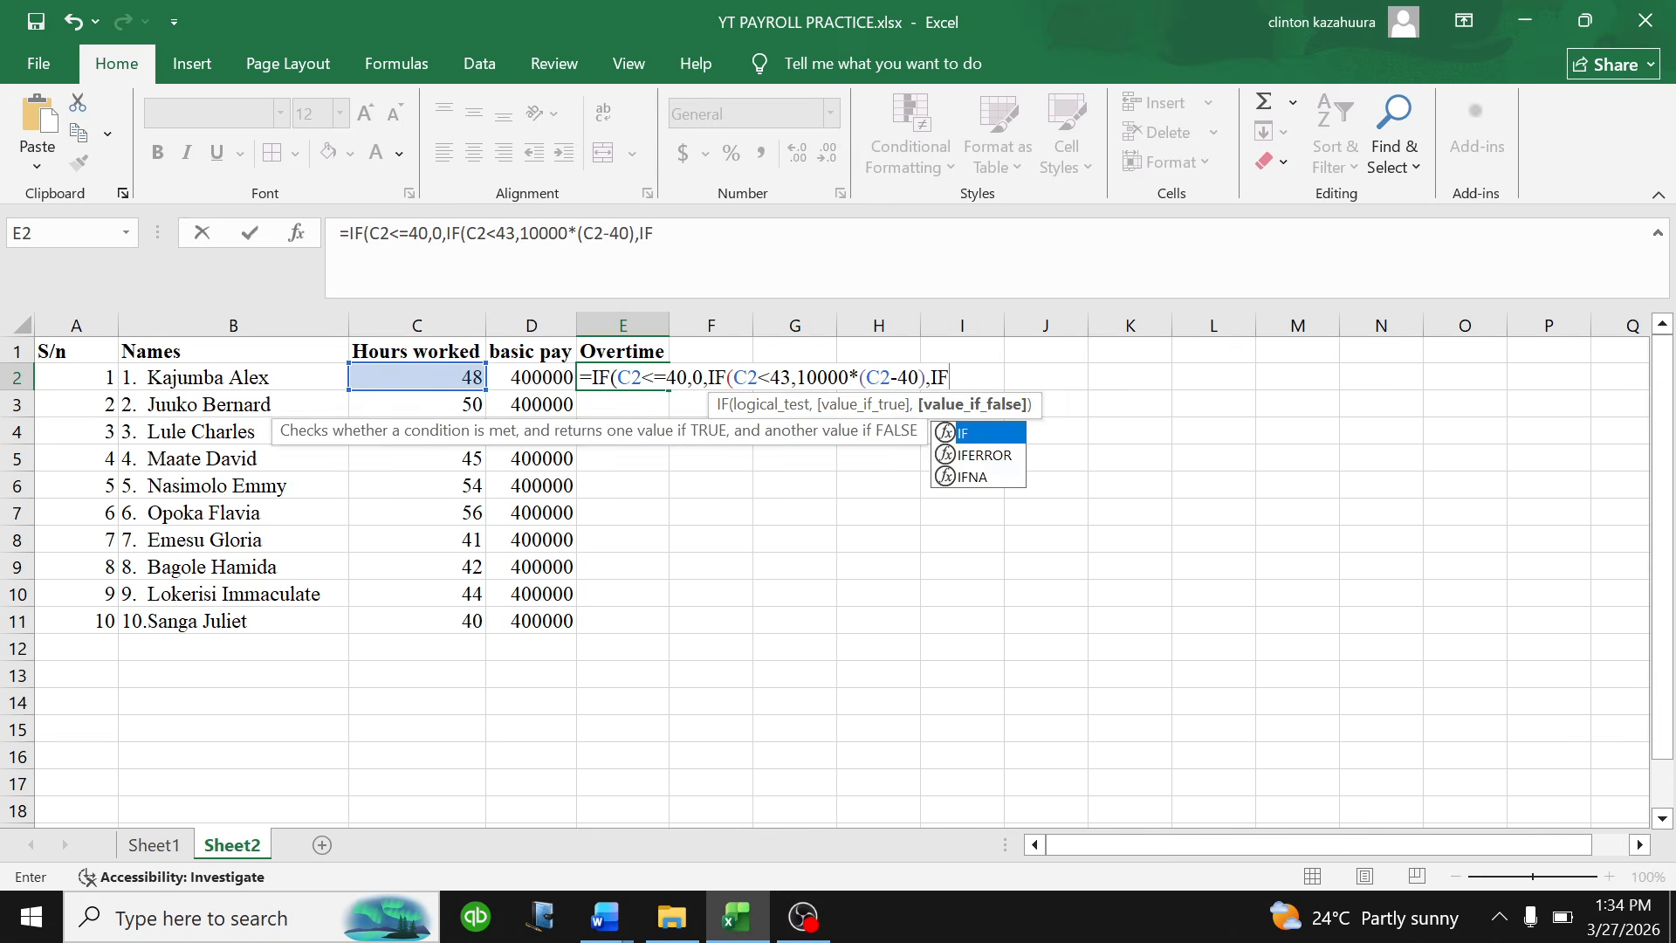
pyautogui.write('(')
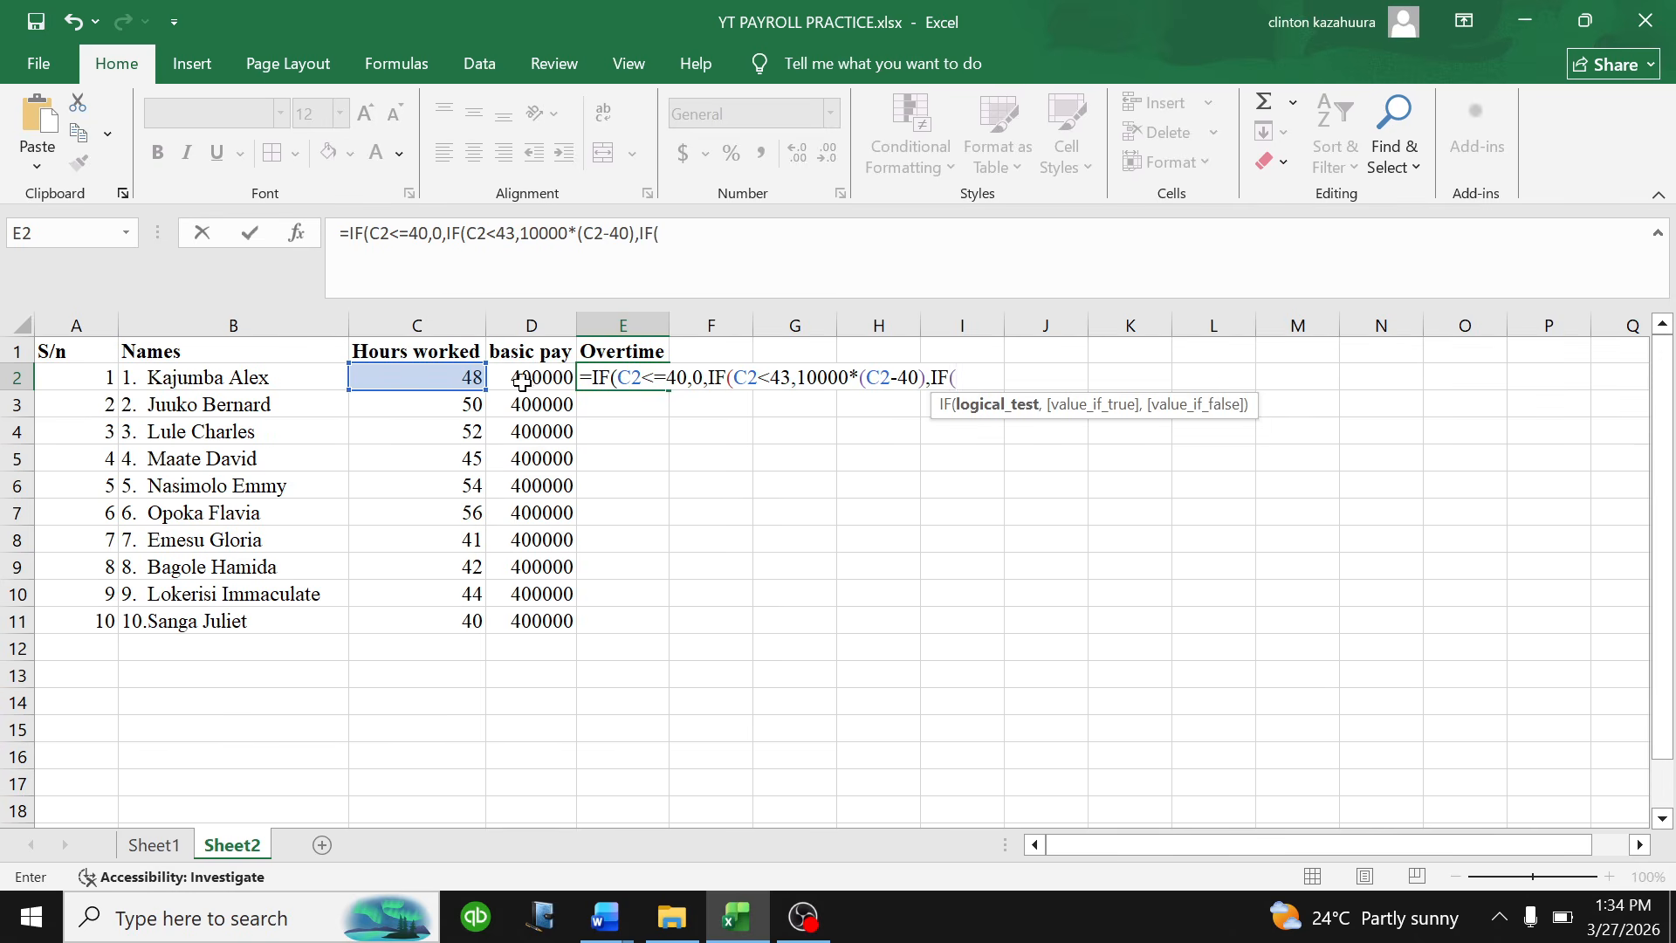
pyautogui.click(453, 380)
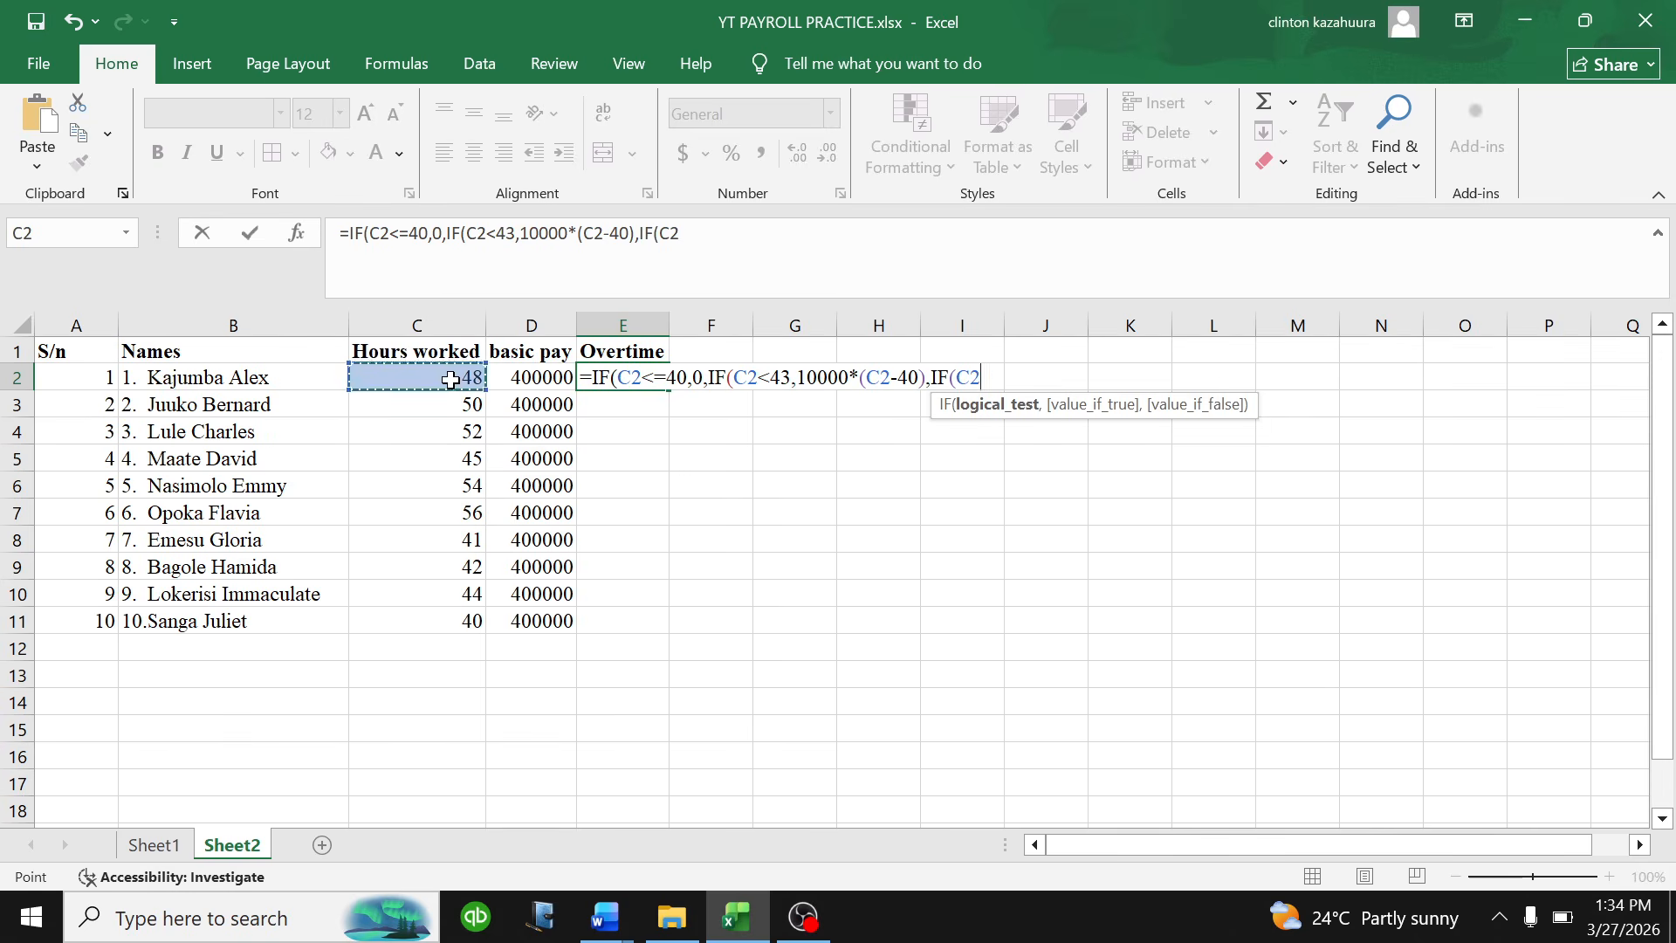
pyautogui.write('>')
pyautogui.write('-')
pyautogui.press('BackSpace')
pyautogui.write('=43')
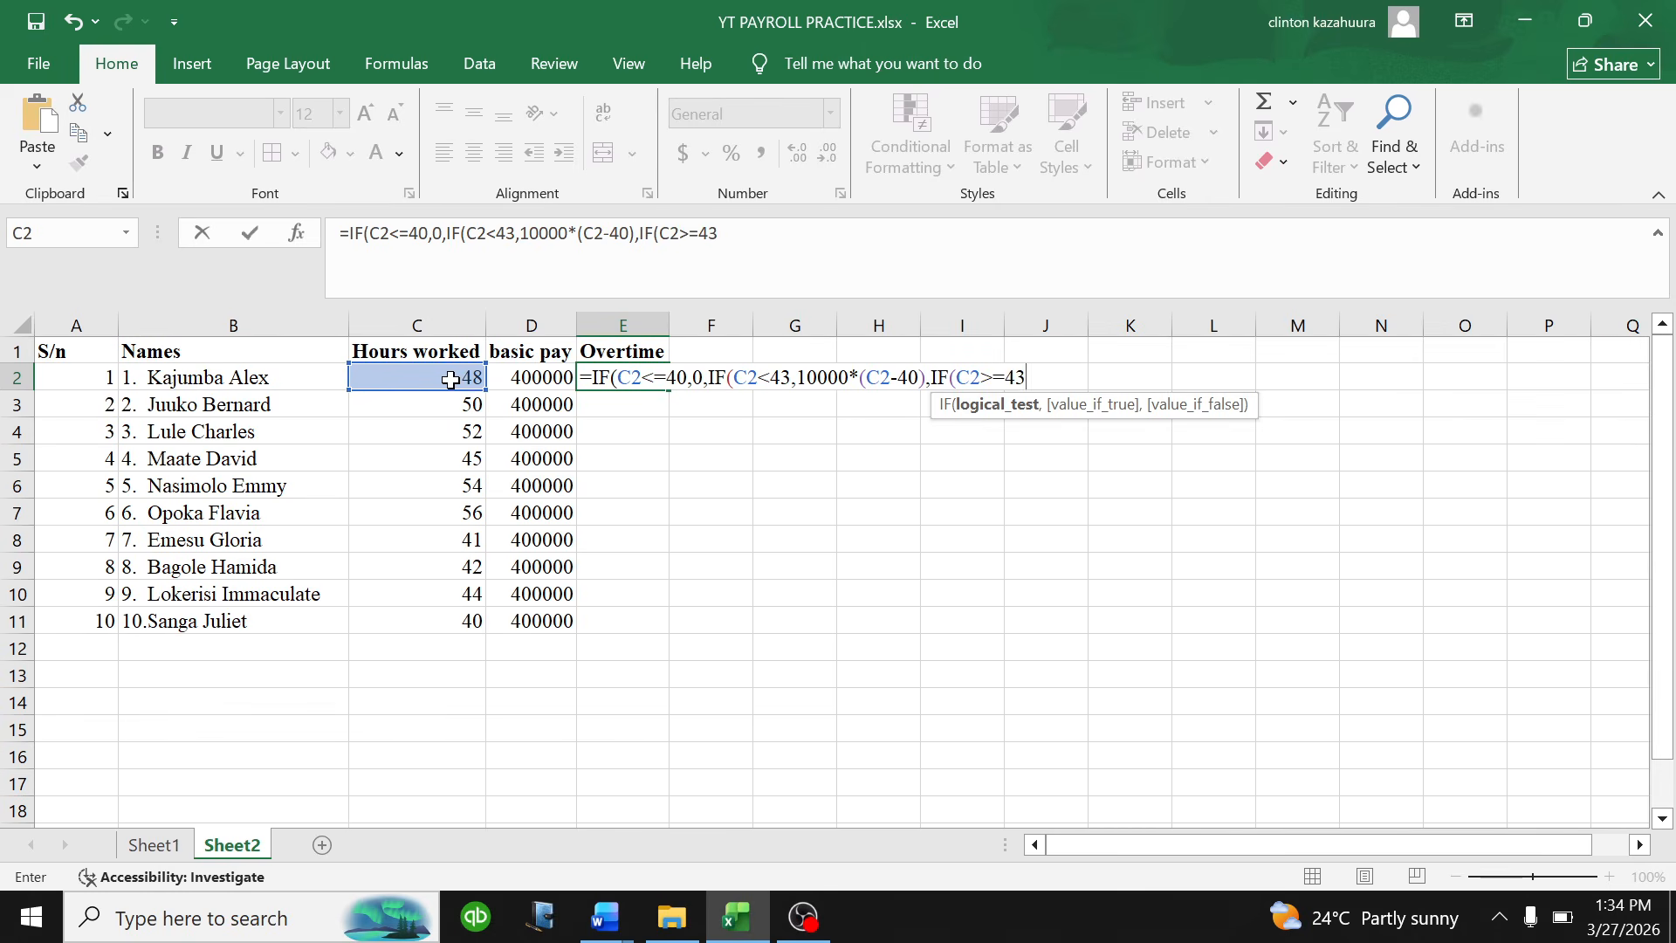
pyautogui.write(',')
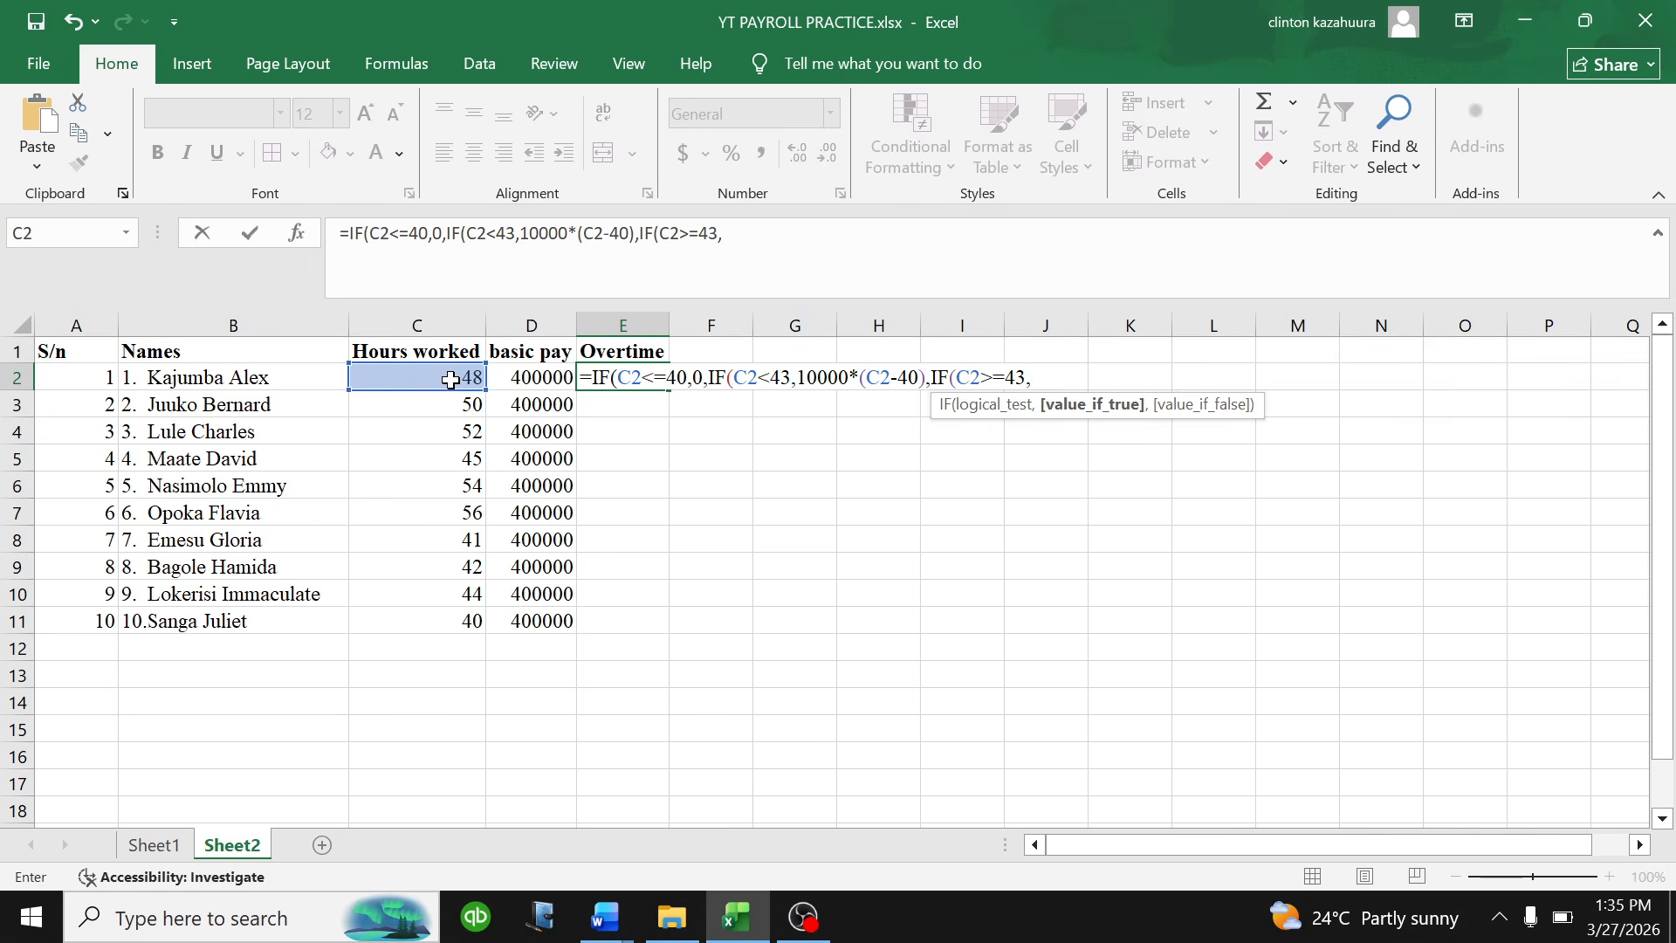
# - Complete the E2 formula with 10000*3 as the third IF's true value and fill it down to E11
pyautogui.write('10000')
pyautogui.write('*3')
pyautogui.write(')')
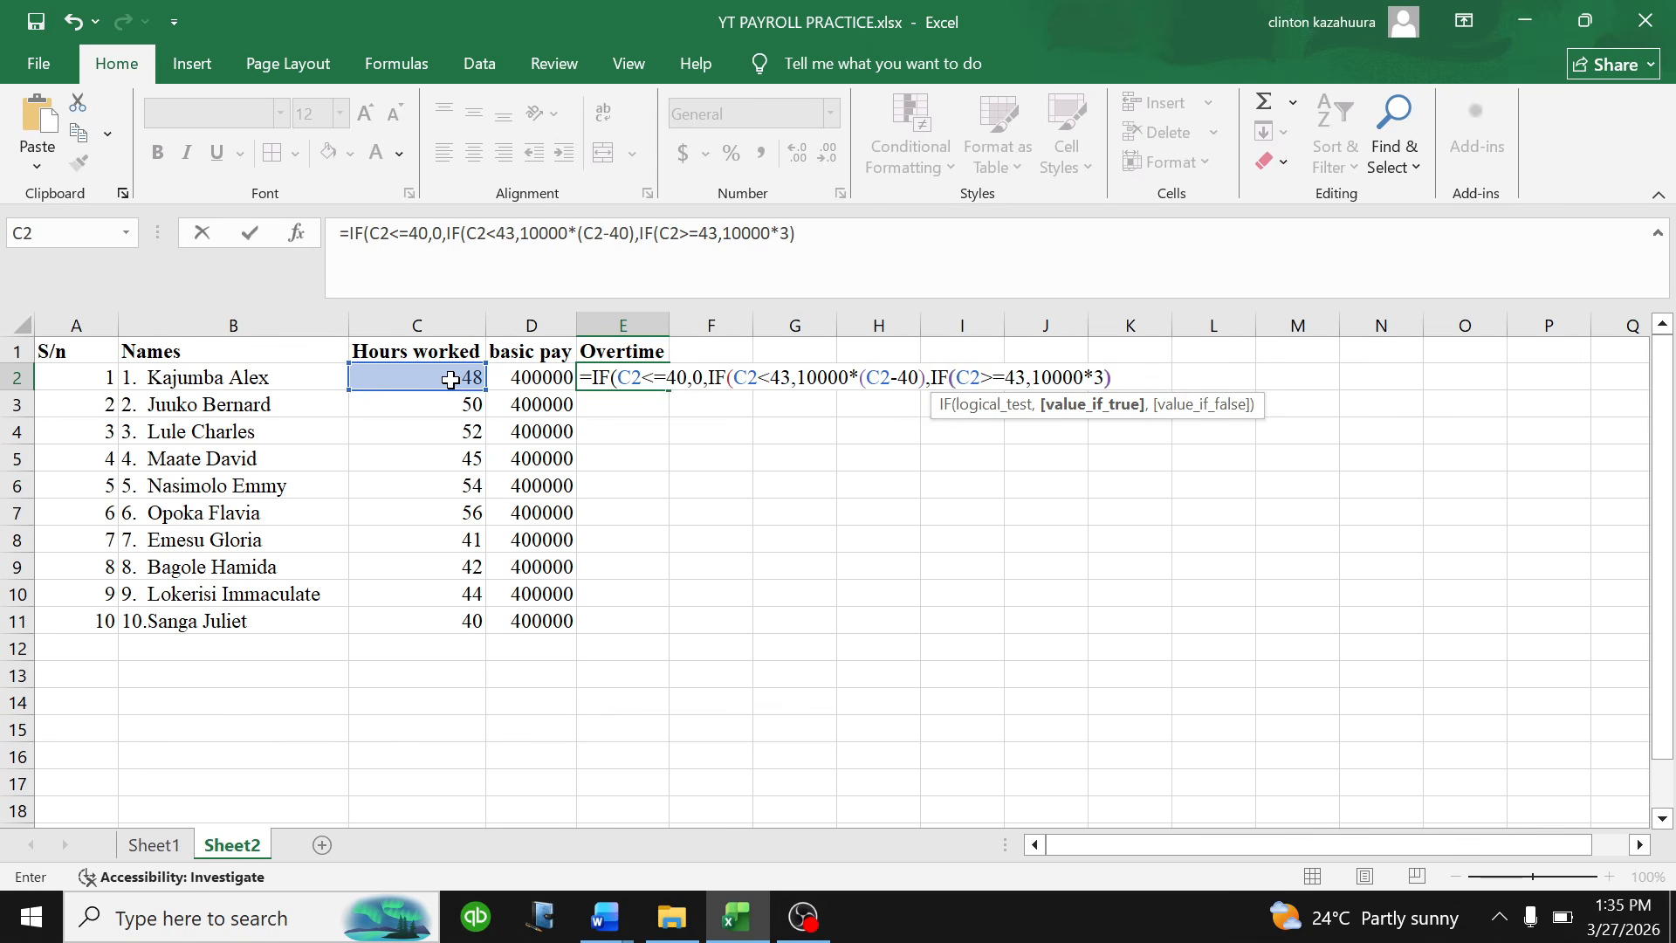
pyautogui.write('))')
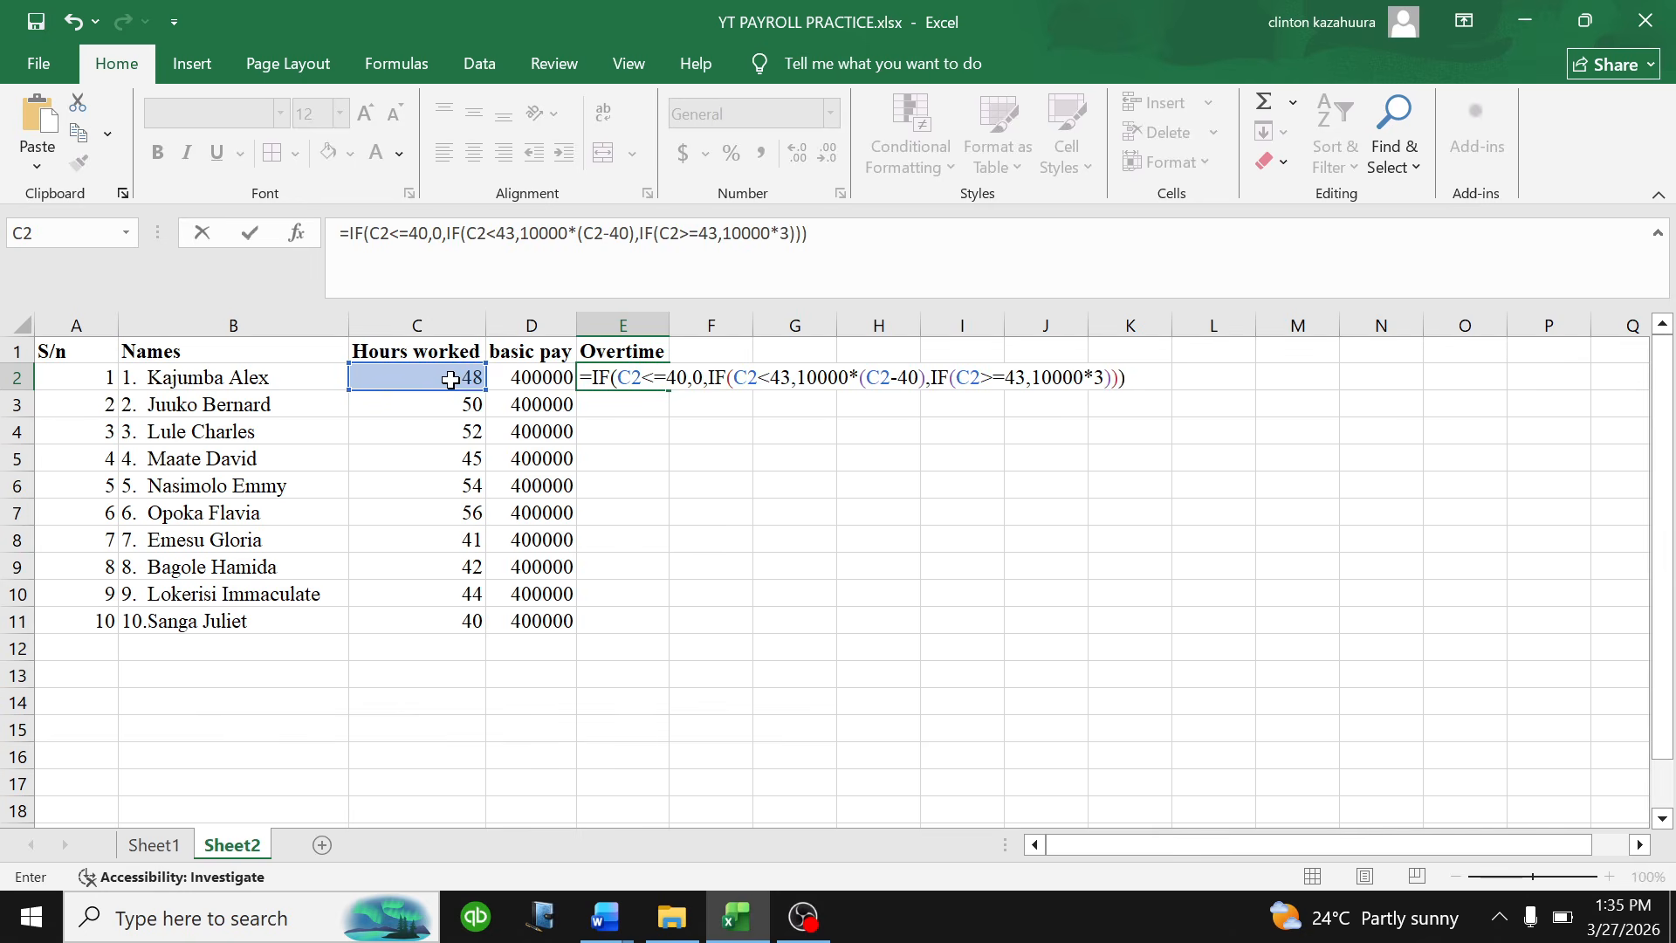
pyautogui.press('Return')
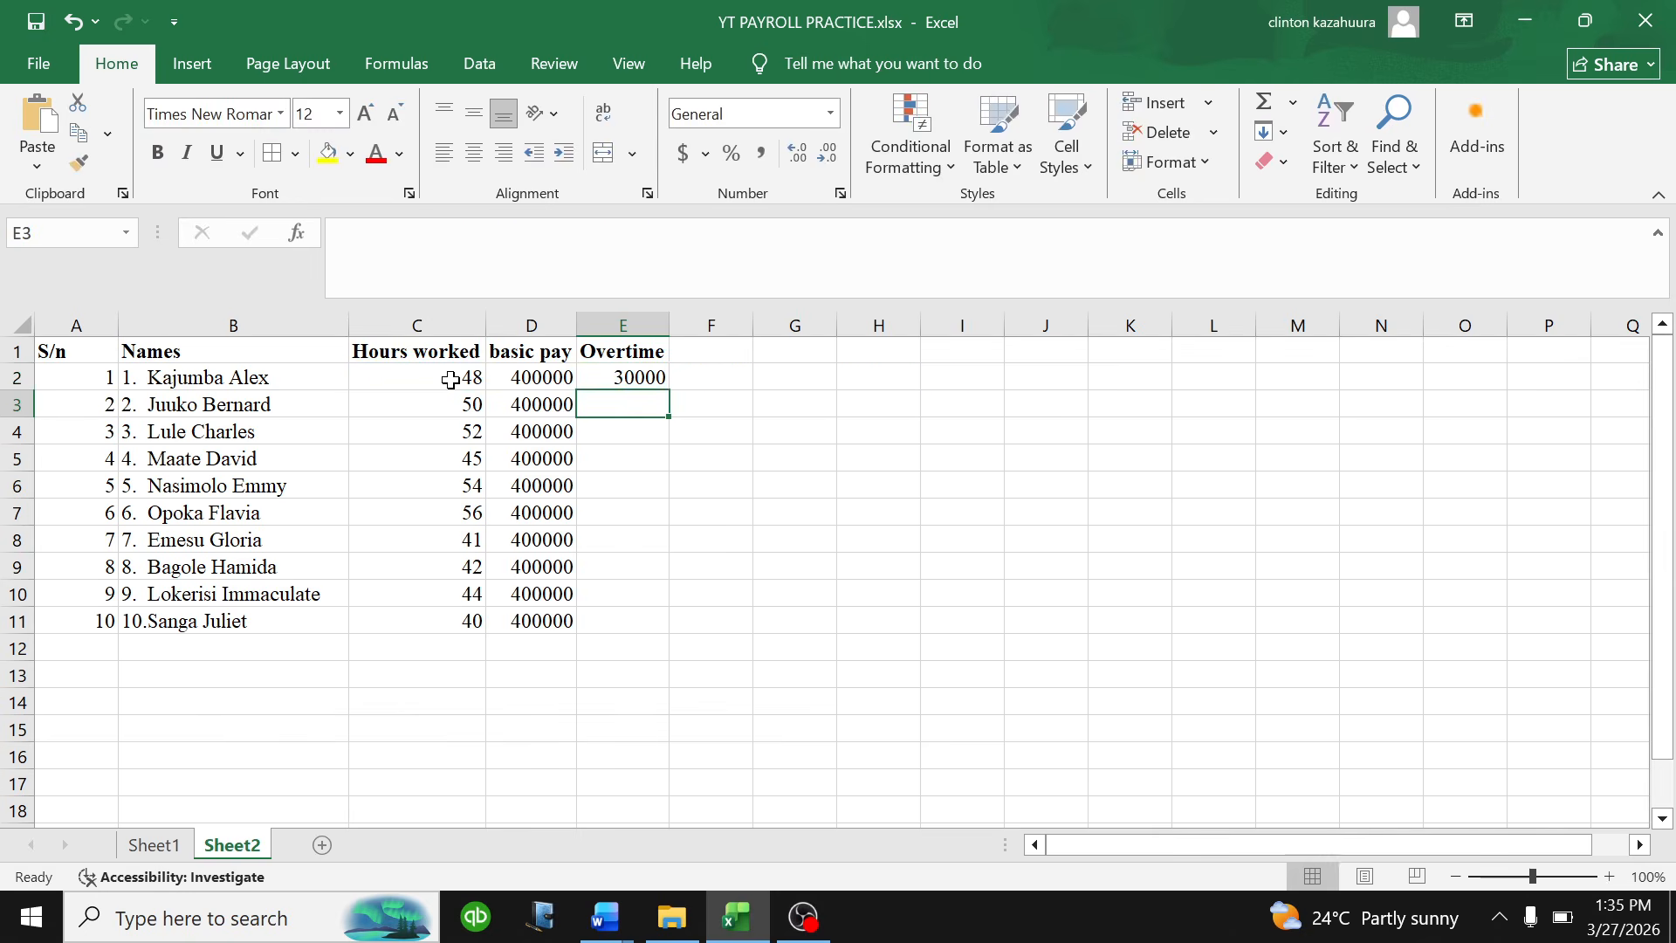
pyautogui.click(617, 374)
pyautogui.doubleClick(669, 390)
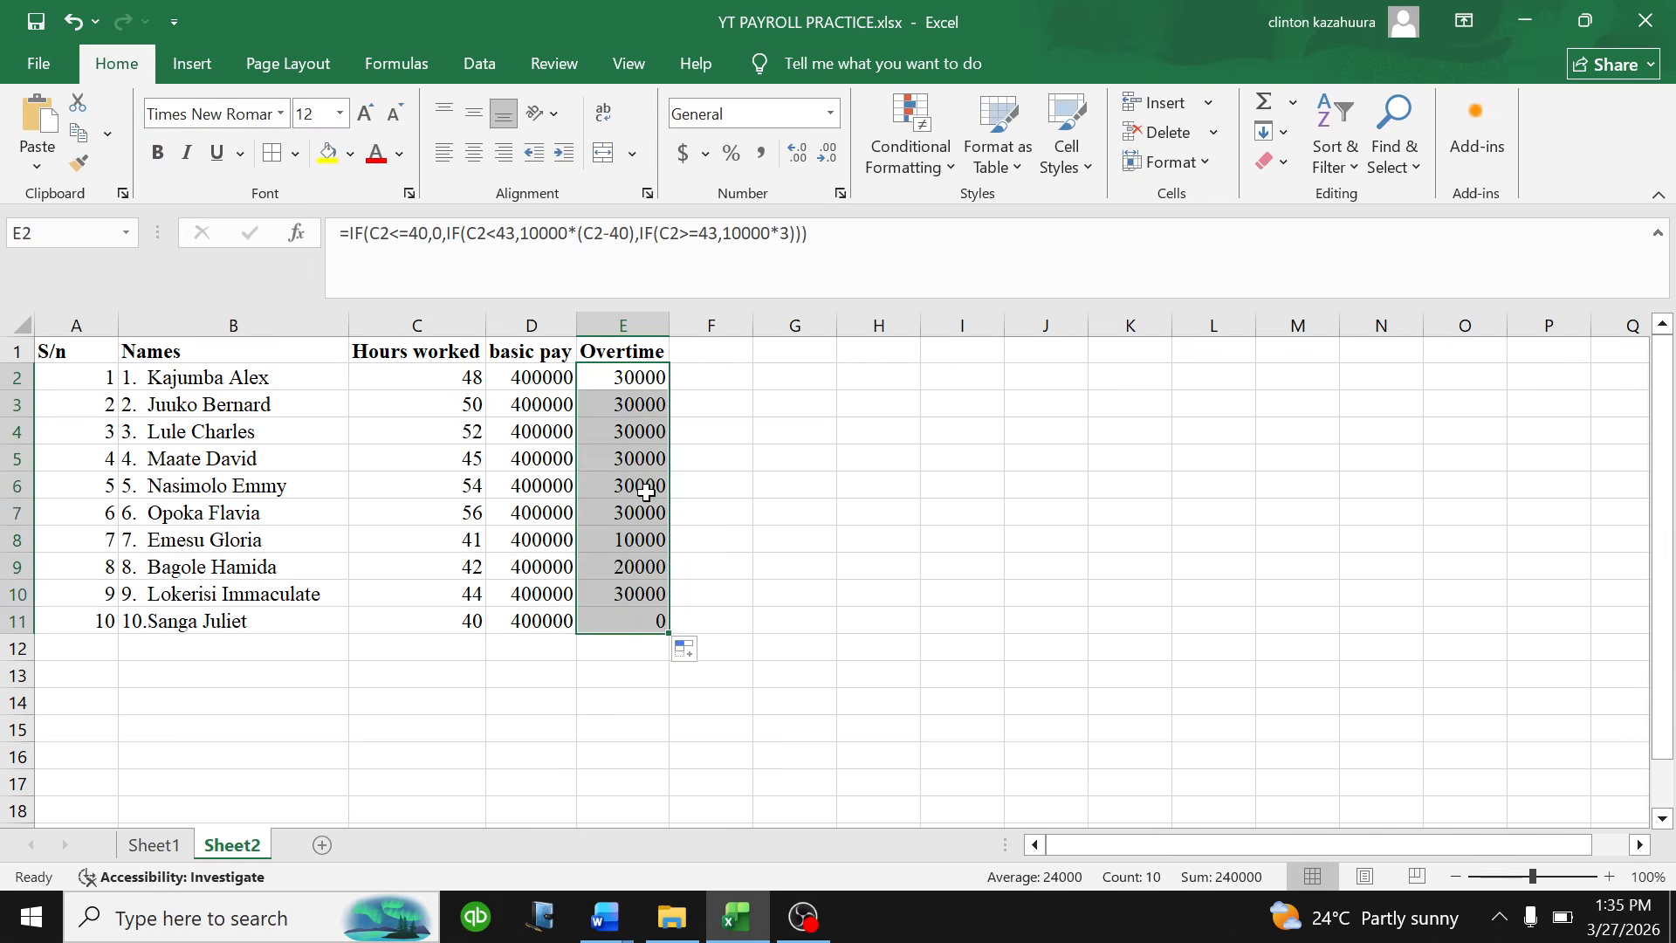
# - Check the overtime formulas in E9 to E11 against the matching hours worked in column C
pyautogui.click(477, 624)
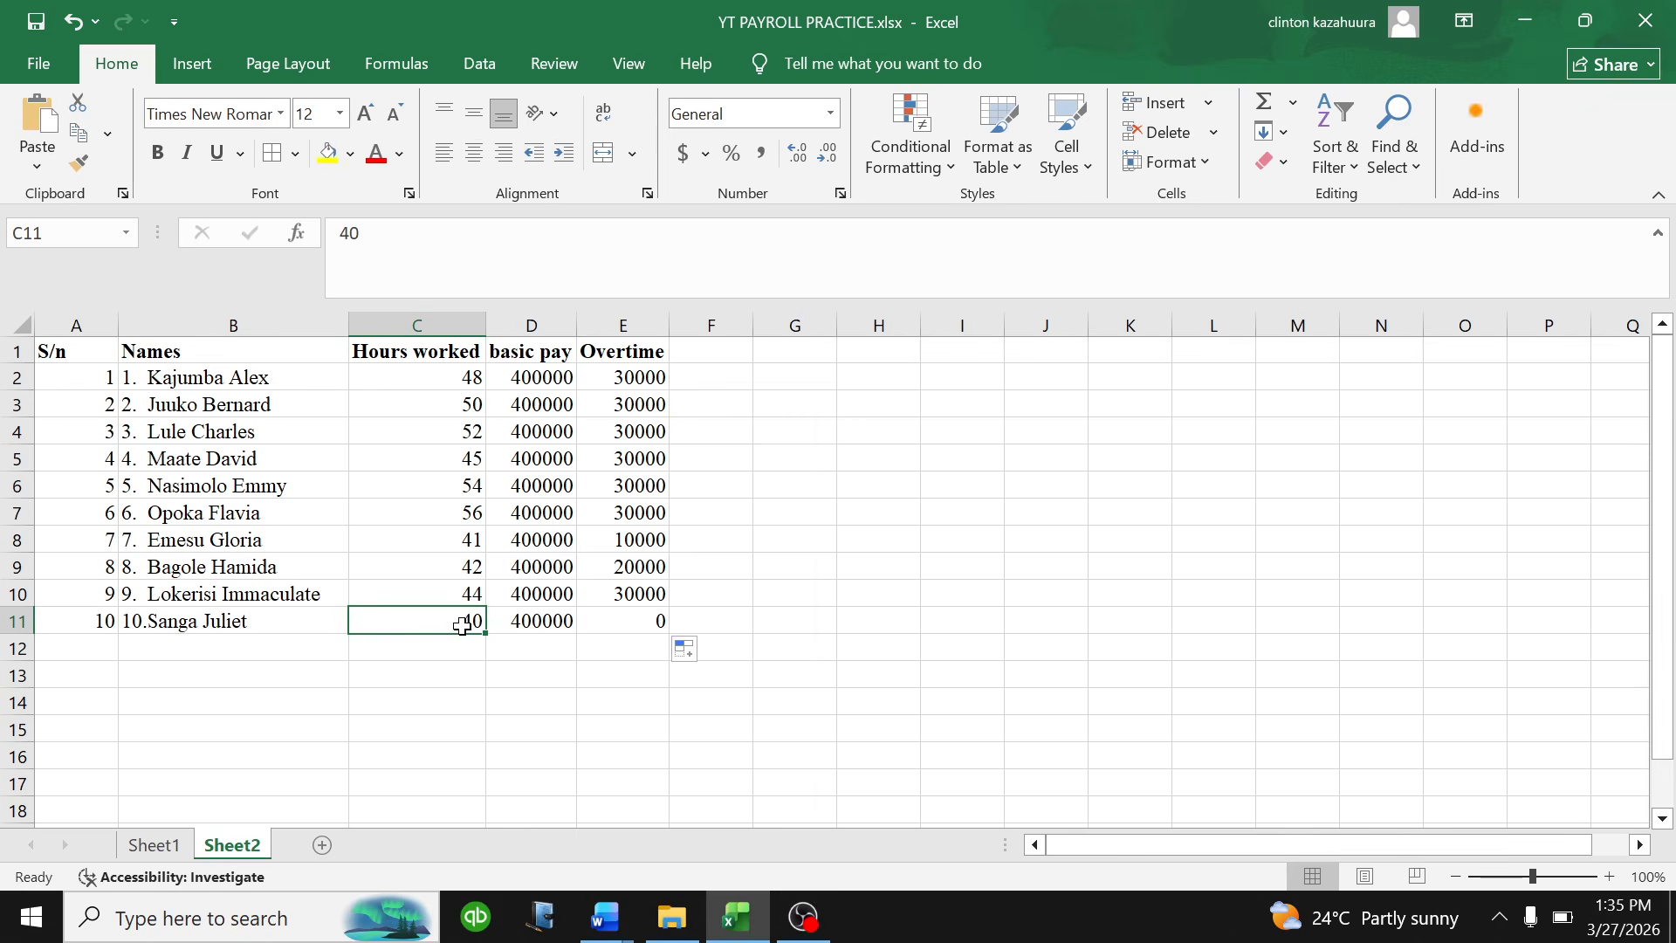
pyautogui.click(644, 621)
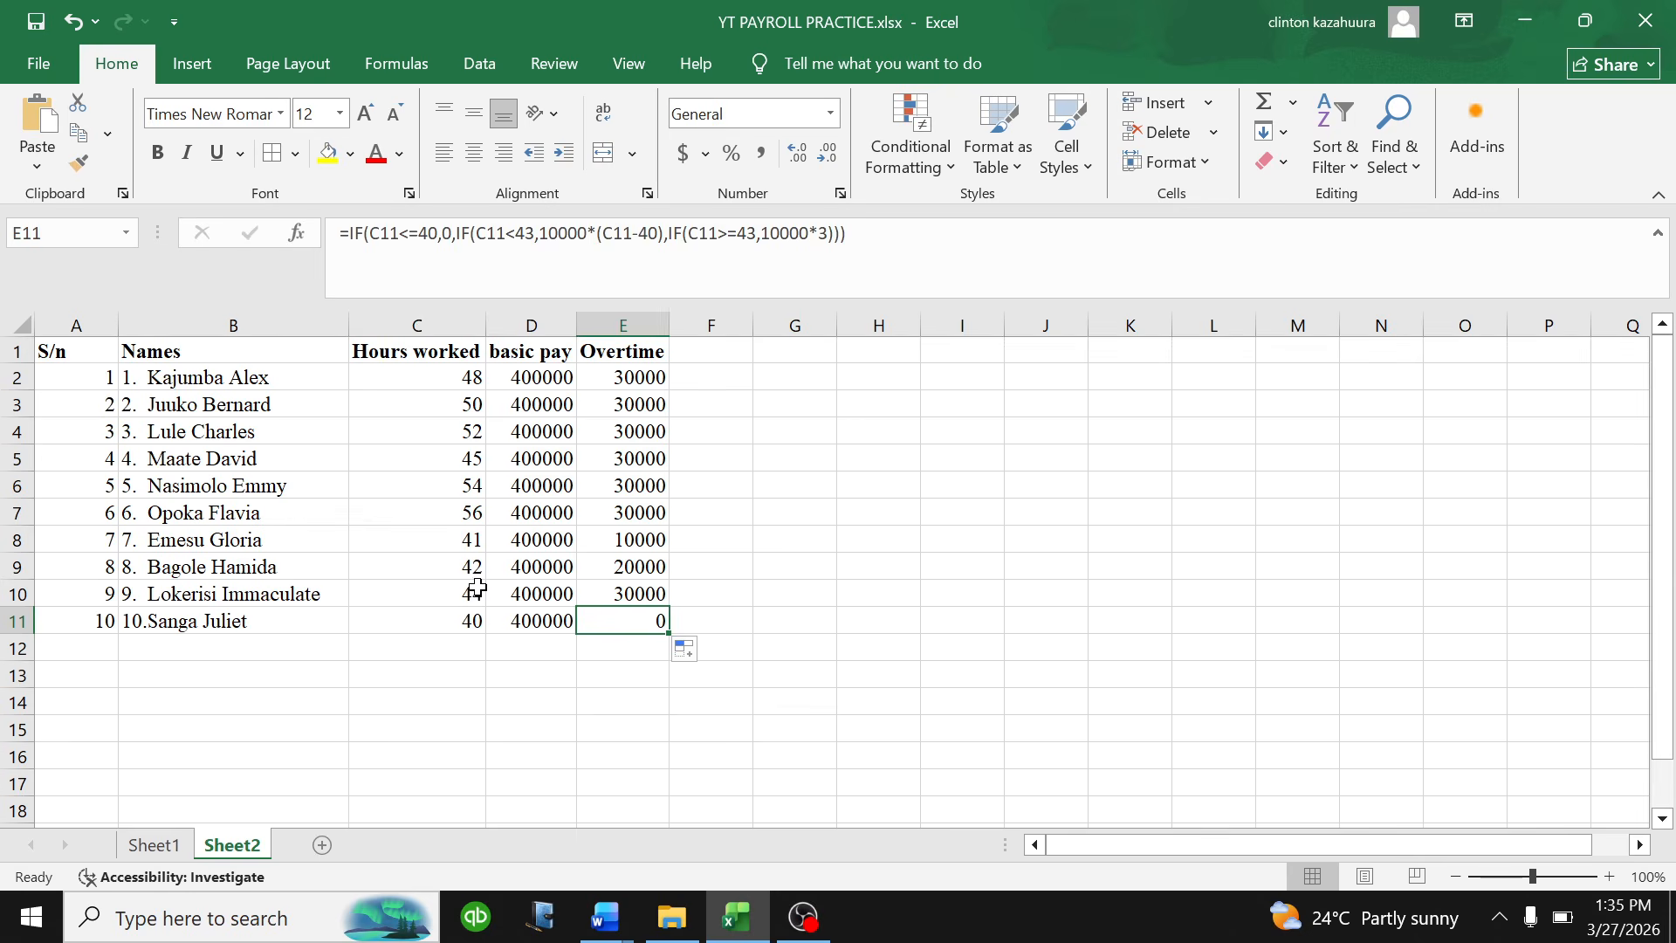
pyautogui.click(474, 595)
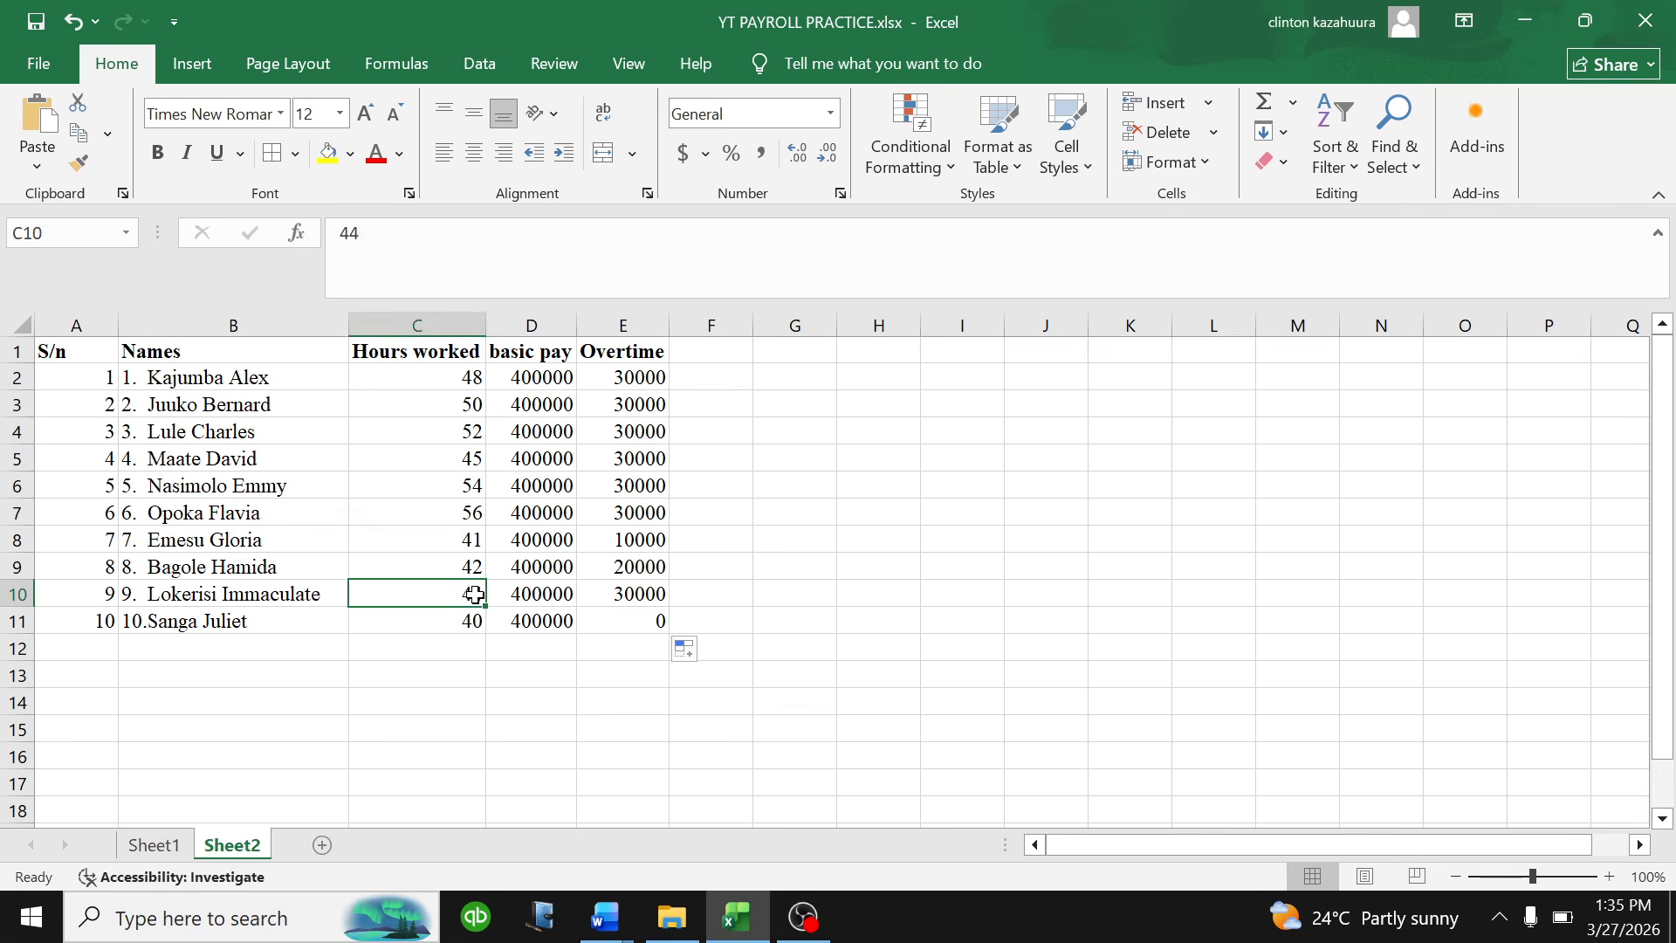
pyautogui.click(626, 599)
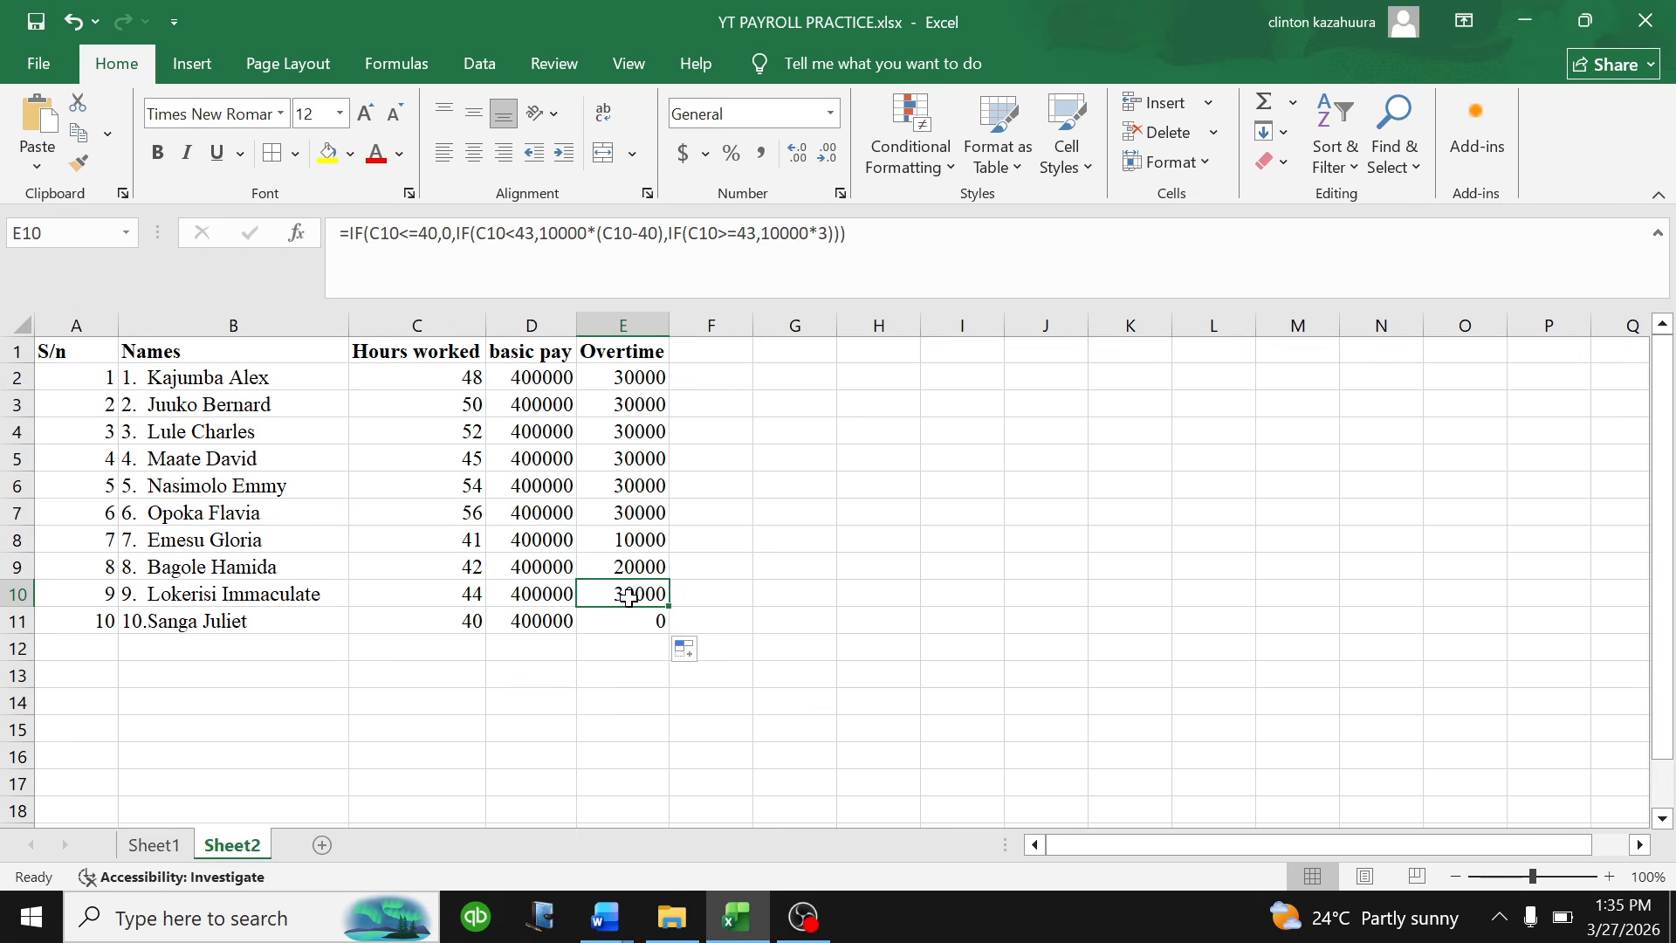
pyautogui.click(461, 566)
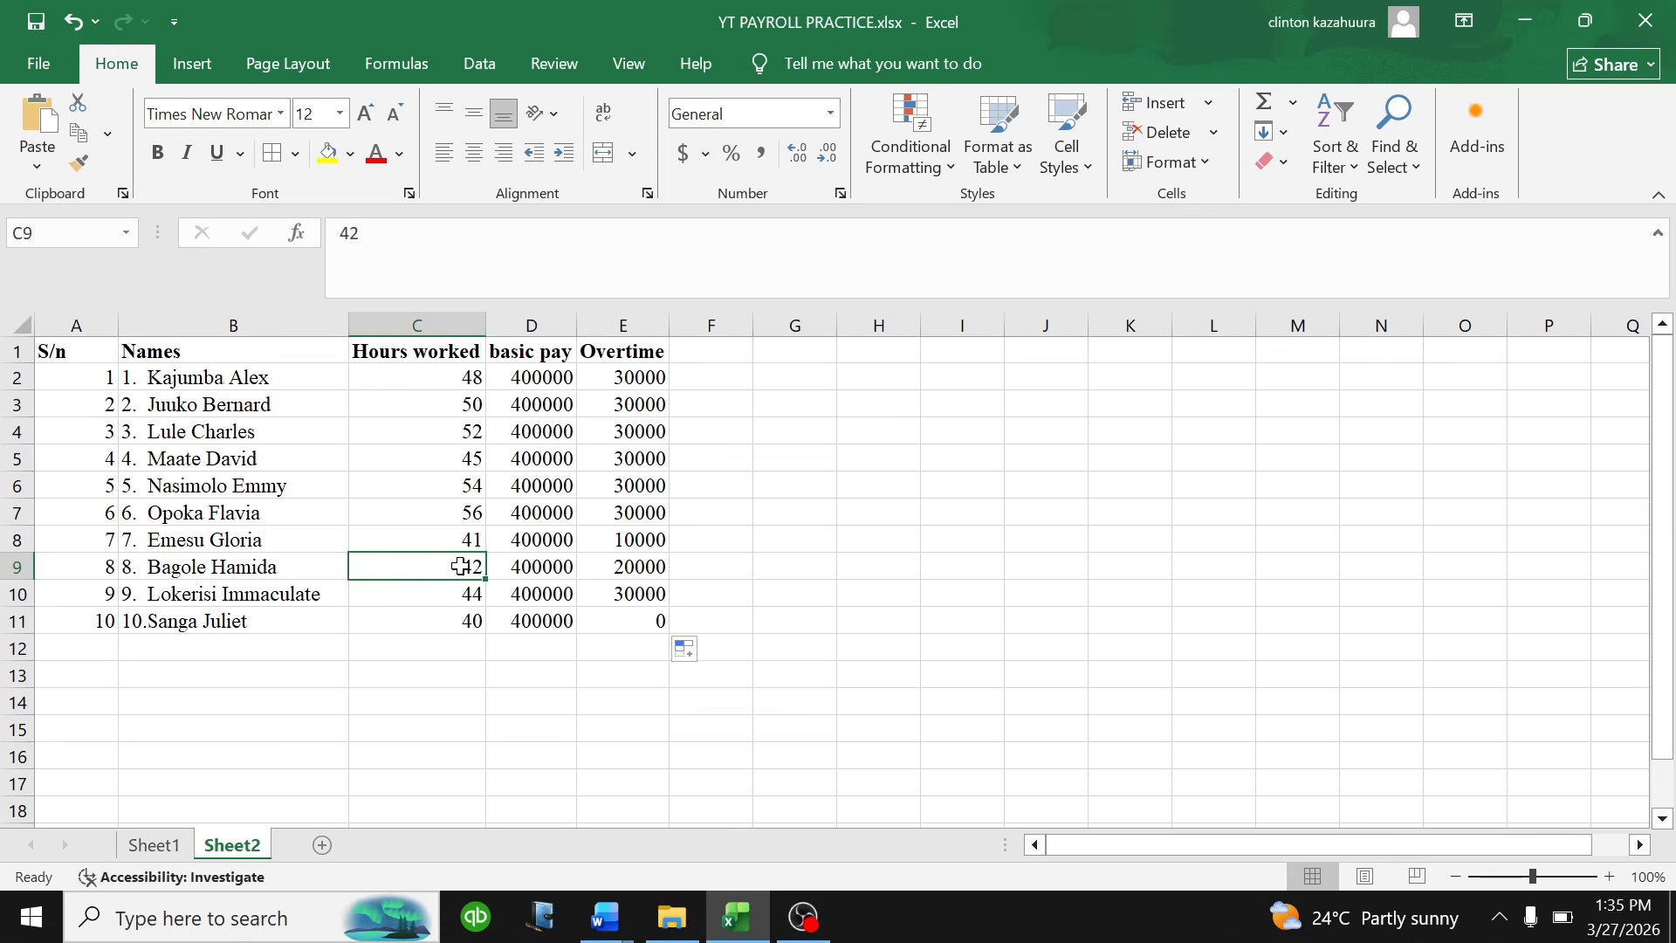
pyautogui.click(619, 572)
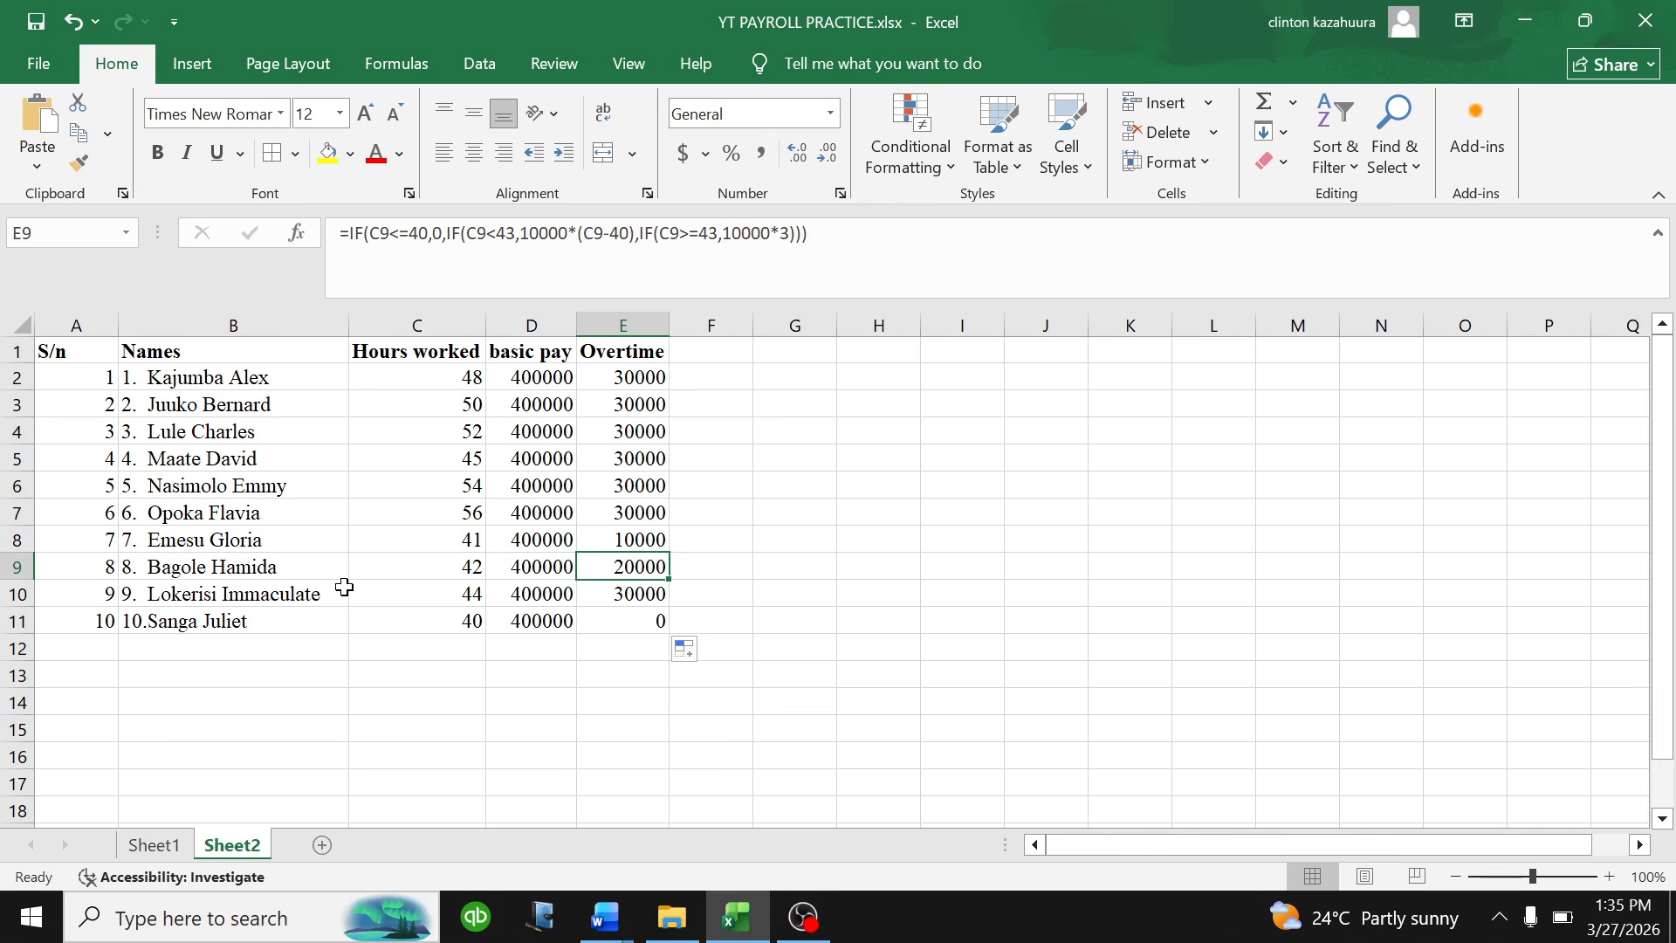
pyautogui.click(465, 568)
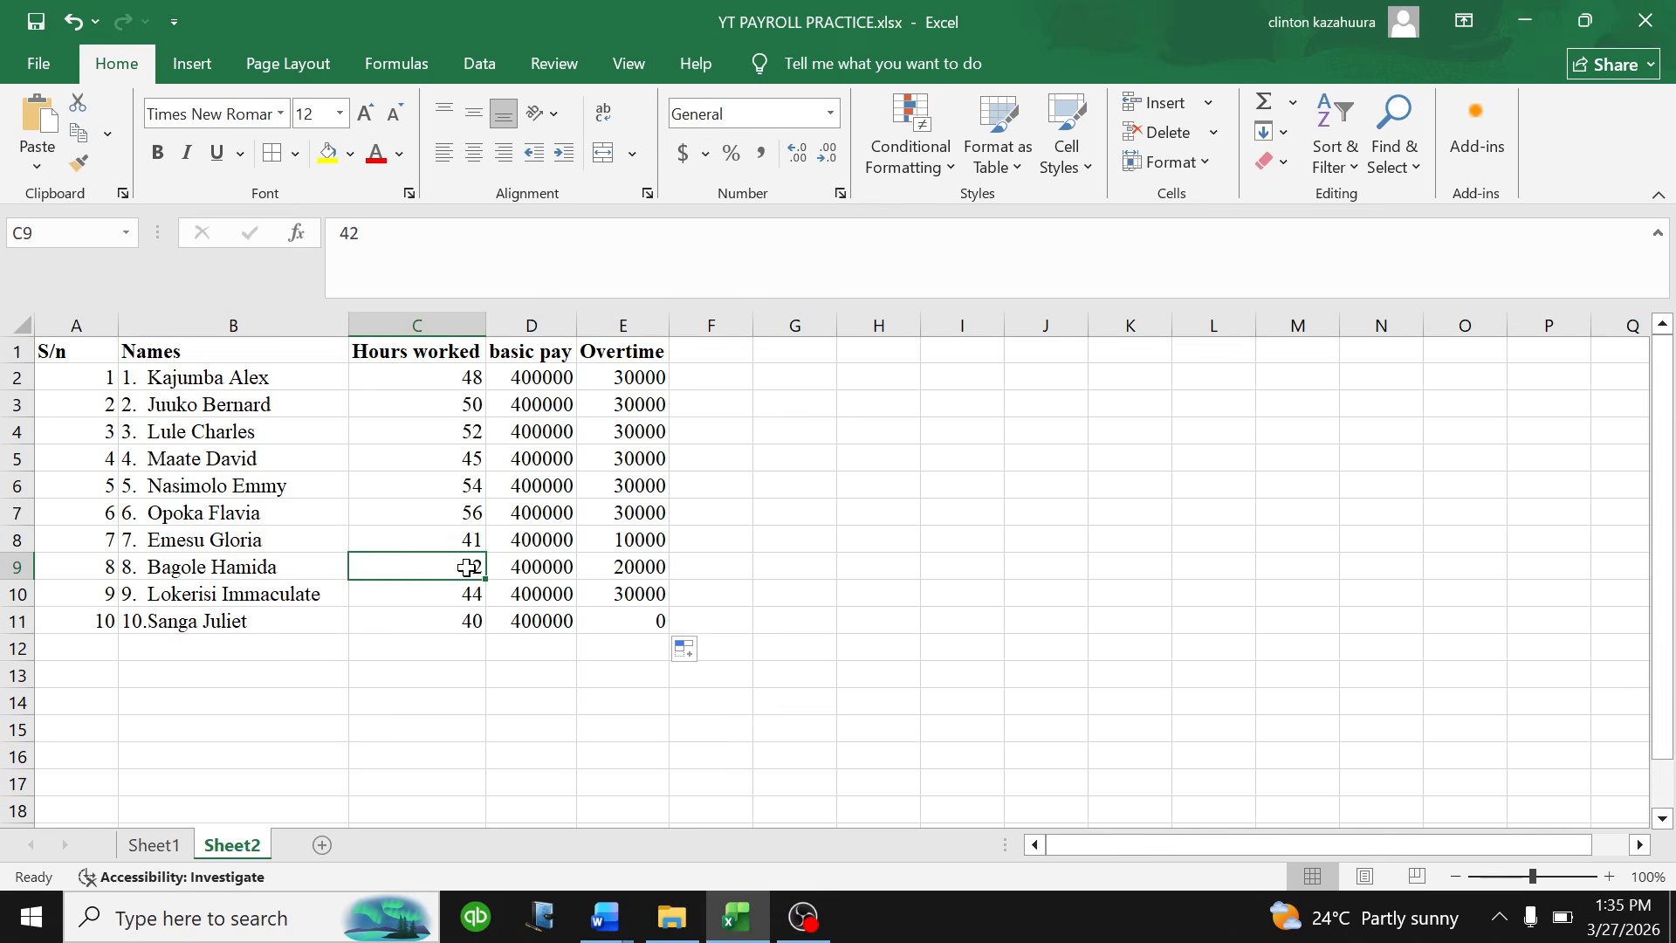
pyautogui.click(622, 568)
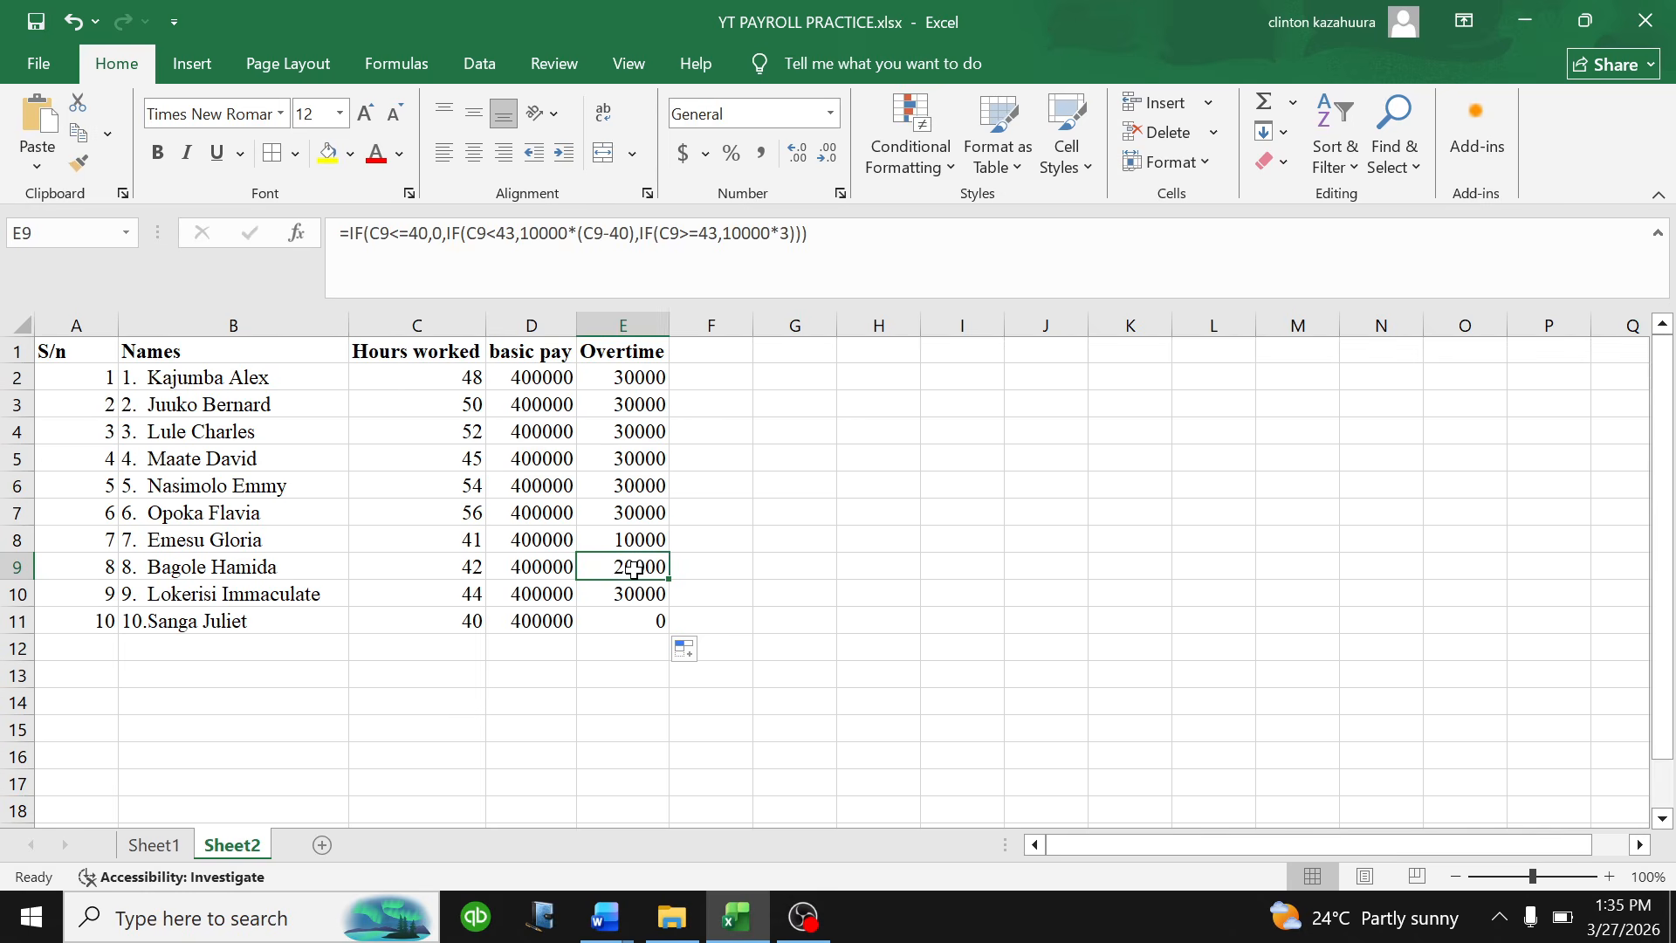
# - Check the overtime in E8 against its hours worked, and read the excess overtime rule in the PAYROLL PRACTICE QUESTIONS Word document
pyautogui.click(469, 540)
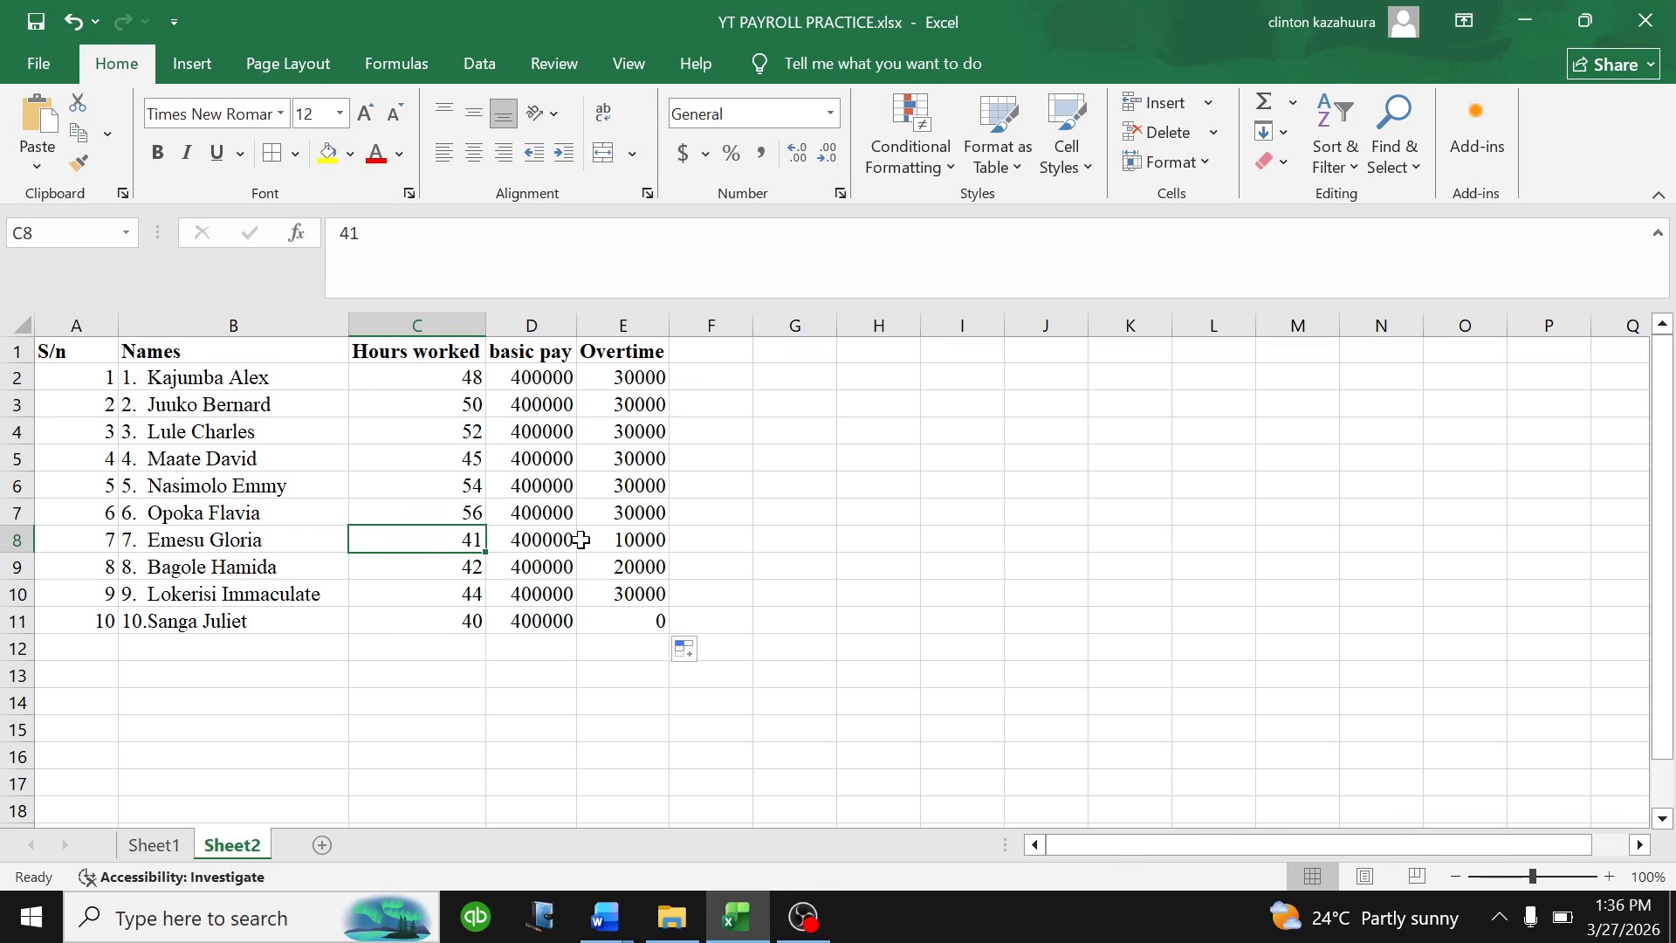
pyautogui.click(638, 538)
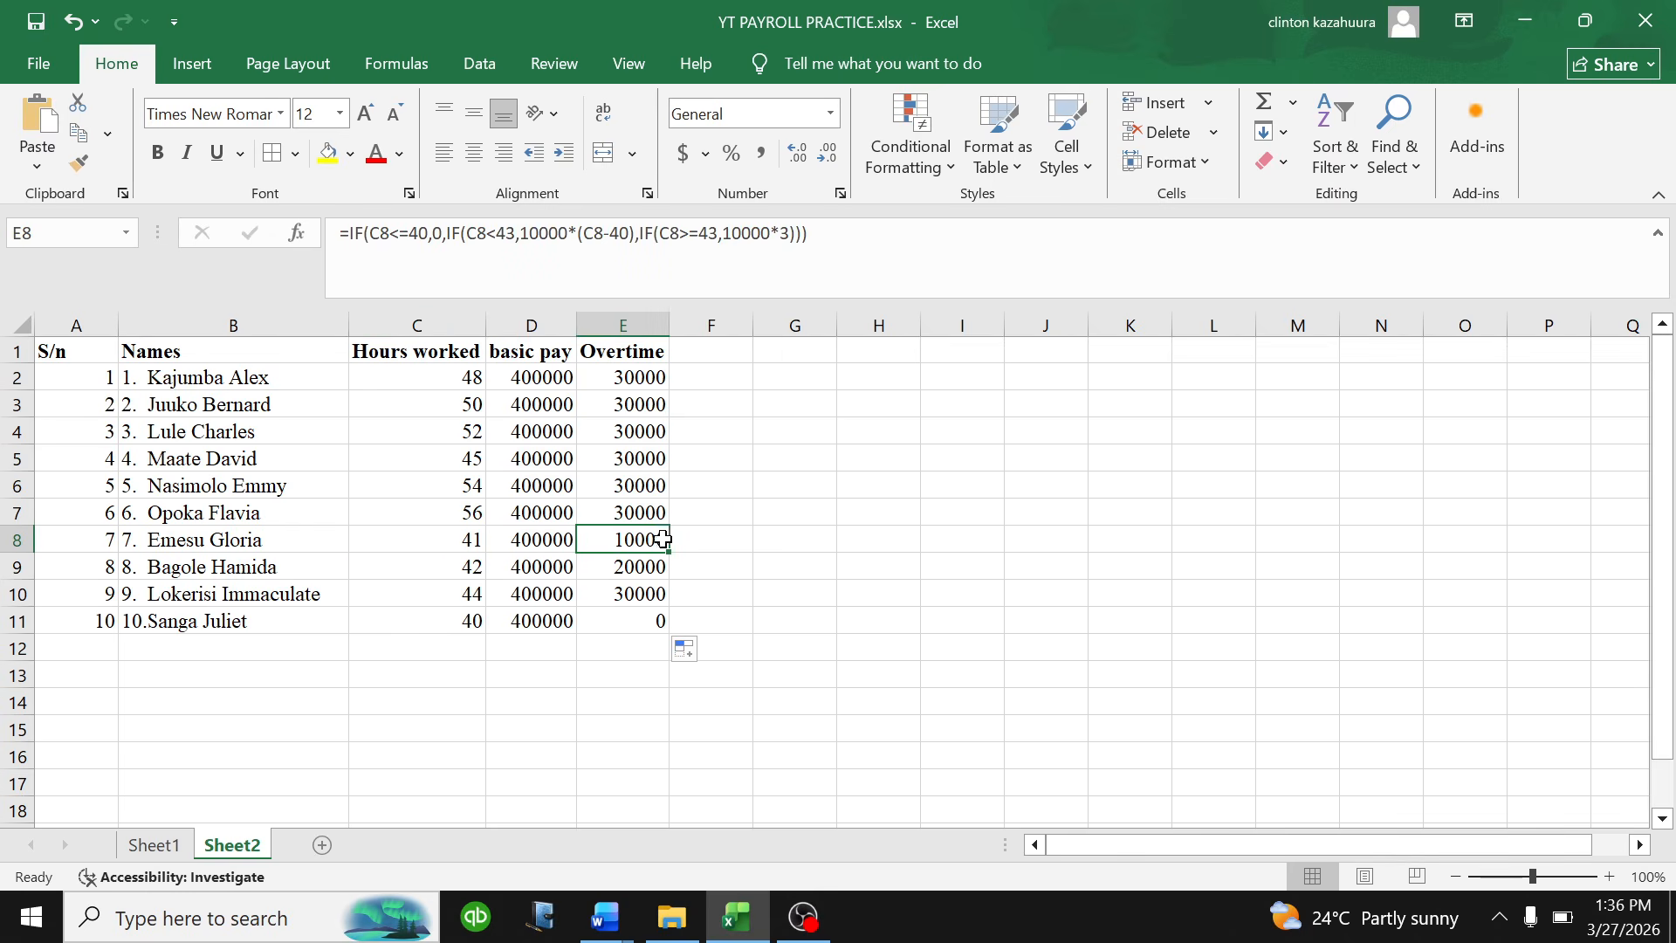
pyautogui.click(605, 916)
pyautogui.click(465, 816)
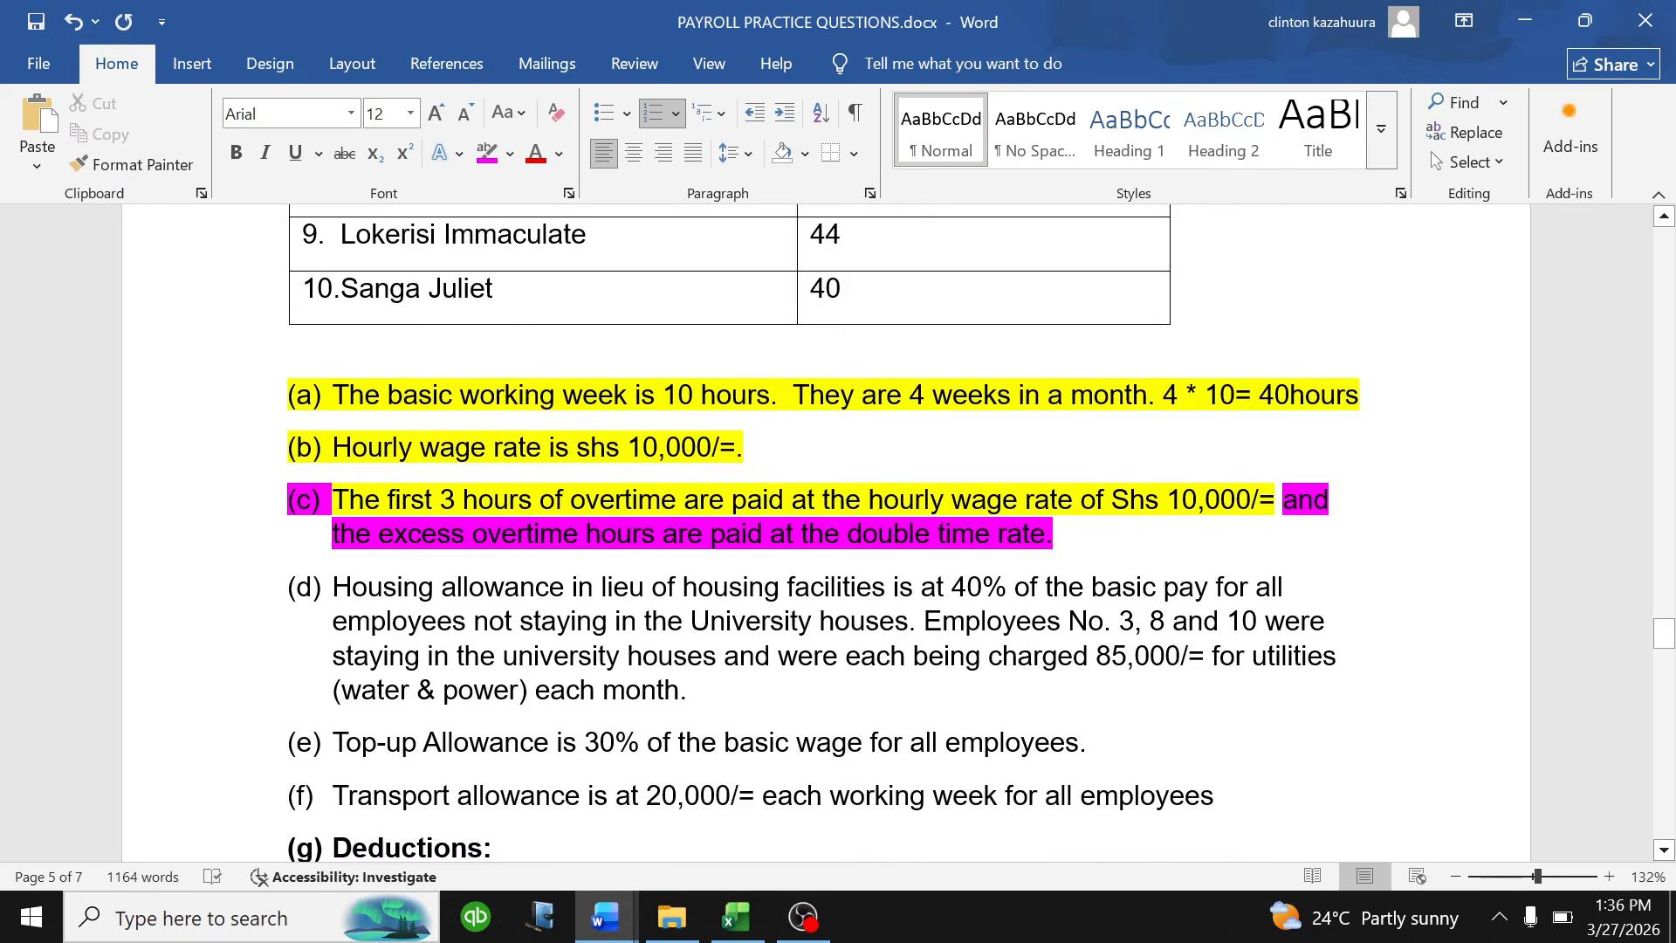
pyautogui.scroll(-1, 838, 524)
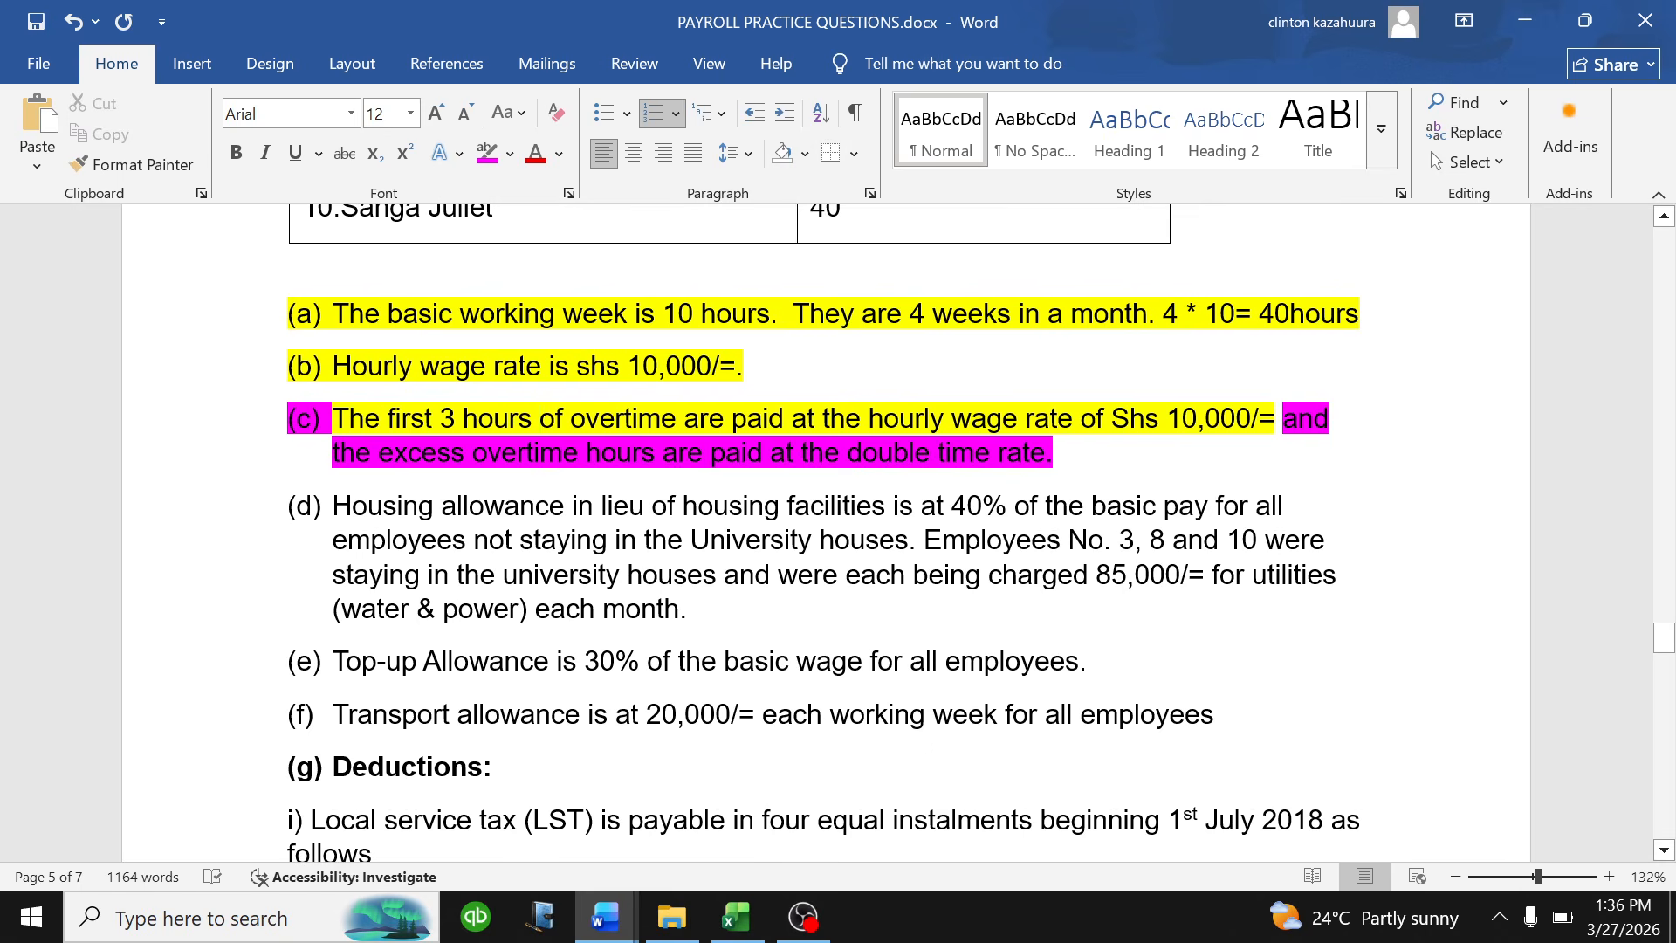
pyautogui.click(736, 917)
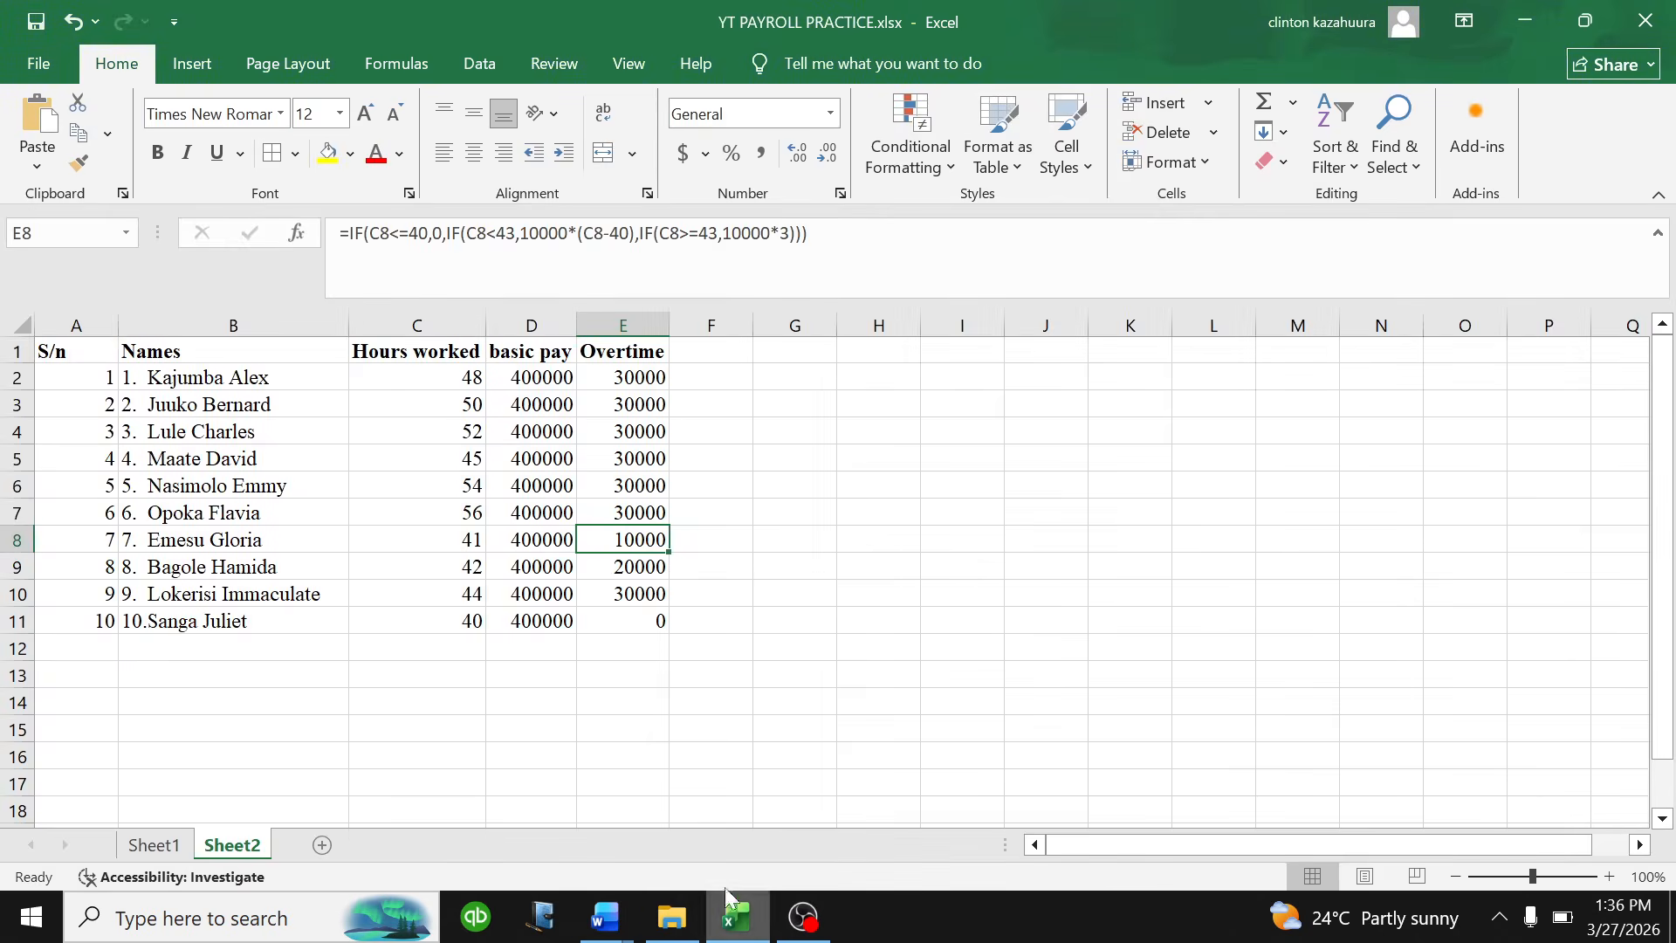
# - Add the heading "Excess Overtime" in F1 of the Excel payroll sheet and fit column F's width to it
pyautogui.click(707, 358)
pyautogui.write('e')
pyautogui.press('BackSpace')
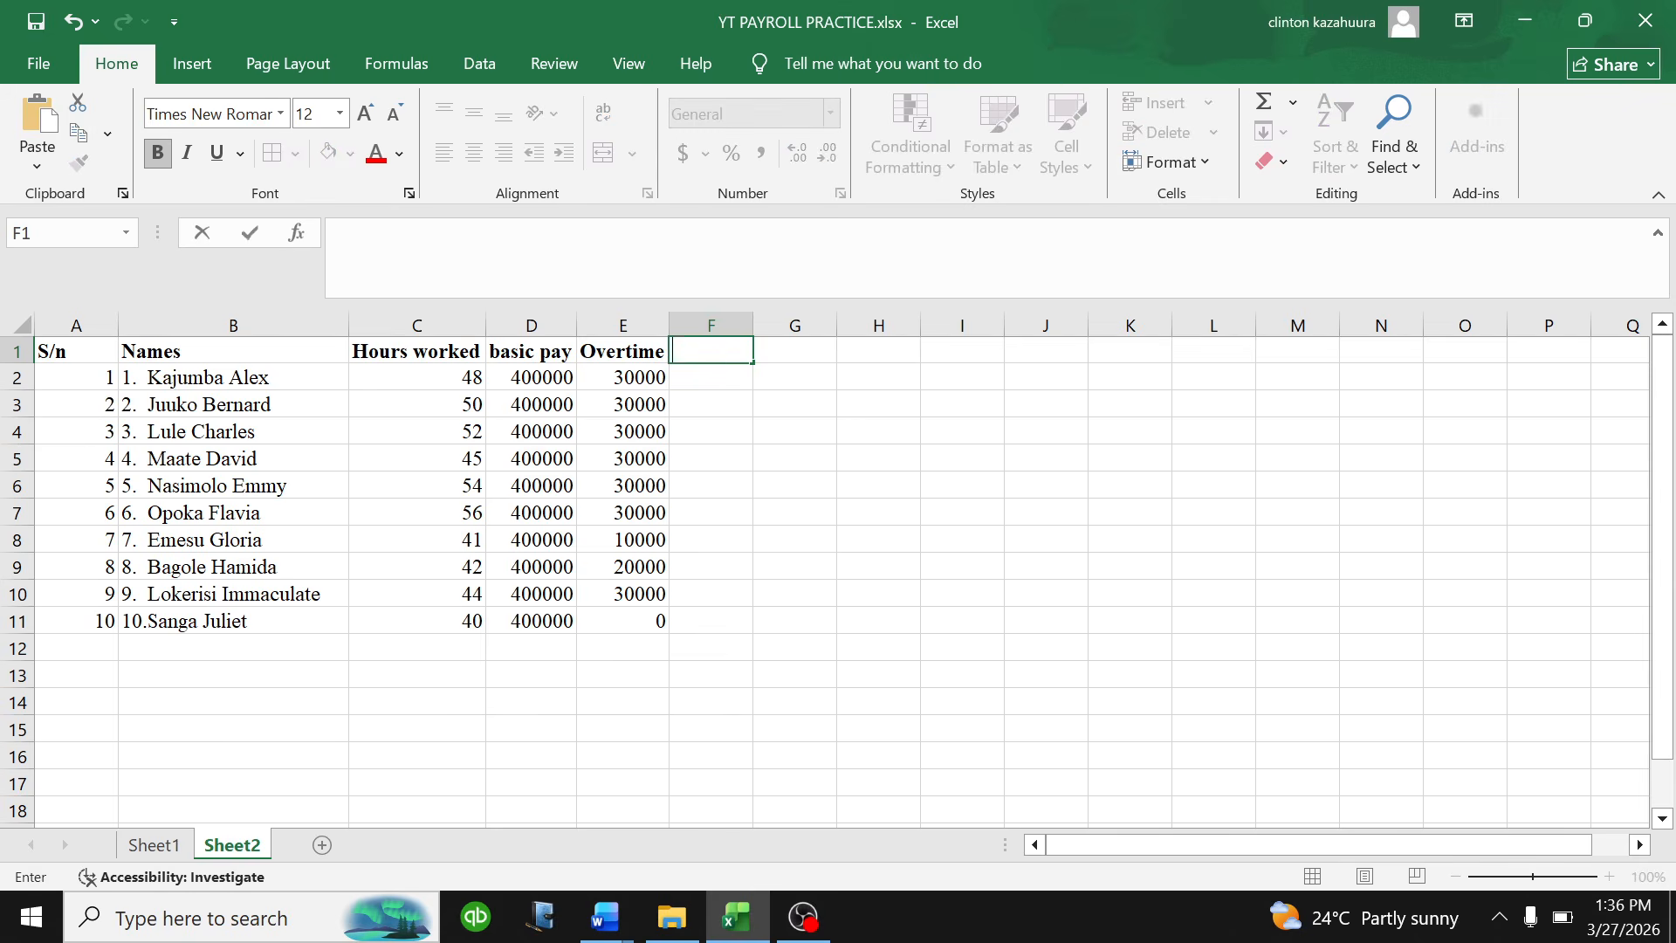
pyautogui.write('Excess Overtime')
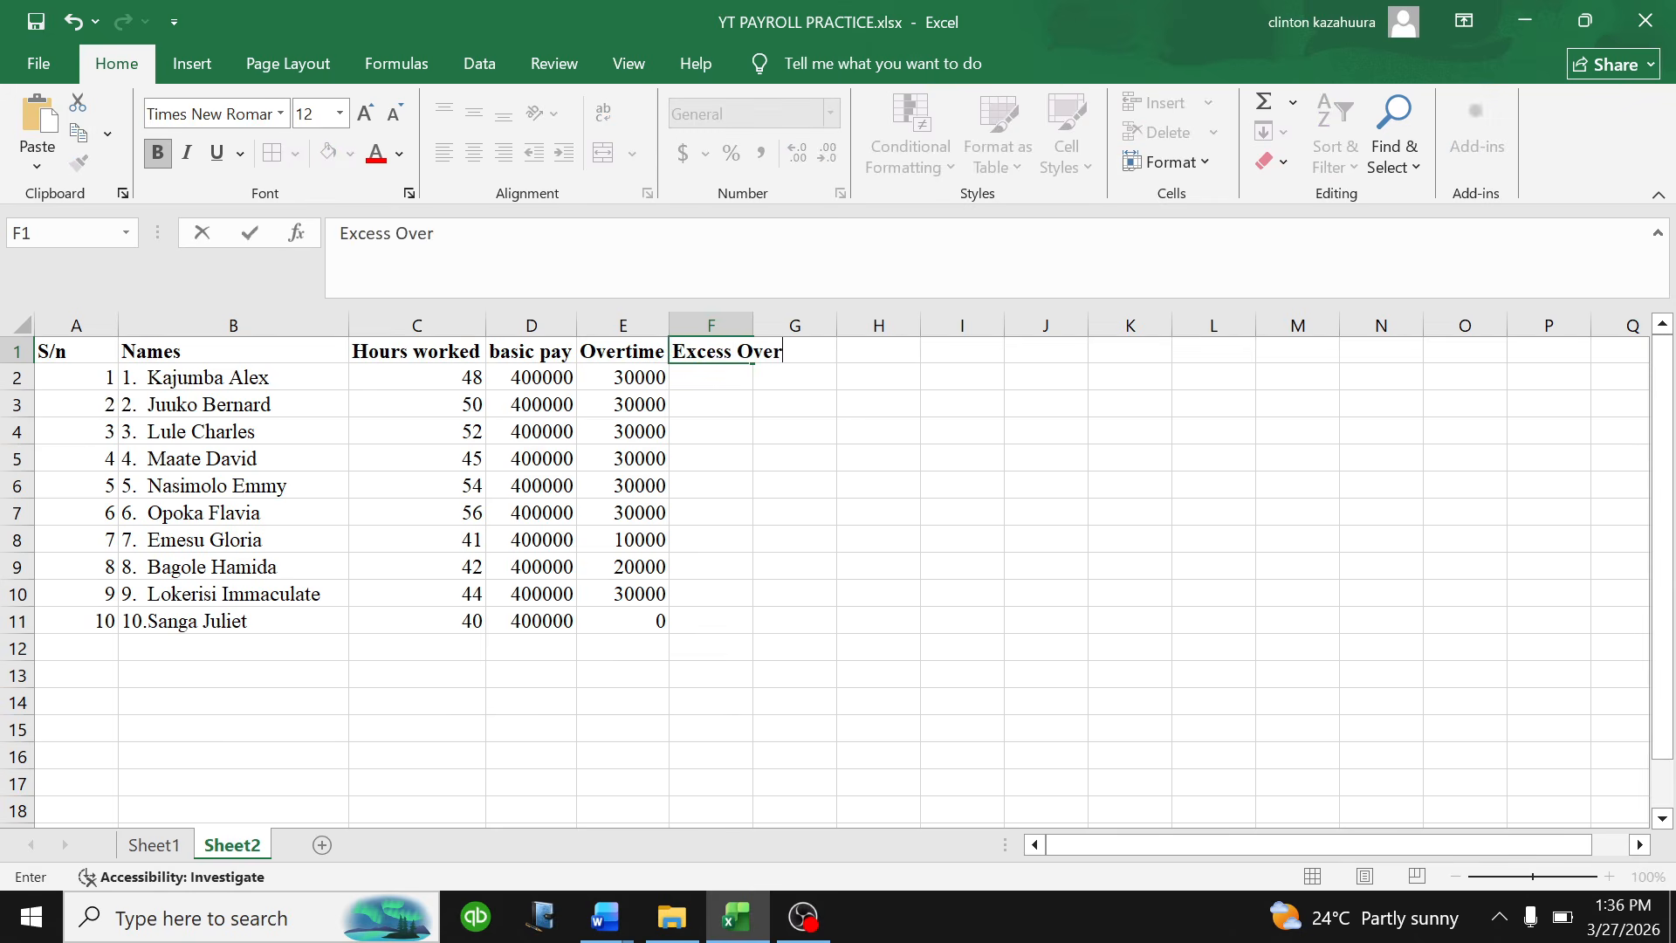
pyautogui.click(685, 381)
pyautogui.doubleClick(755, 323)
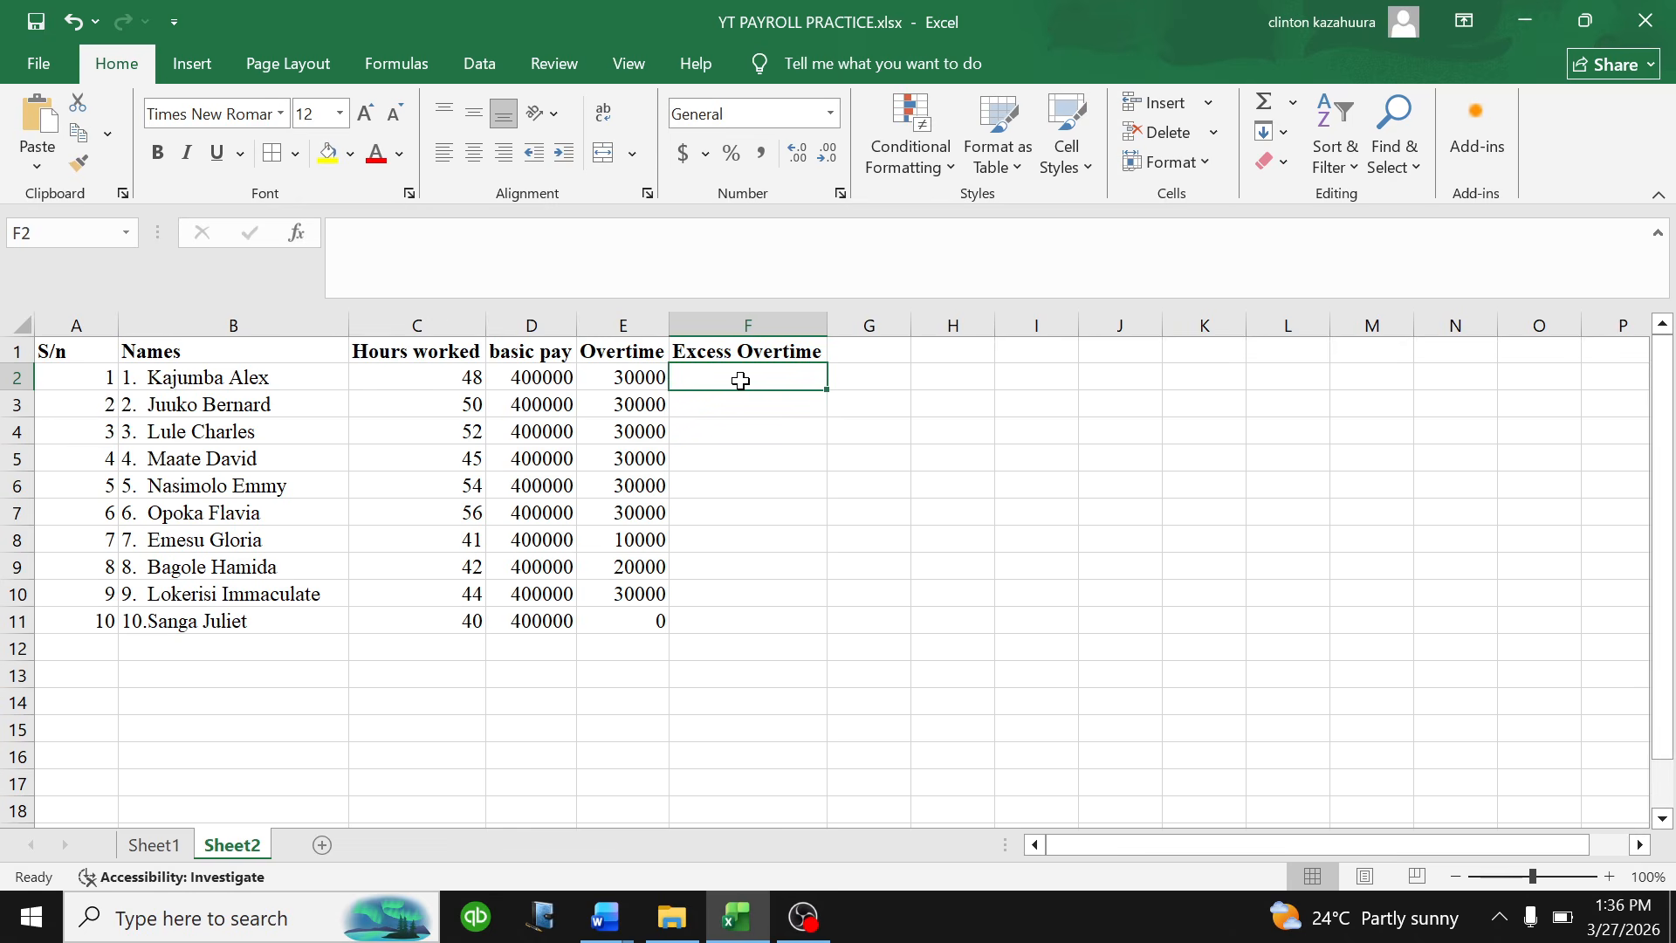
# - Reread the overtime rule in Word, and start an IF formula in Excel cell F2 that returns 0 when C2<=43
pyautogui.click(605, 917)
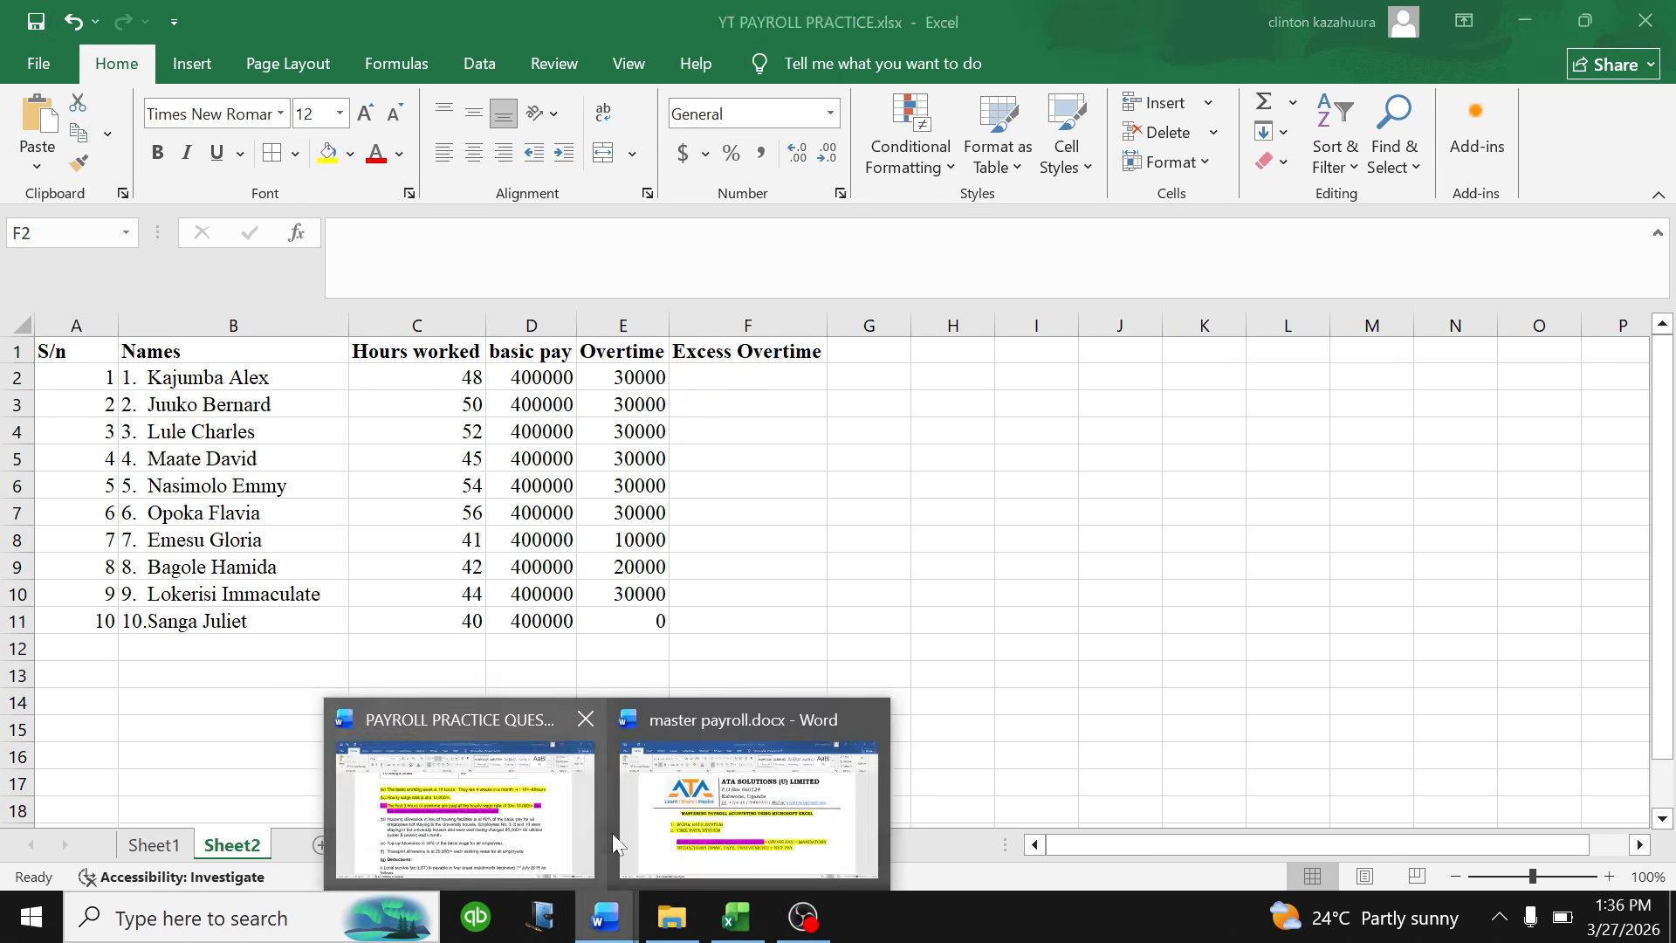
pyautogui.click(521, 790)
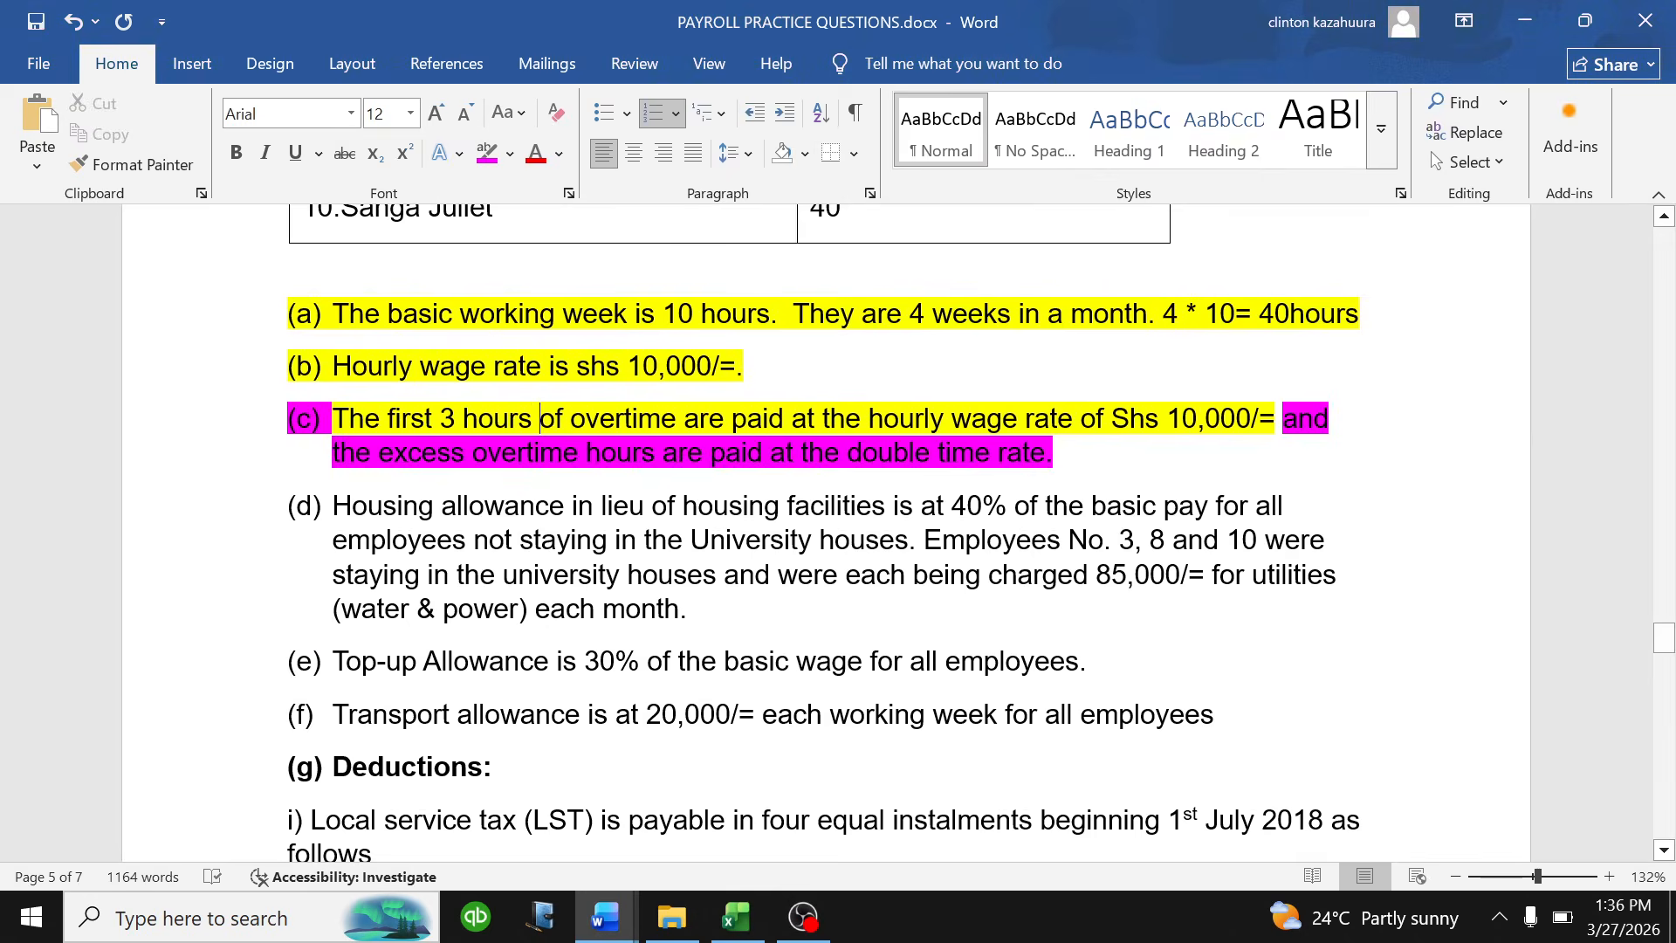
pyautogui.click(736, 917)
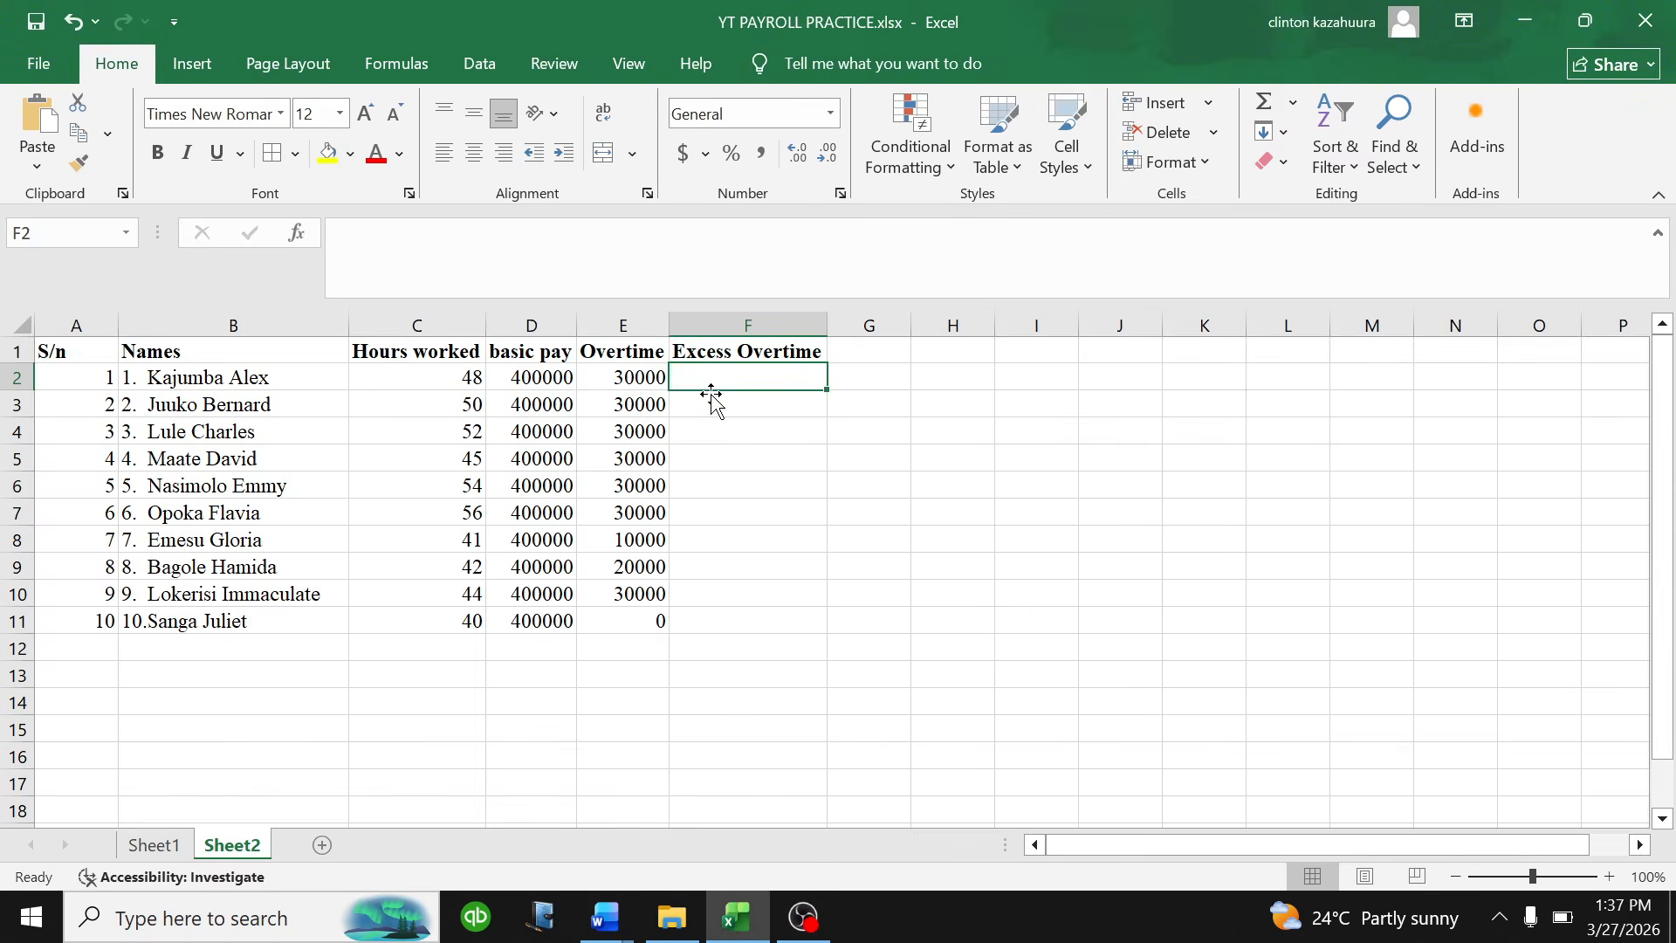
pyautogui.write('=if')
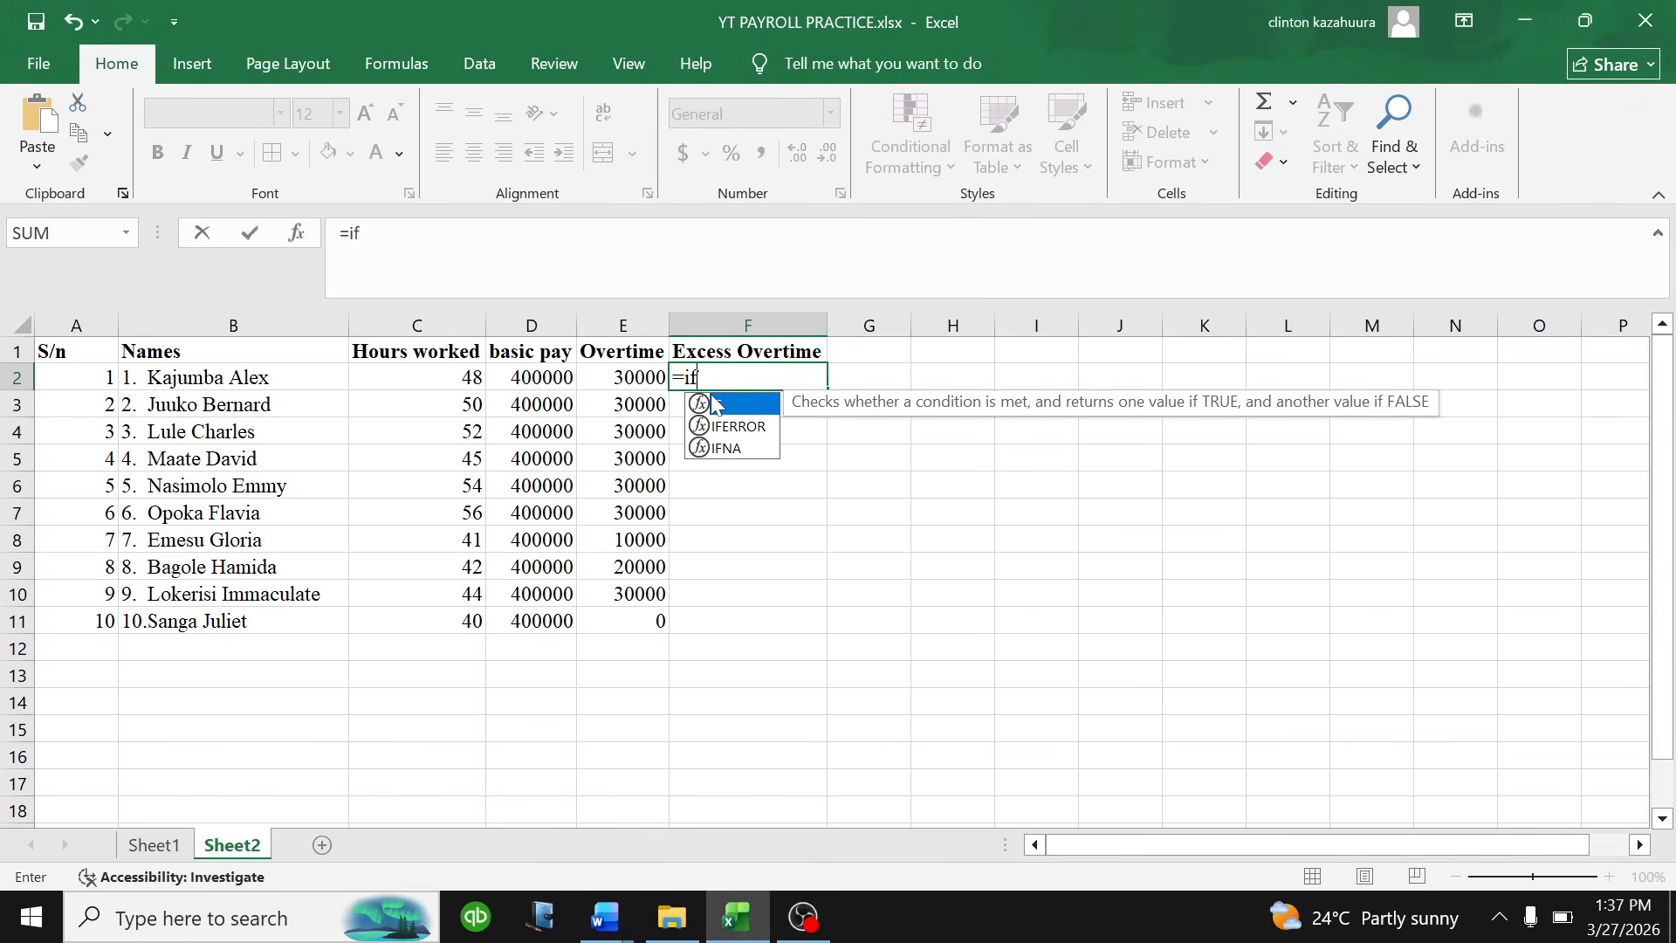
pyautogui.press('BackSpace')
pyautogui.press('BackSpace')
pyautogui.write('if')
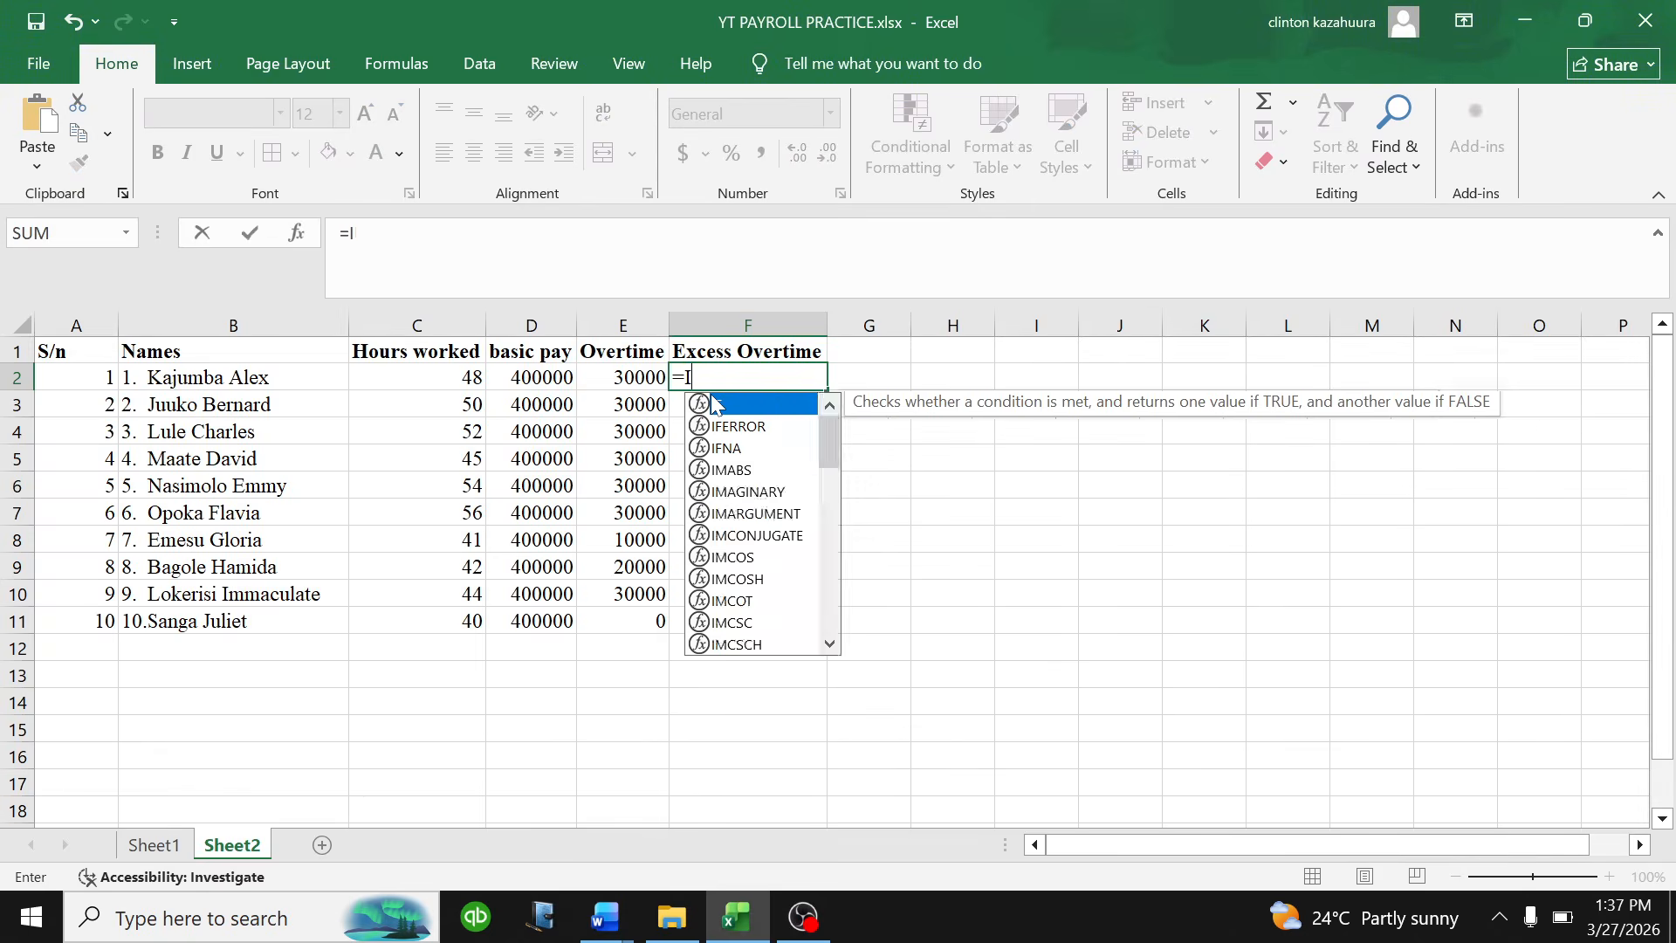
pyautogui.press('Tab')
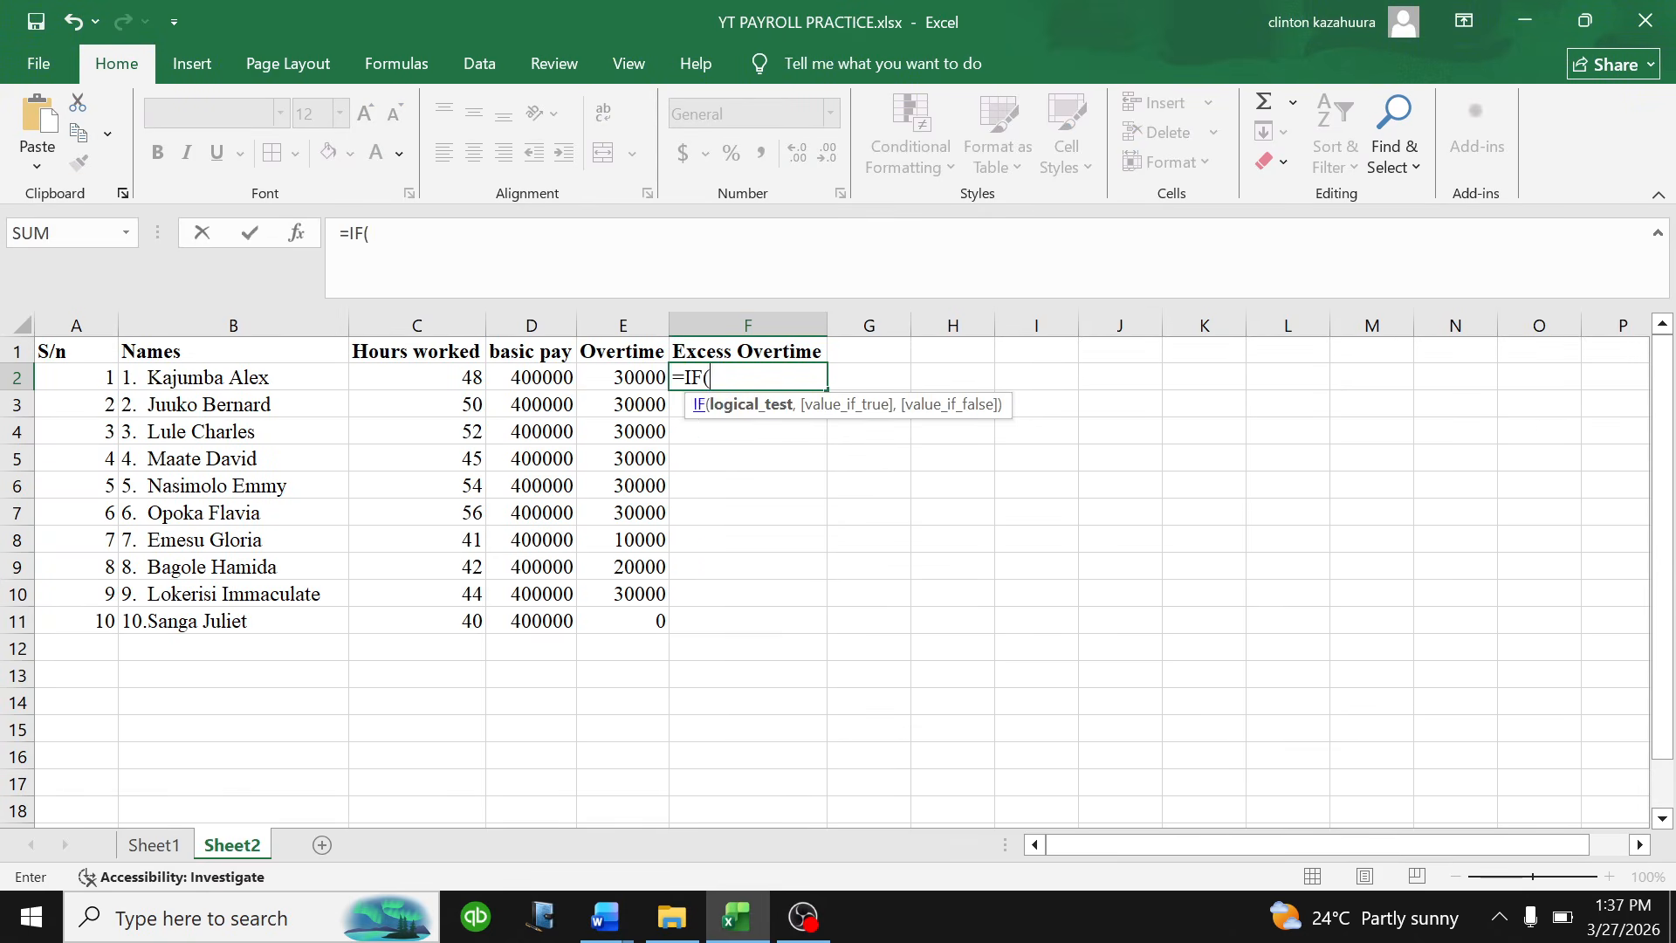
pyautogui.click(471, 378)
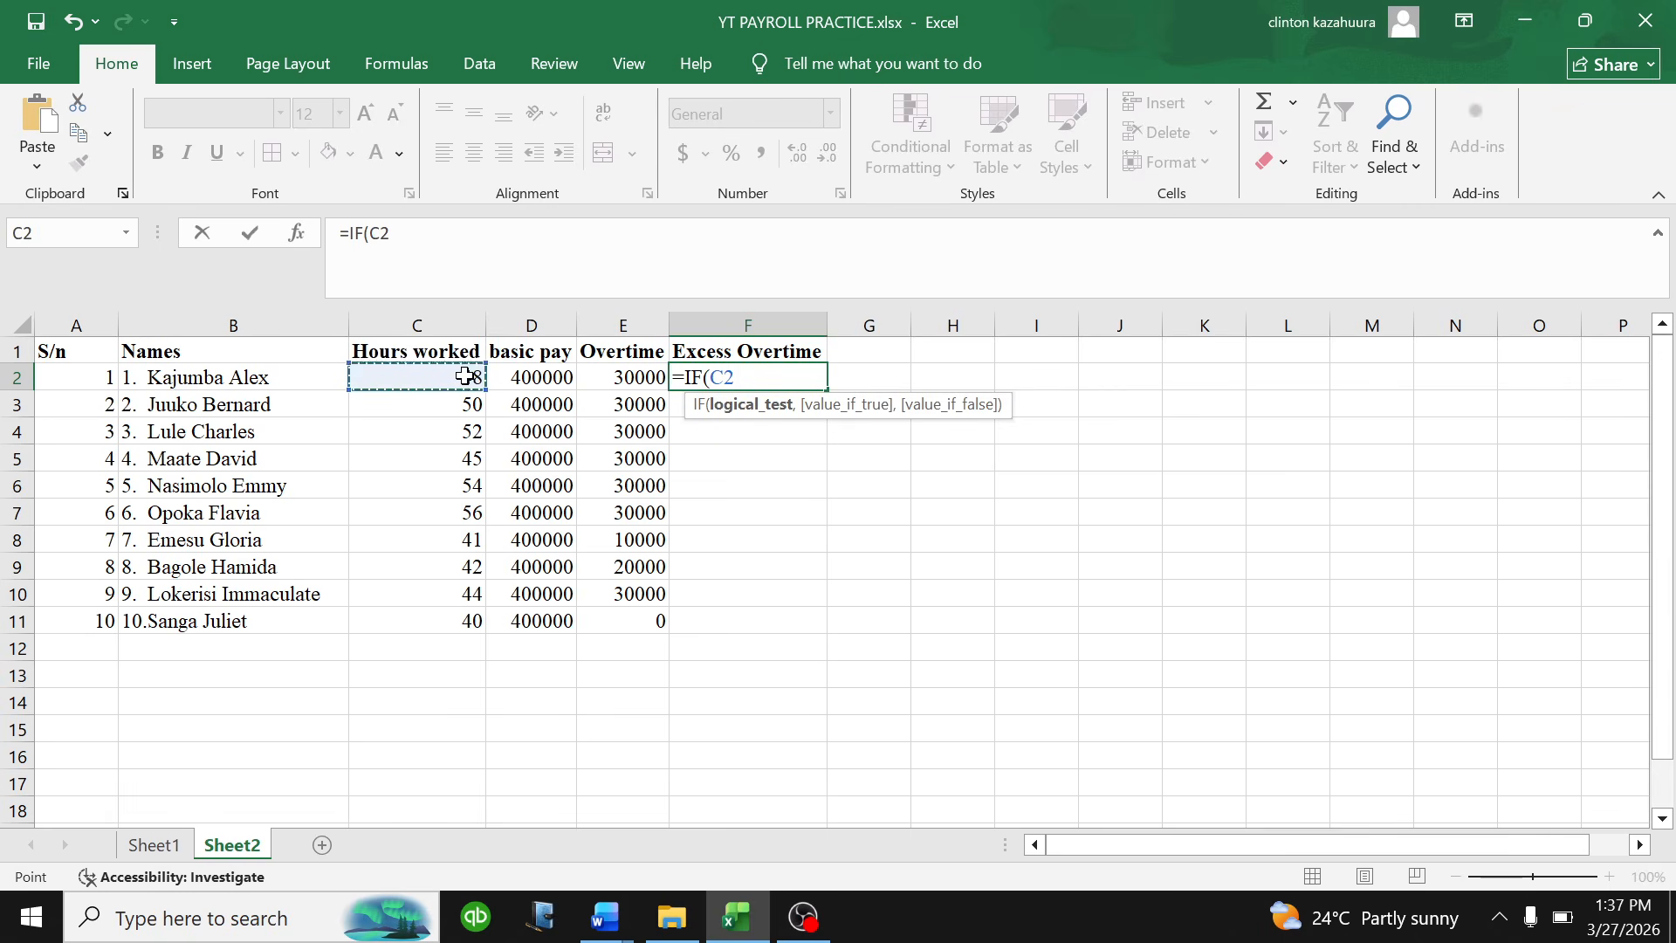
pyautogui.write('<=43,')
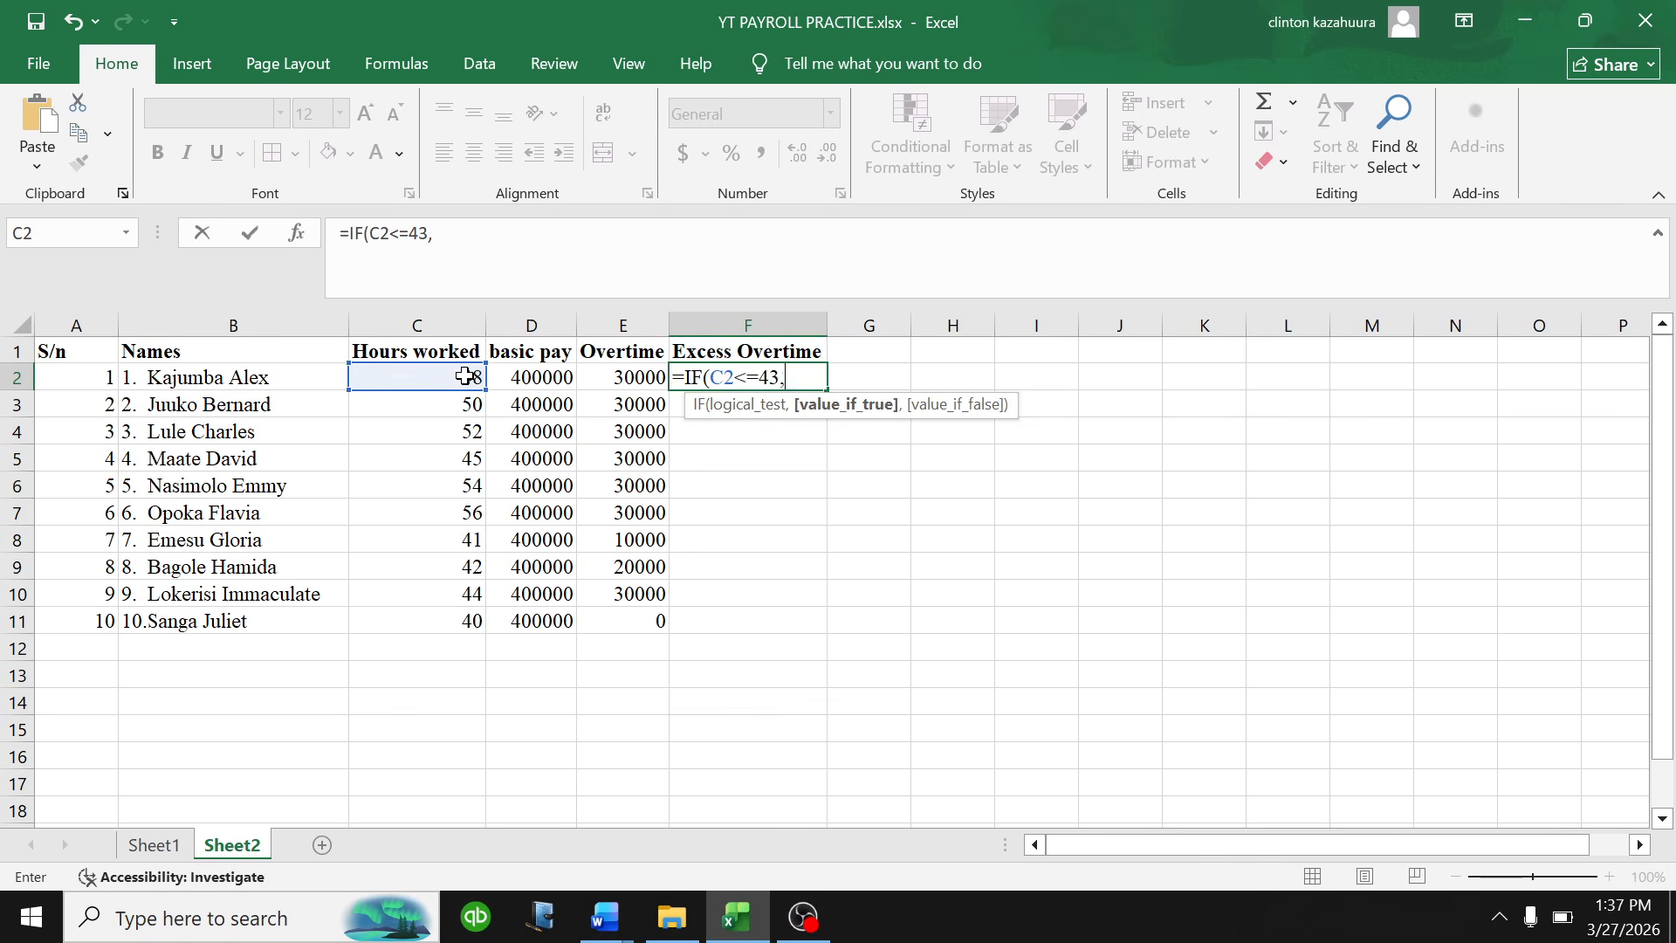
pyautogui.write('0,')
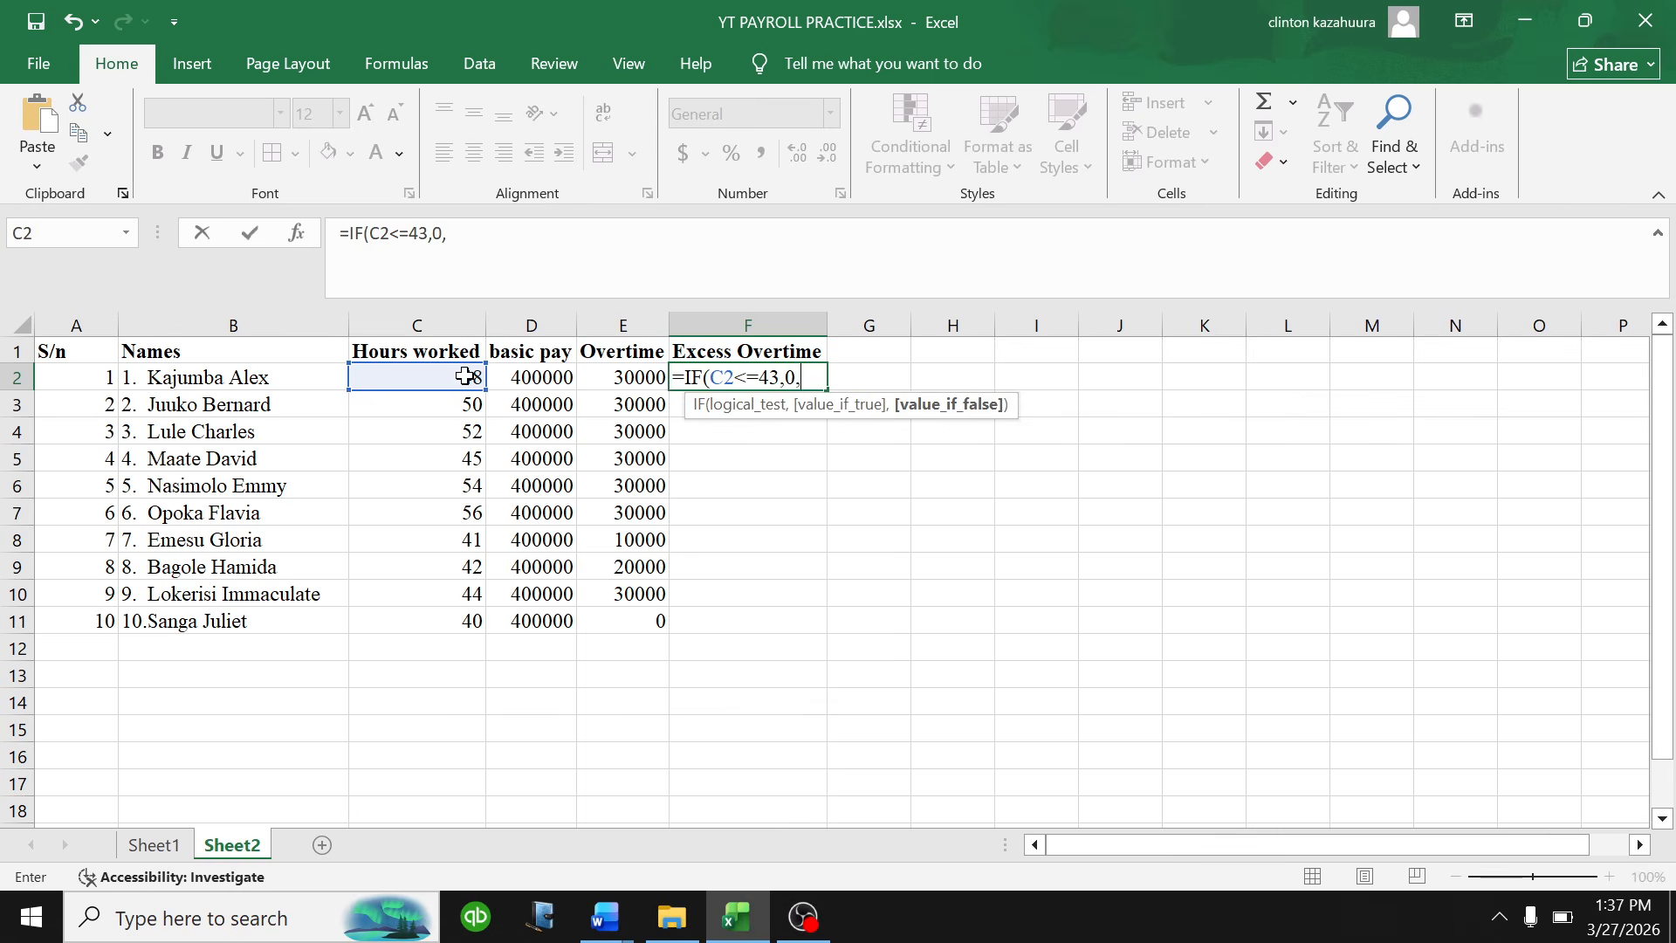
# - Nest a second IF as the F2 formula's false value, testing whether C2>43
pyautogui.write('IF(')
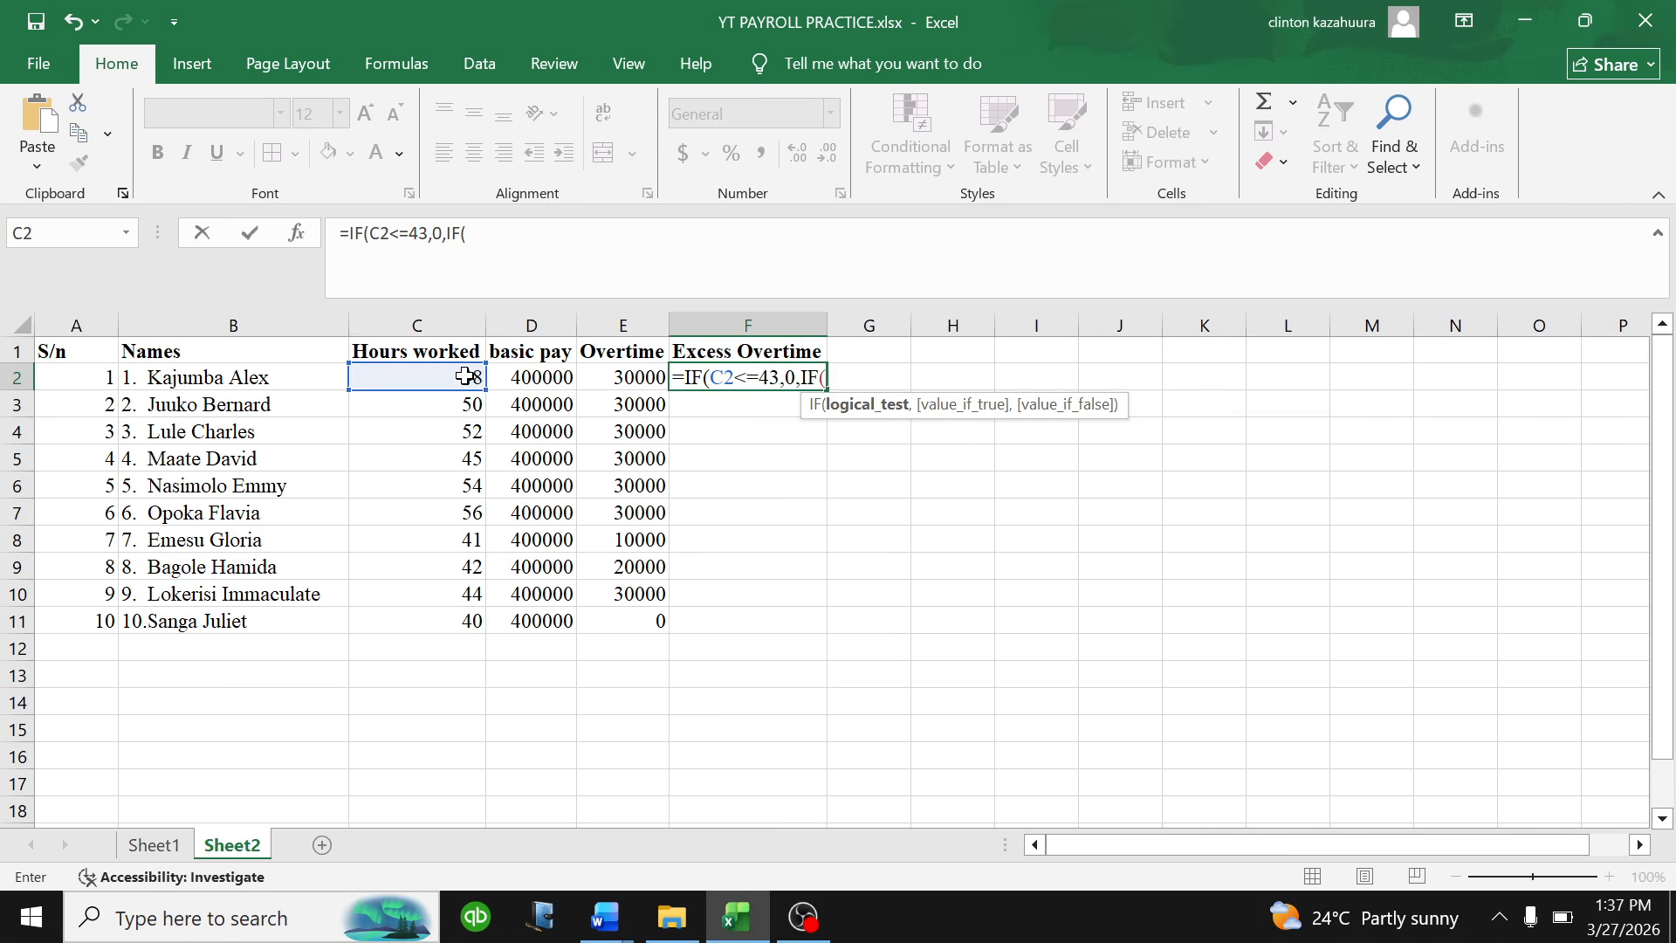
pyautogui.click(464, 376)
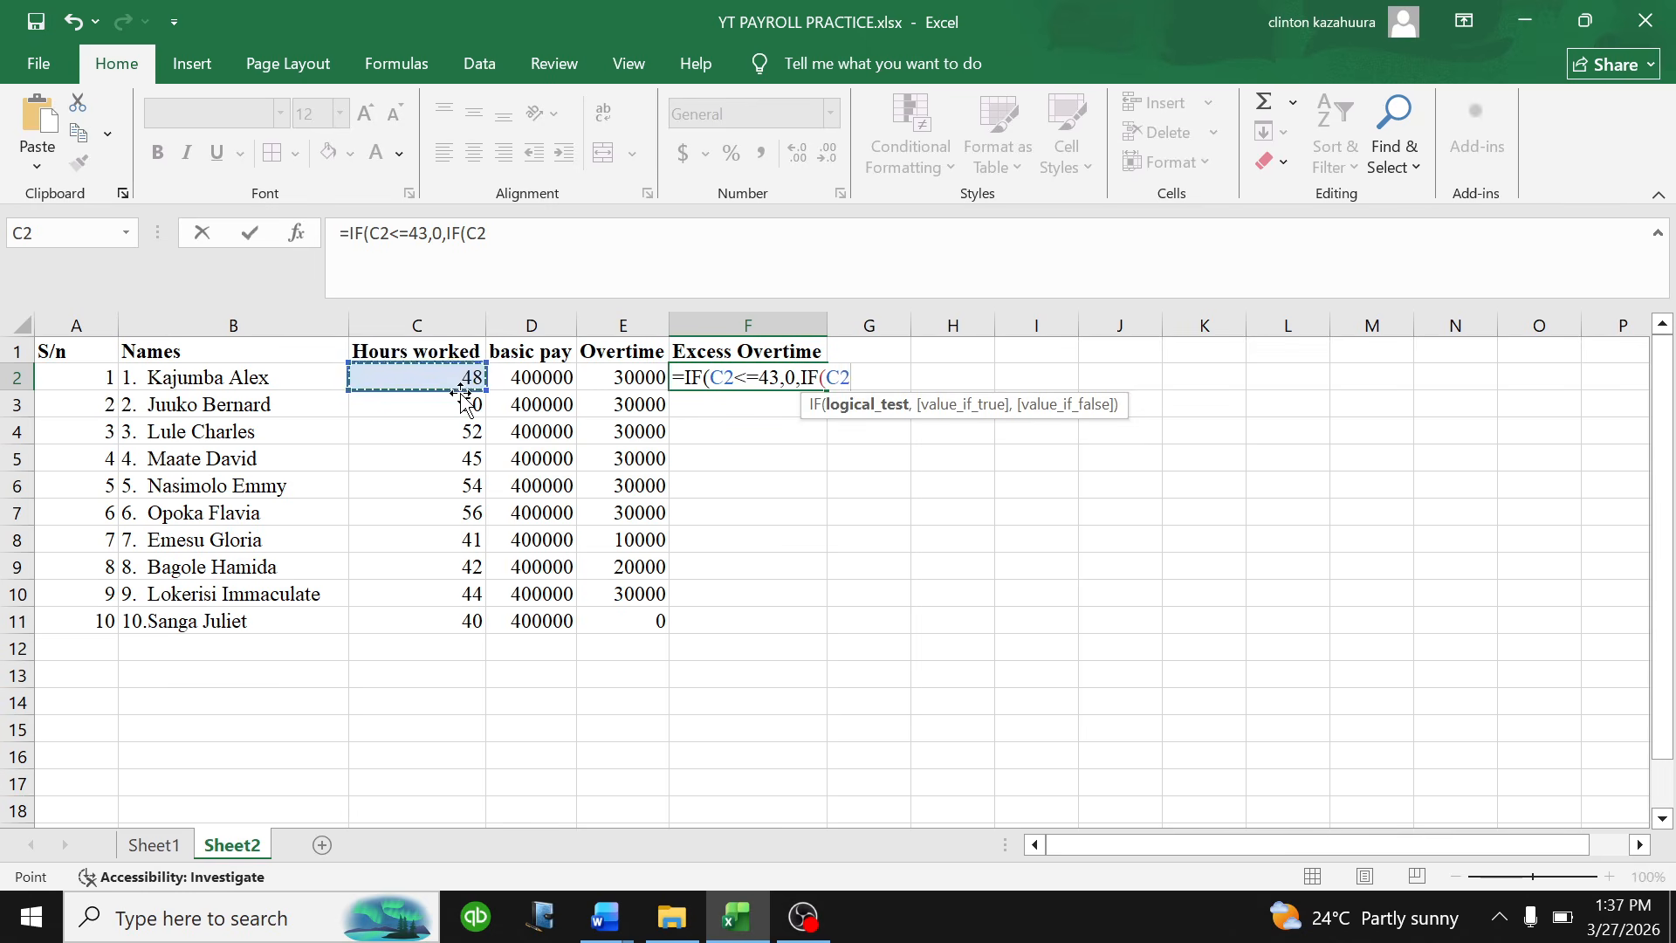
pyautogui.write('?')
pyautogui.press('BackSpace')
pyautogui.write('>43,')
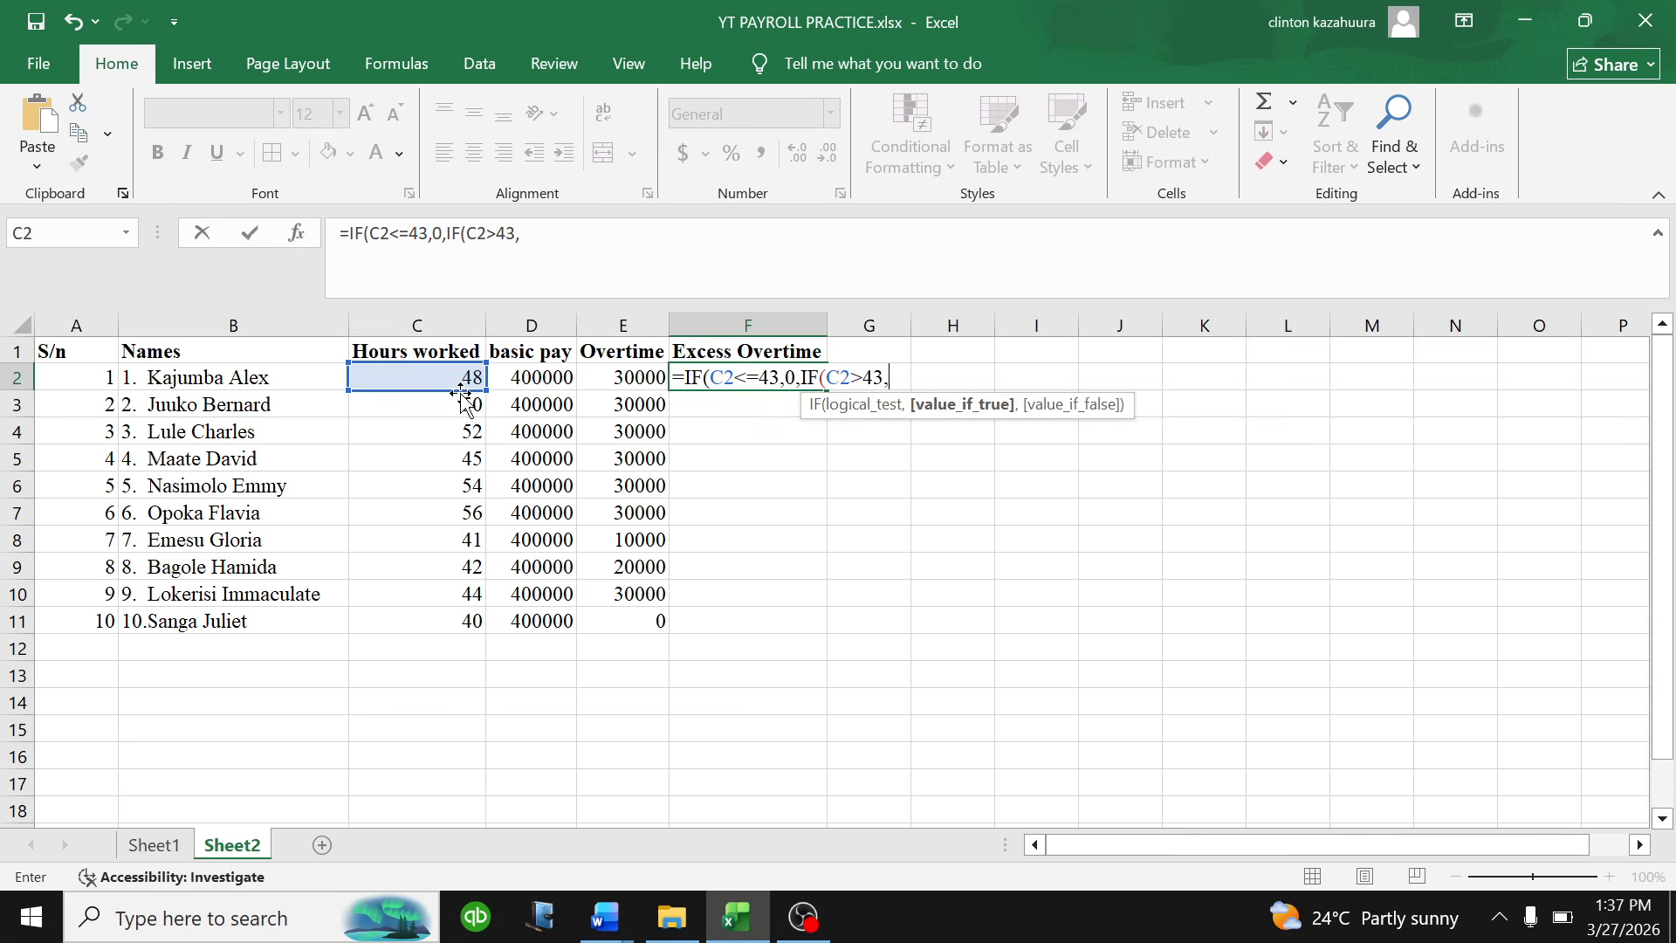
# - Complete the F2 formula with (C2-43)*10000*2 as the second IF's true value and fill it down to F11
pyautogui.write('(')
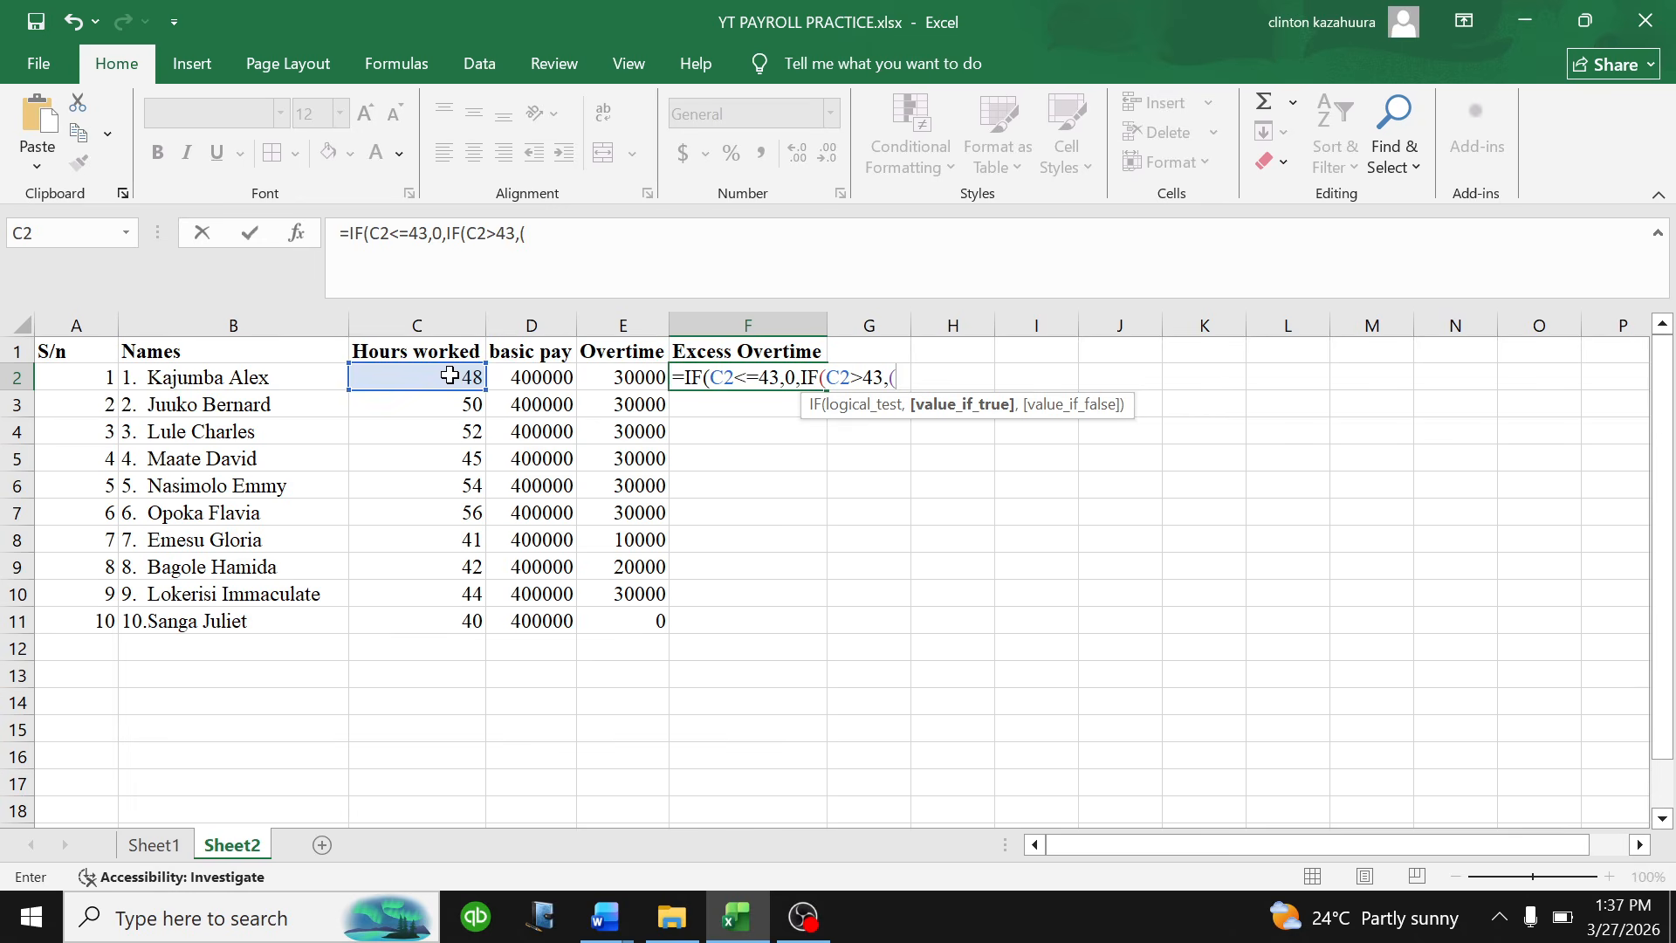
pyautogui.click(450, 376)
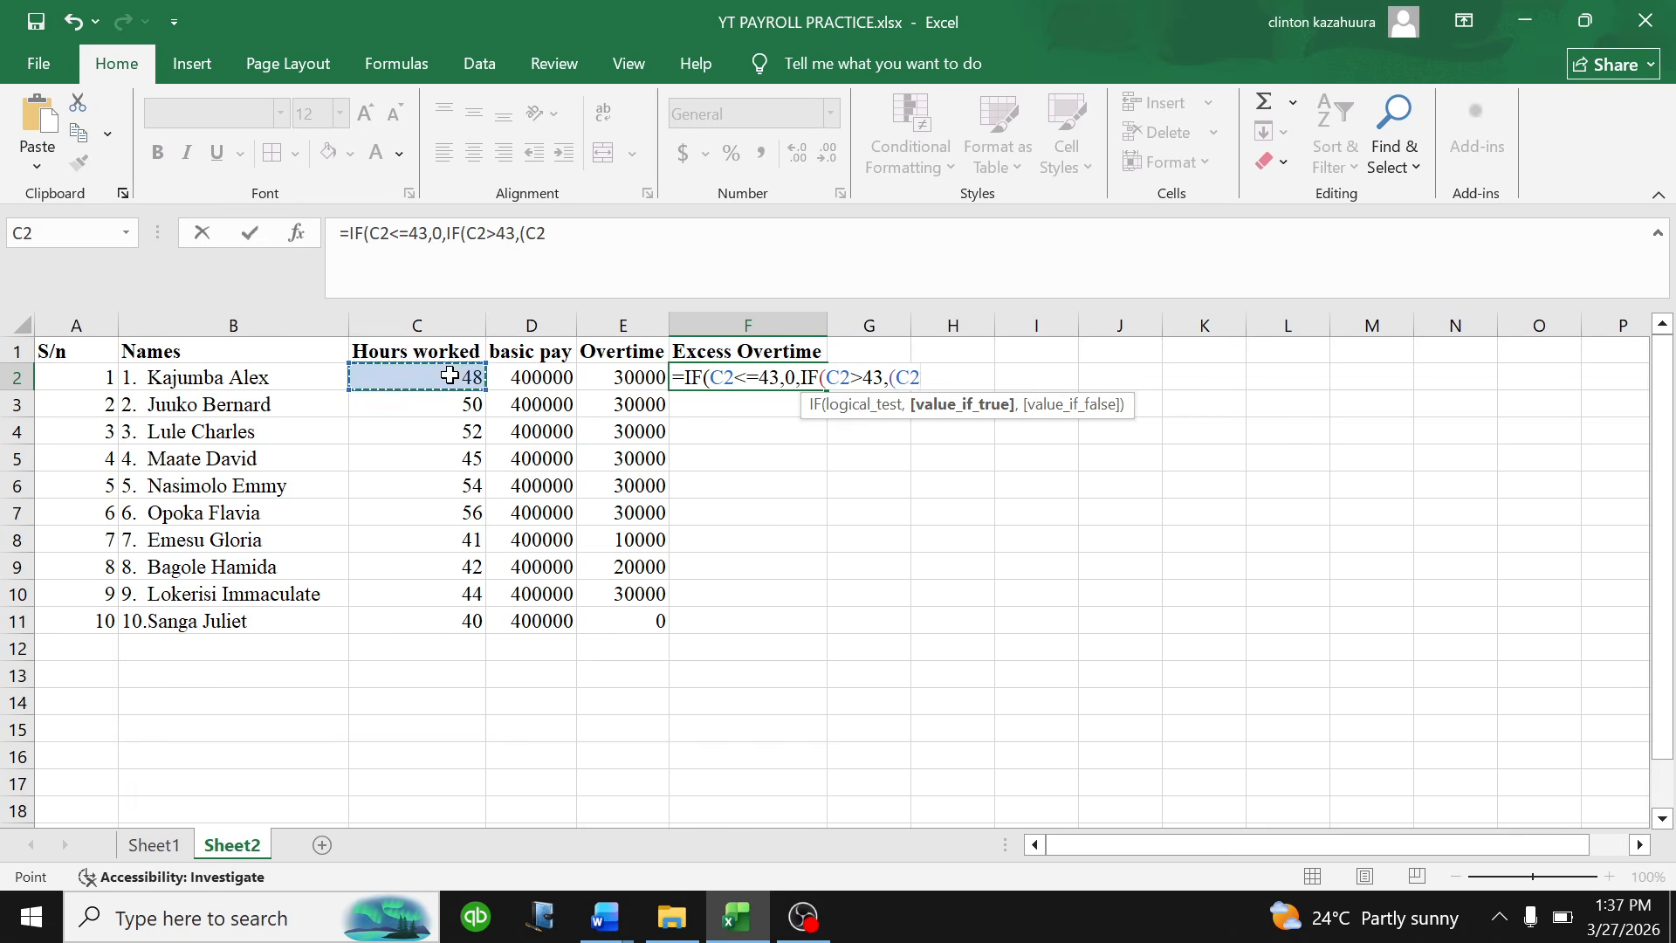
pyautogui.write('-43)')
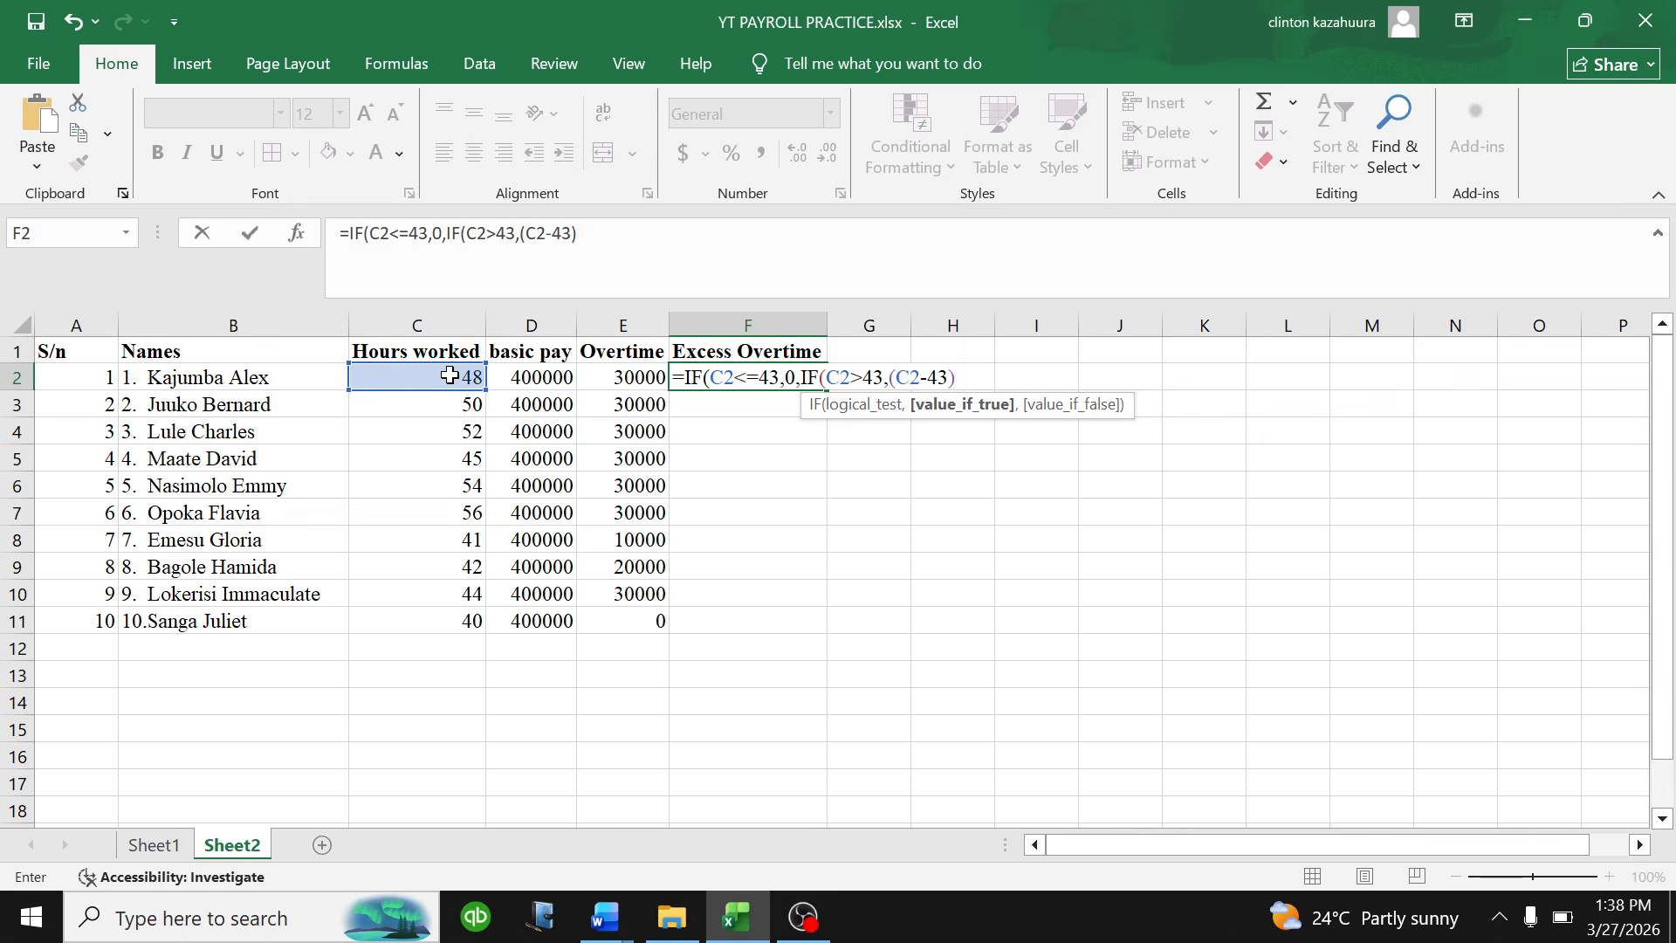
pyautogui.write('*10000*2')
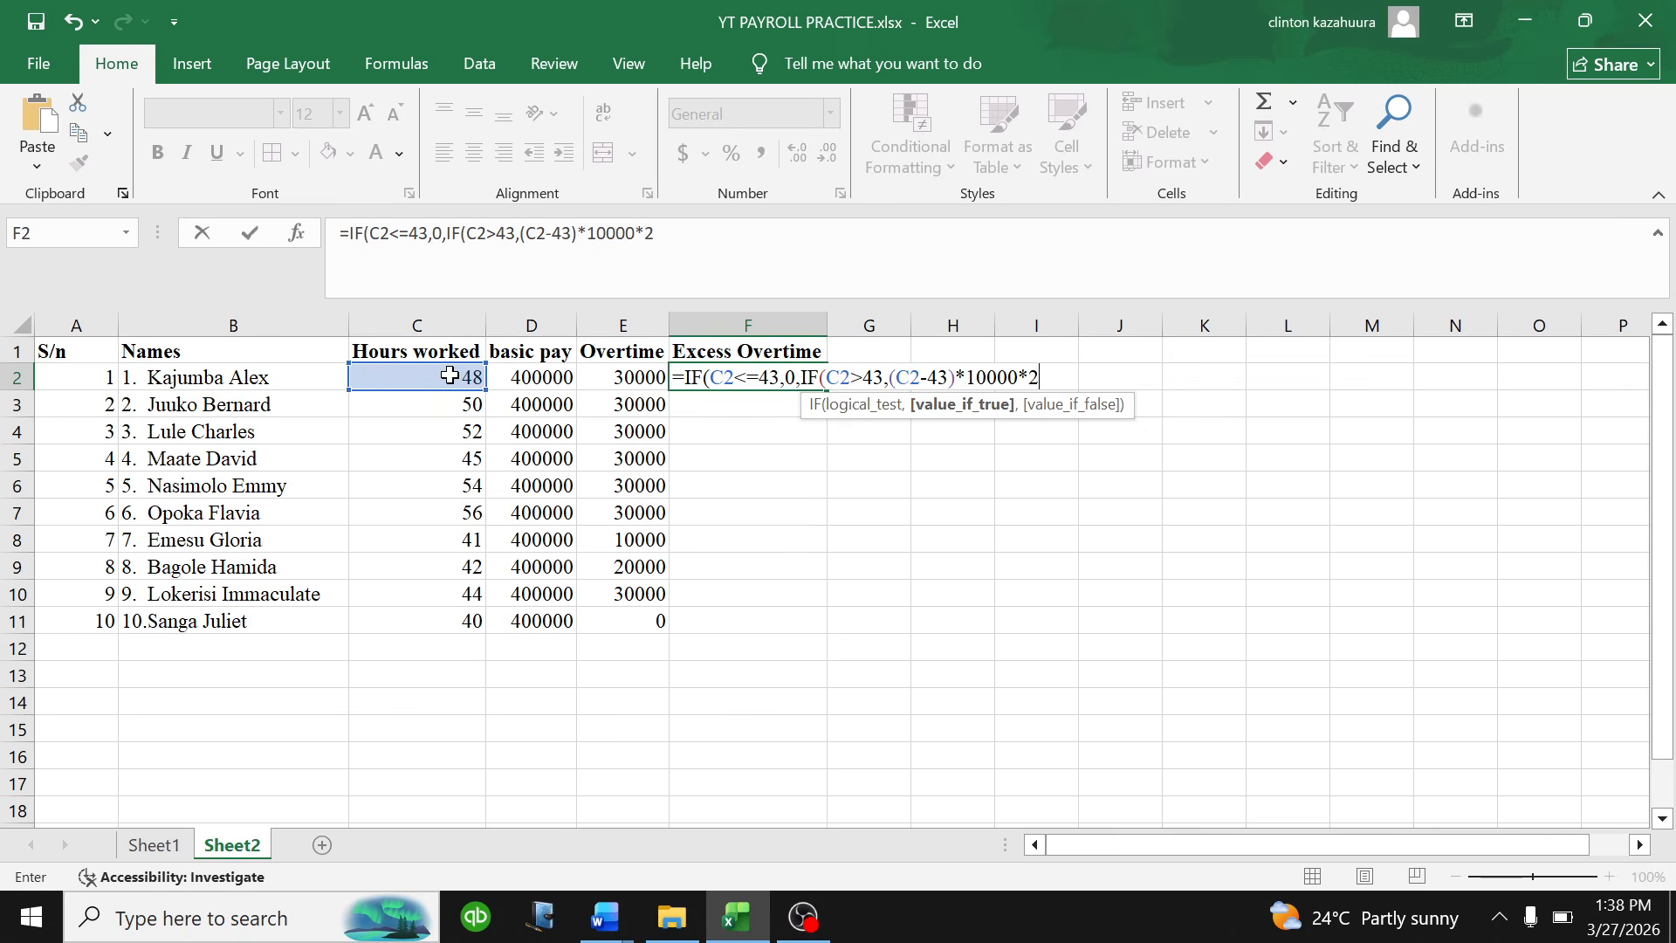
pyautogui.write('))')
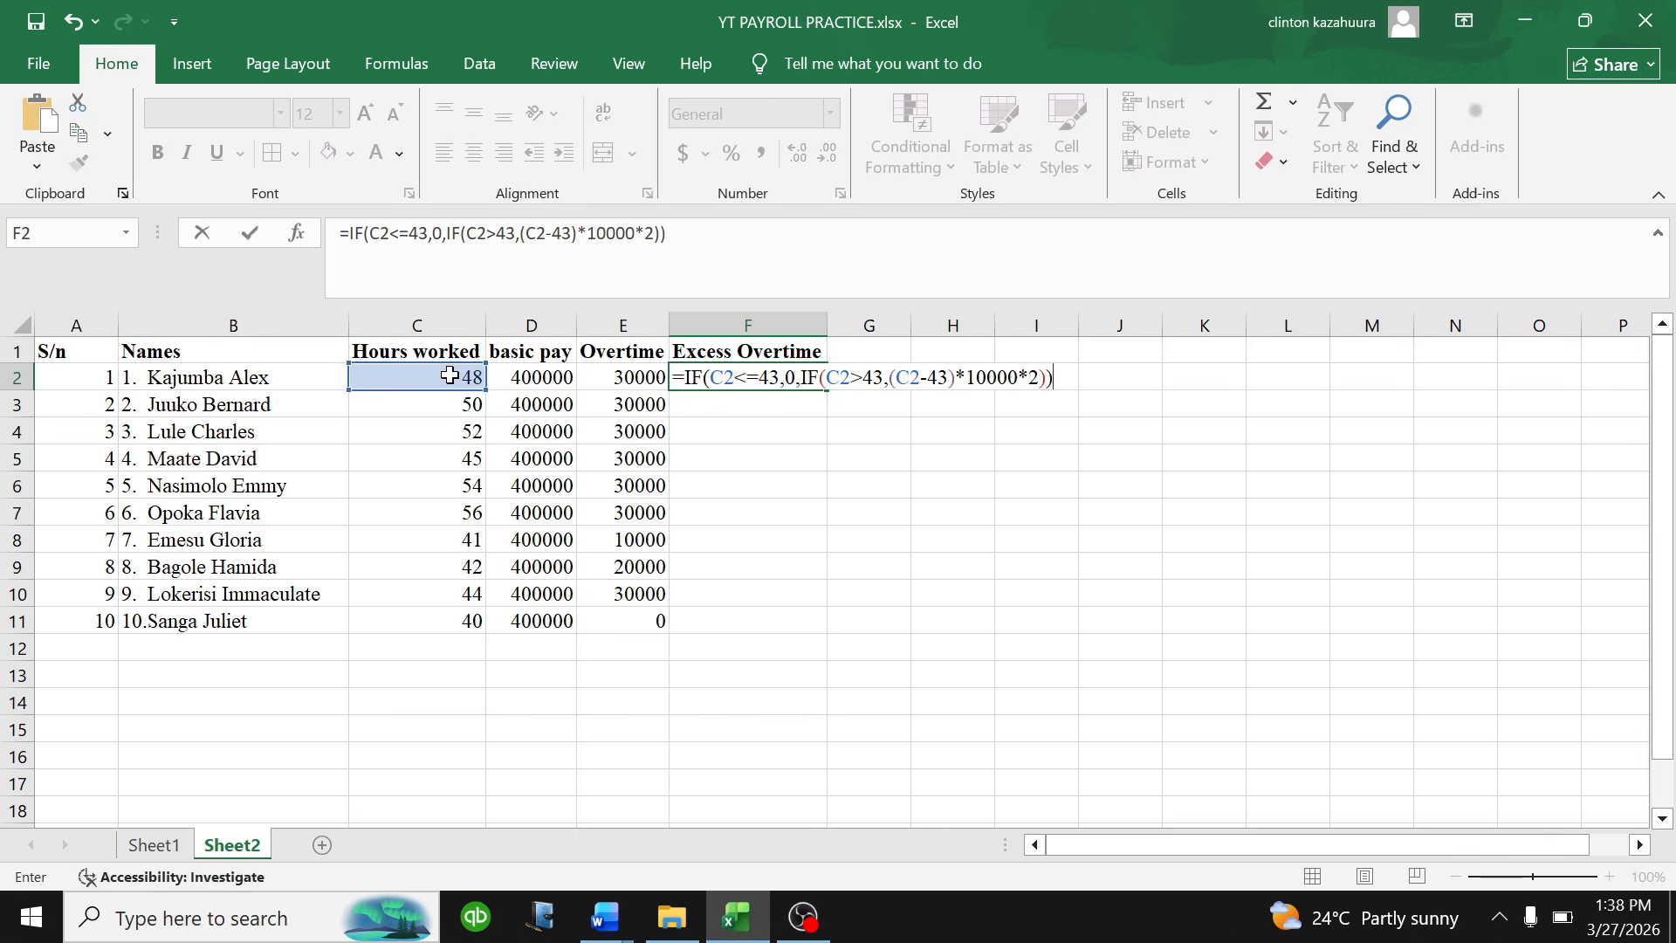
pyautogui.press('Return')
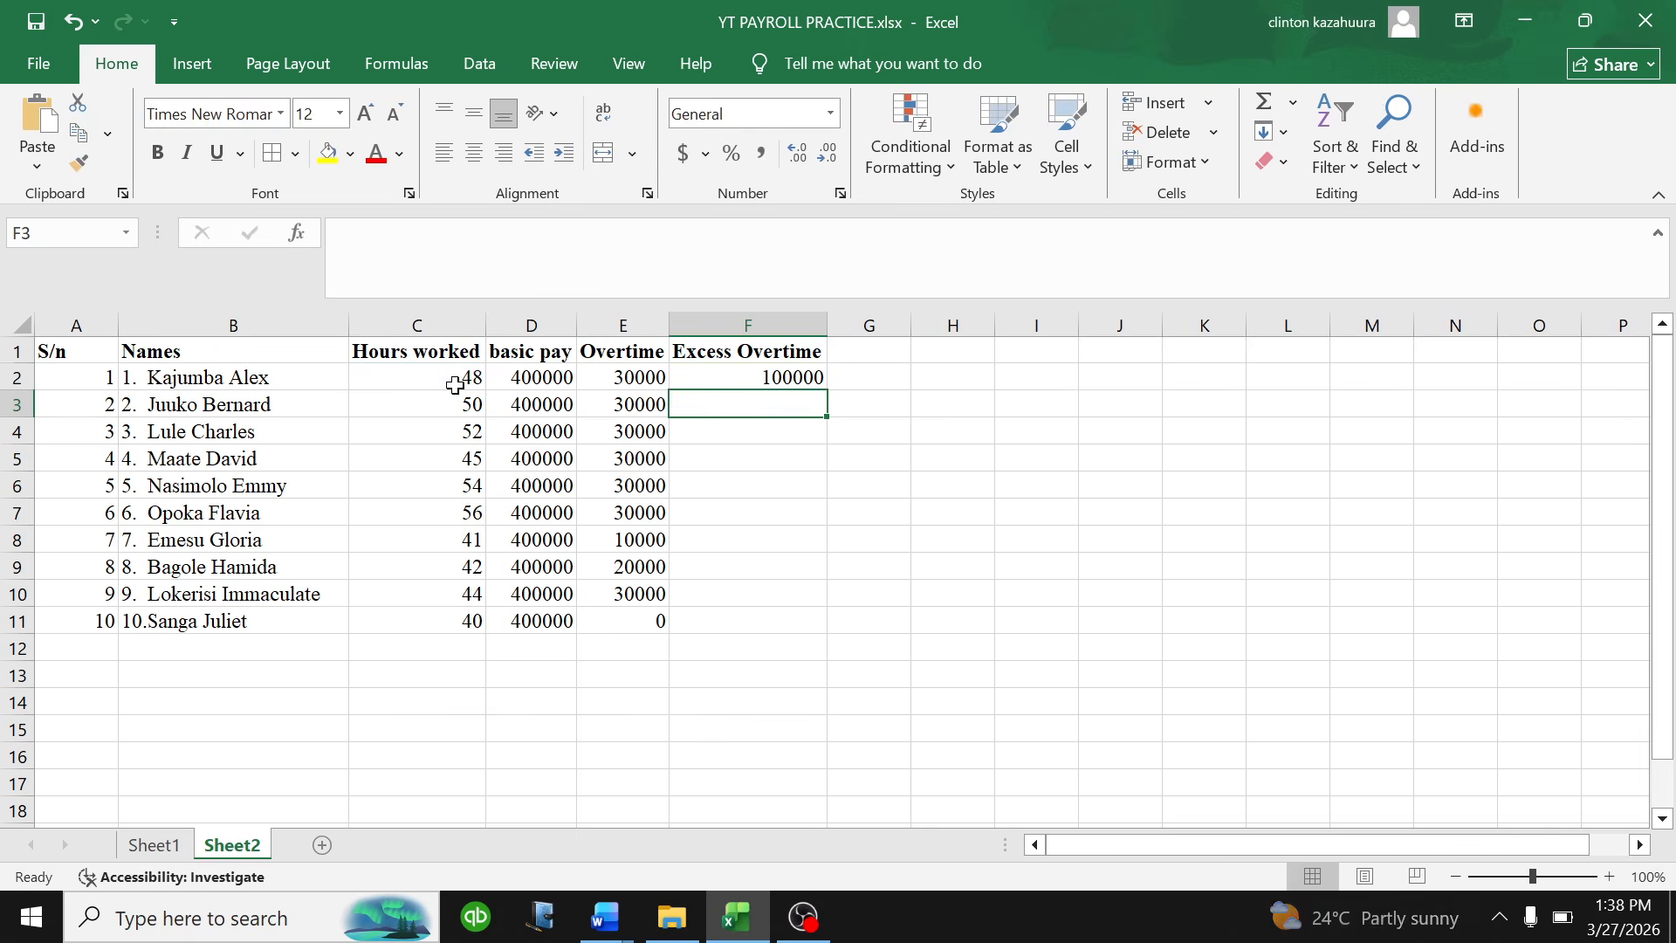
pyautogui.click(736, 376)
pyautogui.doubleClick(826, 390)
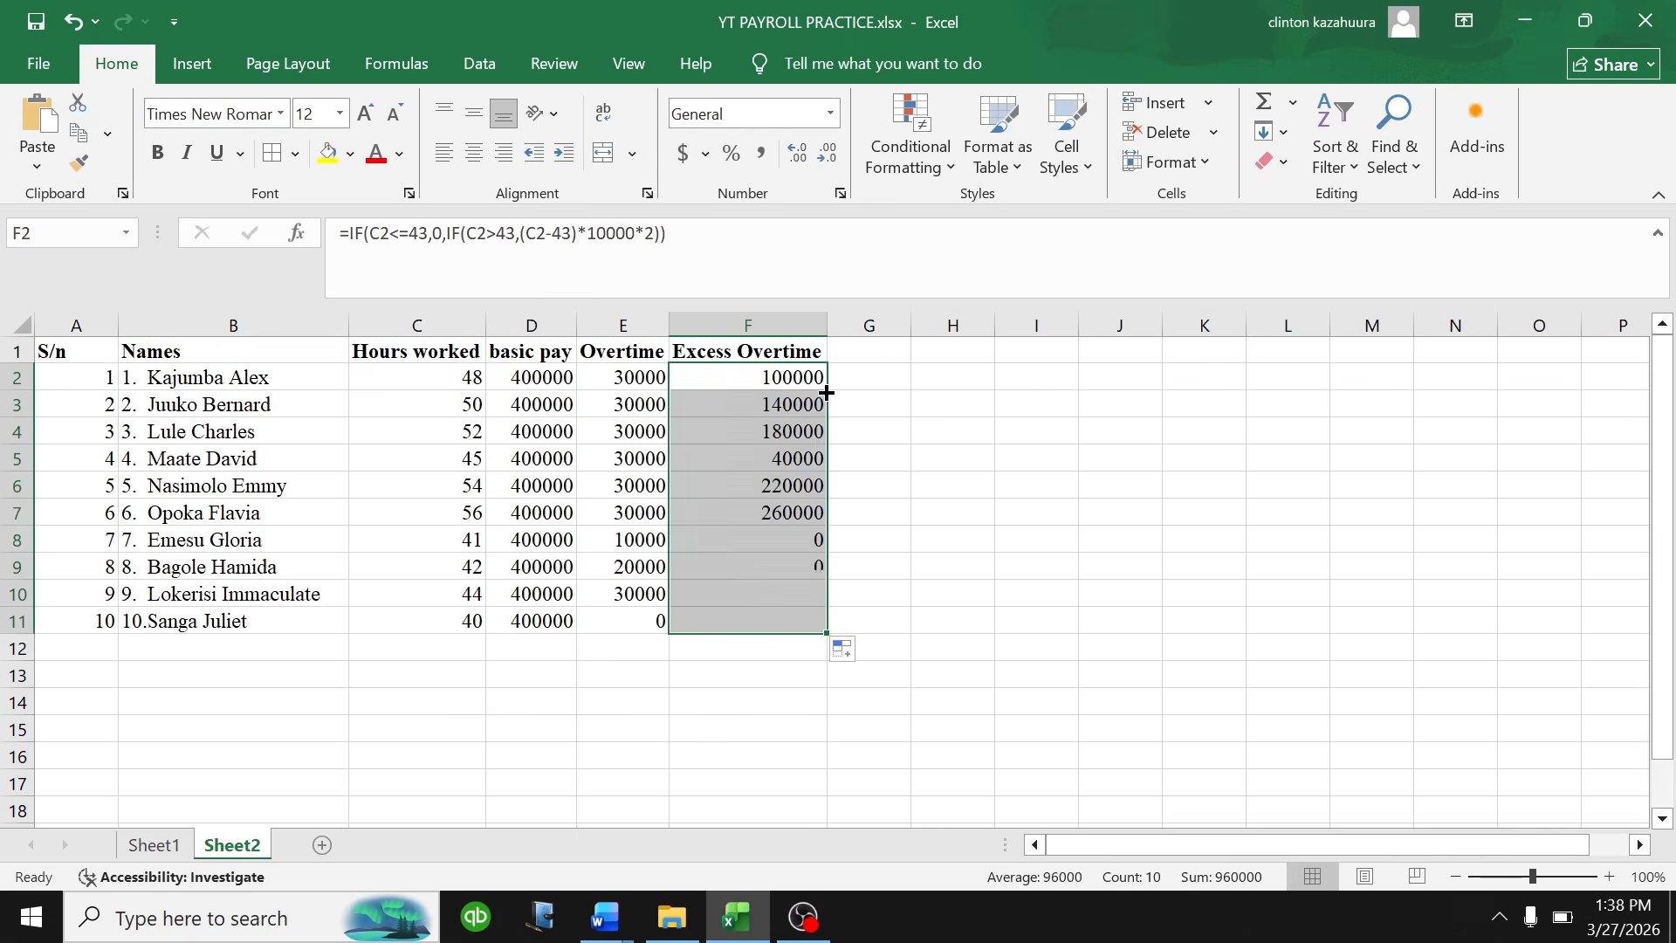
# - Check the excess overtime formulas in column F against the hours worked in column C, including rows 2, 3, 4, 7 and 11
pyautogui.click(778, 621)
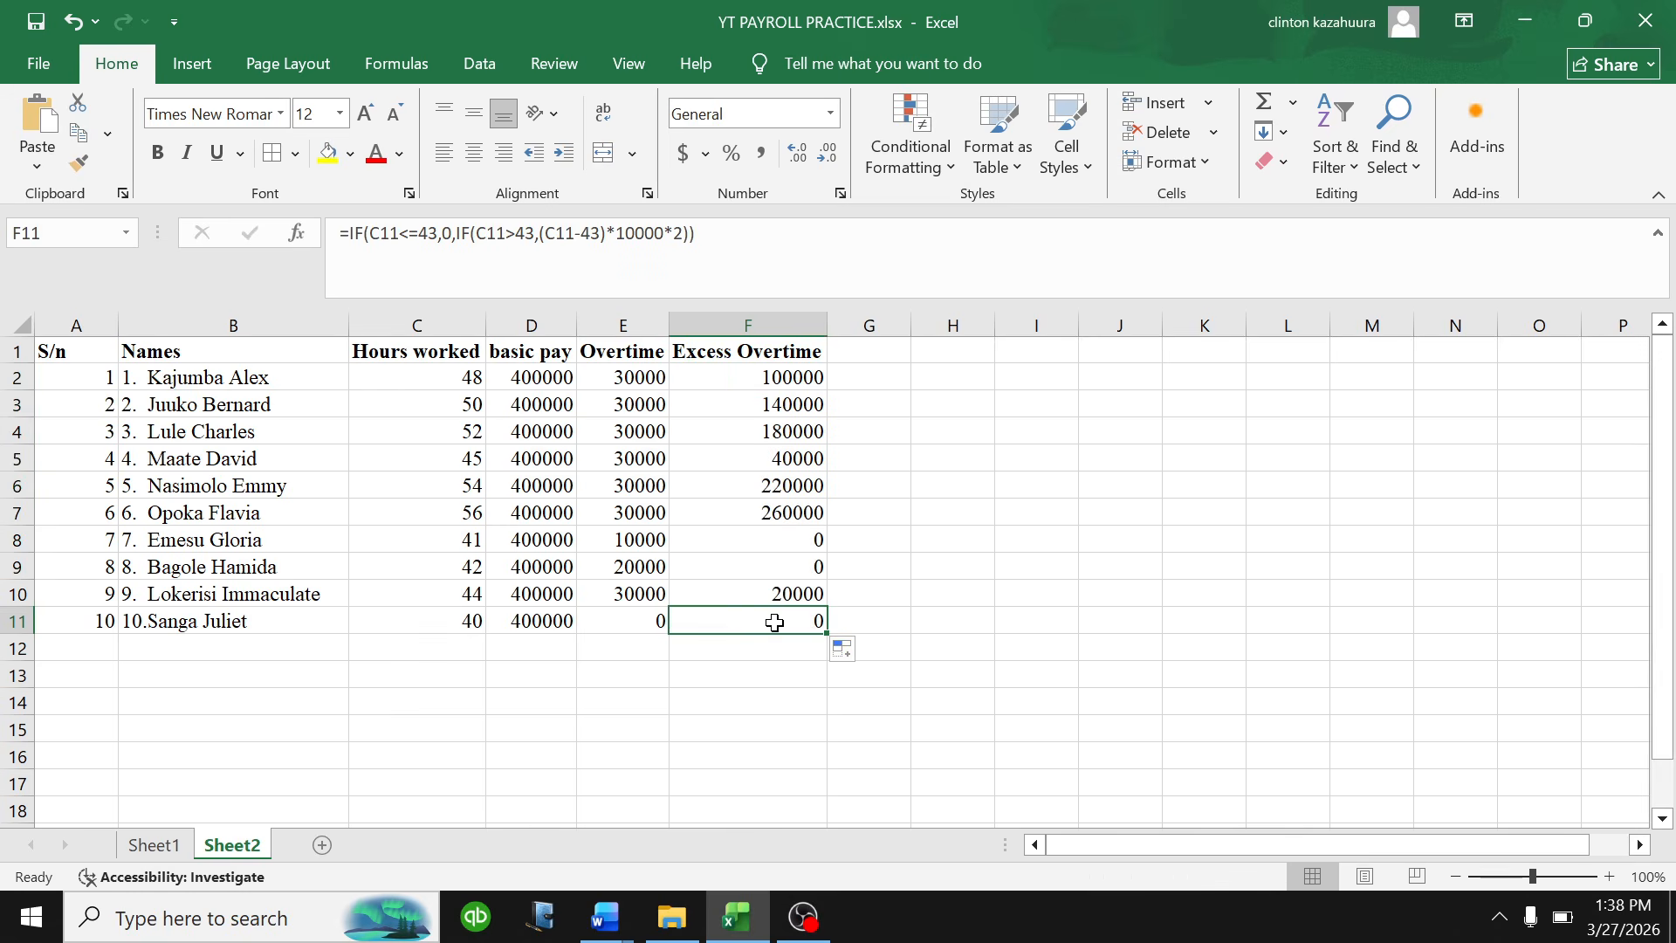
pyautogui.click(457, 379)
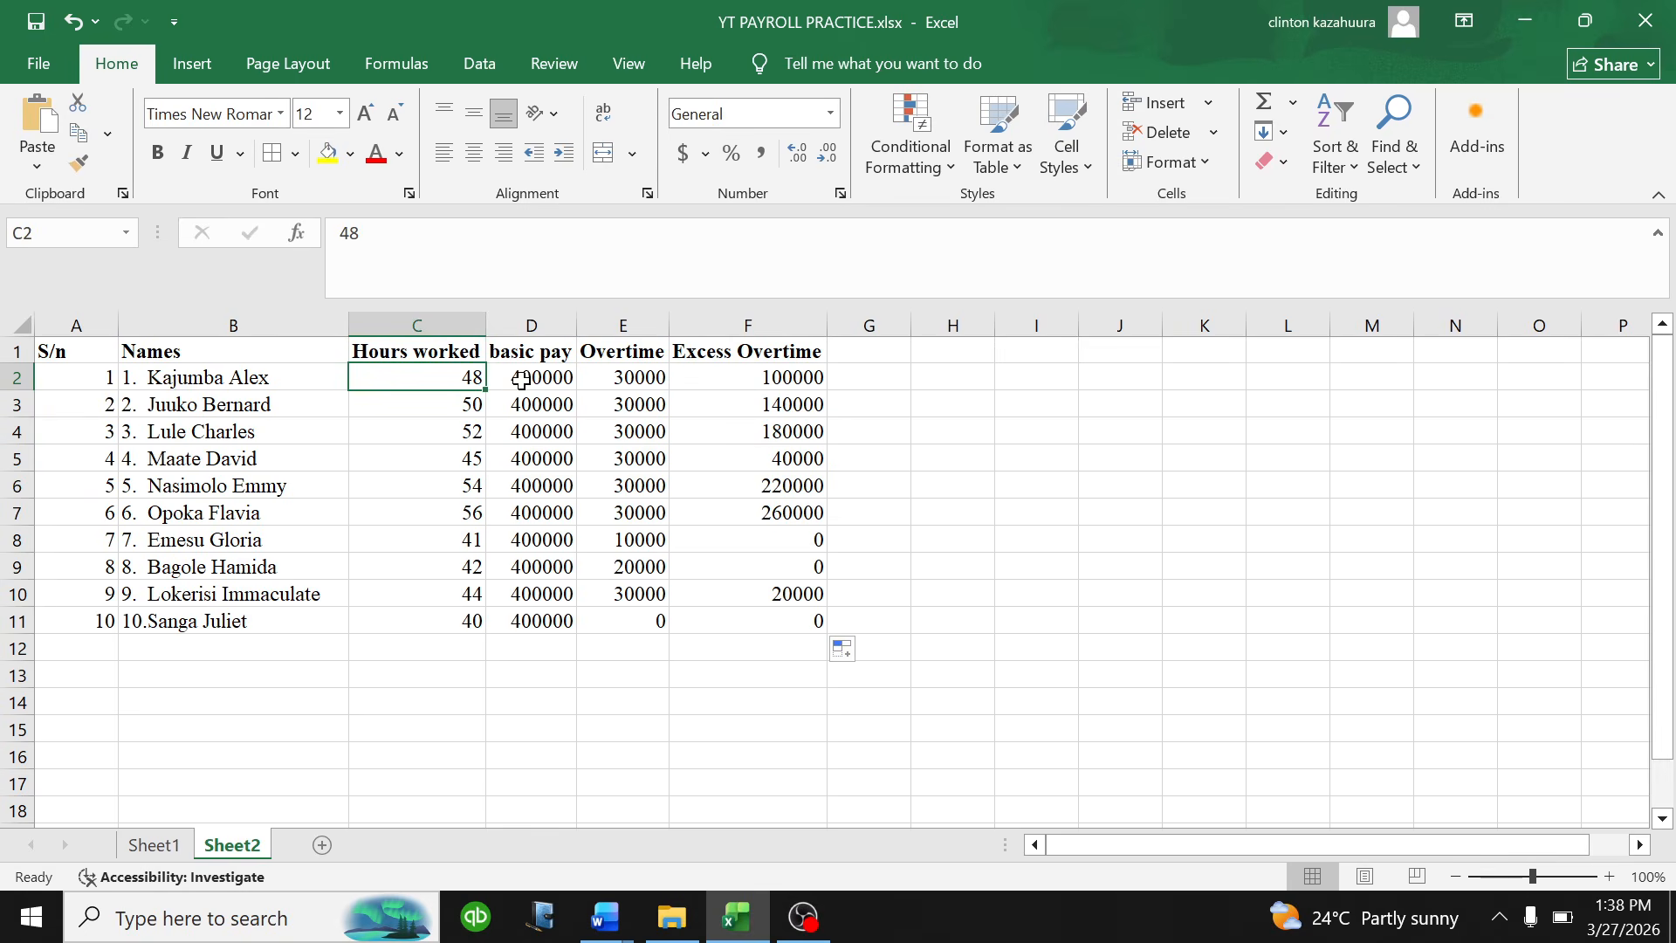
pyautogui.click(793, 375)
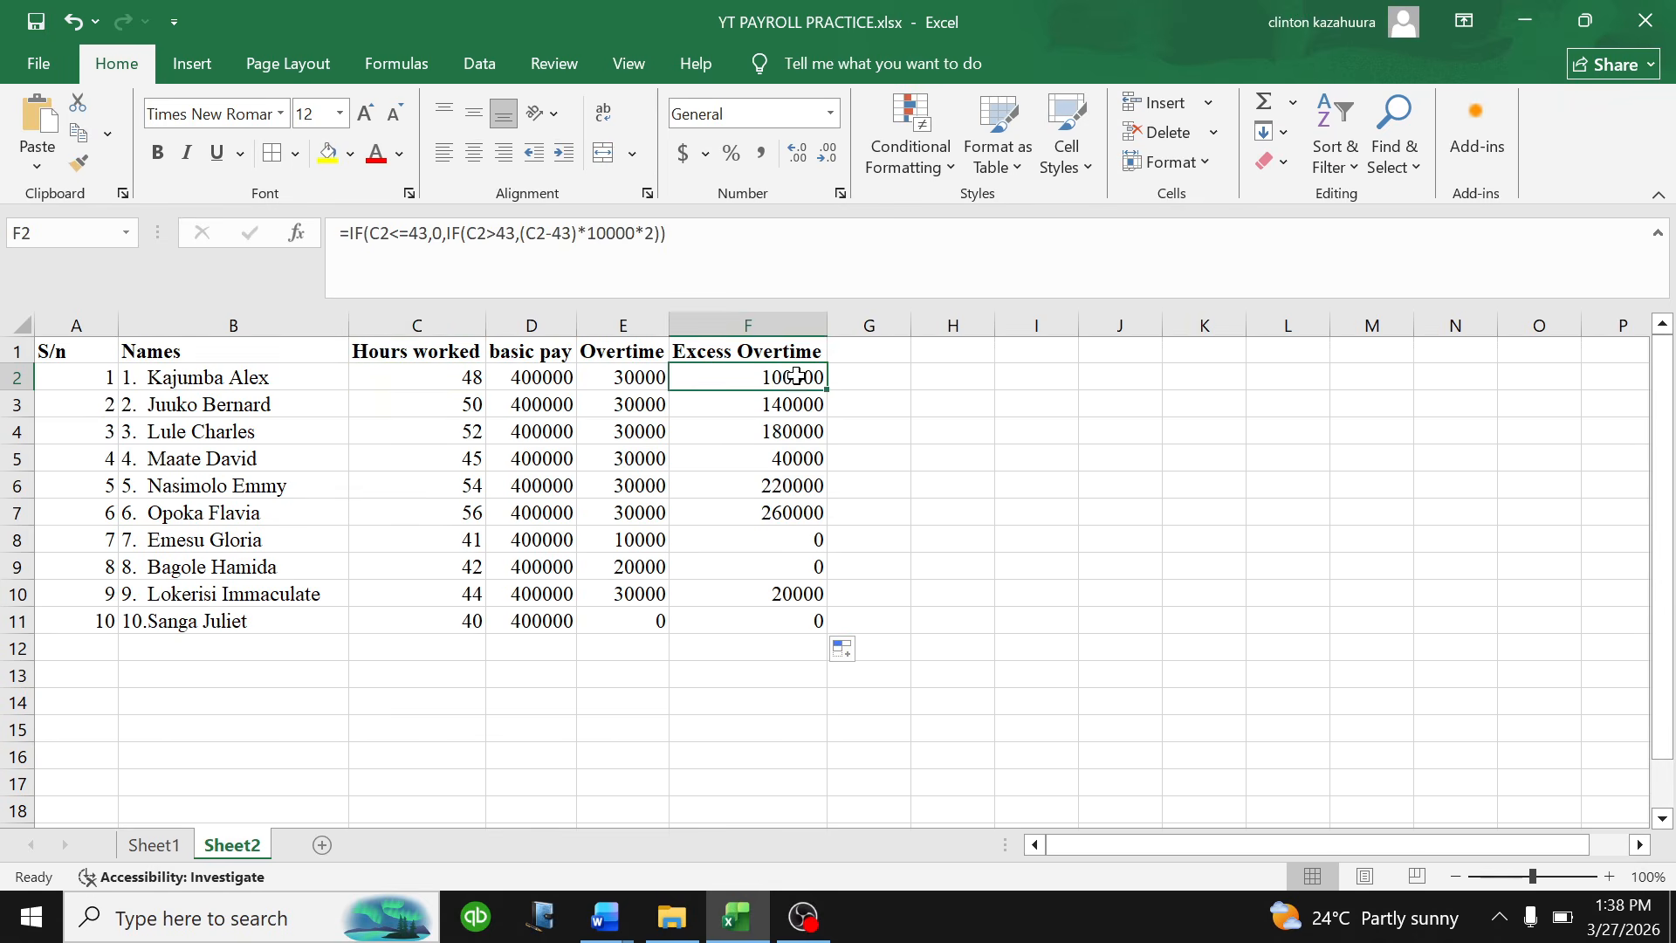
pyautogui.click(460, 407)
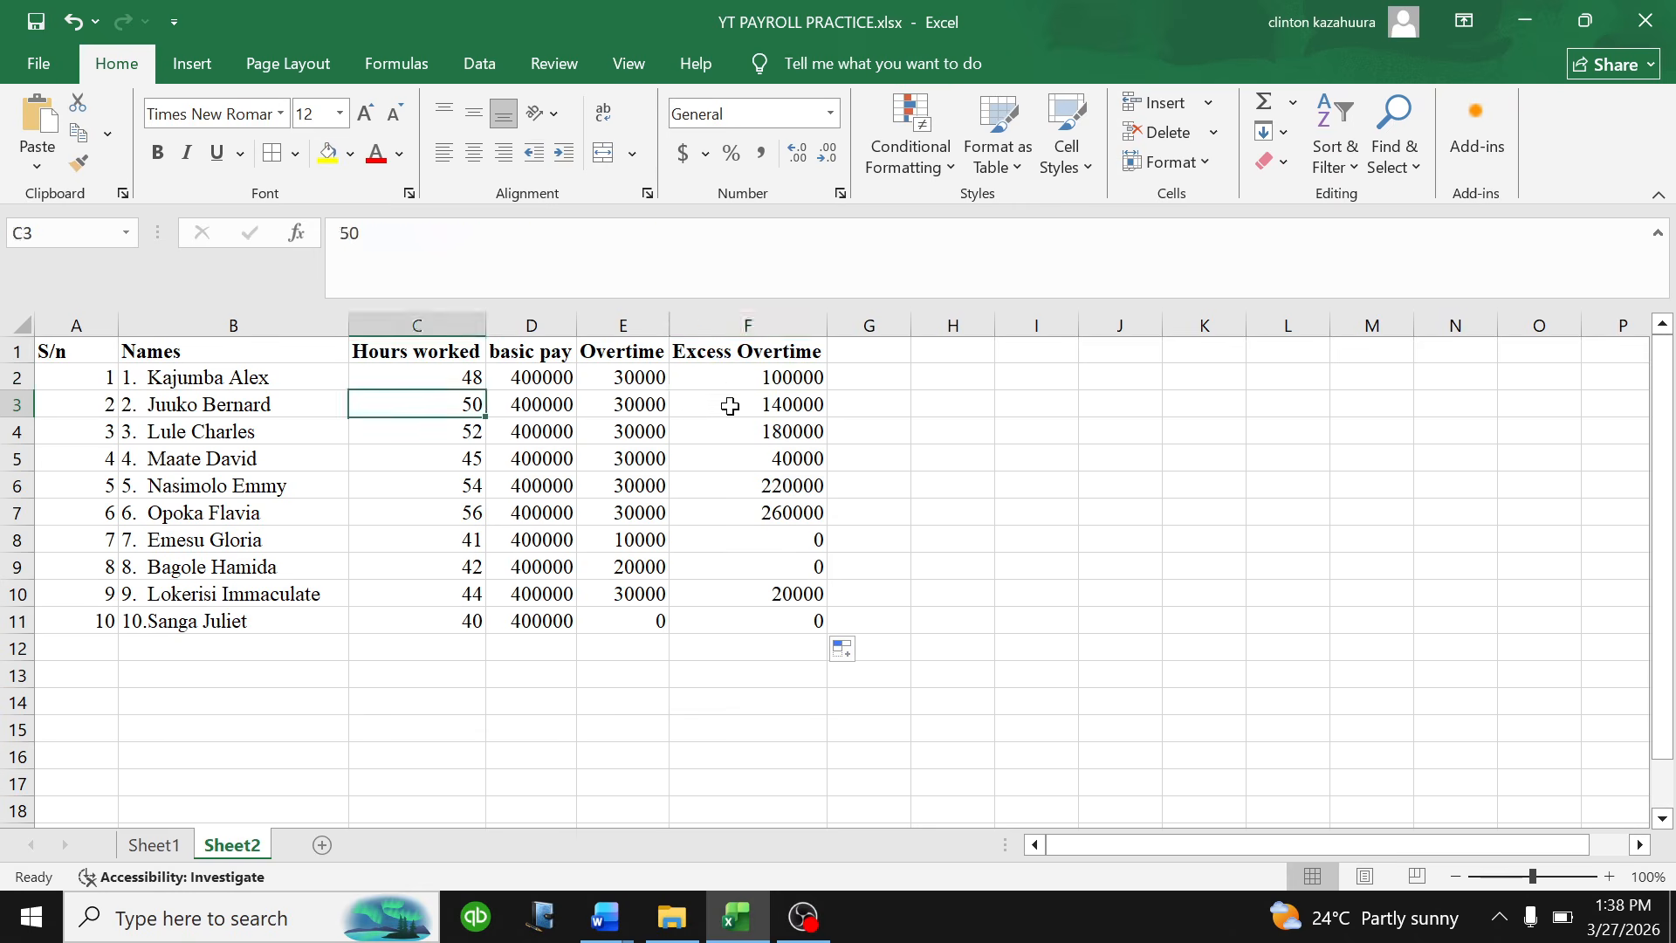
pyautogui.click(730, 406)
pyautogui.click(453, 408)
pyautogui.click(772, 408)
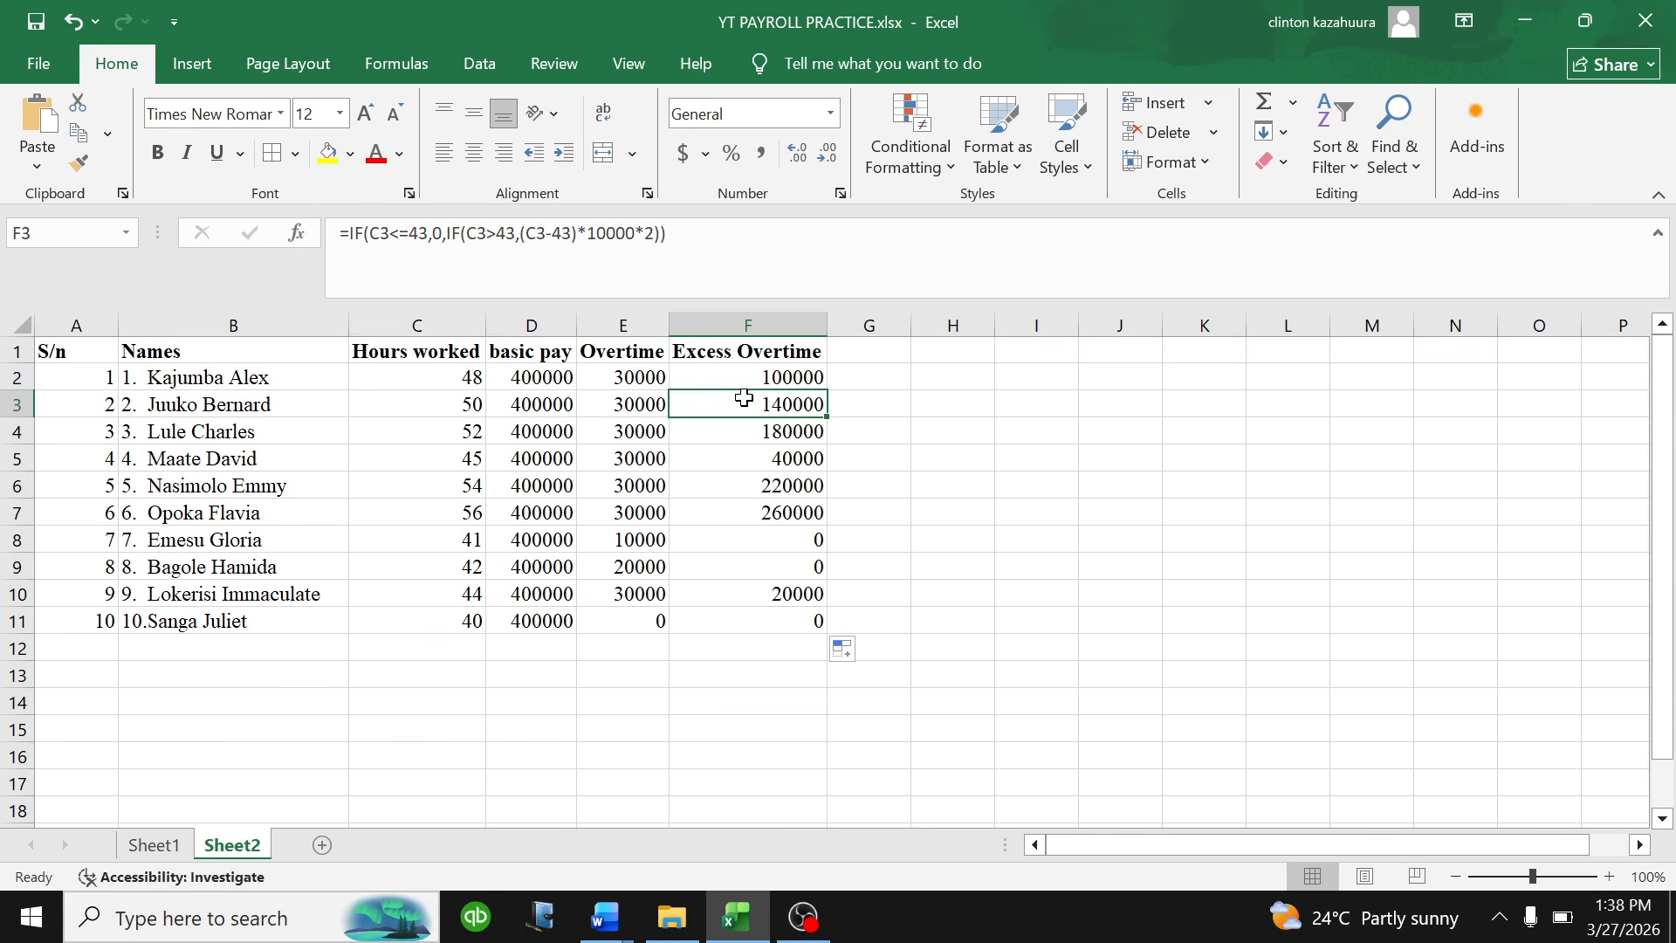
pyautogui.click(789, 431)
pyautogui.click(786, 511)
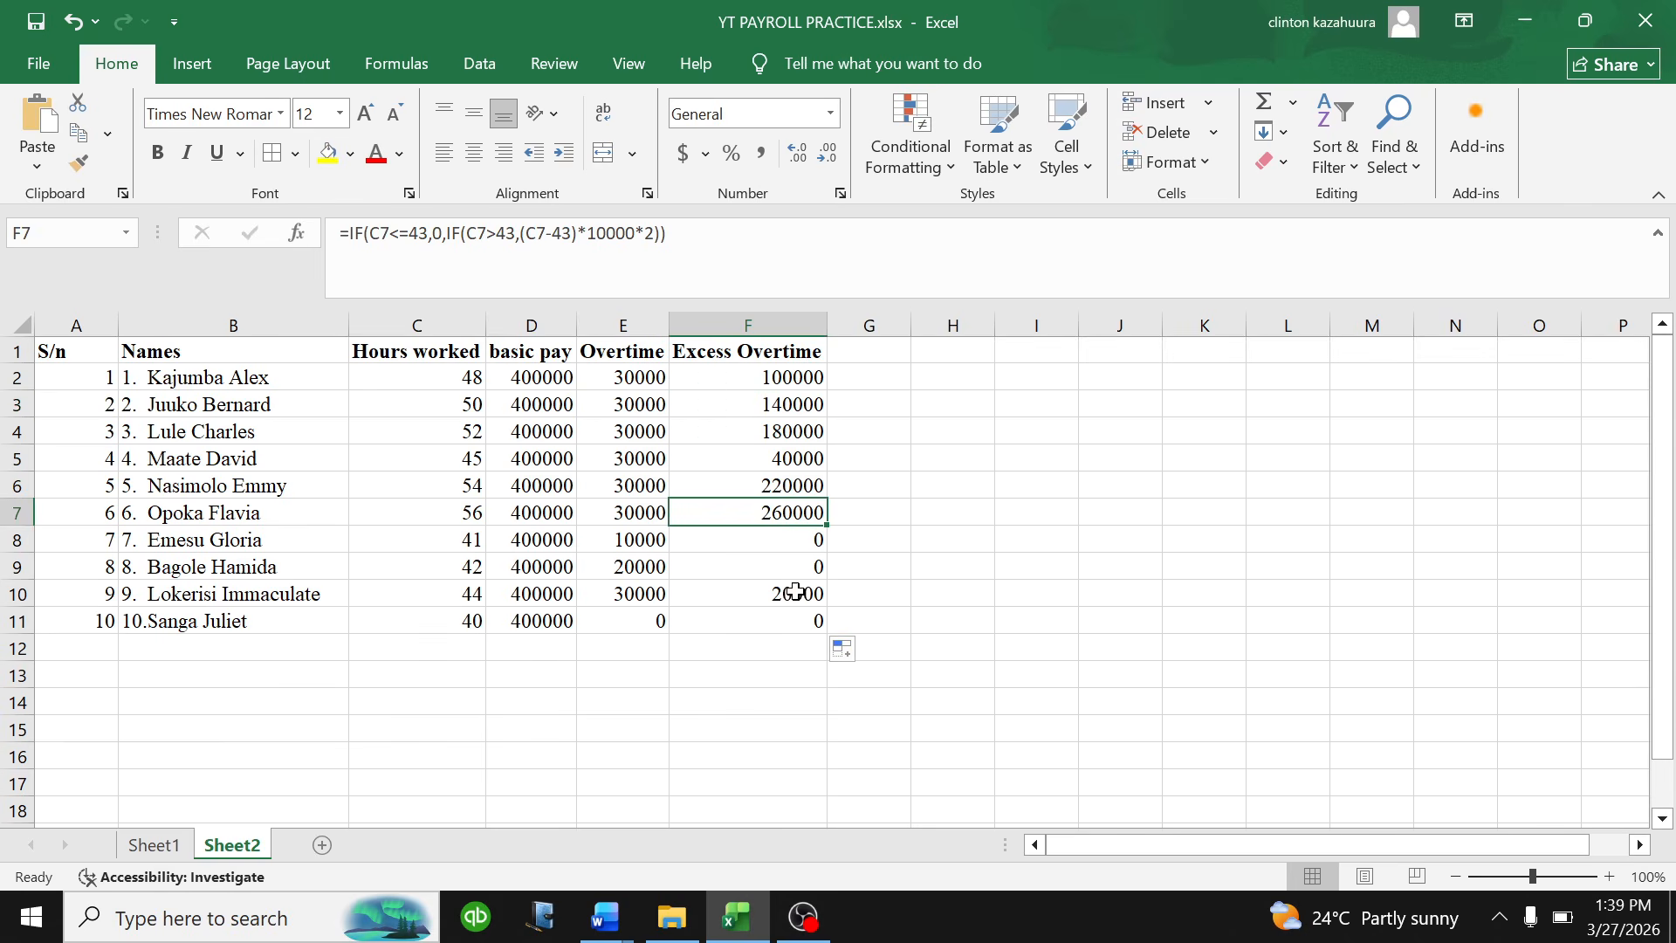
pyautogui.click(787, 624)
pyautogui.click(772, 374)
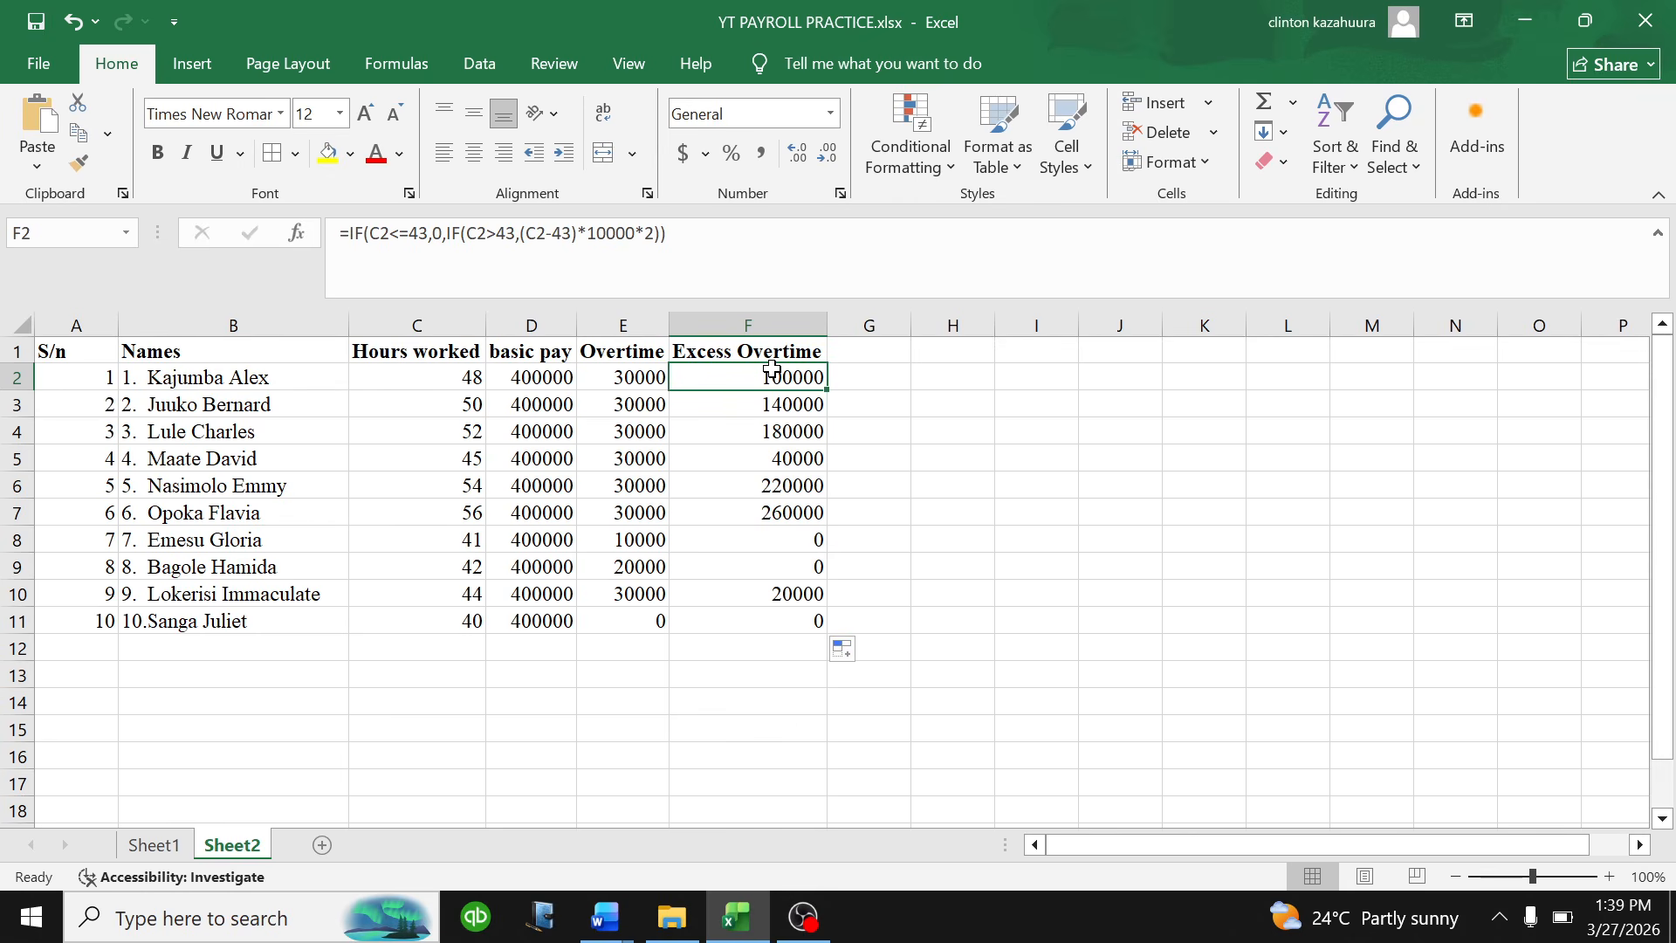
# - Switch to the PAYROLL PRACTICE QUESTIONS document in Word and review the housing allowance rule in item (d)
pyautogui.click(869, 353)
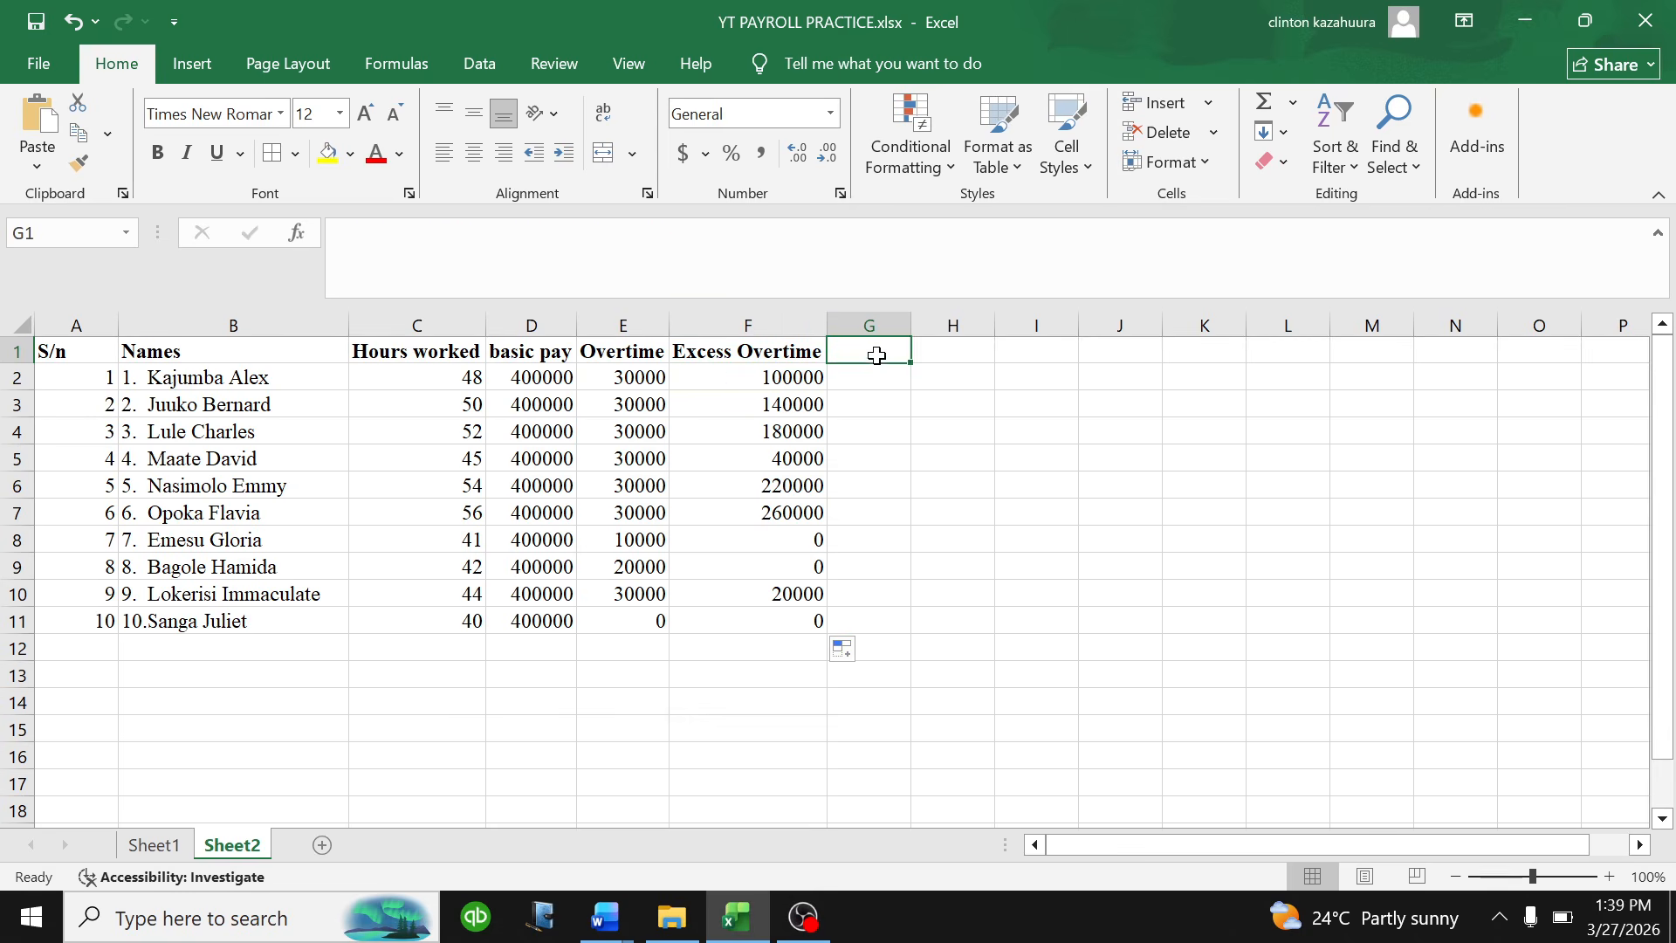
pyautogui.moveTo(605, 917)
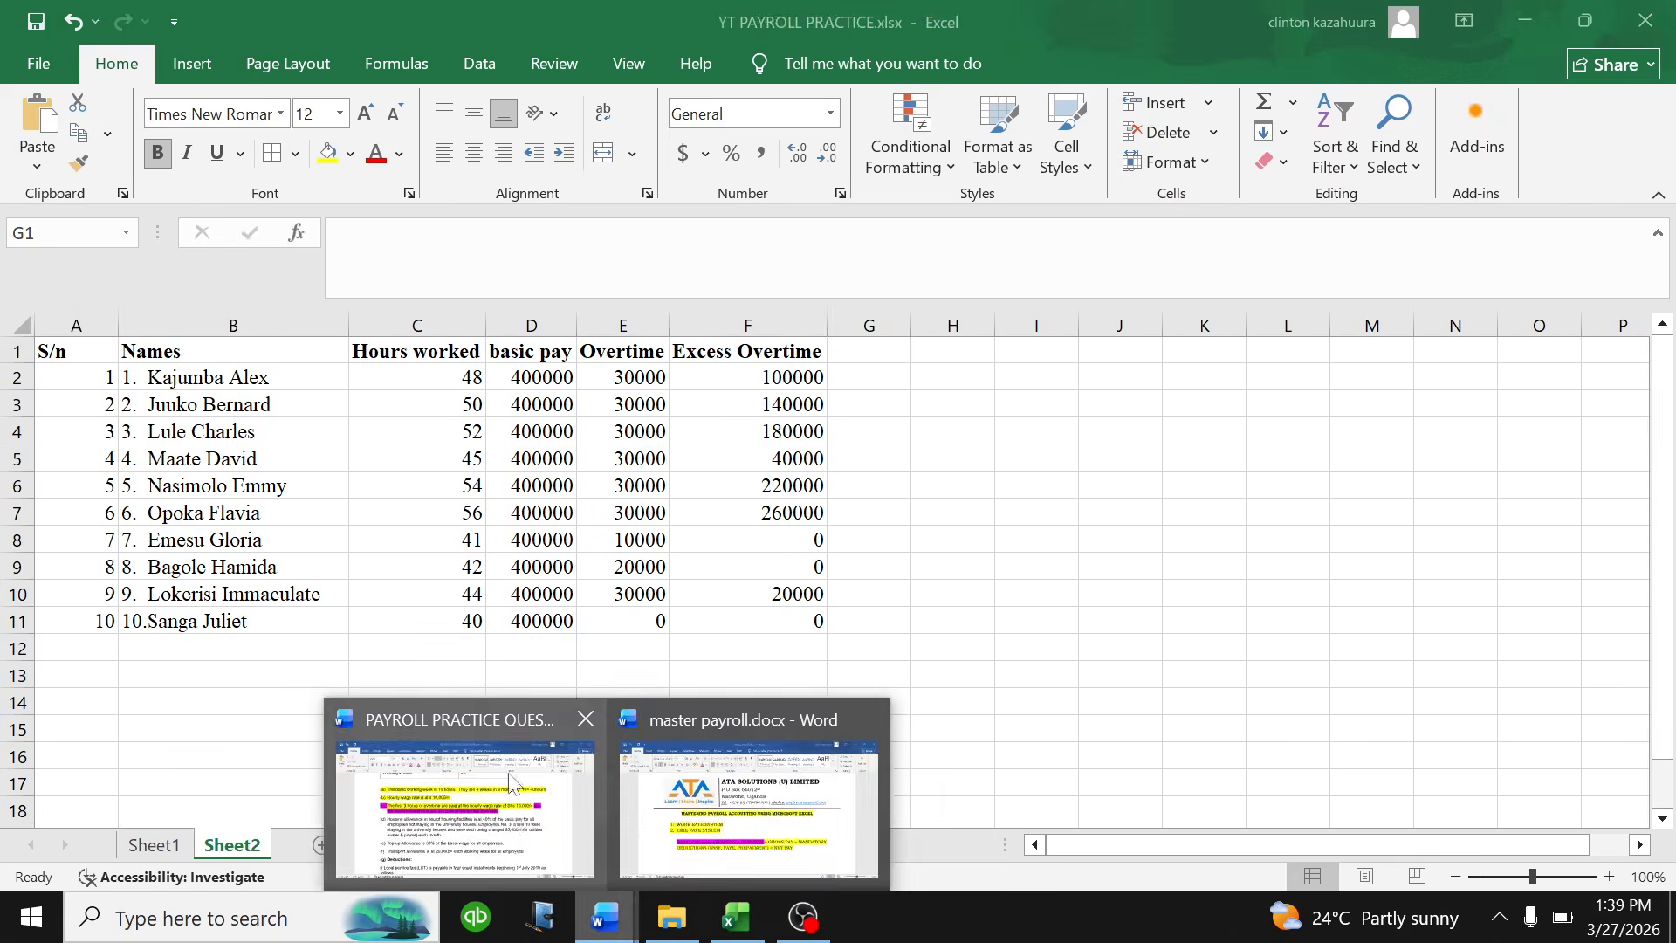
pyautogui.click(485, 807)
pyautogui.scroll(-2, 820, 524)
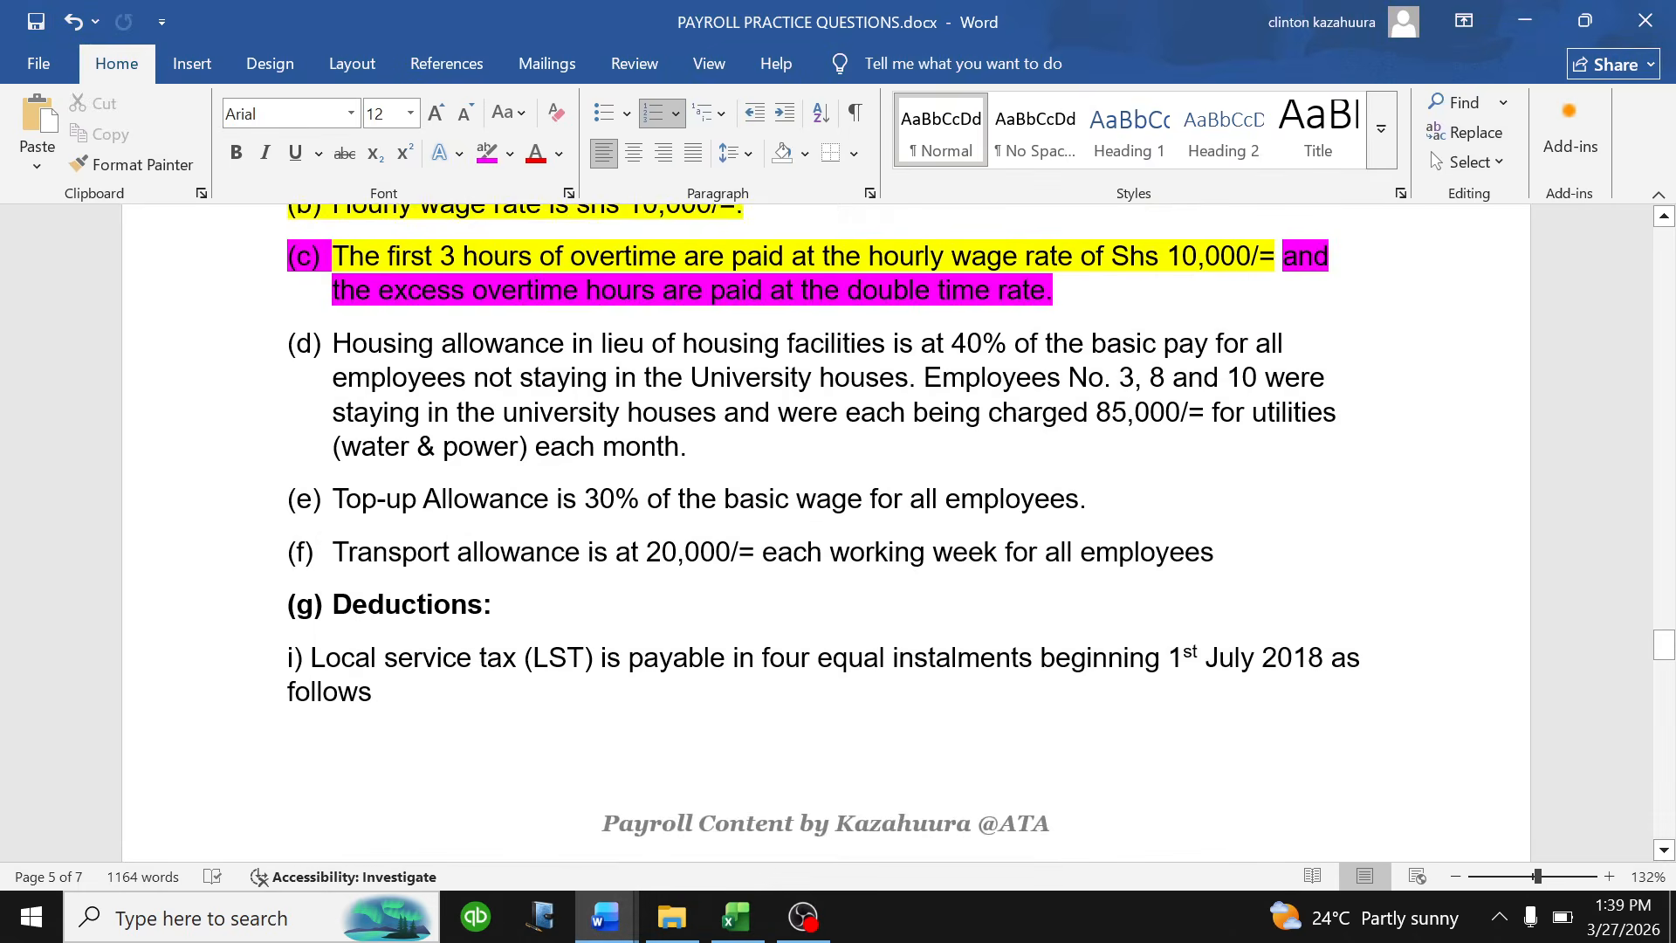
pyautogui.scroll(-2, 820, 524)
pyautogui.scroll(-1, 821, 523)
pyautogui.scroll(1, 821, 523)
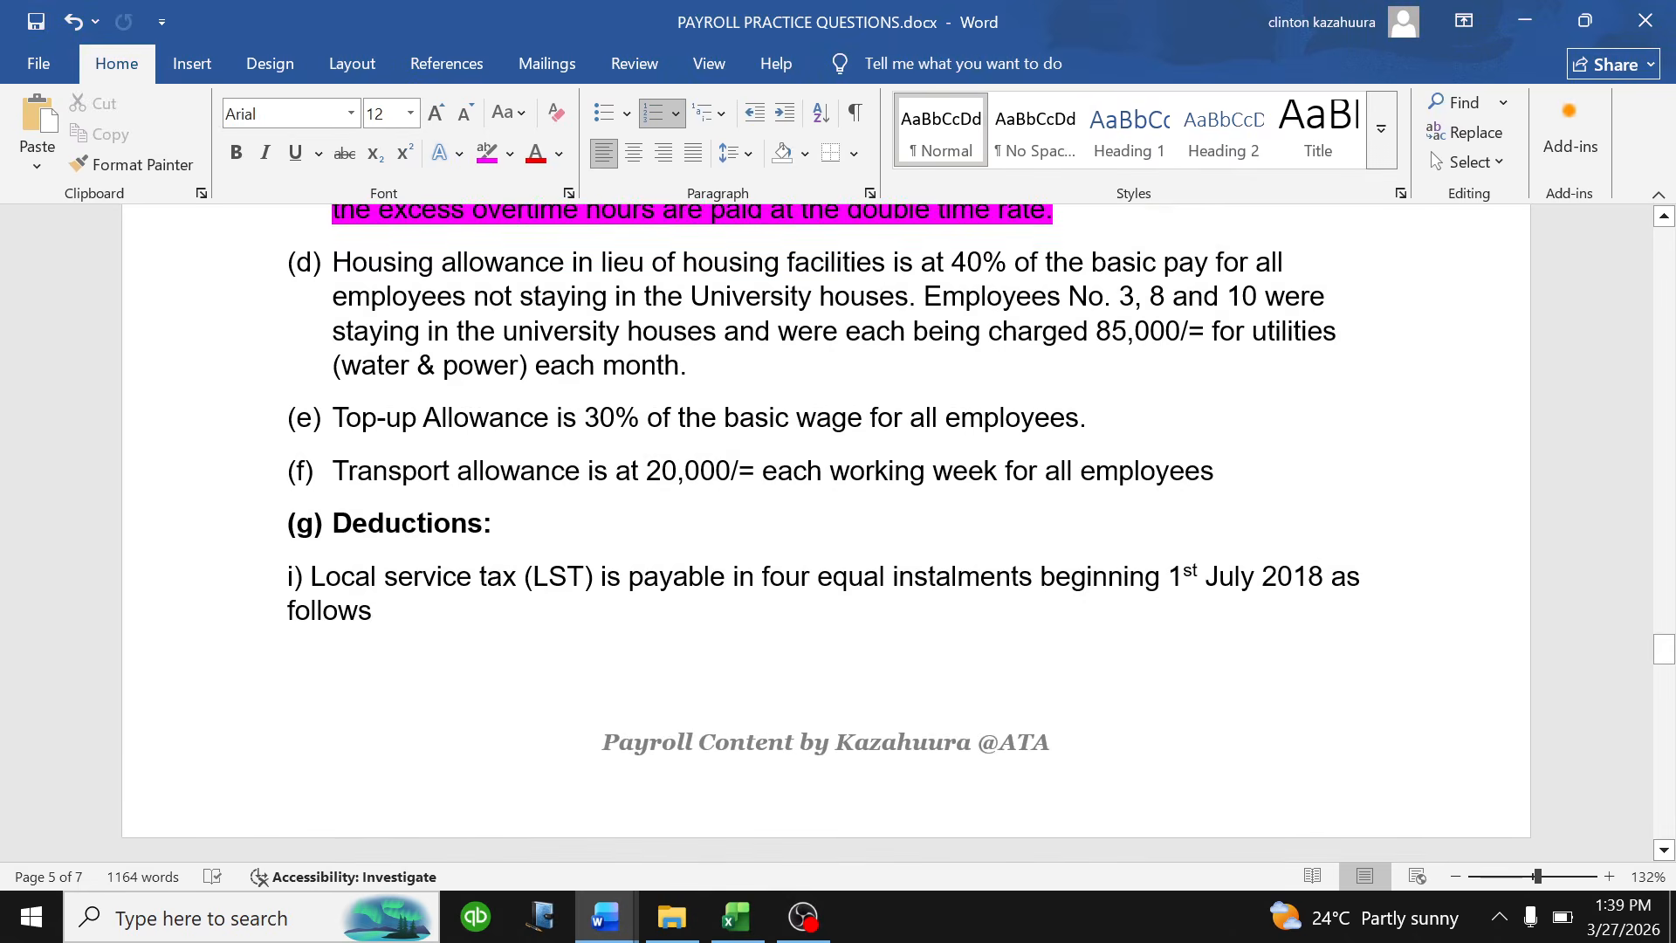
pyautogui.moveTo(300, 263)
pyautogui.mouseDown()
pyautogui.moveTo(572, 297)
pyautogui.moveTo(293, 295)
pyautogui.moveTo(642, 262)
pyautogui.moveTo(1218, 262)
pyautogui.moveTo(1327, 297)
pyautogui.mouseUp()
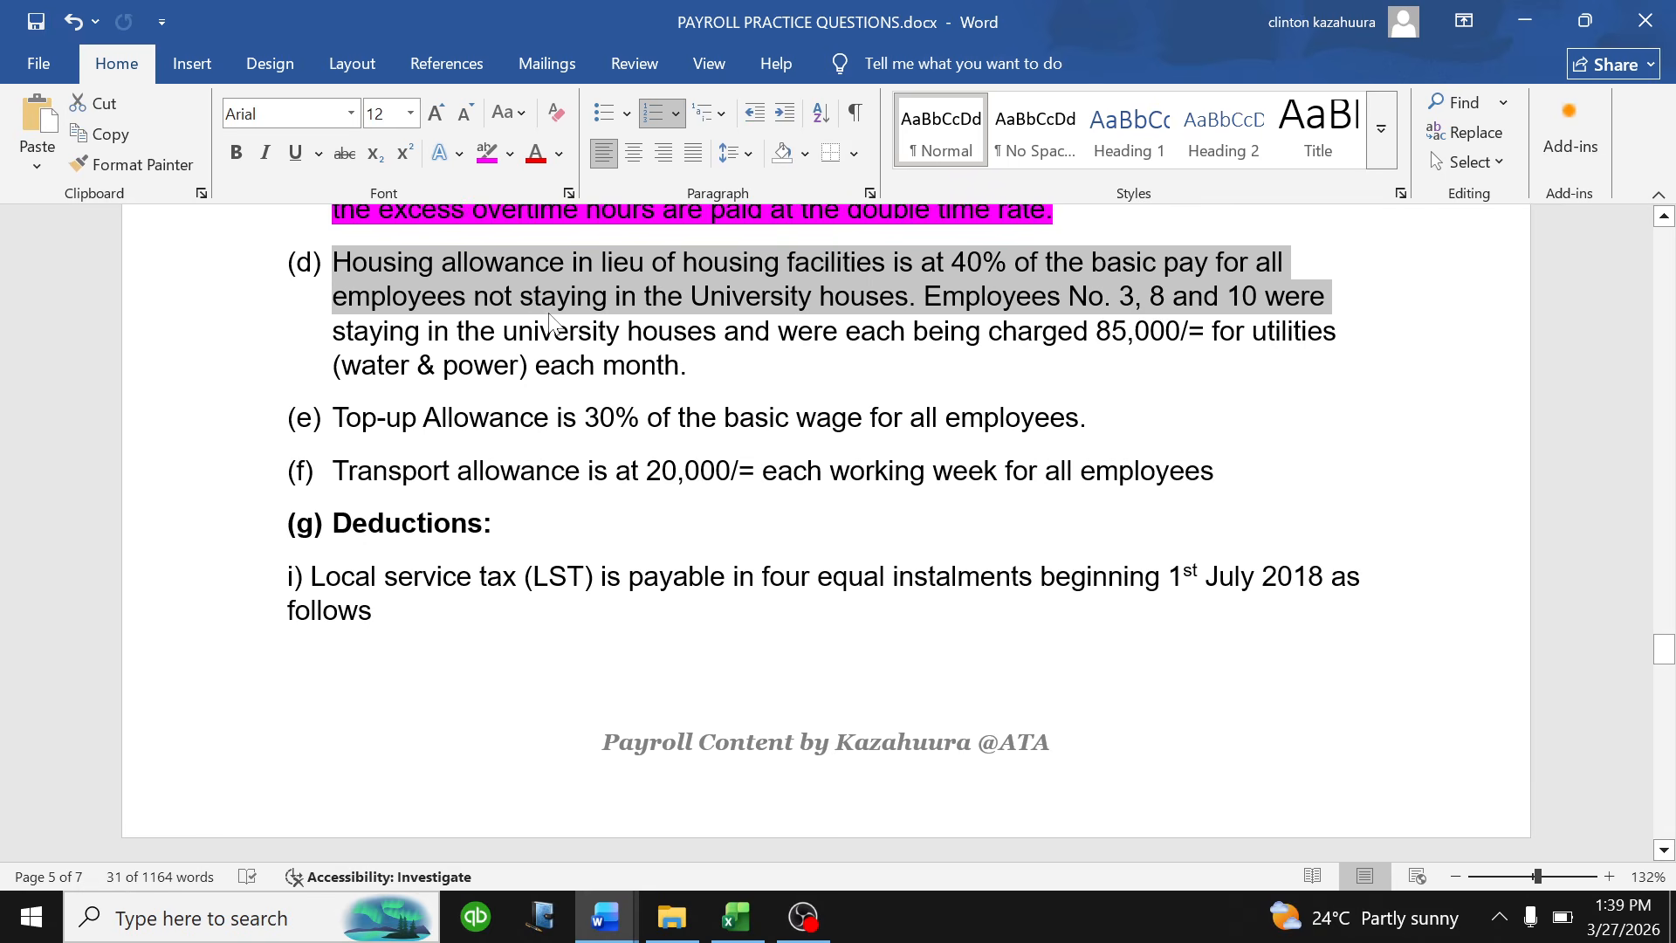
# - Highlight the first sentence of item (d), on the 40% housing allowance for employees not staying in University houses, in yellow
pyautogui.moveTo(470, 305); pyautogui.dragTo(615, 301)
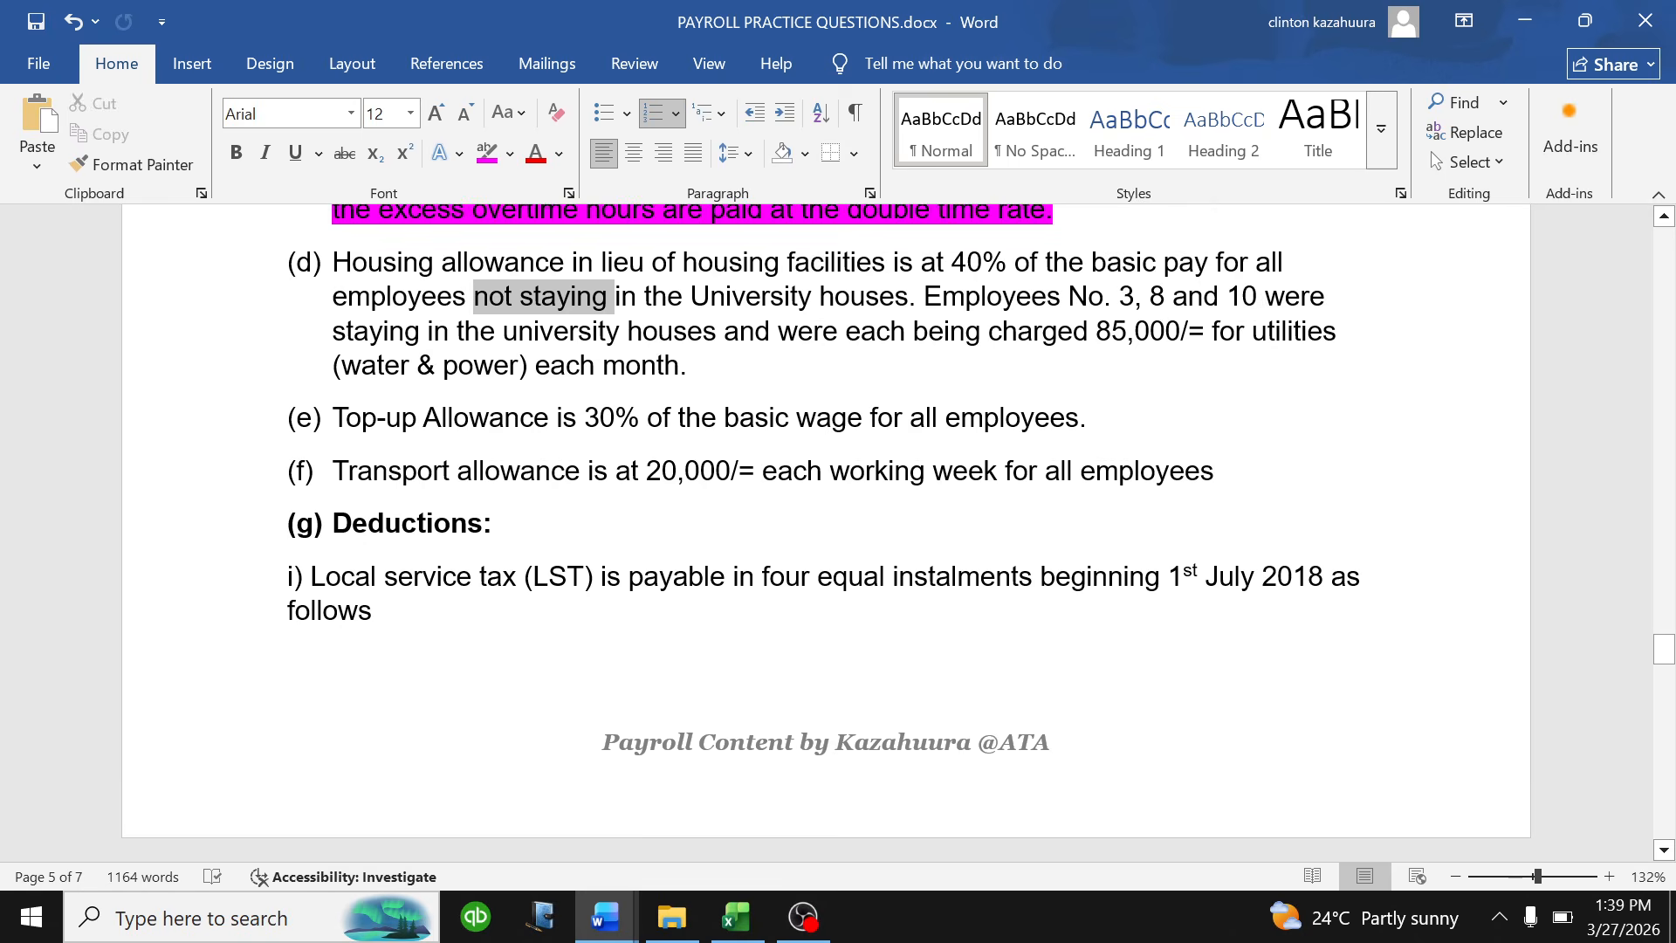
pyautogui.click(486, 153)
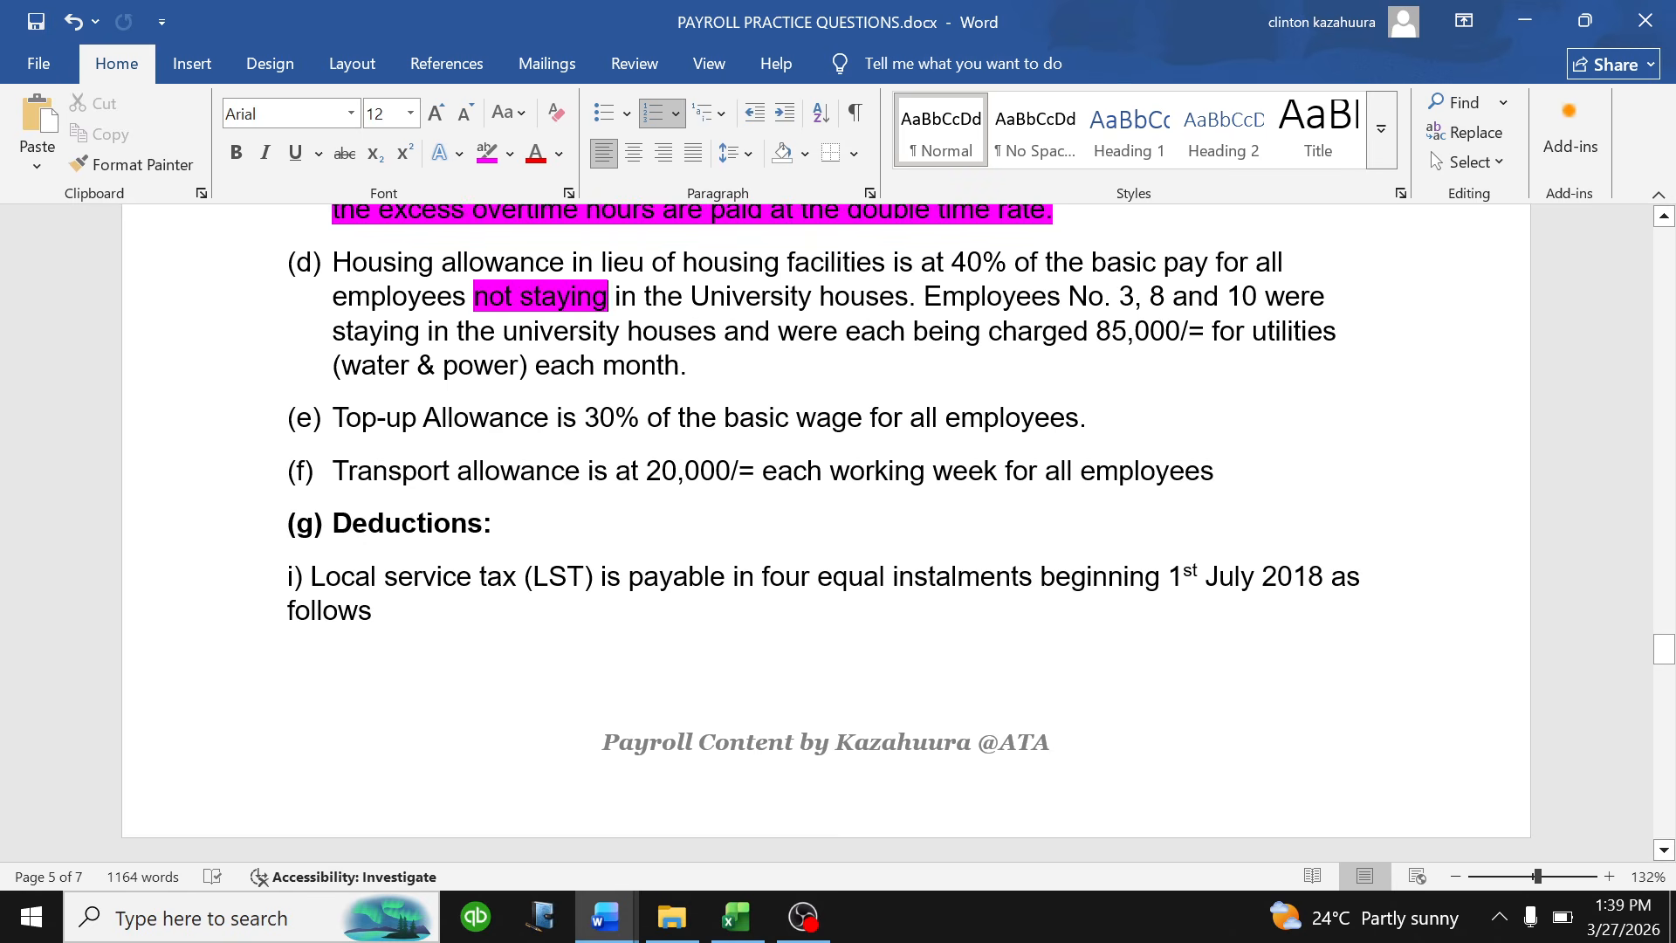
pyautogui.moveTo(923, 296); pyautogui.dragTo(332, 262)
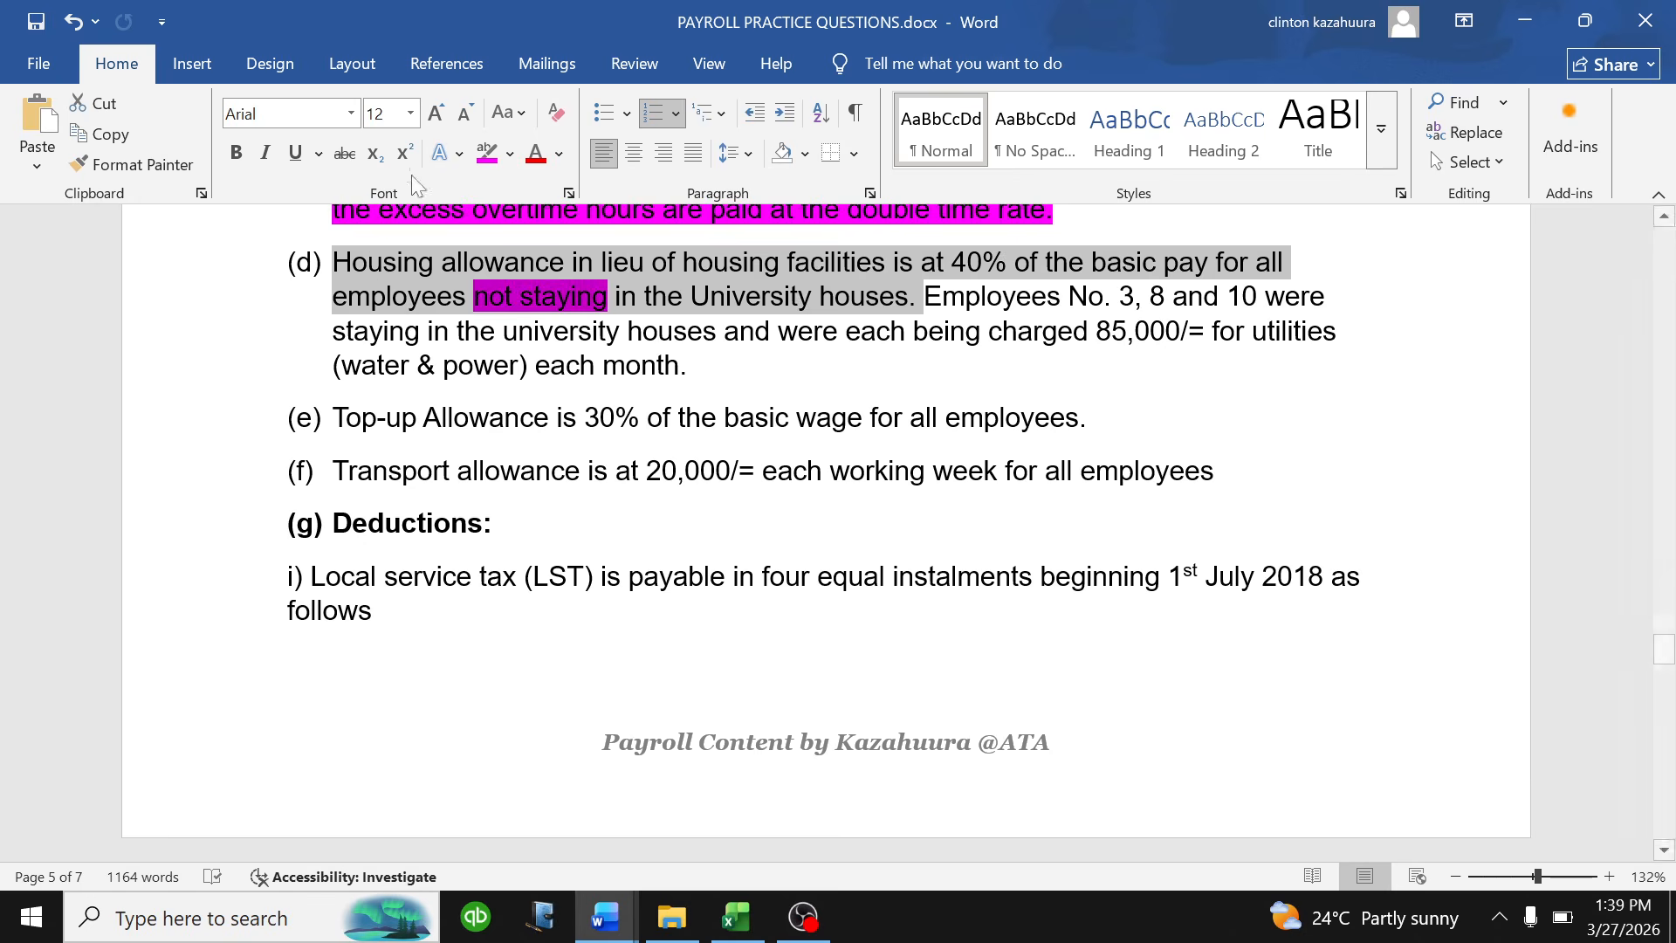
pyautogui.click(510, 155)
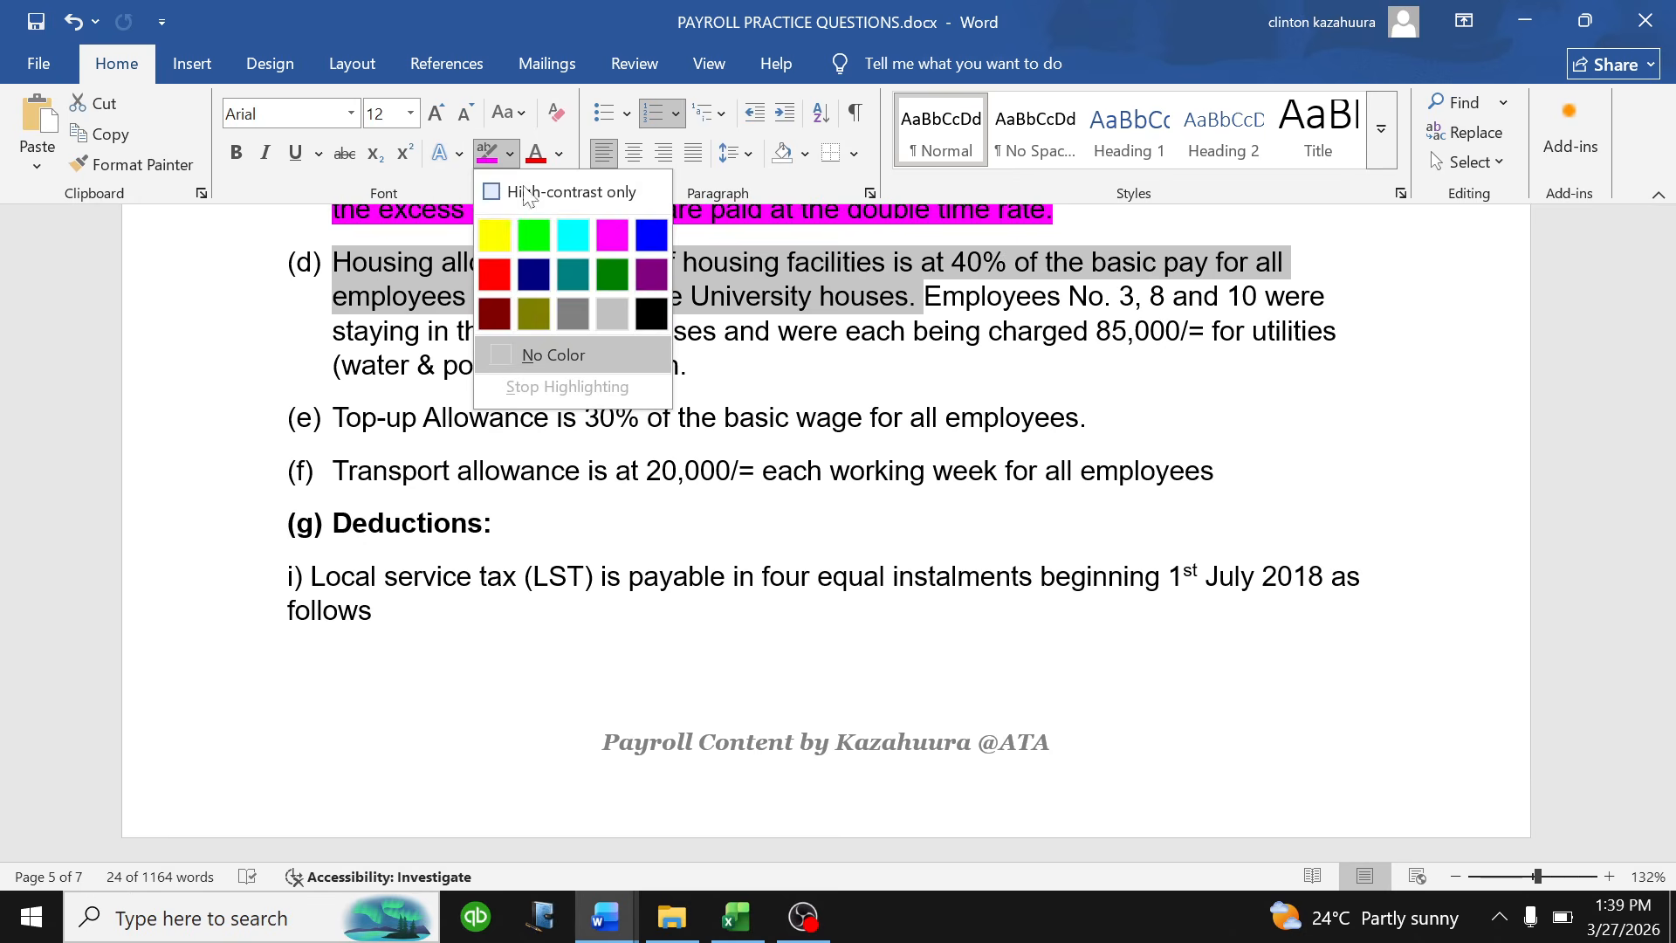
pyautogui.click(498, 234)
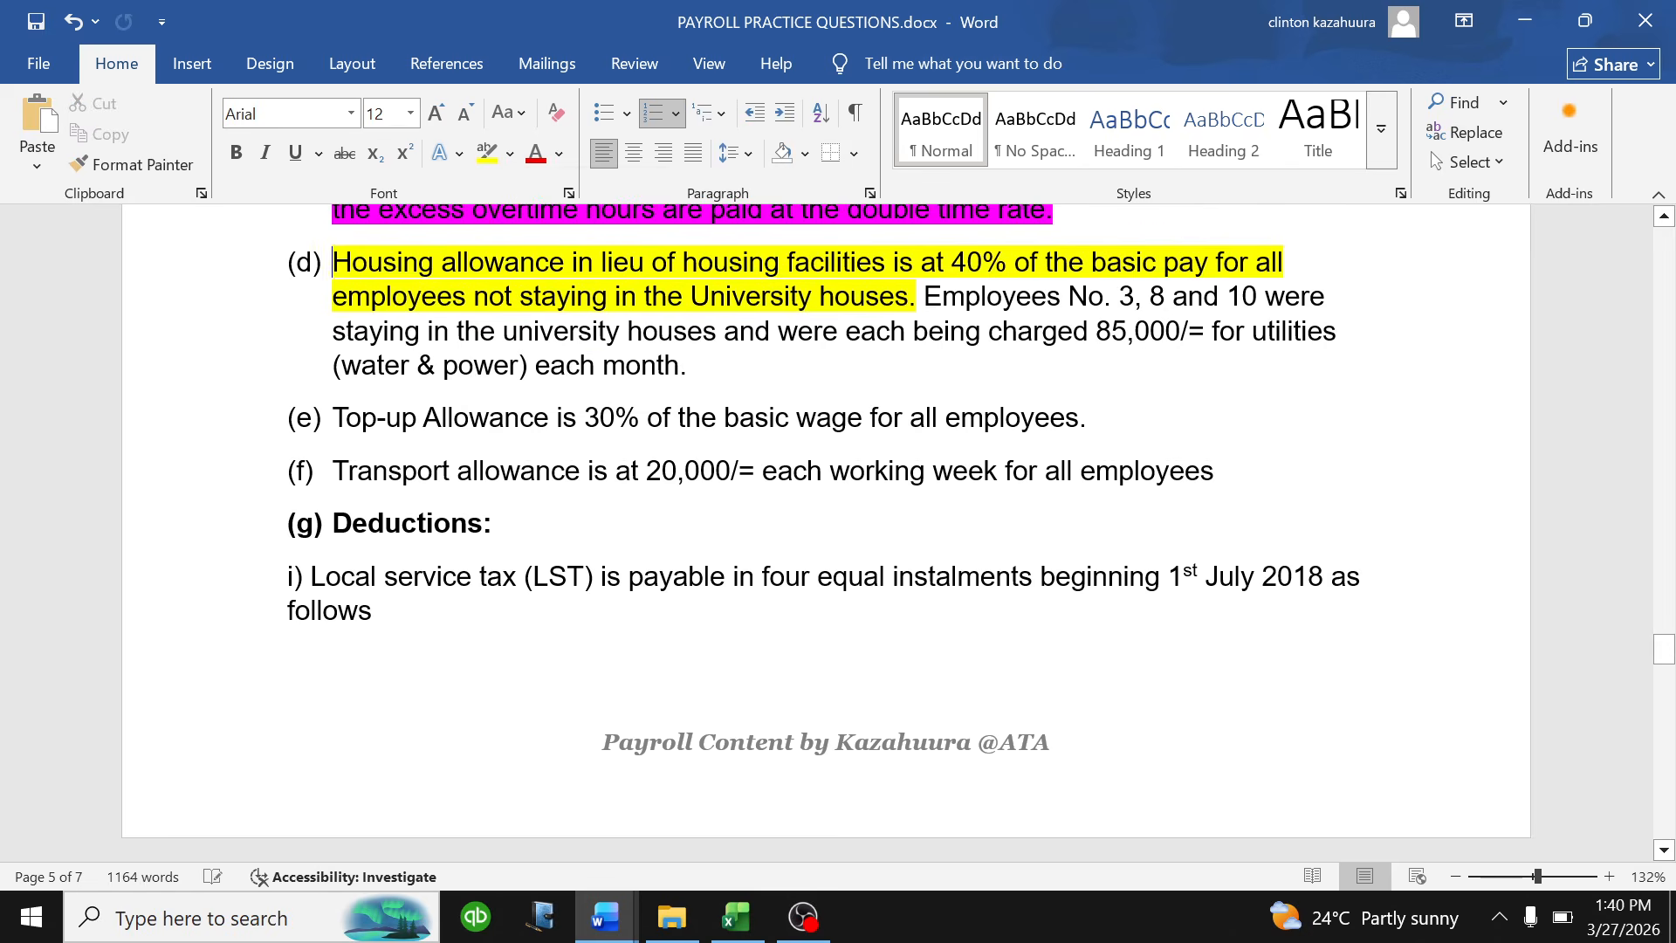
# - Highlight the phrase "being charged 85,000/=" in item (d) in bright green
pyautogui.click(689, 366)
pyautogui.moveTo(1213, 332); pyautogui.dragTo(913, 331)
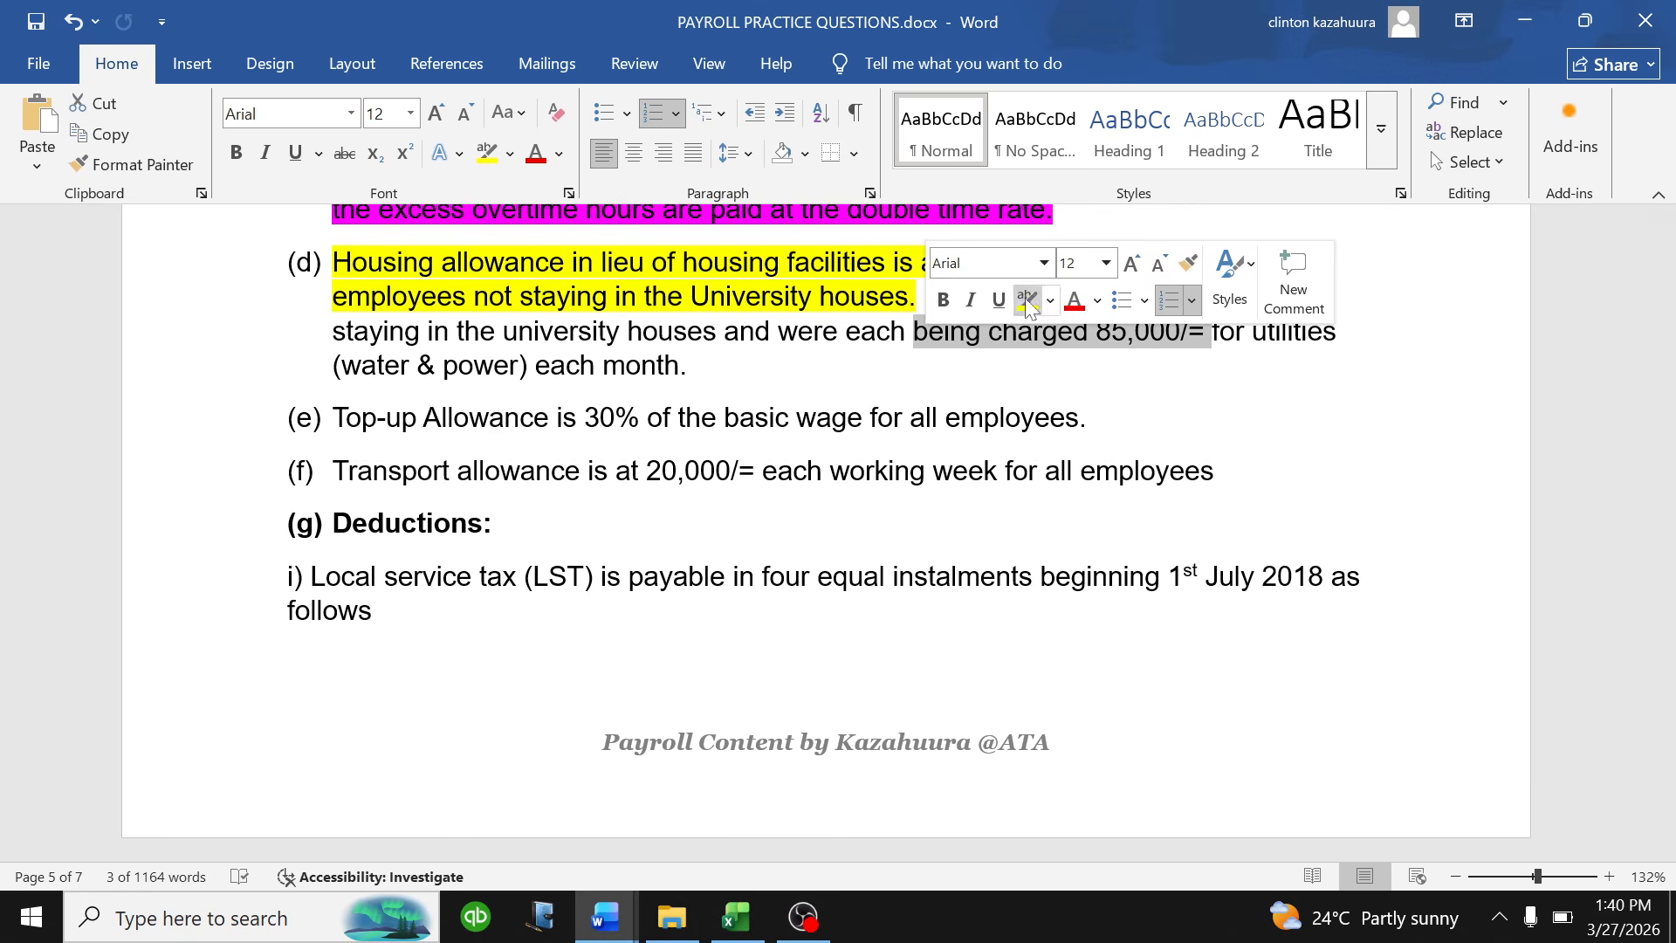
pyautogui.click(1048, 300)
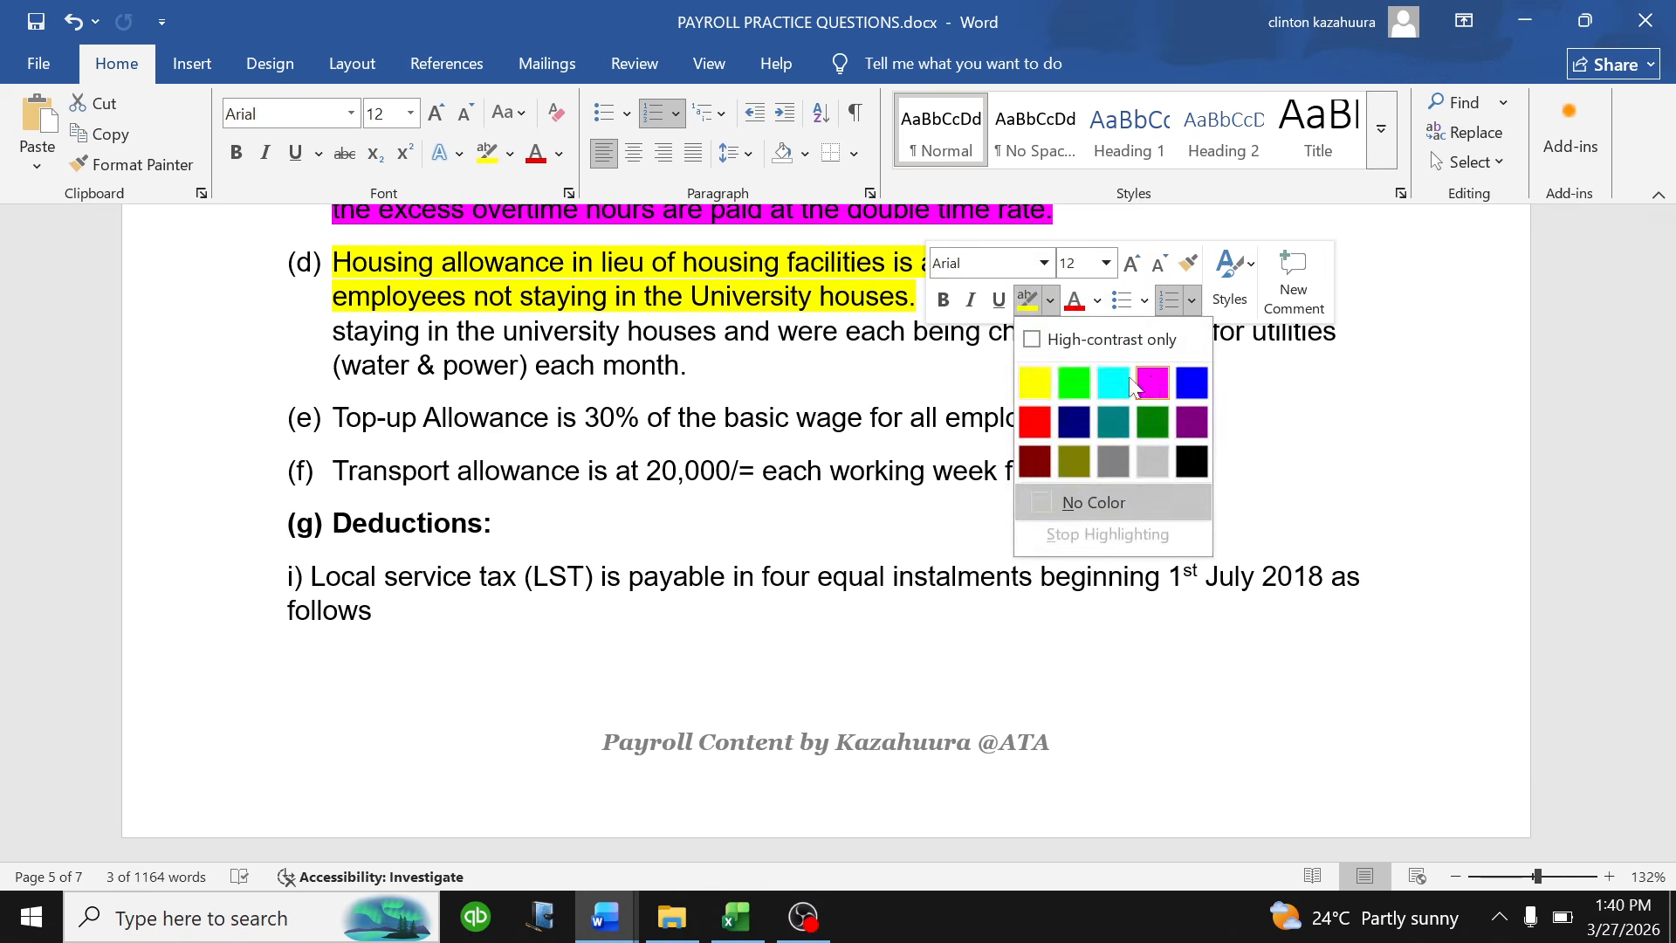
pyautogui.click(1075, 377)
pyautogui.click(688, 366)
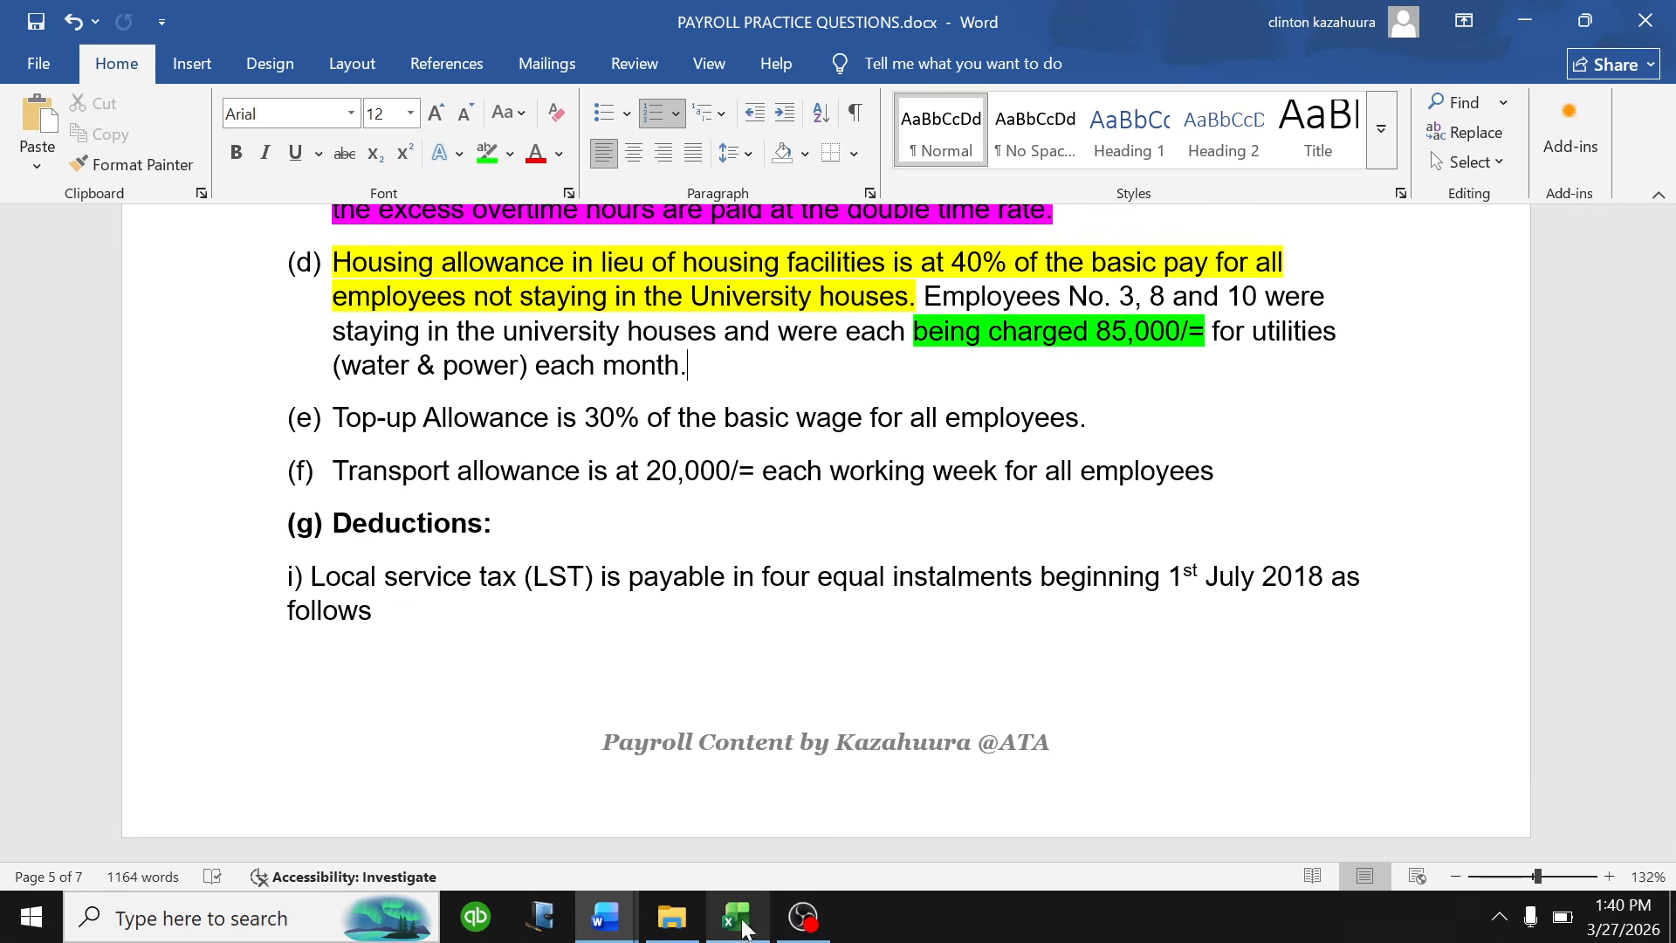
# - Switch to the Excel payroll workbook and enter the column heading "Stay" in cell G1 of Sheet2
pyautogui.click(737, 917)
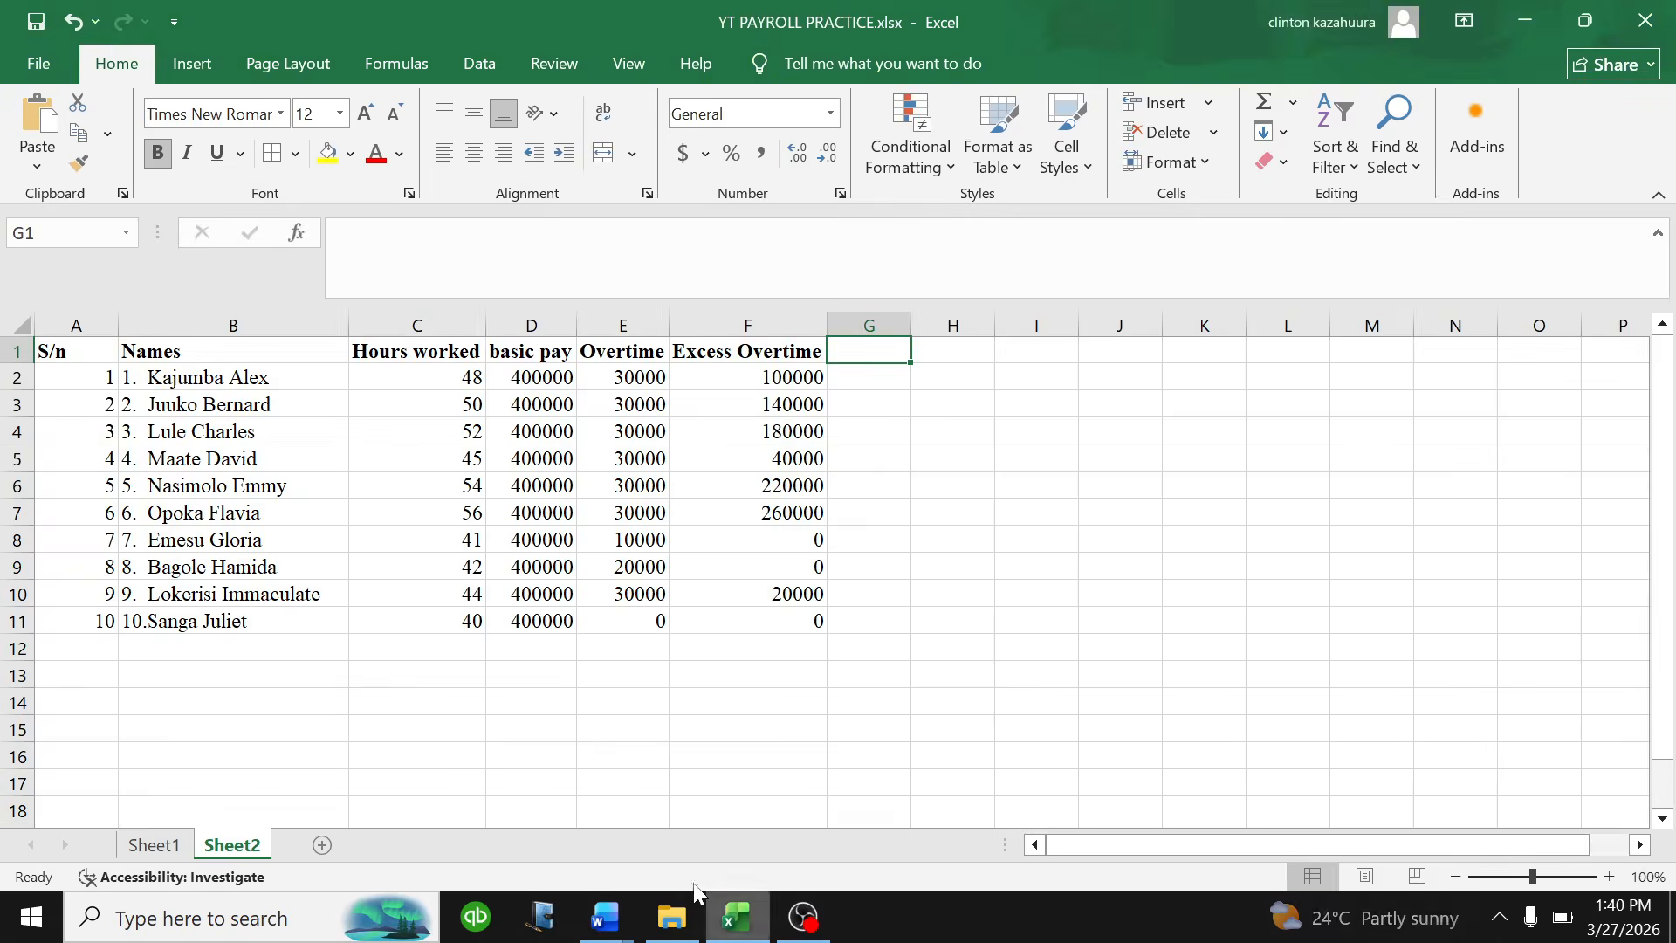
pyautogui.doubleClick(864, 357)
pyautogui.write('STA')
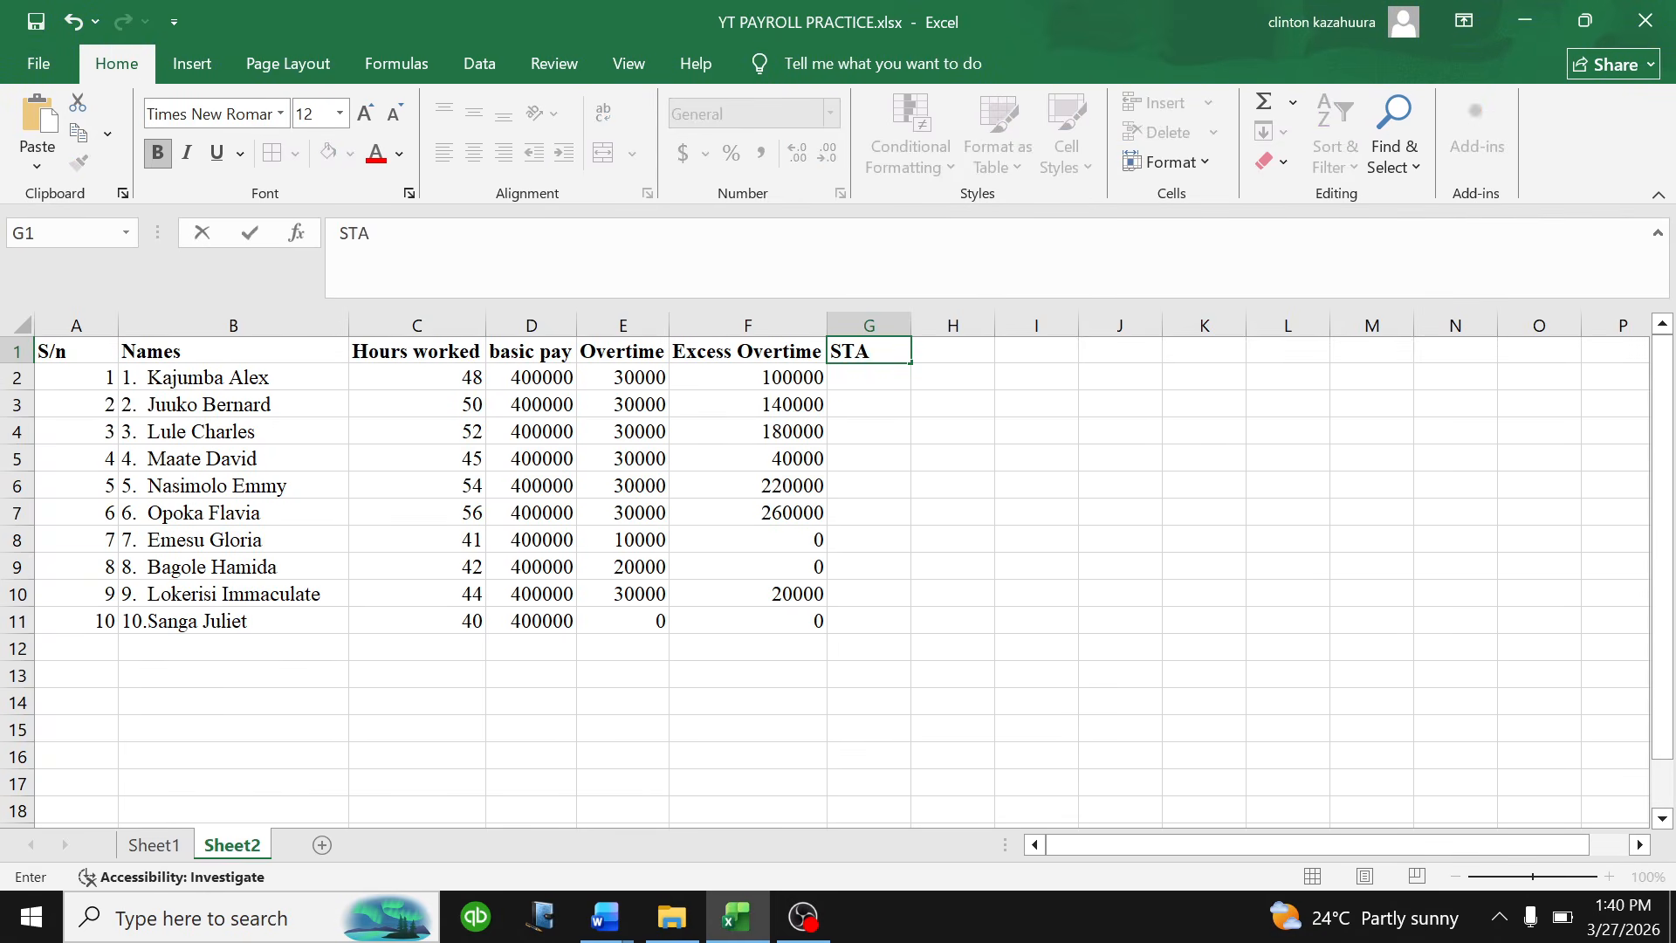
pyautogui.write('Y')
pyautogui.press('BackSpace')
pyautogui.press('BackSpace')
pyautogui.press('BackSpace')
pyautogui.write('tay')
pyautogui.click(868, 375)
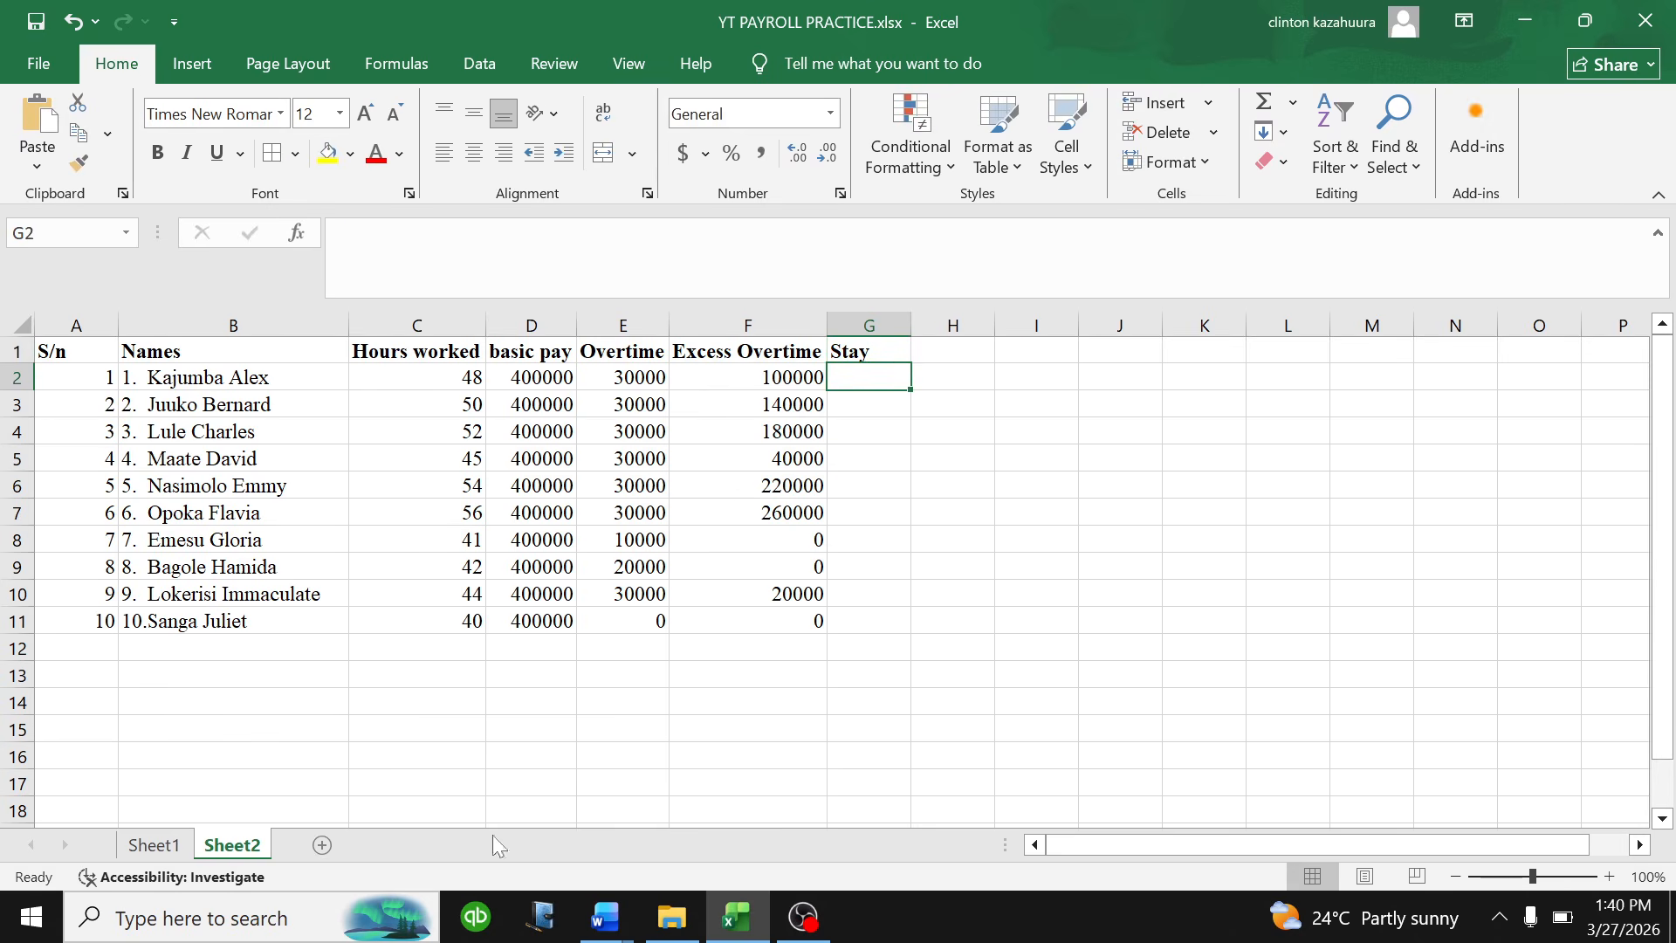
# - Check item (d) in the Word questions document, and enter S in Excel's Stay column for employees 3, 8 and 10 (G4, G9, G11)
pyautogui.moveTo(676, 921)
pyautogui.click(605, 917)
pyautogui.click(478, 825)
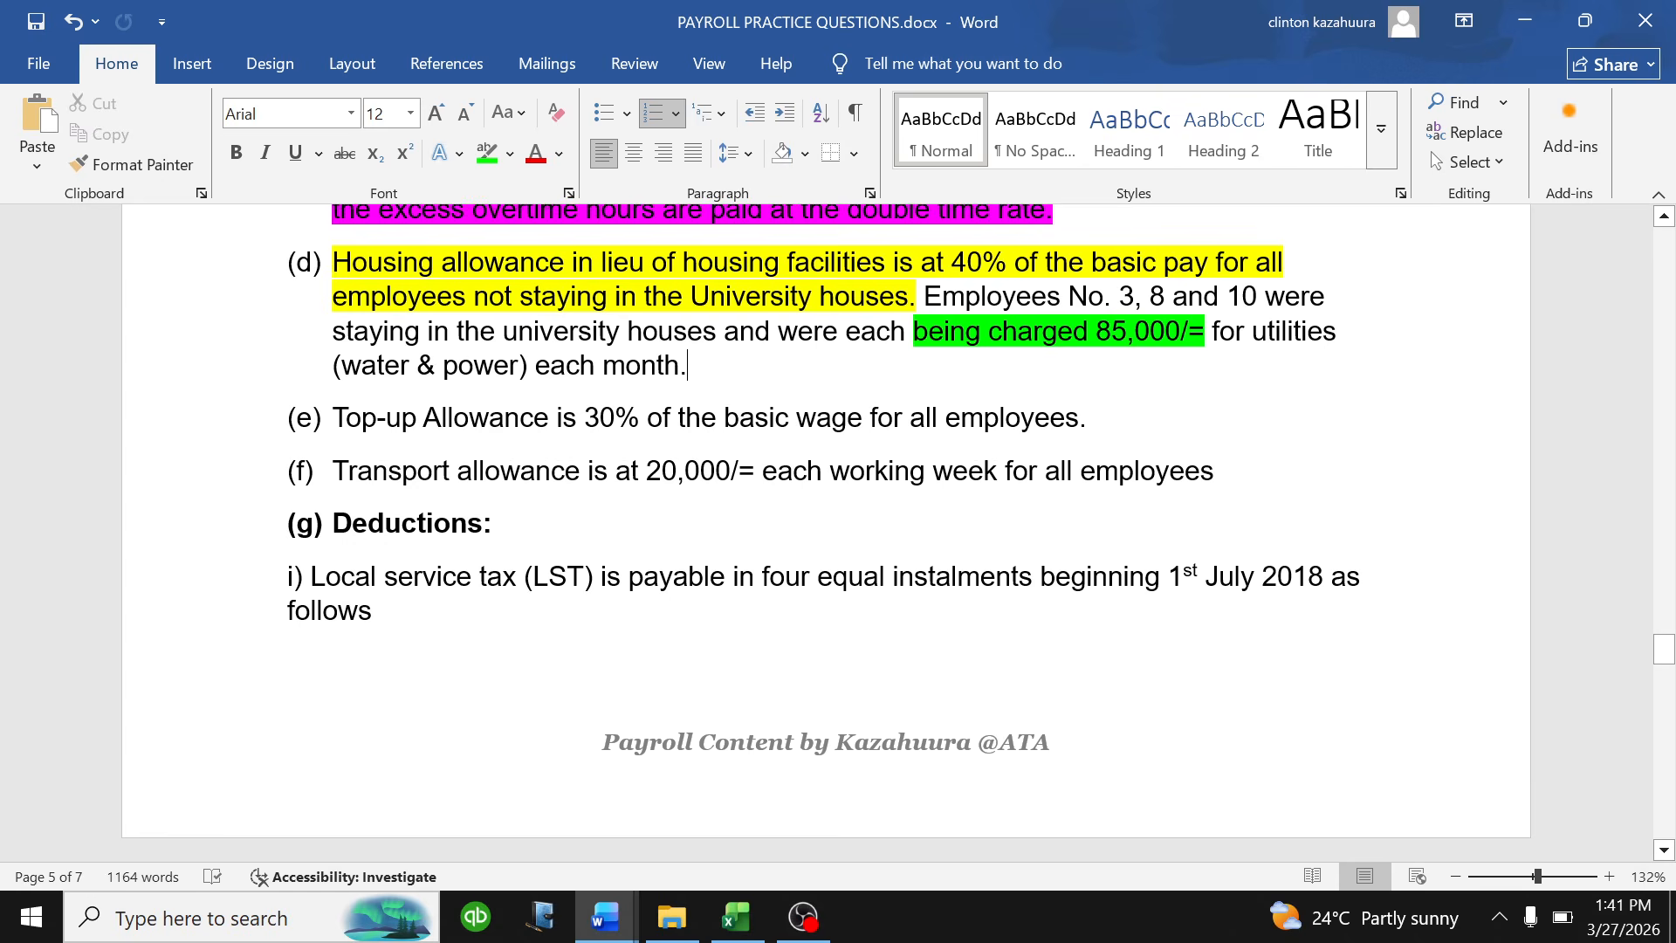
pyautogui.click(743, 926)
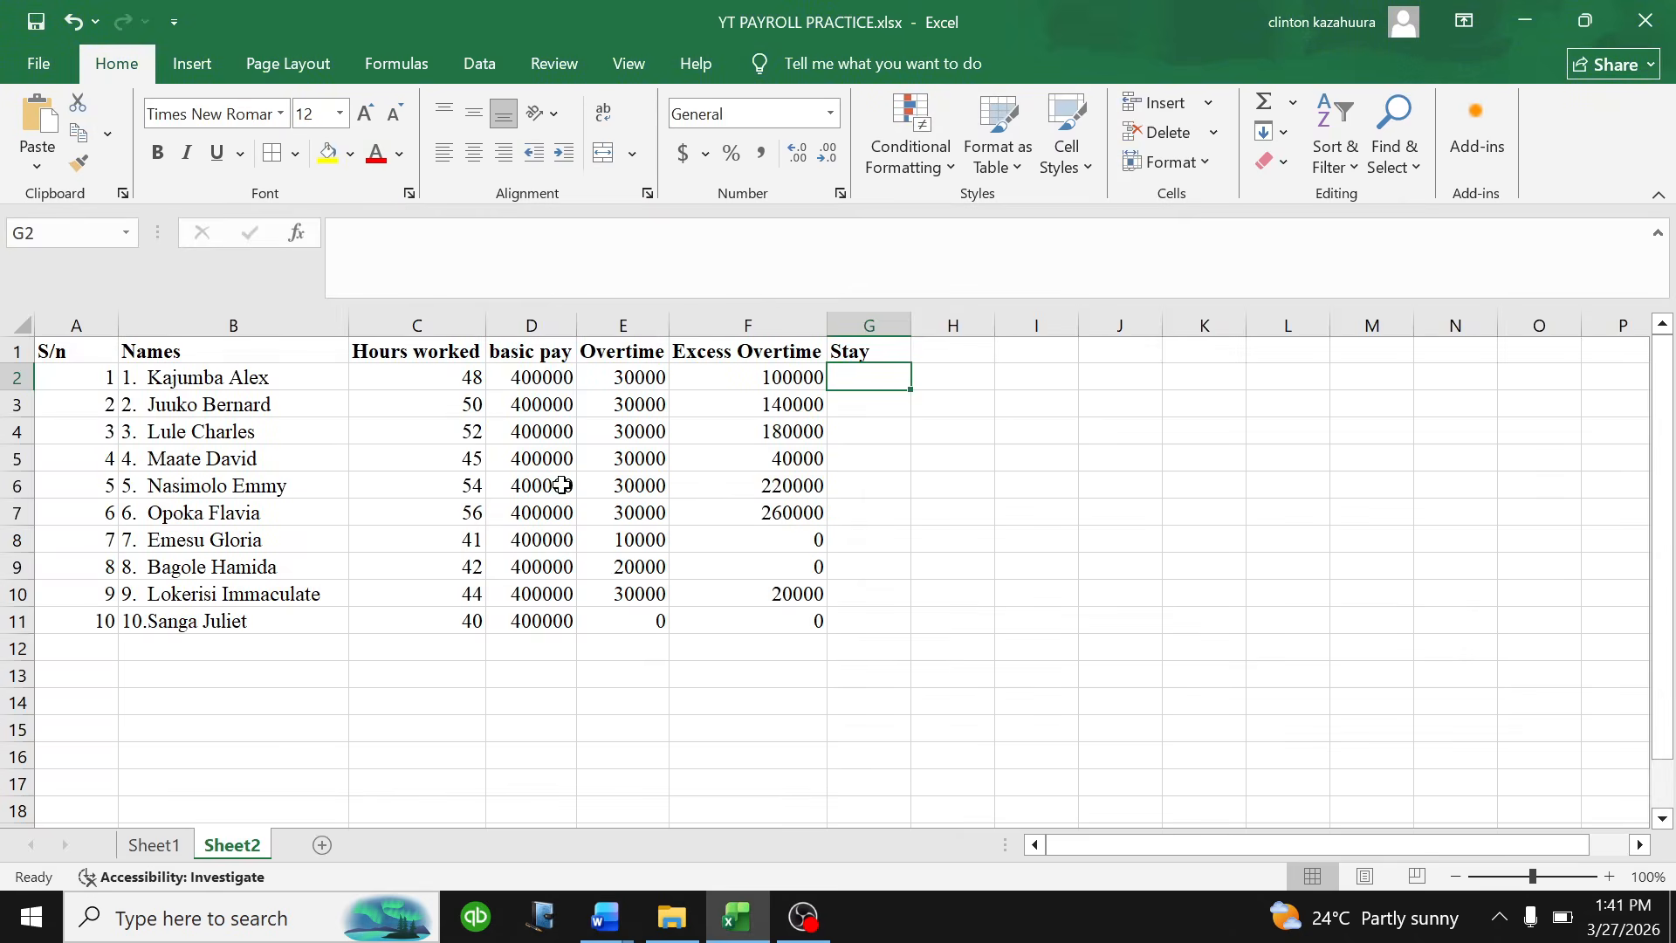
pyautogui.click(860, 426)
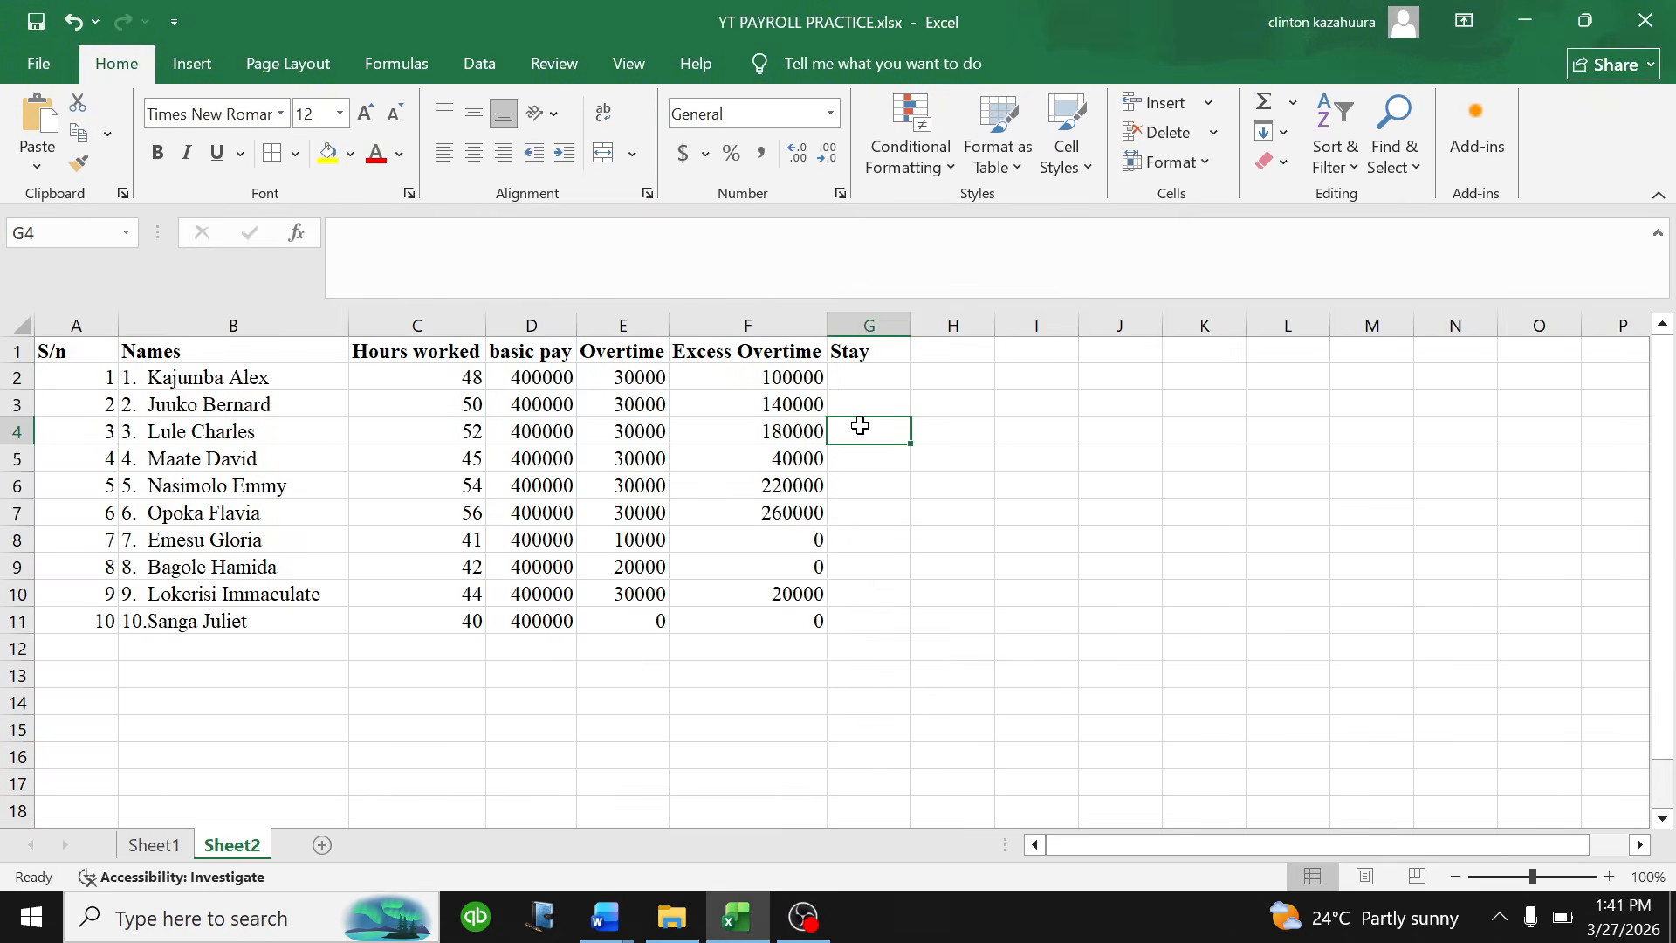
pyautogui.write('s')
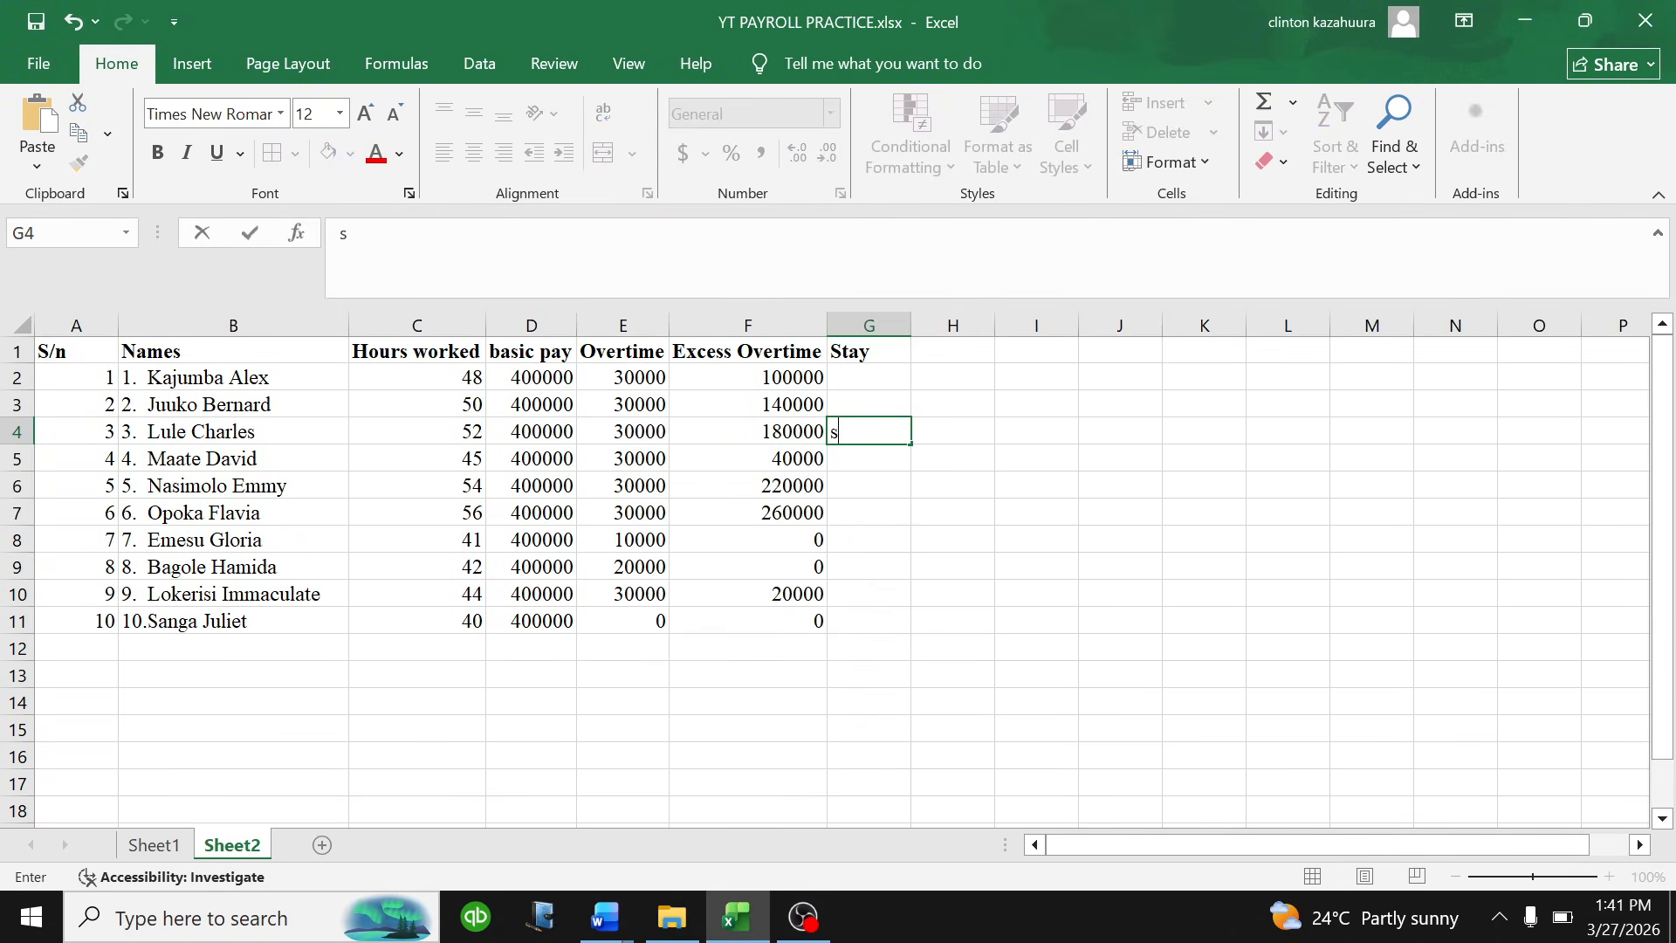
pyautogui.press('BackSpace')
pyautogui.write('S')
pyautogui.click(854, 569)
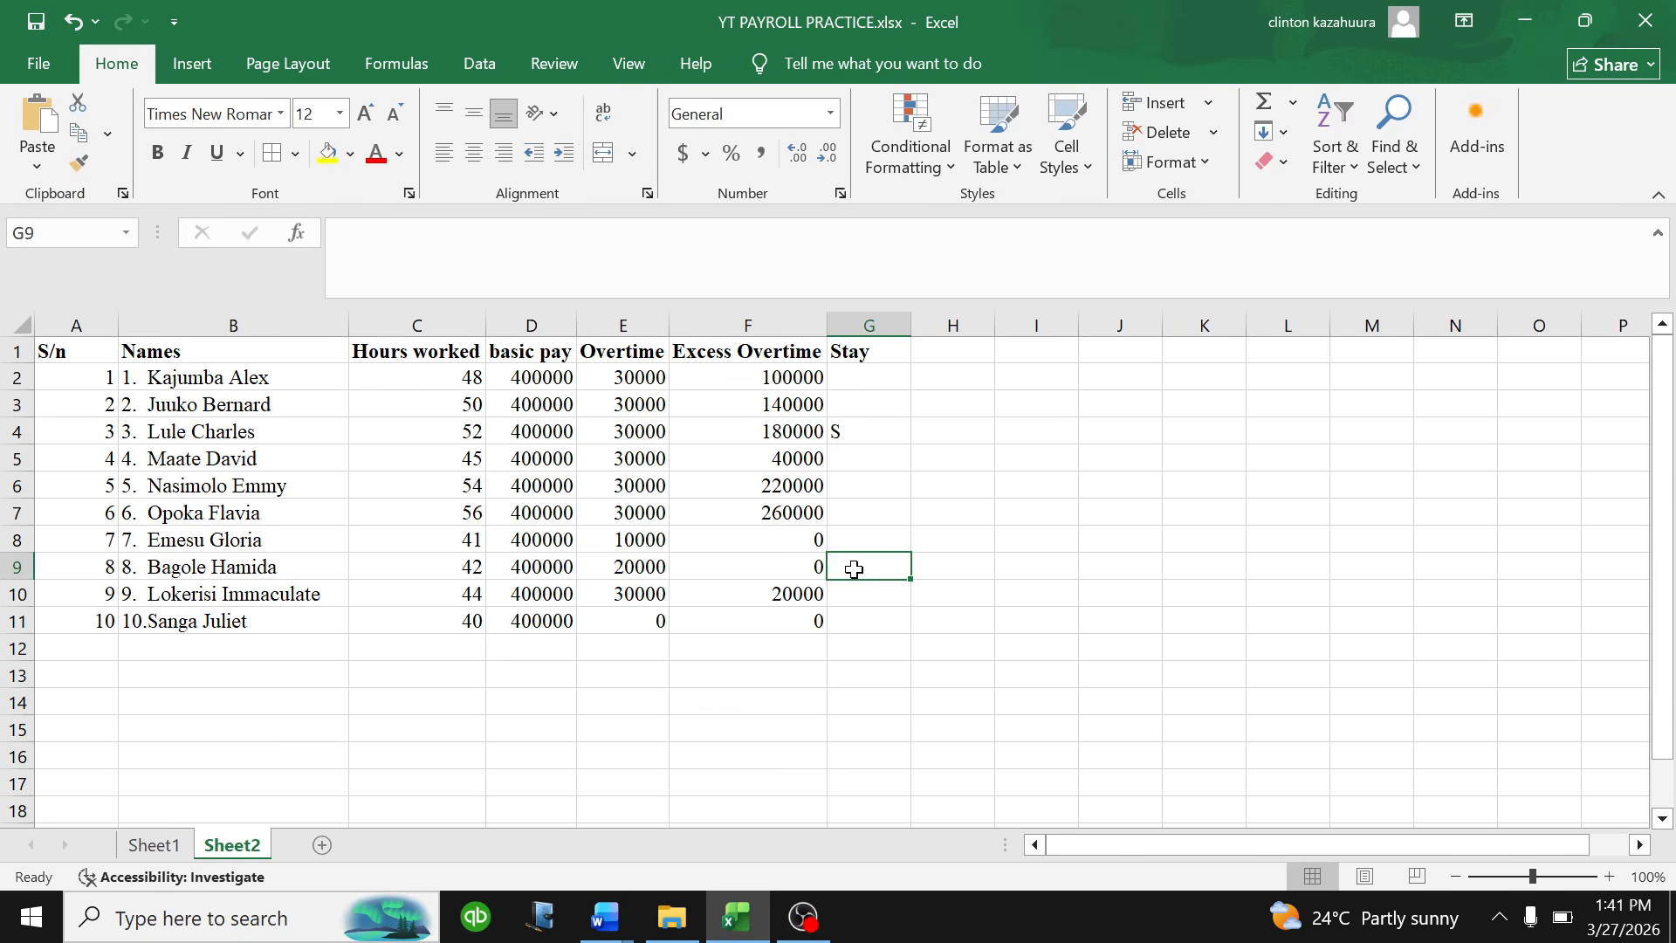
pyautogui.write('S')
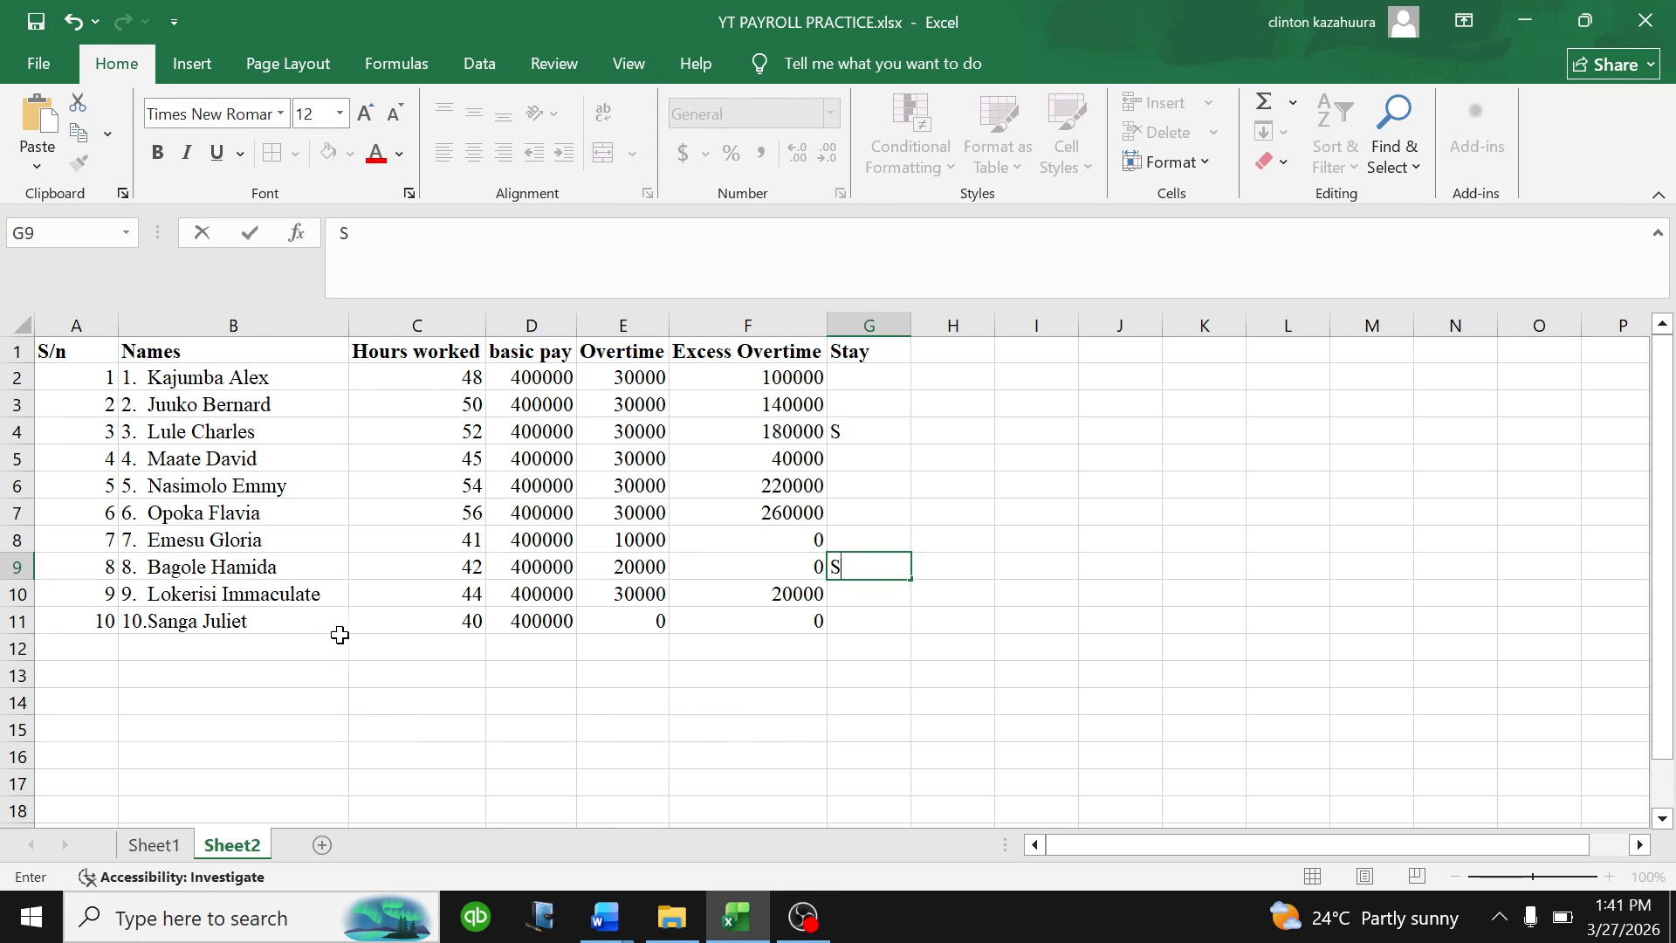
pyautogui.click(882, 628)
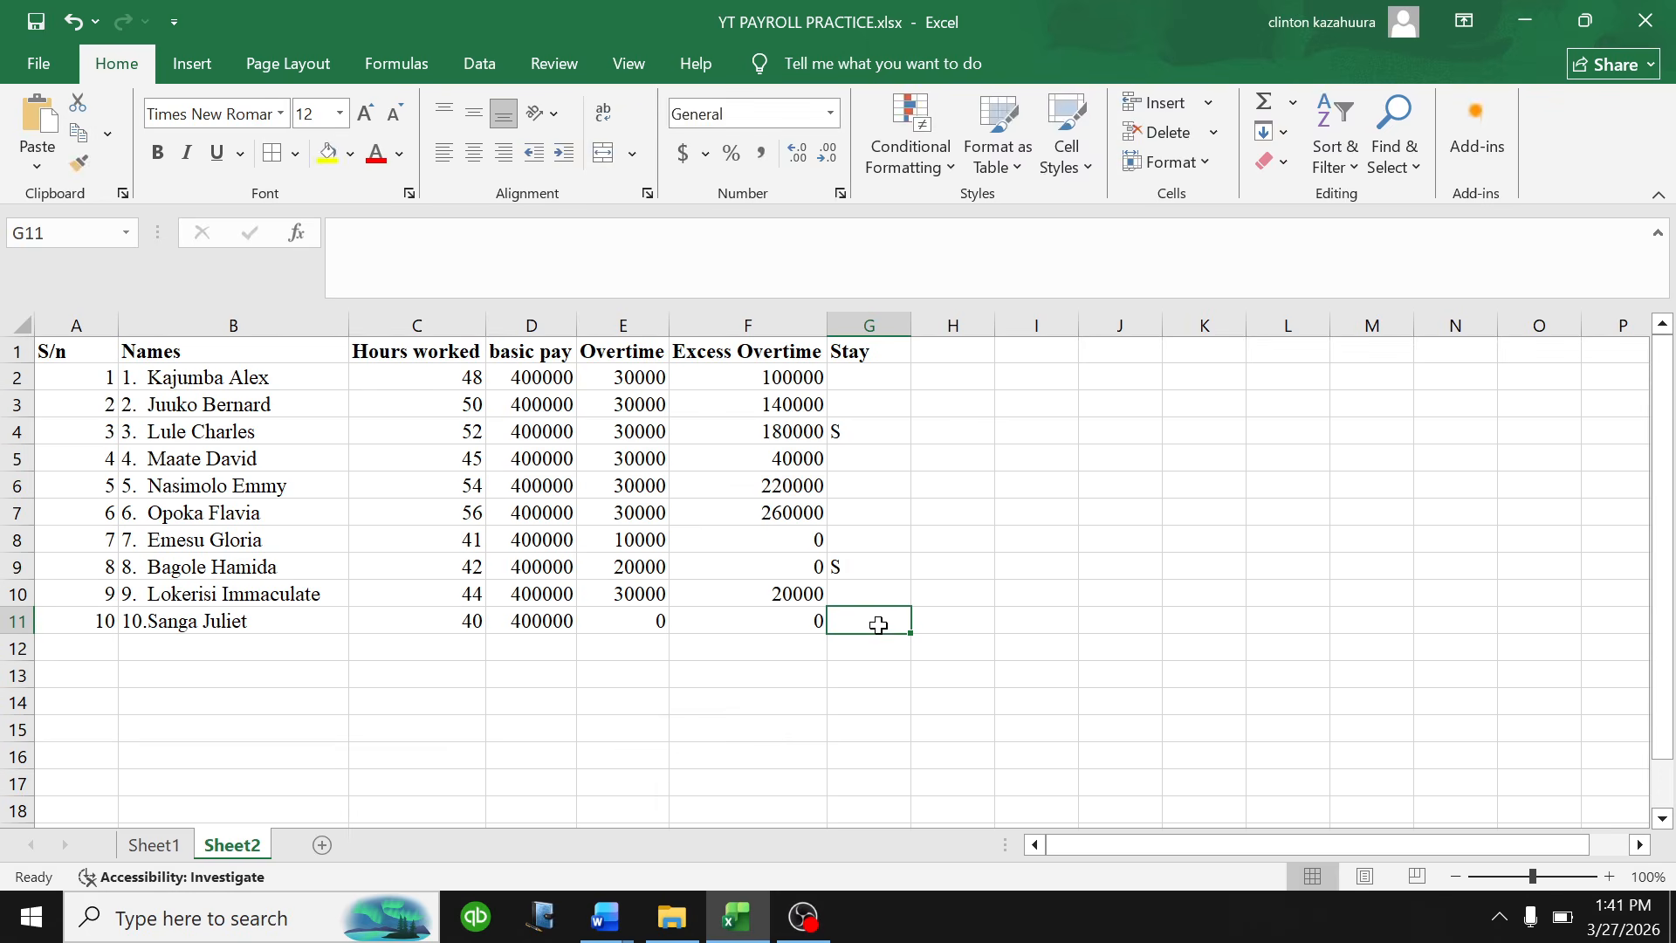
pyautogui.write('S')
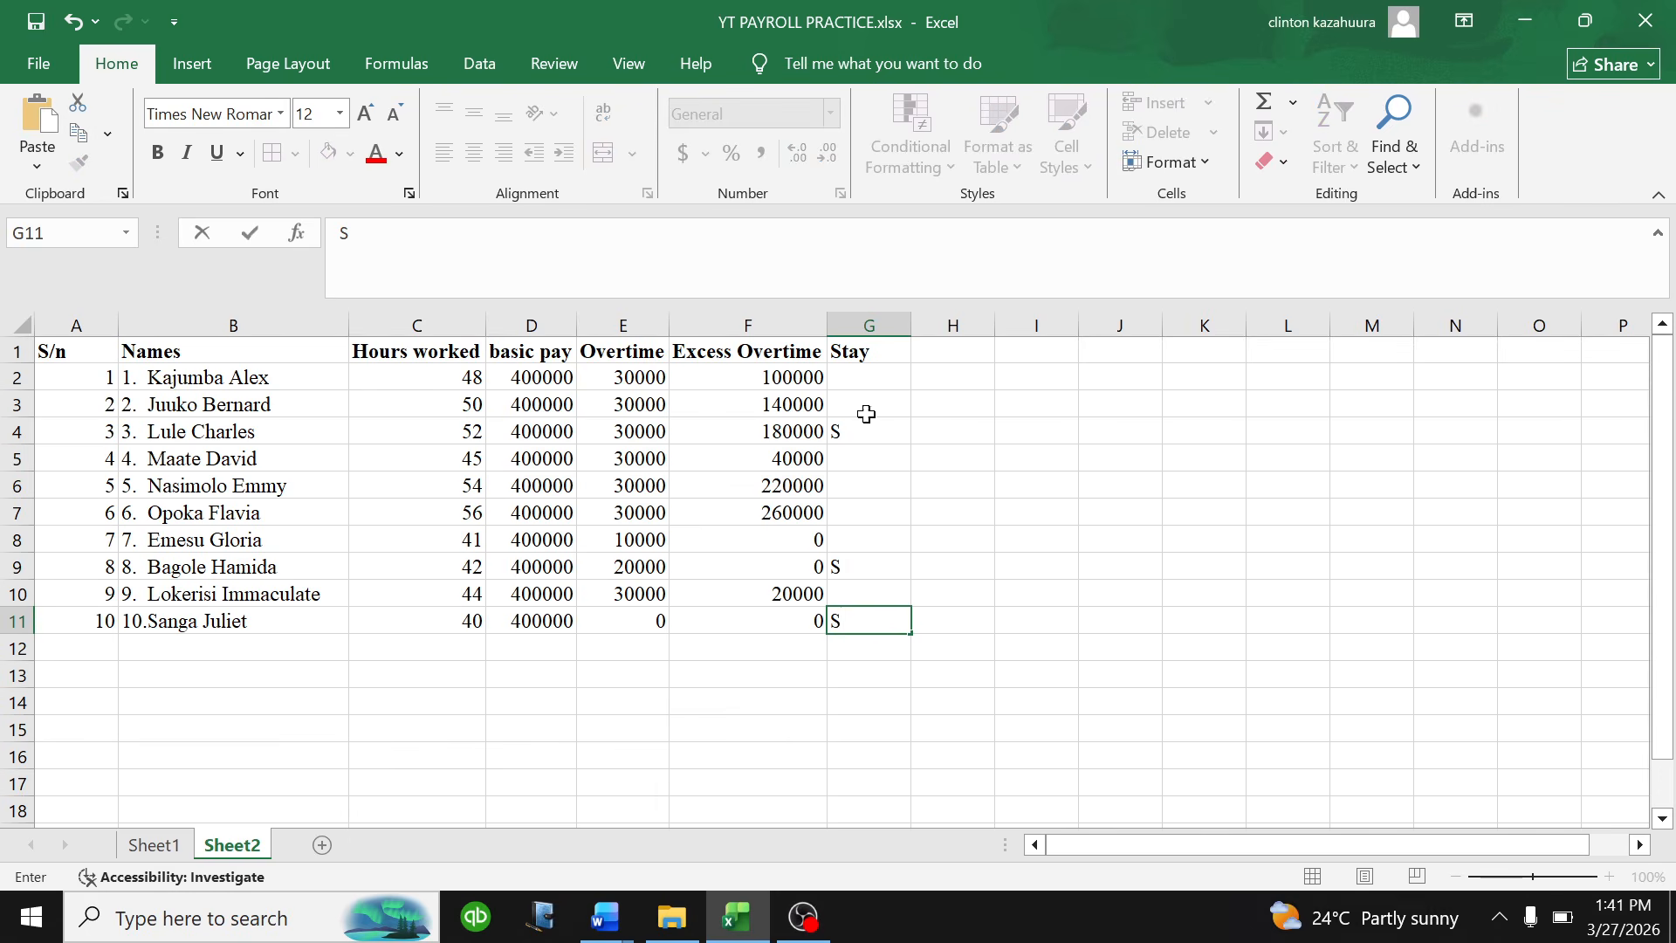
# - Enter N in the Stay column for all remaining employees, in cells G2, G3, G5 to G8 and G10
pyautogui.click(863, 373)
pyautogui.write('N')
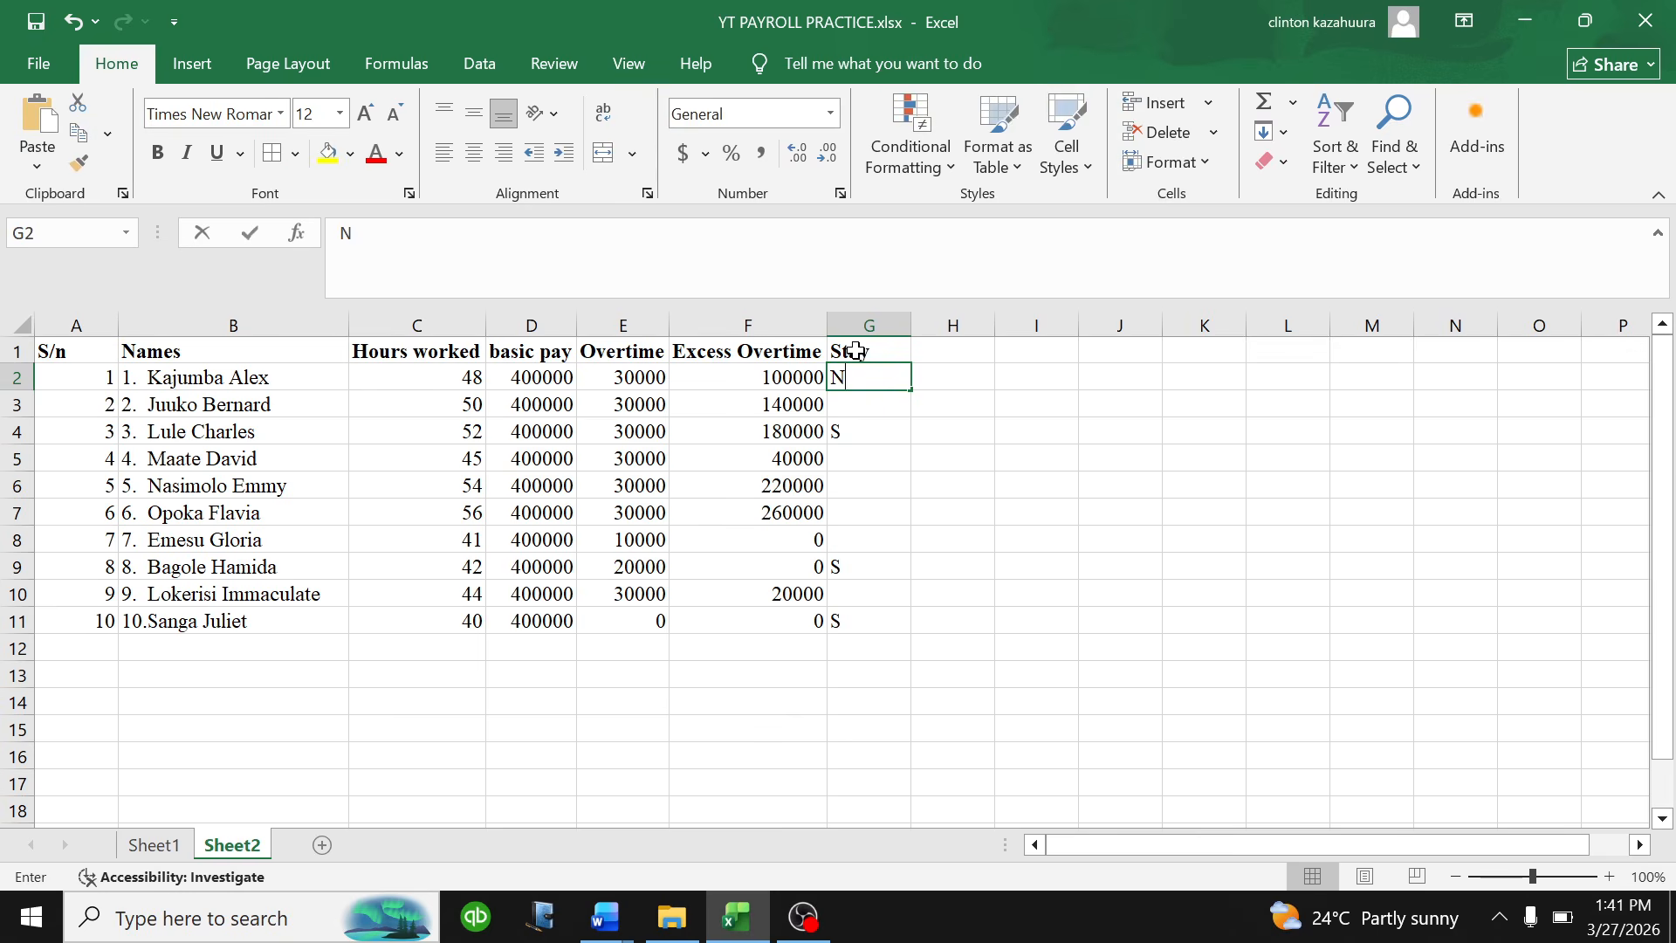
pyautogui.click(841, 400)
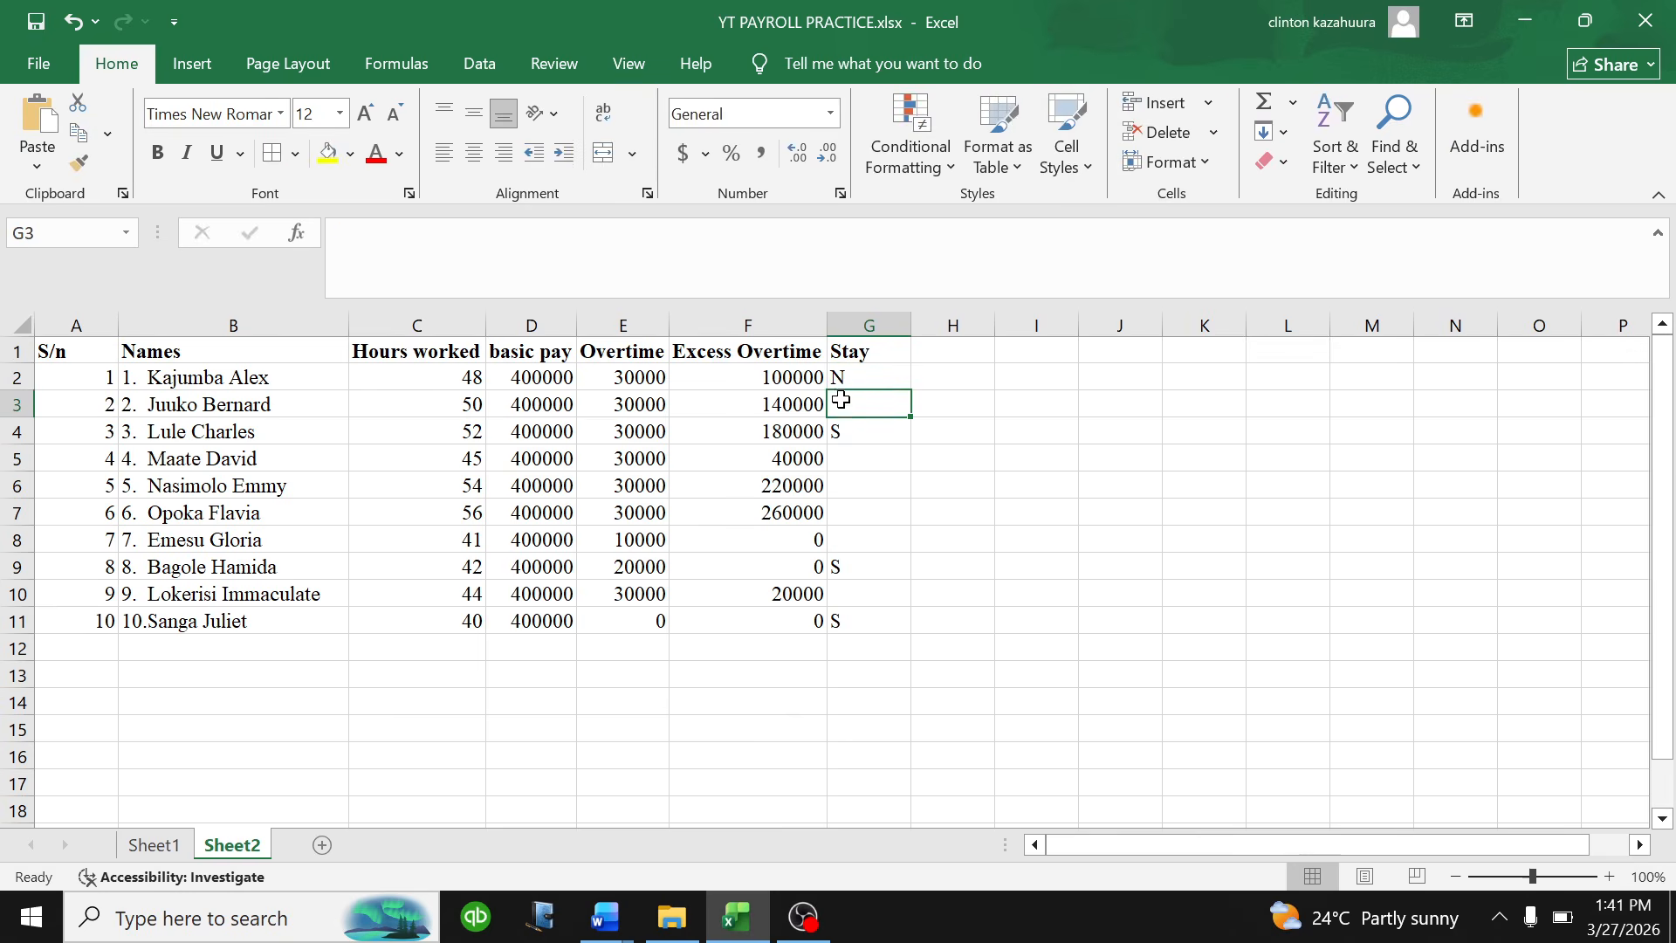
pyautogui.write('N')
pyautogui.click(861, 454)
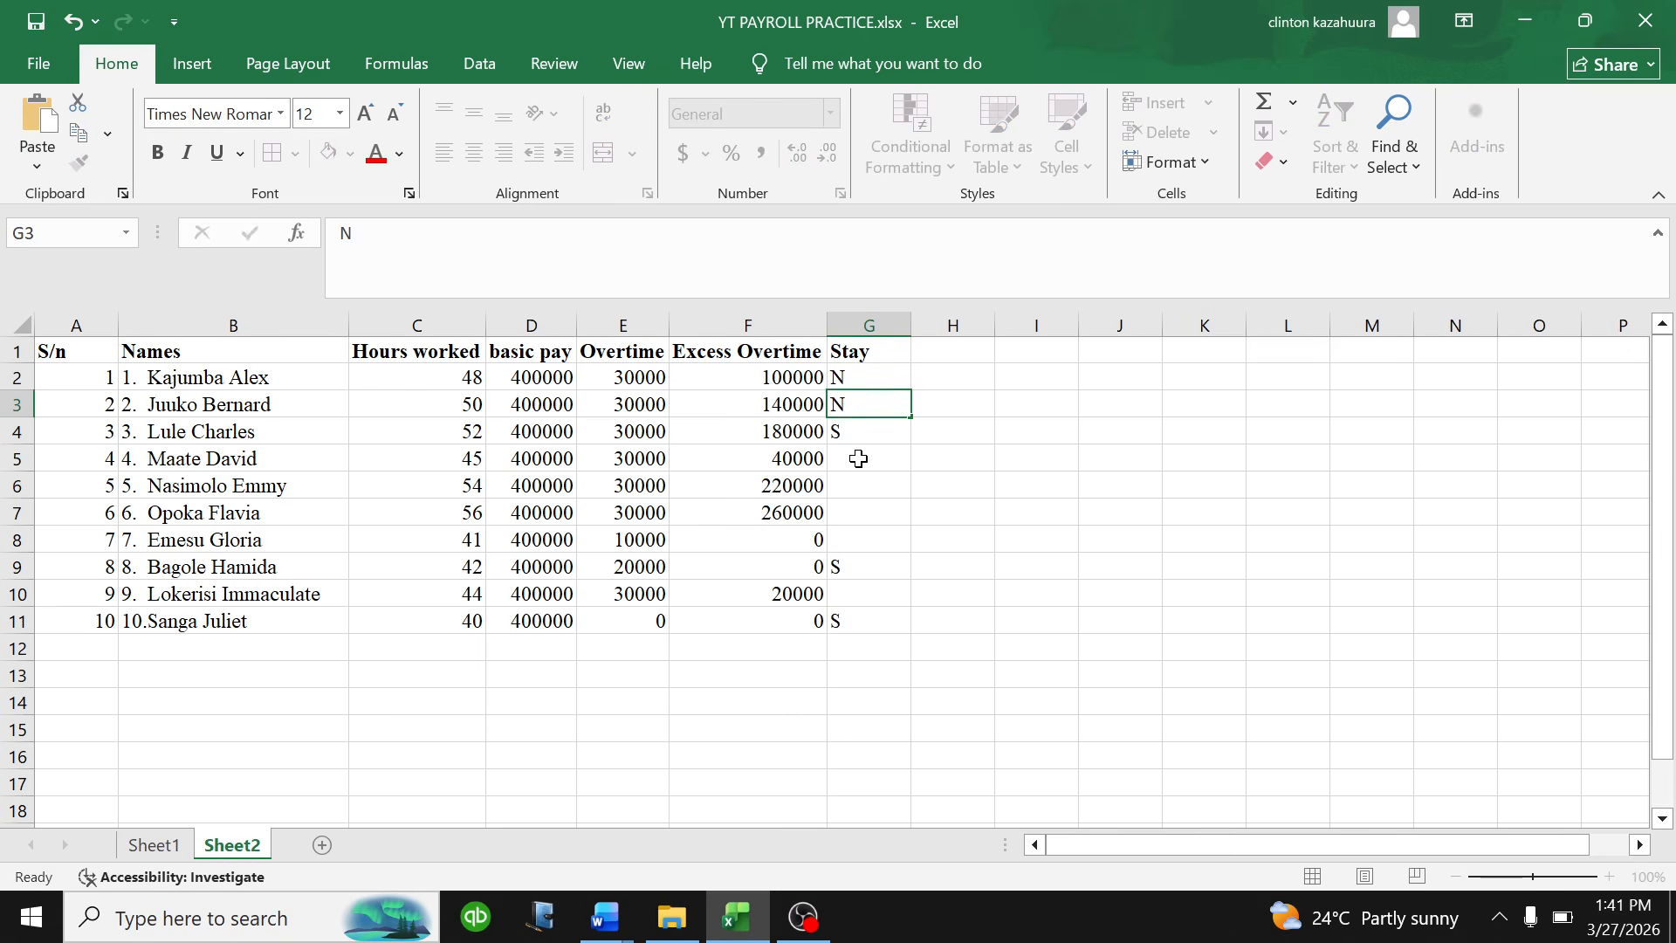
pyautogui.write('N')
pyautogui.press('Return')
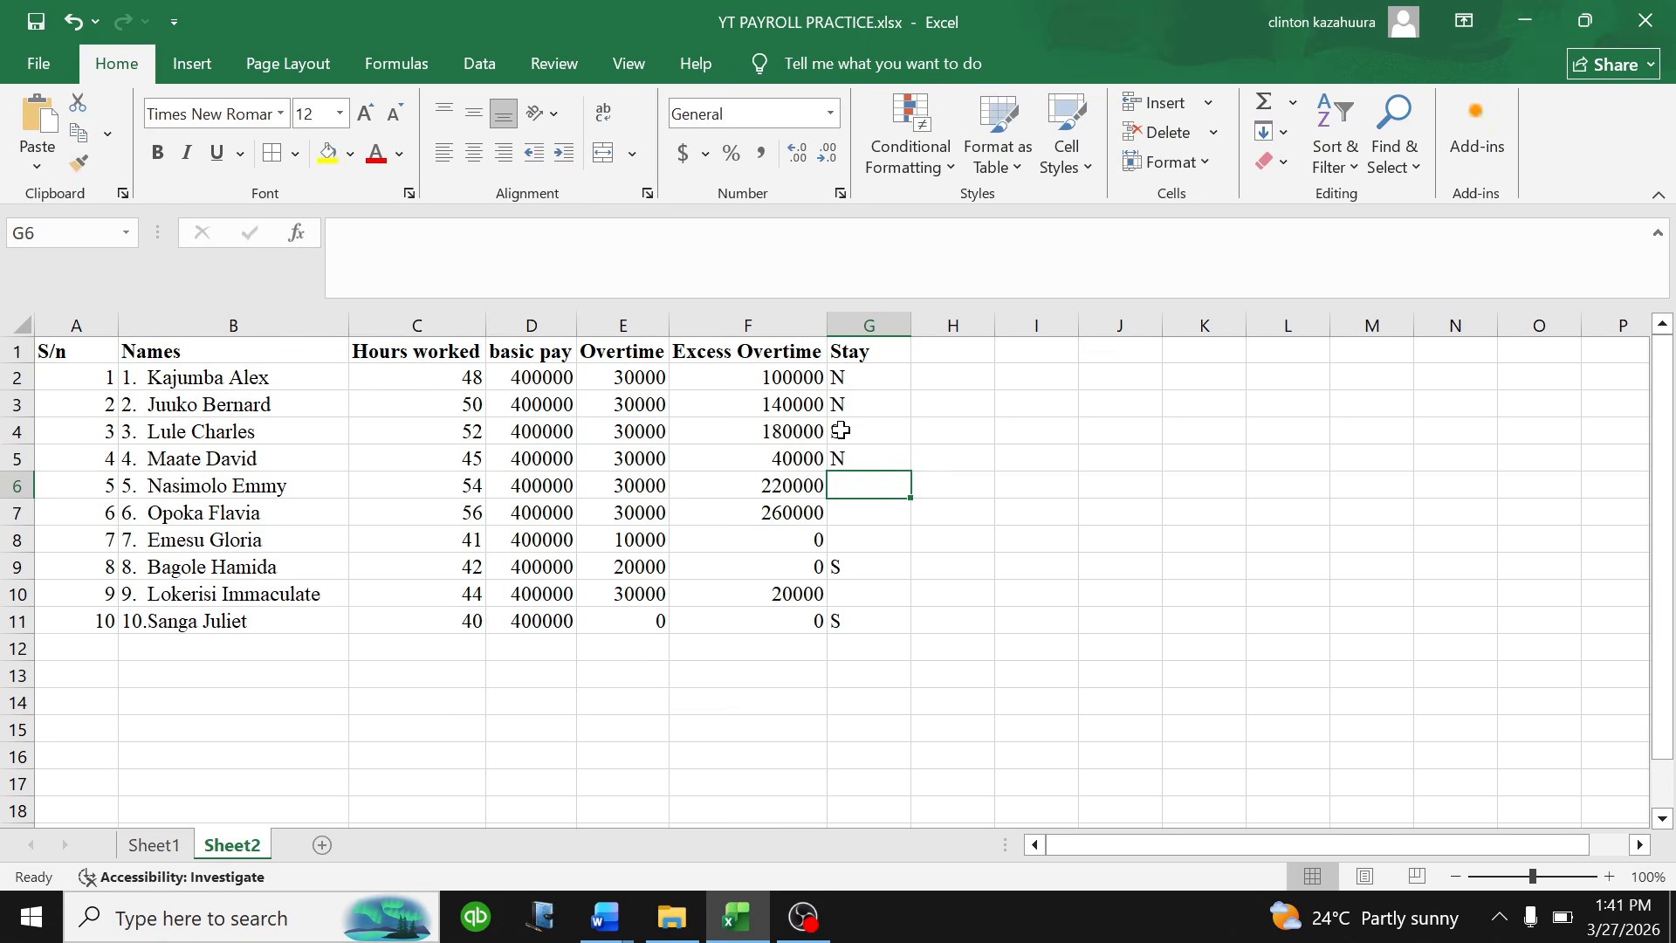
pyautogui.write('N')
pyautogui.press('Return')
pyautogui.write('N')
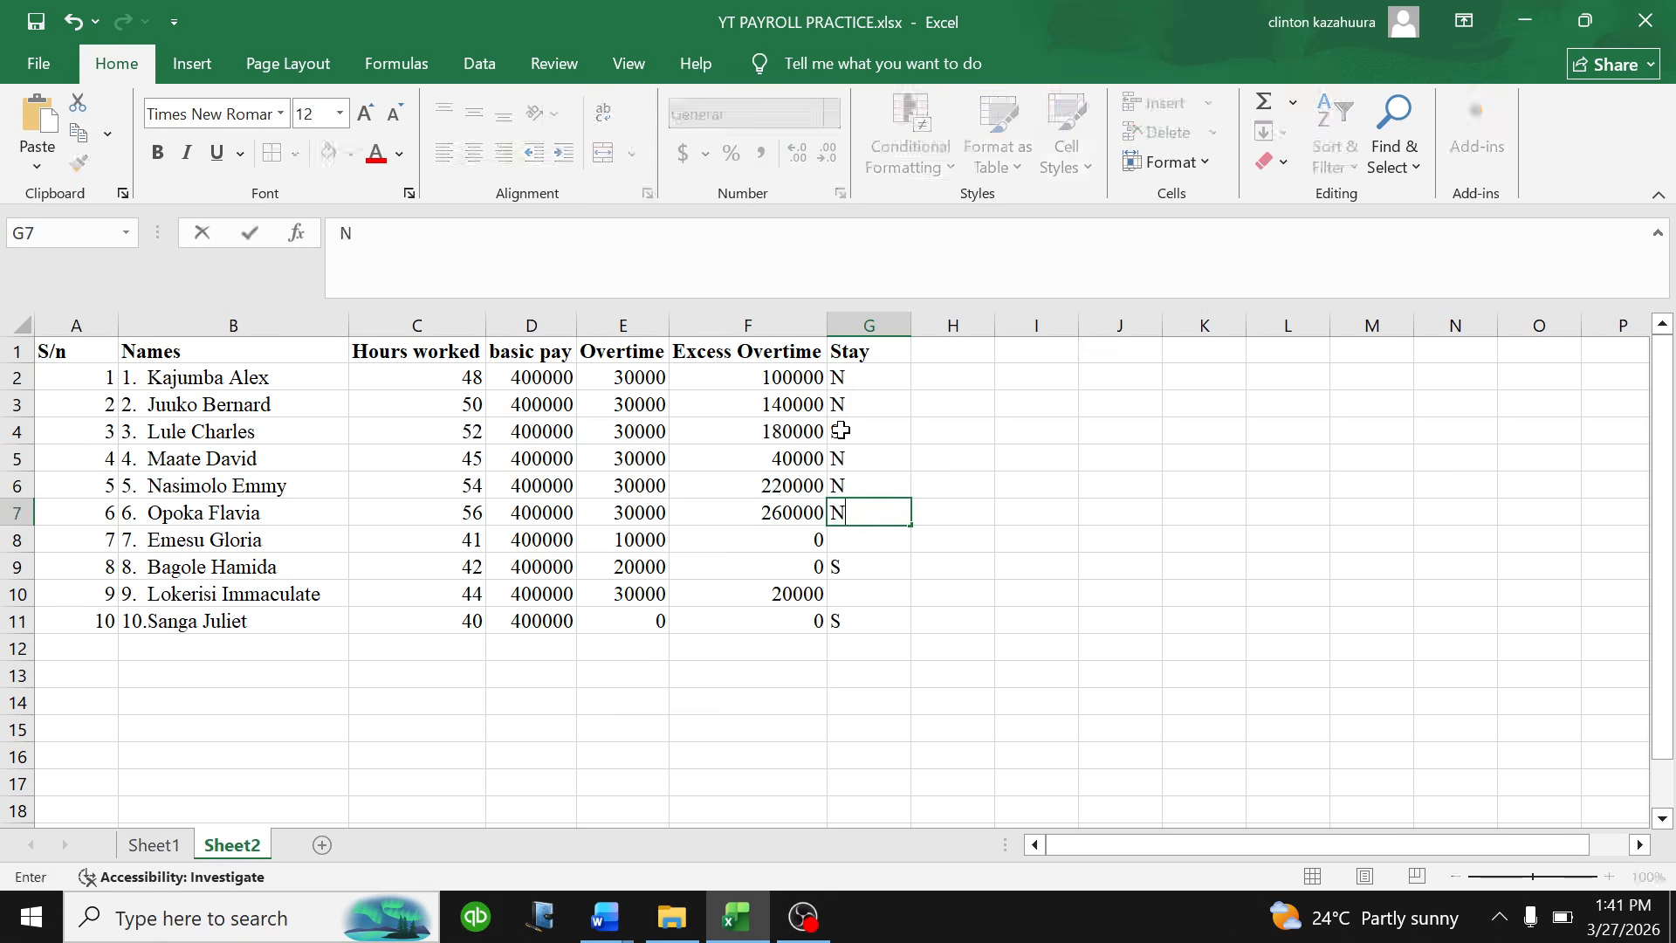
pyautogui.press('Return')
pyautogui.write('N')
pyautogui.press('Return')
pyautogui.press('Return')
pyautogui.write('N')
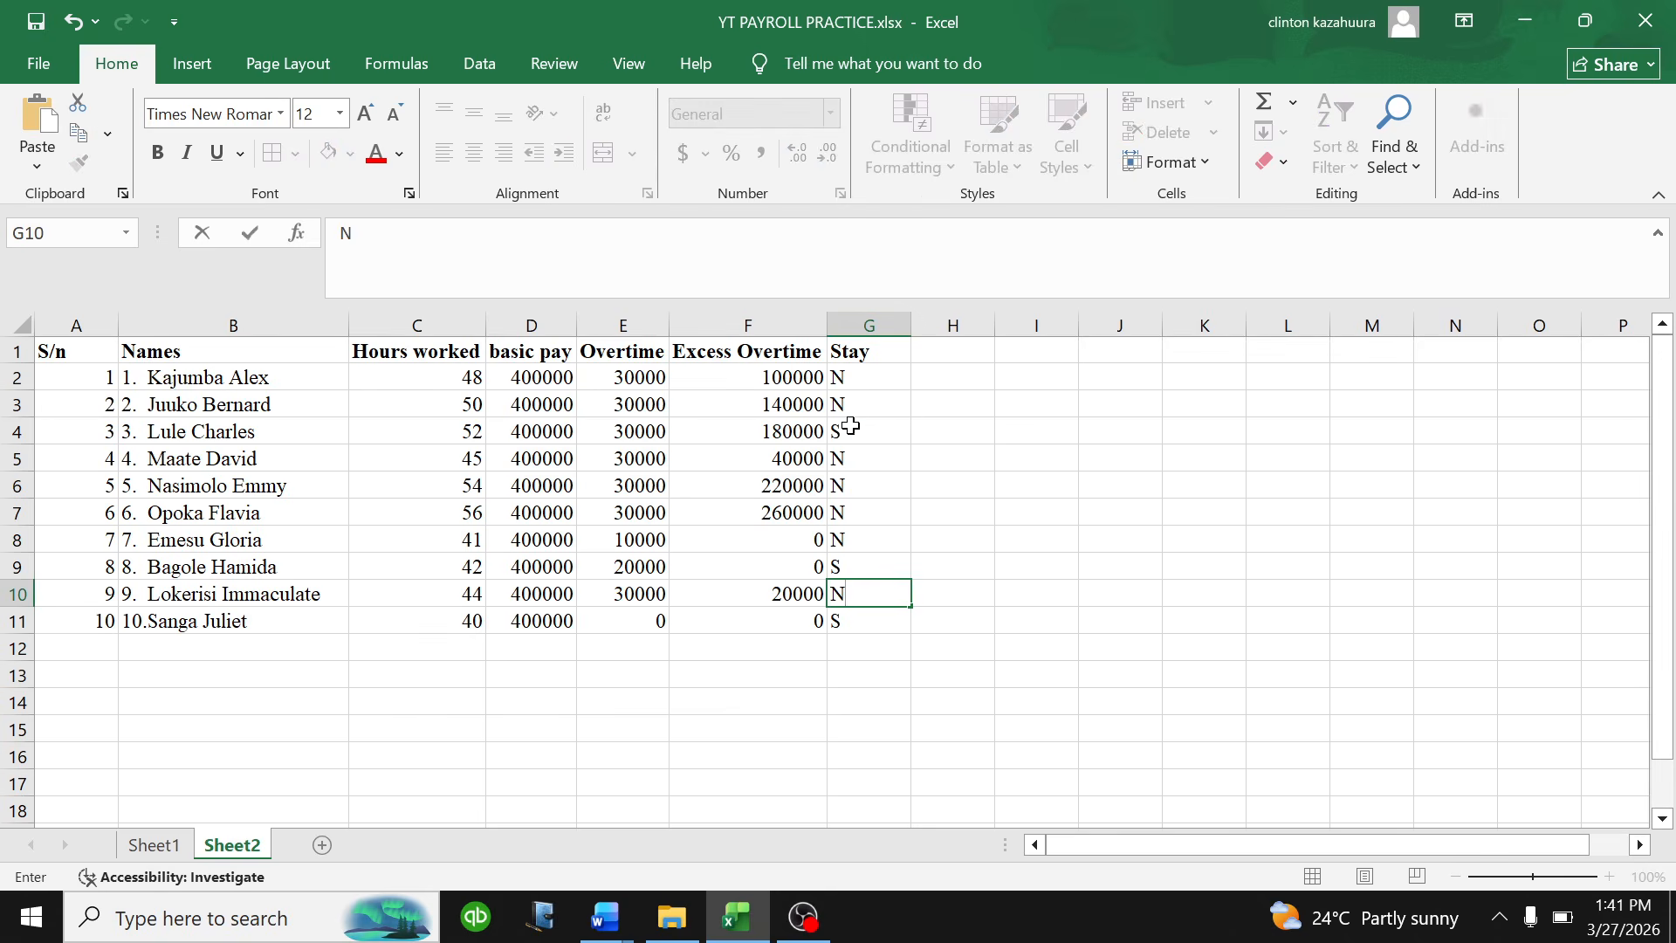
pyautogui.click(870, 624)
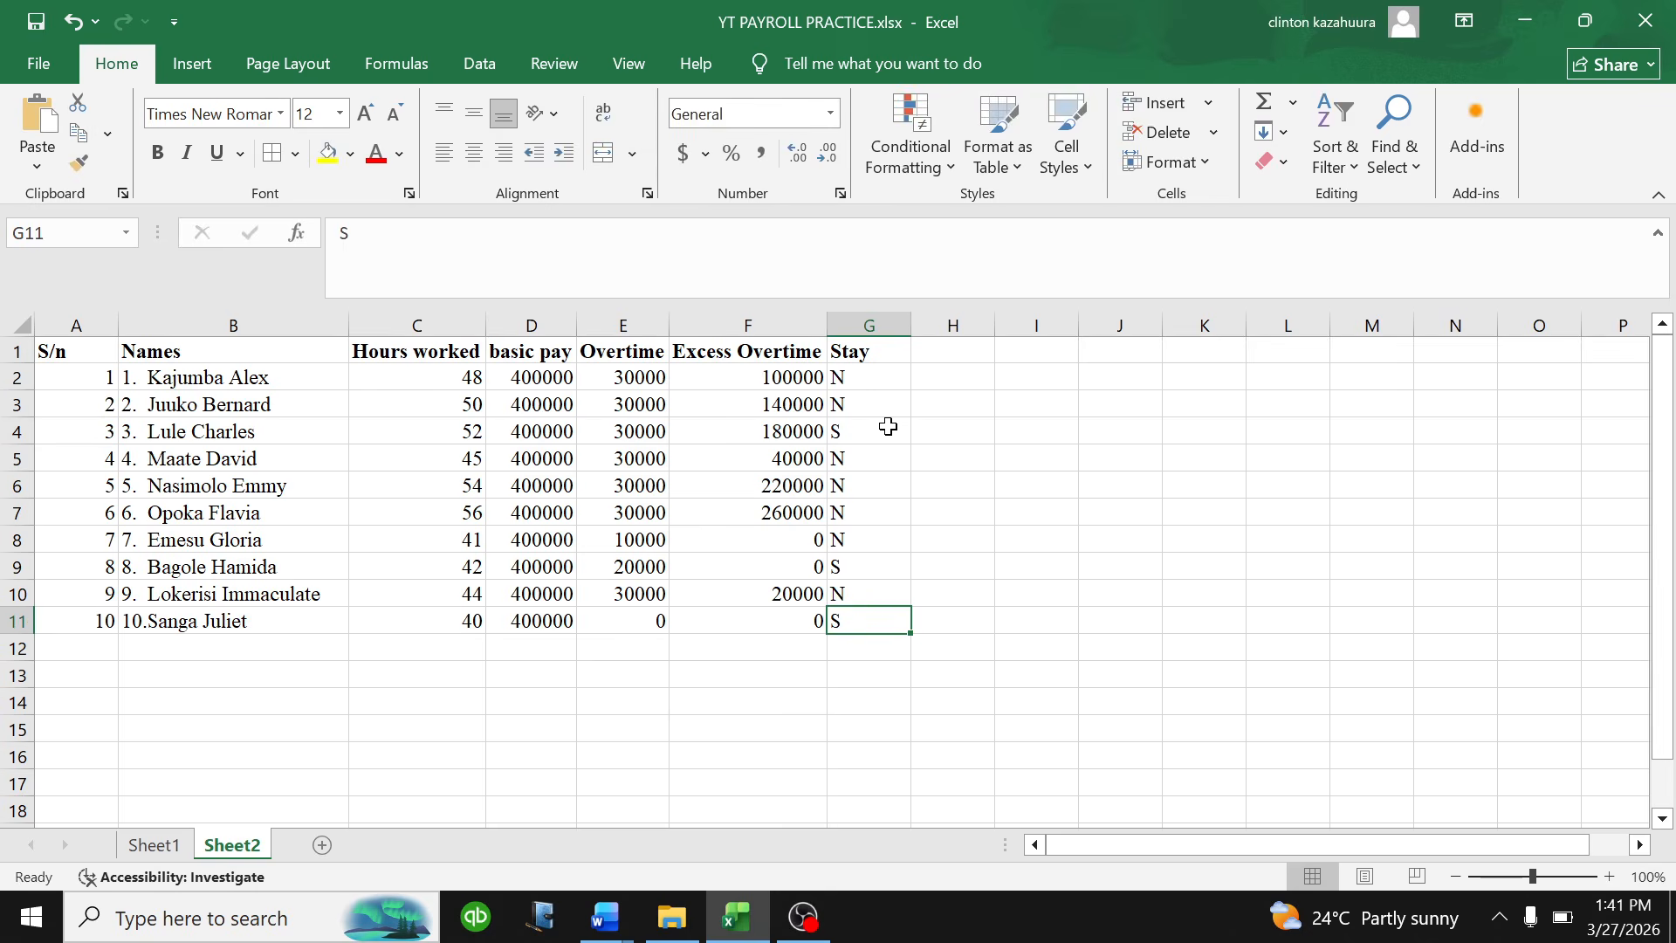
pyautogui.click(864, 371)
pyautogui.click(869, 326)
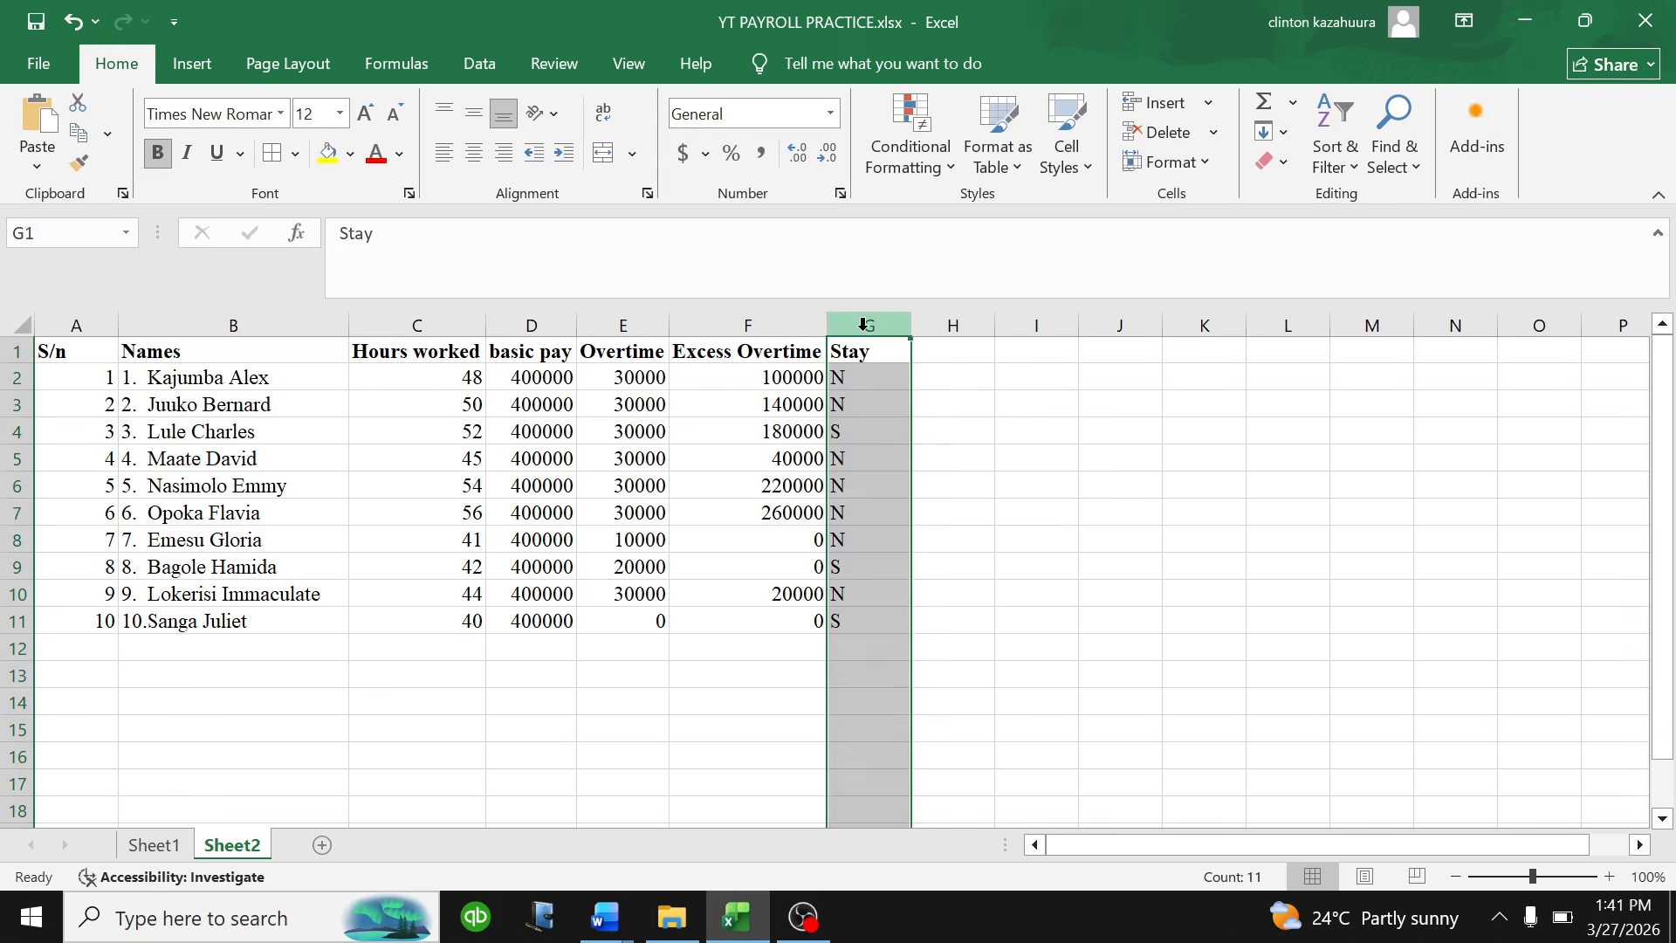
pyautogui.click(895, 407)
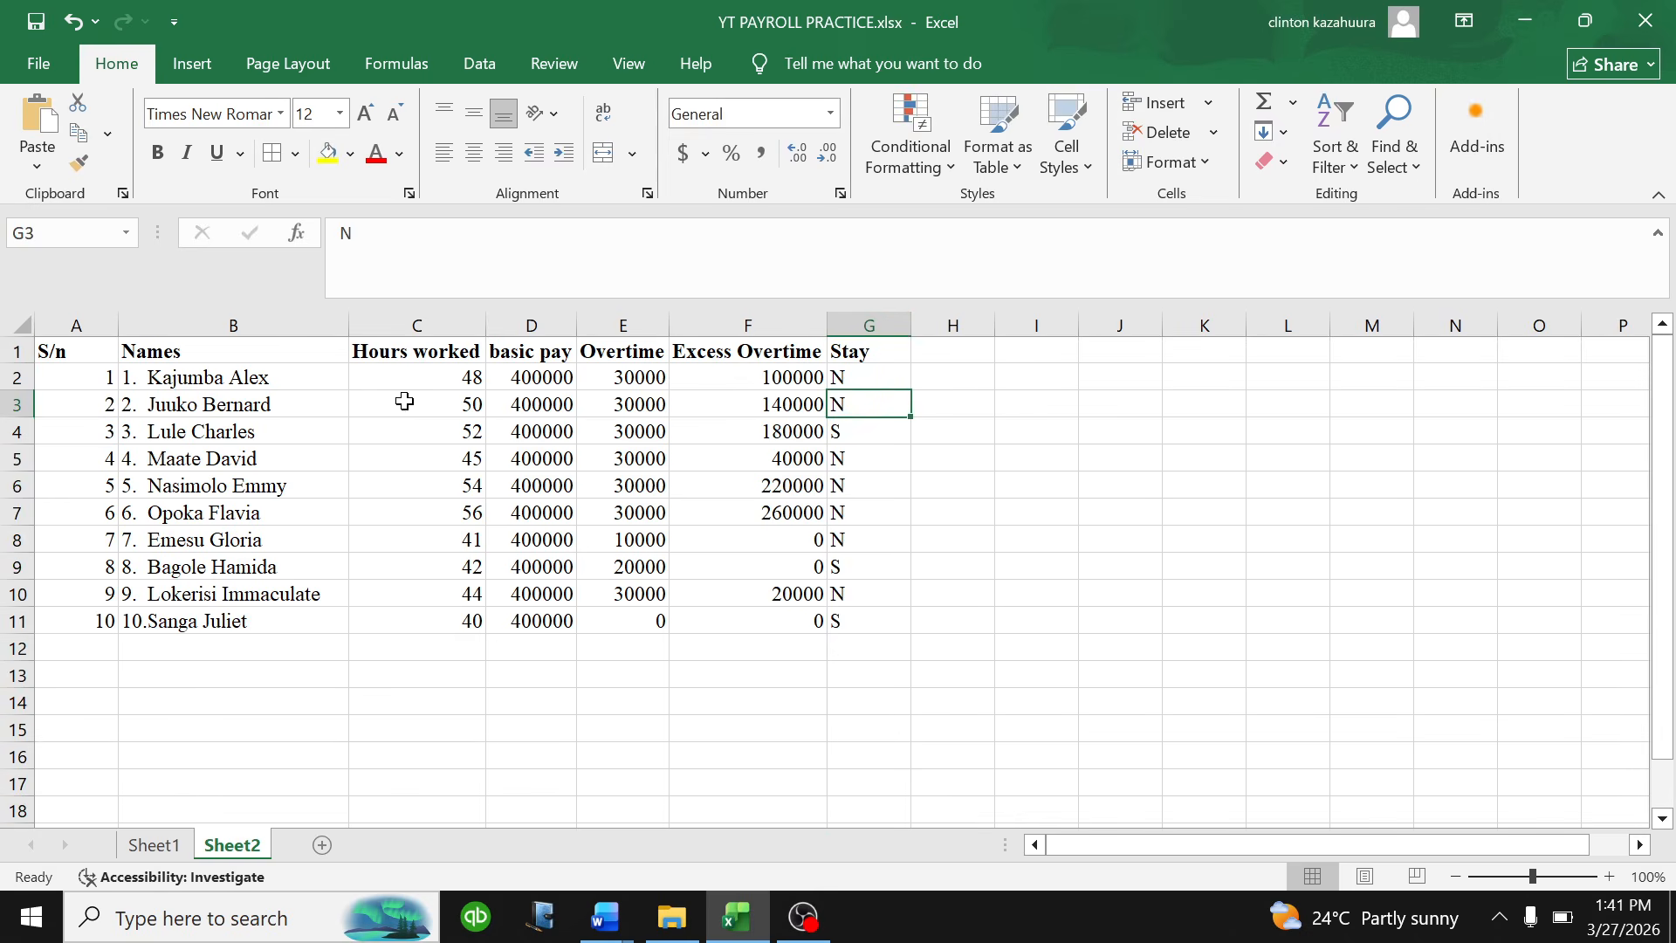
# - Review item (d) in the Word questions document, and enter the heading "Housing" in cell H1 of Excel's Sheet2
pyautogui.moveTo(605, 916)
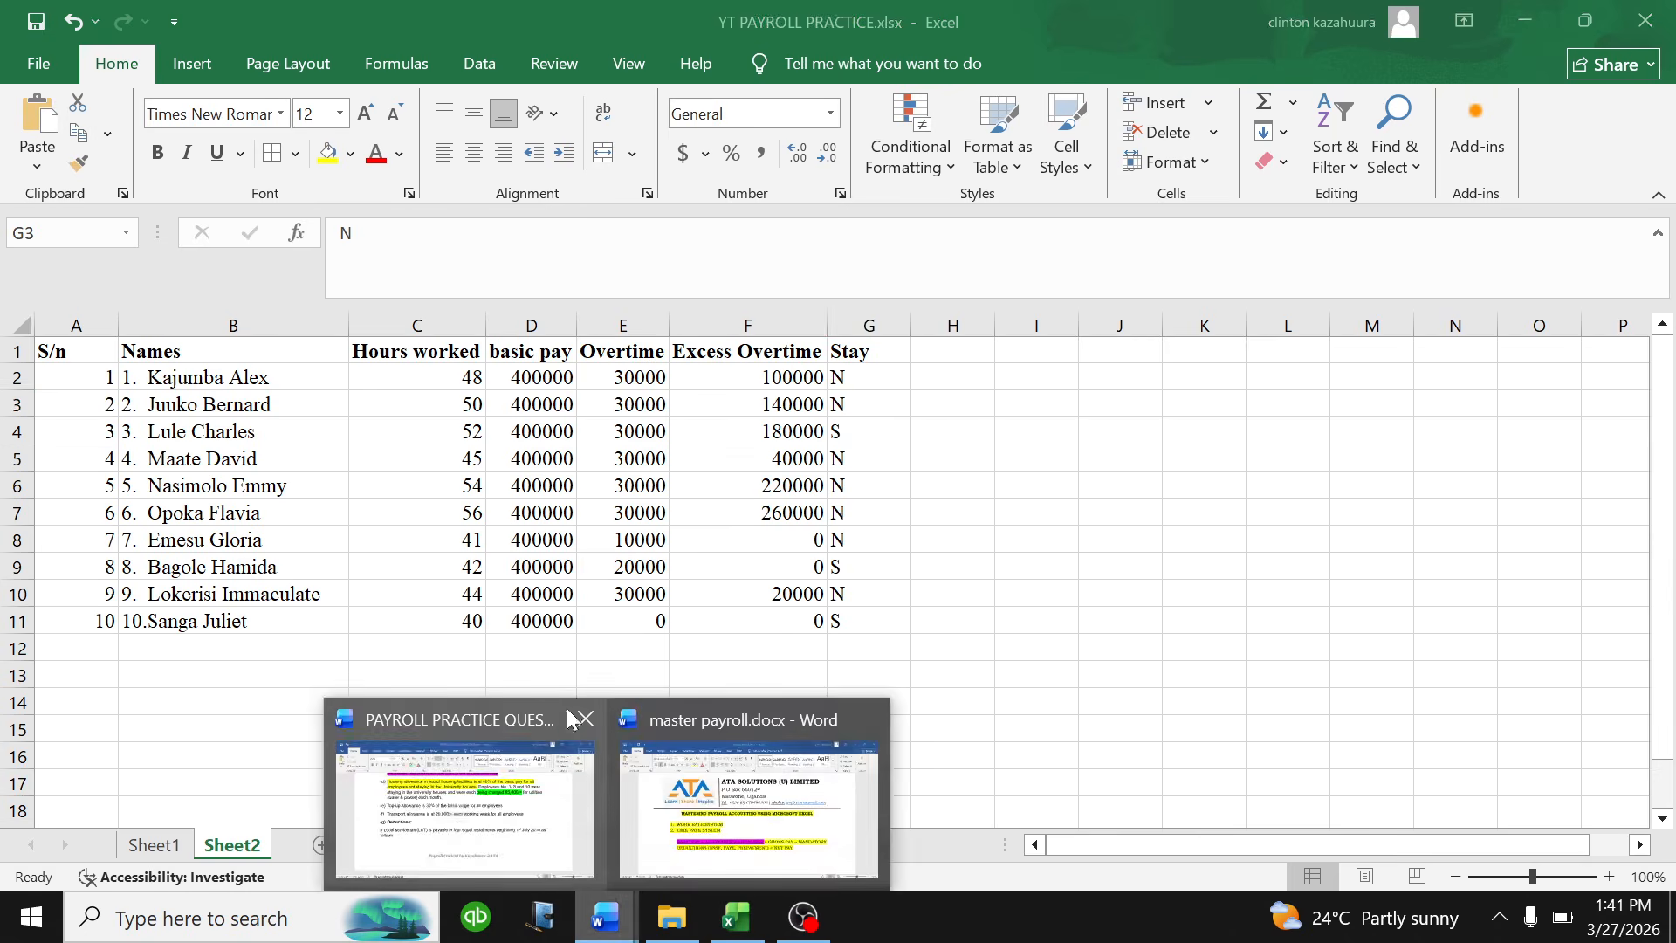
pyautogui.click(455, 802)
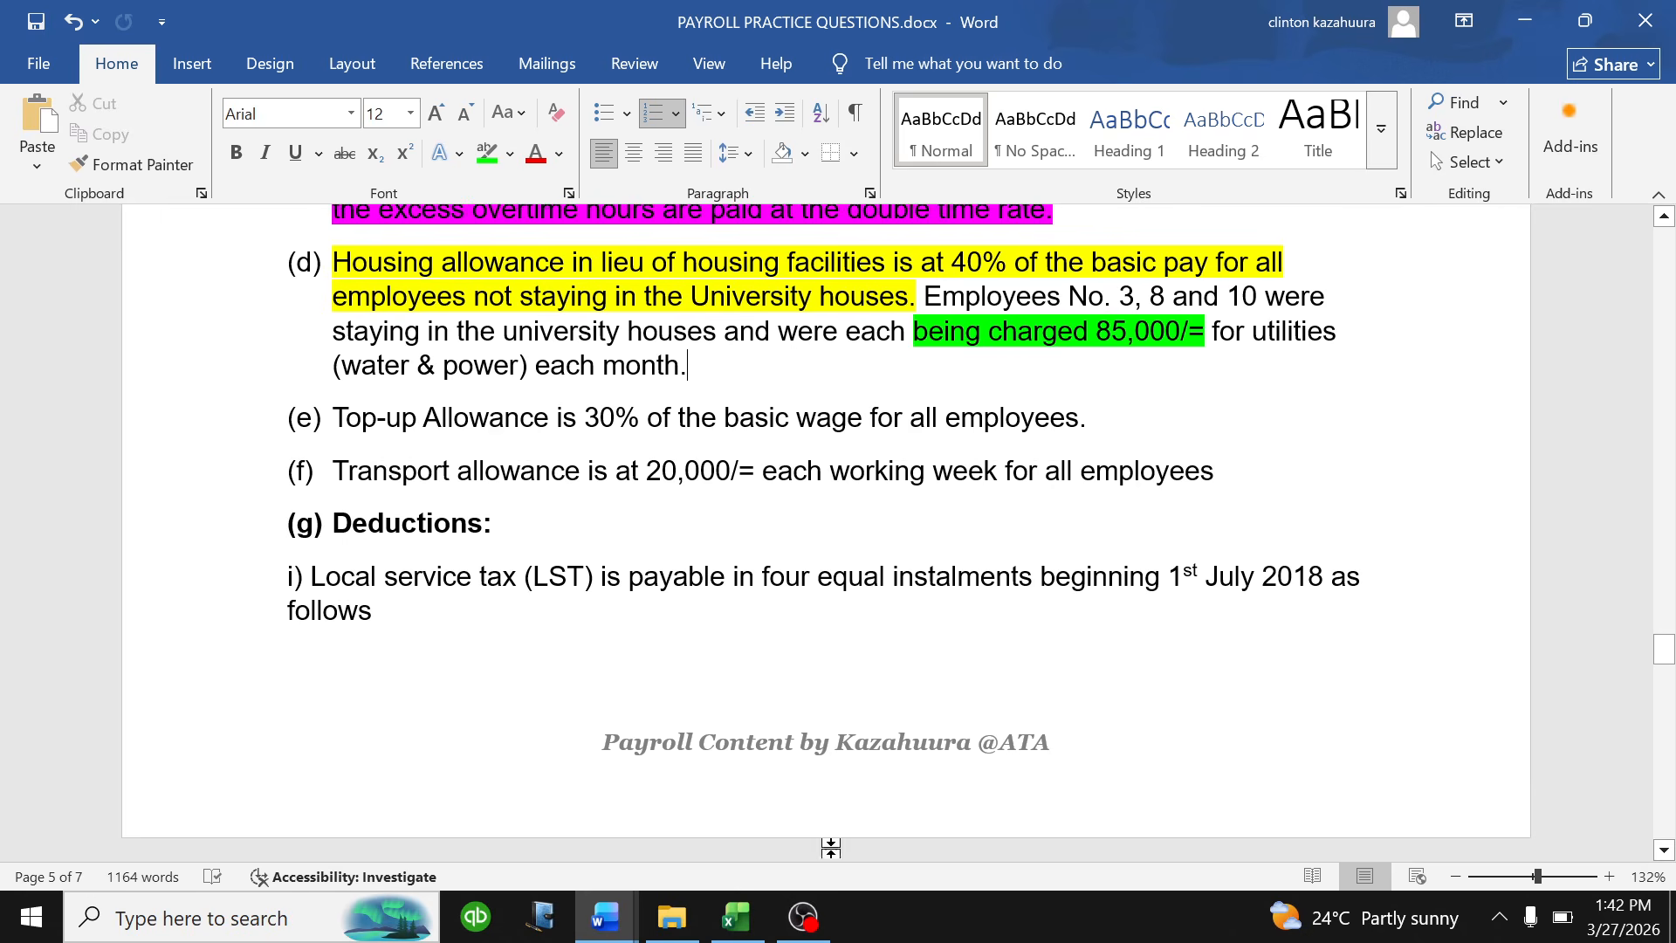
pyautogui.click(736, 918)
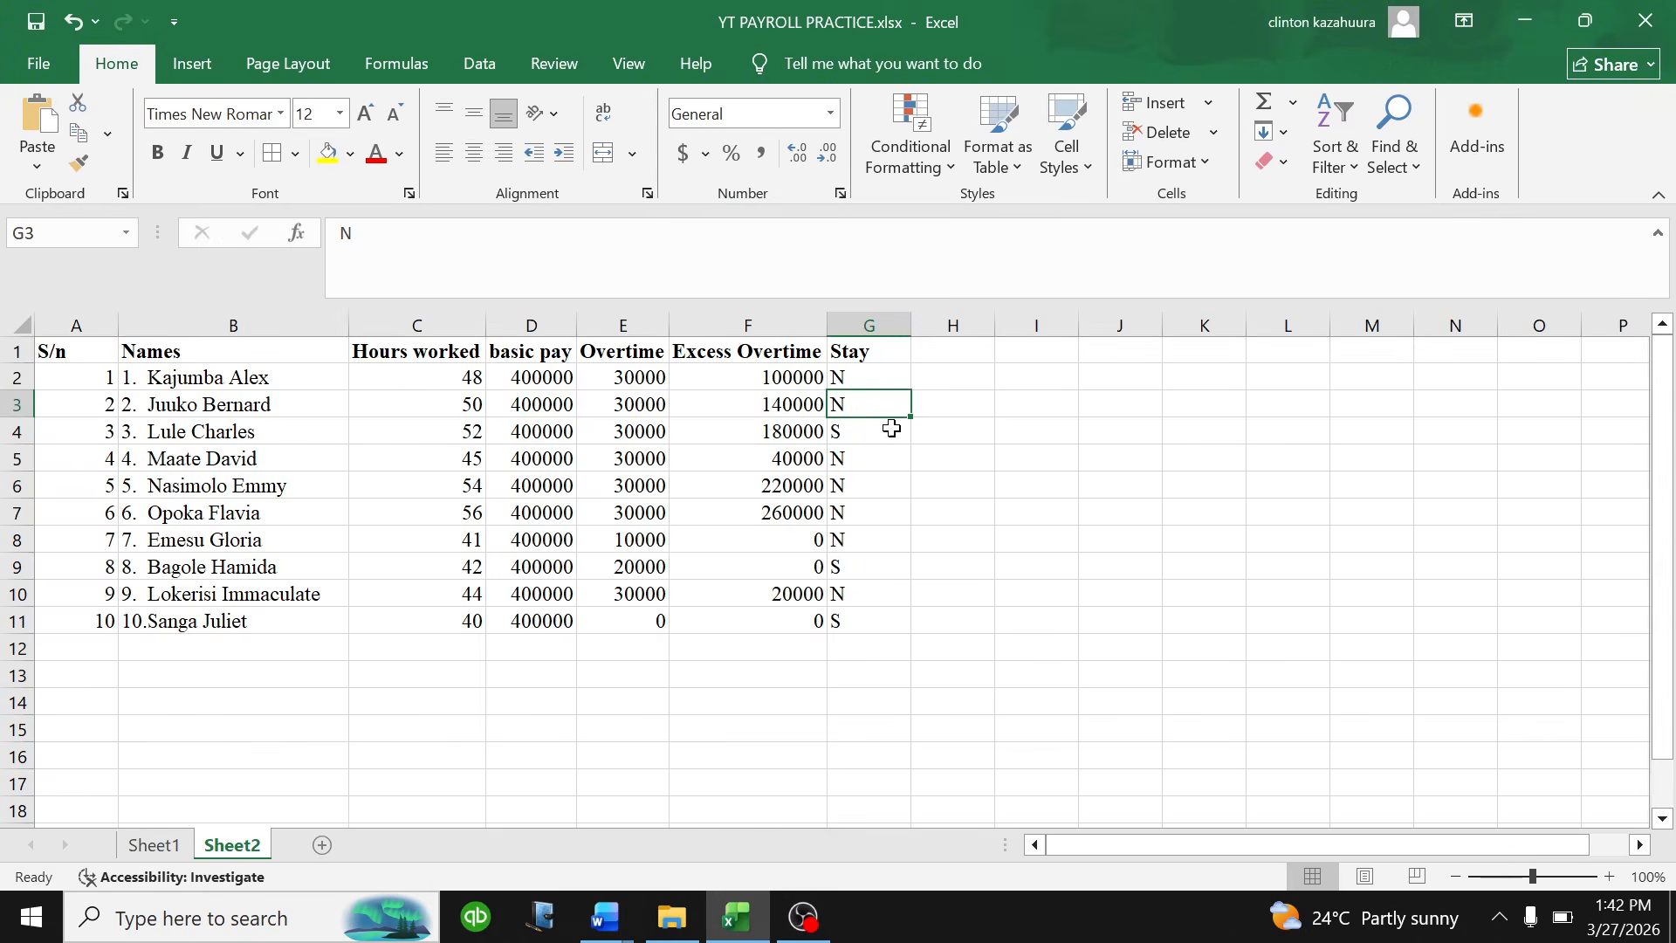
pyautogui.click(947, 352)
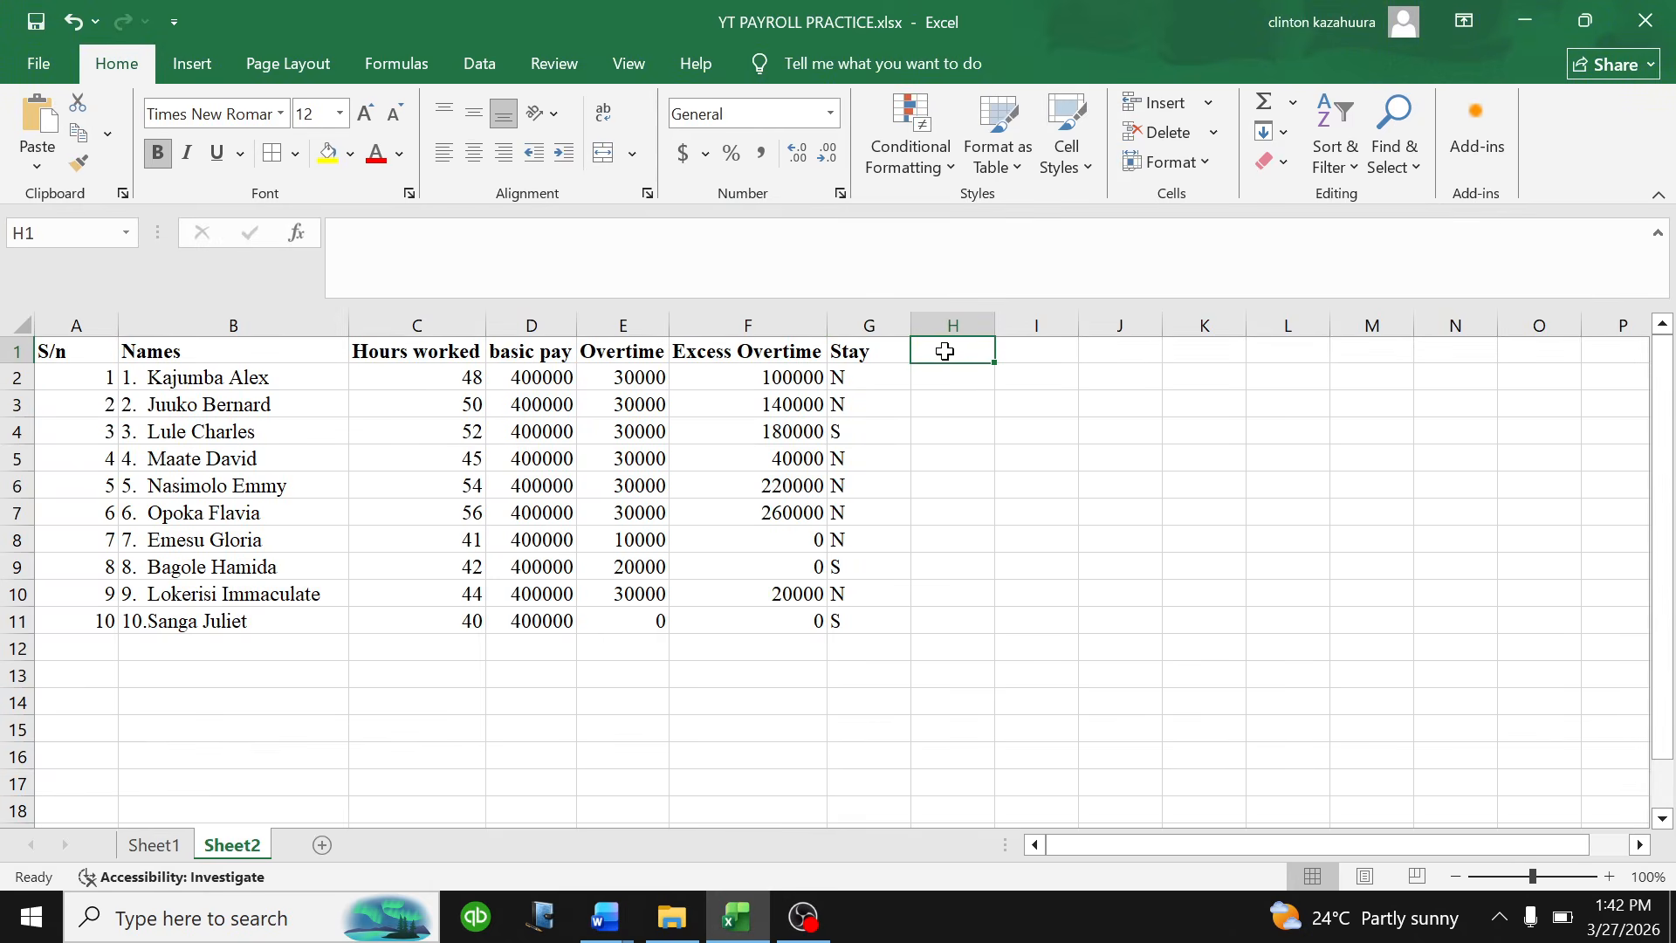
pyautogui.write('Housi')
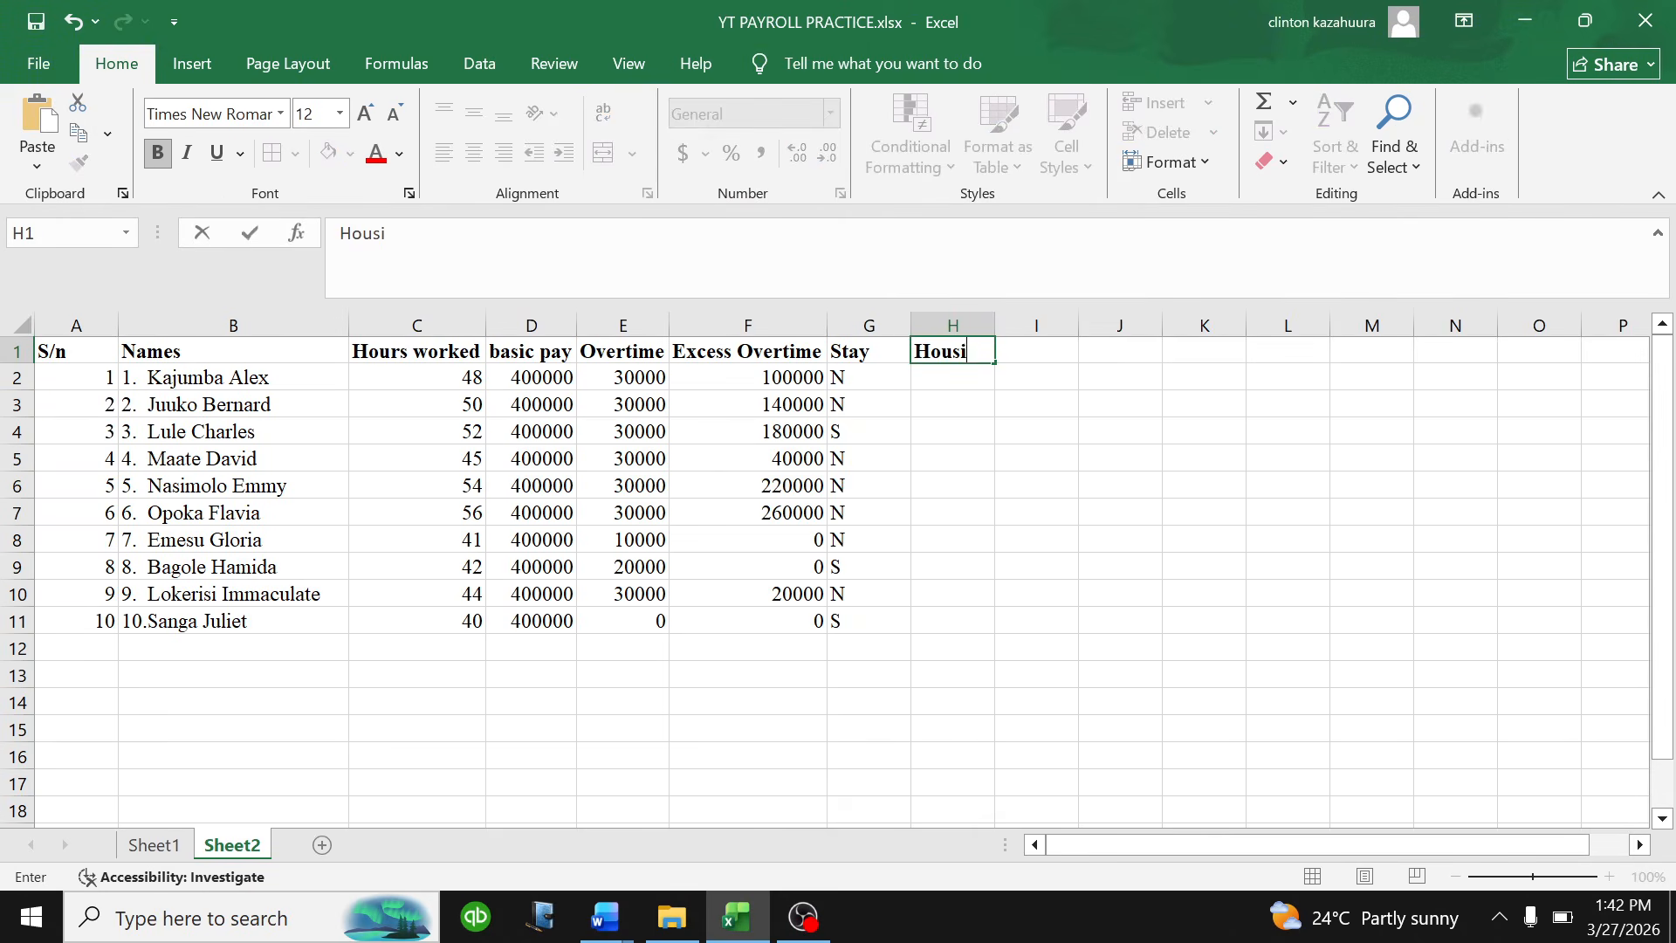
pyautogui.write('ng')
# - Begin an IF formula in Housing cell H2 that returns 0 when G2 equals "S"
pyautogui.click(957, 374)
pyautogui.write('=')
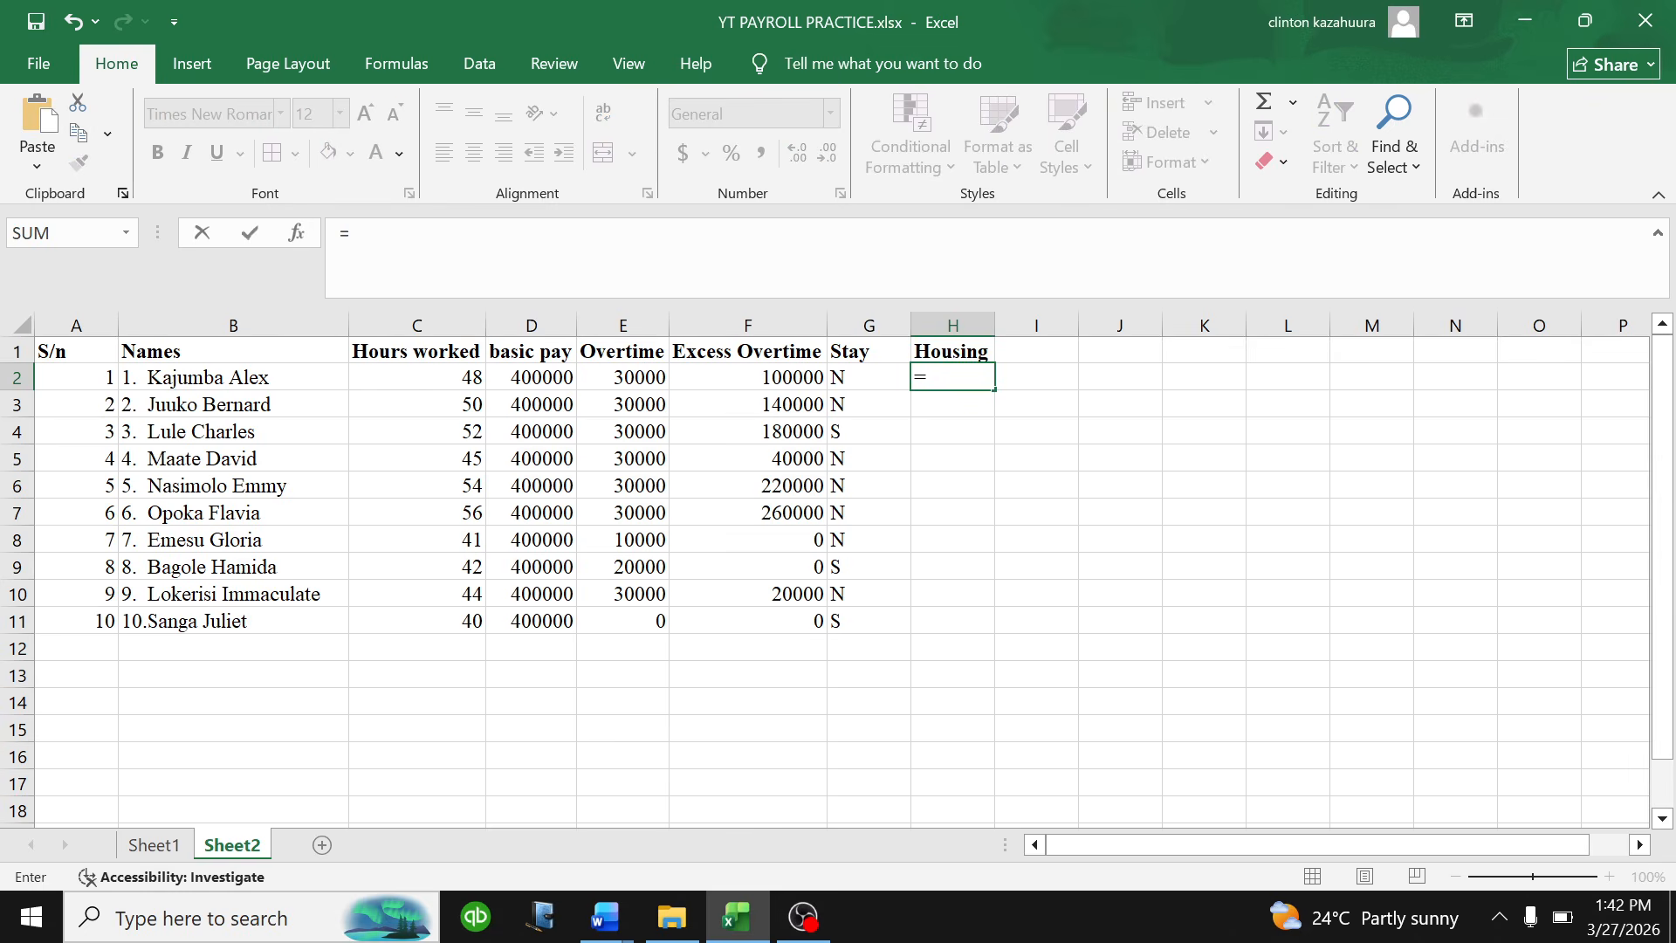
pyautogui.click(861, 377)
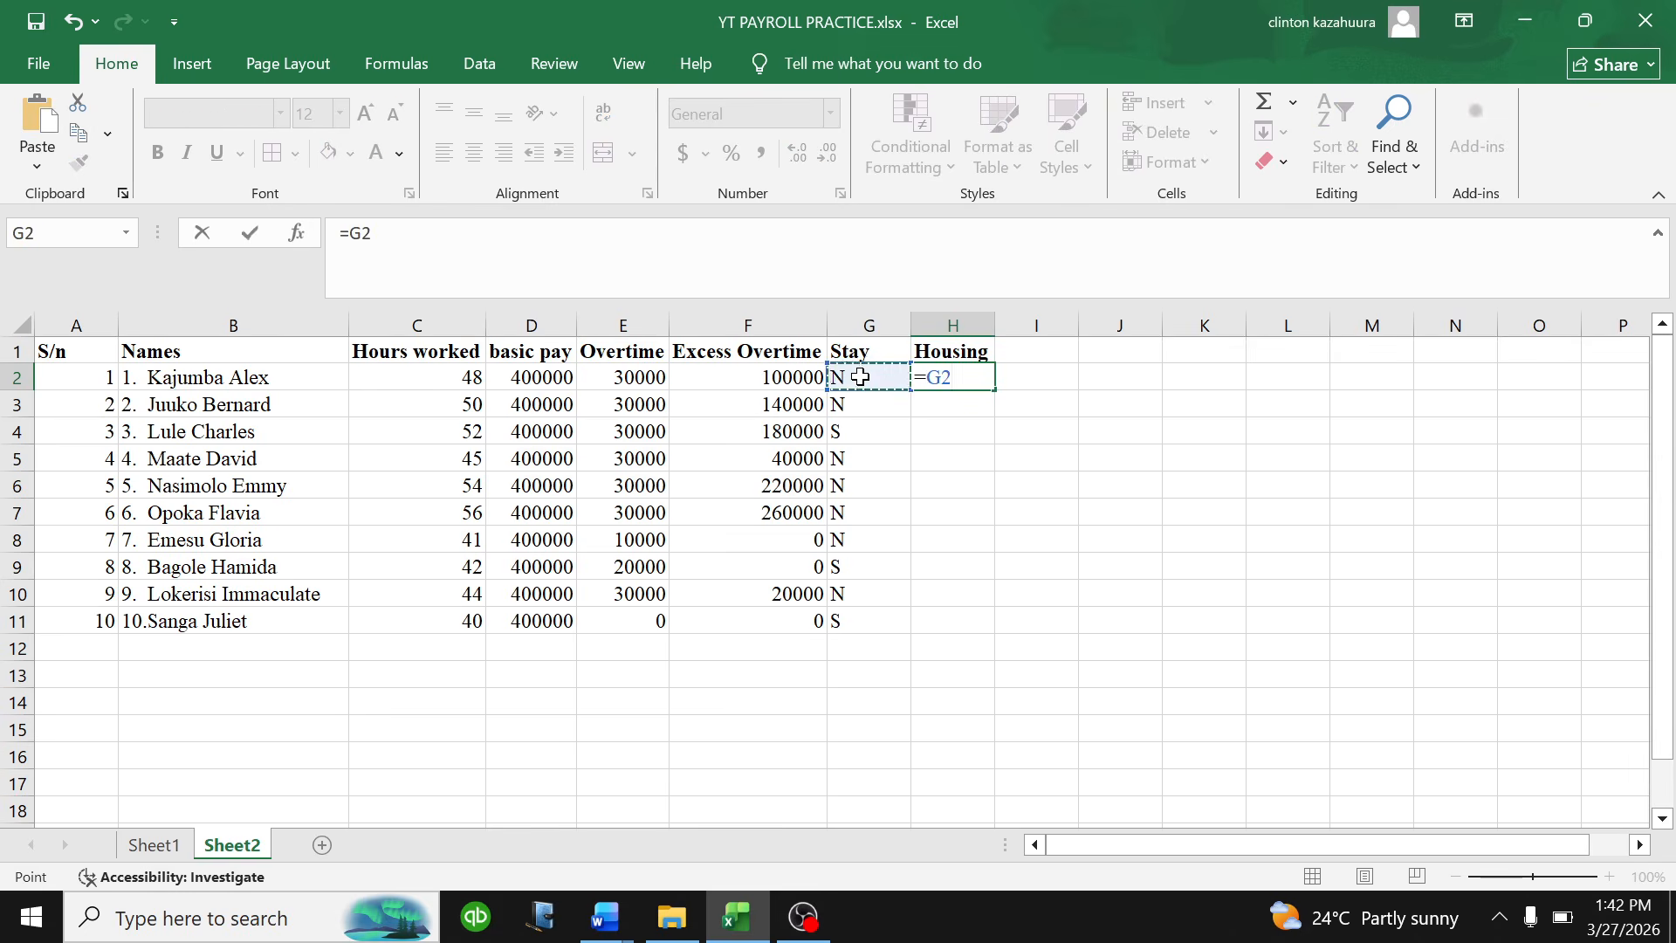
pyautogui.press('BackSpace')
pyautogui.press('BackSpace')
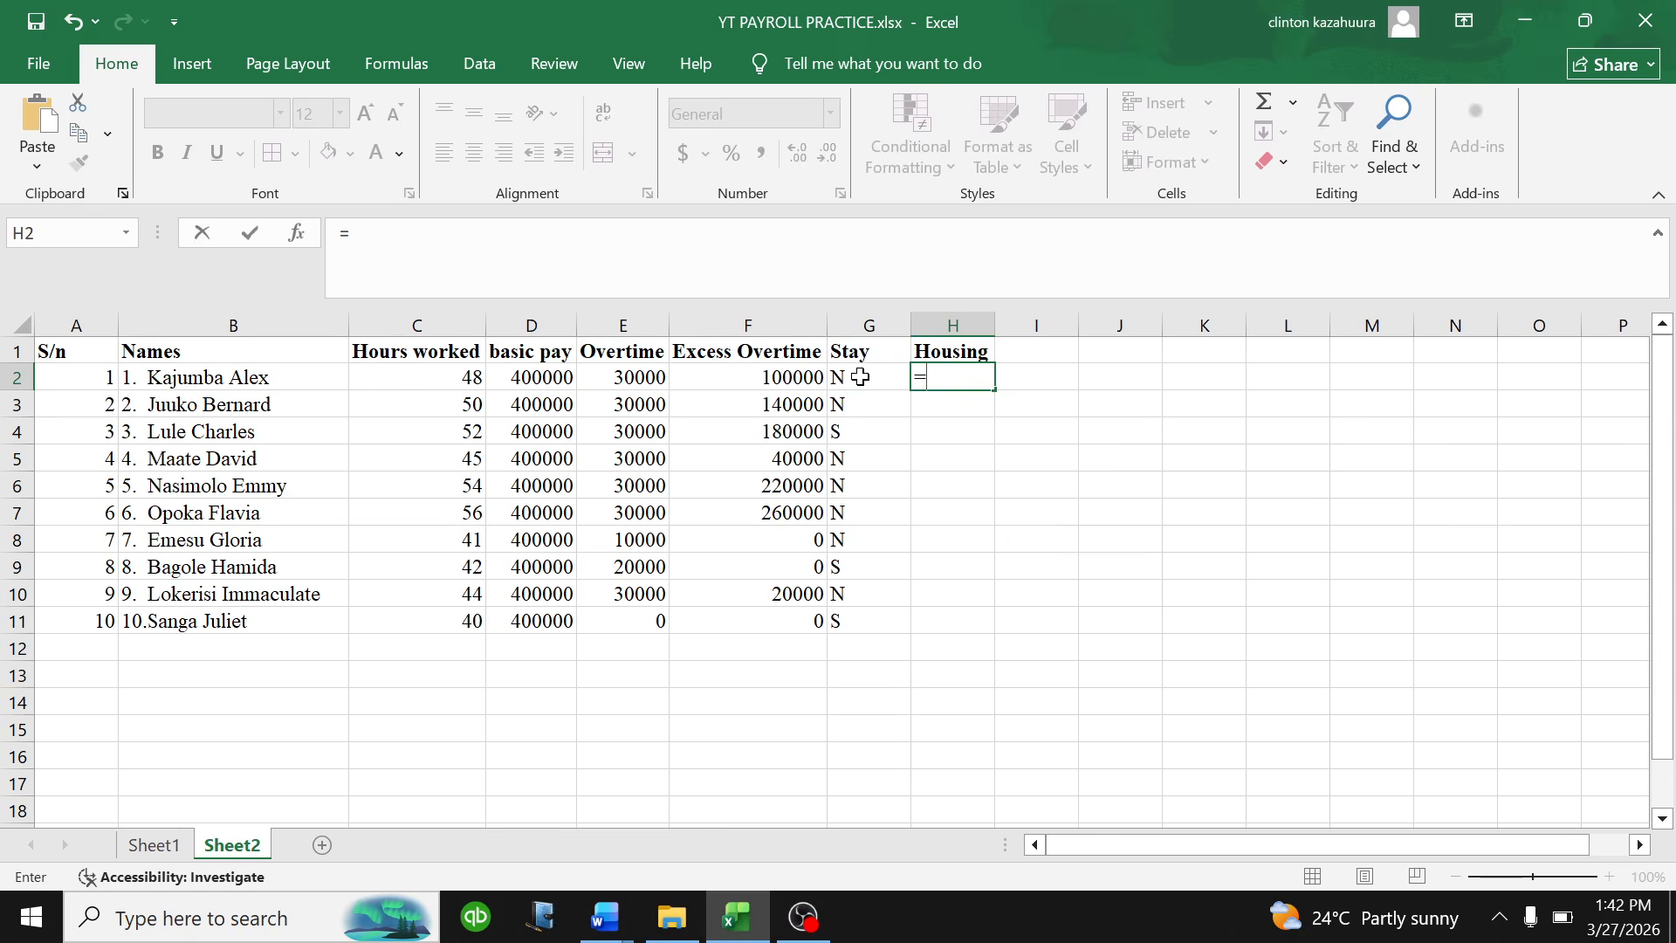
pyautogui.write('IF')
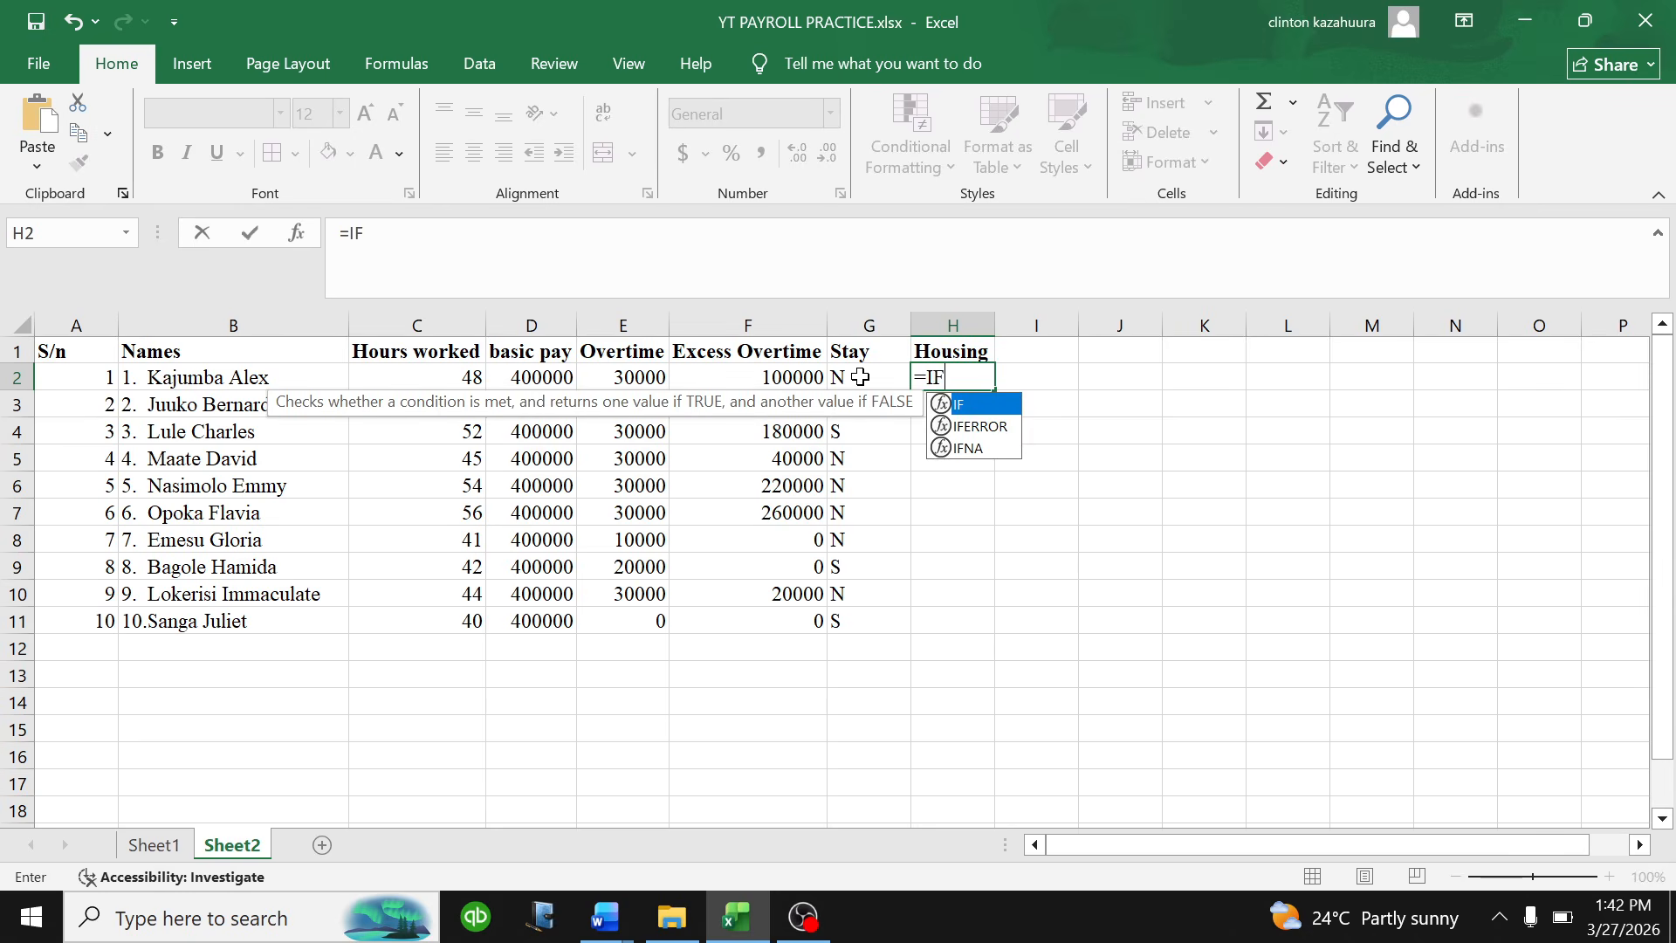
pyautogui.write('(')
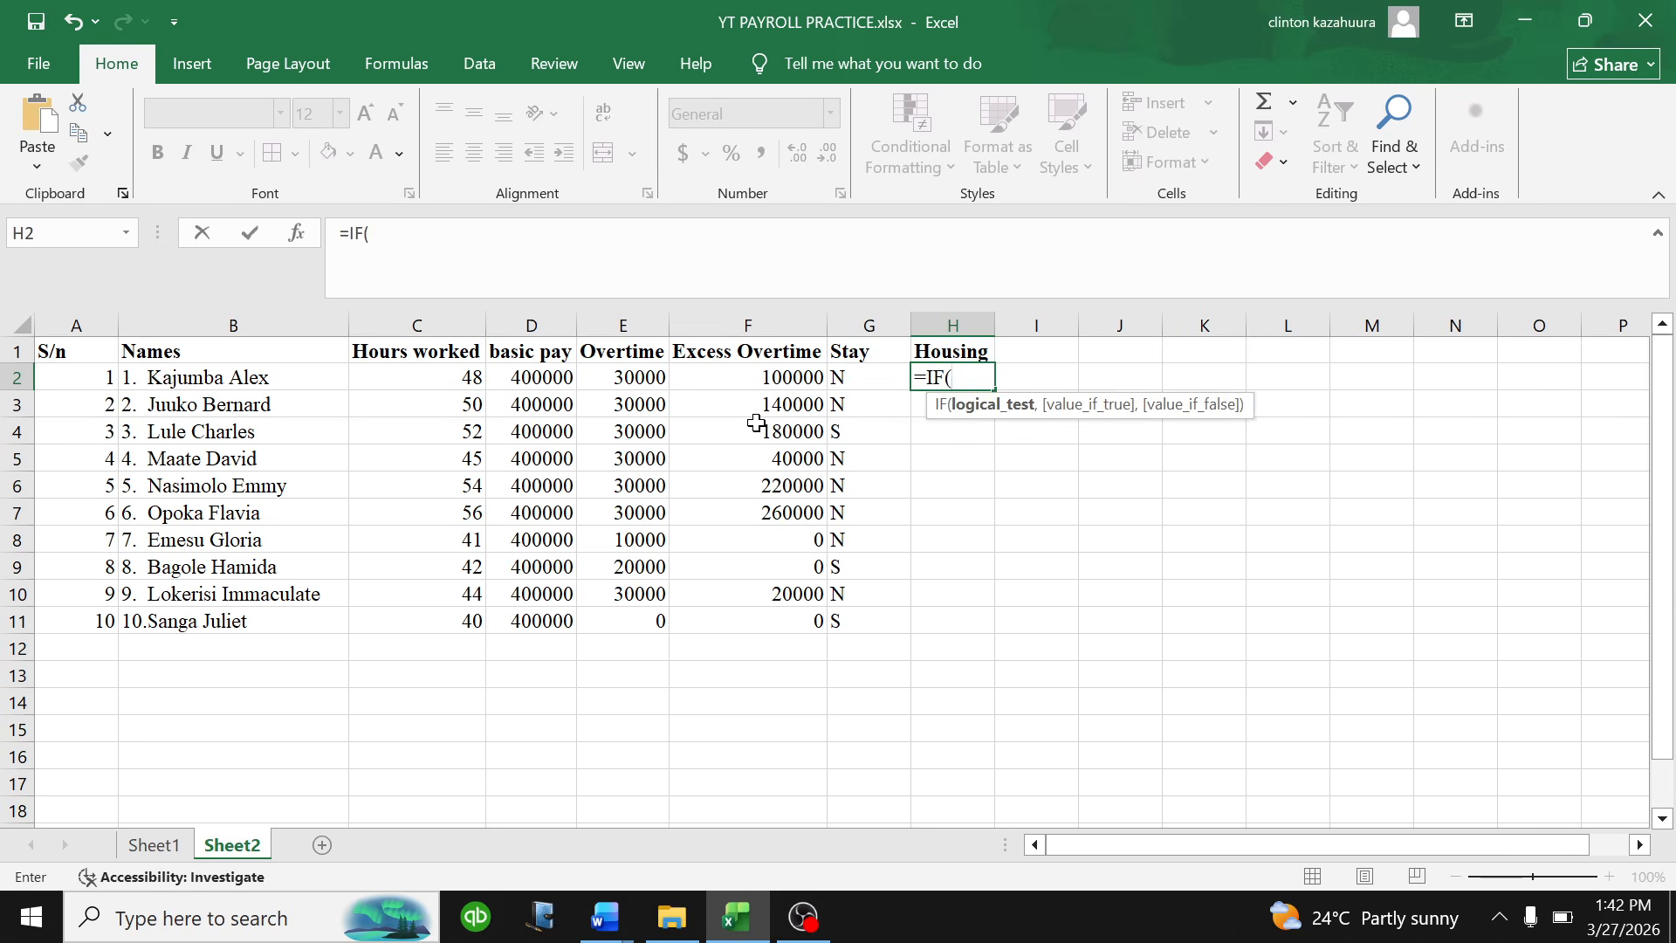
pyautogui.click(871, 376)
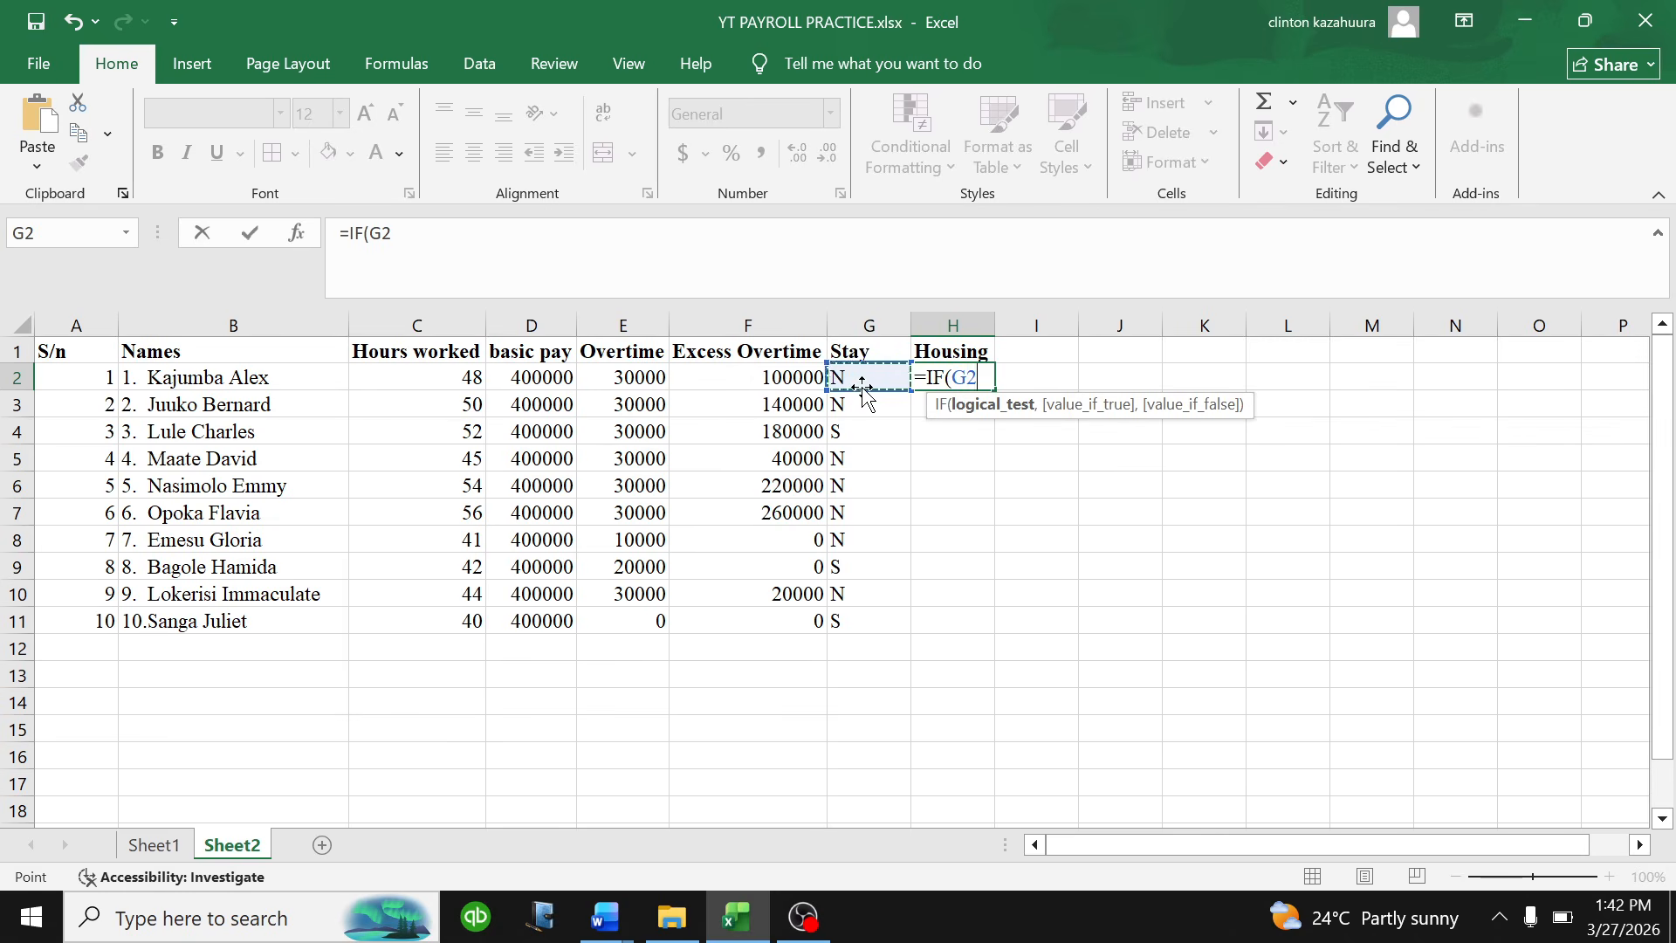
pyautogui.write('=')
pyautogui.write('S"')
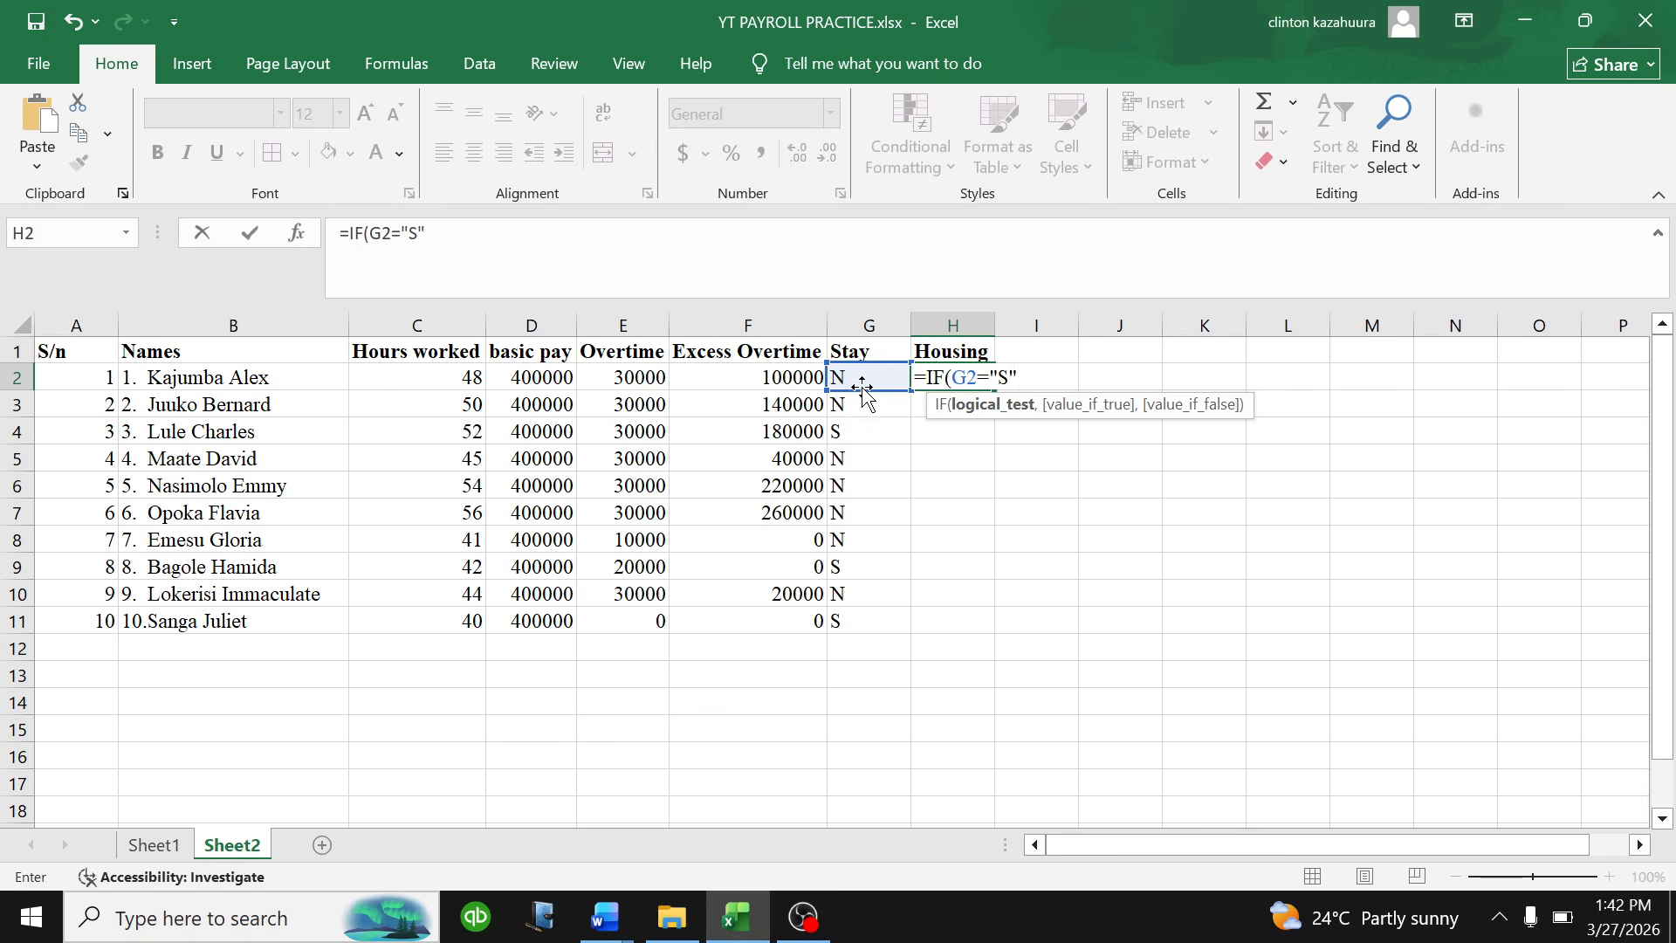
pyautogui.write(',')
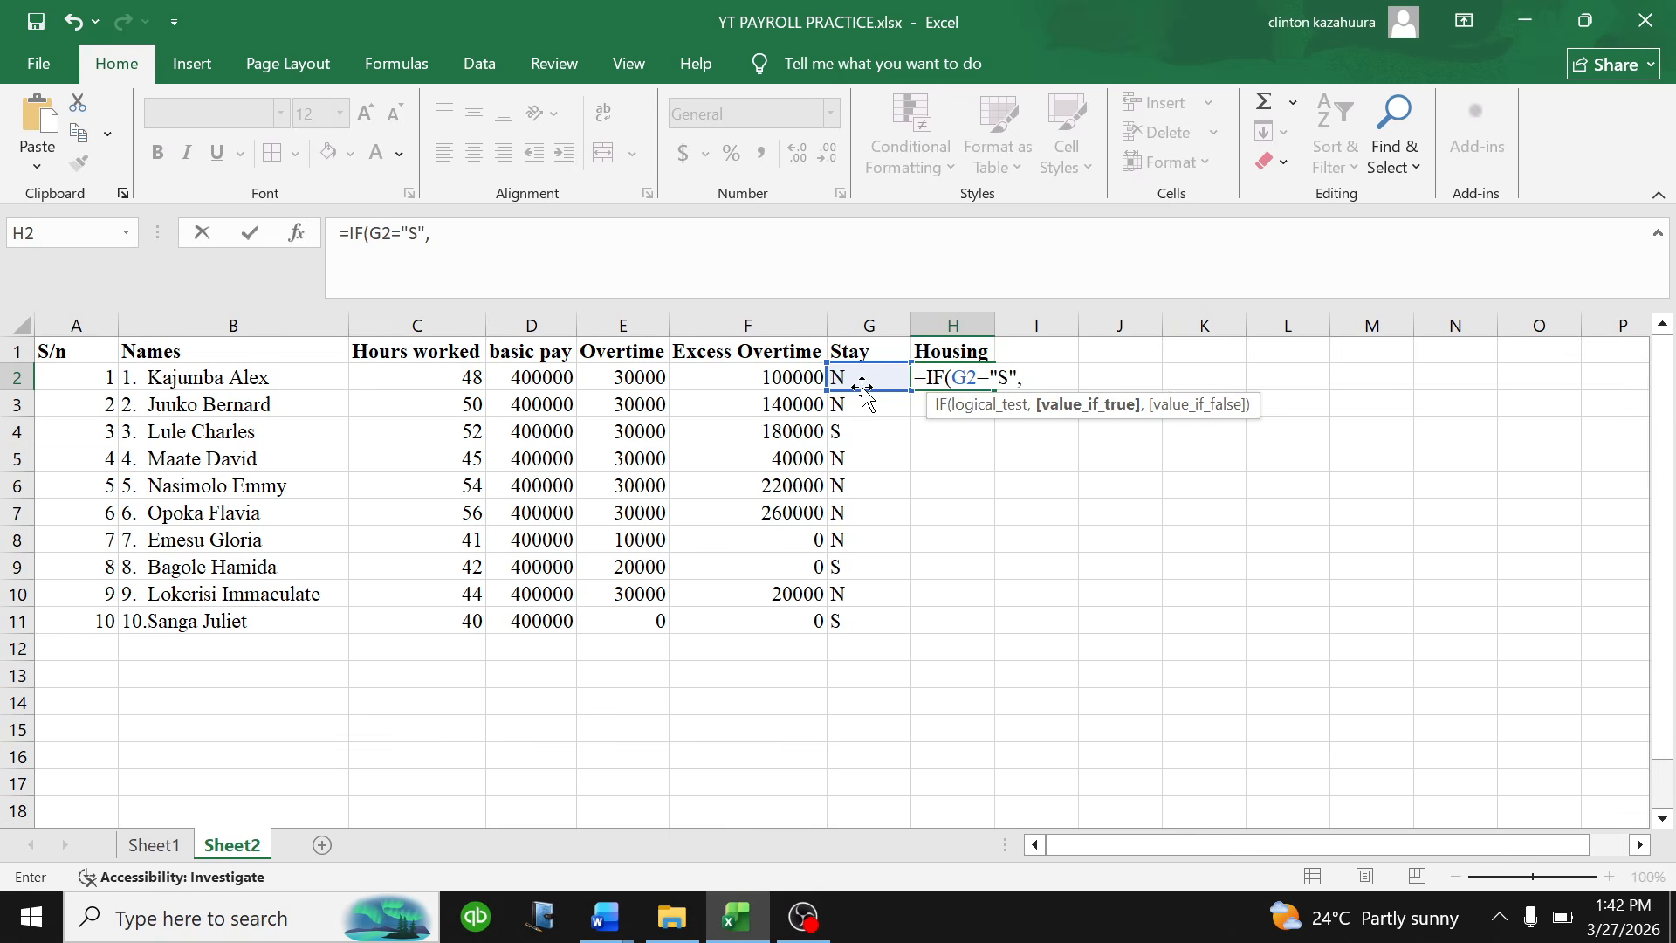
pyautogui.write('0')
# - Complete the H2 formula with a nested IF that returns 40%*D2 when G2 equals "N"
pyautogui.write(',I')
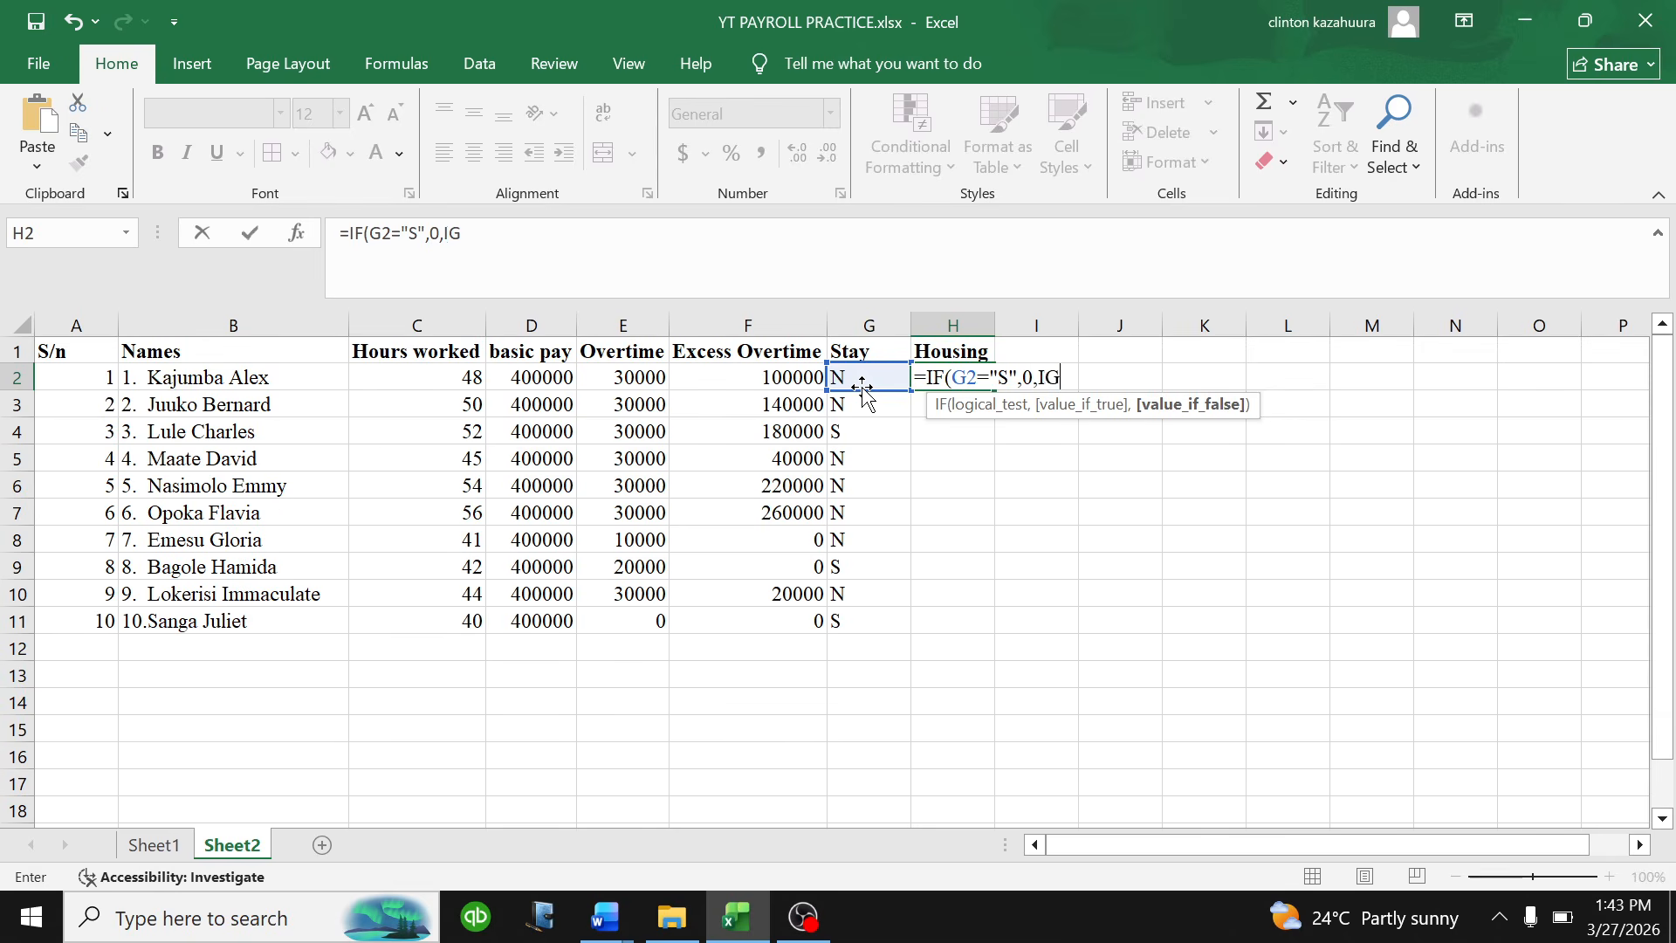
pyautogui.write('F')
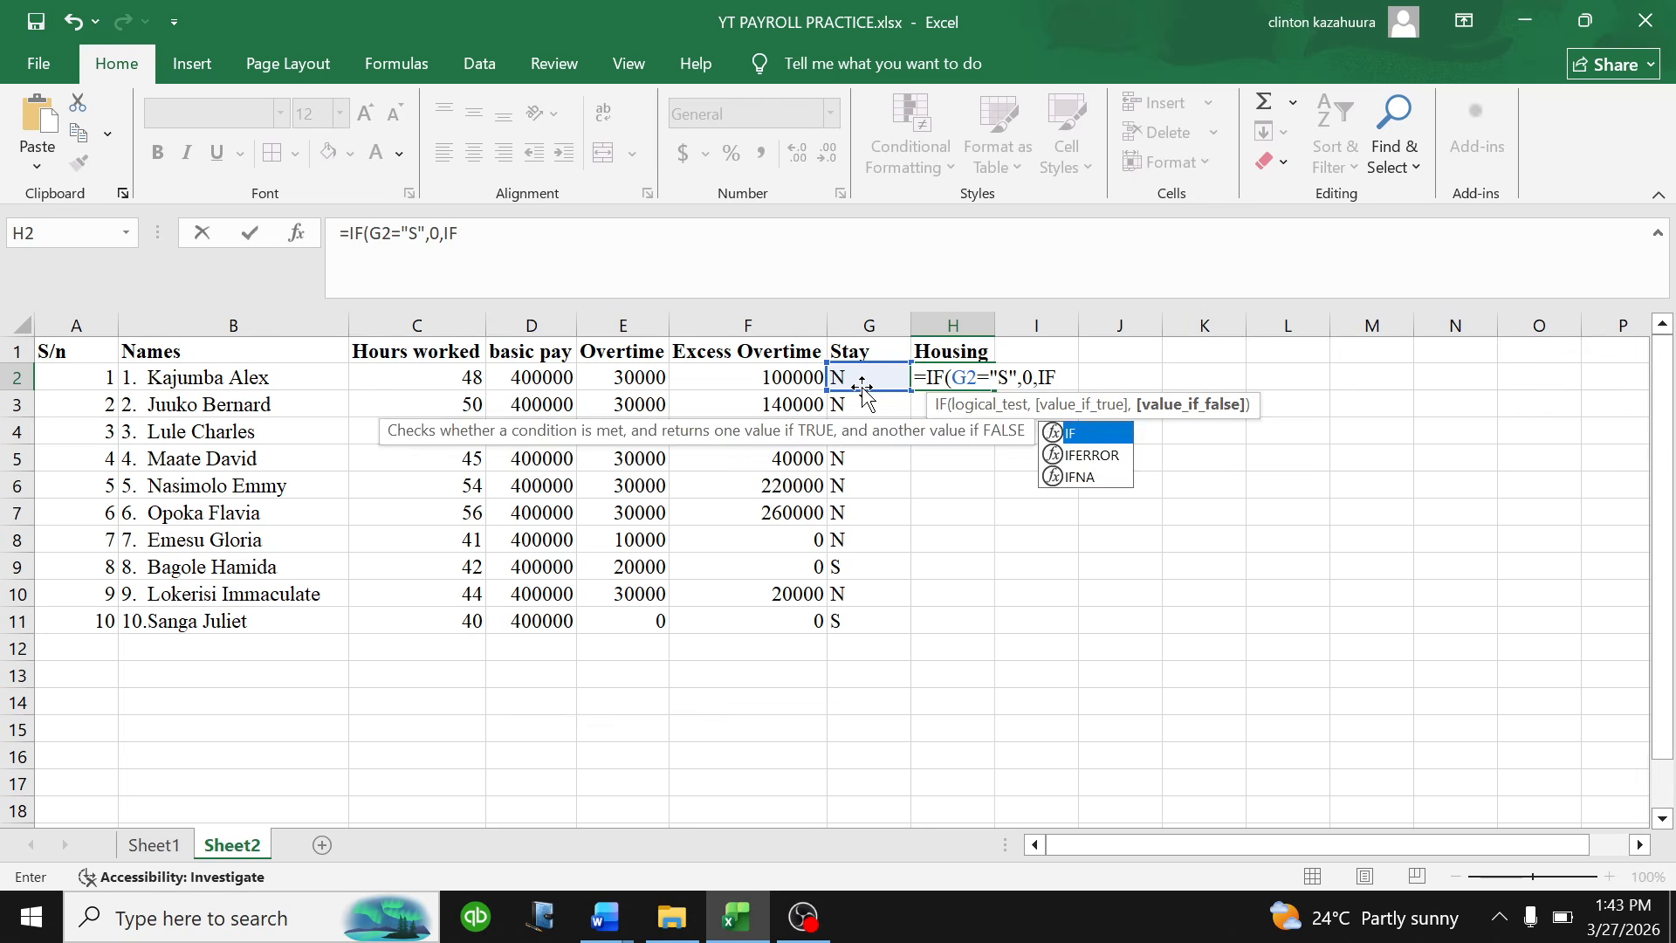
pyautogui.write('(')
pyautogui.click(873, 379)
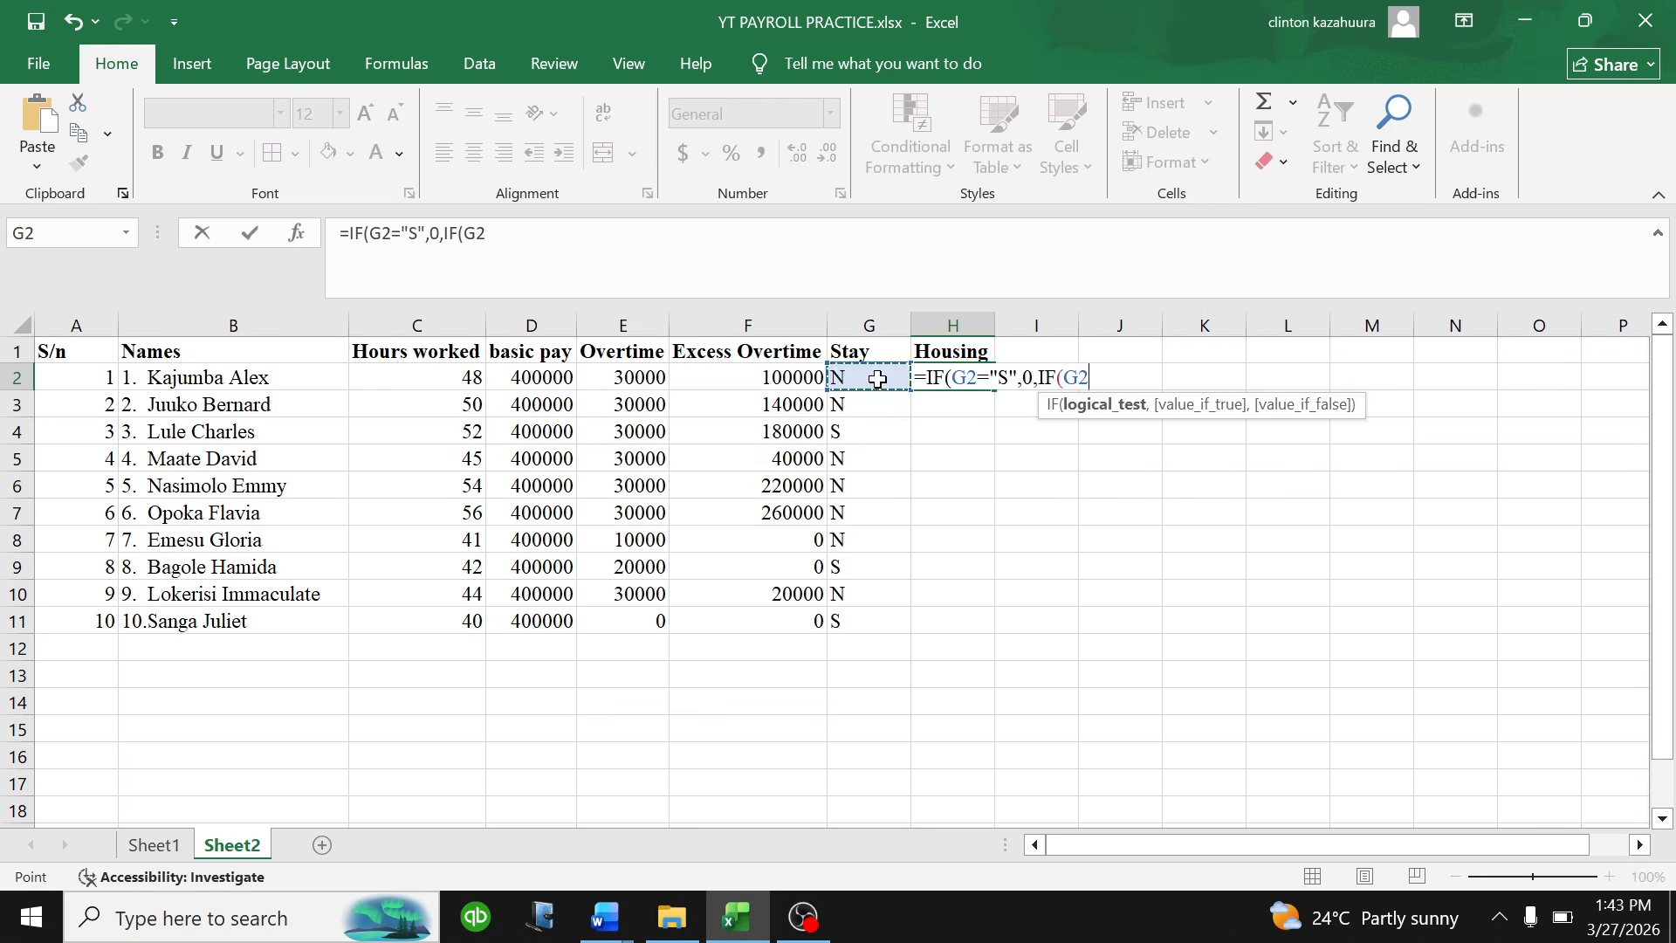
pyautogui.write('[')
pyautogui.press('BackSpace')
pyautogui.write('="N')
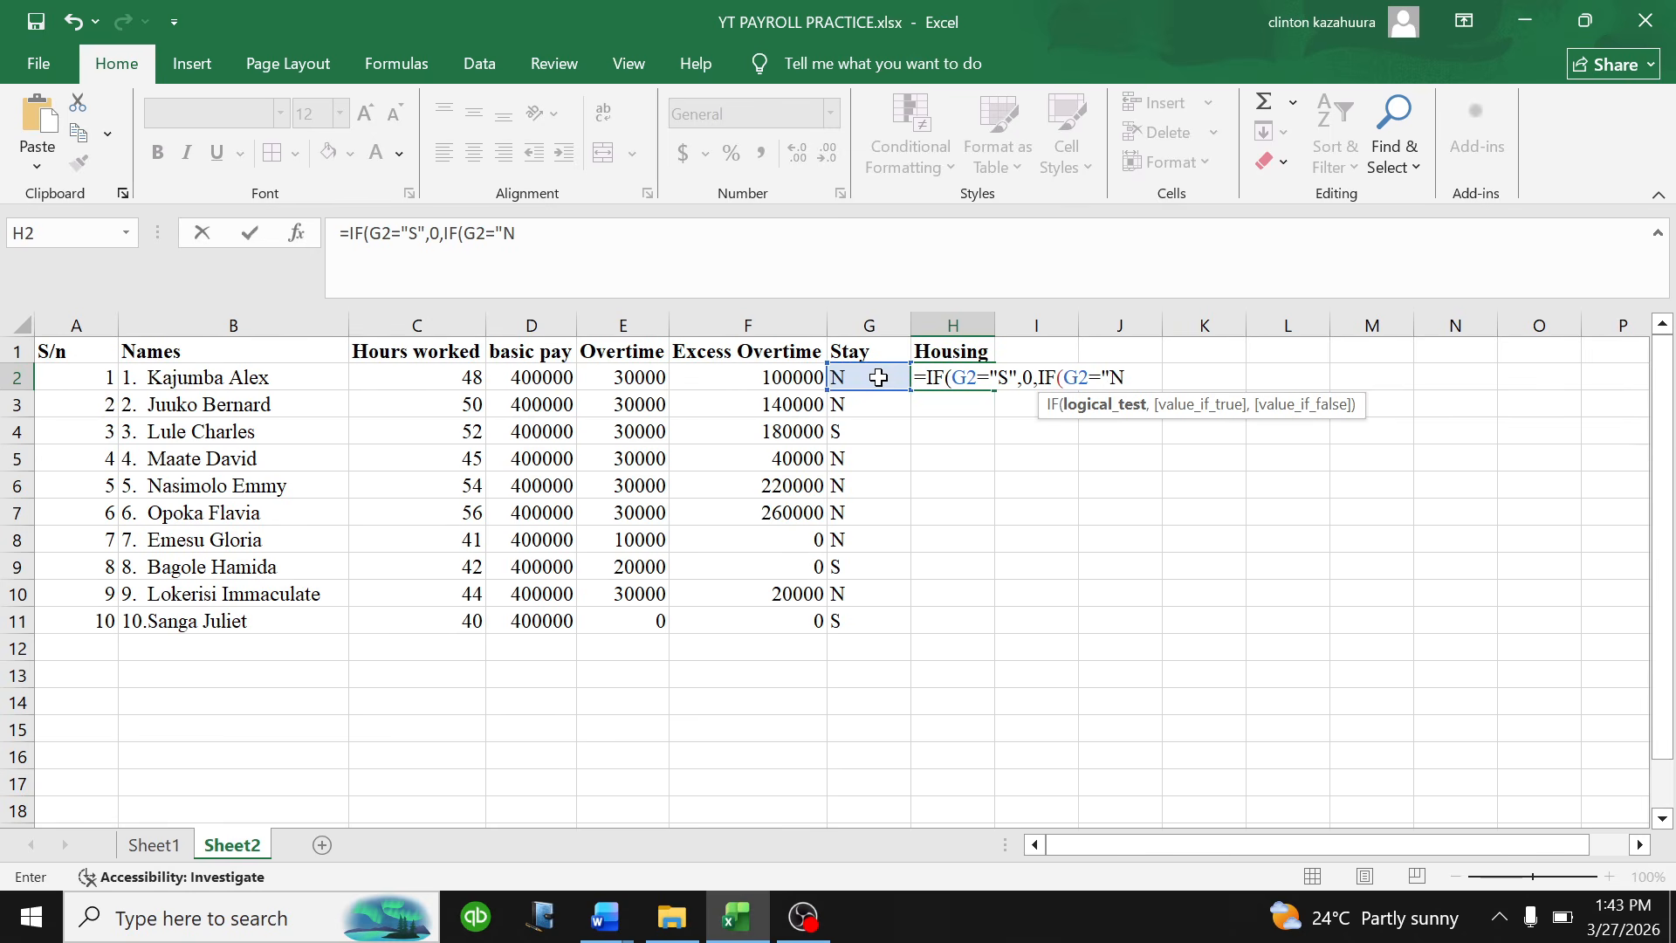
pyautogui.write('",')
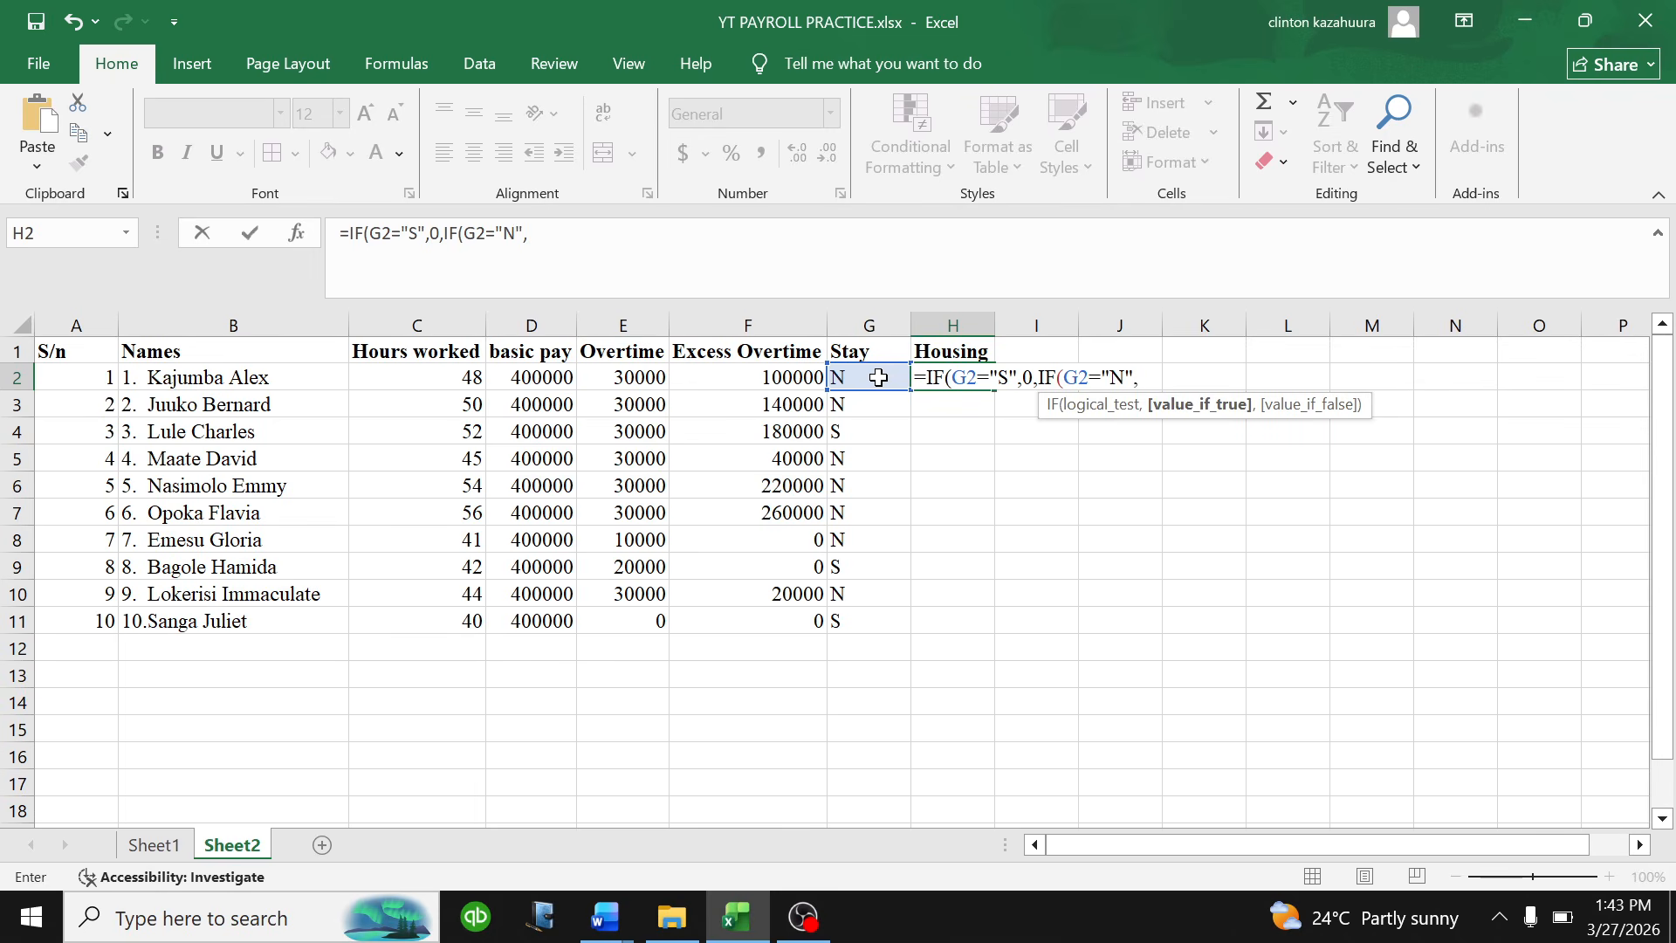
pyautogui.write('40%*')
pyautogui.click(552, 376)
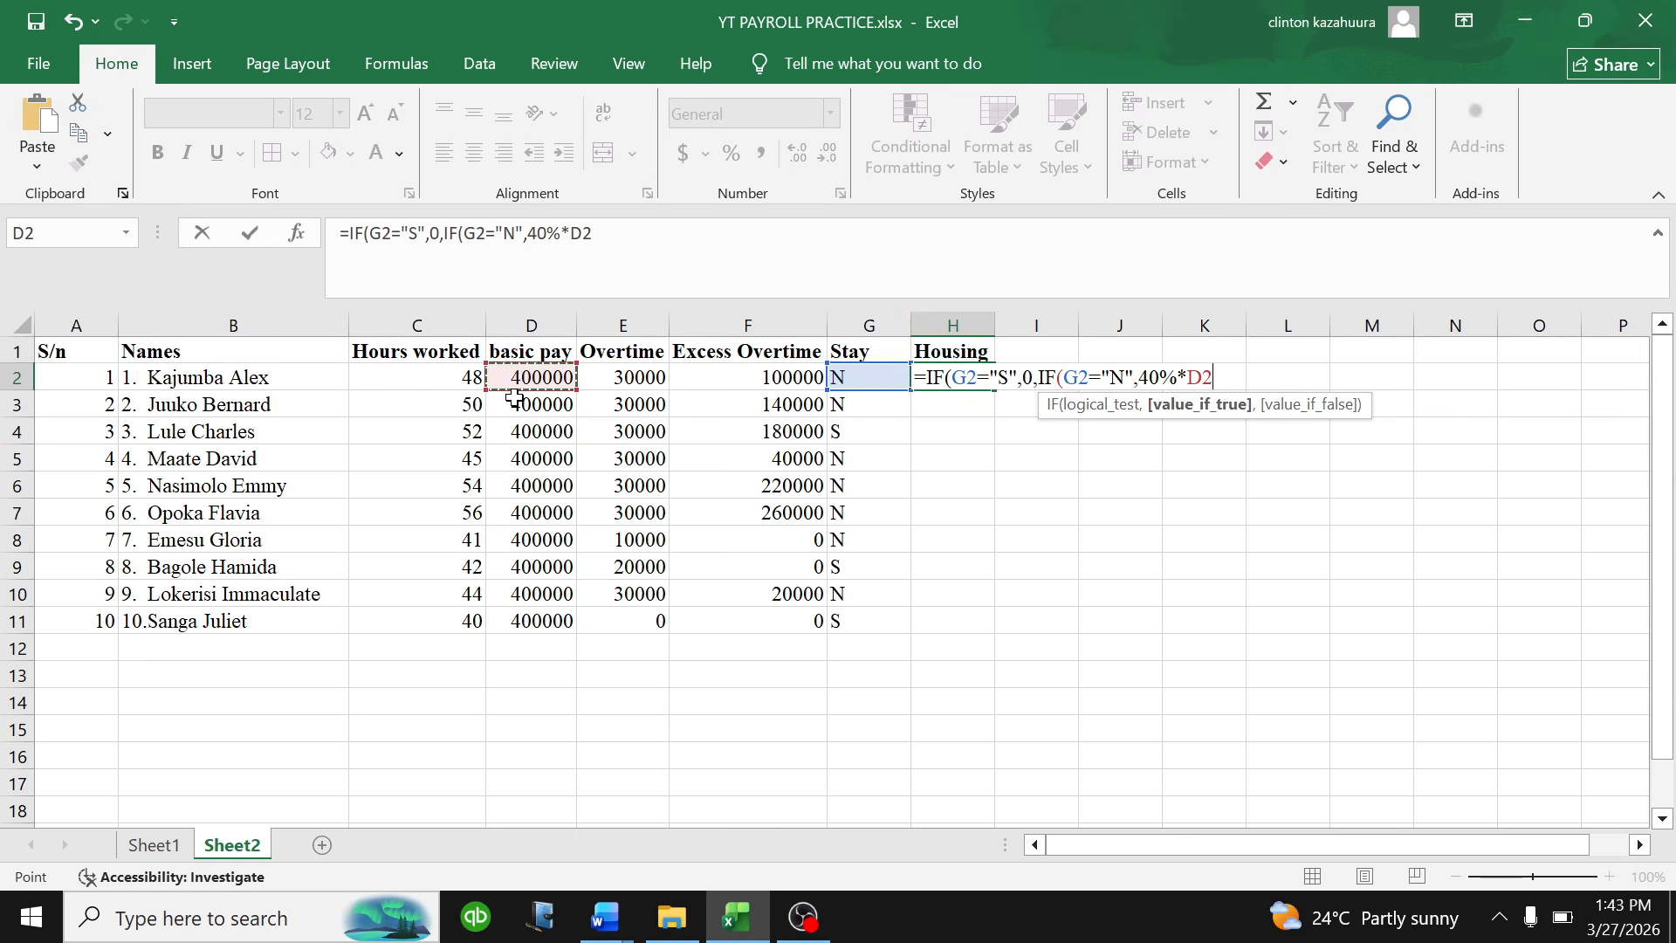
pyautogui.write(')')
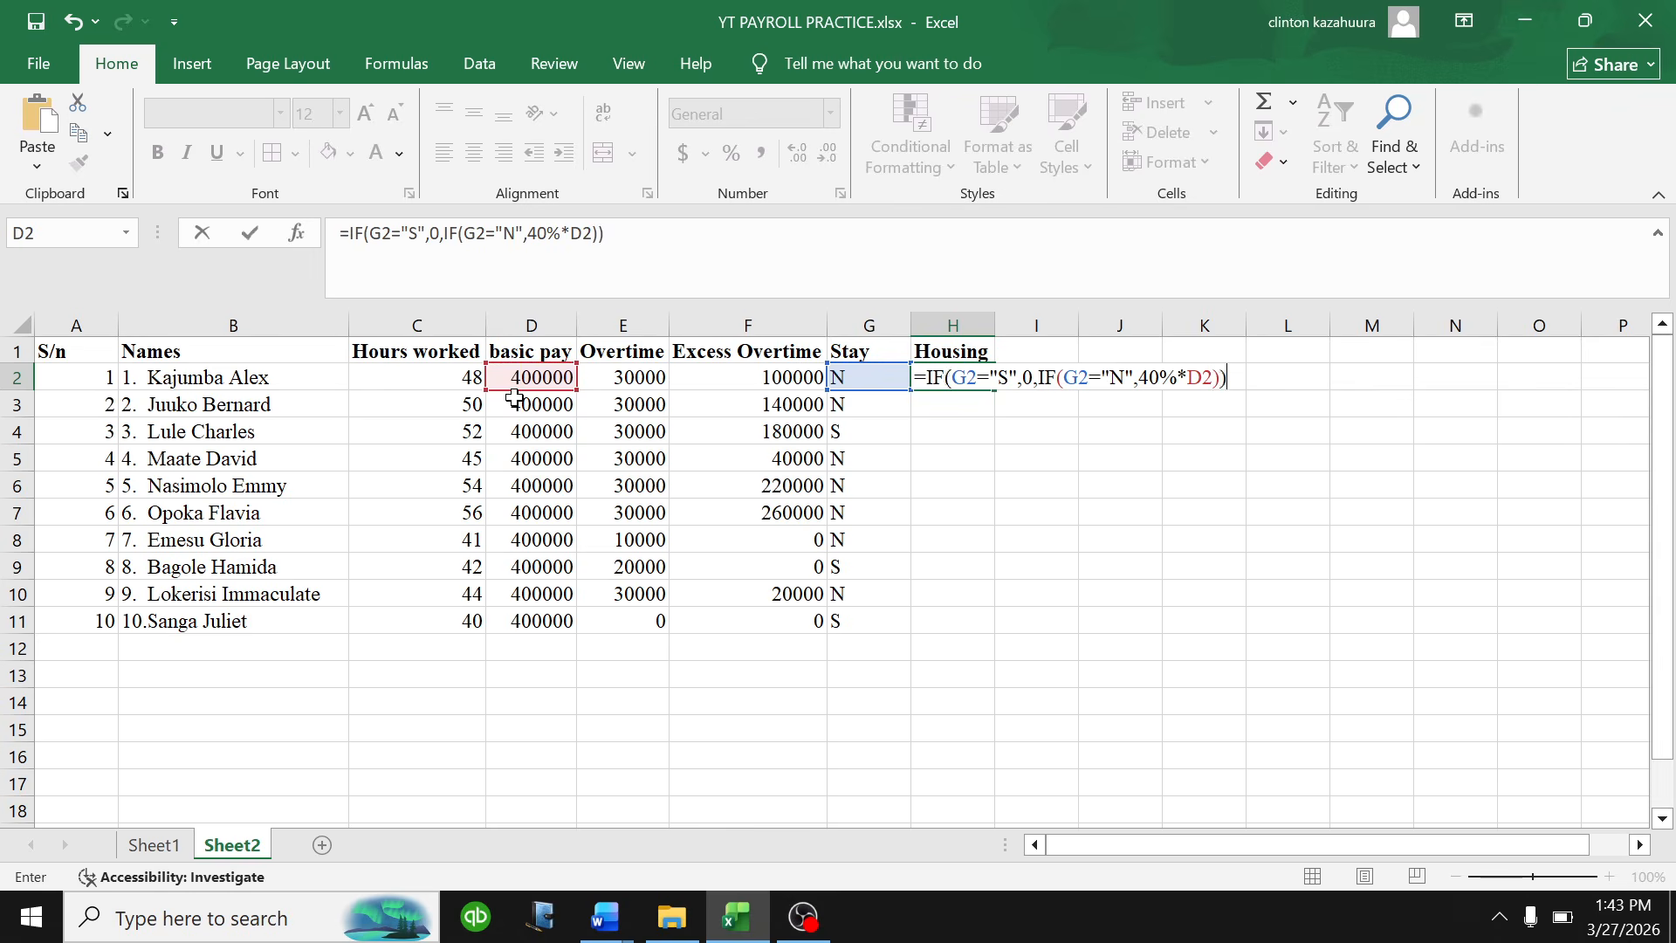
pyautogui.press('Return')
# - Fill the Housing formula from H2 down to H11 and check the copied cells against the Stay column
pyautogui.click(968, 383)
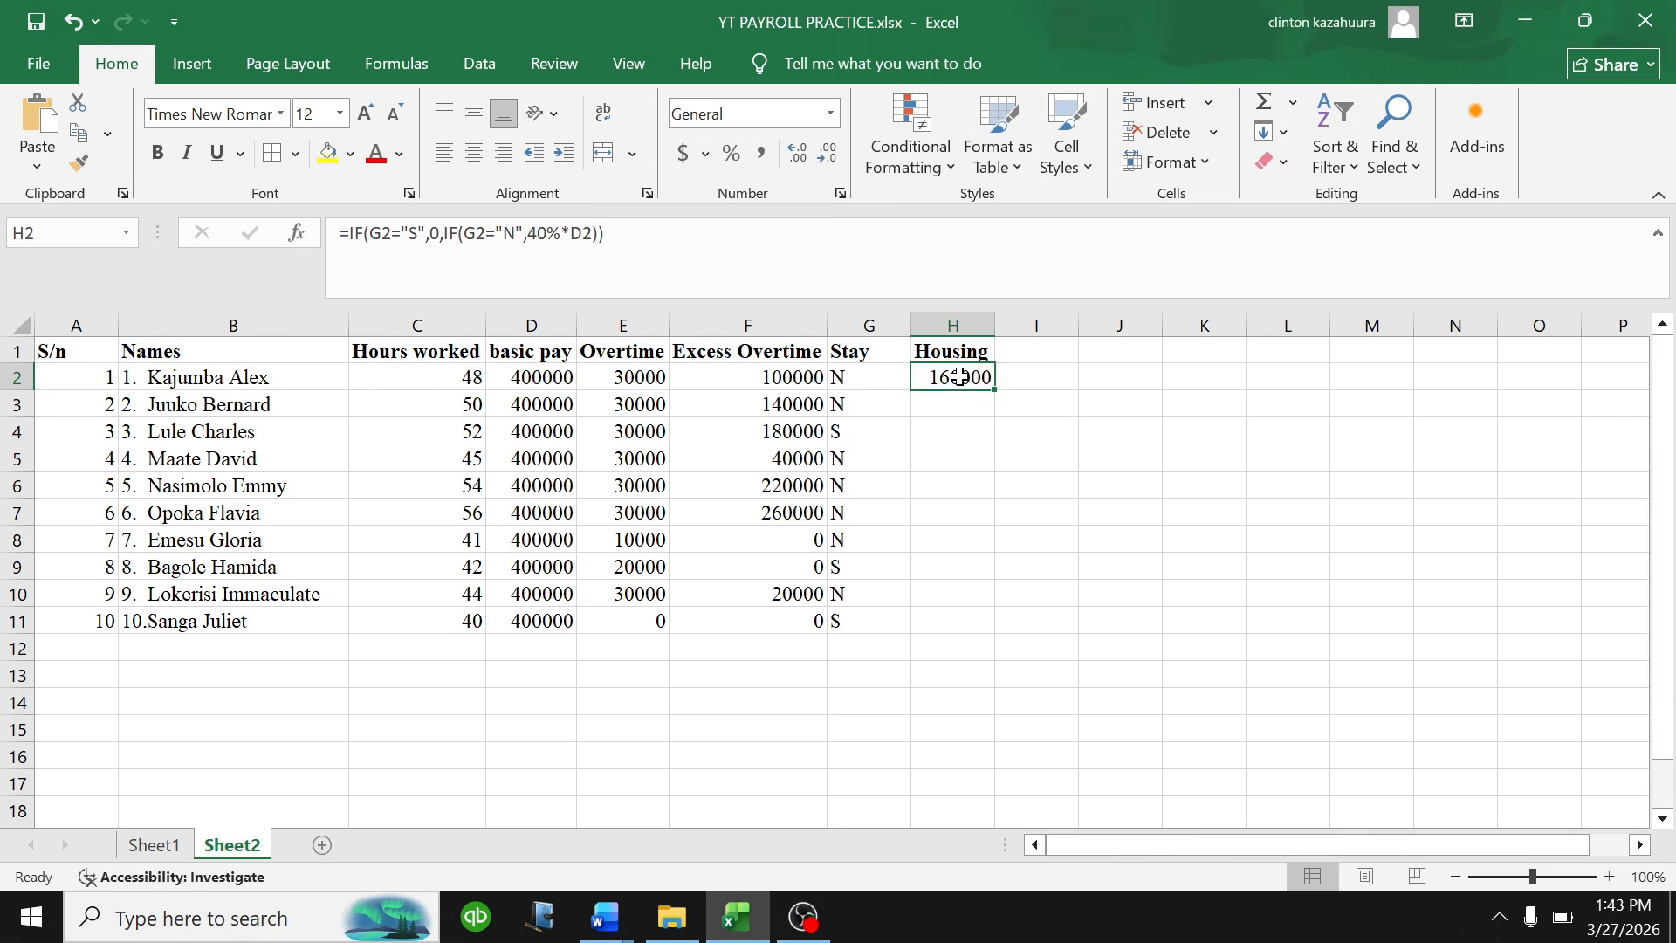
pyautogui.doubleClick(995, 390)
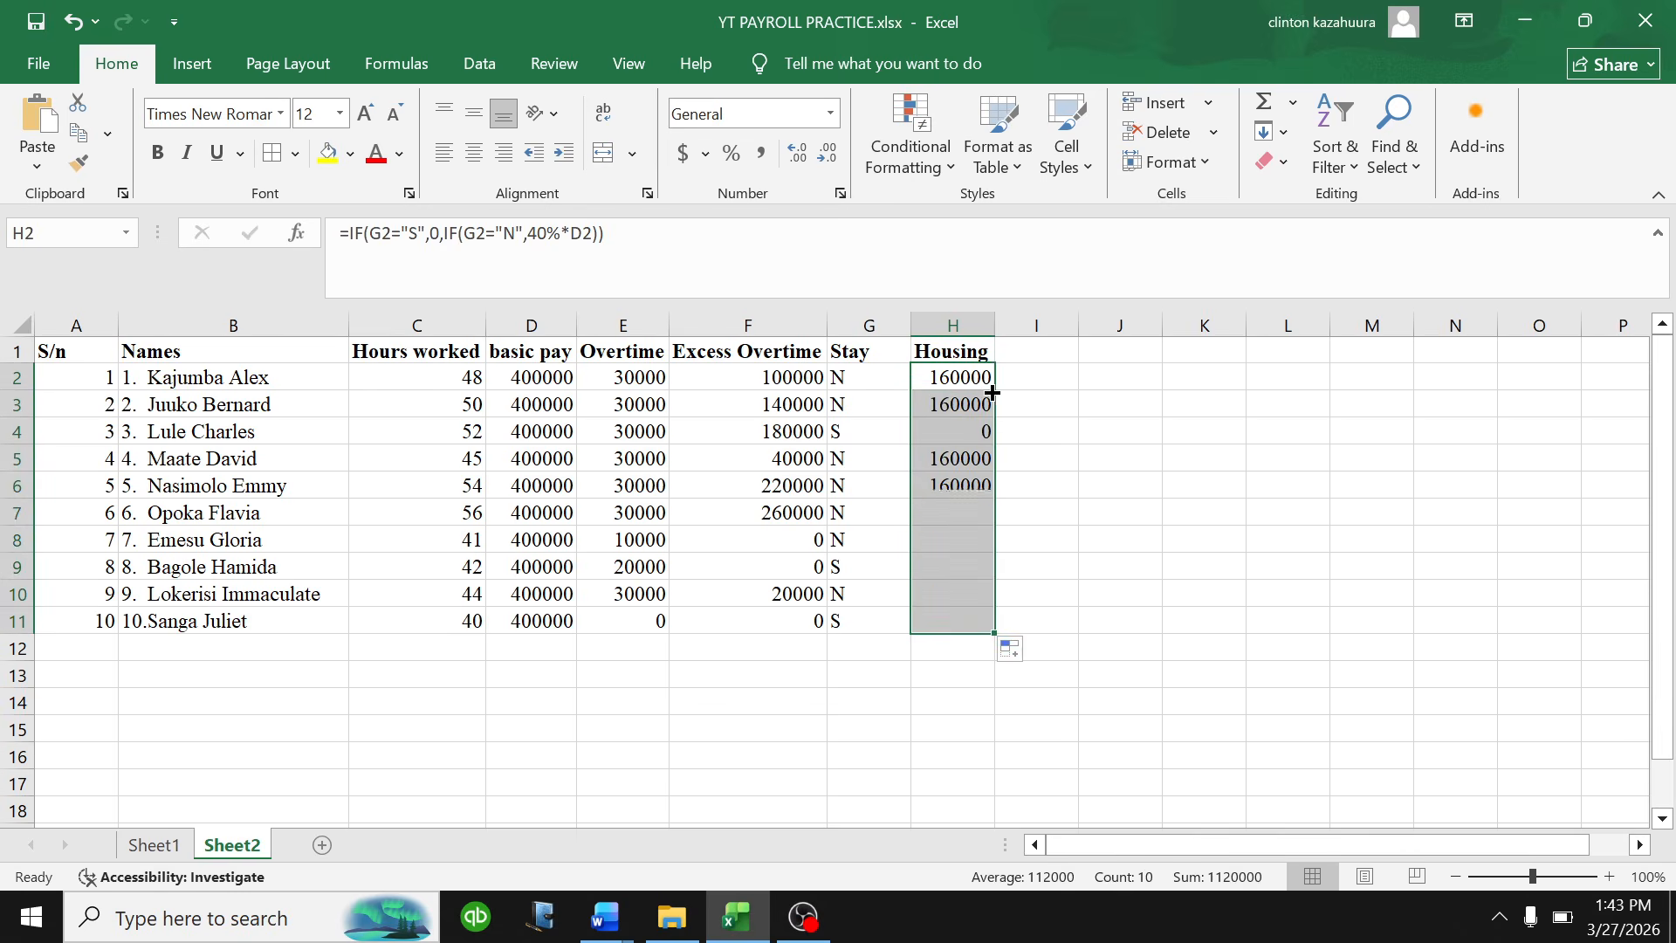
pyautogui.click(961, 596)
pyautogui.click(835, 602)
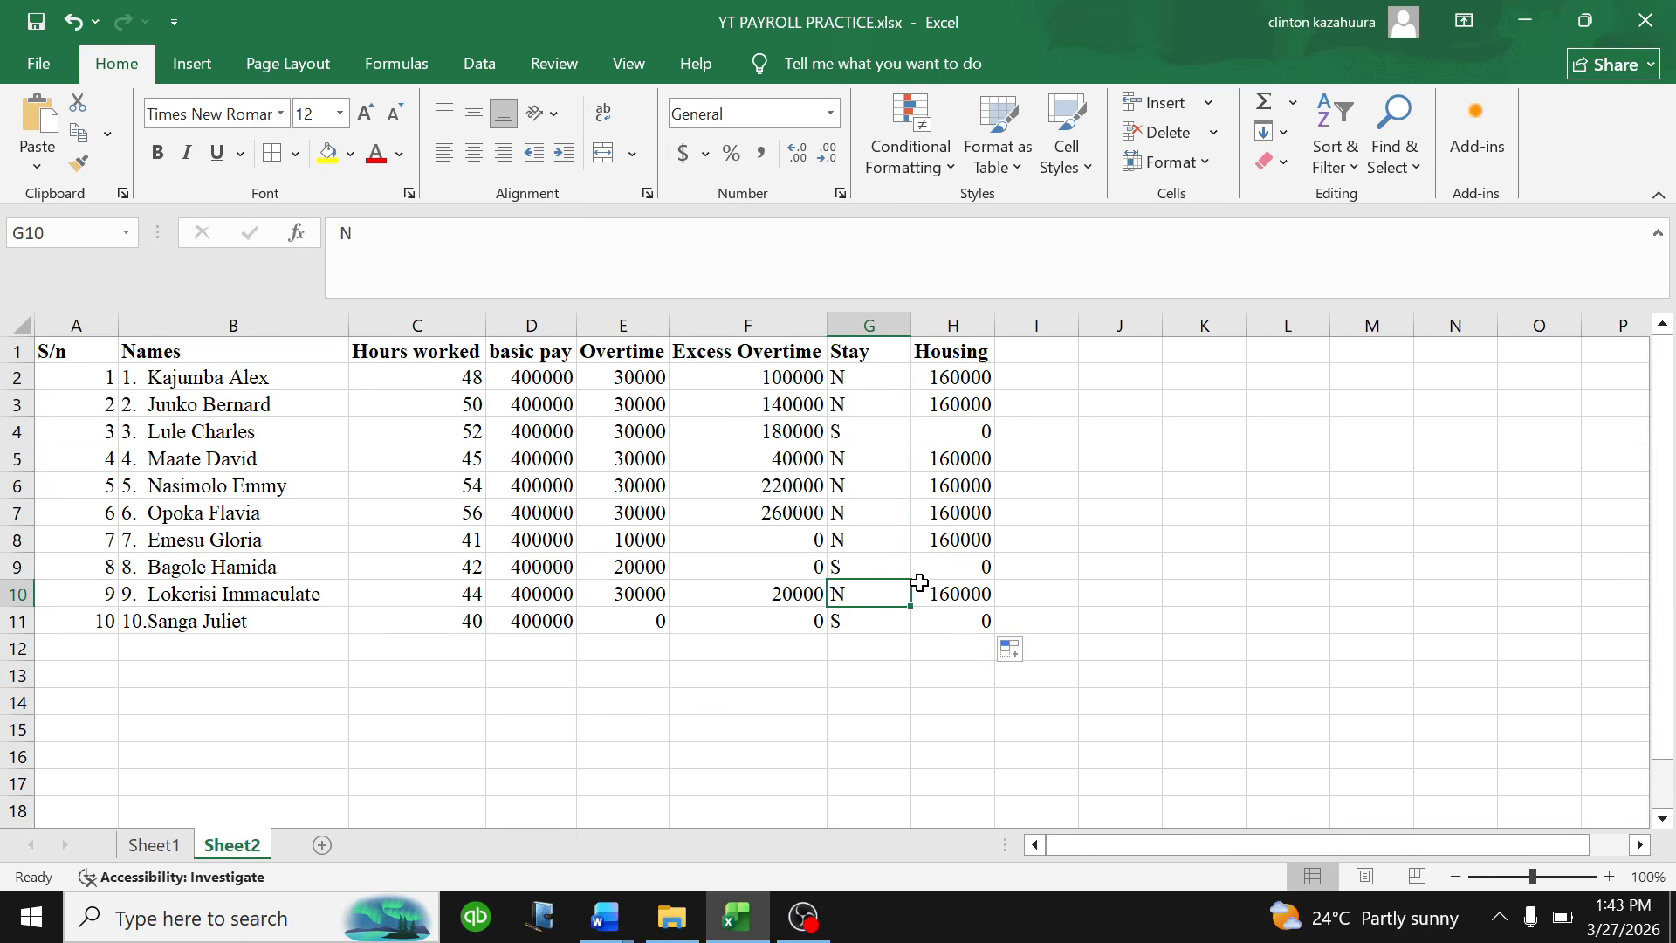
pyautogui.click(953, 376)
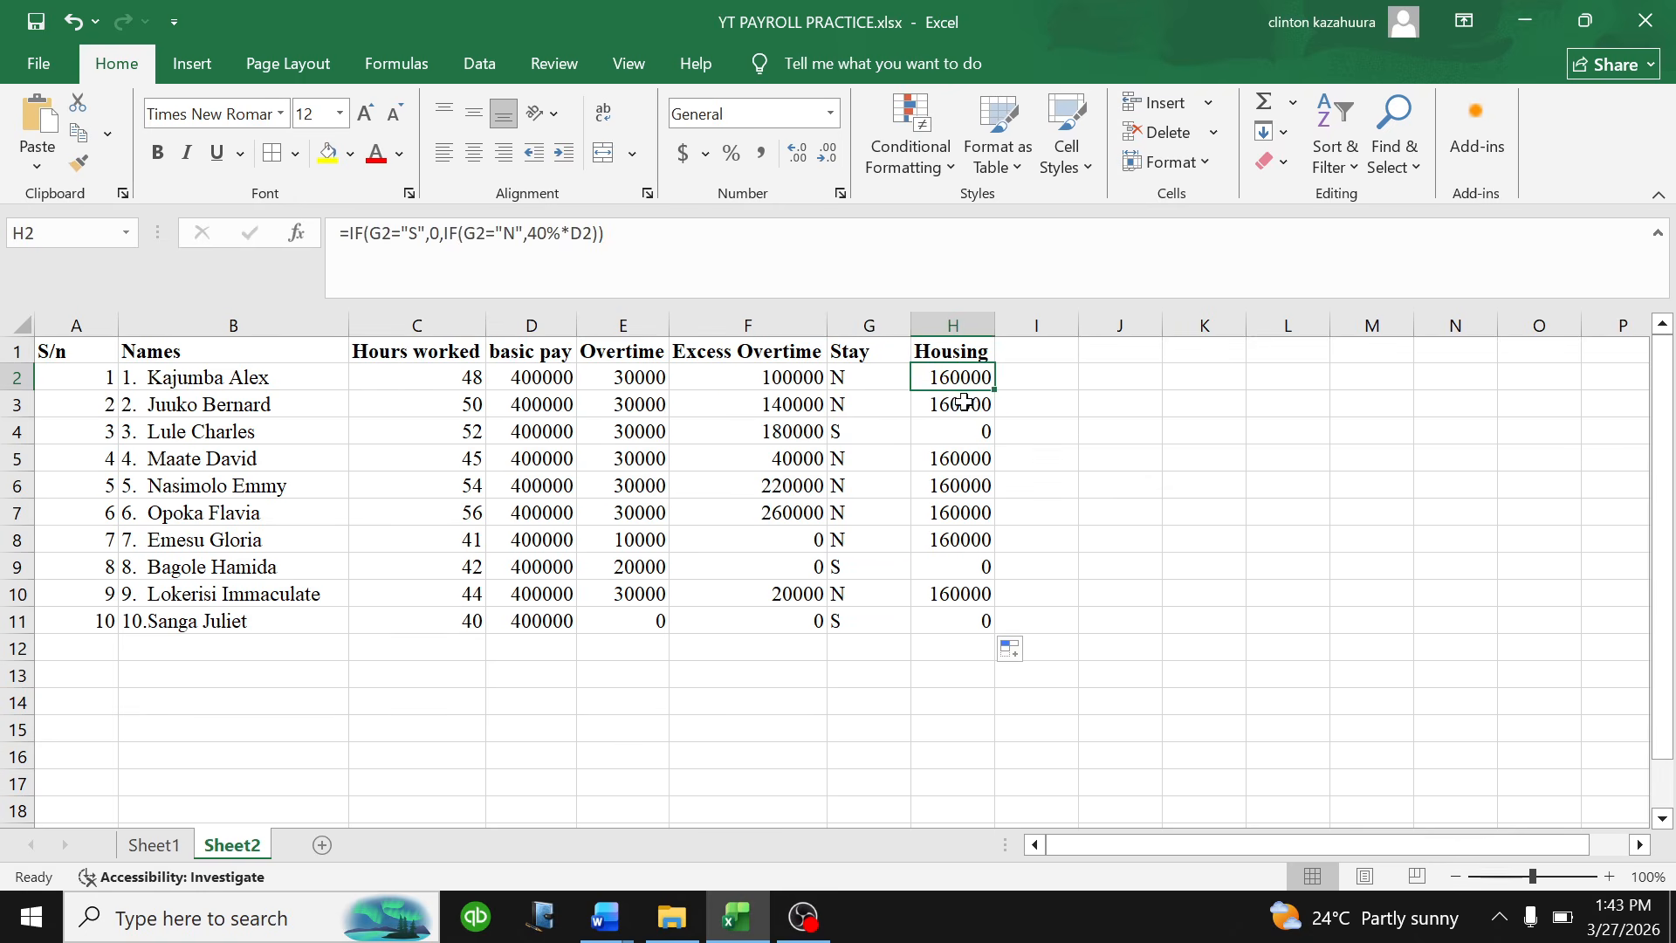
pyautogui.click(964, 401)
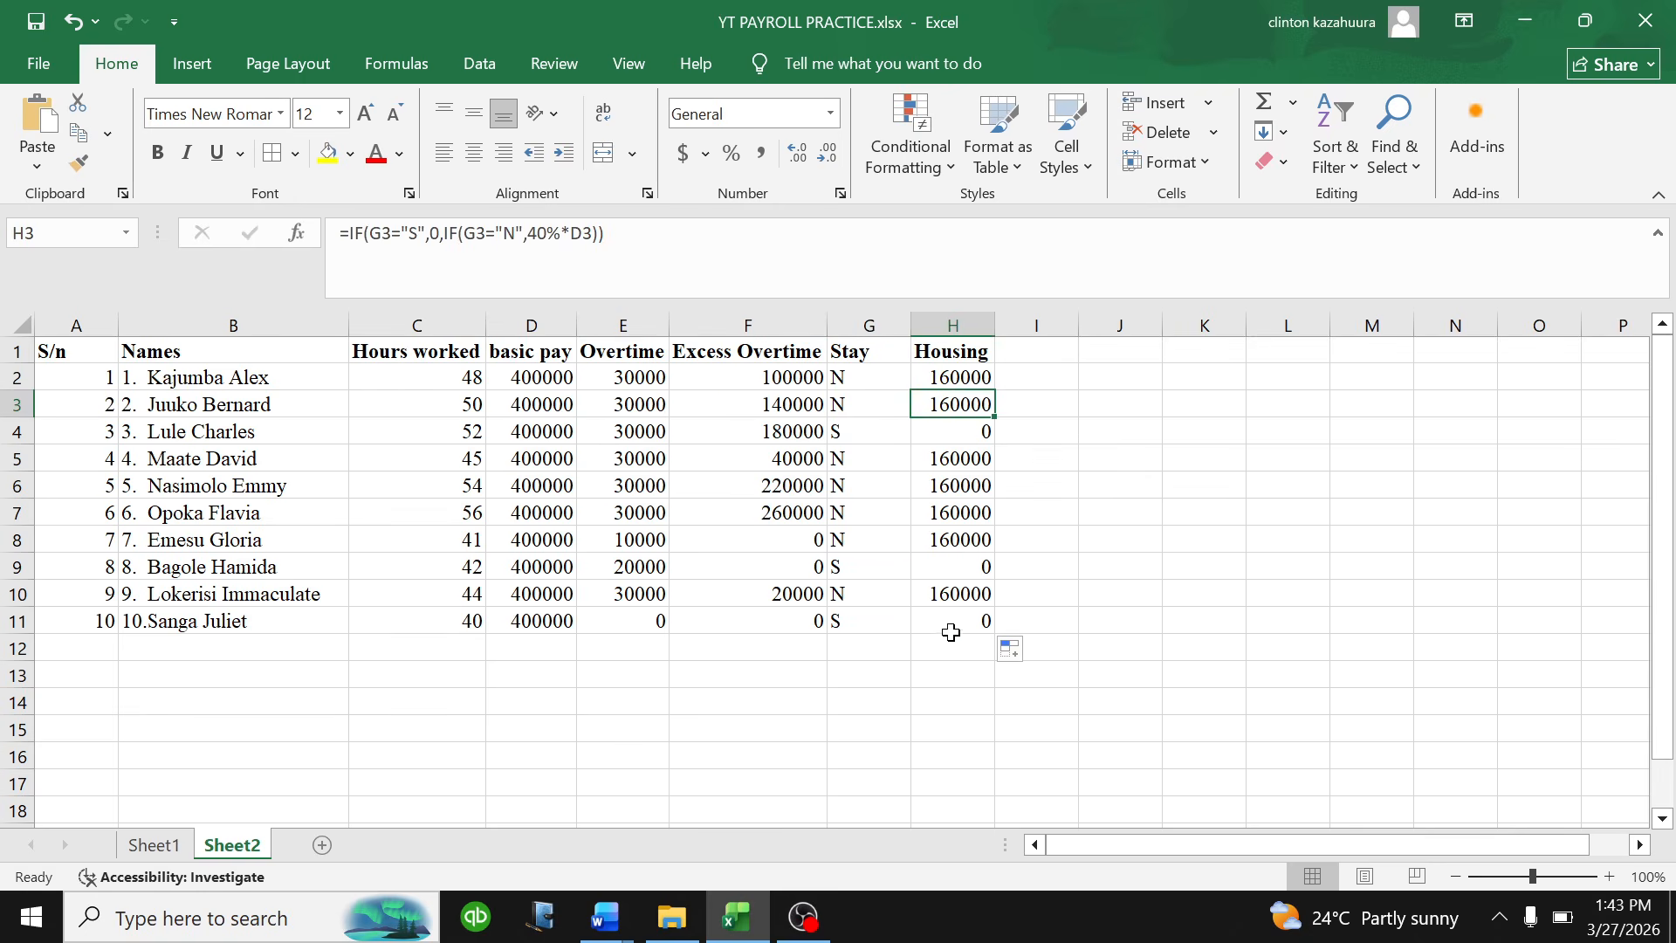
# - Check item (e) in the Word questions document, and add the heading "Top up allow" in Excel cell I1 with column I autofitted
pyautogui.moveTo(622, 918)
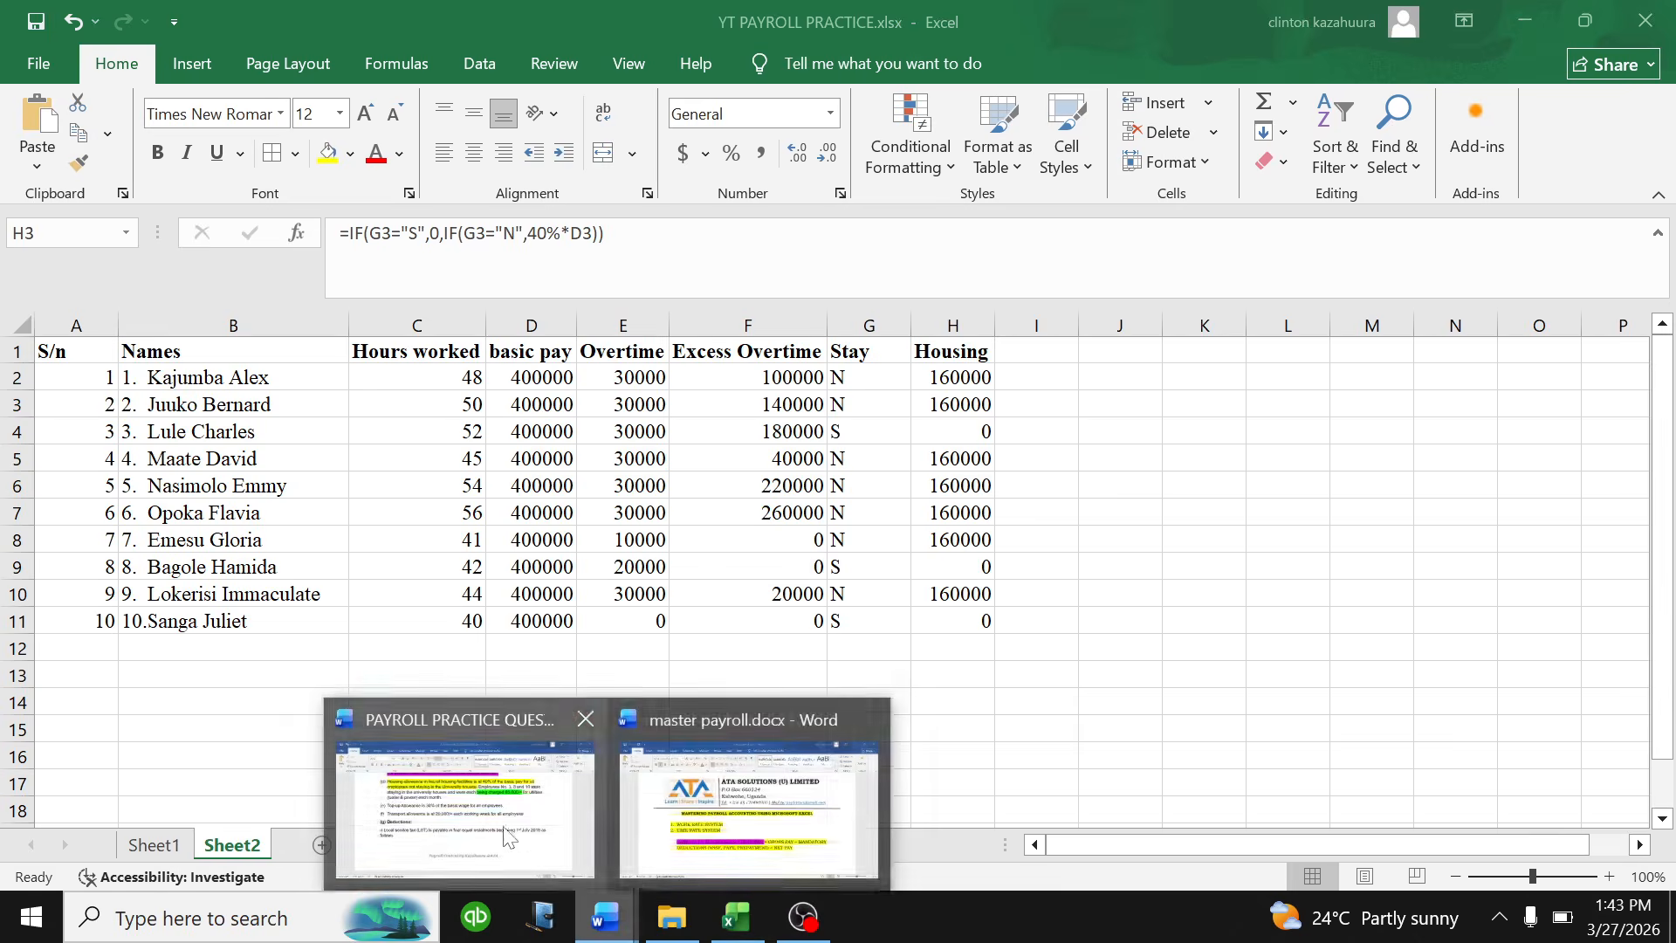
pyautogui.click(458, 825)
pyautogui.scroll(-2, 826, 533)
pyautogui.scroll(3, 826, 533)
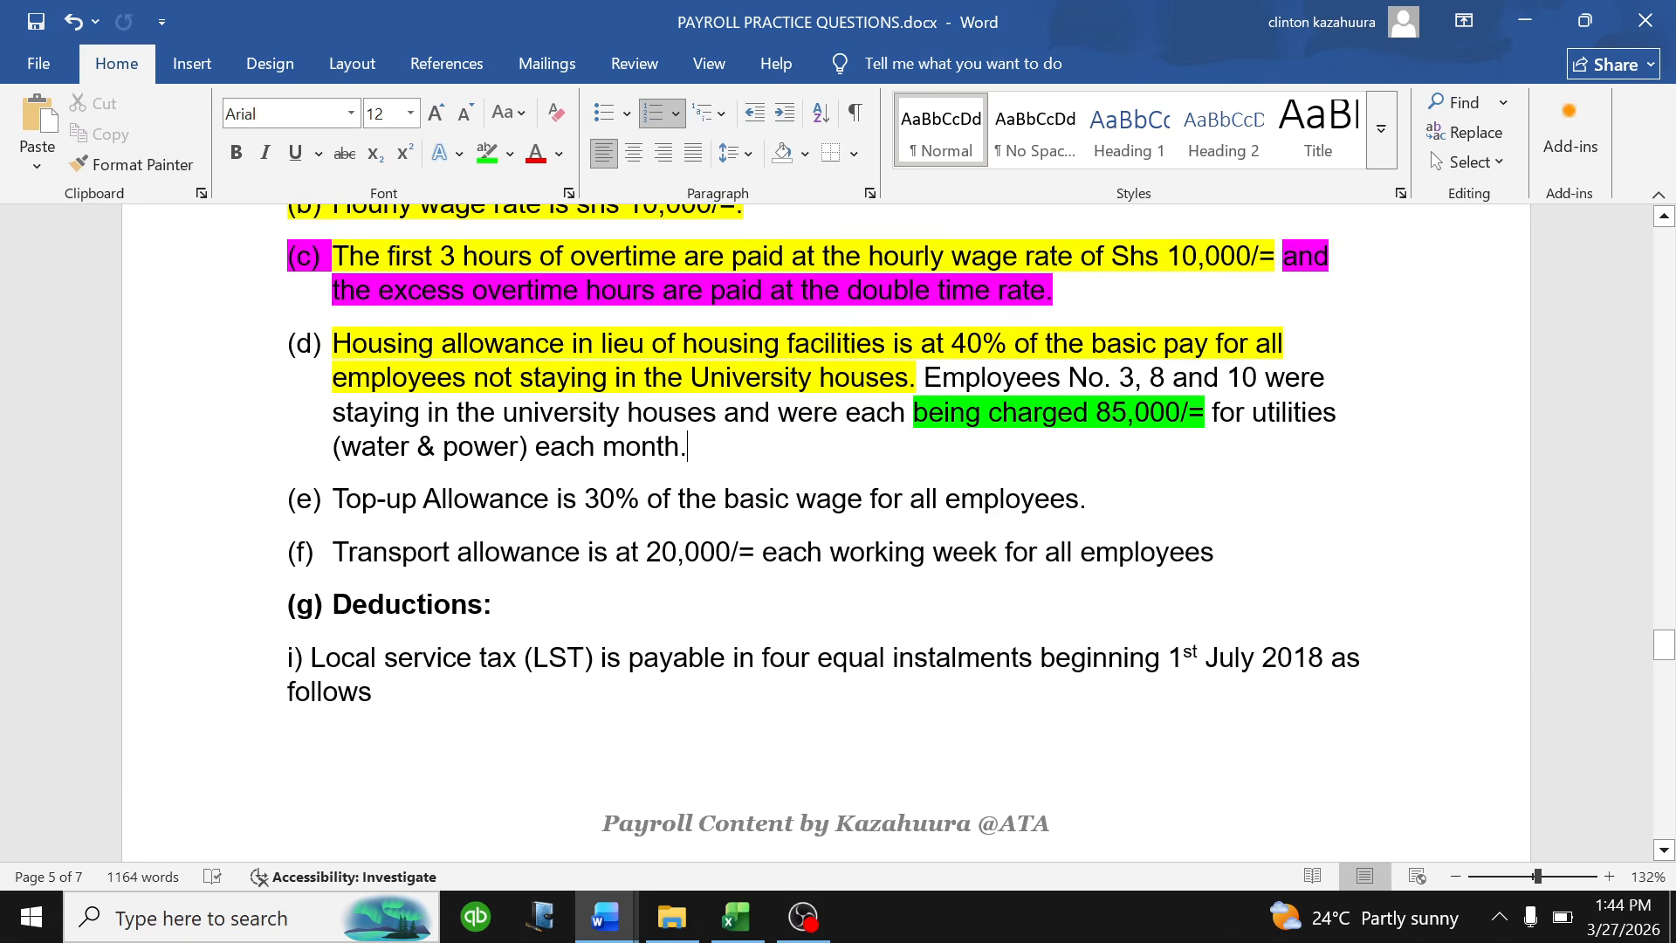
pyautogui.scroll(-3, 826, 489)
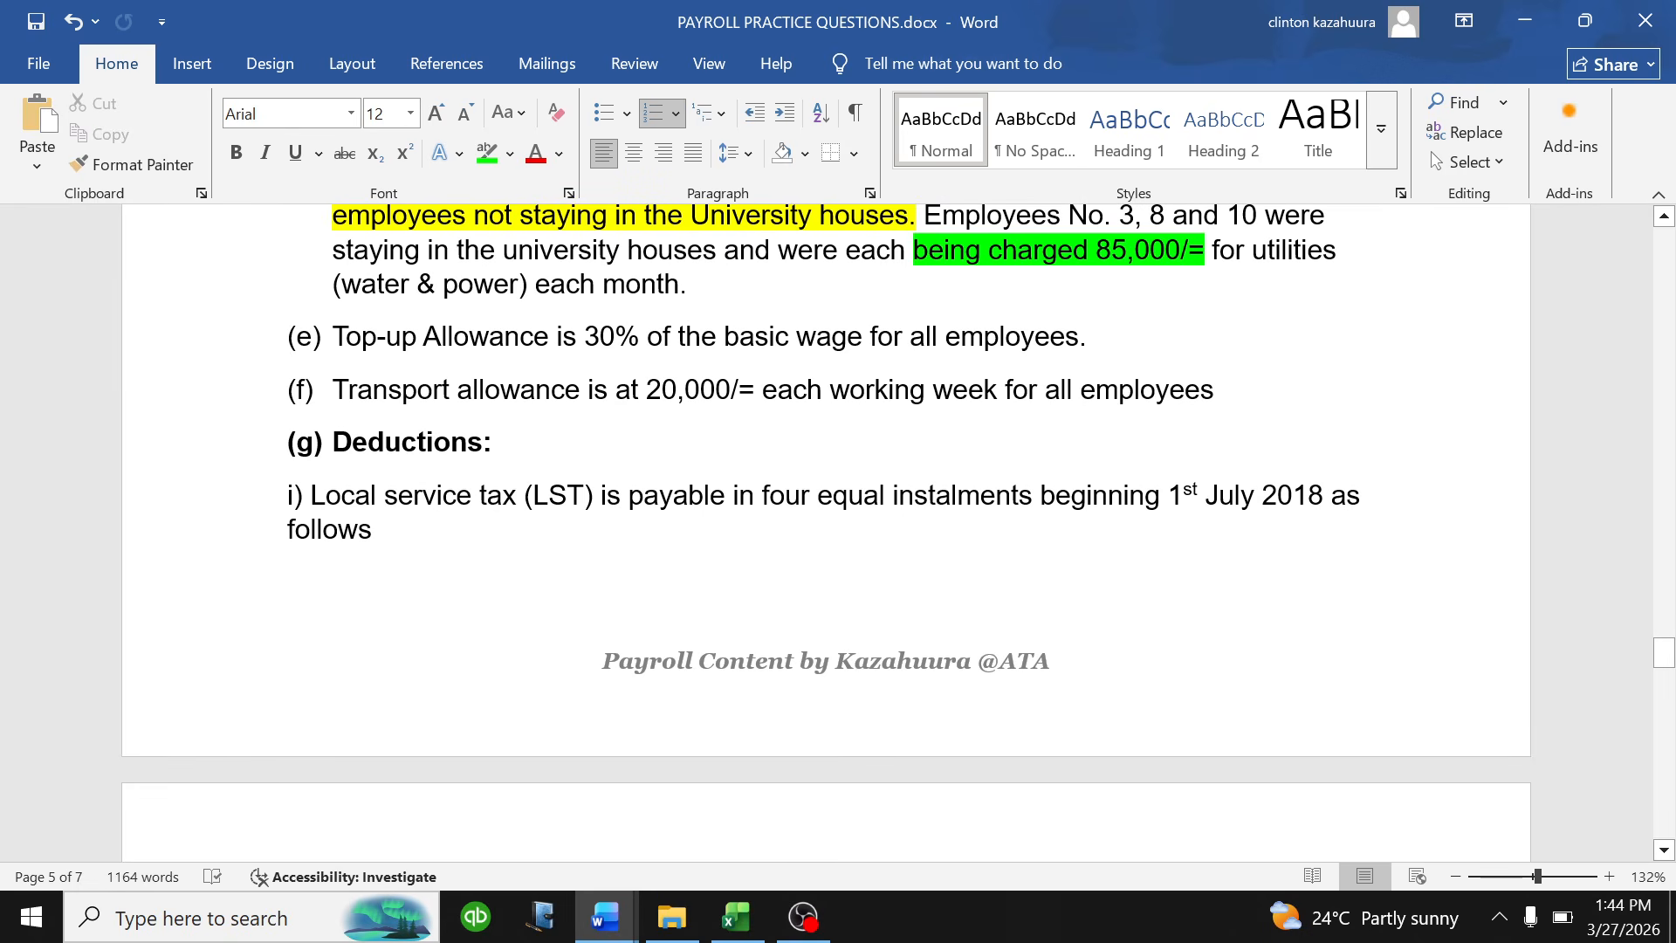
pyautogui.click(756, 911)
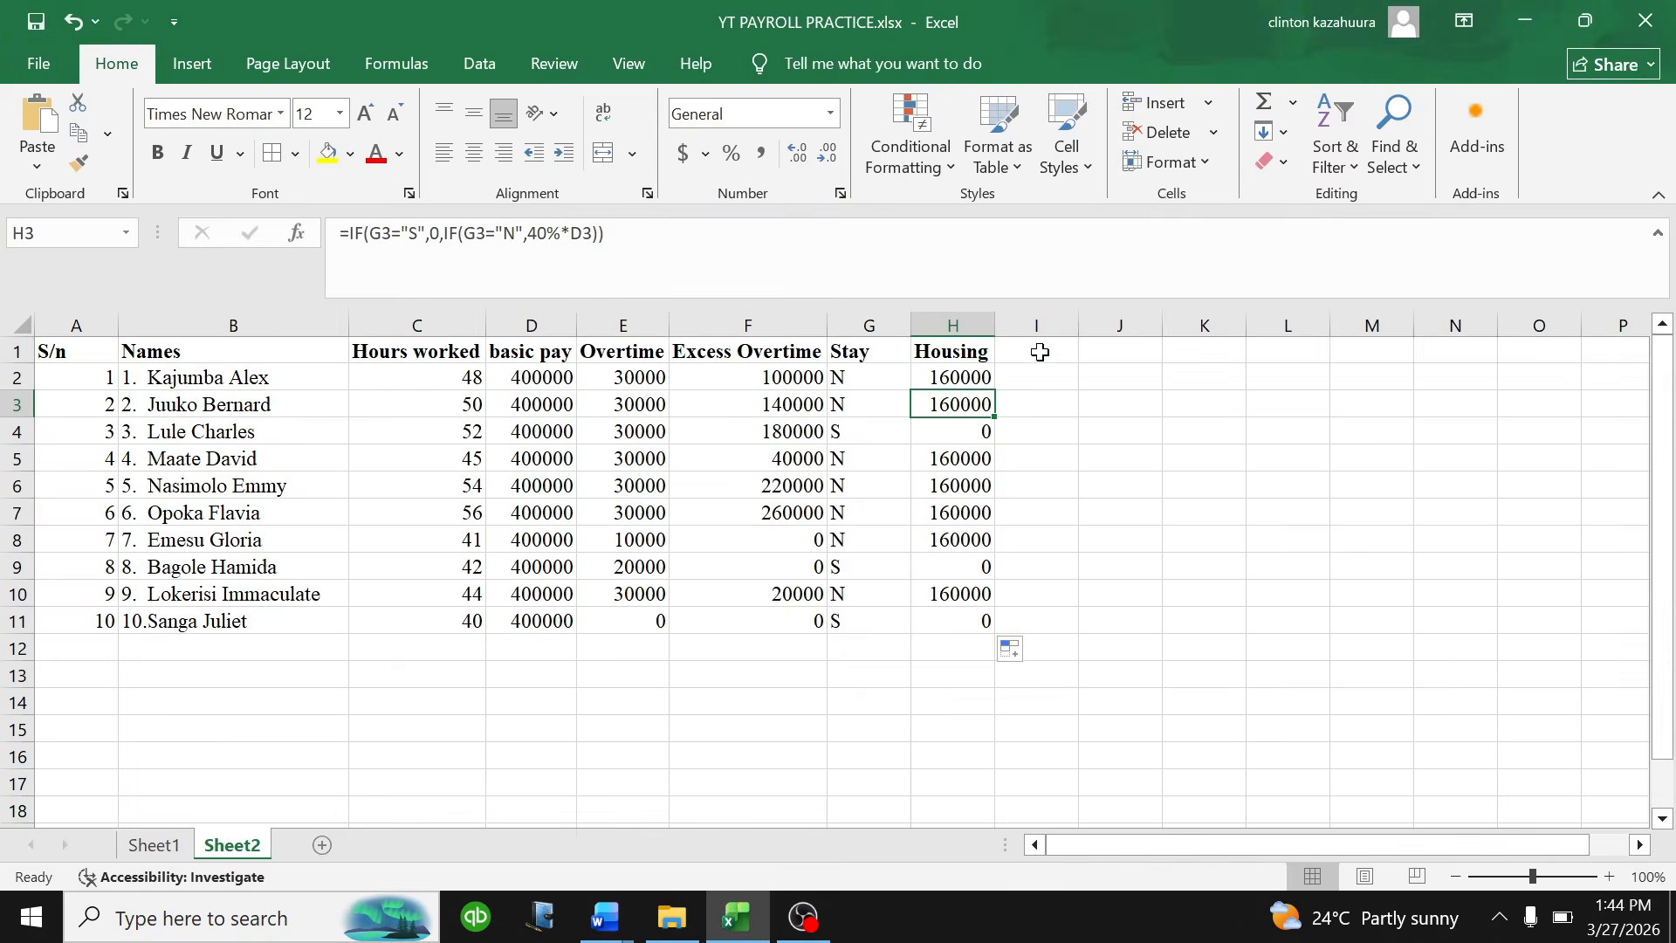
pyautogui.click(1043, 357)
pyautogui.write('tOP')
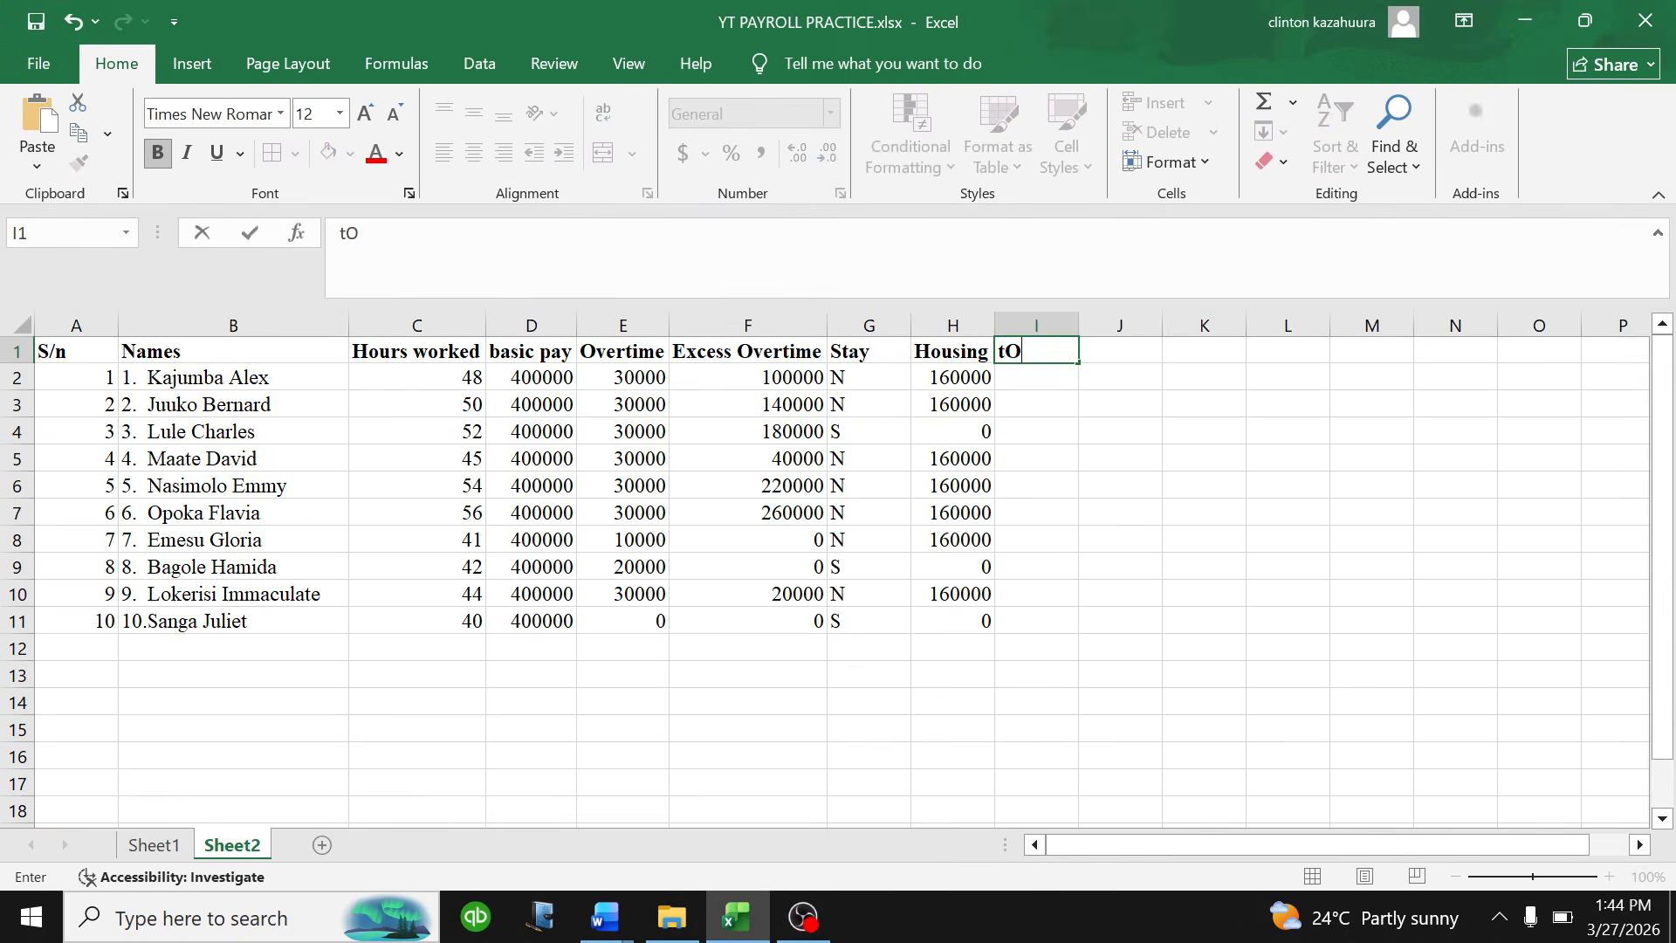
pyautogui.press('BackSpace')
pyautogui.press('BackSpace')
pyautogui.press('BackSpace')
pyautogui.write('Top up')
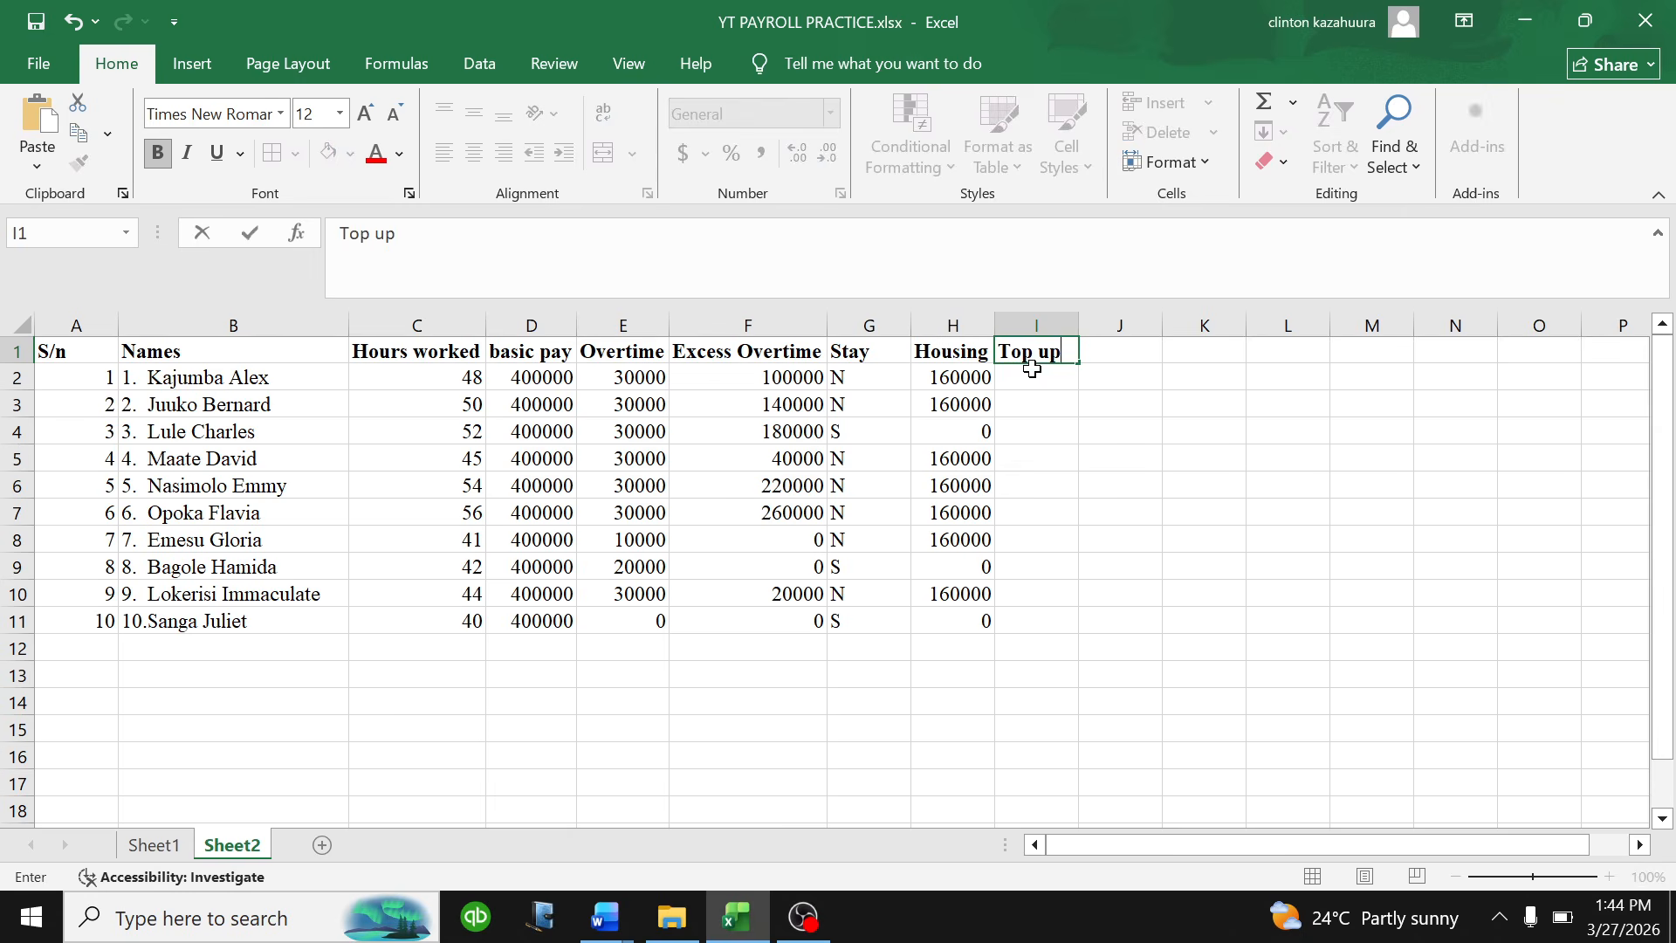
pyautogui.write(' allow')
pyautogui.press('Return')
pyautogui.doubleClick(1079, 326)
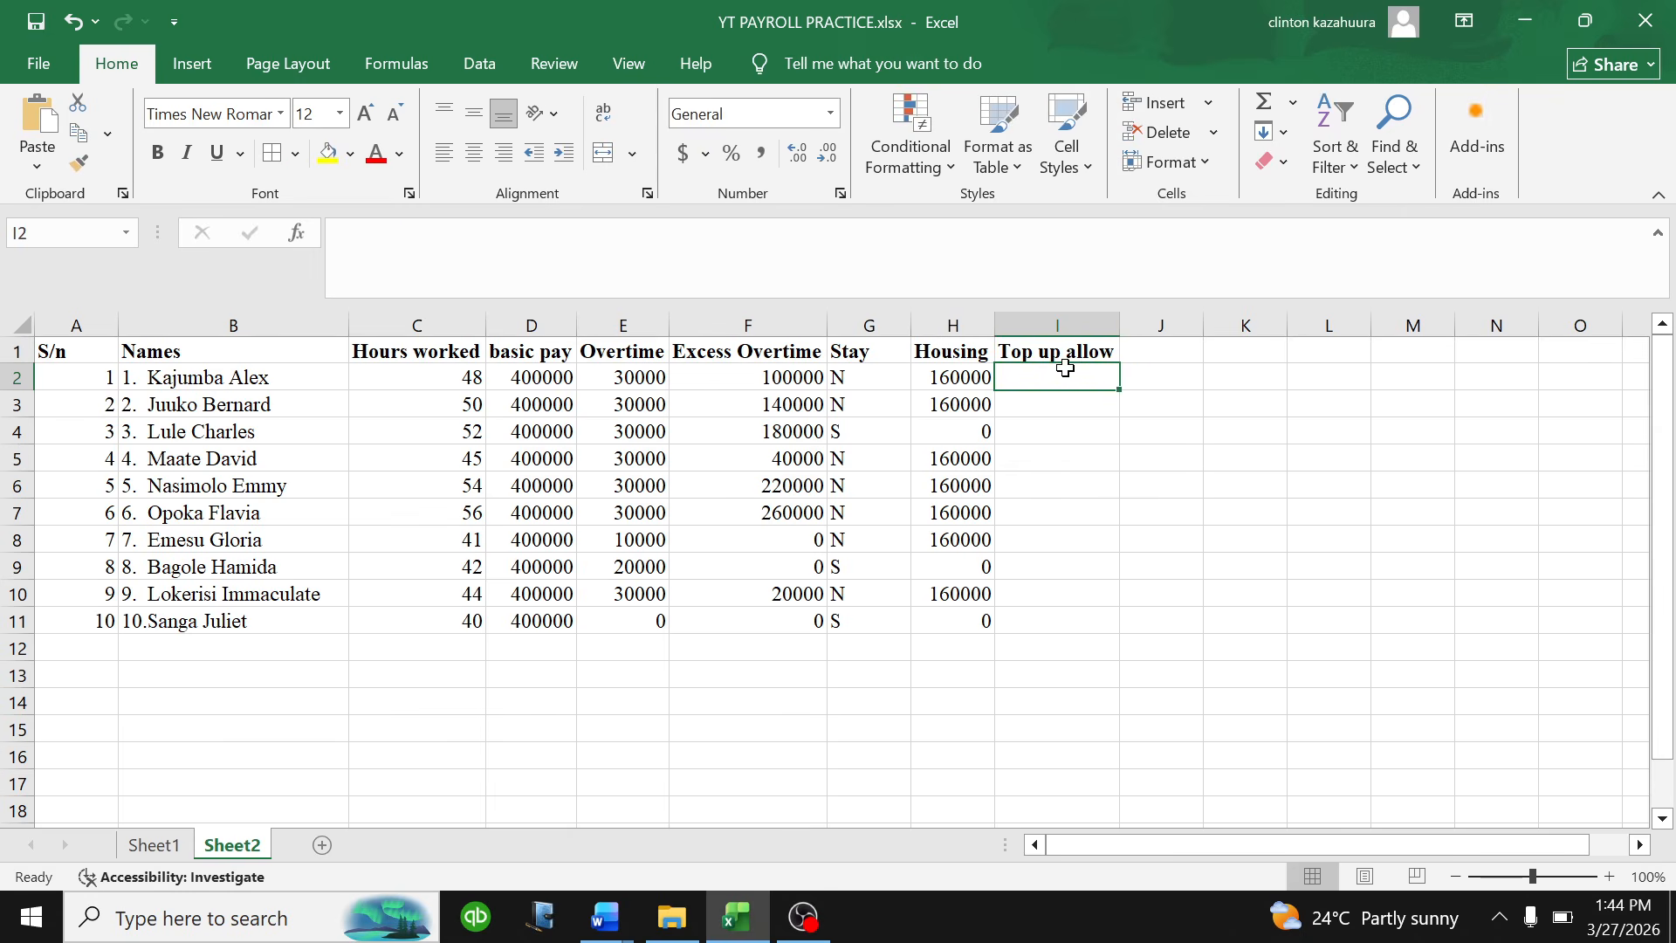
# - Check the top-up allowance rate in the Word questions document and enter 30% in Excel cell I13
pyautogui.click(1047, 656)
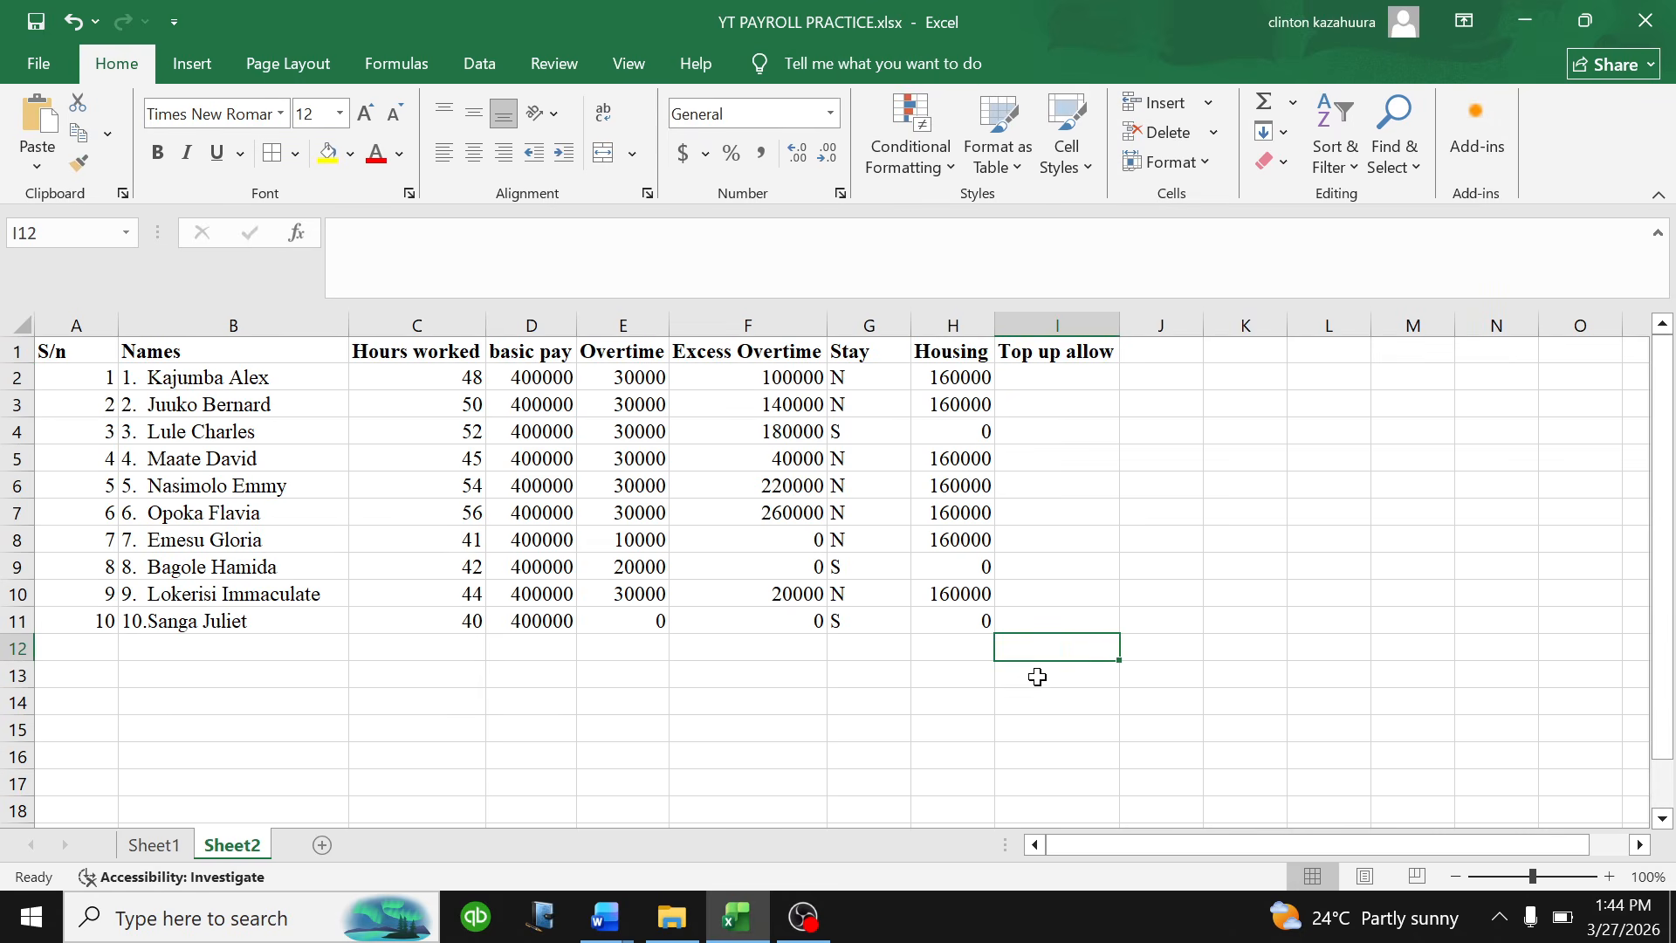
pyautogui.click(1037, 677)
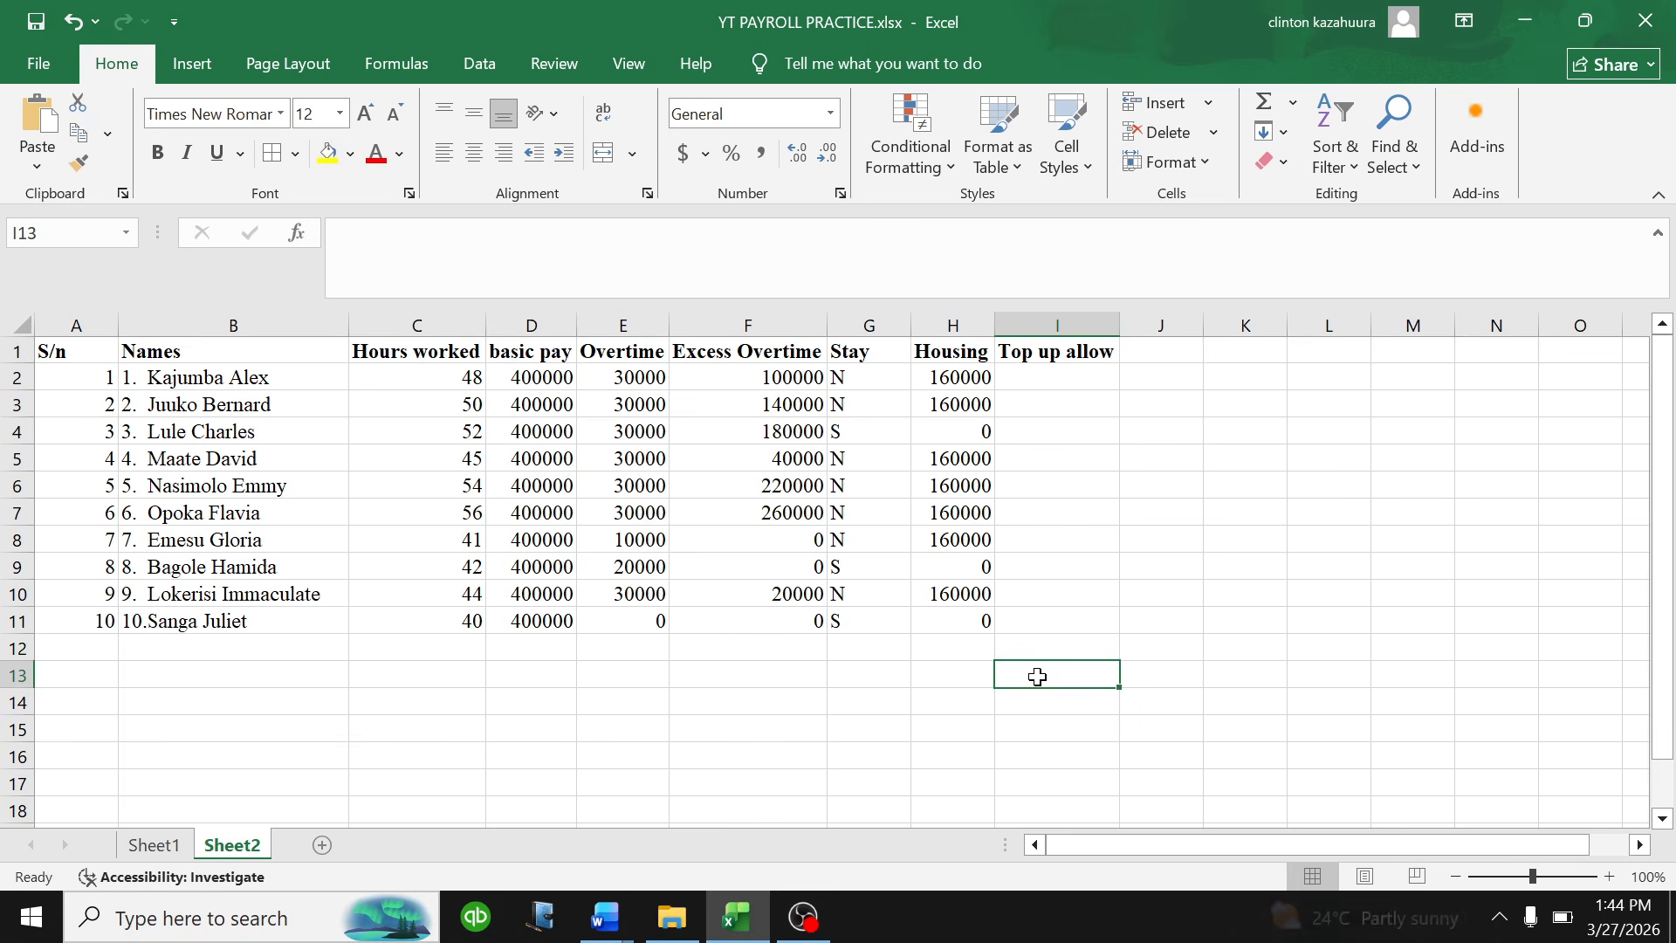
pyautogui.click(610, 909)
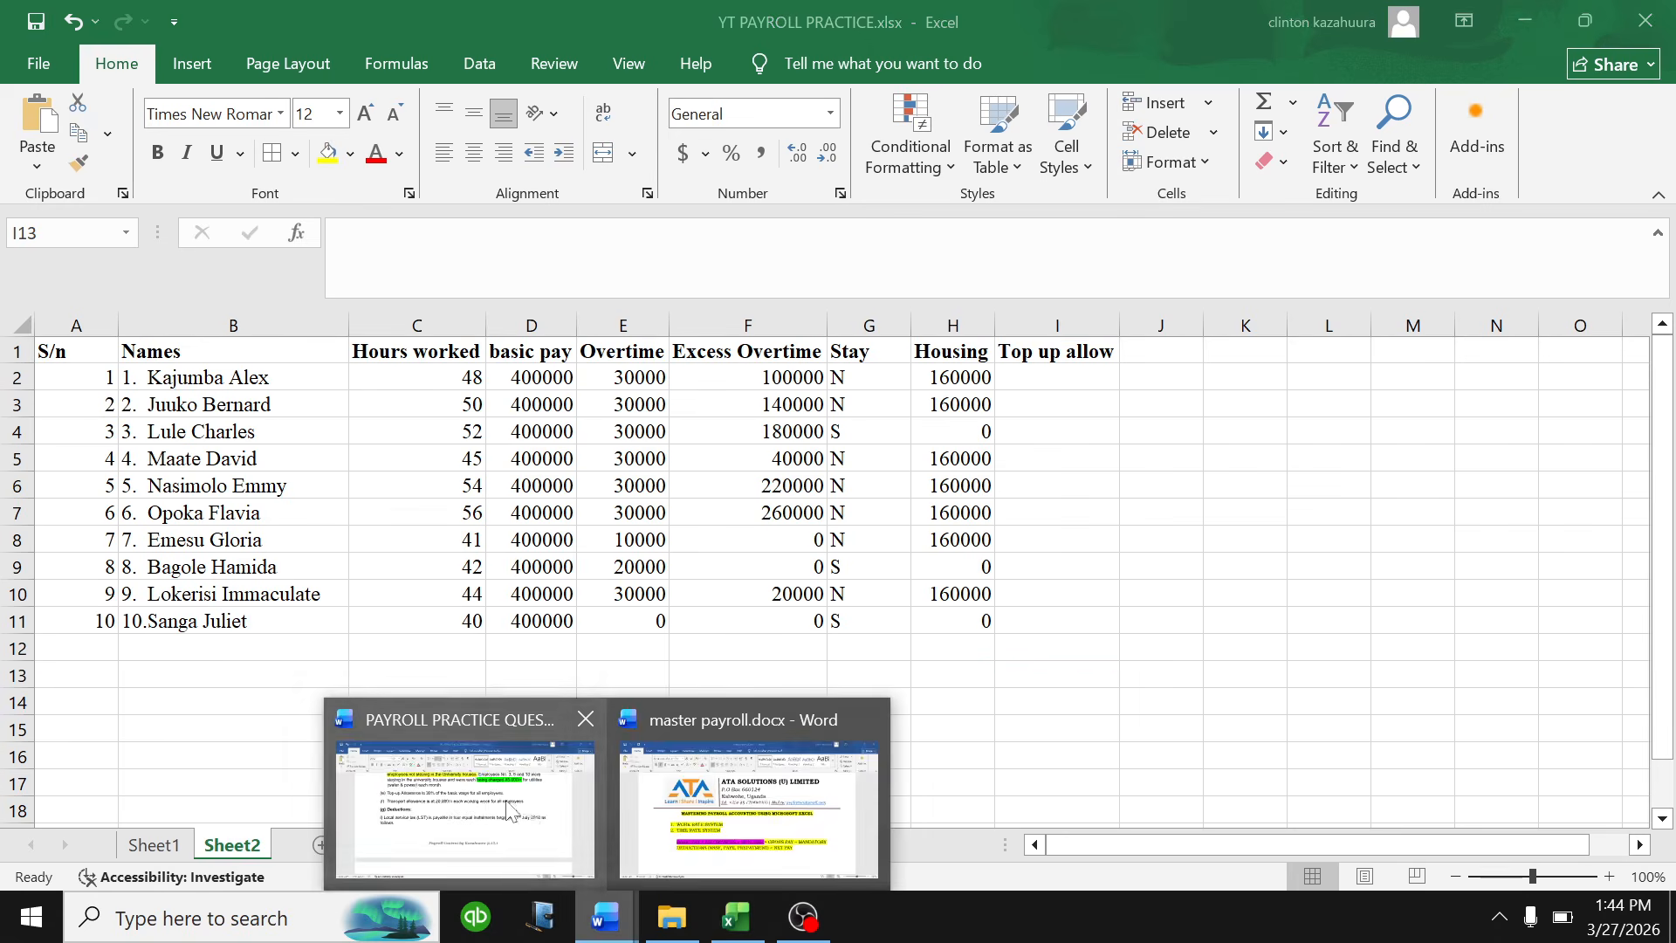
pyautogui.click(571, 851)
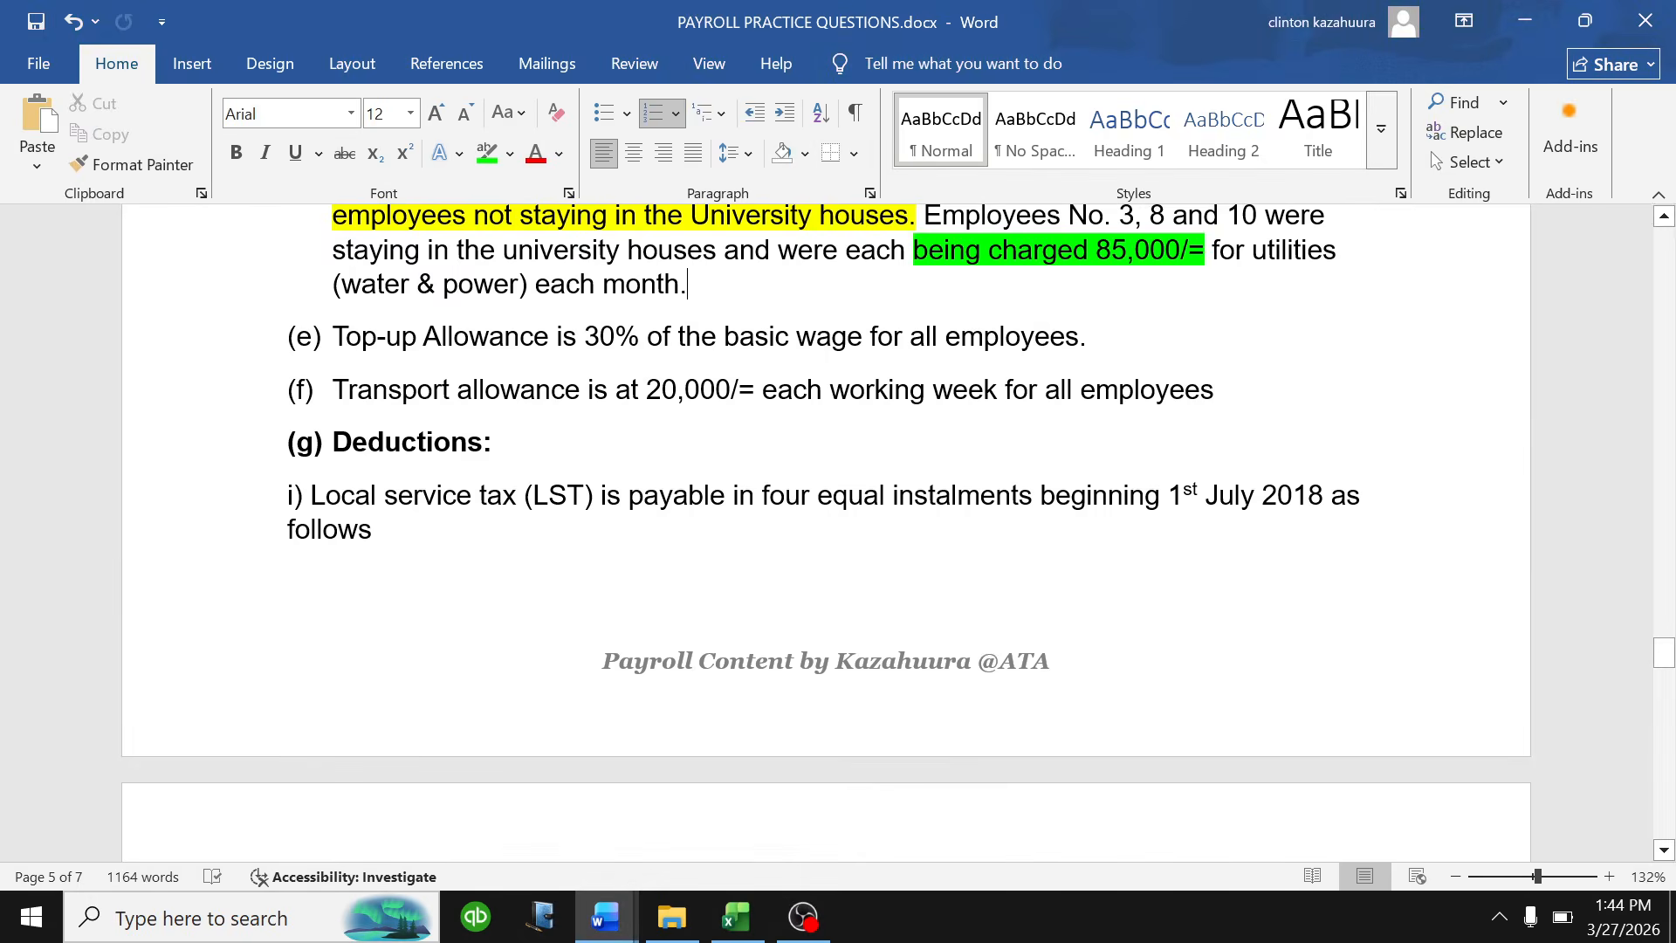
pyautogui.click(738, 917)
pyautogui.write('30')
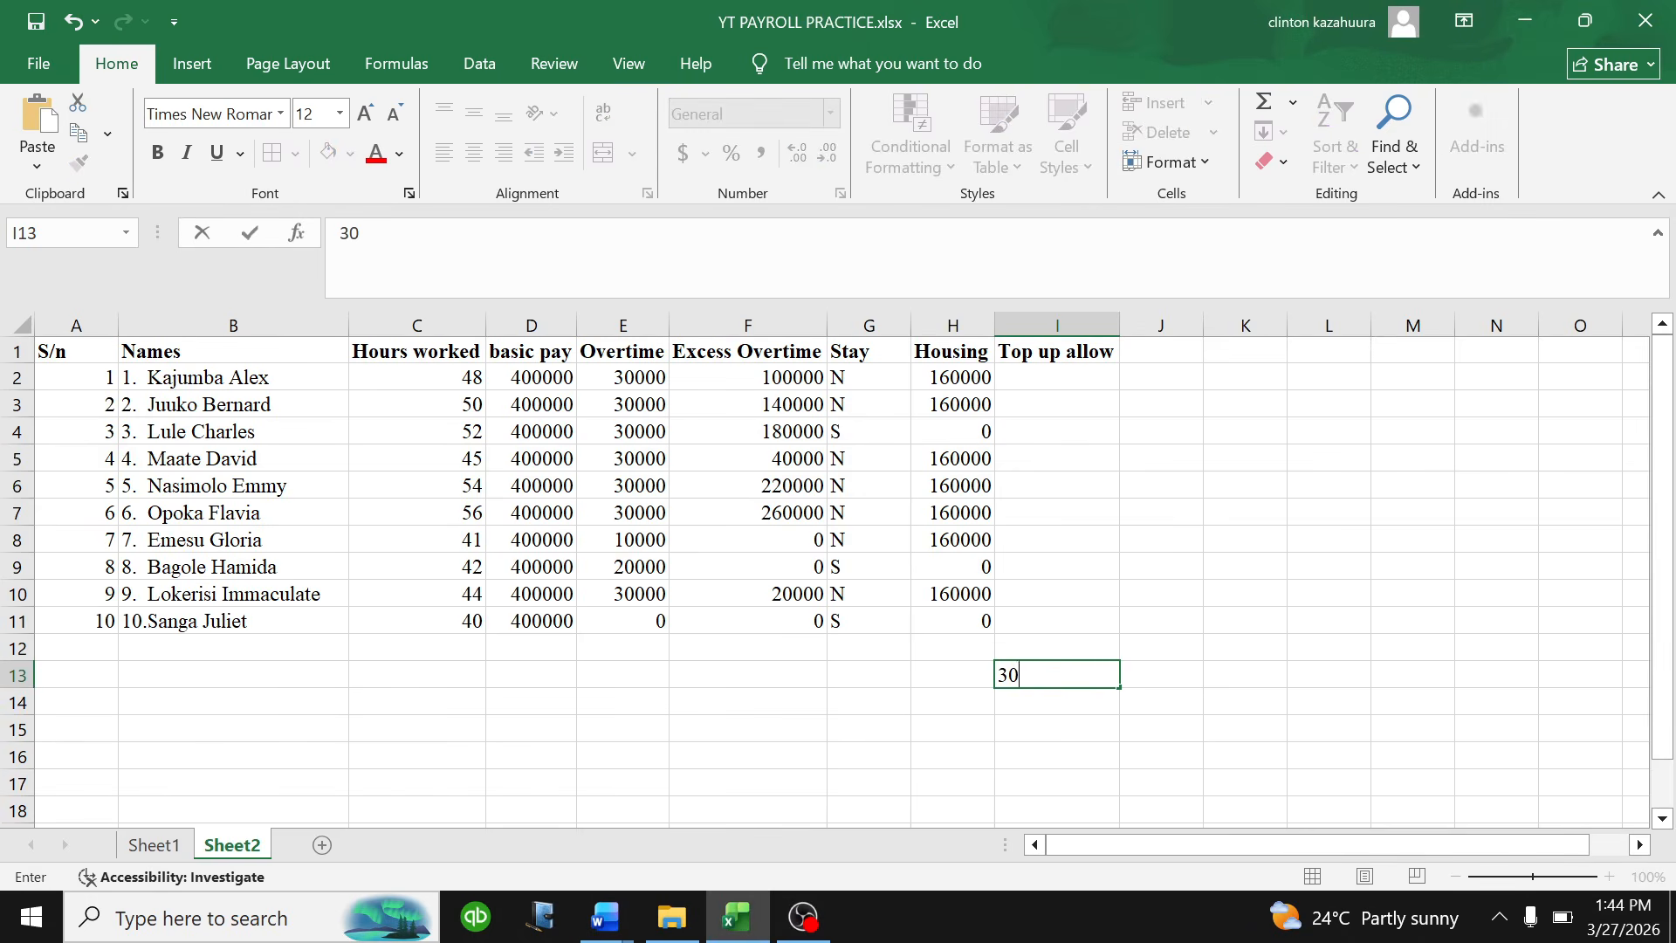
pyautogui.write('%')
# - Calculate the first employee's top-up allowance in I2 with the formula =D2*I13
pyautogui.click(1029, 374)
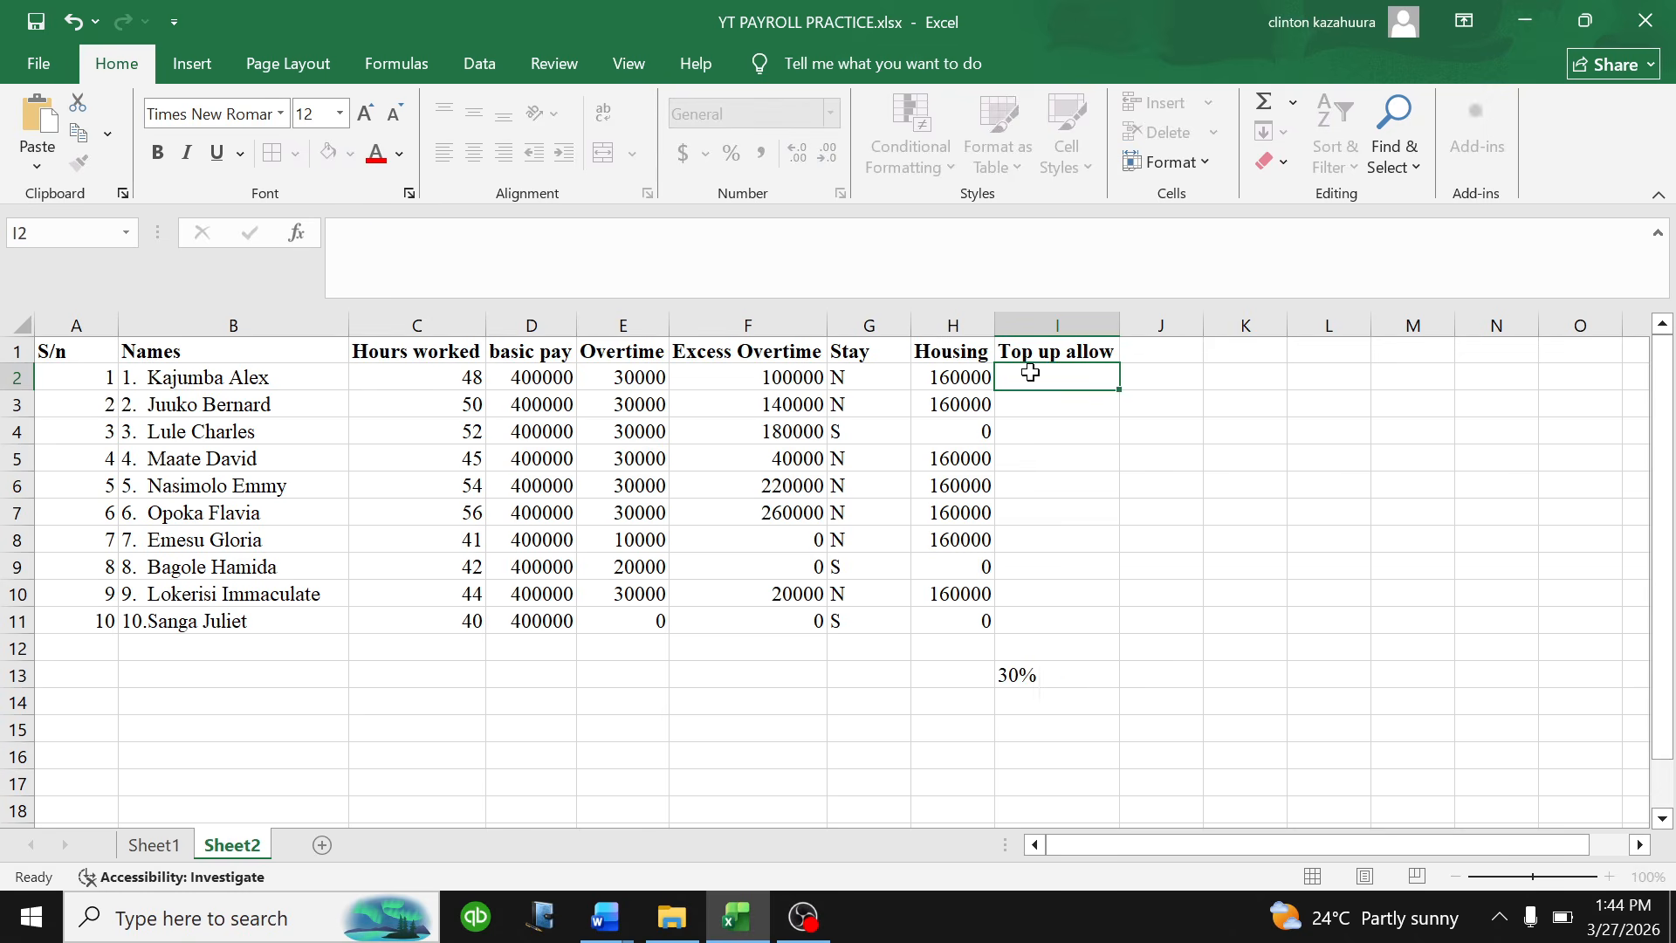
pyautogui.write('=')
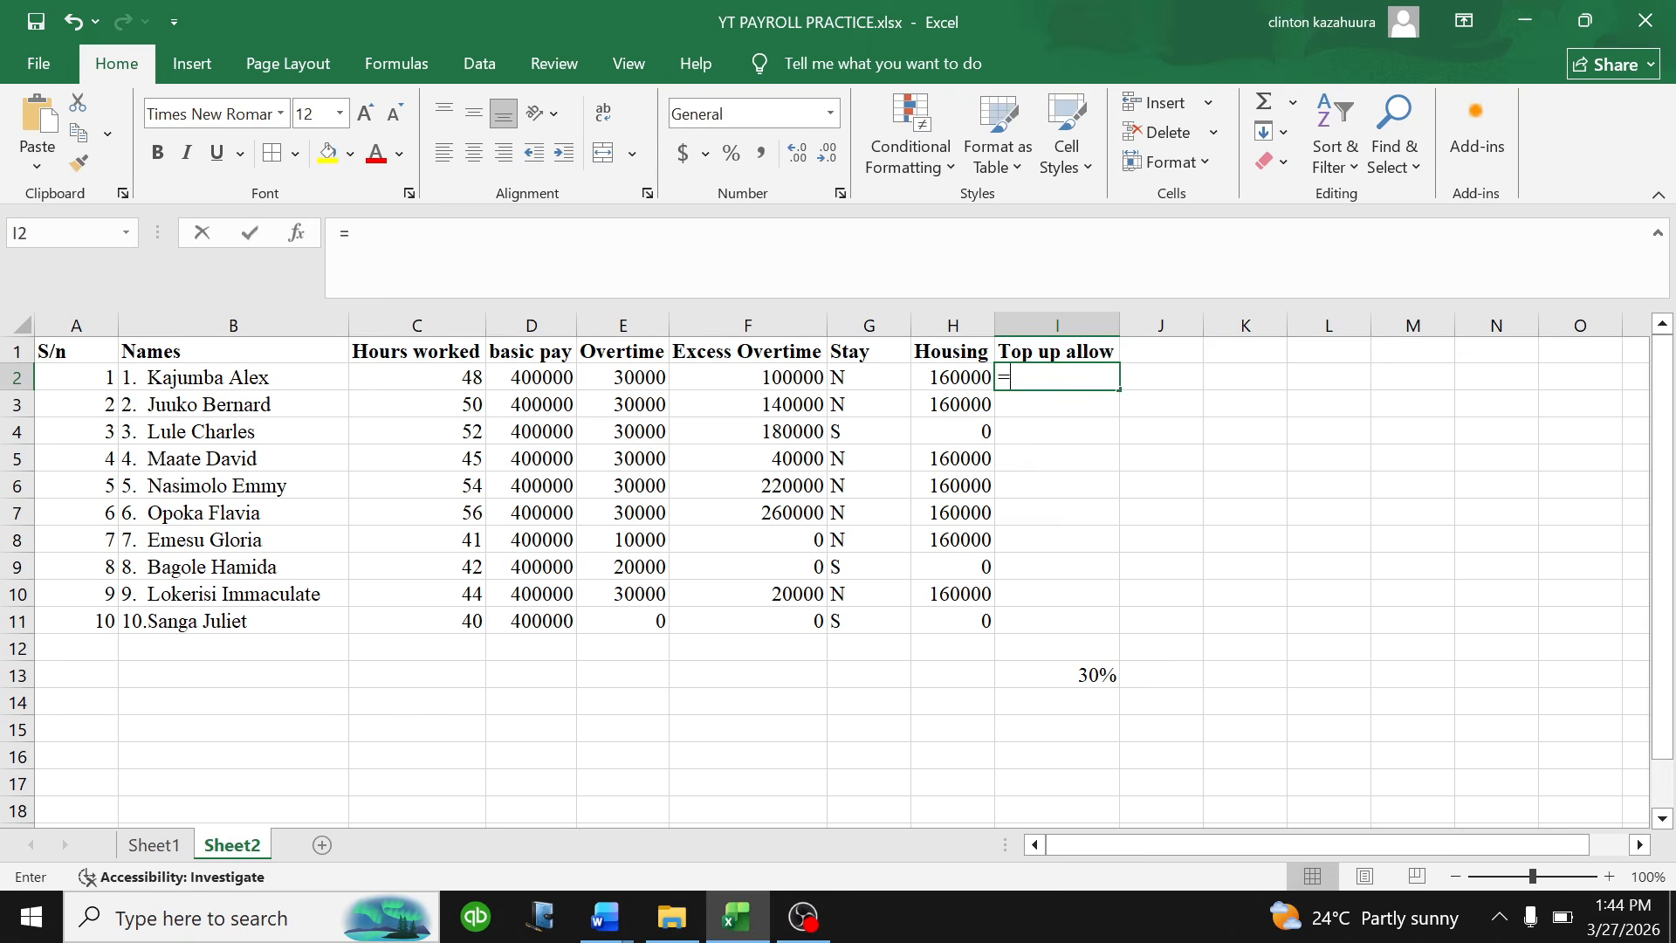
pyautogui.click(540, 378)
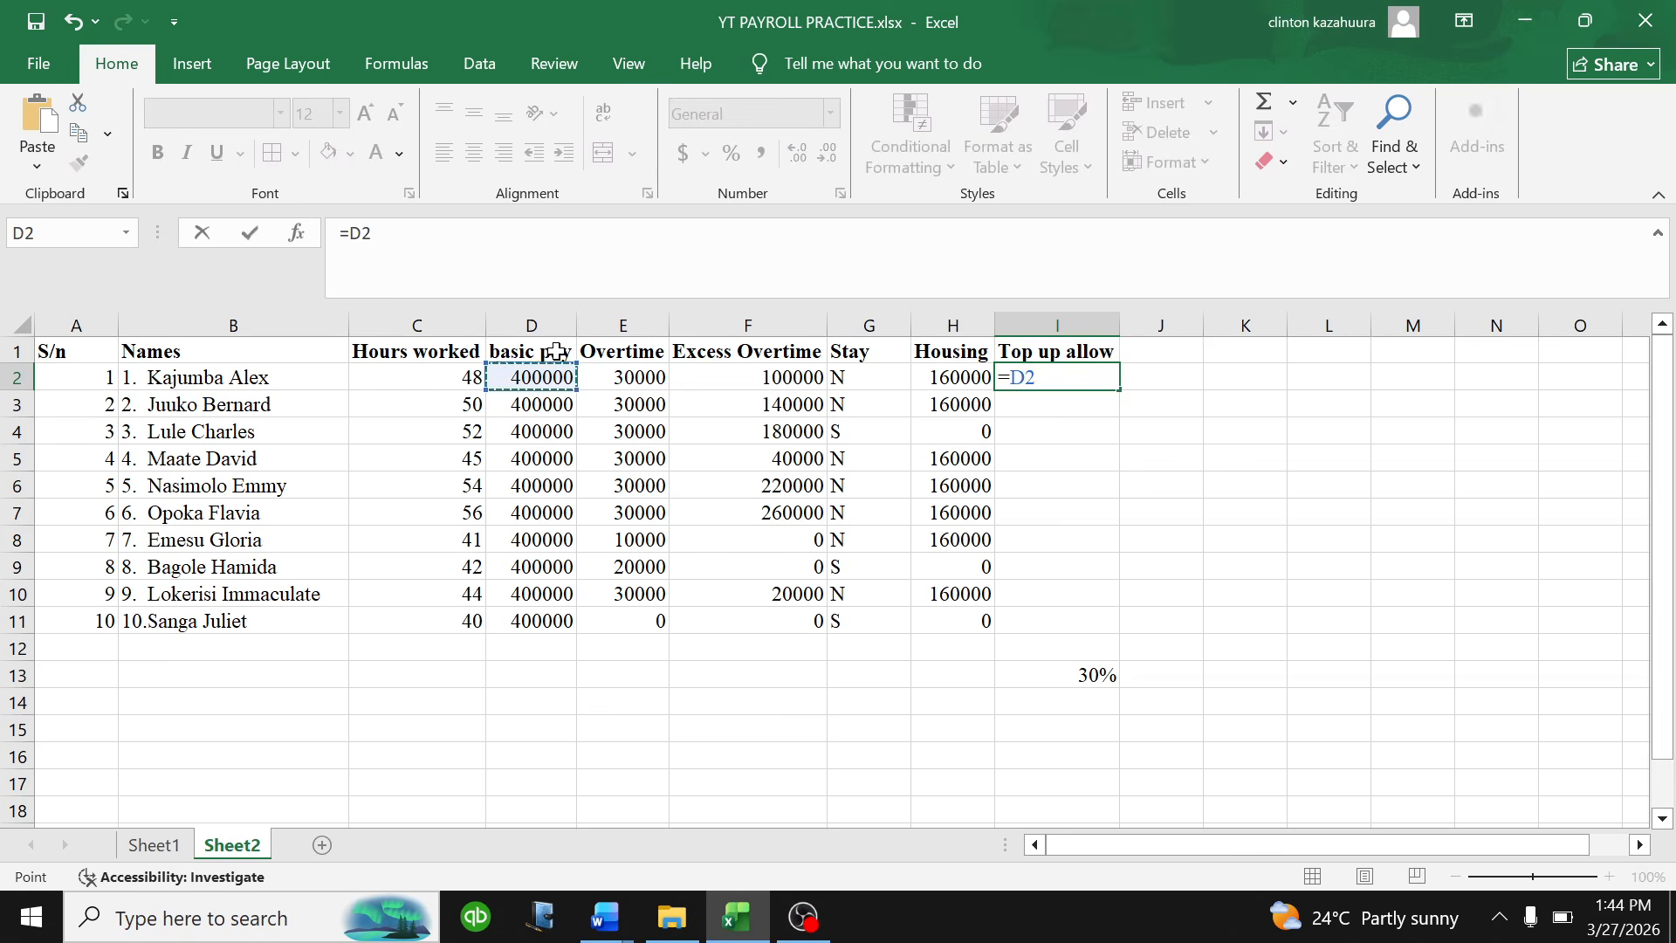
pyautogui.write('*')
pyautogui.click(1082, 675)
pyautogui.press('Return')
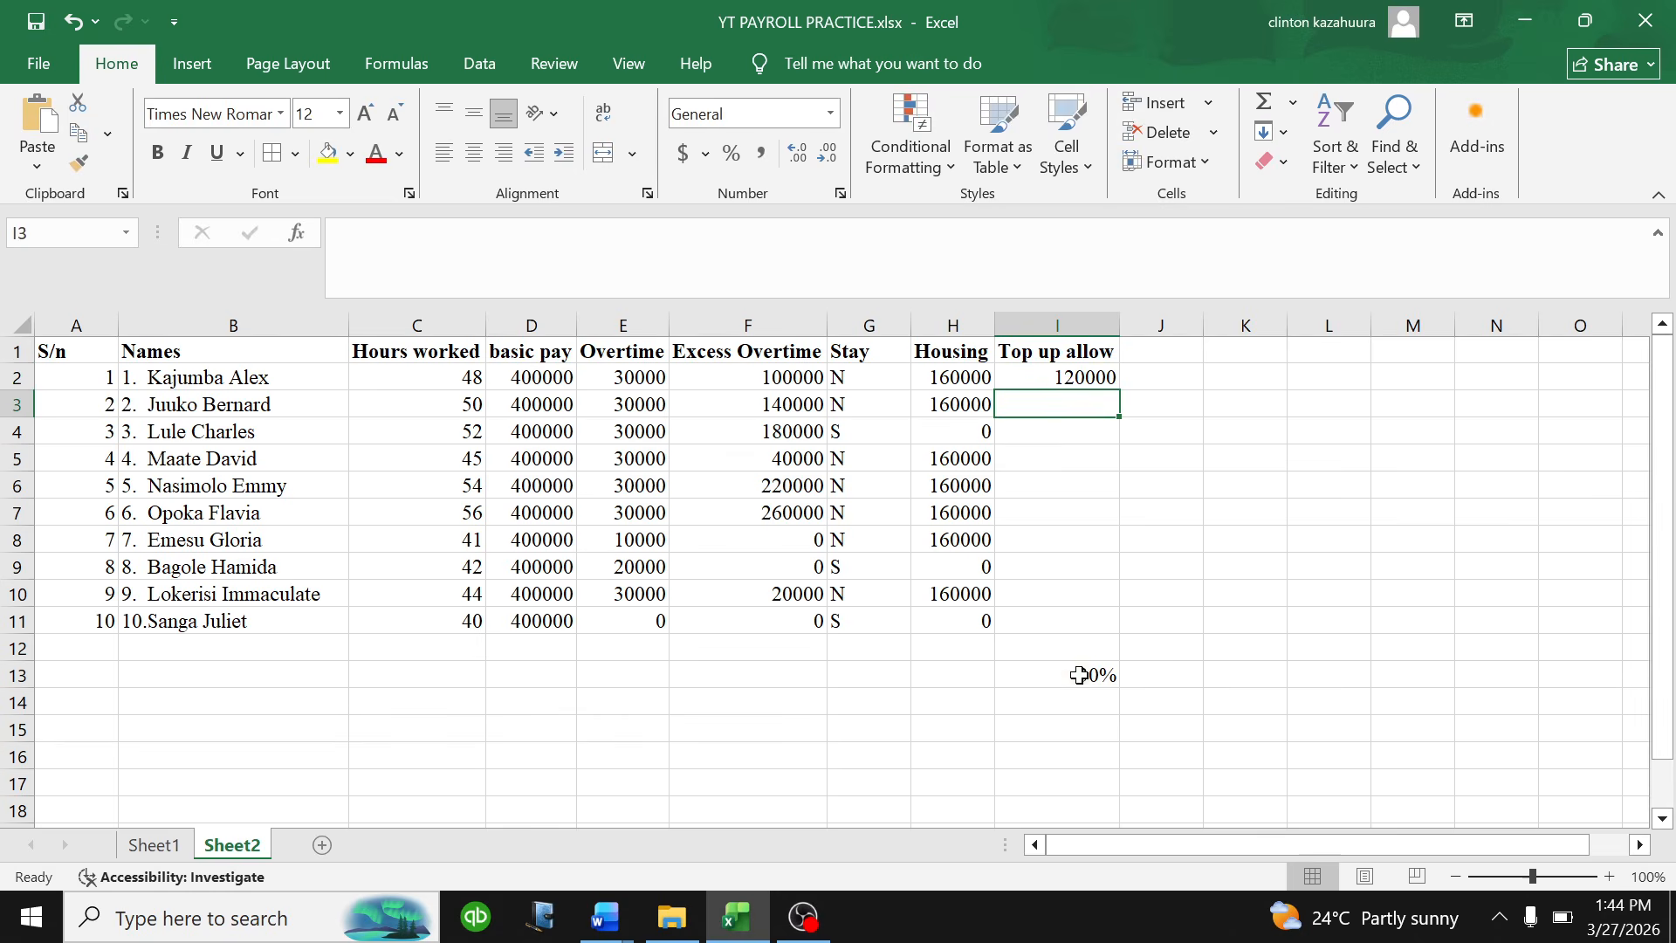
# - Make the rate reference in I2 absolute as =D2*$I$13 and fill the formula down to I11
pyautogui.doubleClick(1067, 380)
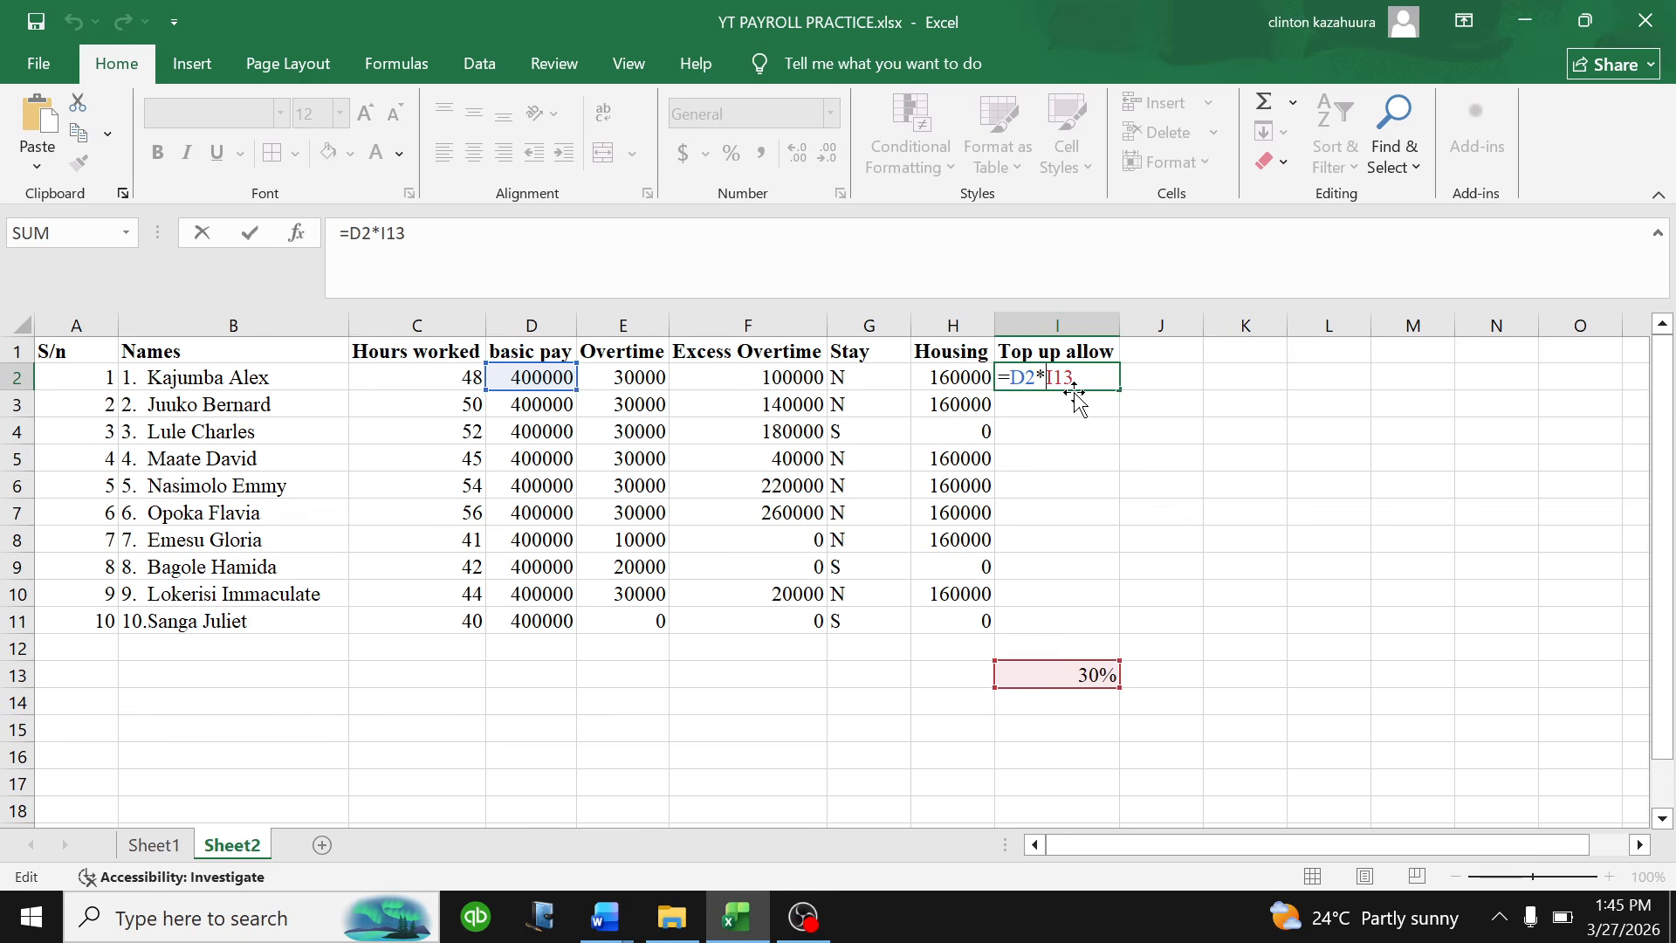
pyautogui.write('$I$')
pyautogui.press('Return')
pyautogui.click(1110, 388)
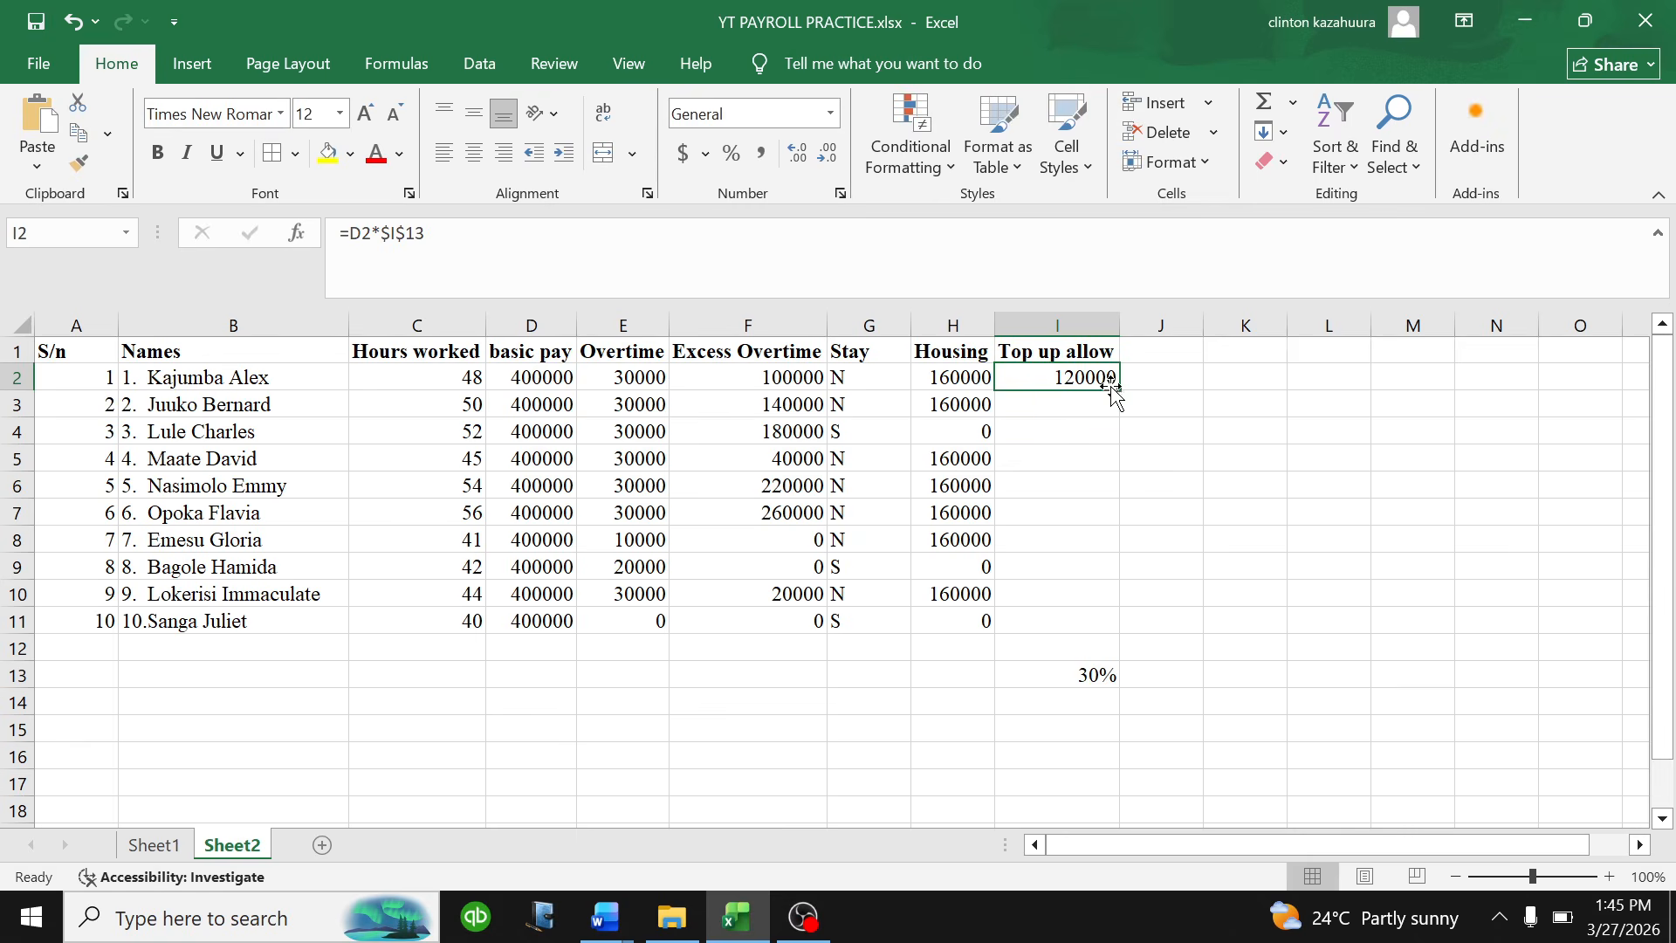
pyautogui.moveTo(1120, 390); pyautogui.dragTo(1128, 631)
pyautogui.click(1135, 352)
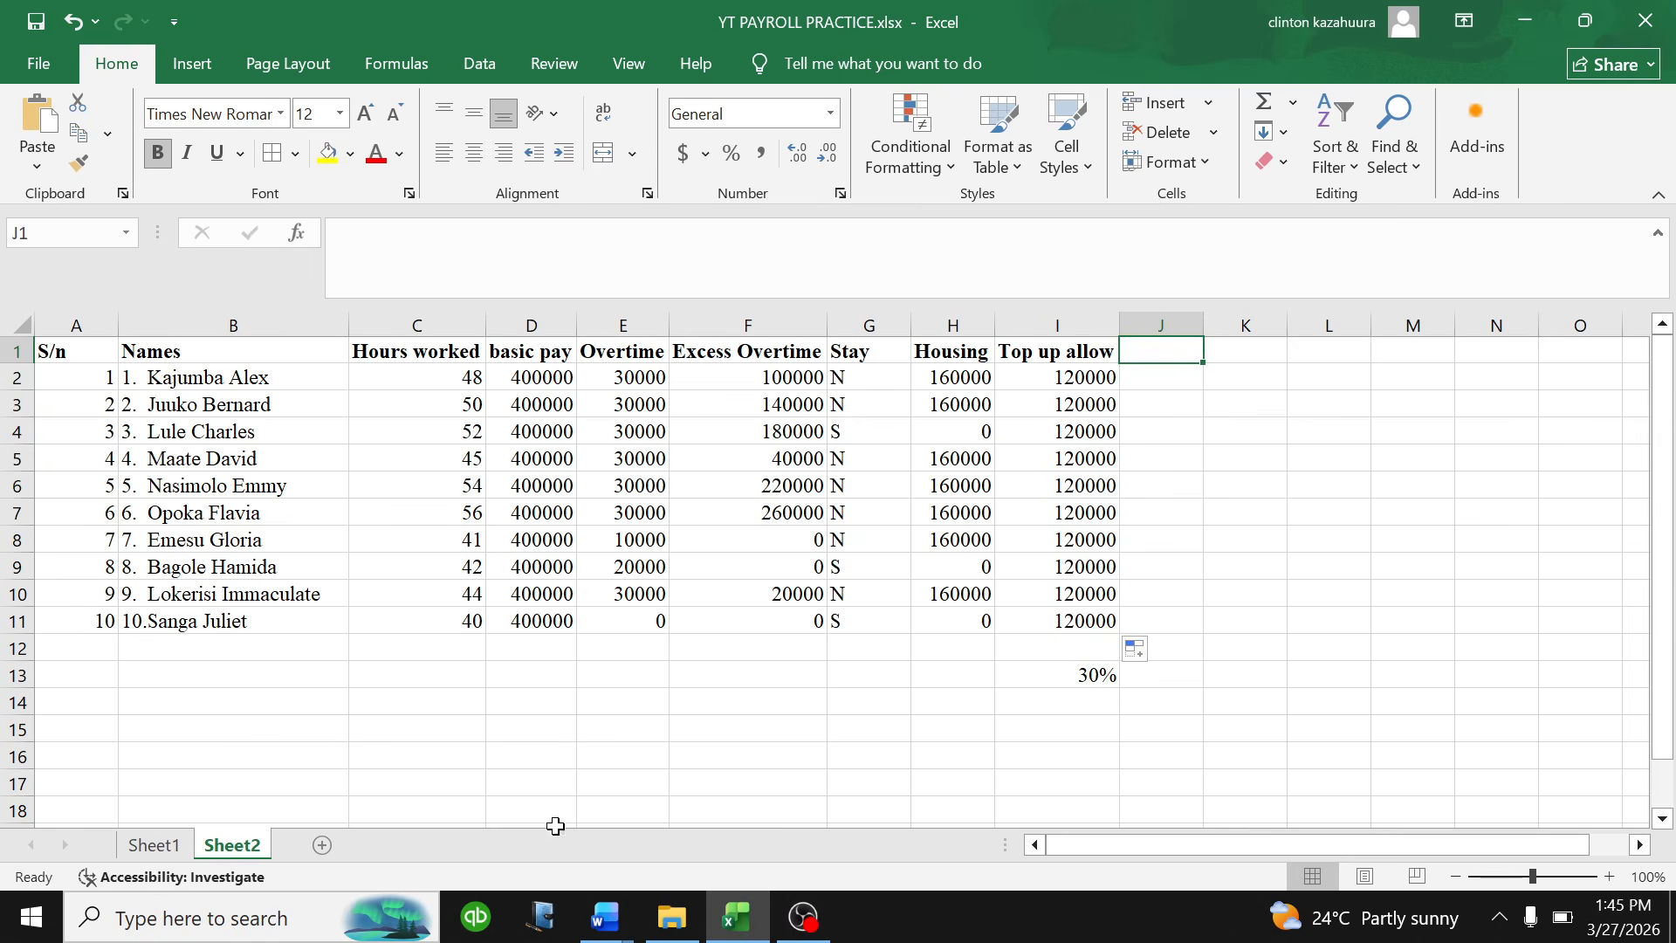
# - Highlight items (e) Top-up Allowance and (f) Transport allowance in green in the Word questions document
pyautogui.moveTo(611, 926)
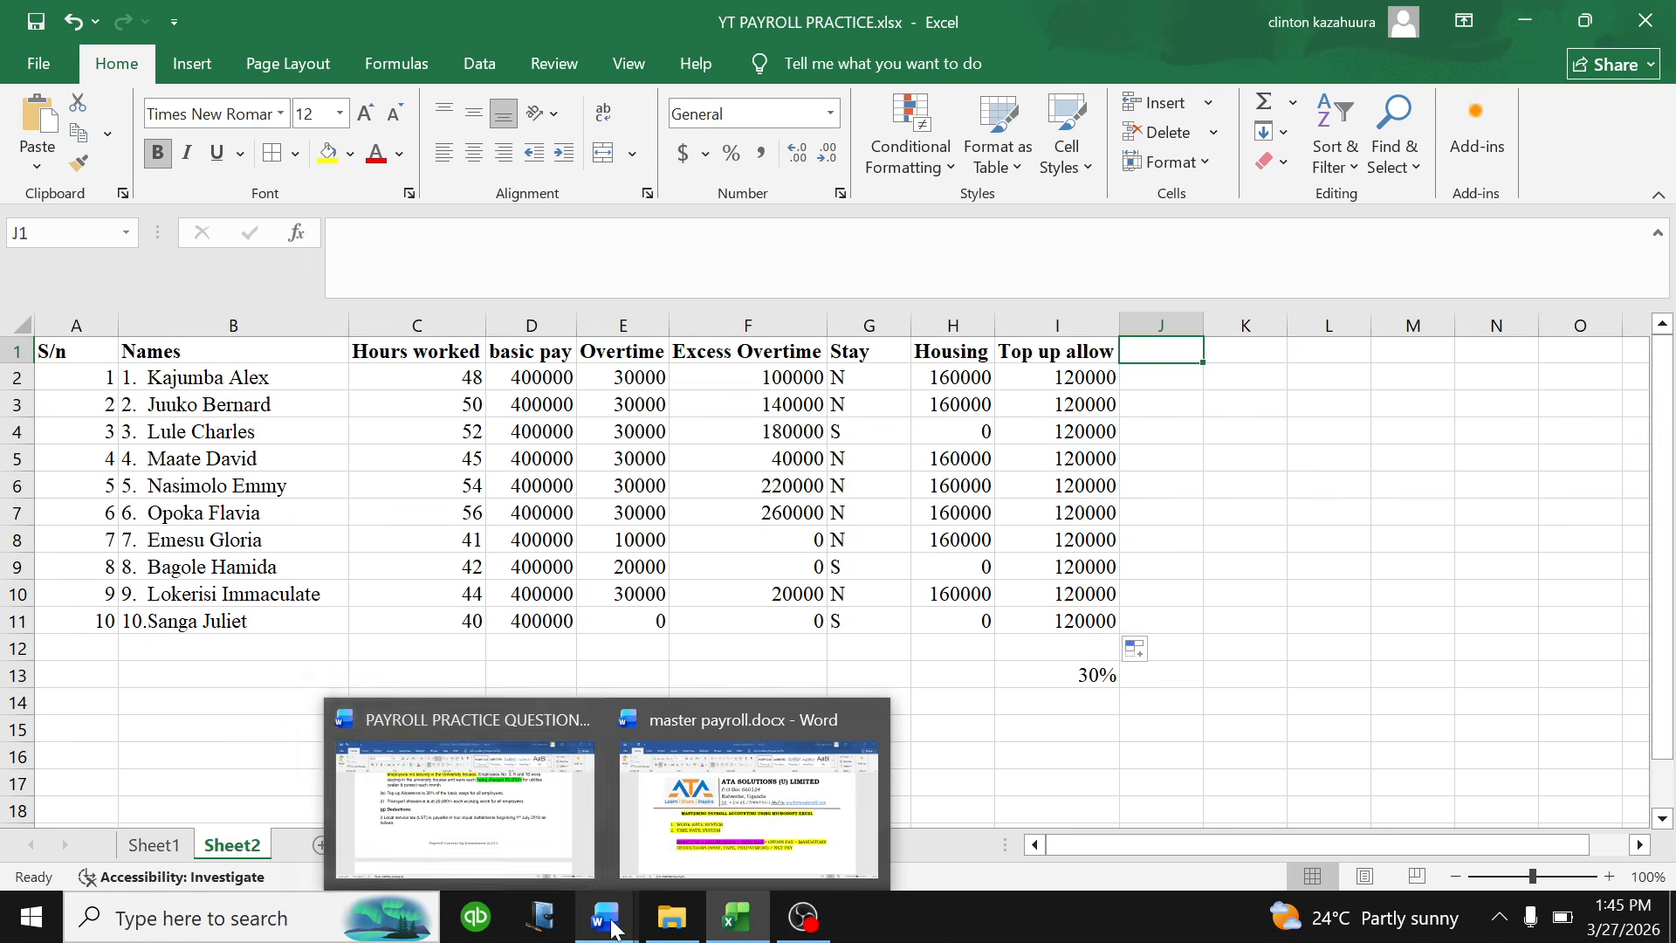
pyautogui.click(502, 811)
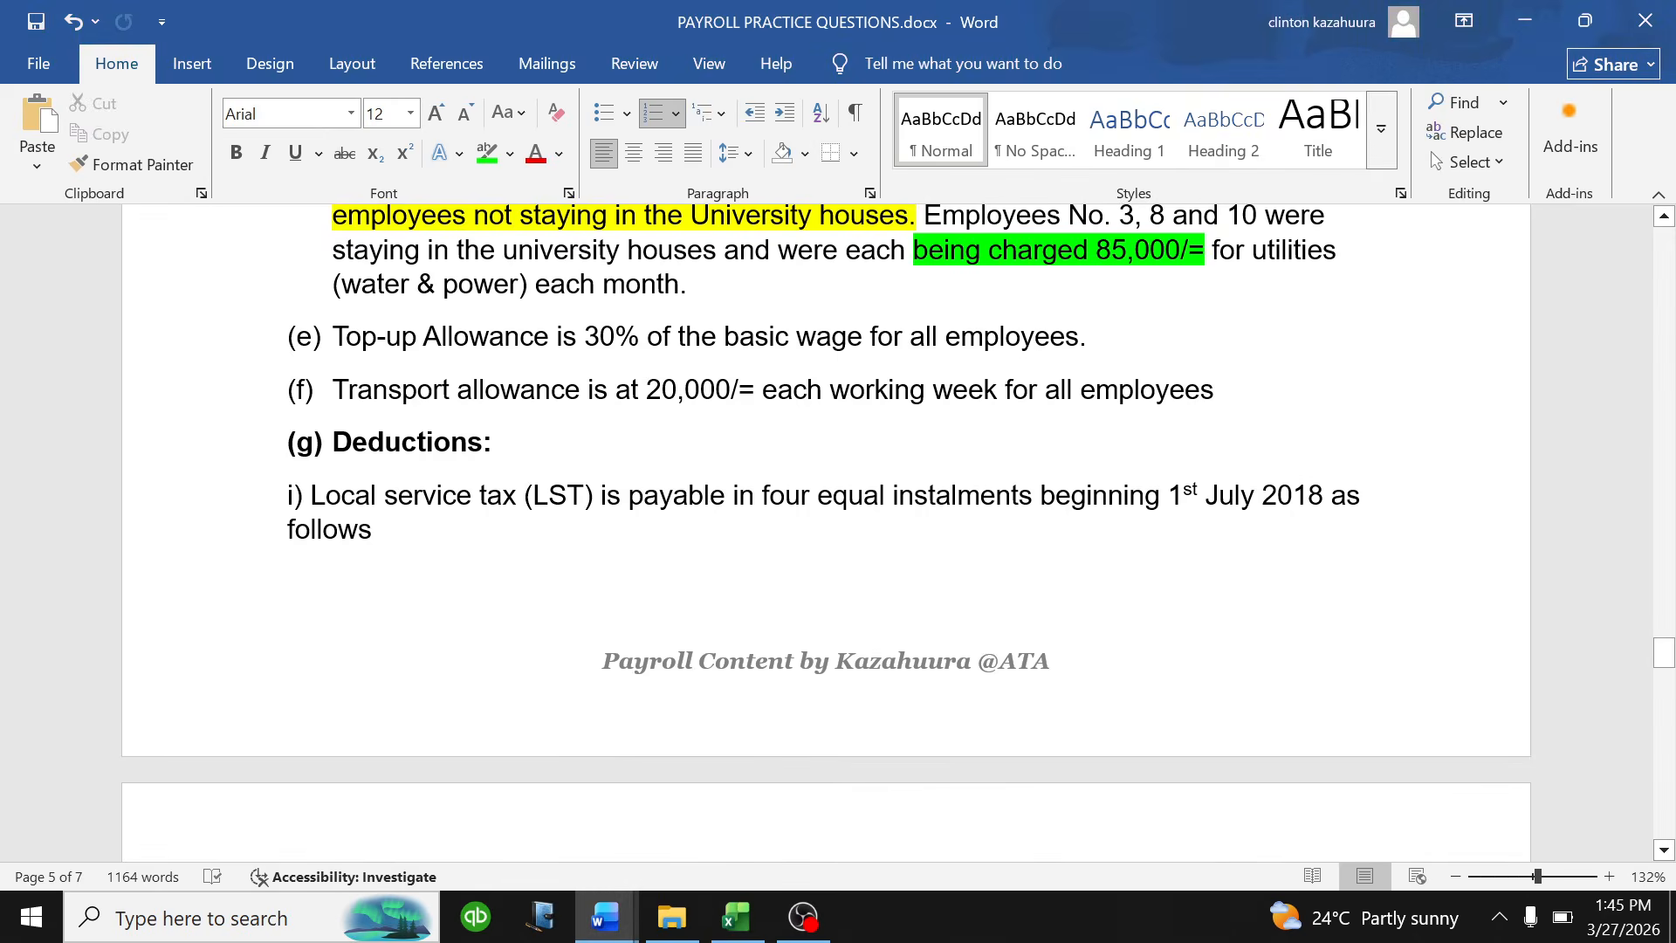
pyautogui.moveTo(1092, 339); pyautogui.dragTo(332, 339)
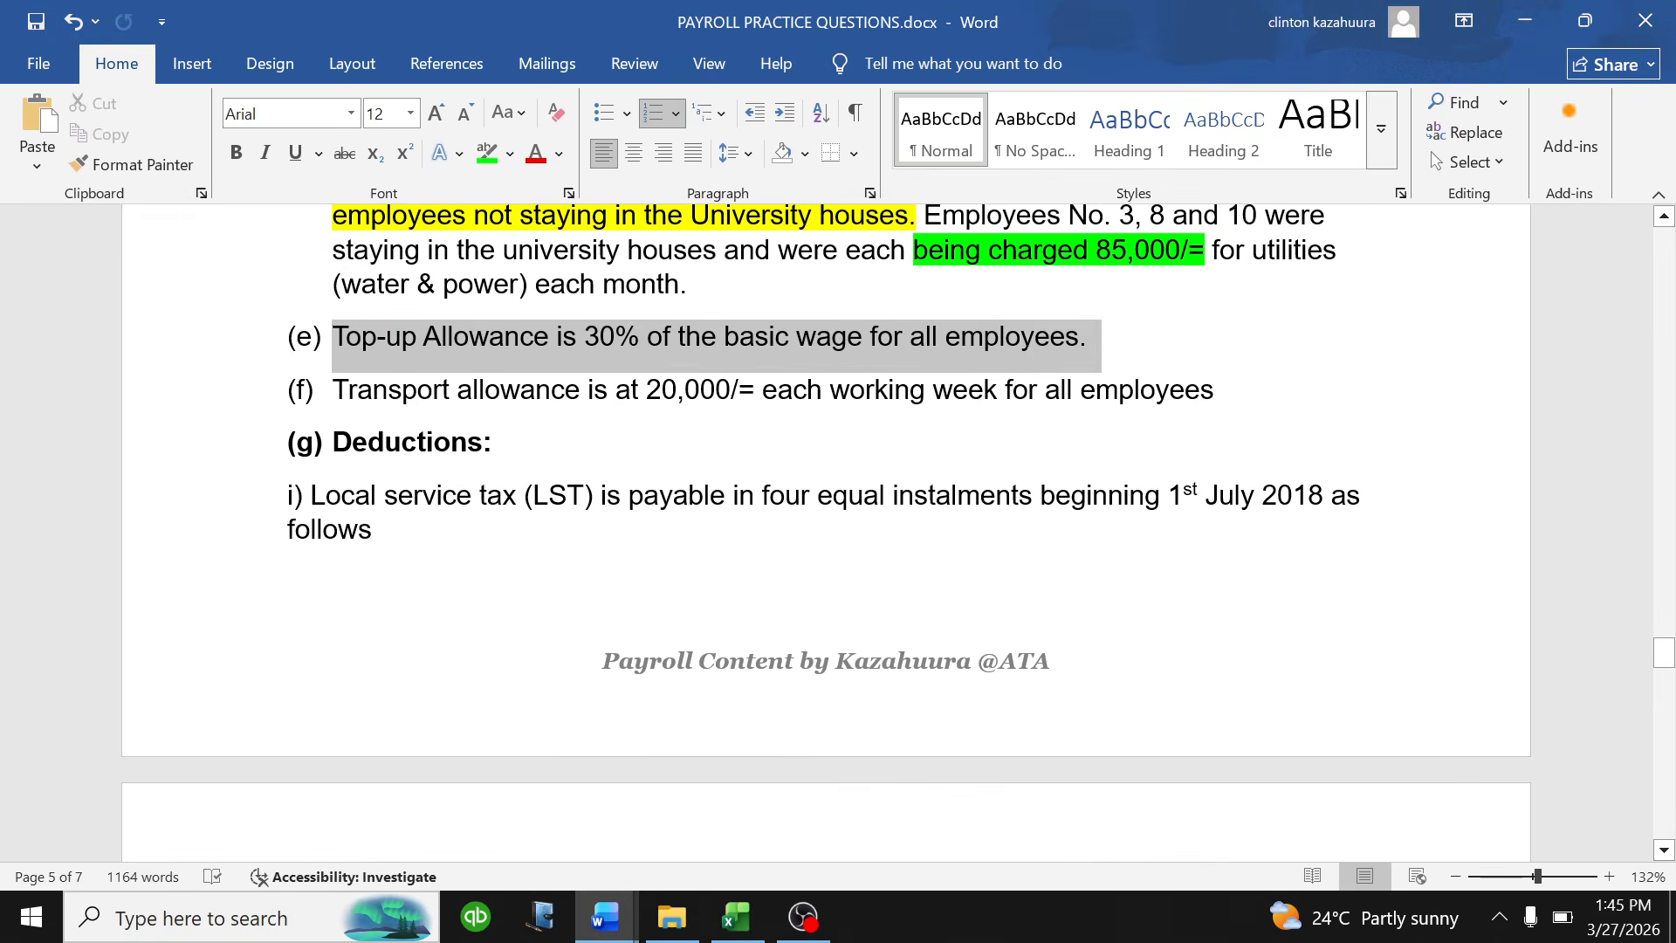
pyautogui.click(366, 303)
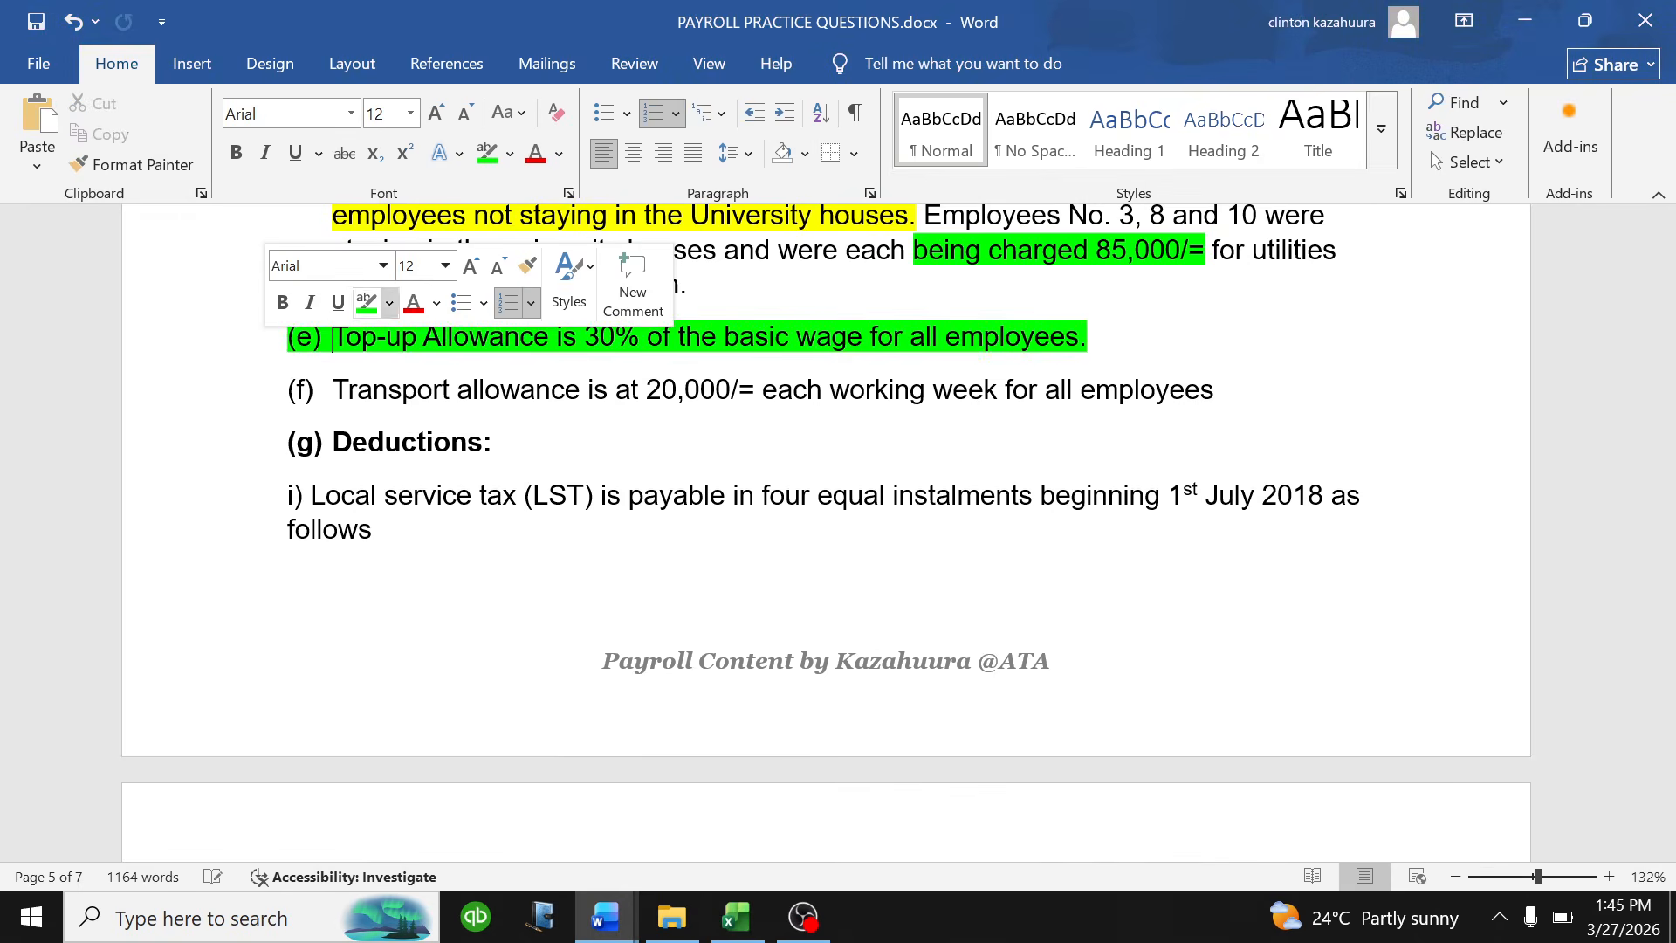
pyautogui.scroll(-3, 821, 436)
pyautogui.scroll(3, 821, 524)
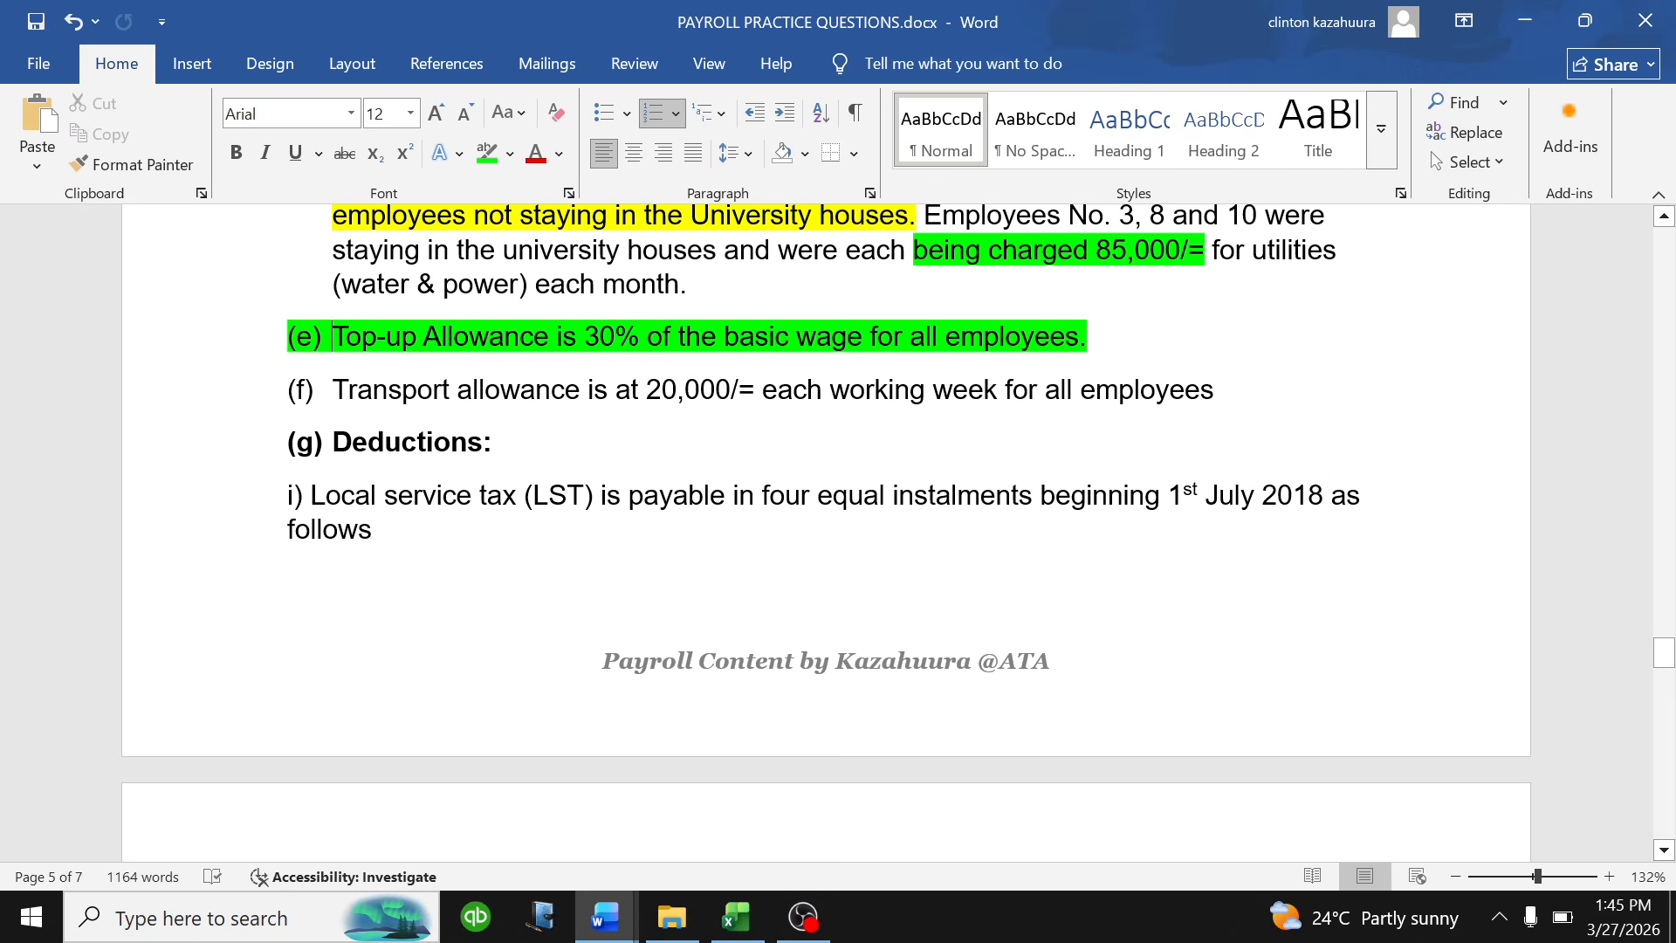
pyautogui.moveTo(1218, 390); pyautogui.dragTo(333, 389)
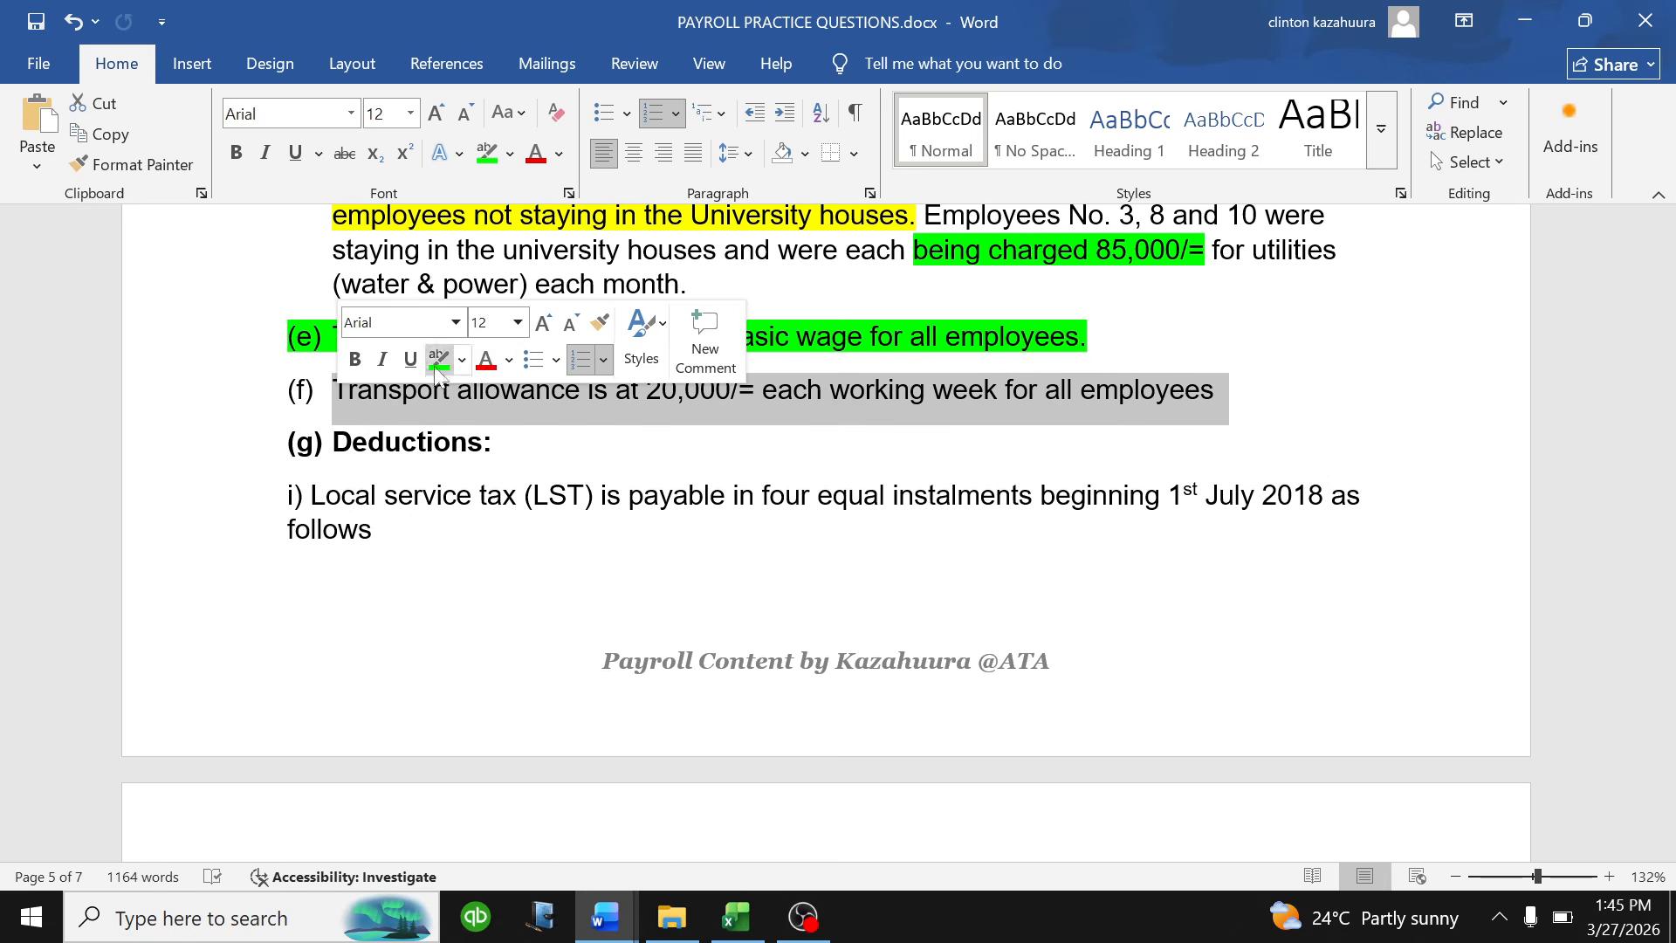
pyautogui.click(435, 368)
pyautogui.click(701, 395)
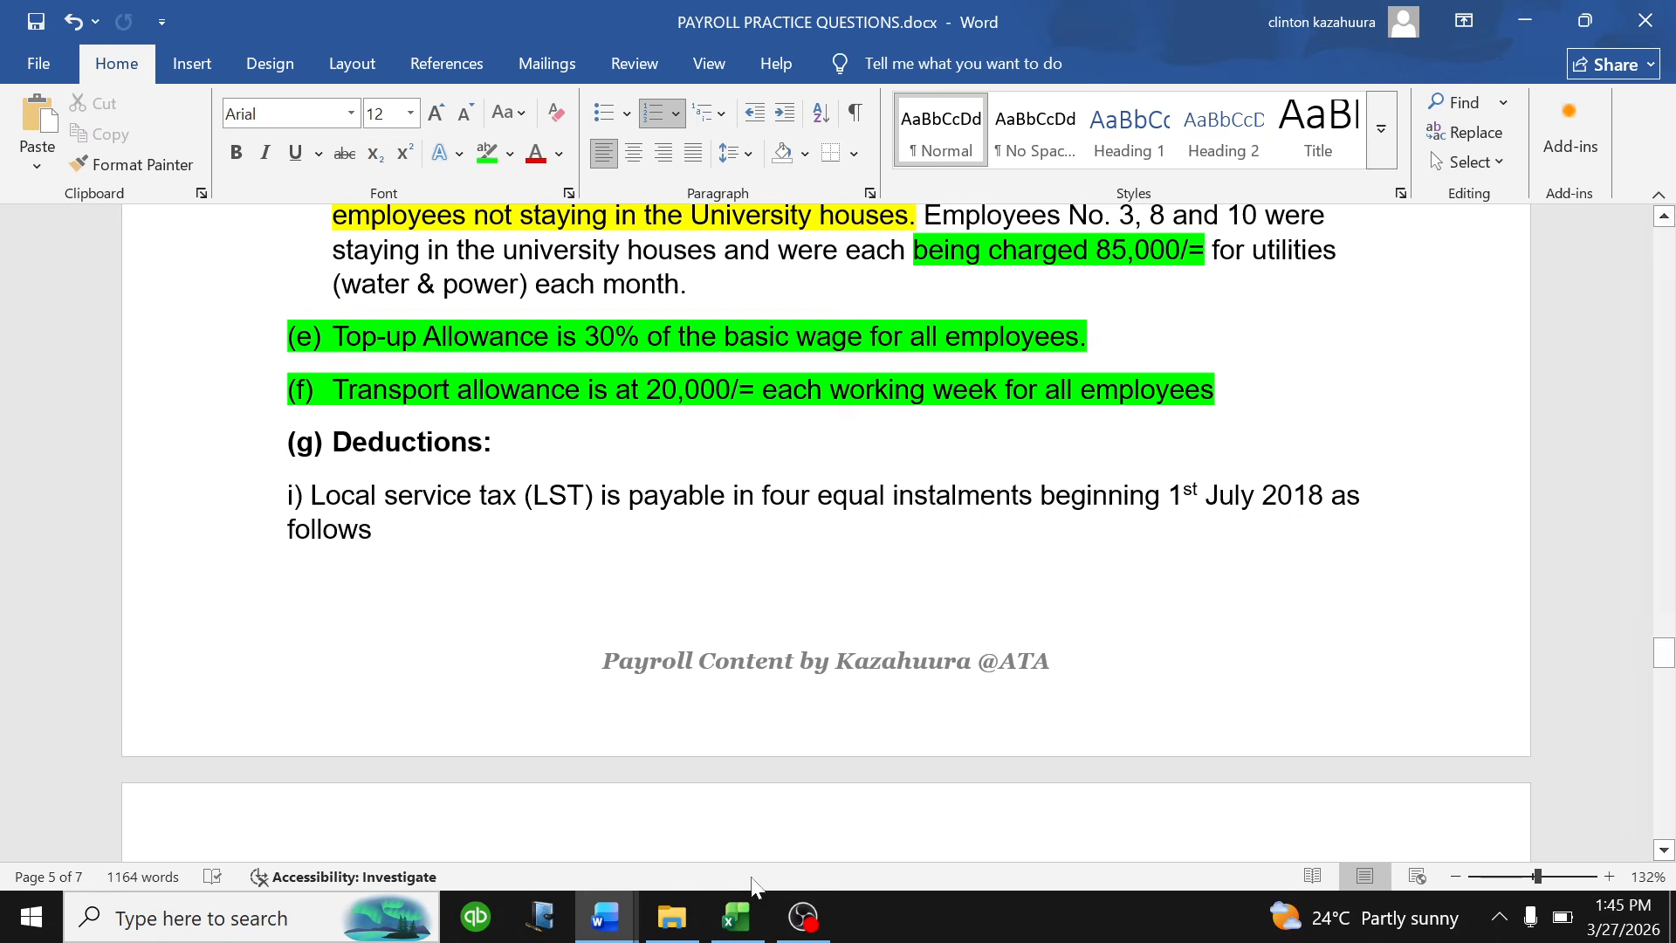
# - Switch to the Excel payroll sheet, add the heading "Transport" in J1 and widen column J to fit it
pyautogui.click(736, 917)
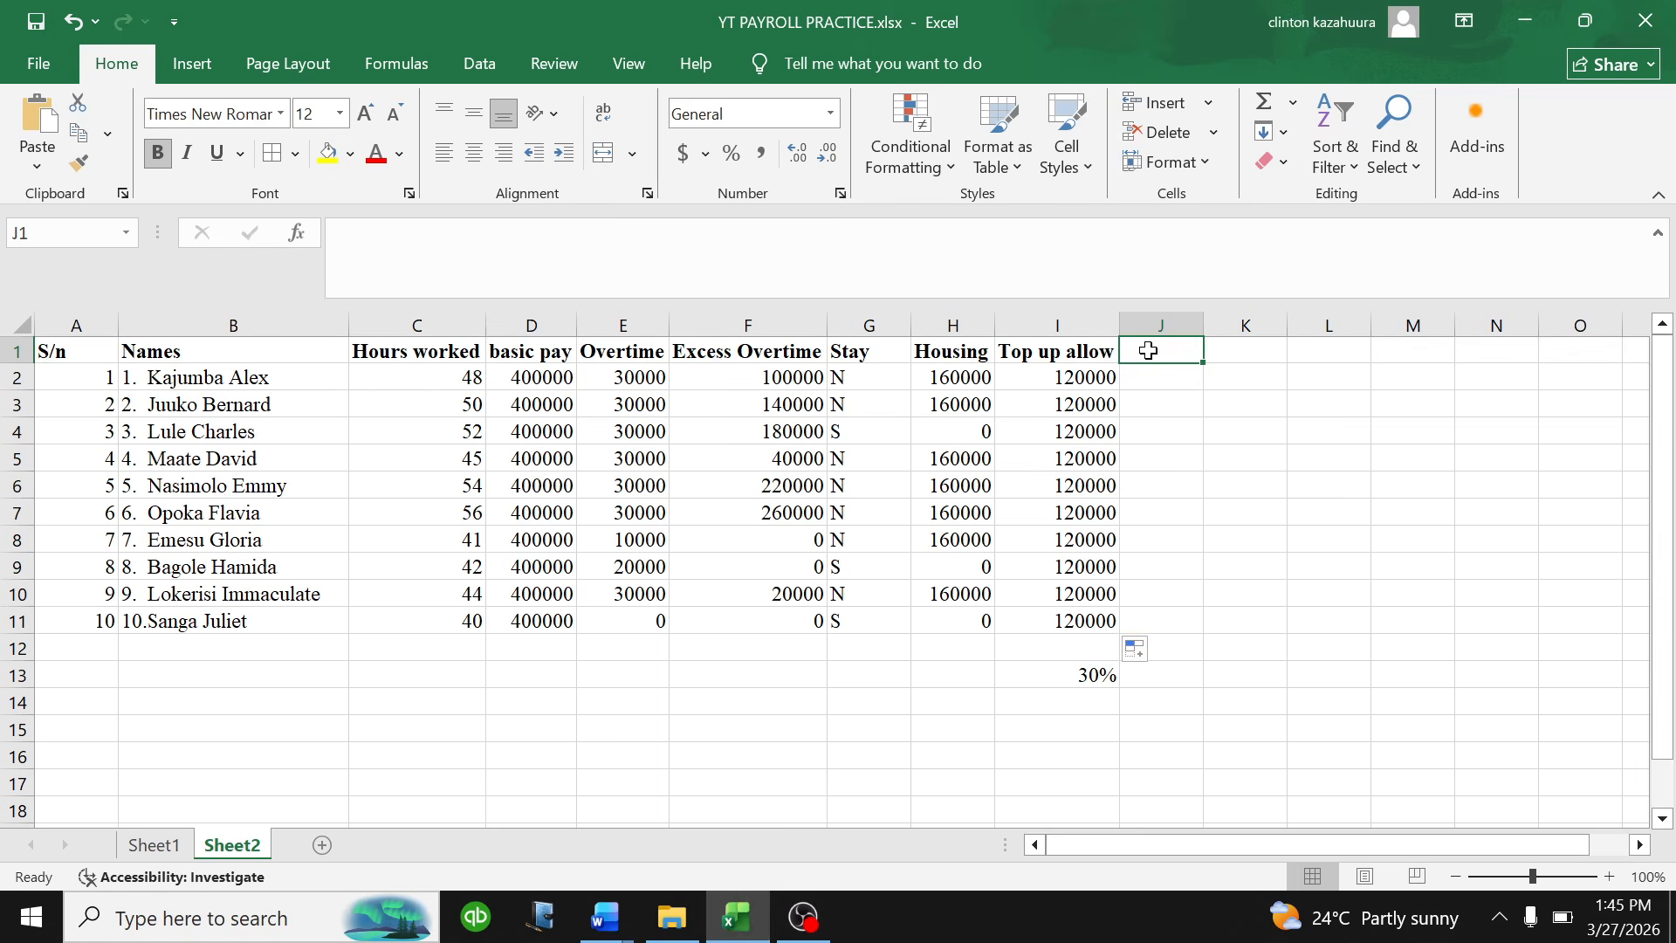
pyautogui.write('Transpo')
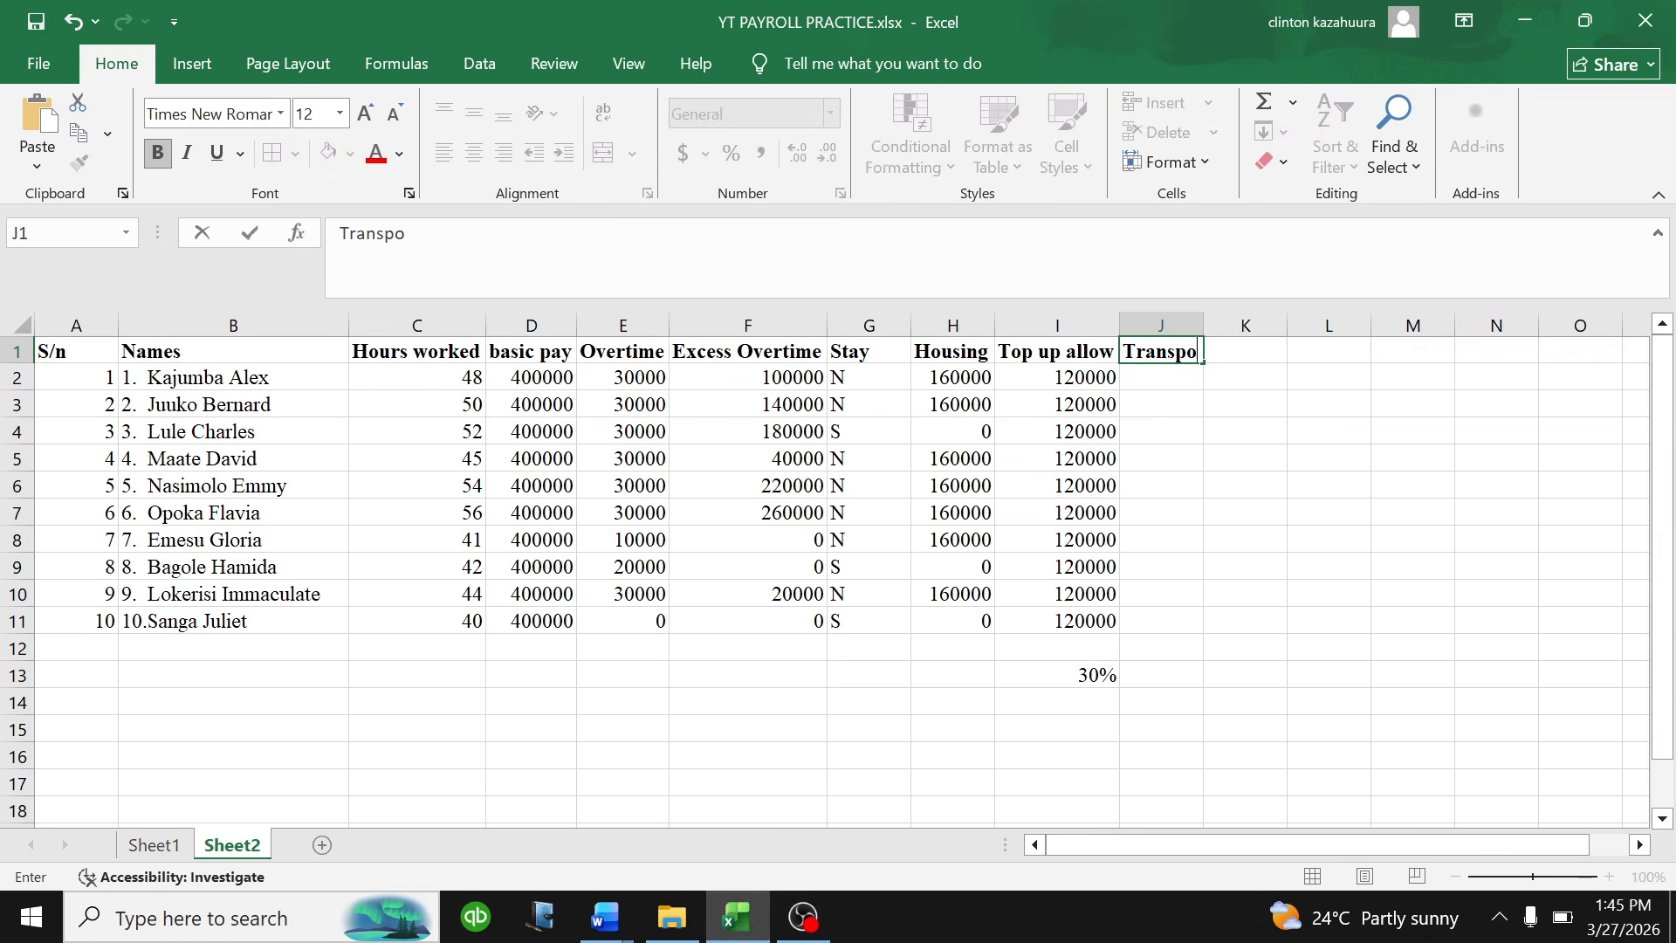
pyautogui.write('rt')
pyautogui.click(1174, 381)
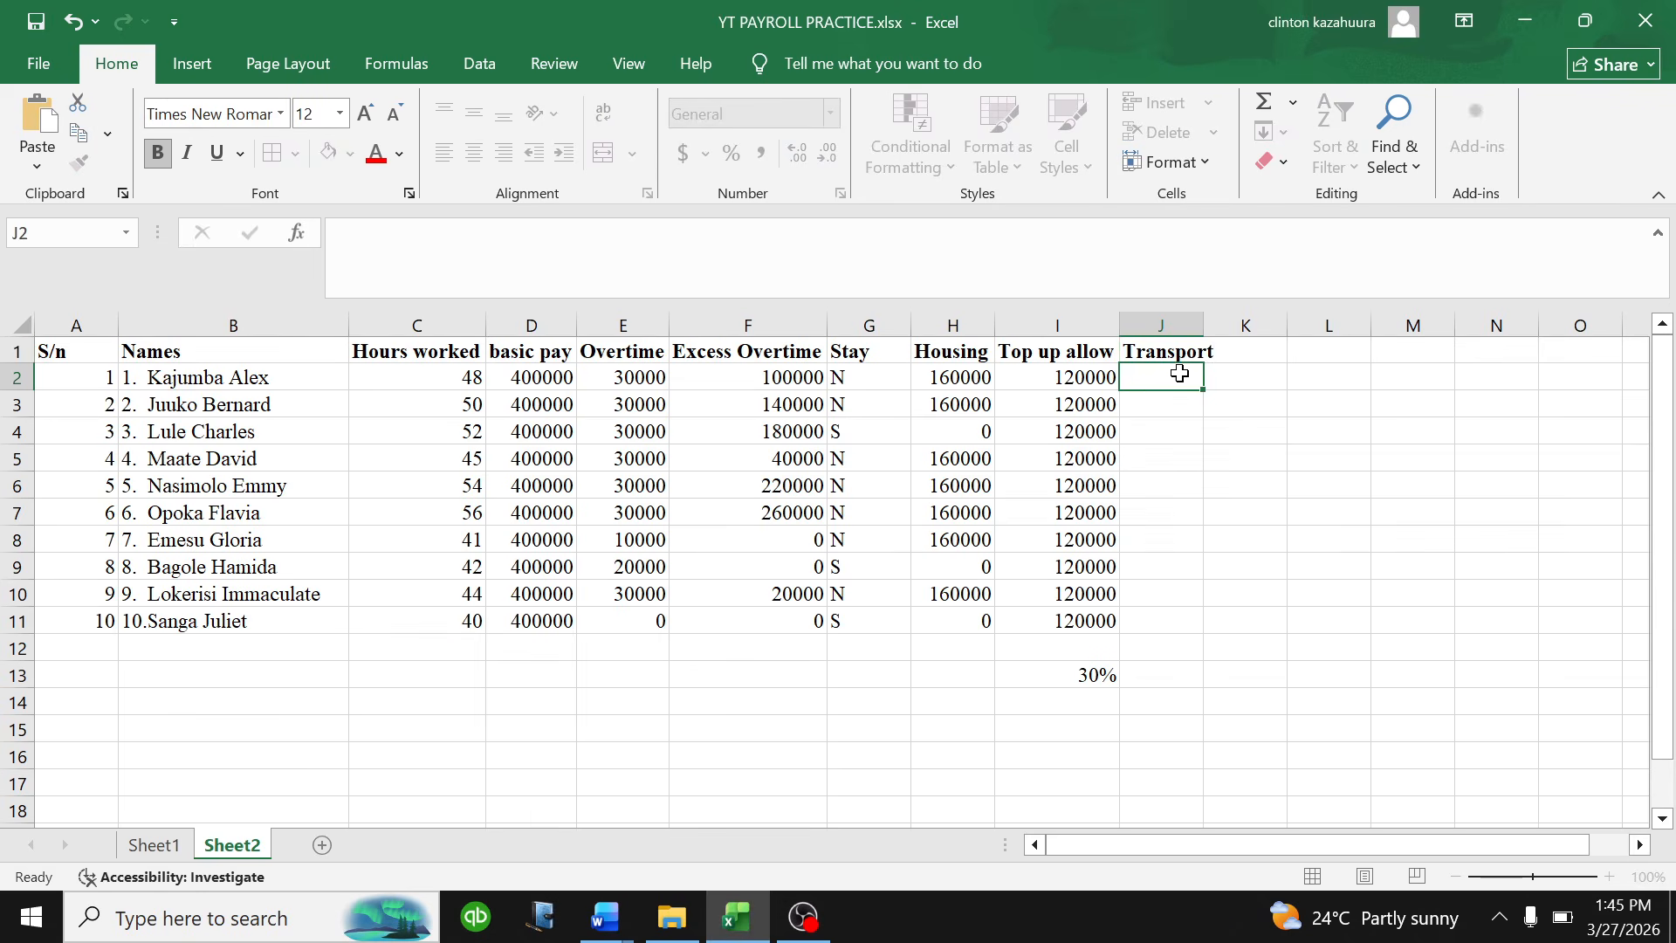
pyautogui.moveTo(1206, 321); pyautogui.dragTo(1220, 322)
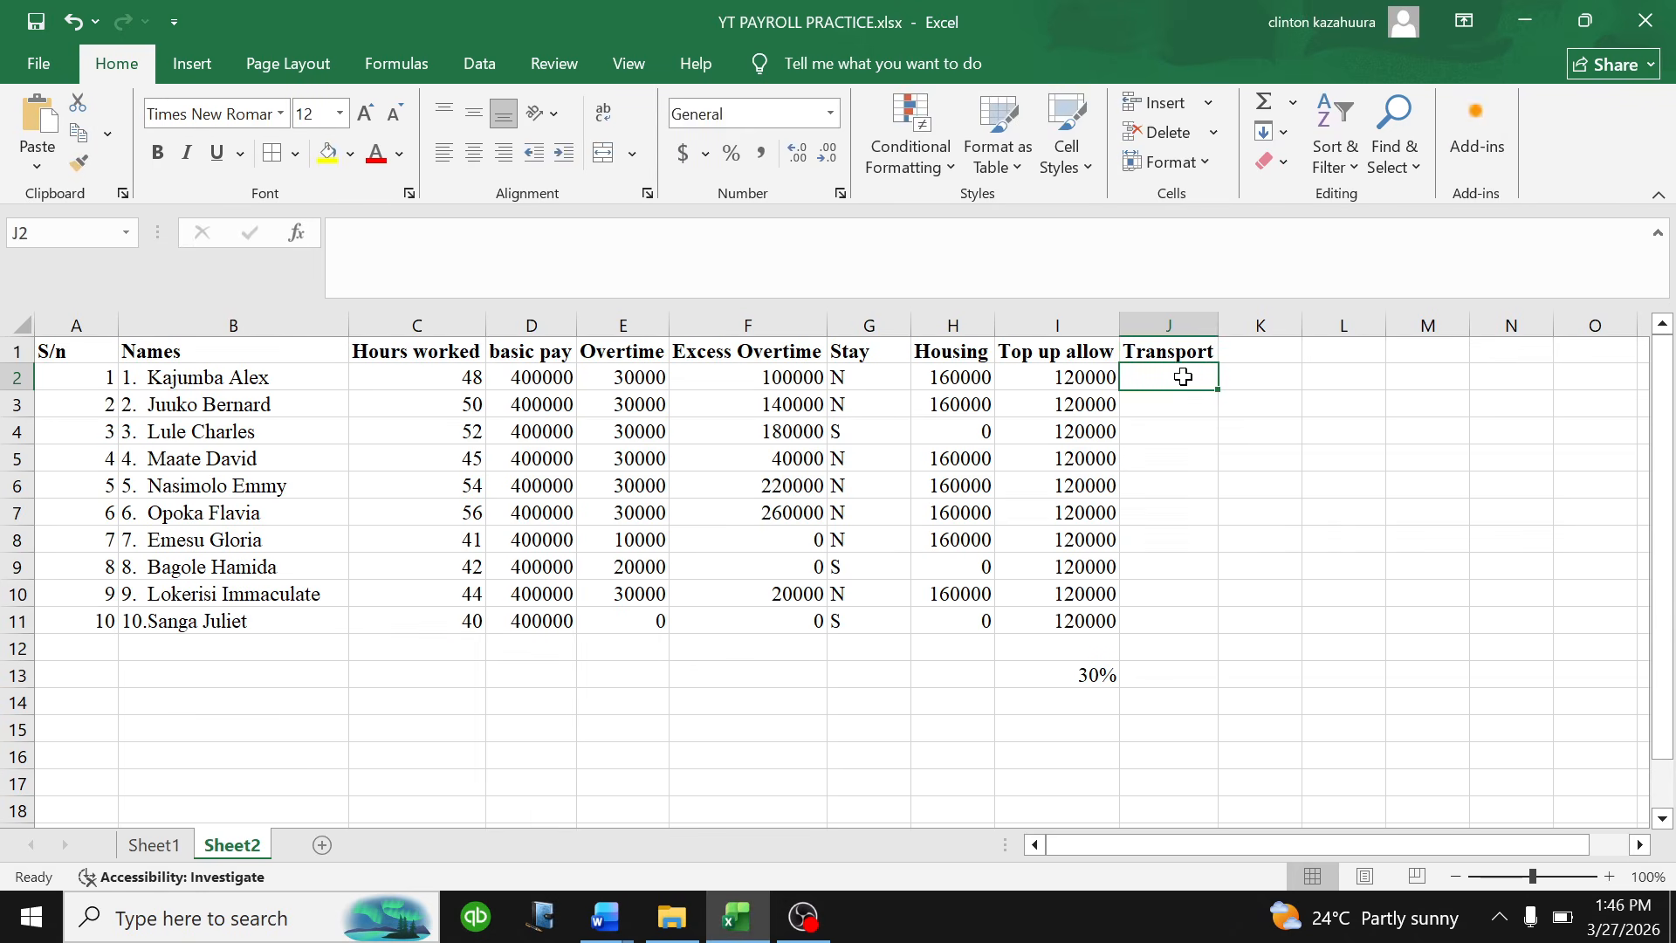
# - Enter the transport allowance formula =20000*4 in J2 and fill it down to J11
pyautogui.write('=20000')
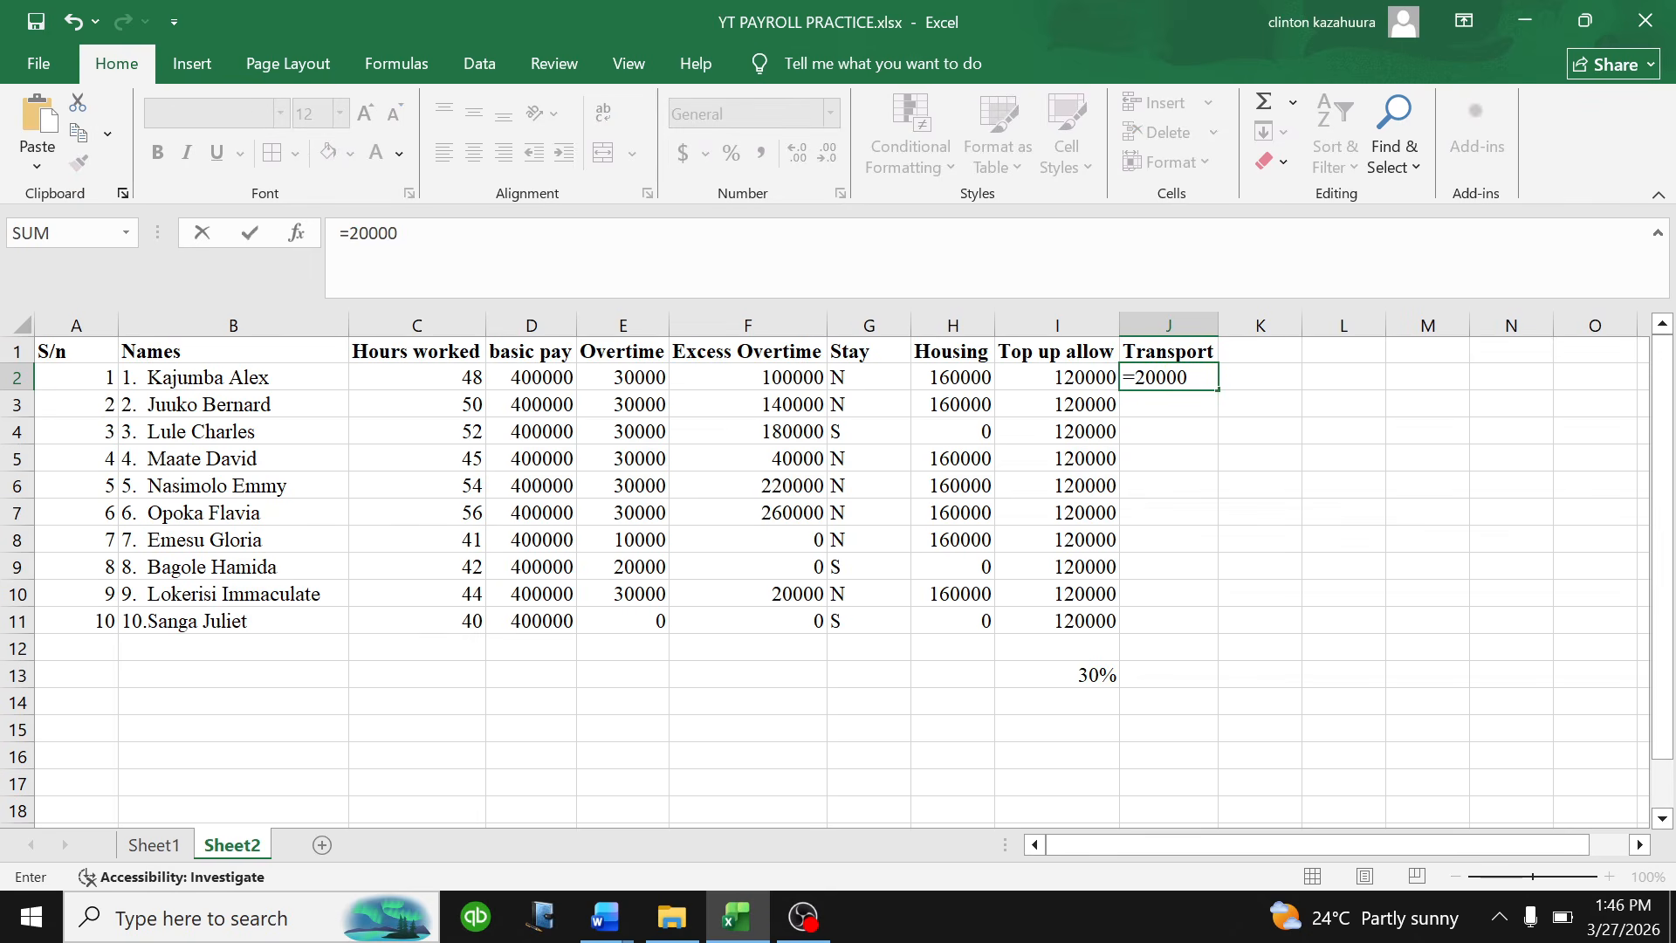
pyautogui.write('*4')
pyautogui.press('Return')
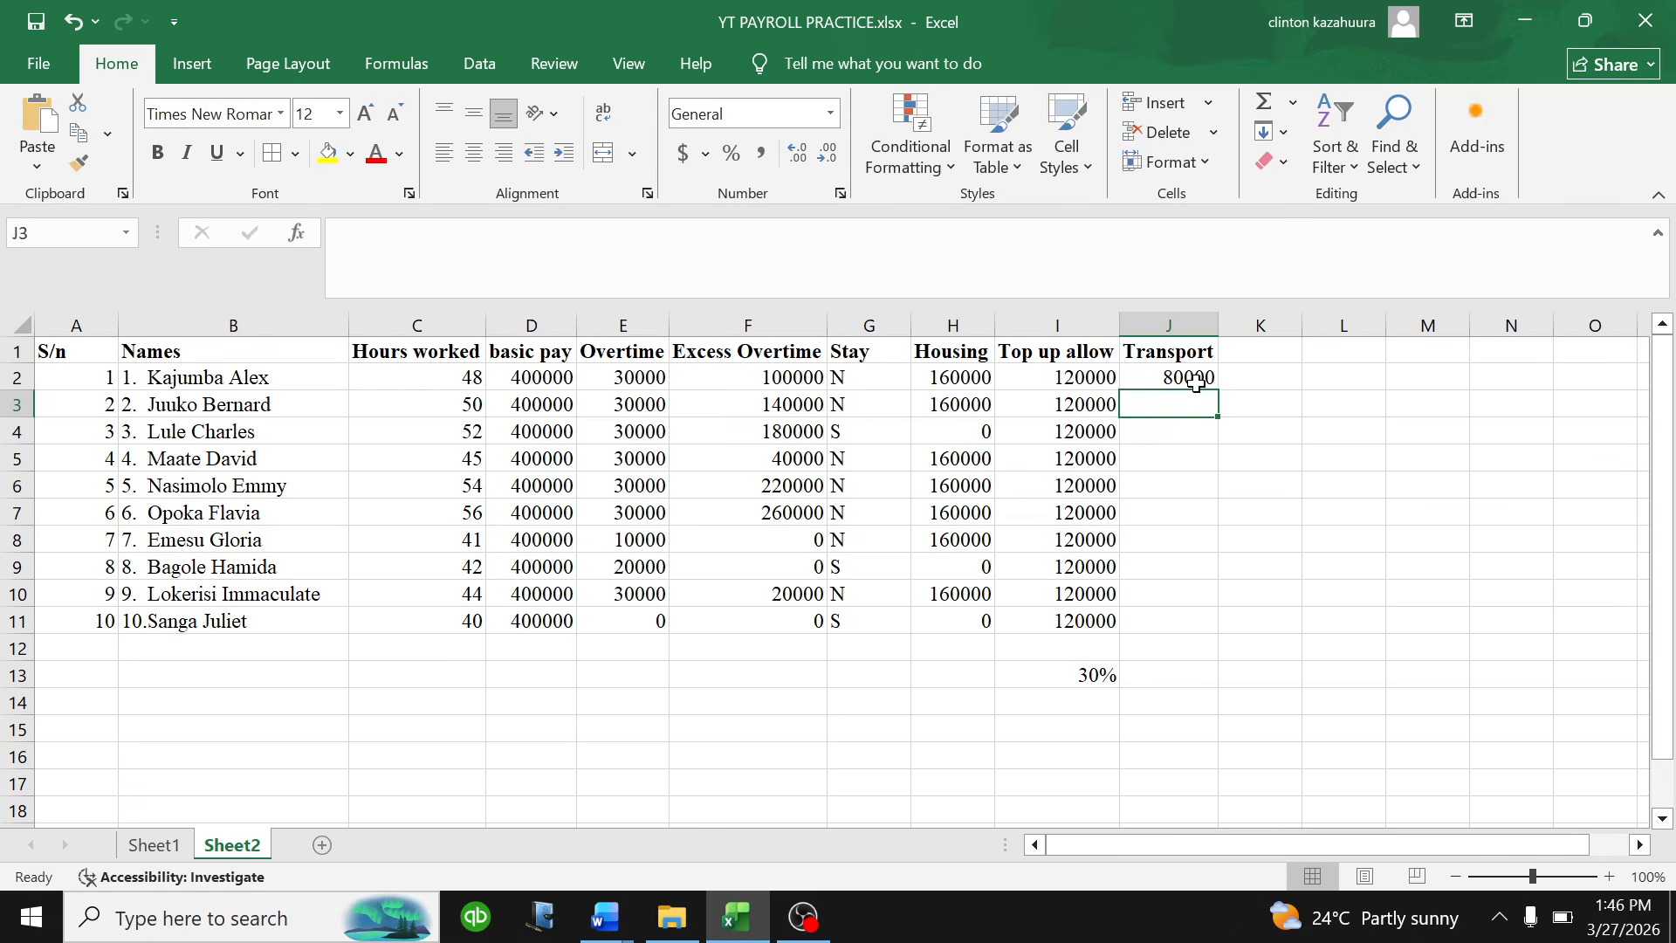
pyautogui.click(1196, 383)
pyautogui.moveTo(1217, 390); pyautogui.dragTo(1215, 623)
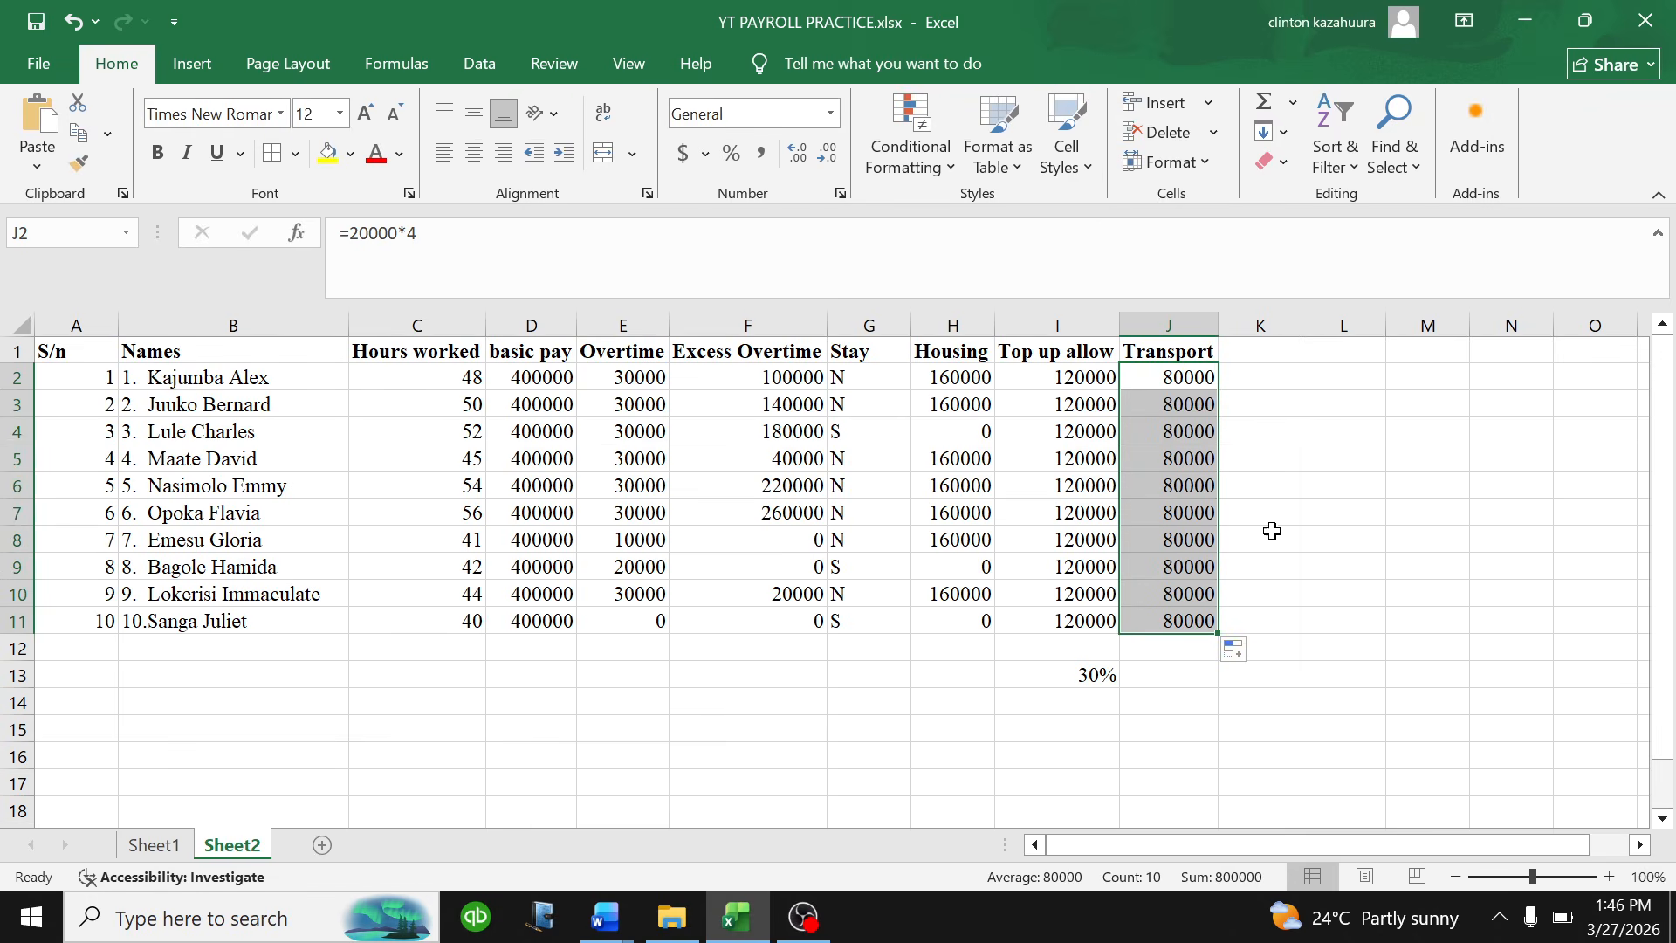
pyautogui.click(1331, 434)
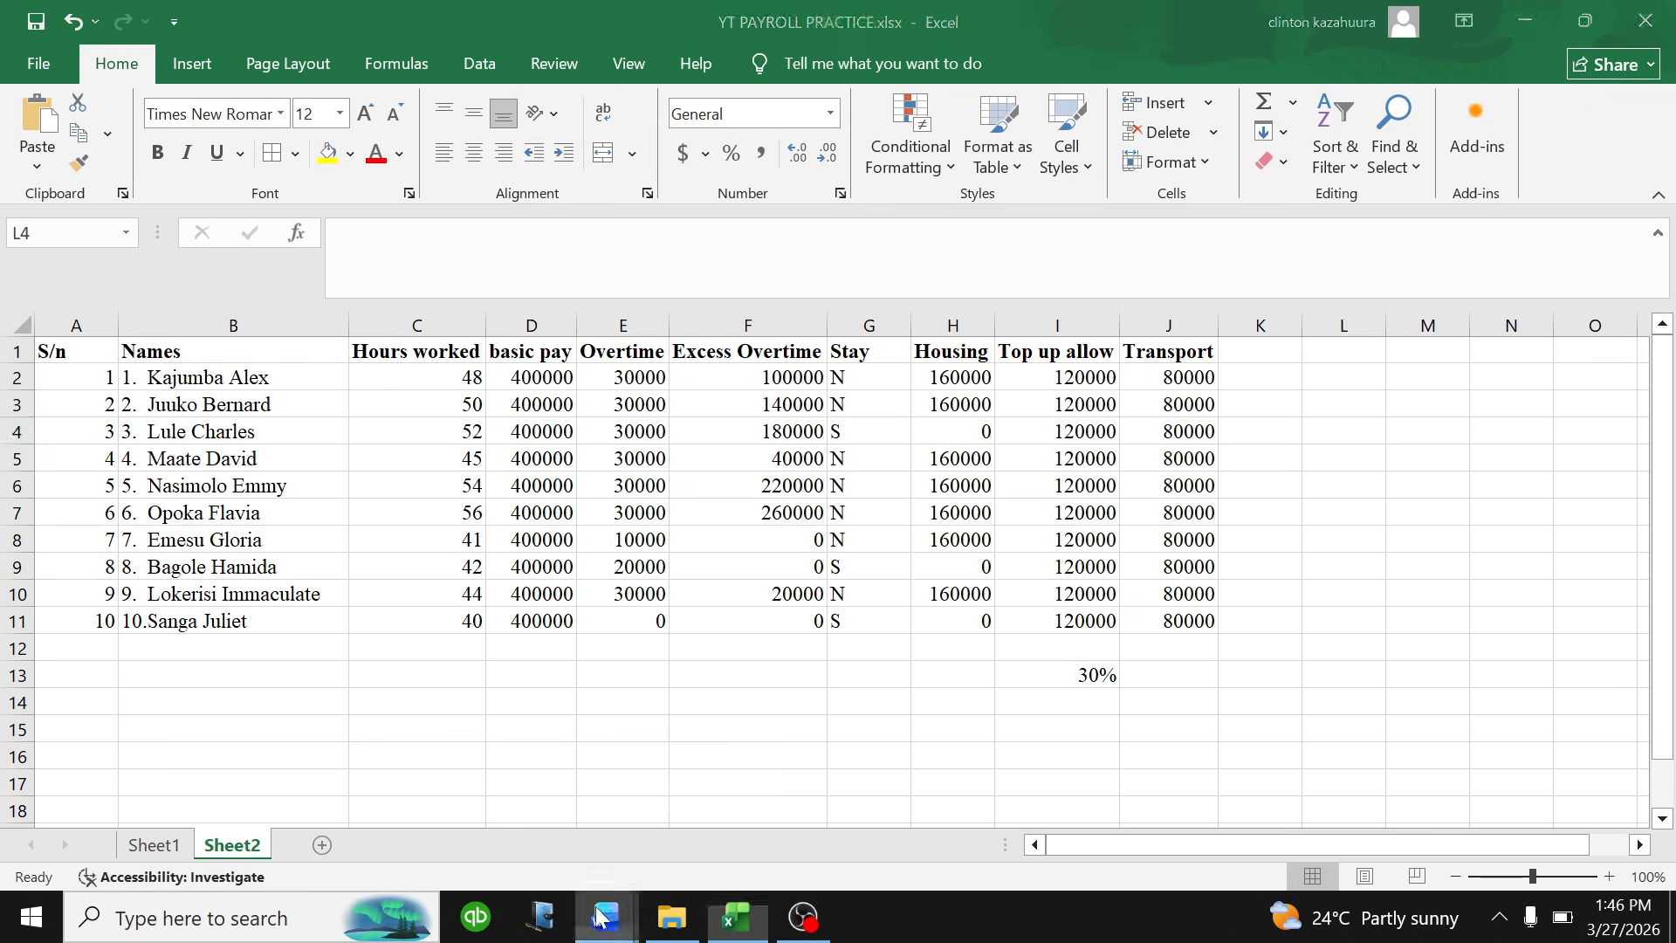
# - Review the allowance and deduction items in the Word questions document, and add the heading "Gross wage" in Excel cell K1 with column K widened
pyautogui.moveTo(599, 915)
pyautogui.click(498, 816)
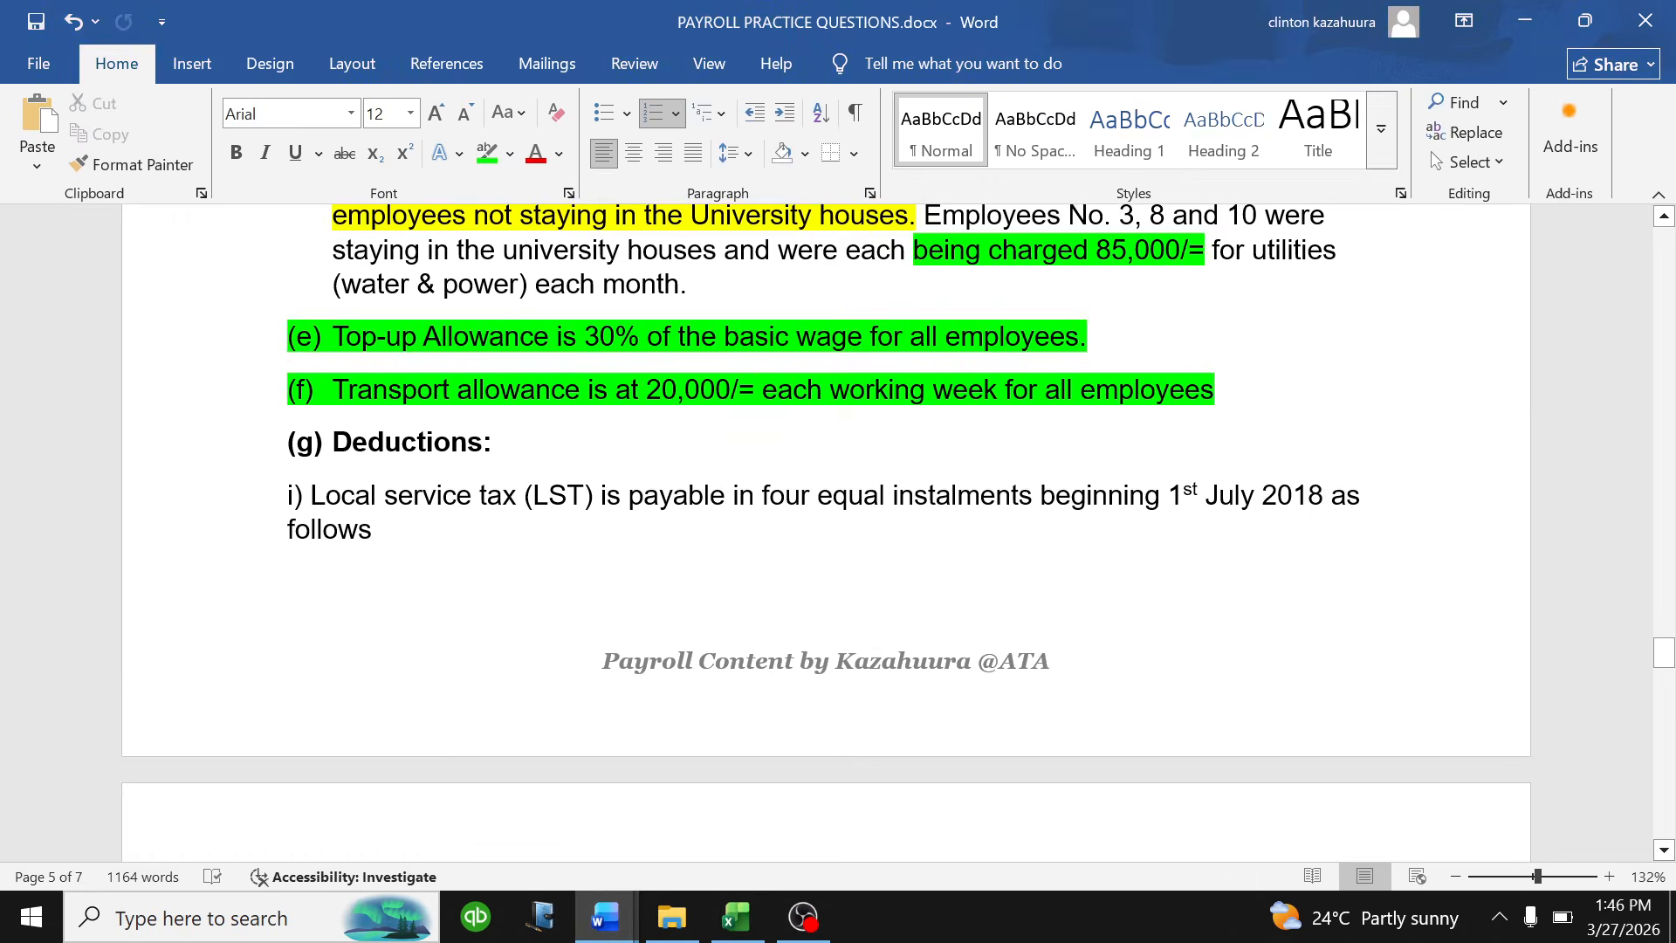
pyautogui.scroll(-1, 826, 493)
pyautogui.scroll(1, 825, 492)
pyautogui.scroll(1, 826, 493)
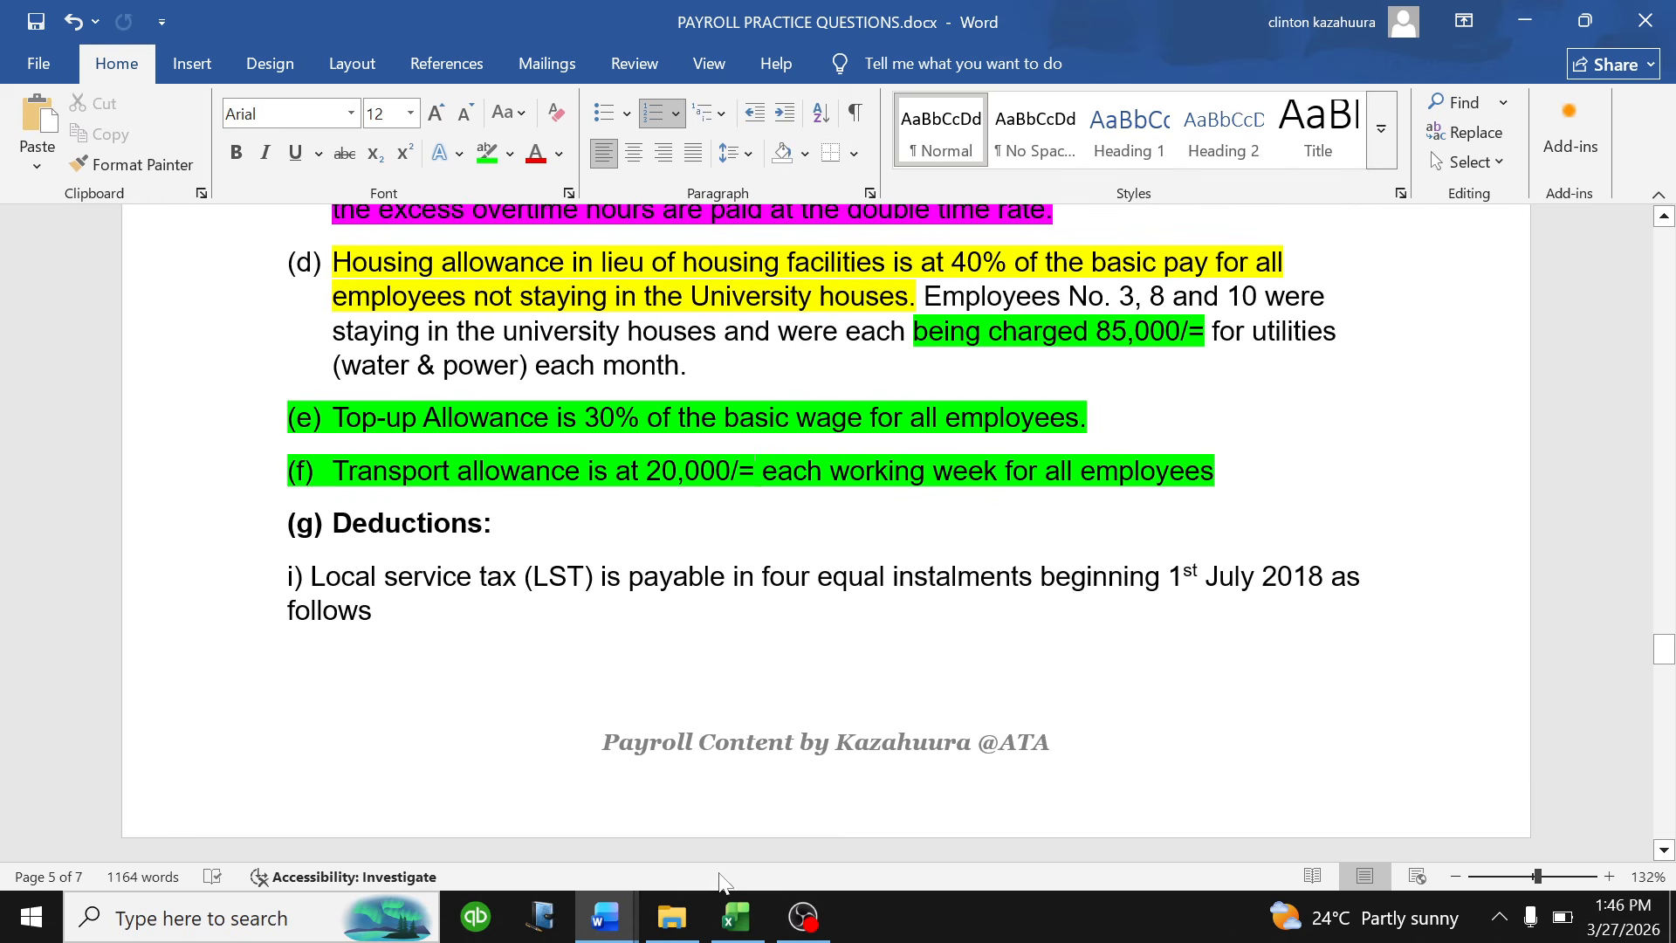
pyautogui.click(737, 917)
pyautogui.click(1257, 356)
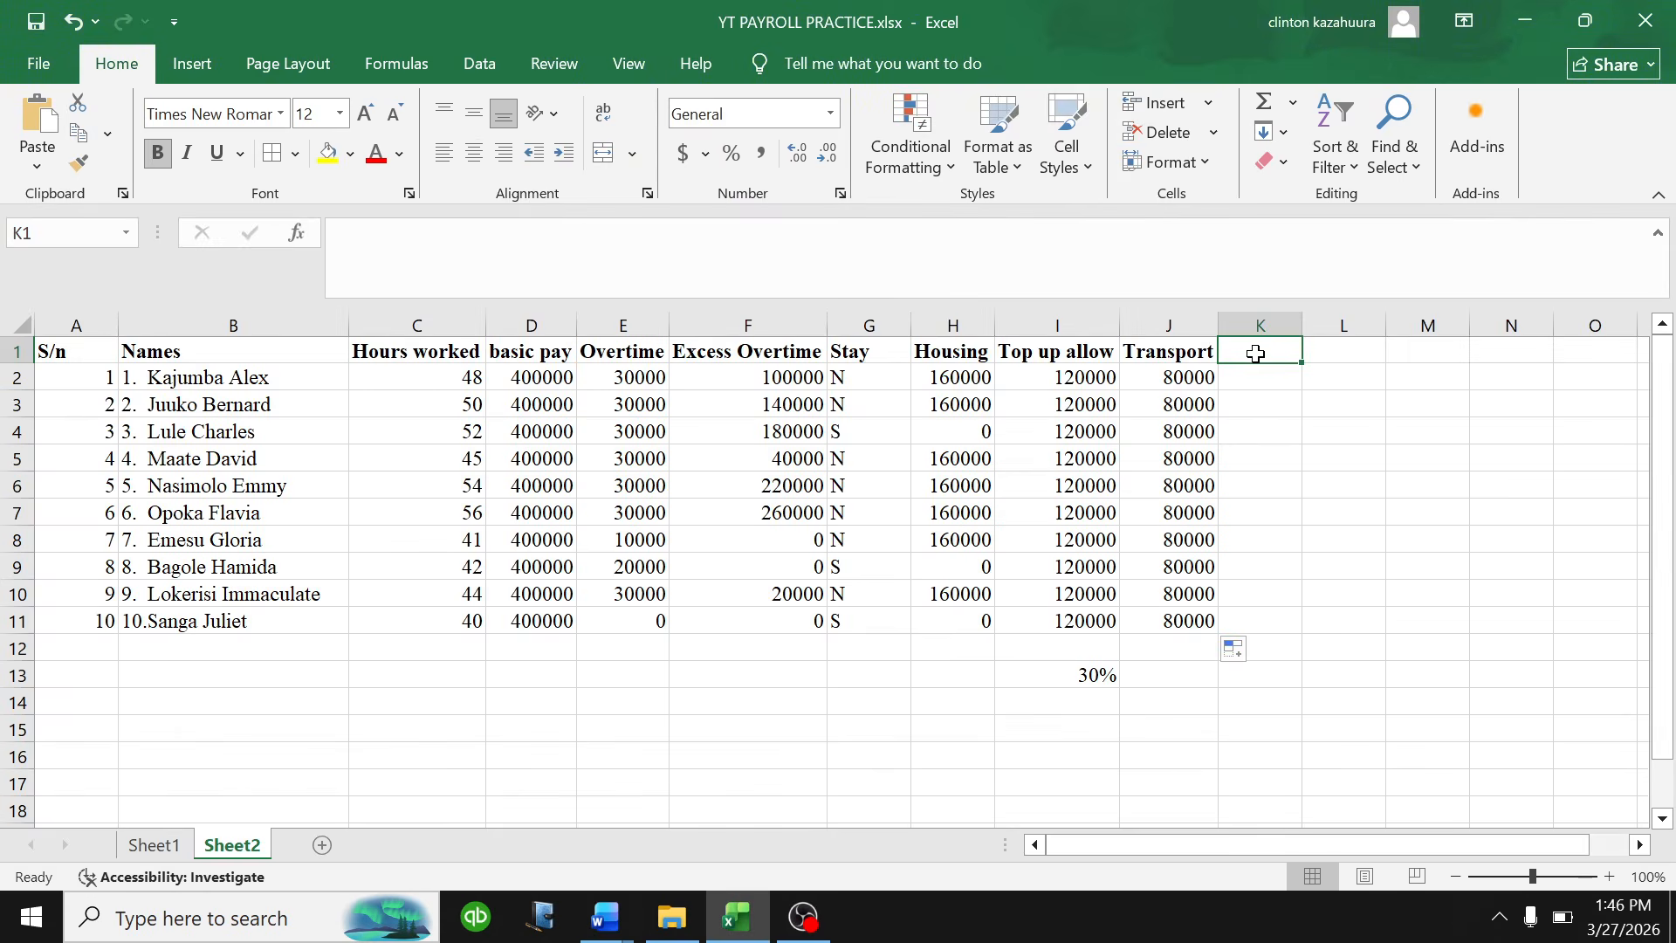
pyautogui.write('Gro')
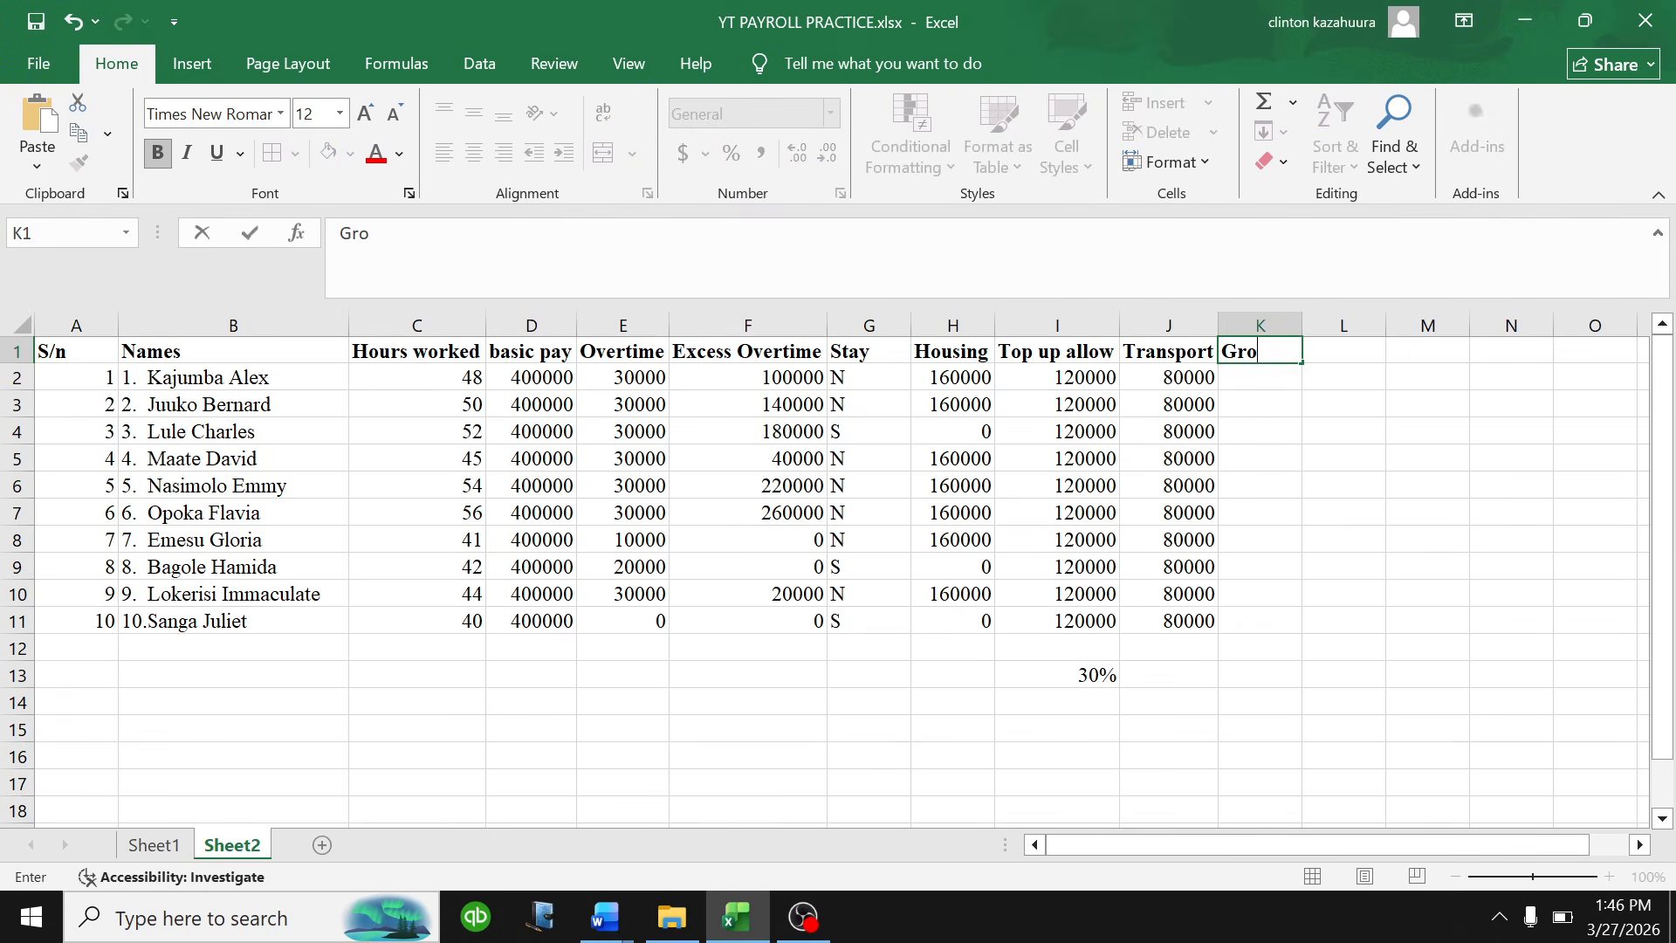
pyautogui.write('ss wage')
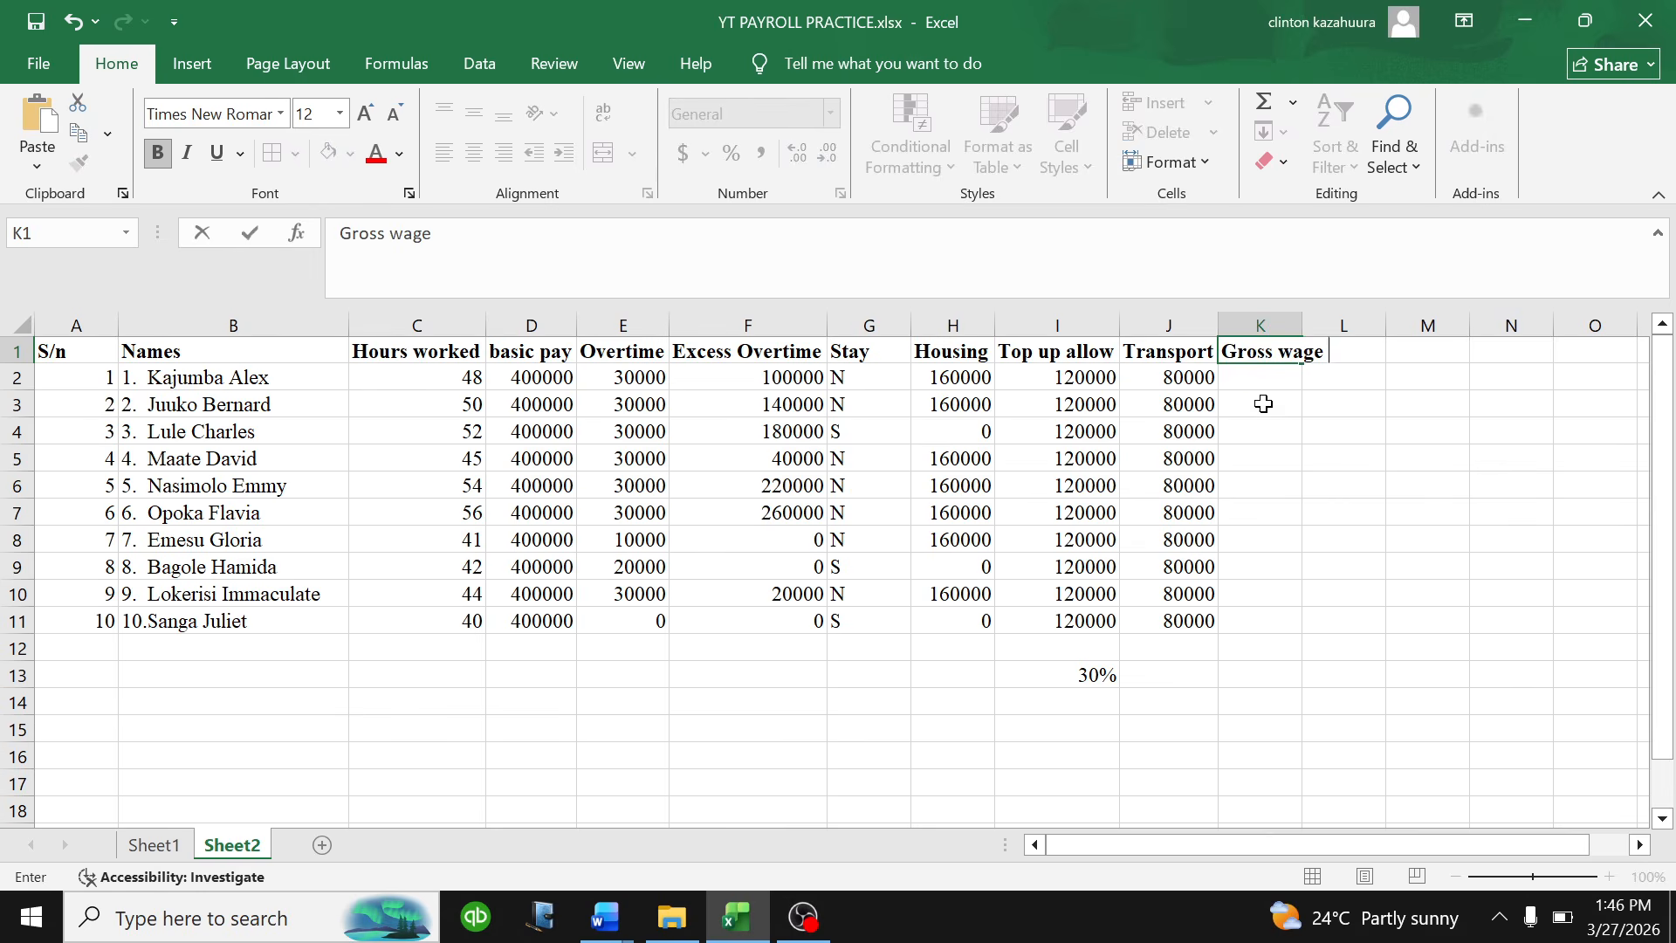
pyautogui.click(1266, 375)
pyautogui.moveTo(1299, 319); pyautogui.dragTo(1333, 320)
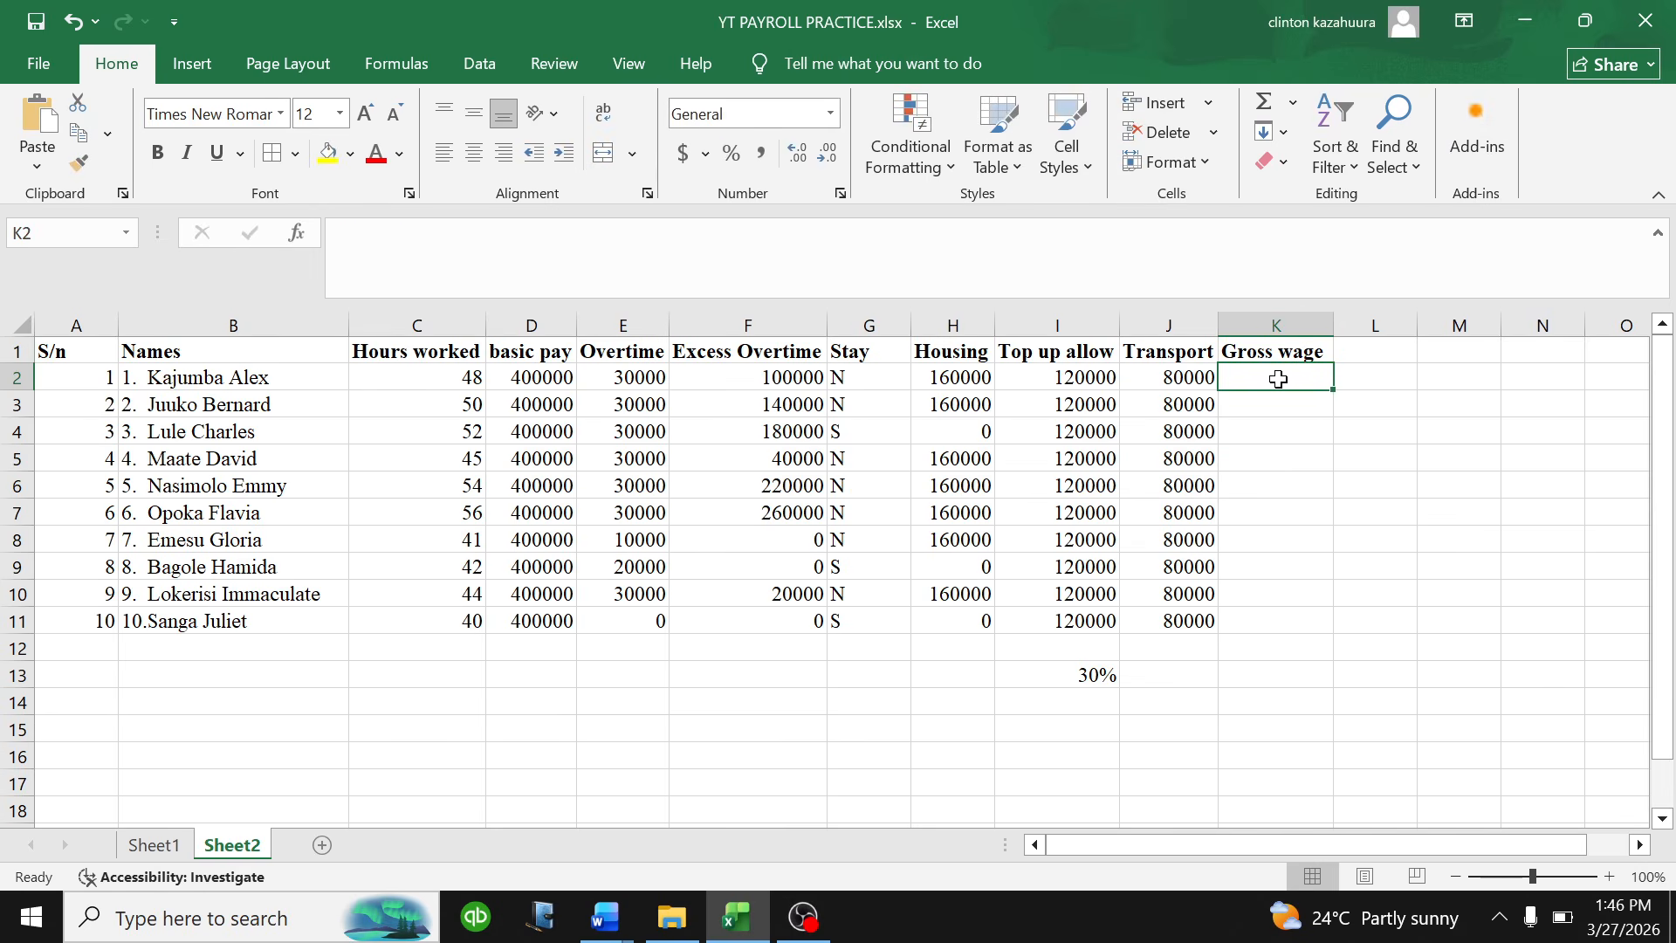
# - Enter the gross wage formula =D2+E2+F2+H2+I2+J2 in K2 and fill it down to K11
pyautogui.write('=')
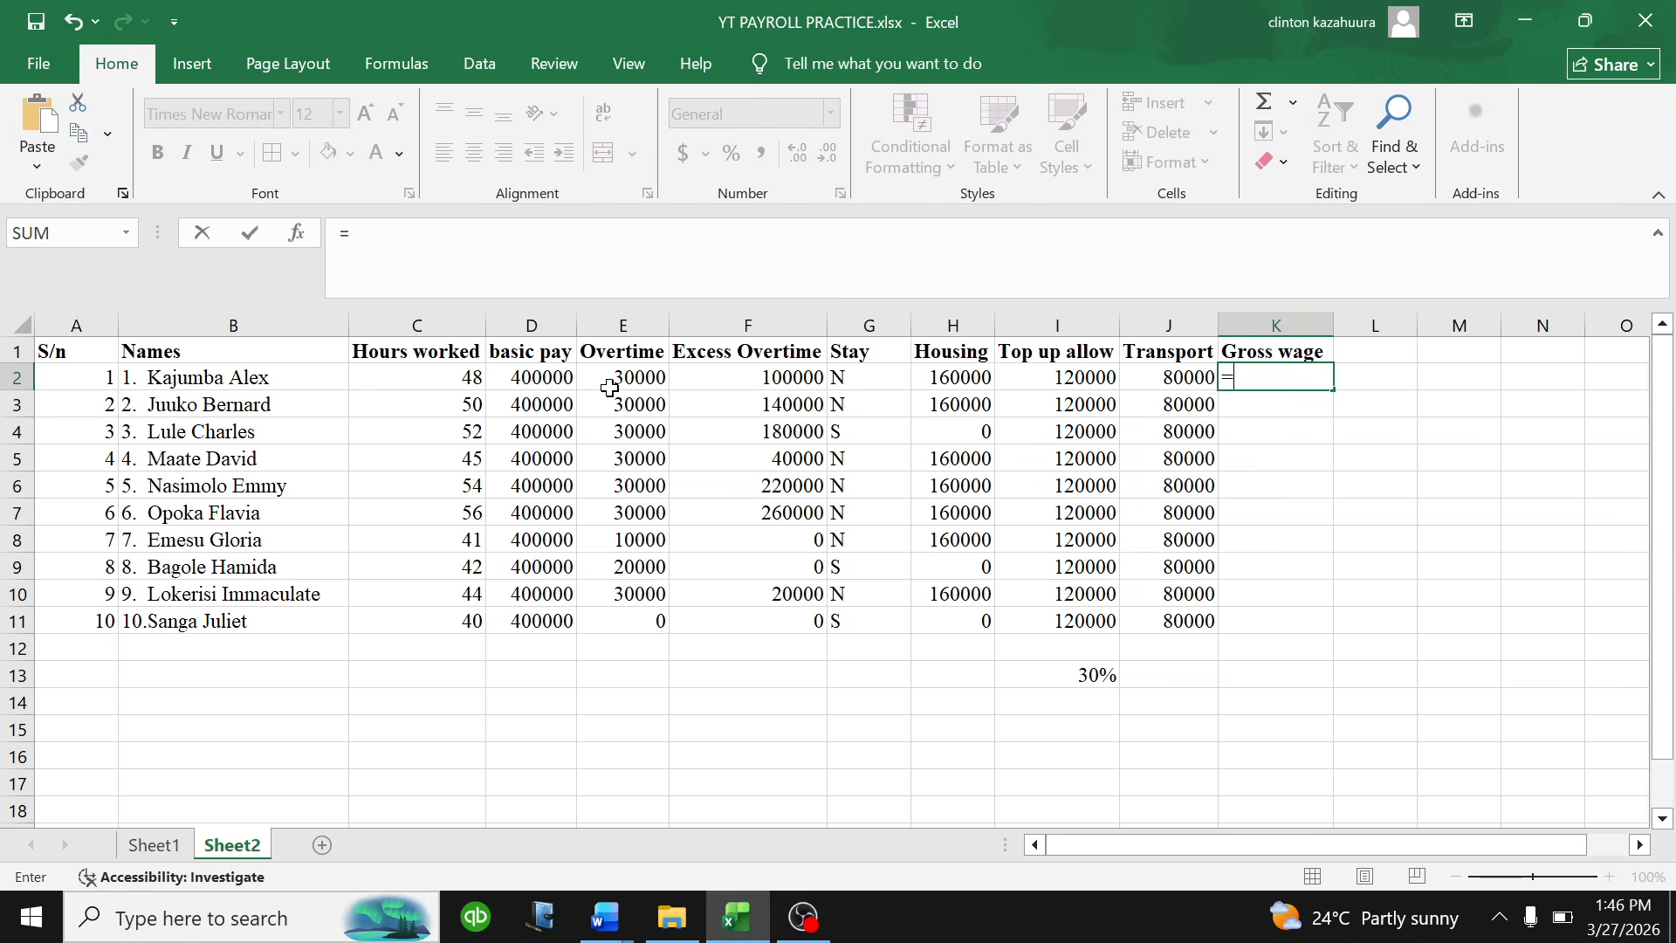
pyautogui.click(533, 377)
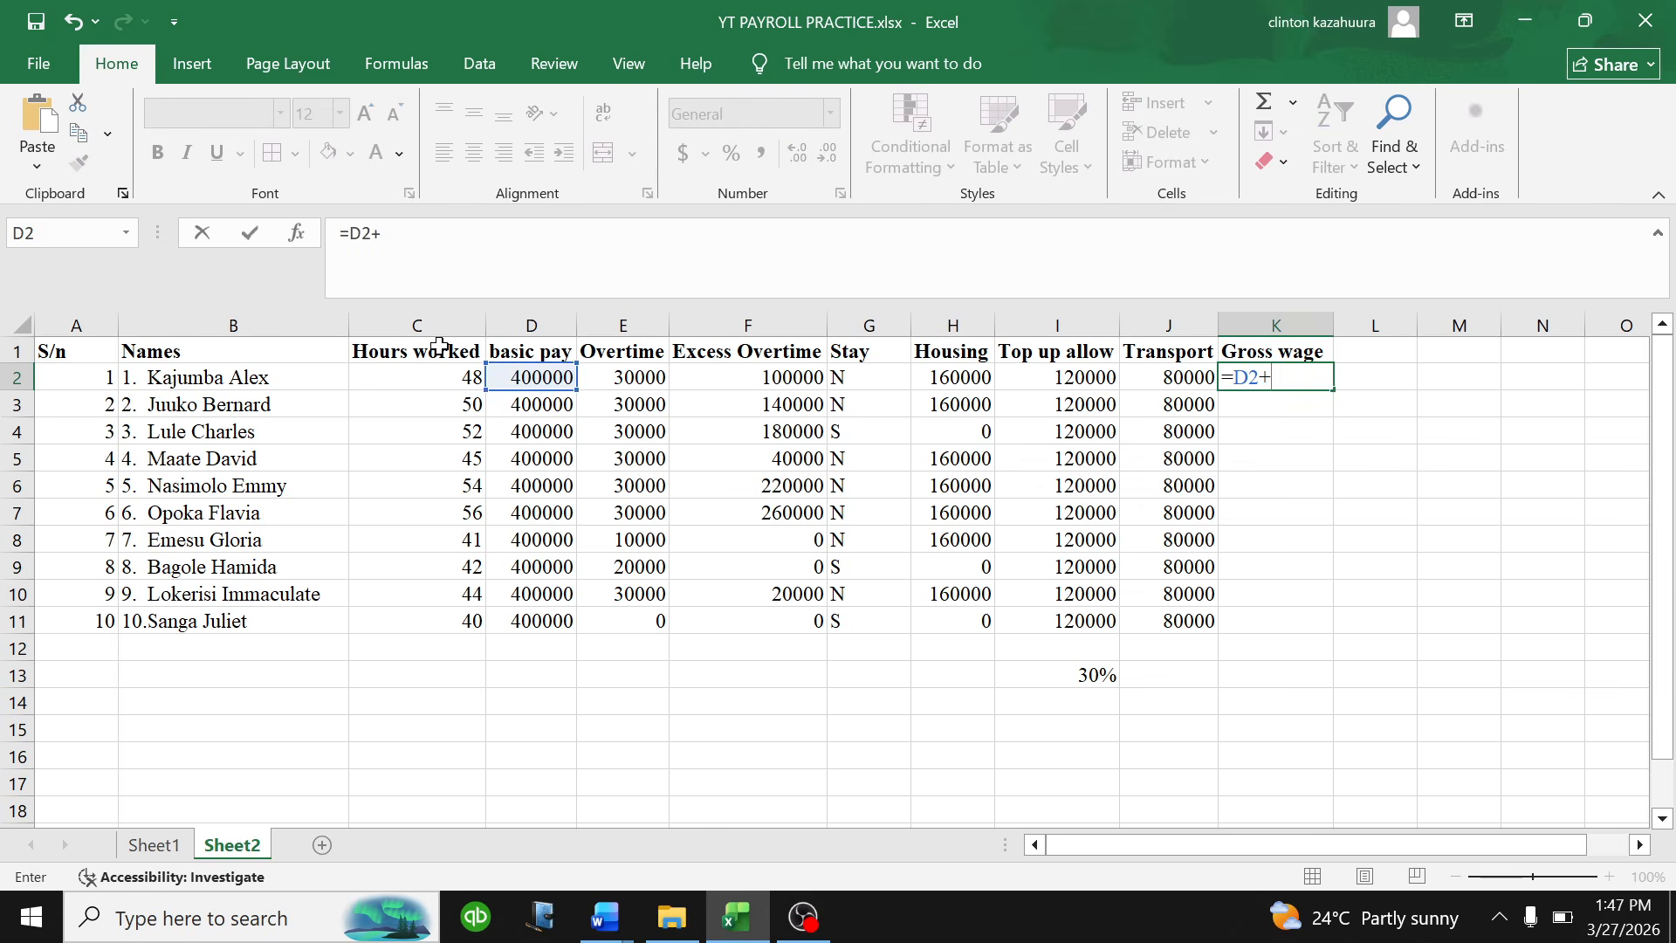
pyautogui.write('+')
pyautogui.click(624, 375)
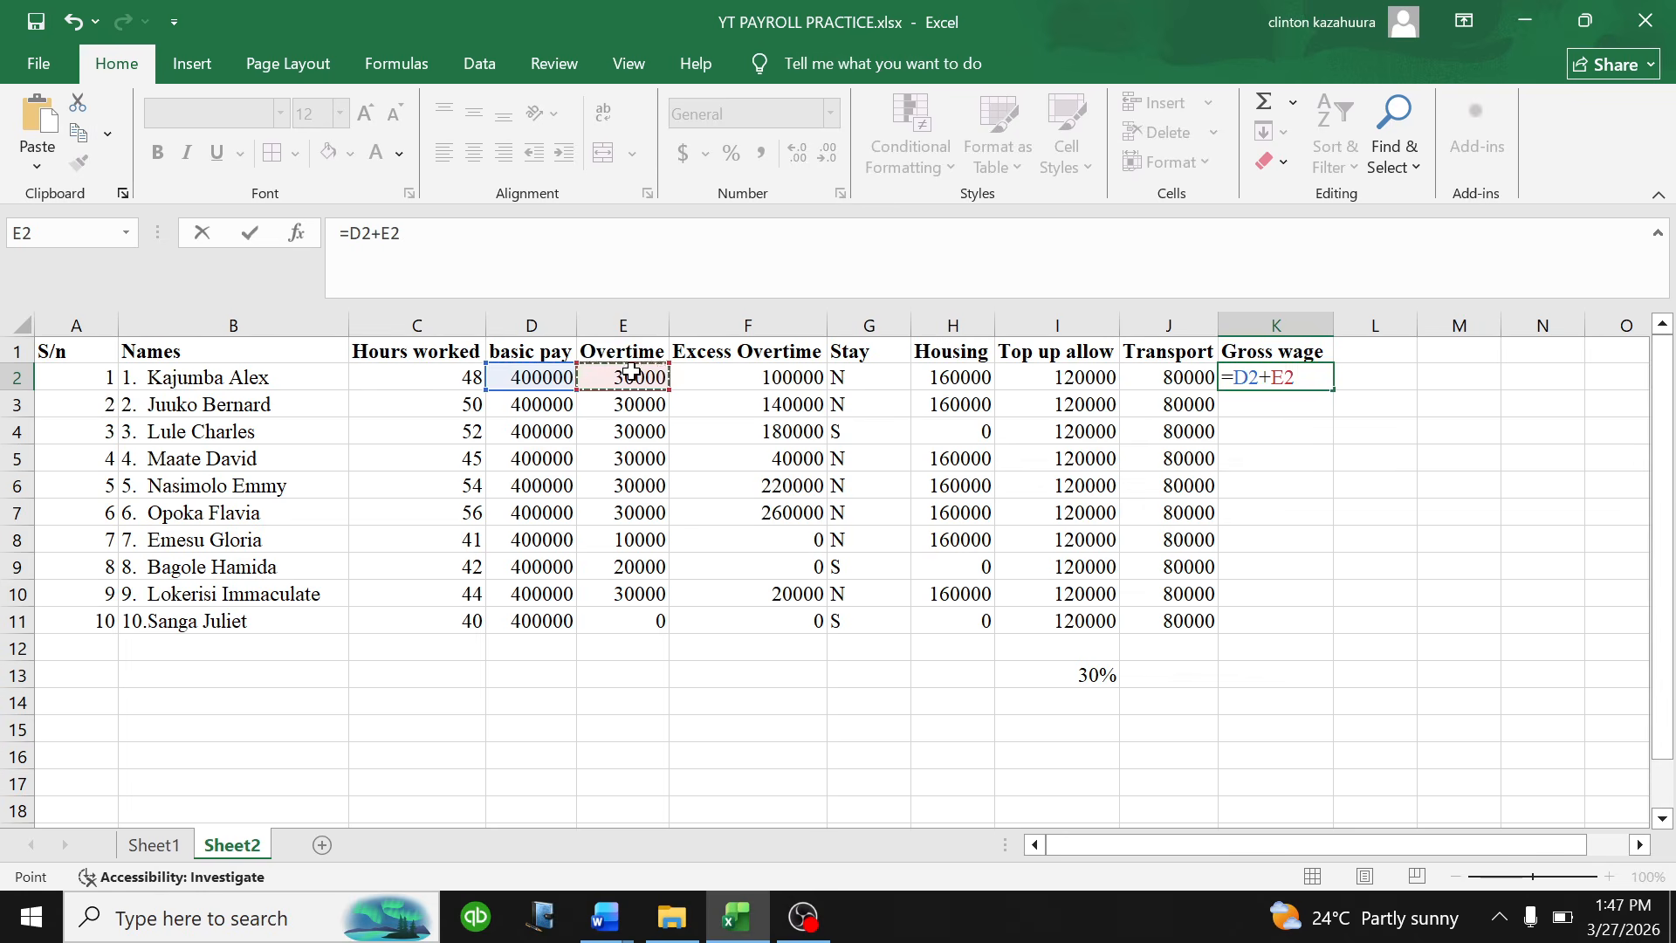
pyautogui.write('+')
pyautogui.click(765, 381)
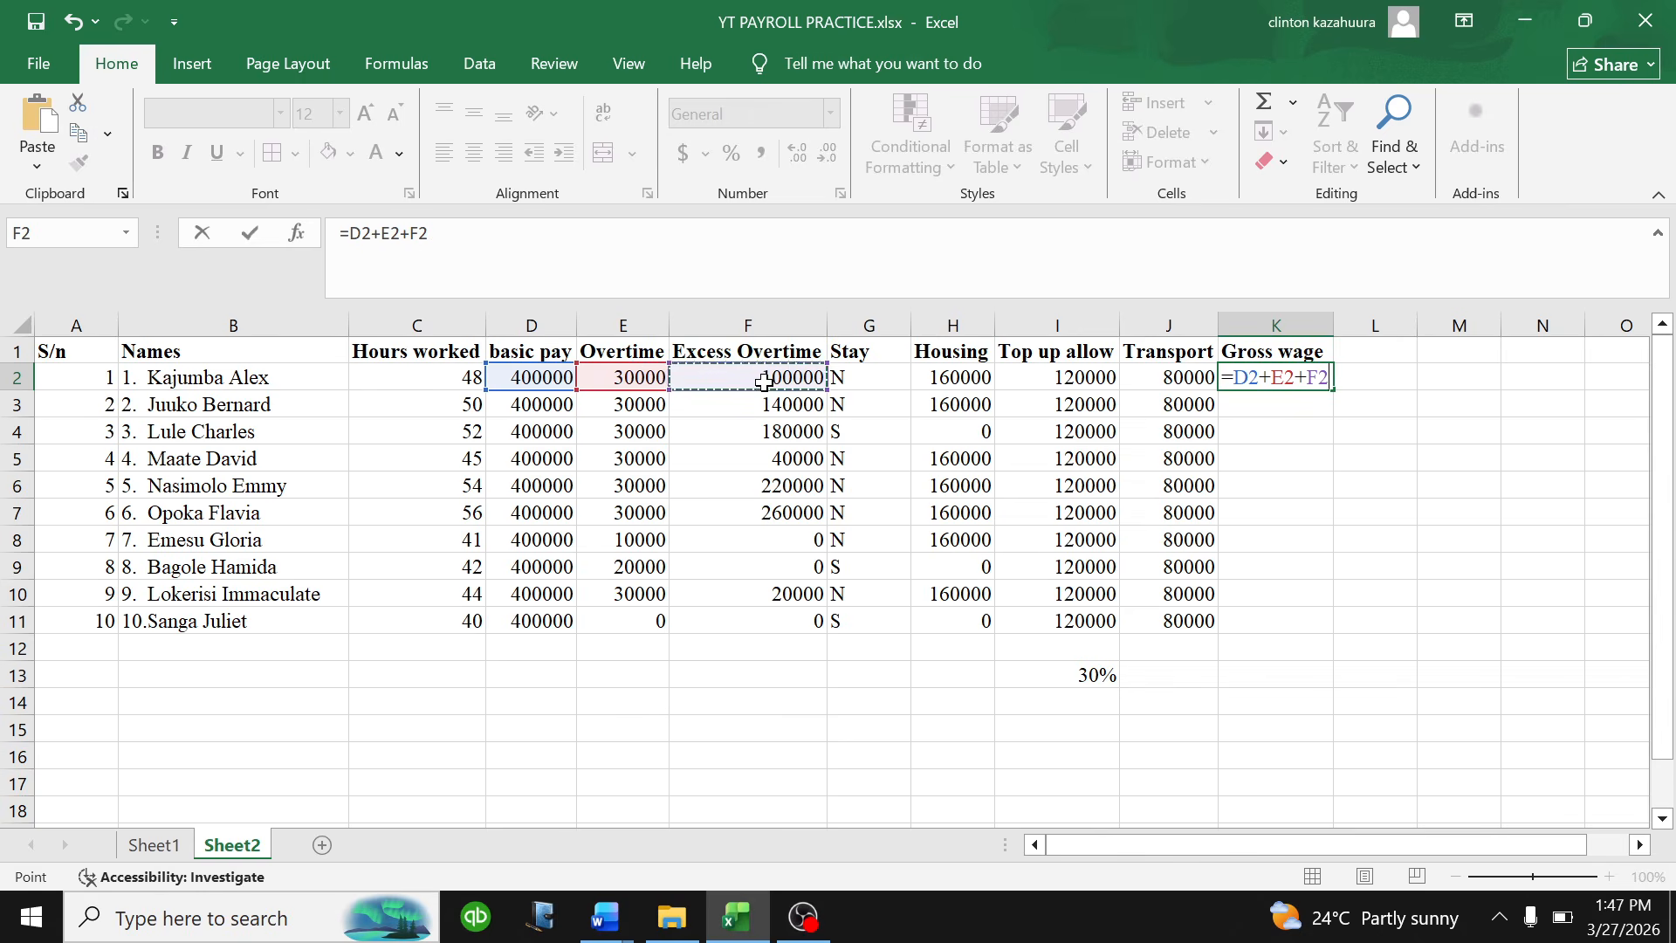
pyautogui.write('_')
pyautogui.press('BackSpace')
pyautogui.write('+')
pyautogui.click(938, 373)
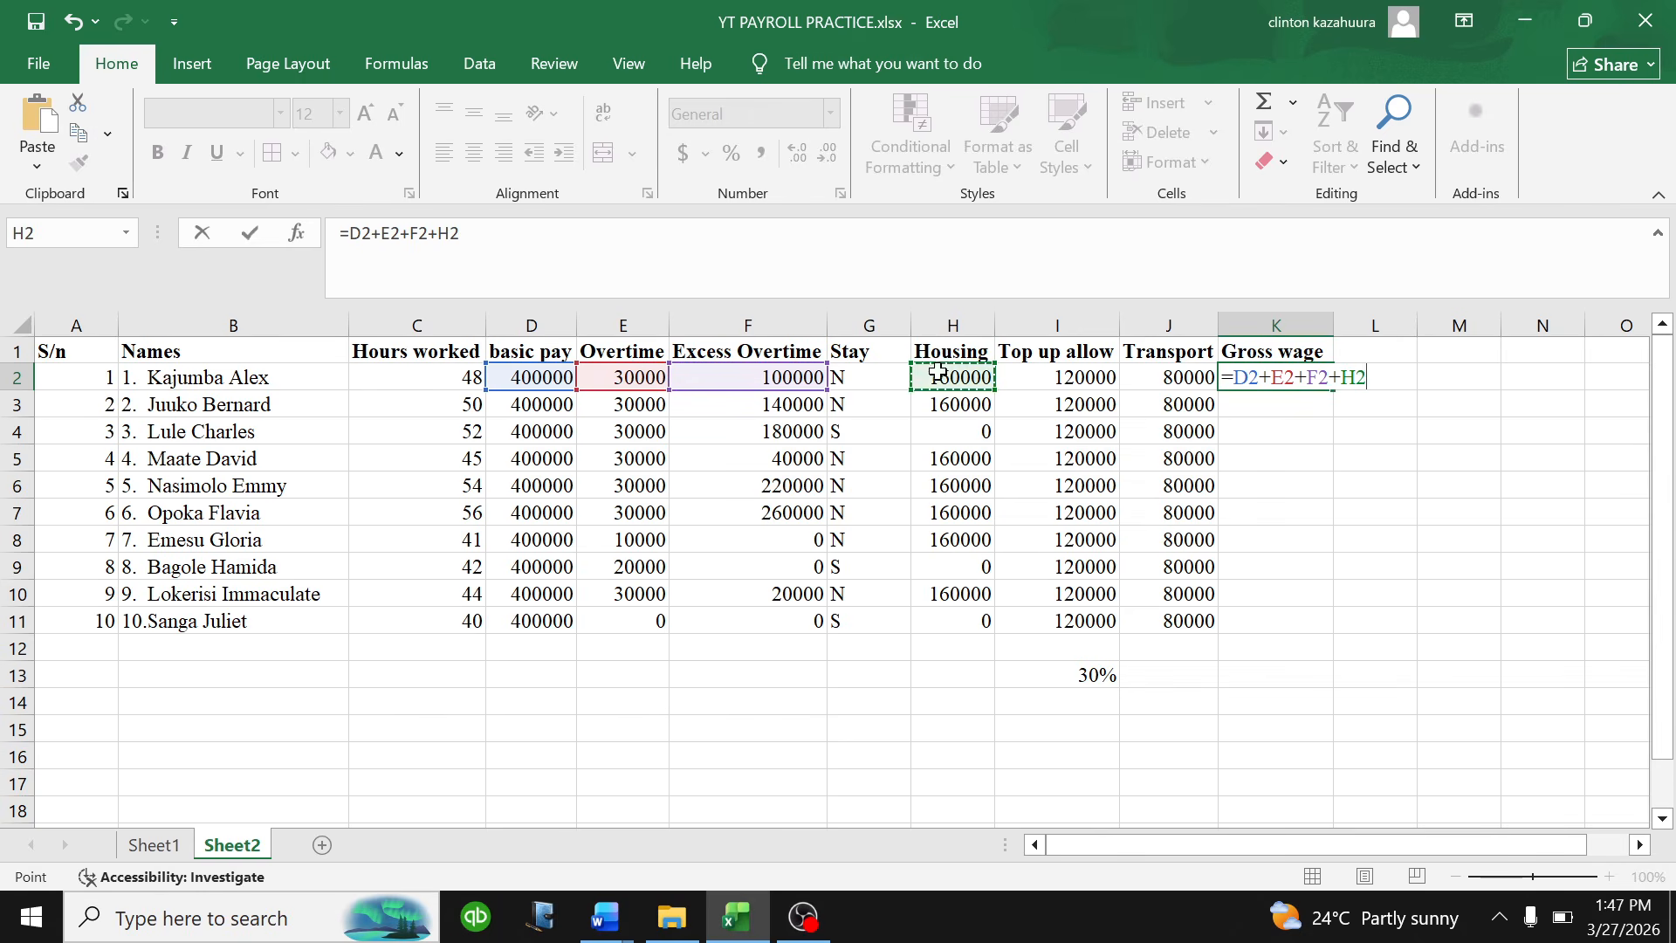
pyautogui.write('+')
pyautogui.click(1044, 379)
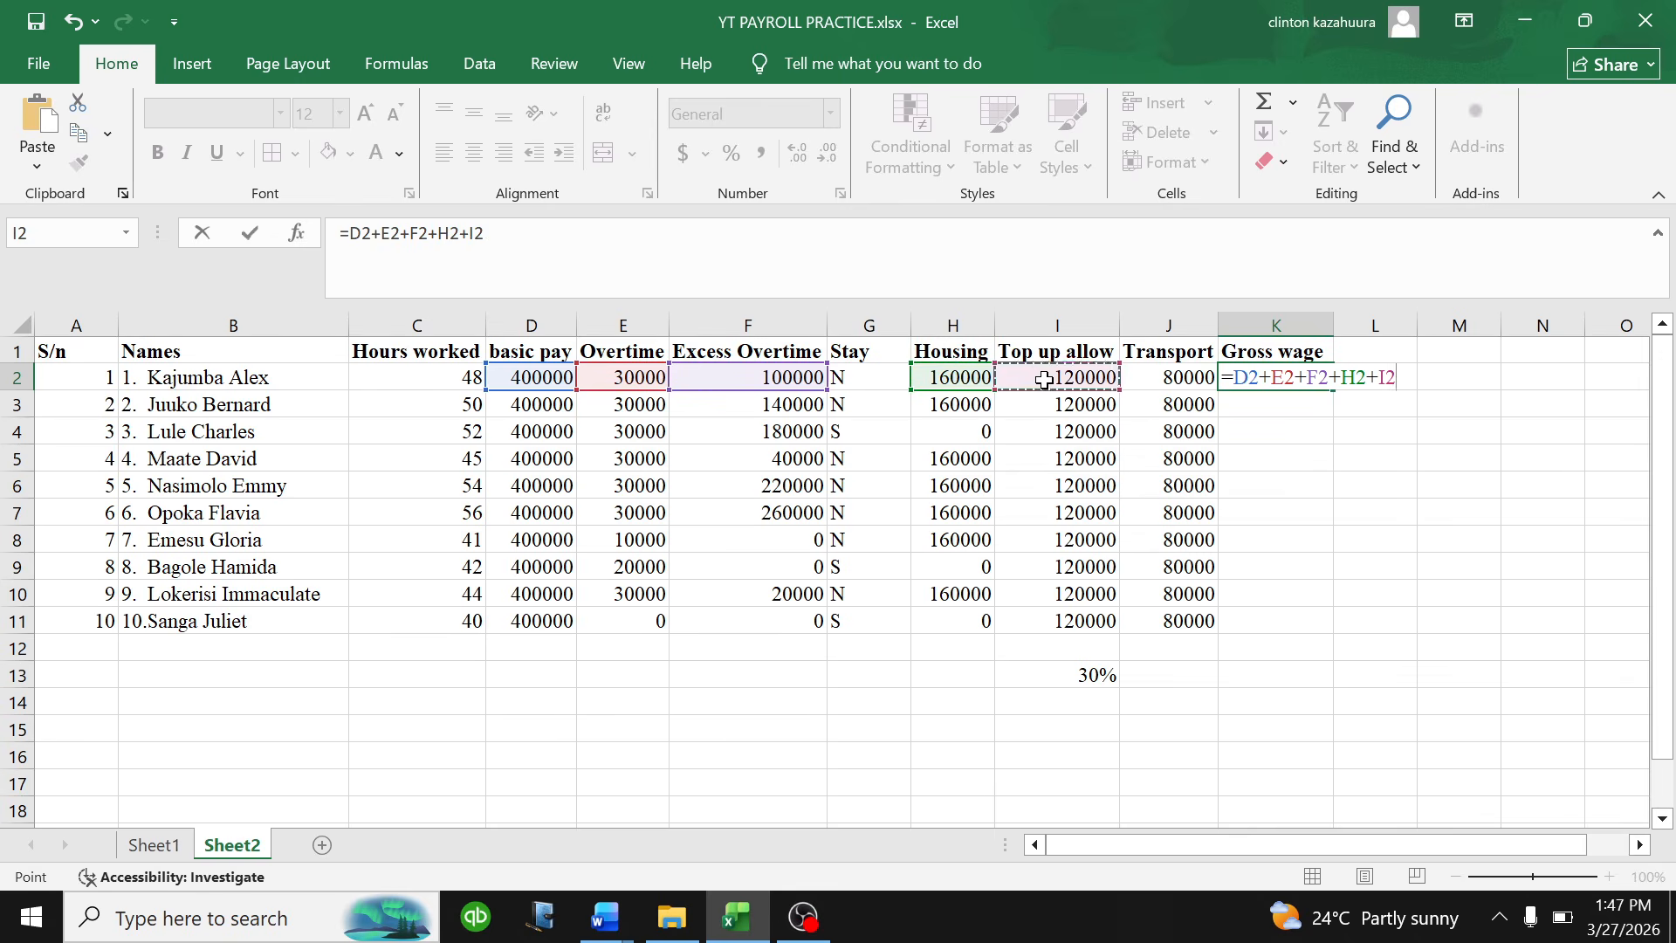
pyautogui.write('+')
pyautogui.click(1162, 376)
pyautogui.press('Return')
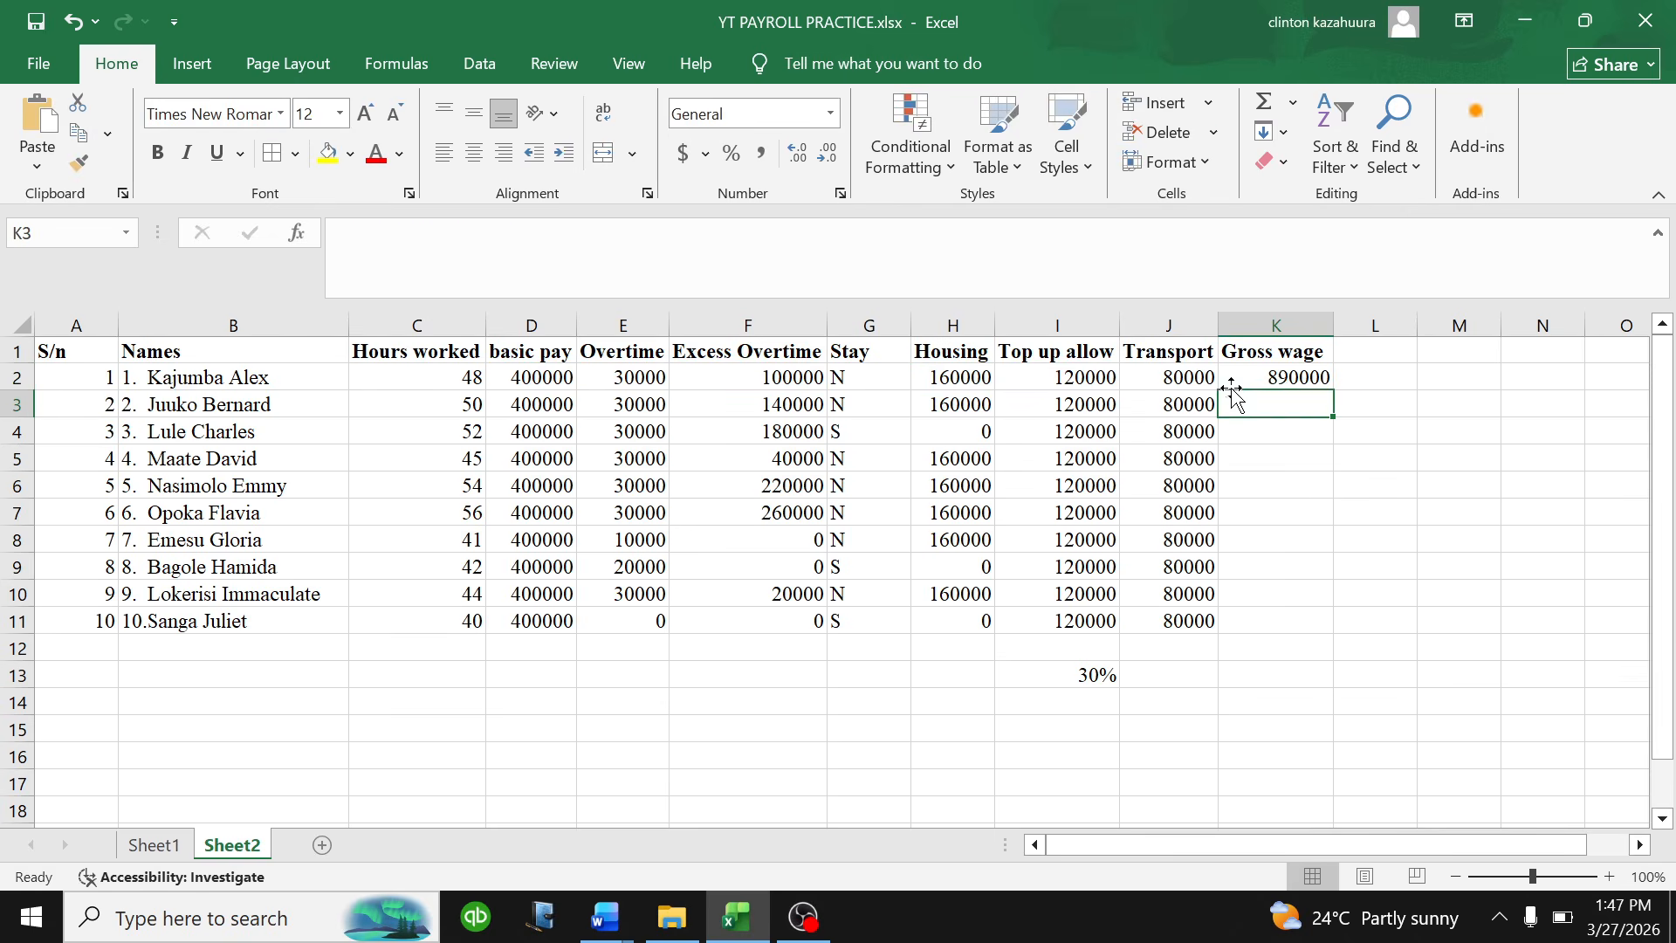
pyautogui.click(1283, 375)
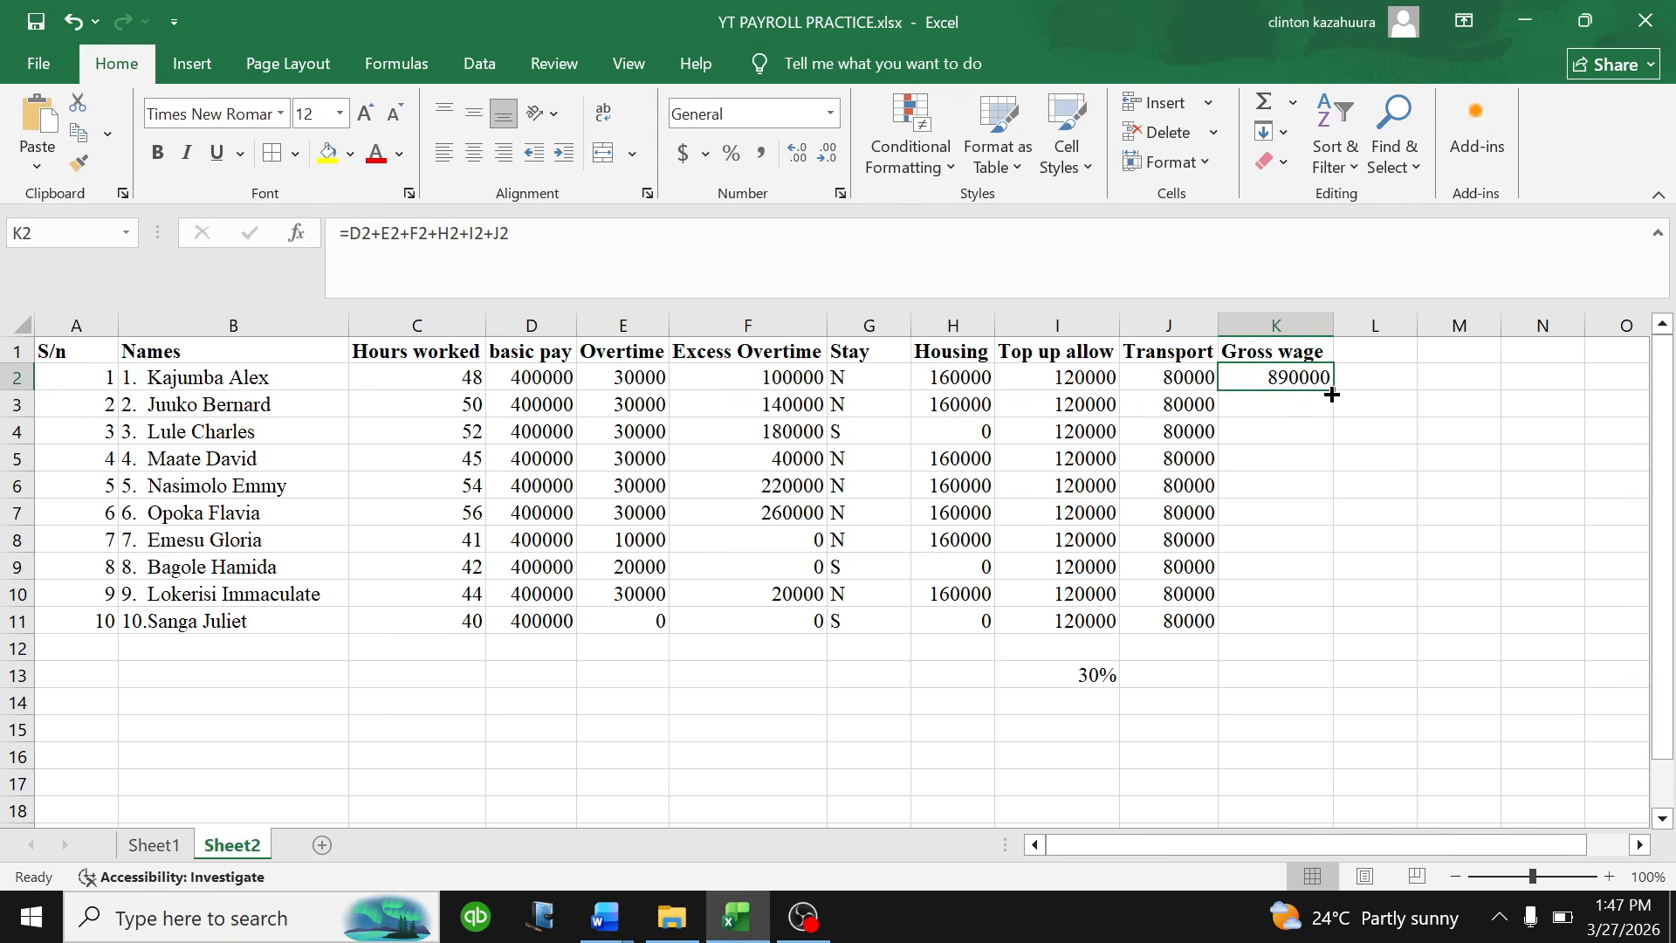
pyautogui.moveTo(1333, 389); pyautogui.dragTo(1340, 630)
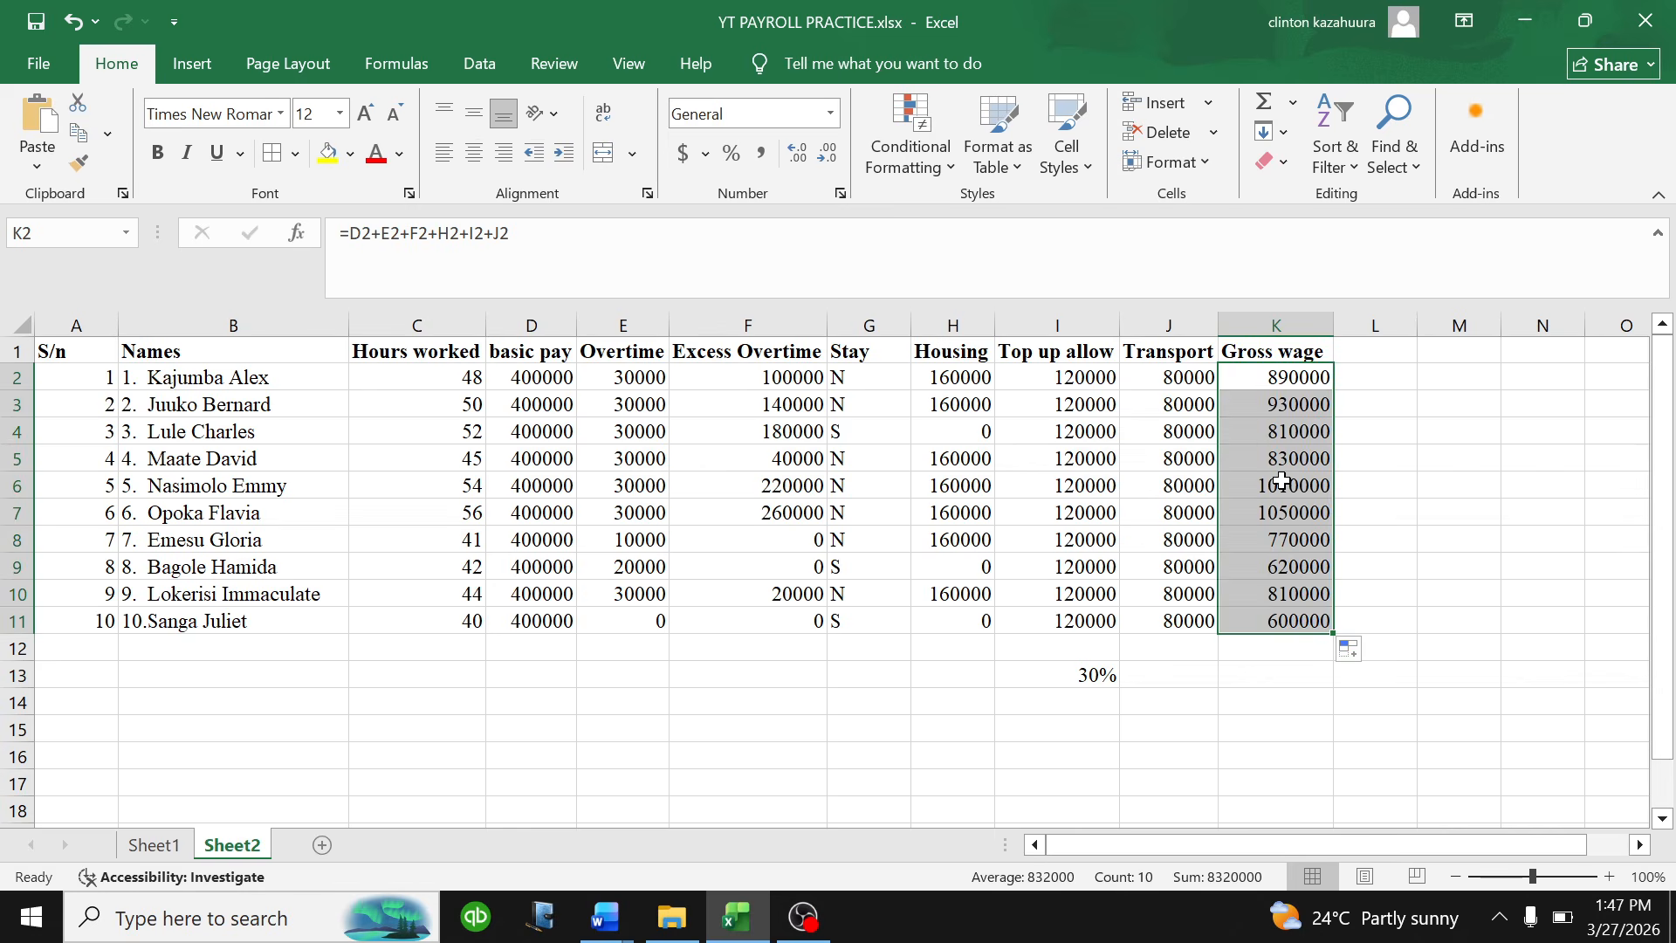
# - Add the heading "Utilities" in L1 and check the monthly utilities charge in the Word questions document before returning to Excel
pyautogui.click(1377, 351)
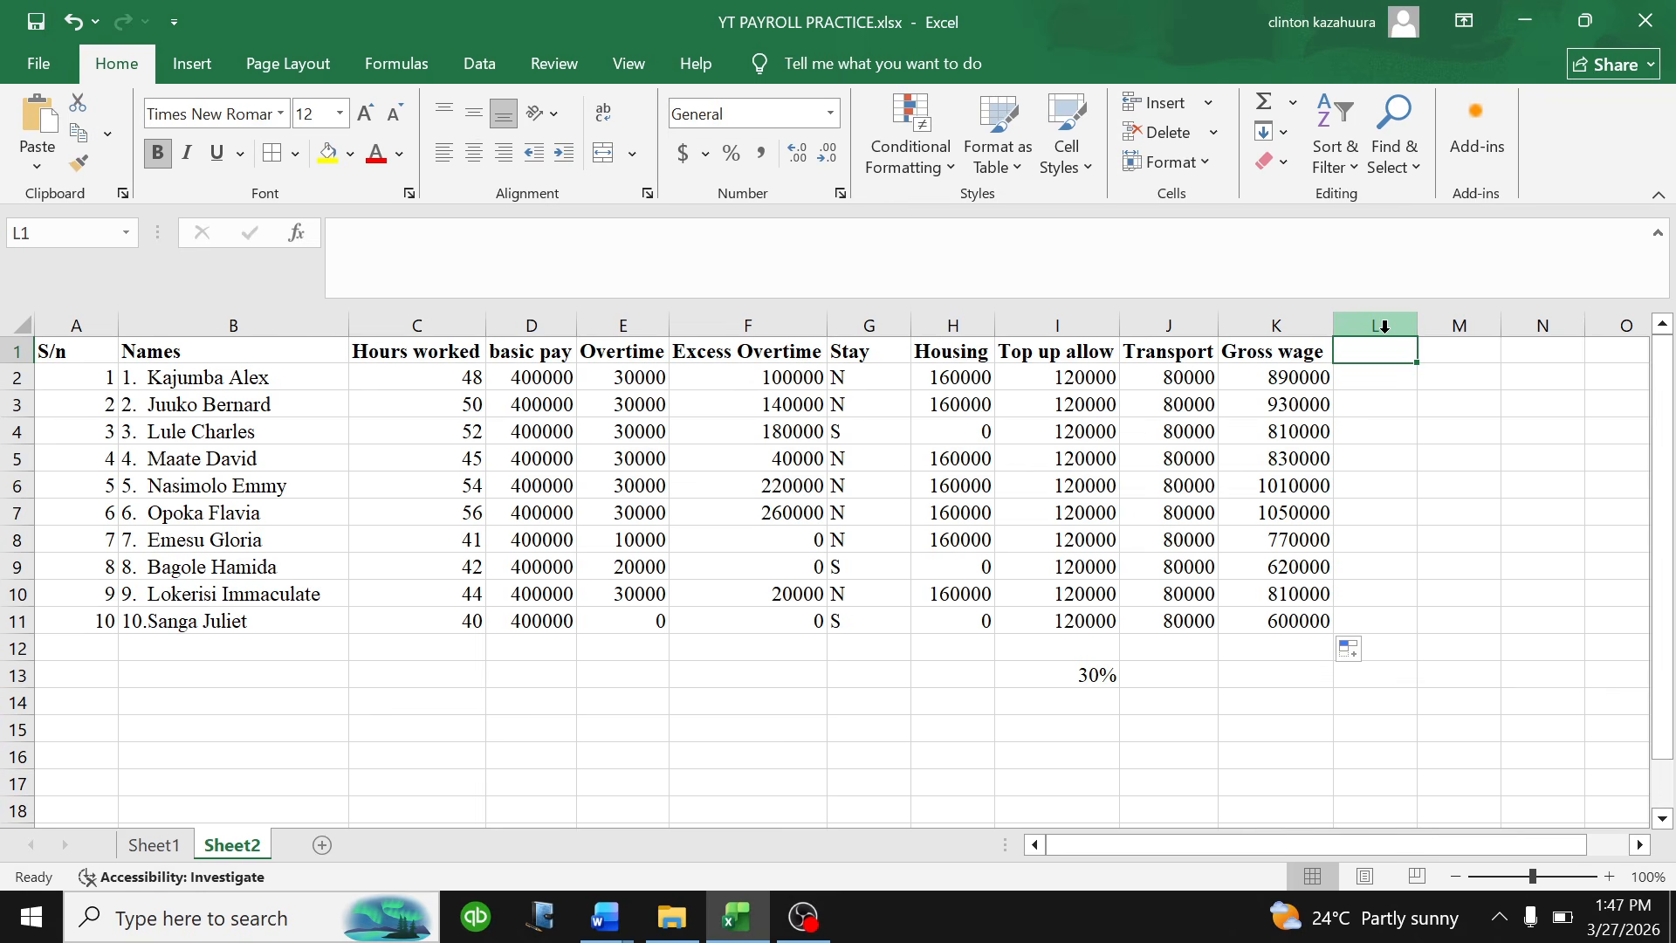
pyautogui.write('Utilit')
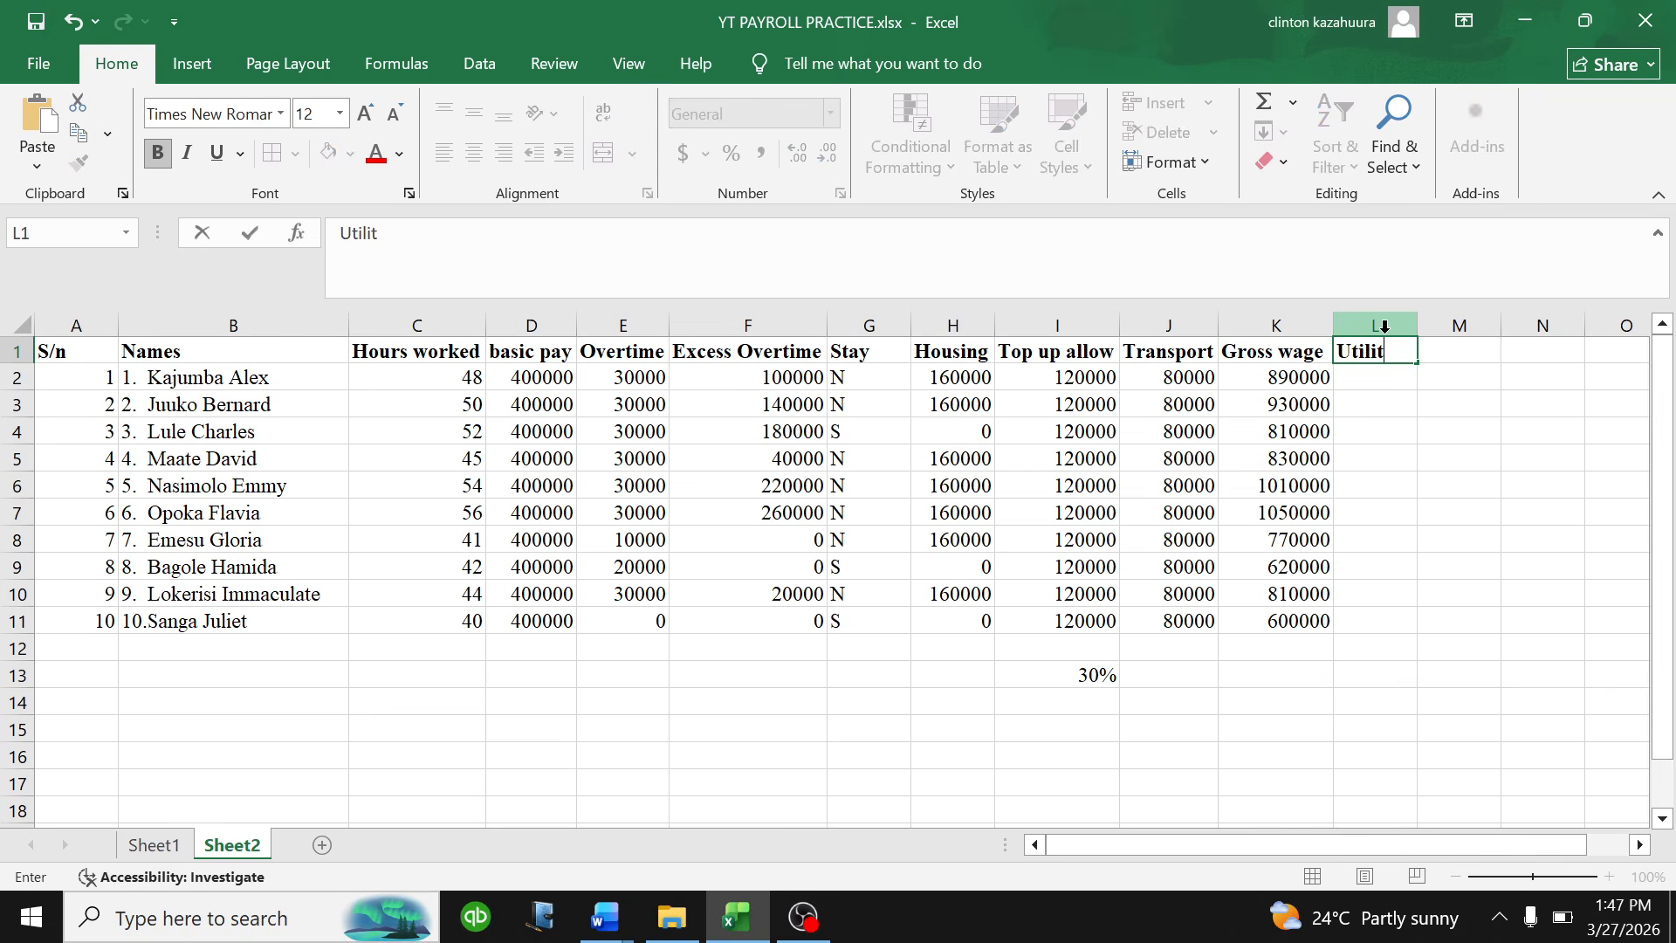
pyautogui.write('ies')
pyautogui.click(1378, 377)
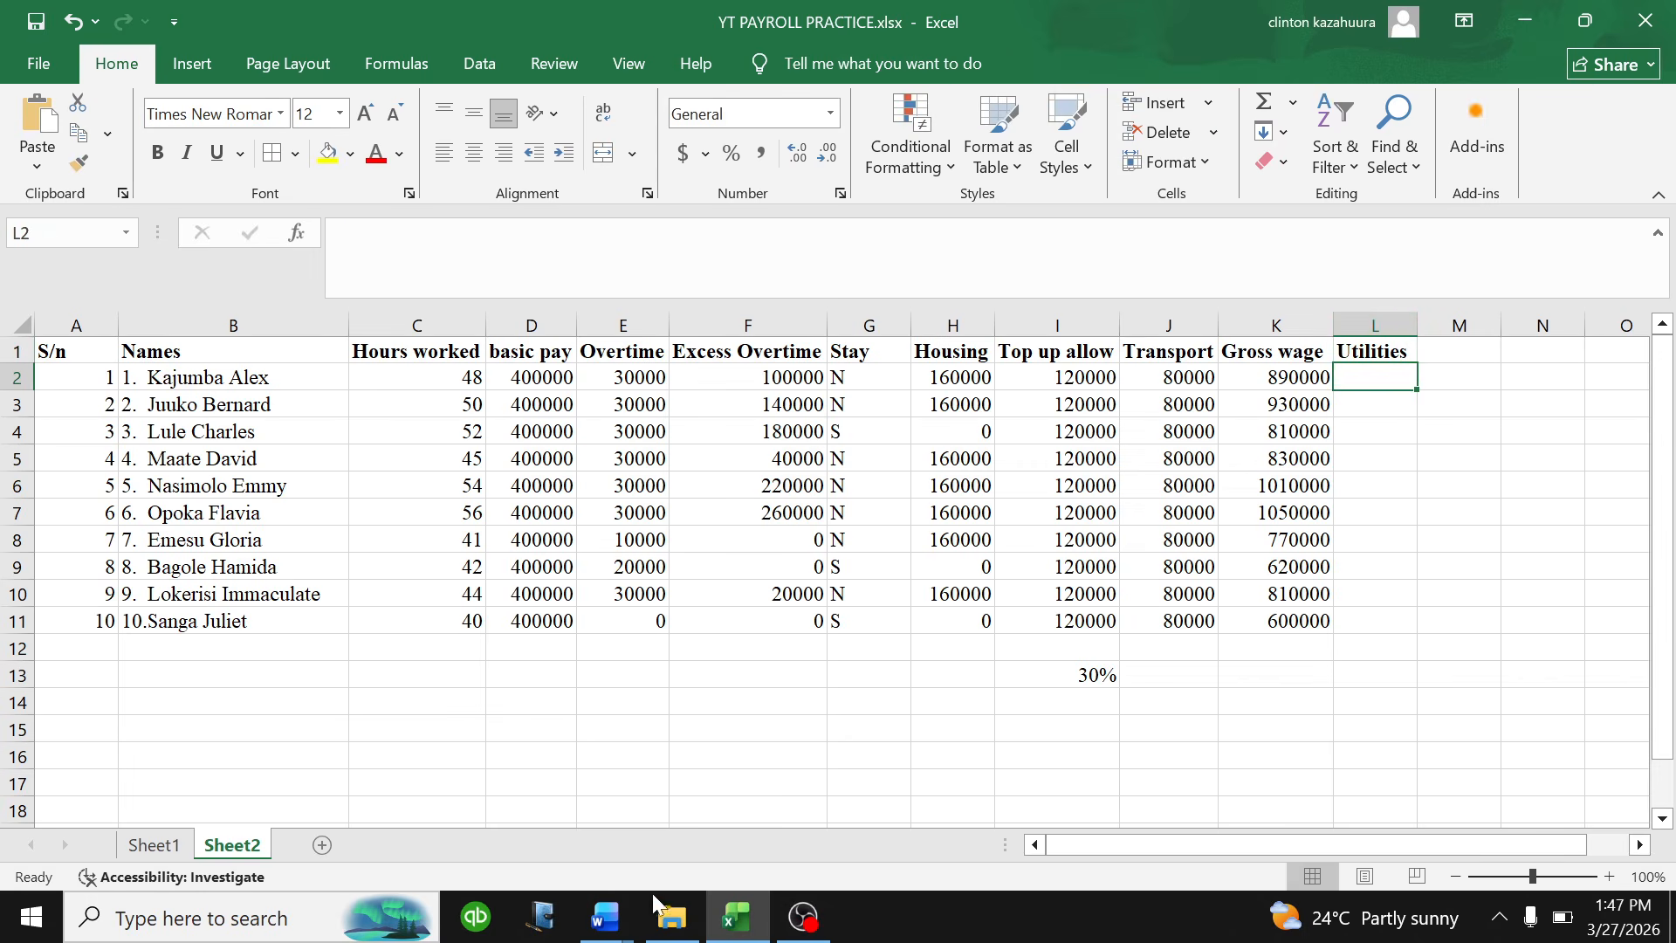
pyautogui.click(603, 918)
pyautogui.click(467, 829)
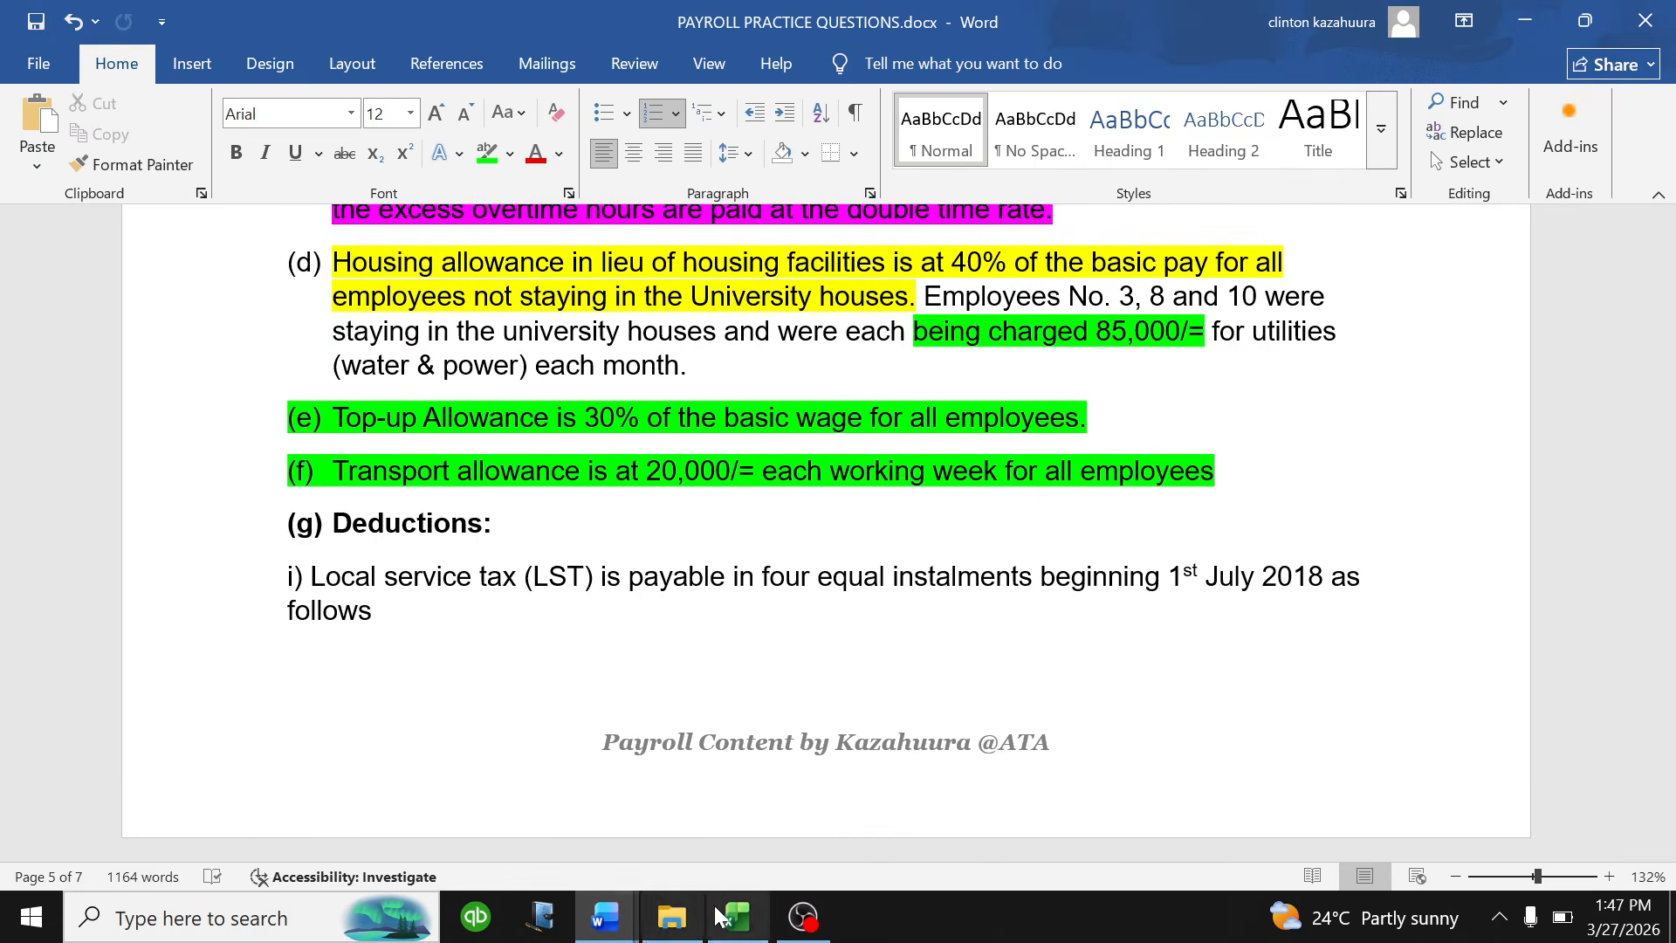
pyautogui.click(736, 917)
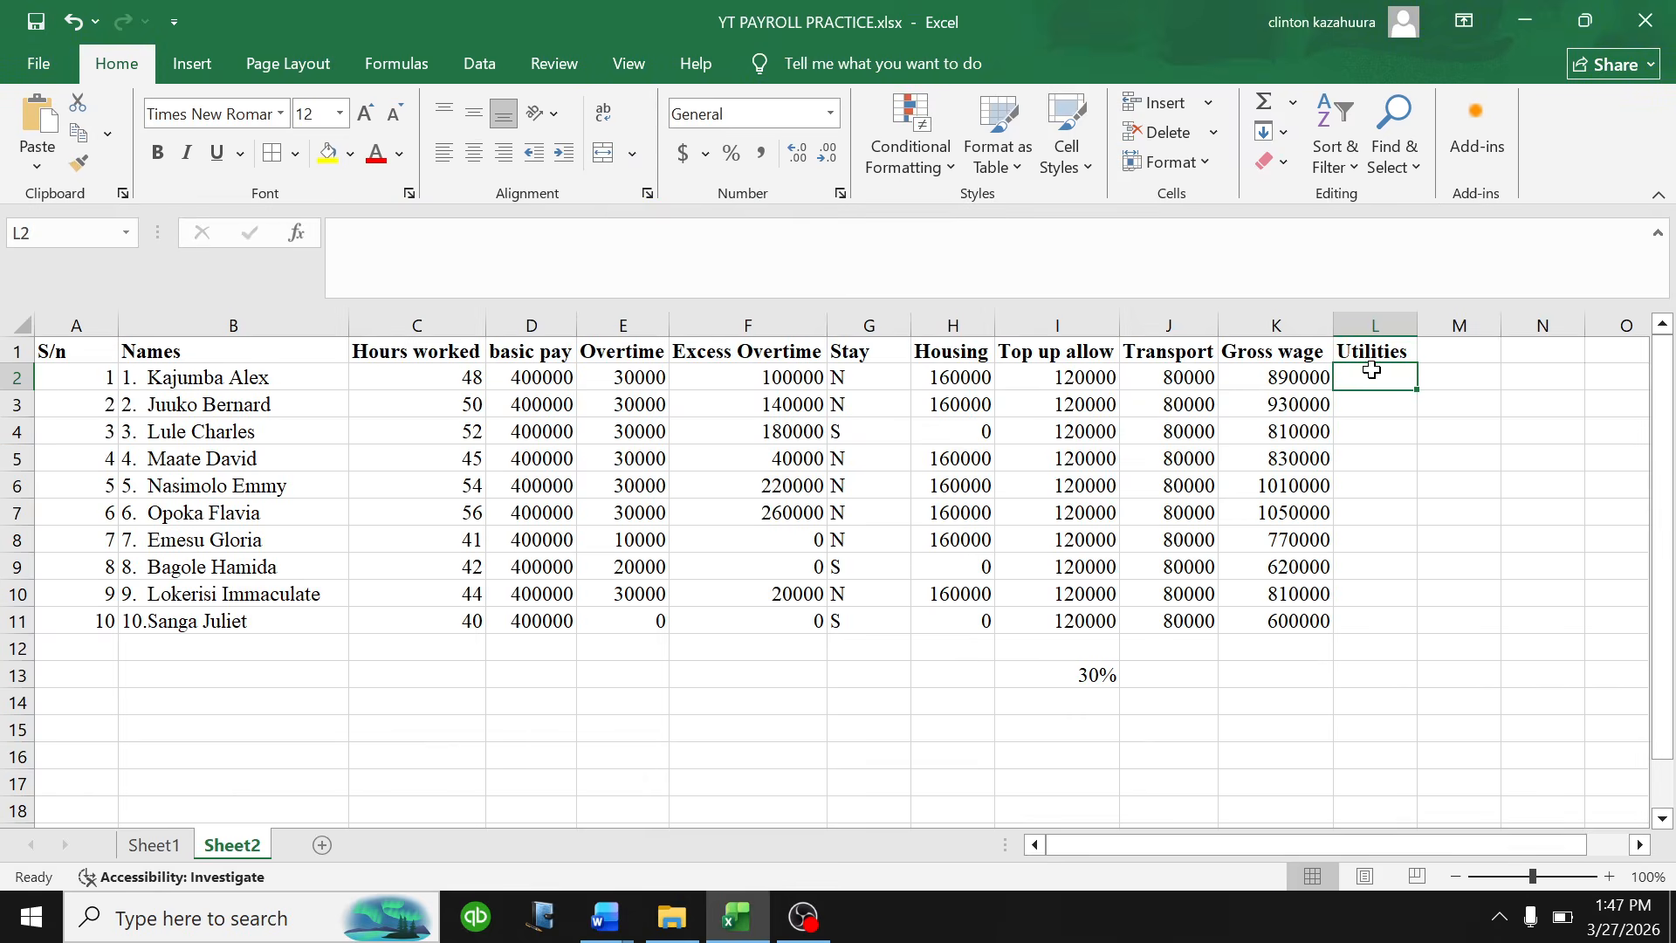
# - Enter the utilities formula =IF(G2="N",0,IF(G2="S",85000)) in L2 and fill it down to L11
pyautogui.write('=if')
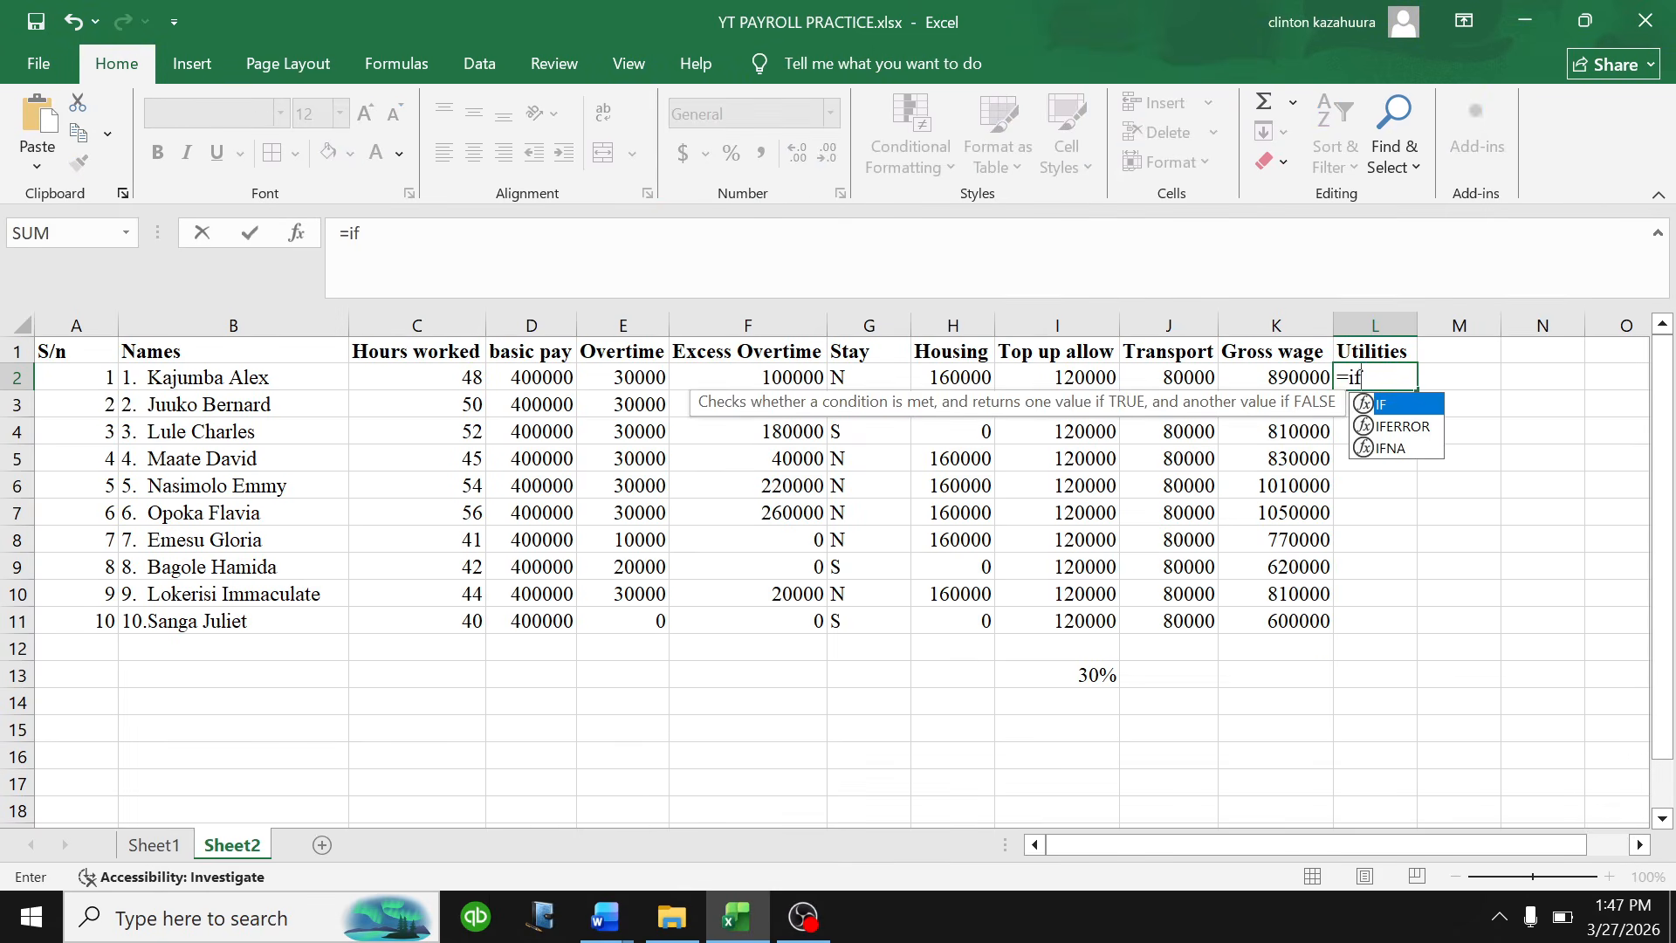
pyautogui.press('BackSpace')
pyautogui.press('BackSpace')
pyautogui.write('IF')
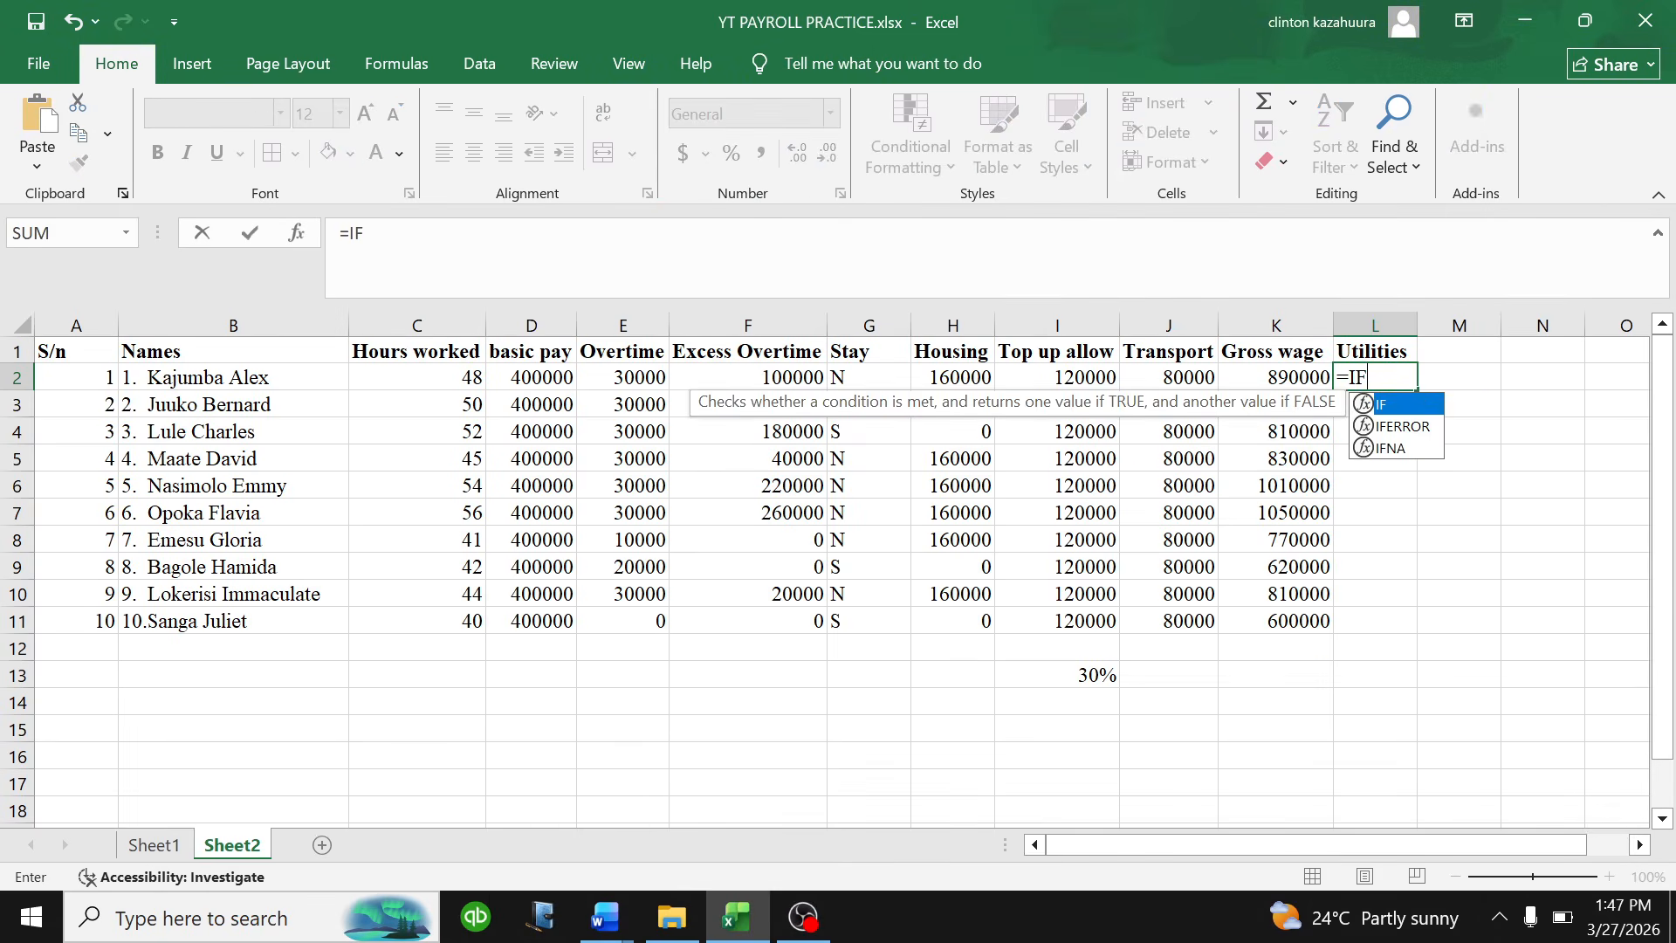
pyautogui.write('(')
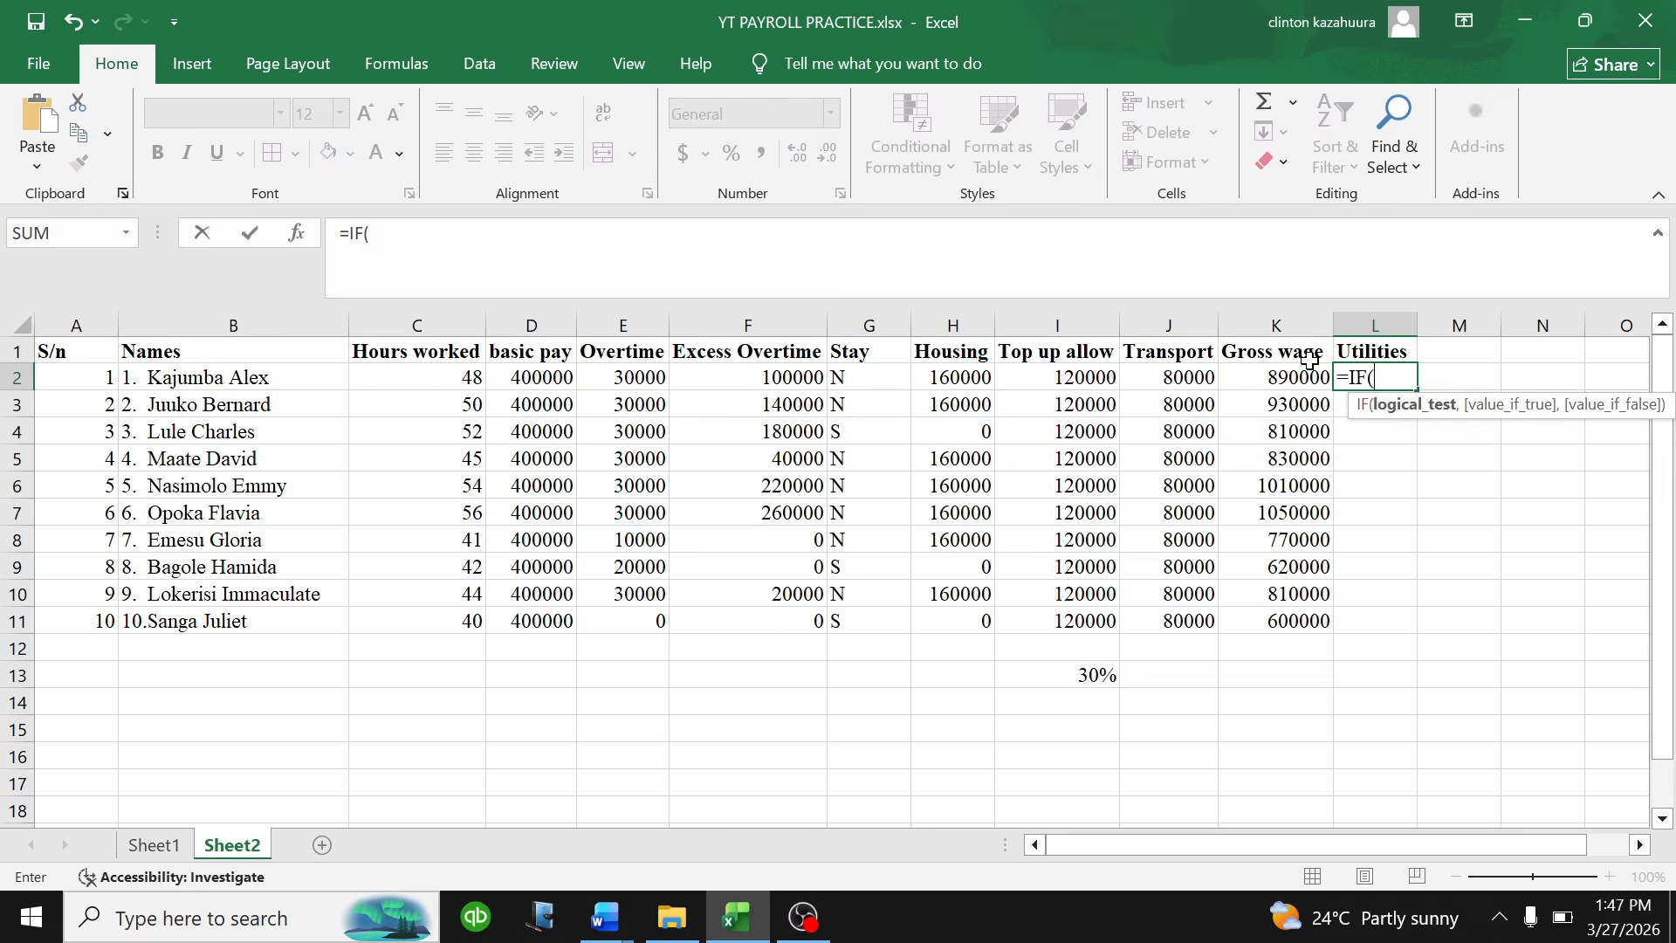
pyautogui.click(851, 377)
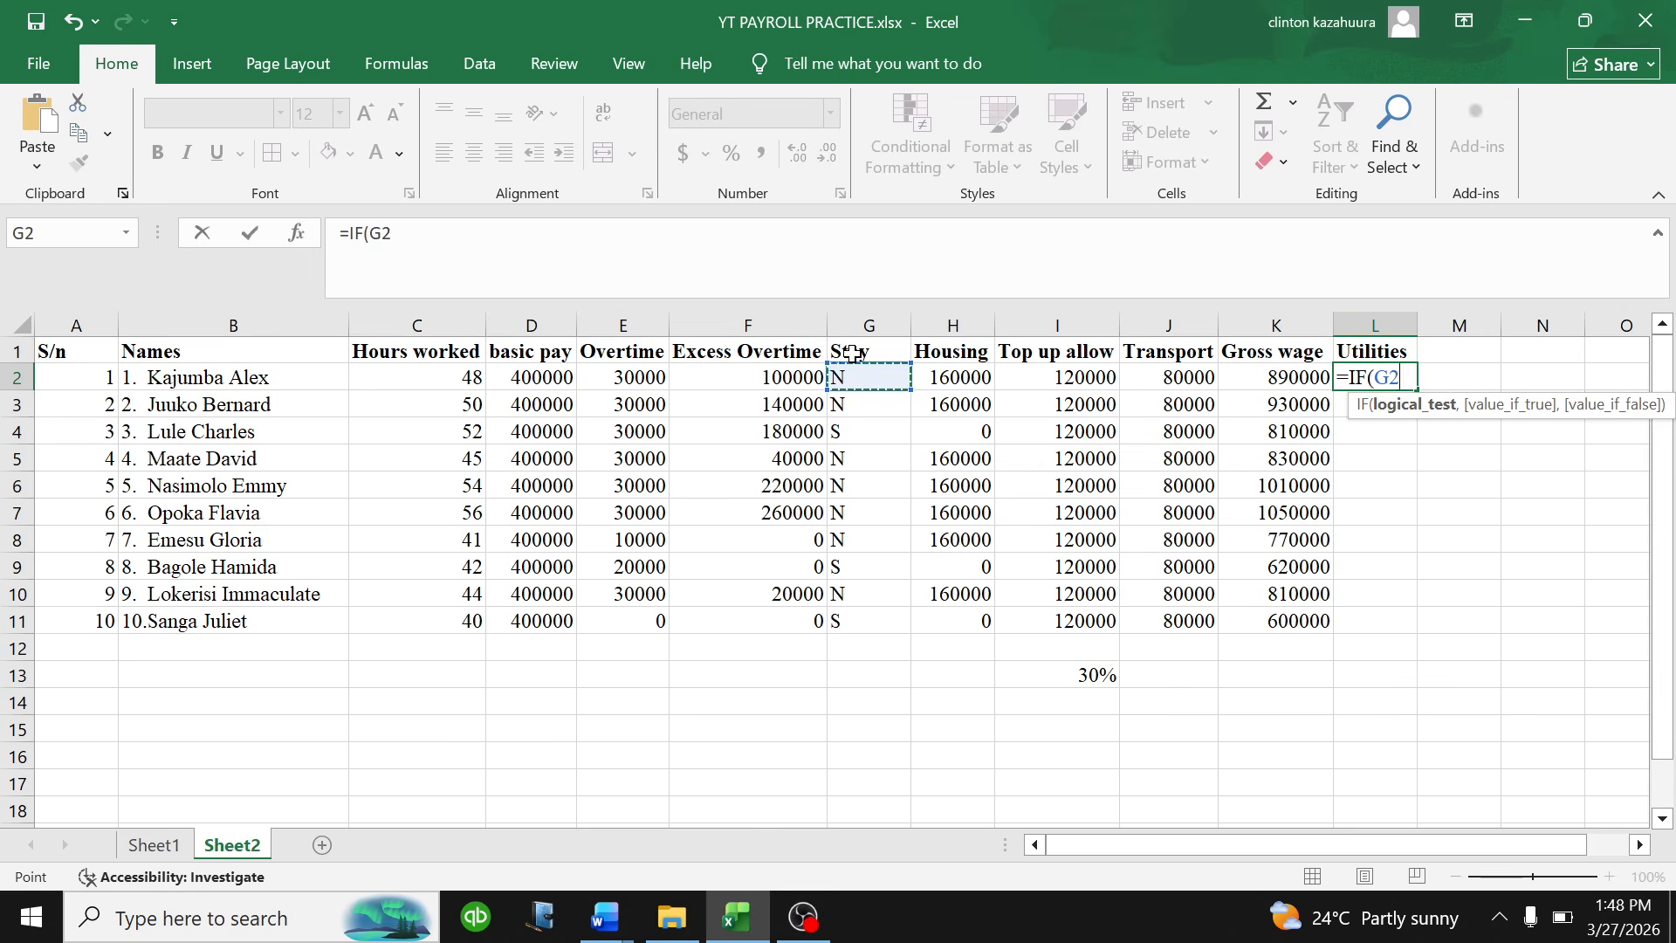
pyautogui.write('/')
pyautogui.press('BackSpace')
pyautogui.write('="N')
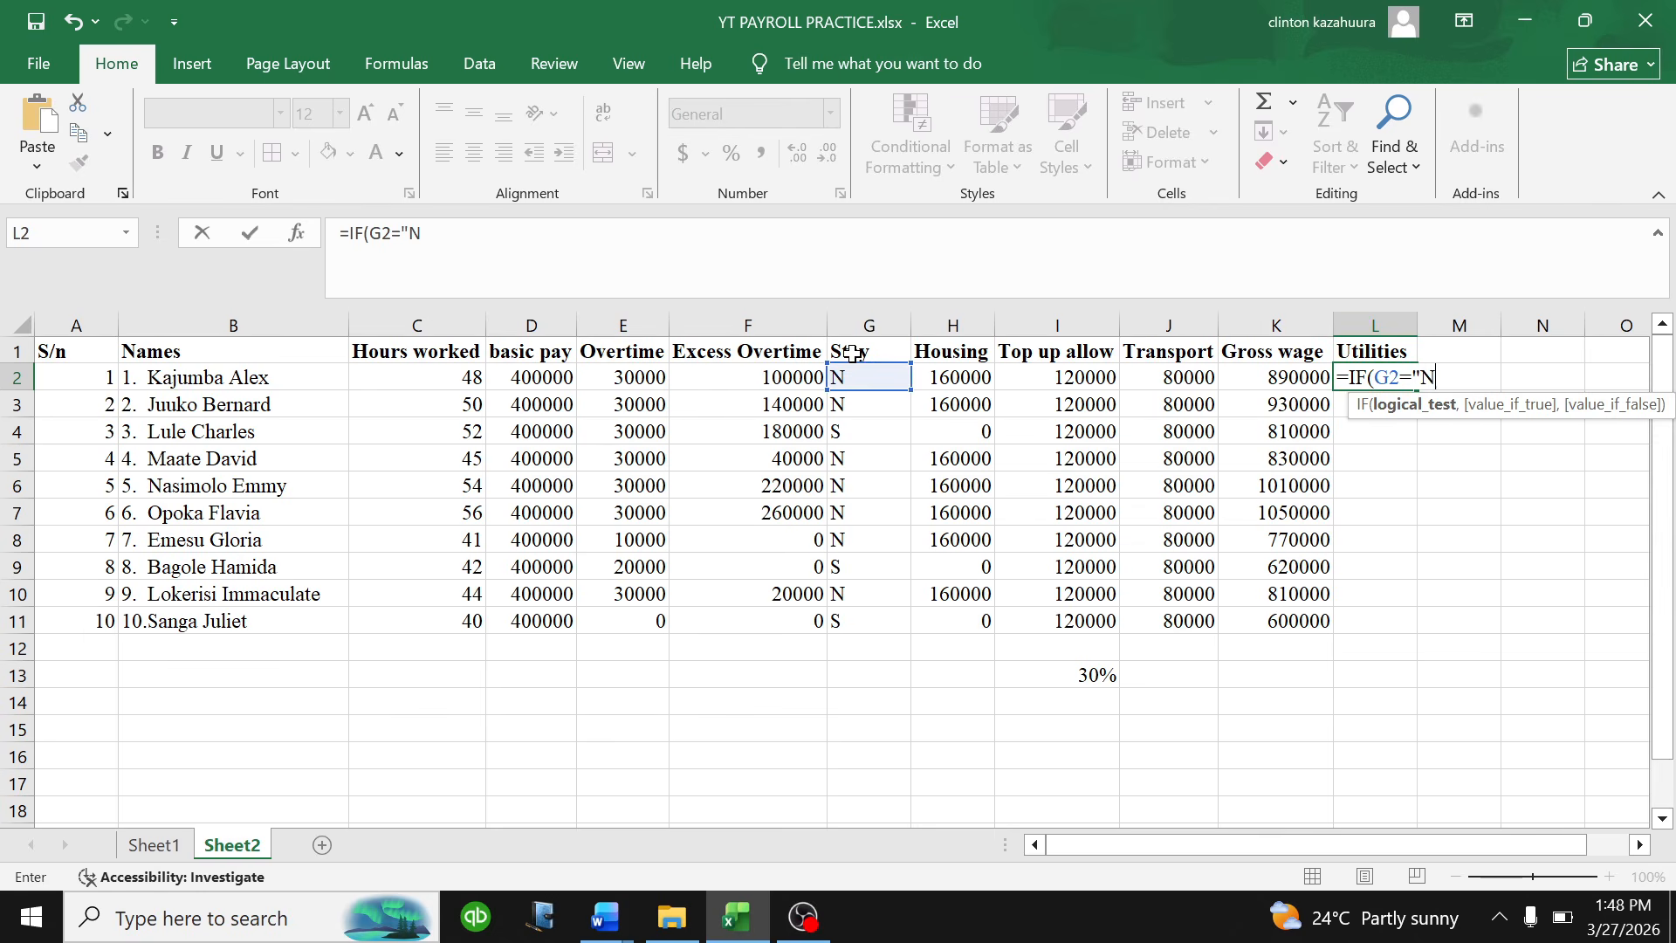
pyautogui.write('",')
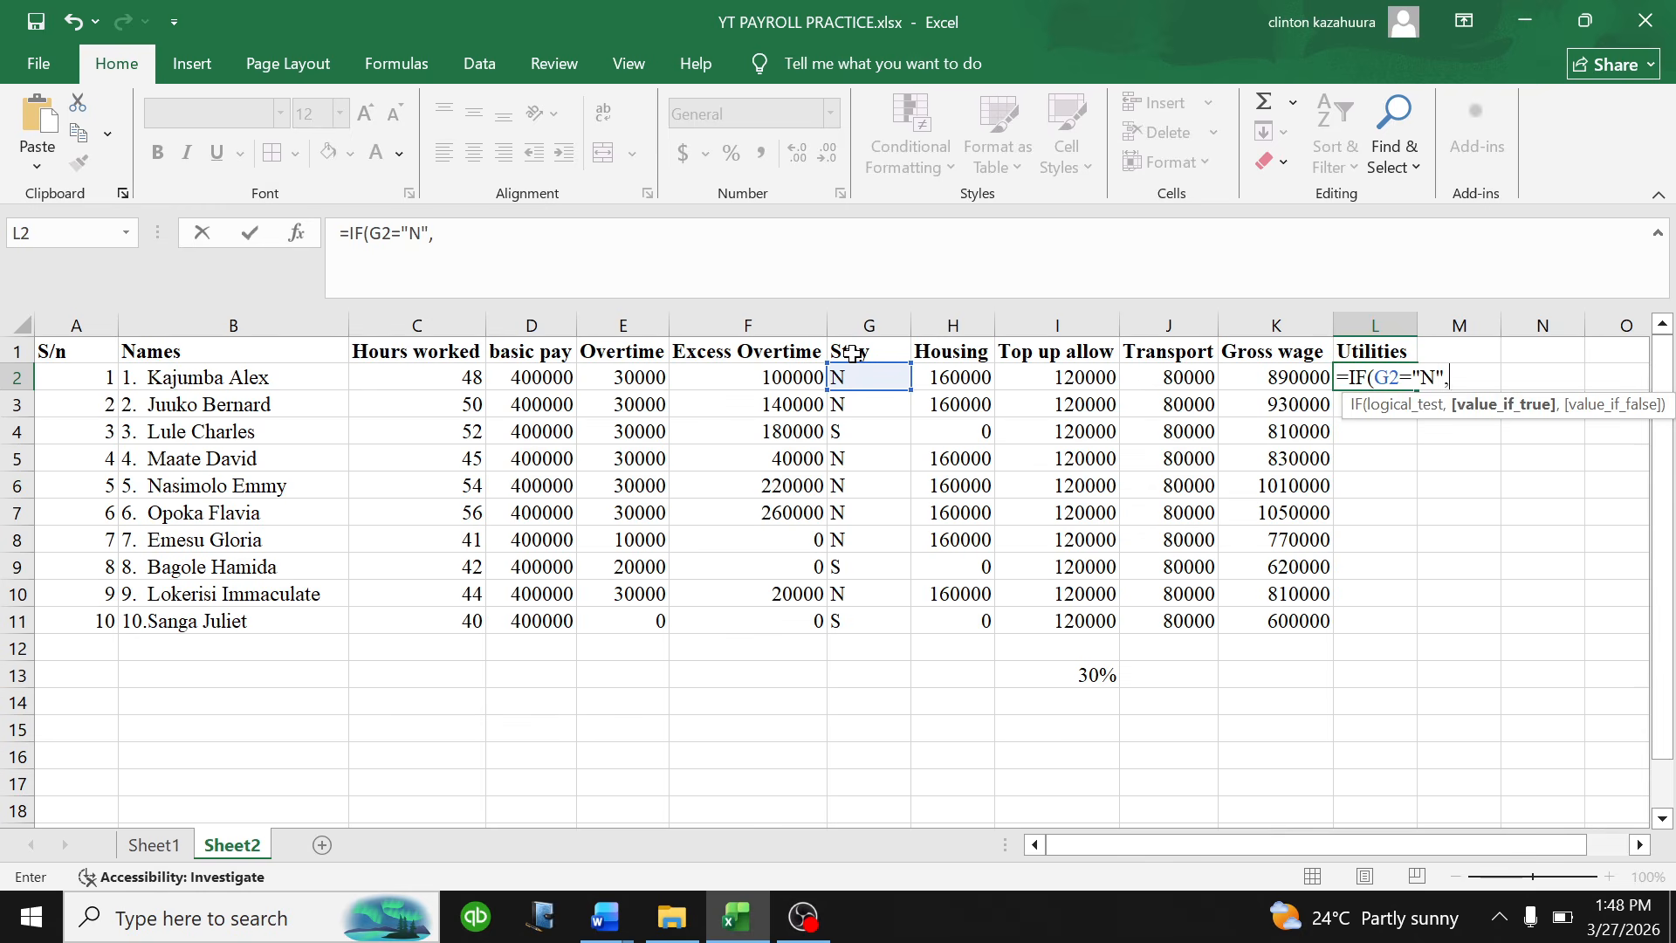
pyautogui.write('0,IF')
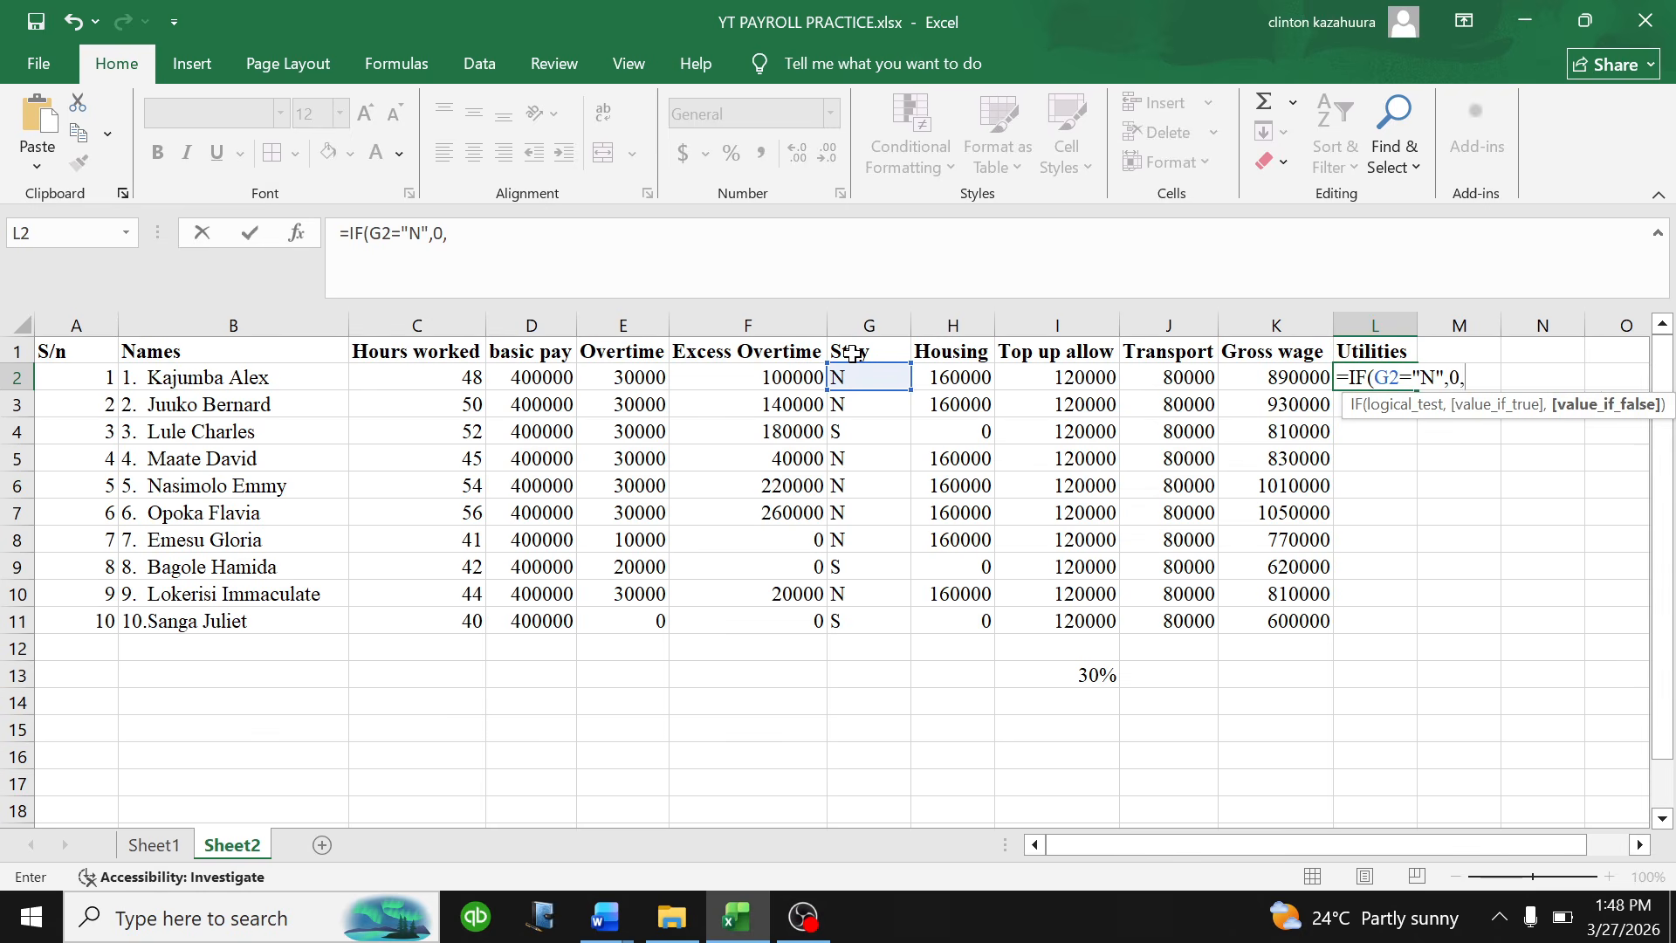
pyautogui.write('(')
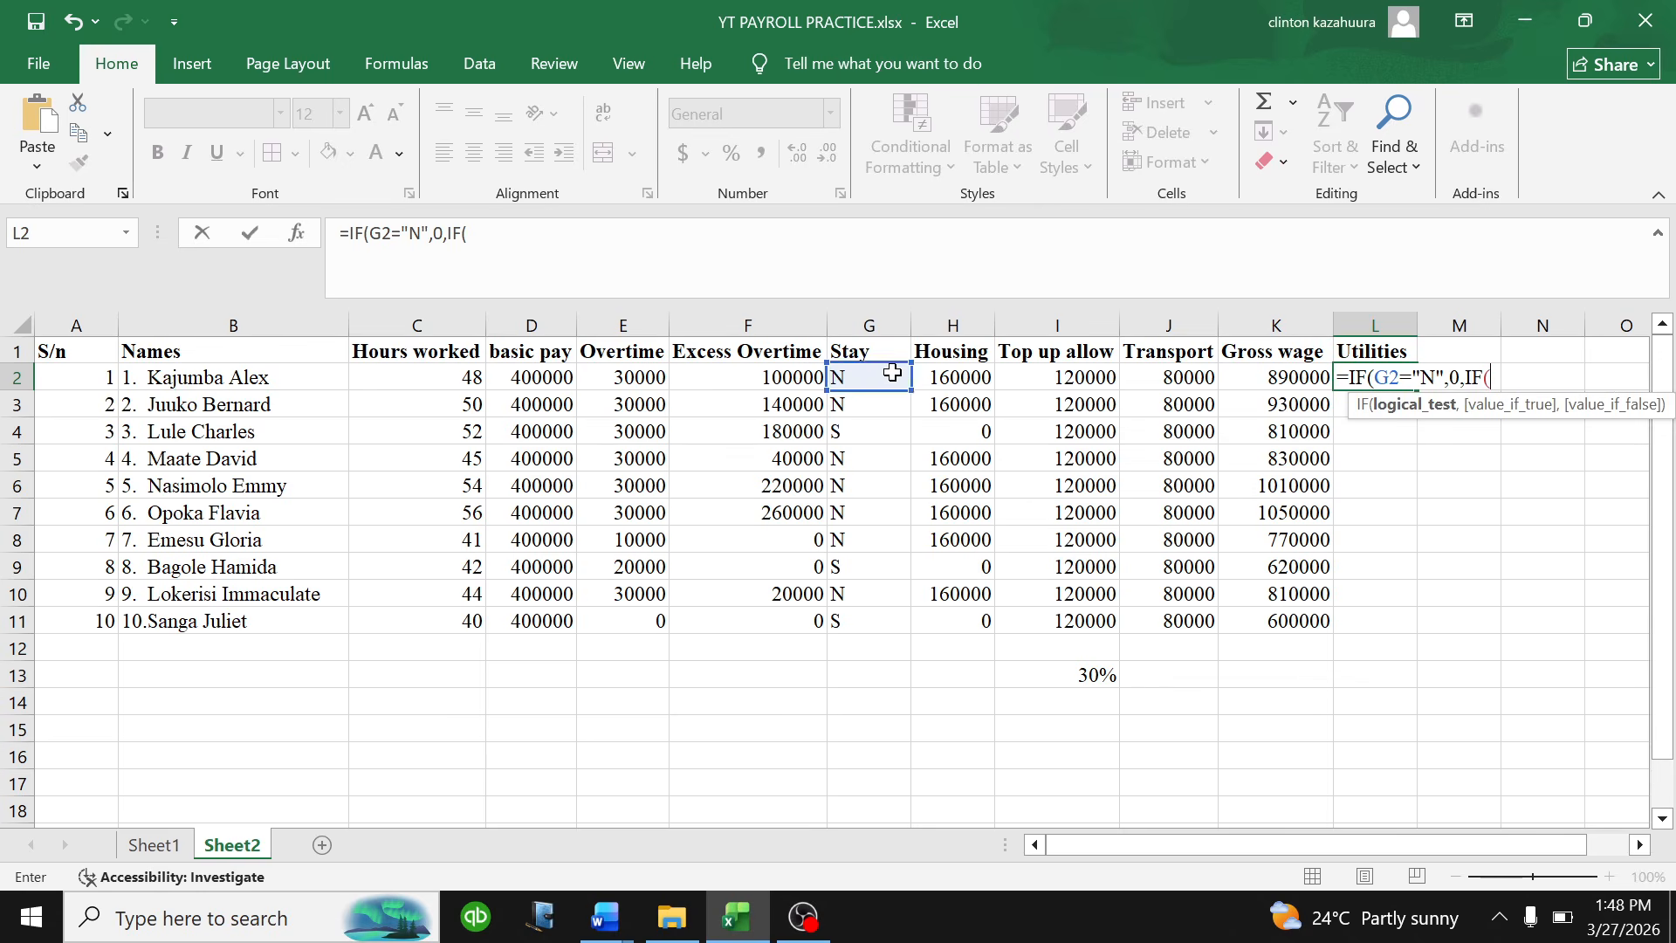
pyautogui.click(873, 374)
pyautogui.write('=')
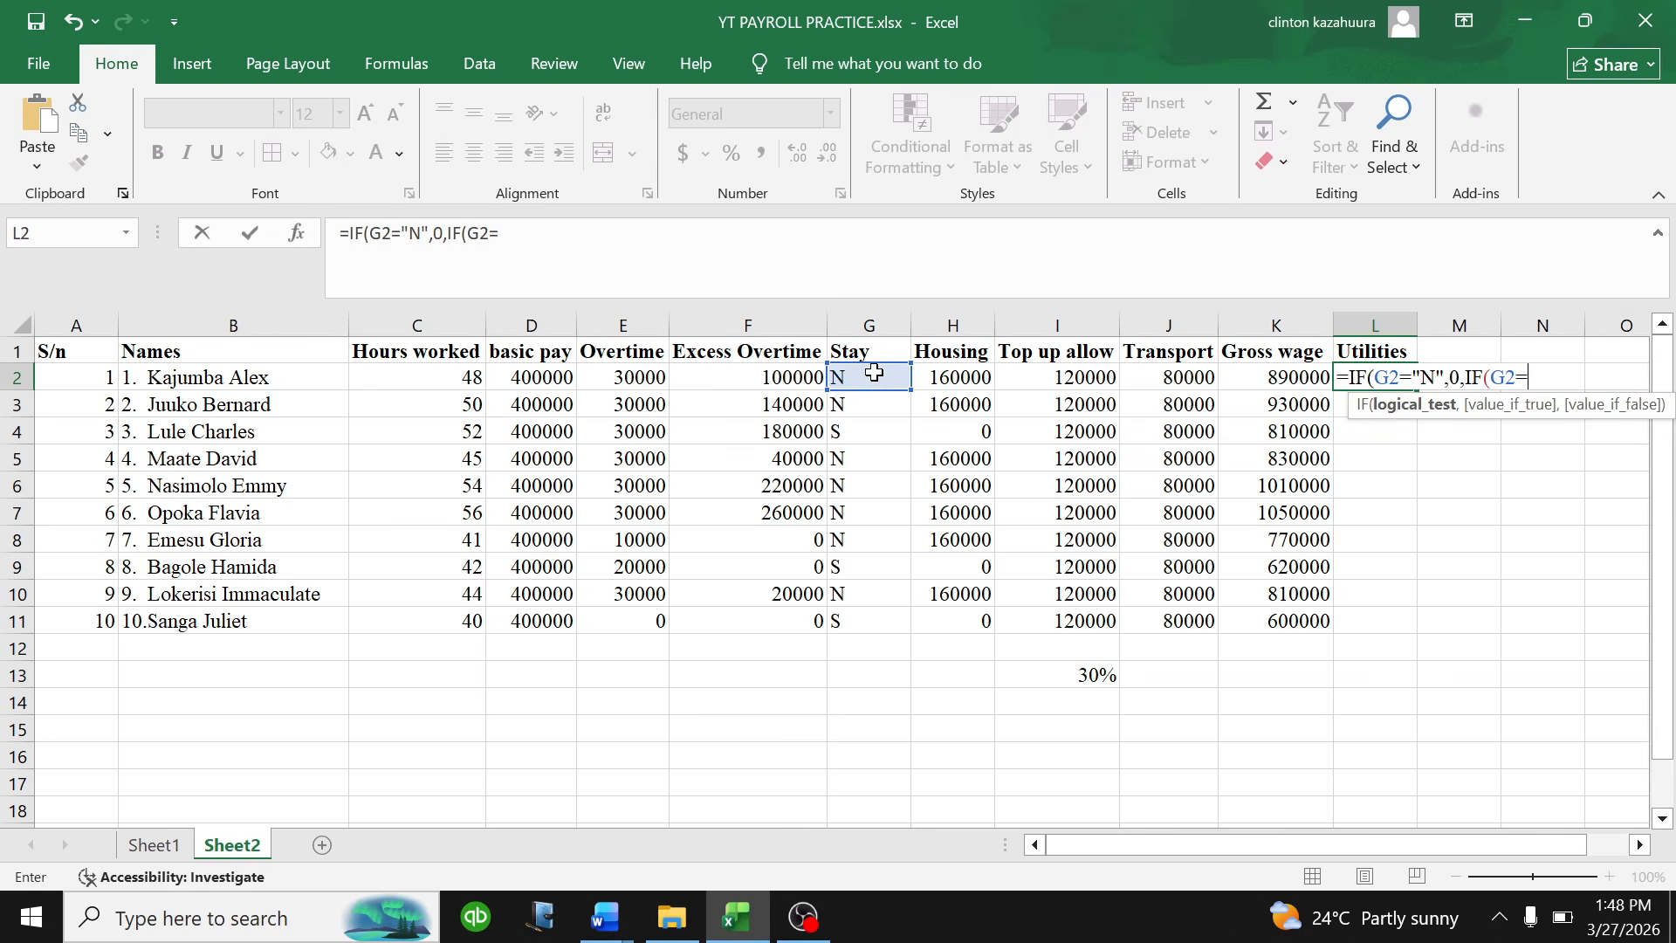
pyautogui.write('N')
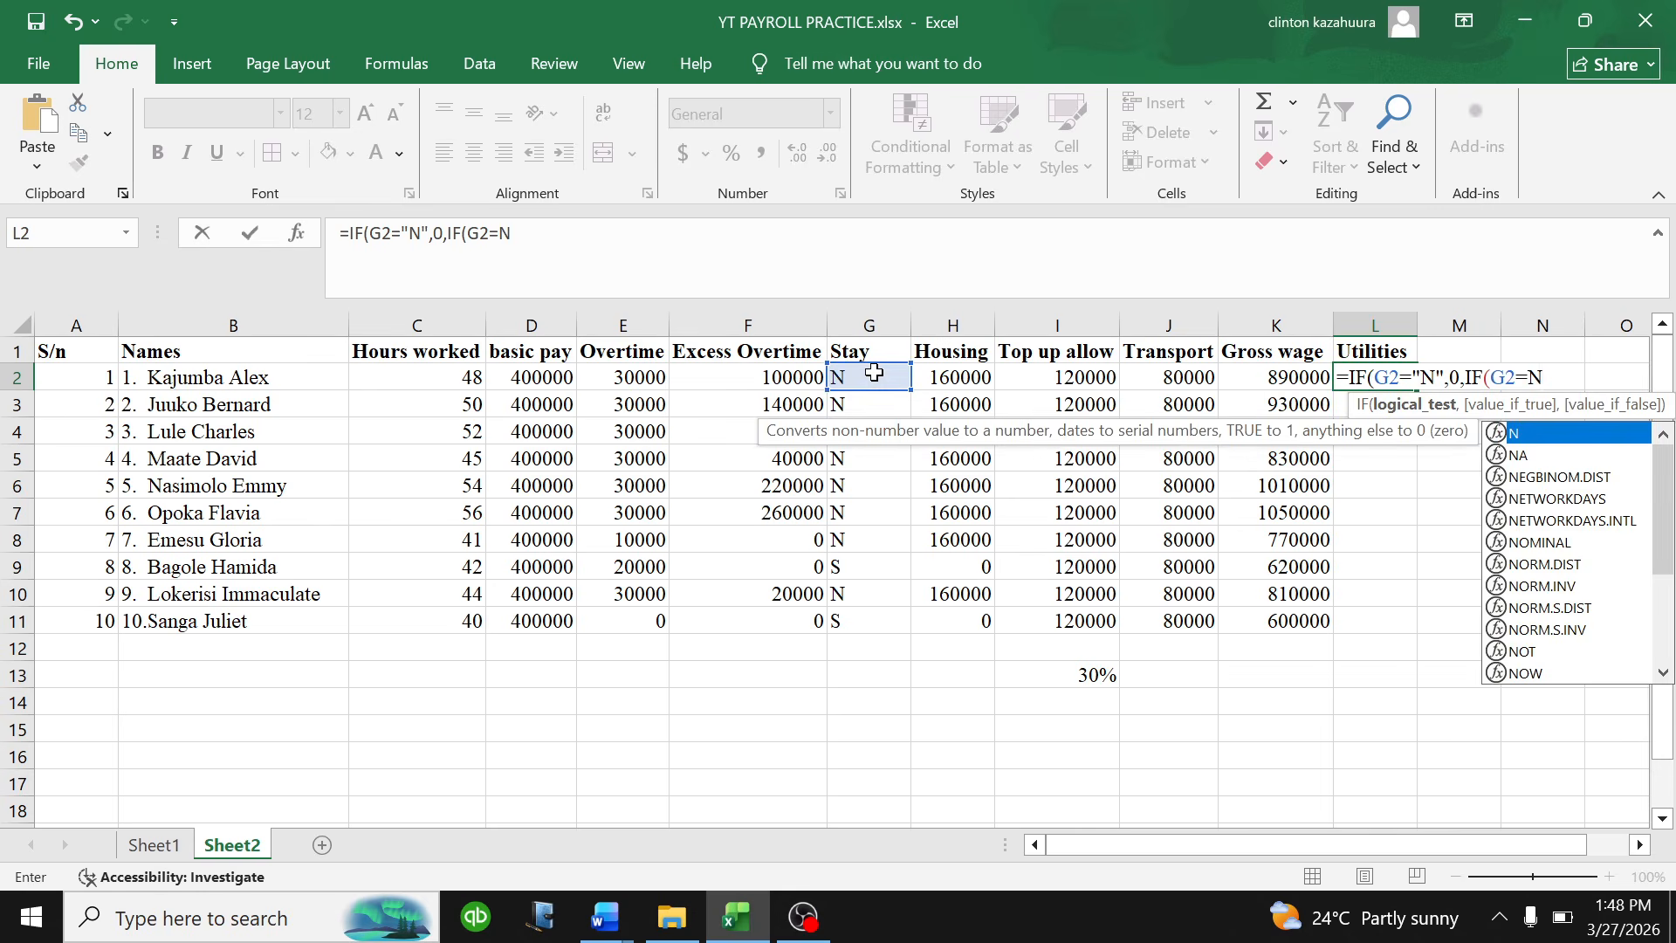
pyautogui.press('BackSpace')
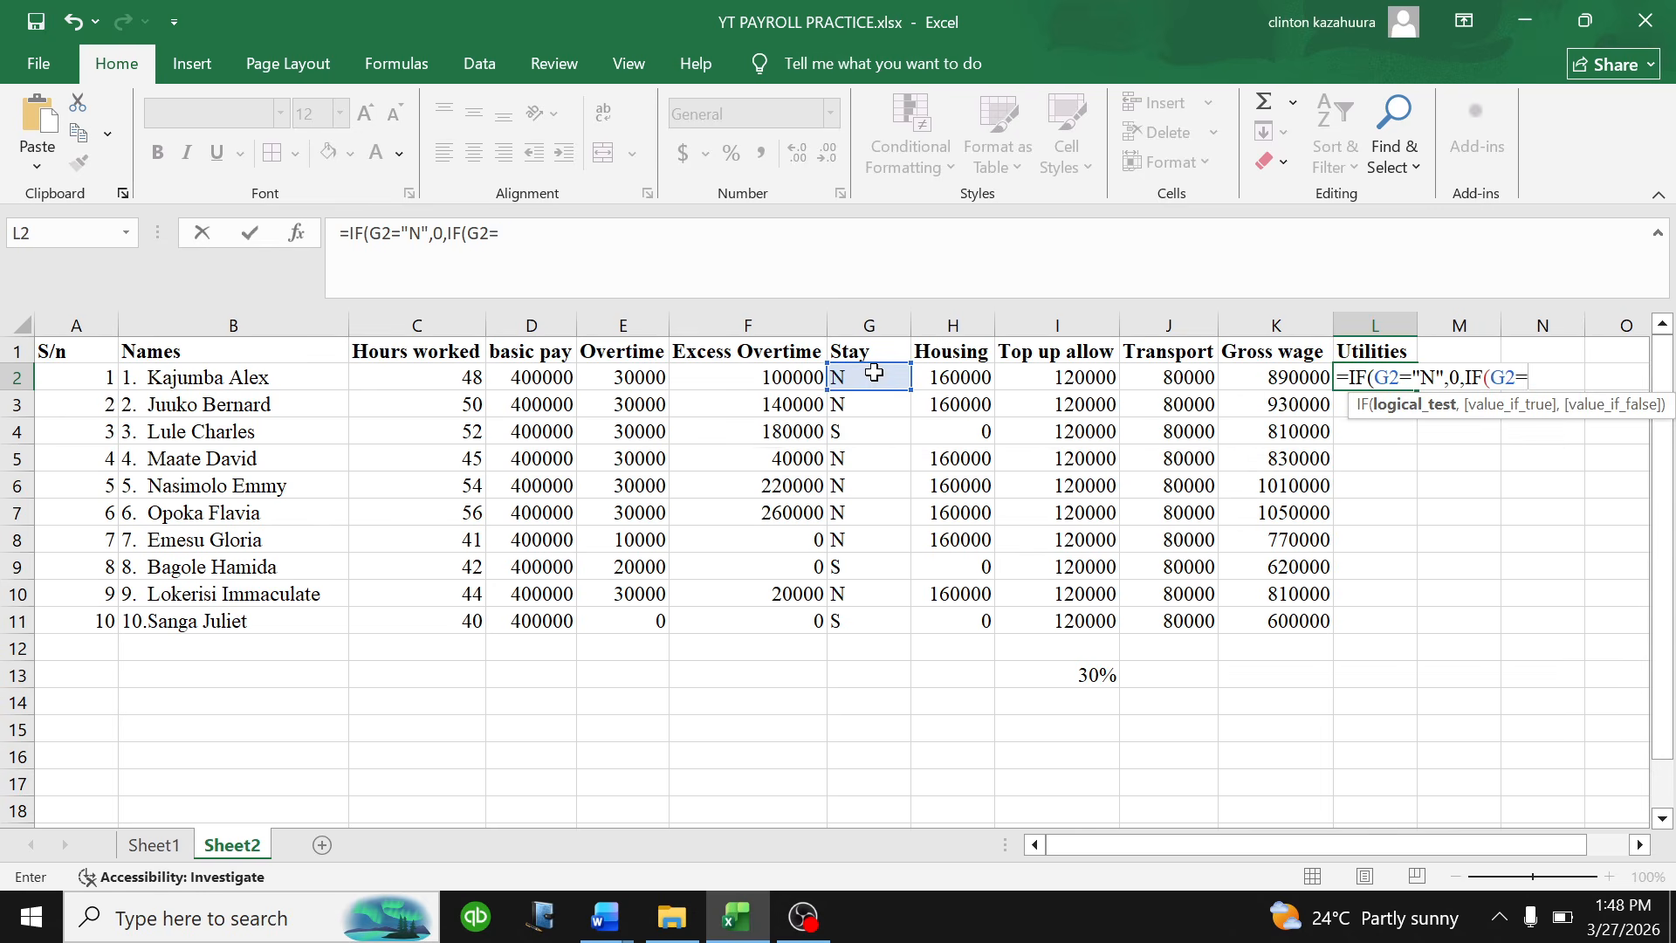
pyautogui.write('"S",')
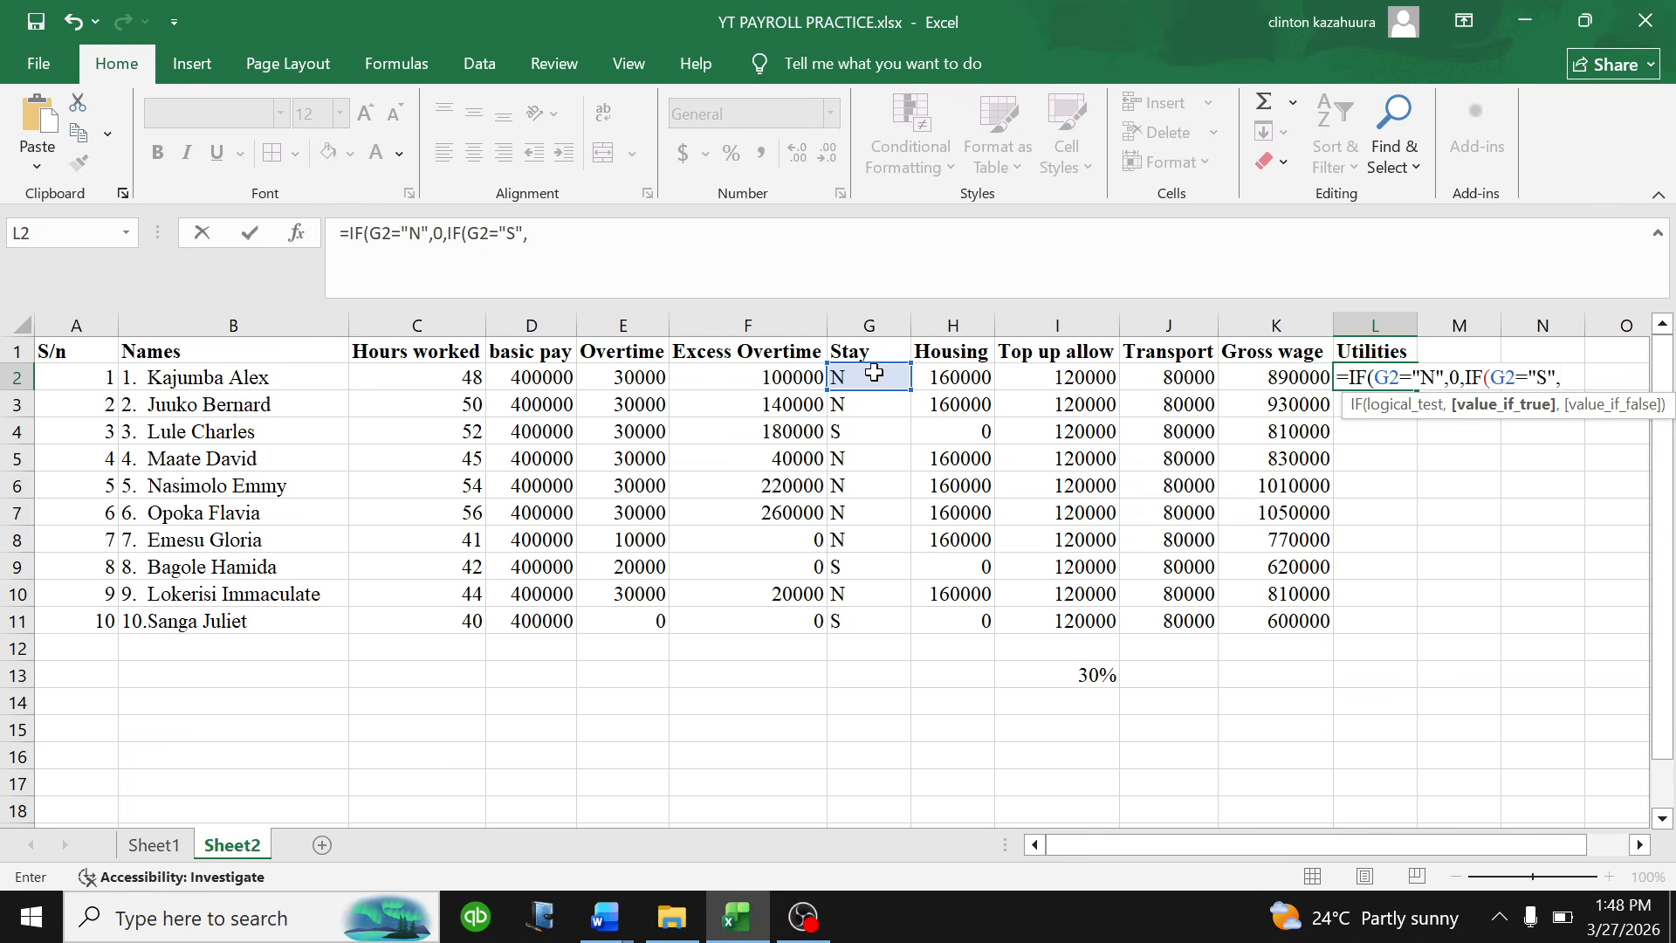
pyautogui.write('85000))')
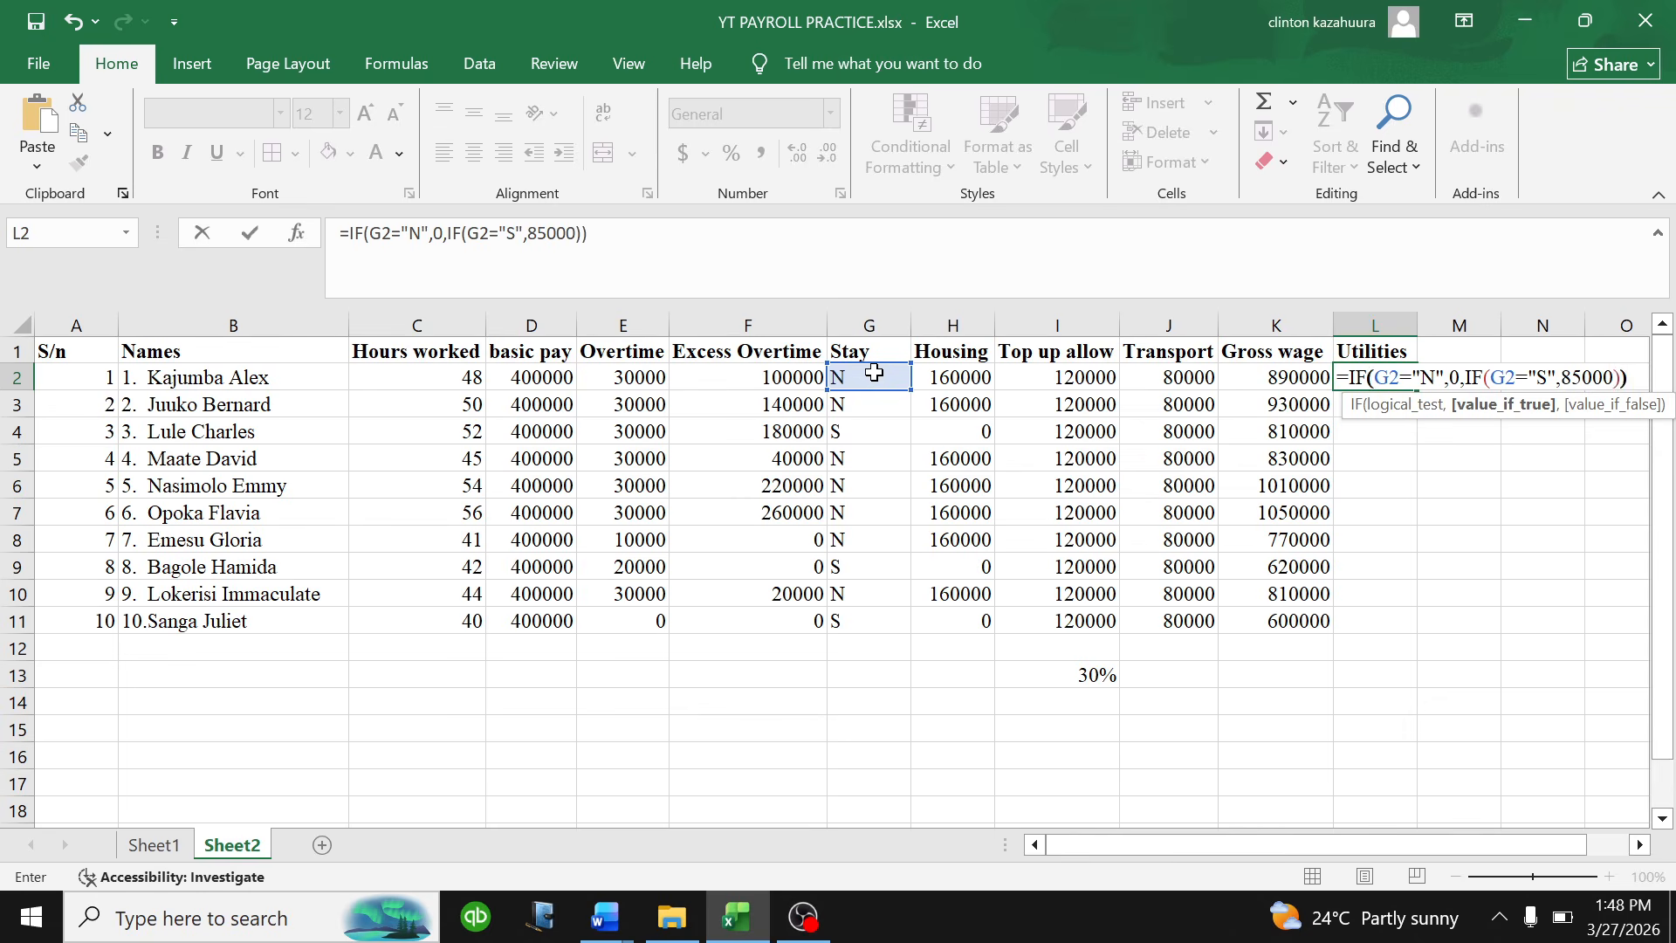
pyautogui.press('Return')
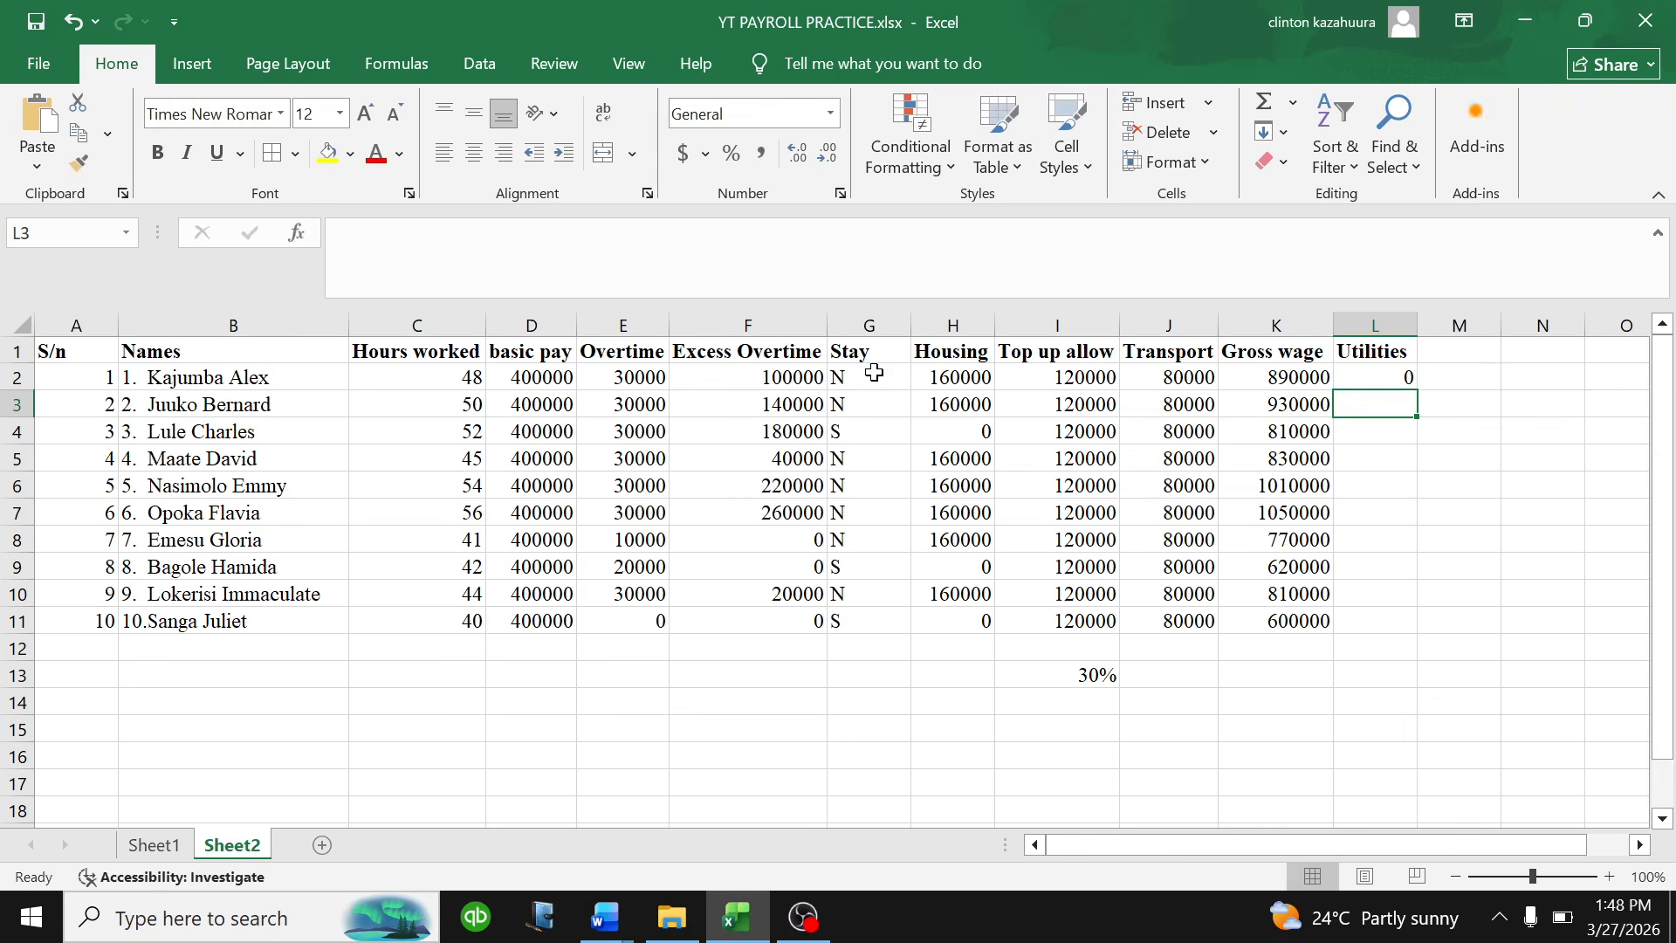
pyautogui.click(1359, 372)
pyautogui.doubleClick(1420, 395)
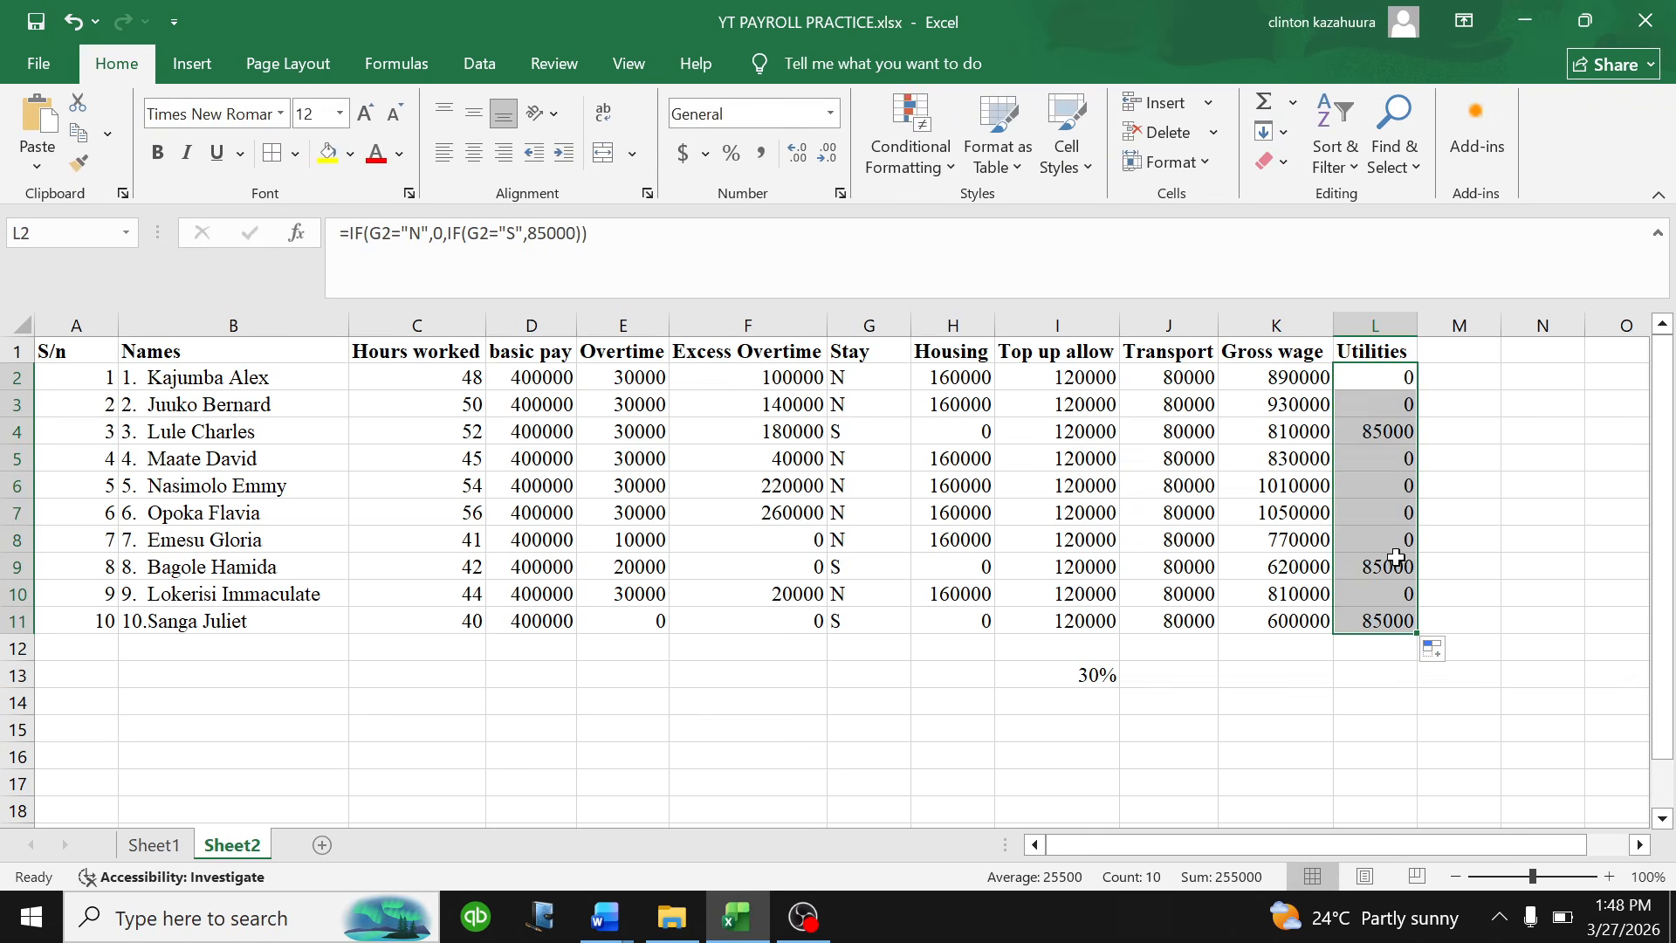
# - Check the utilities formulas in L4, L9 and L11, and review the Local service tax item under Deductions in the Word questions document
pyautogui.click(1392, 615)
pyautogui.click(1378, 569)
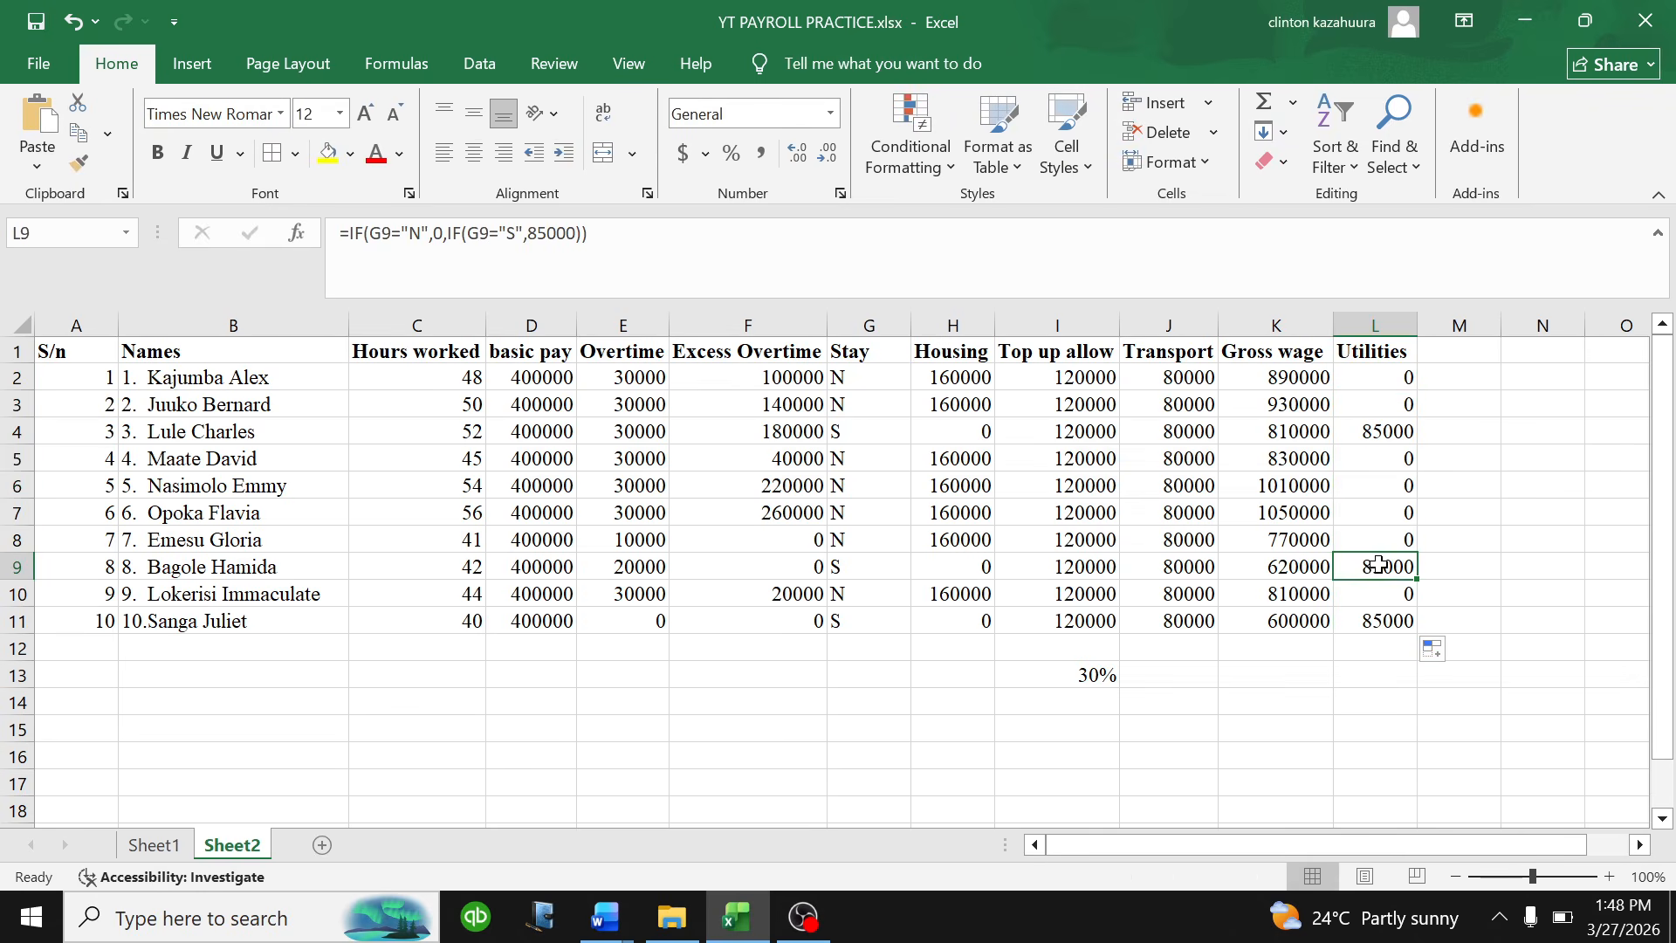
pyautogui.click(1394, 618)
pyautogui.click(1375, 572)
pyautogui.click(1374, 434)
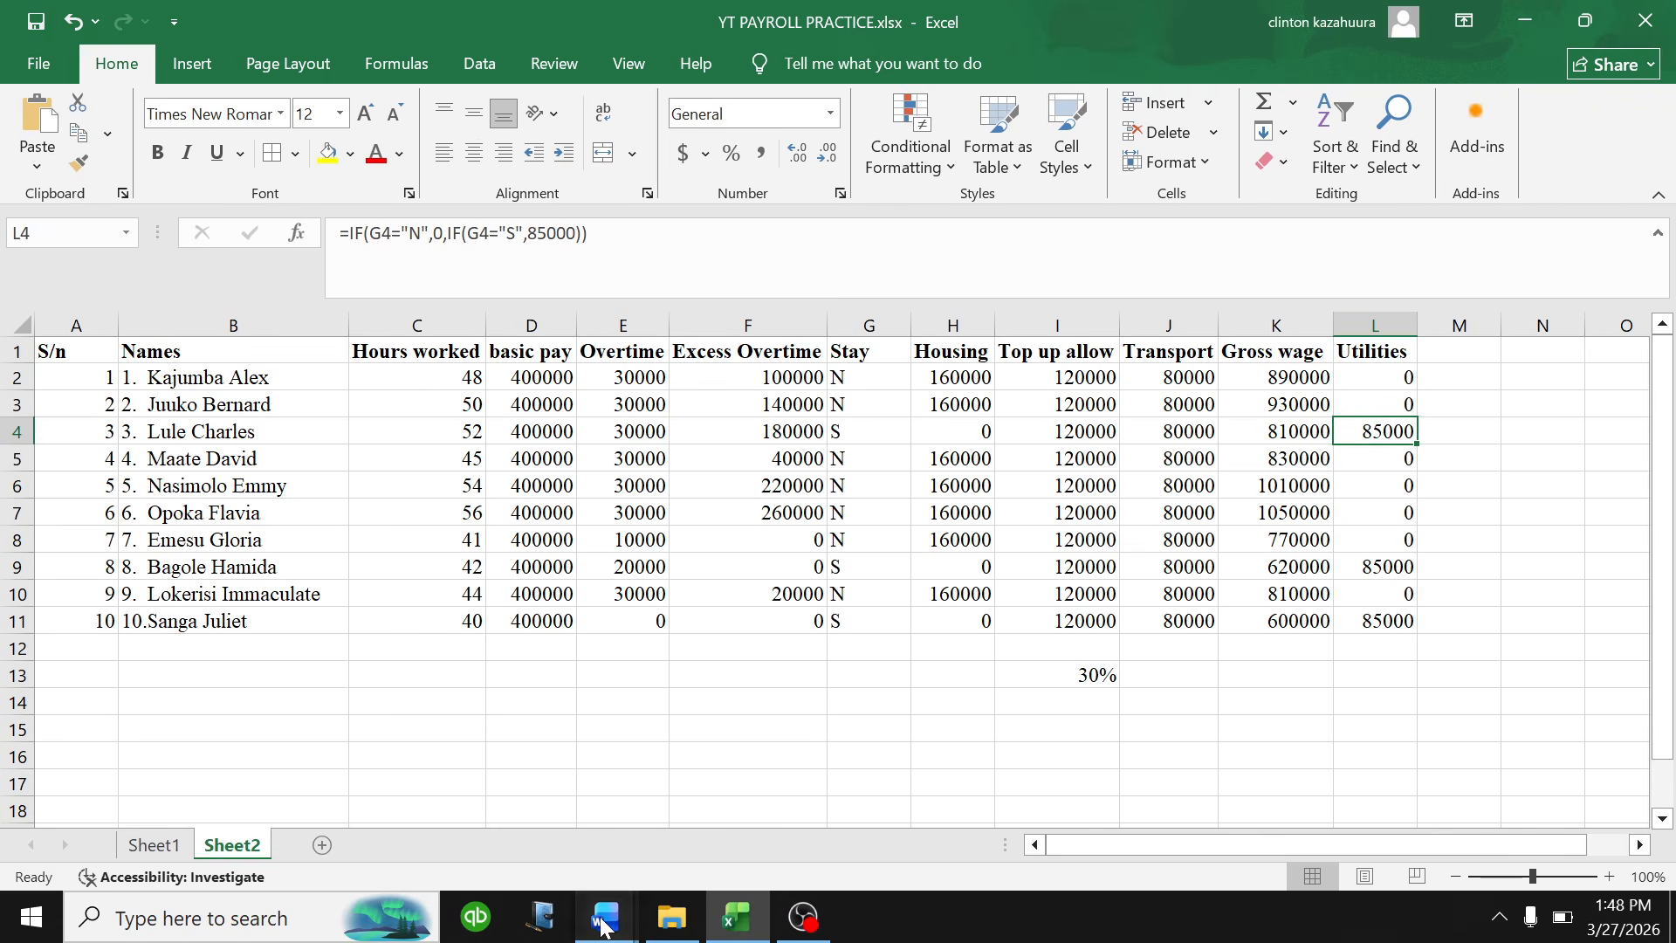
pyautogui.moveTo(605, 917)
pyautogui.click(454, 768)
pyautogui.scroll(-3, 825, 498)
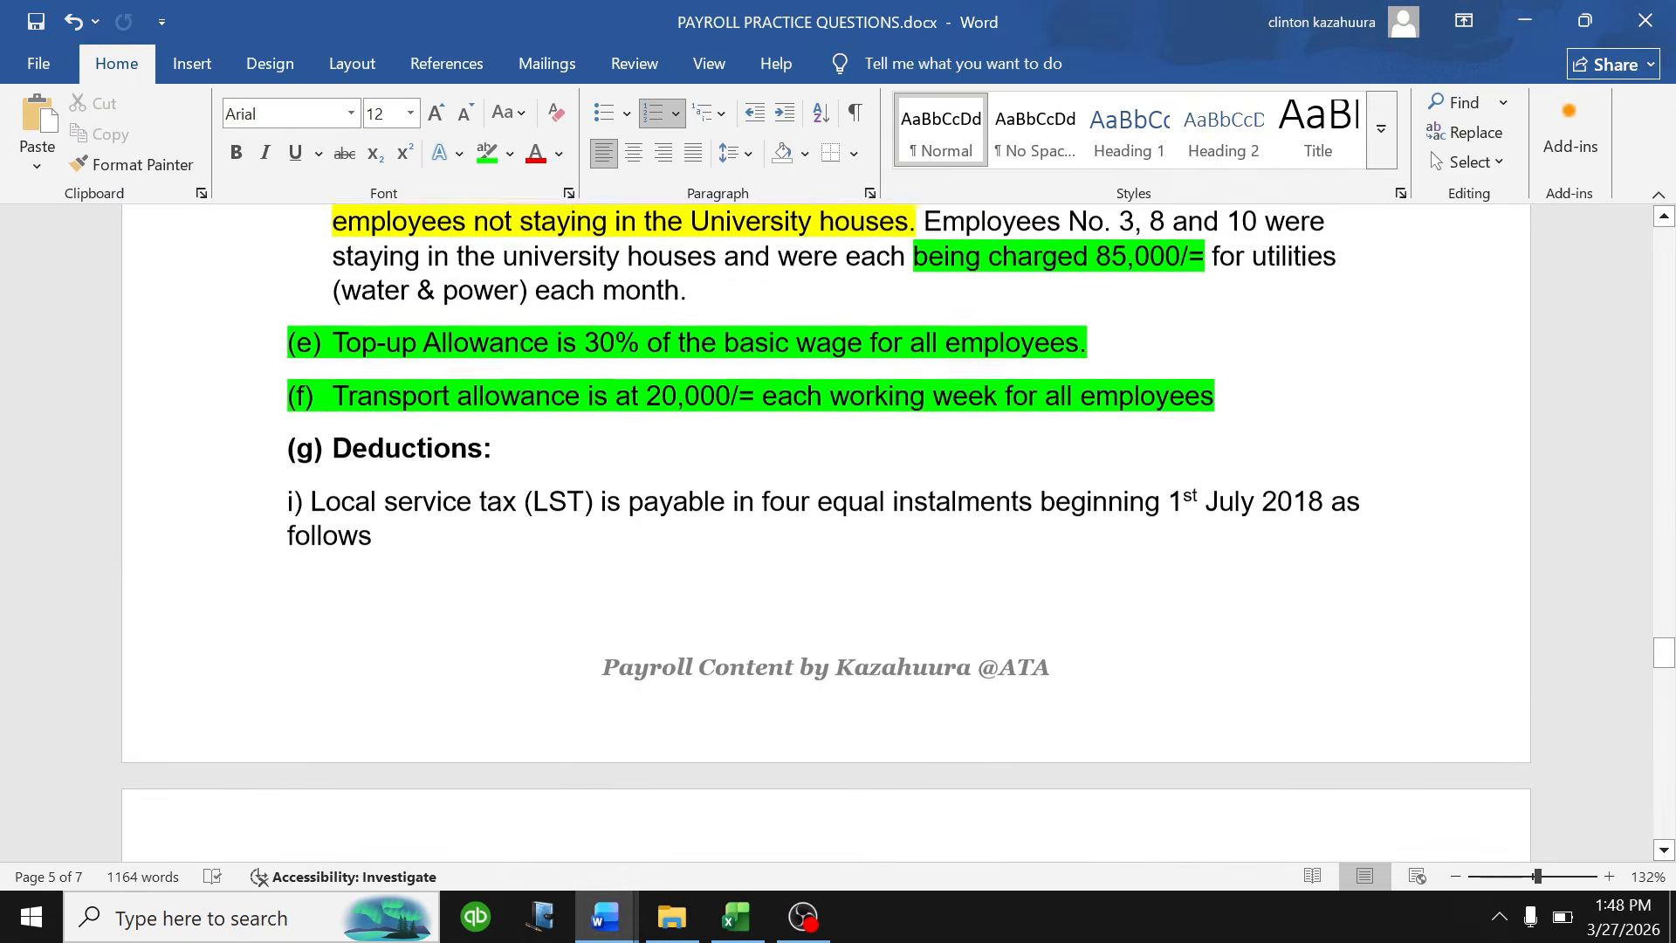
pyautogui.scroll(-1, 825, 498)
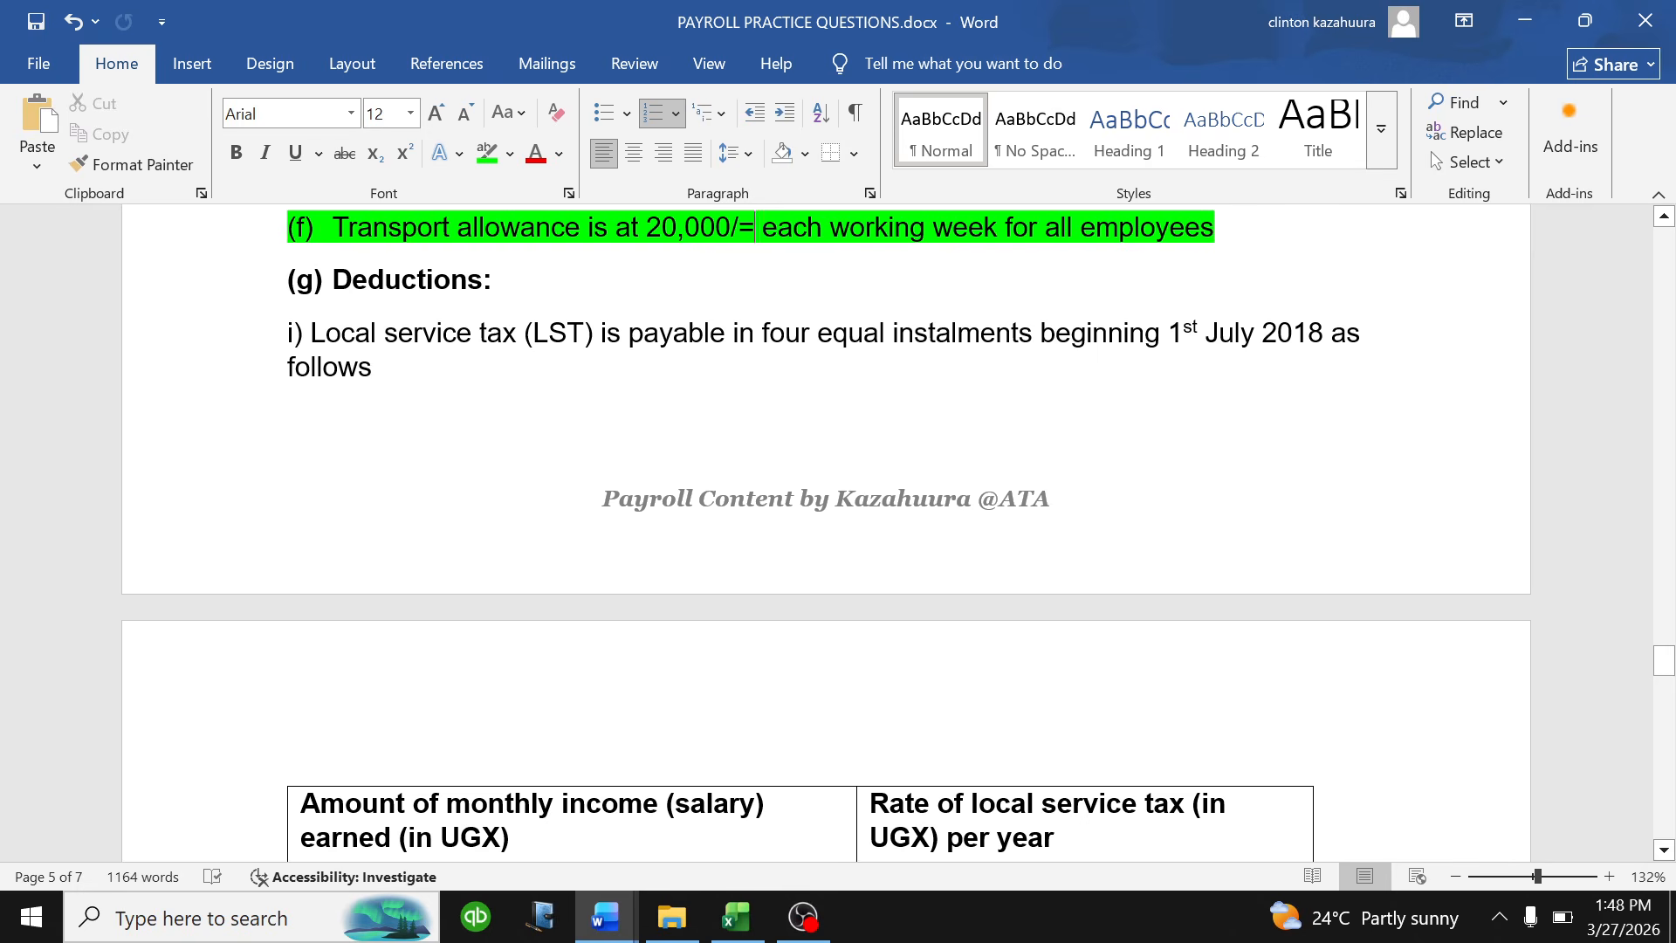
pyautogui.tripleClick(376, 368)
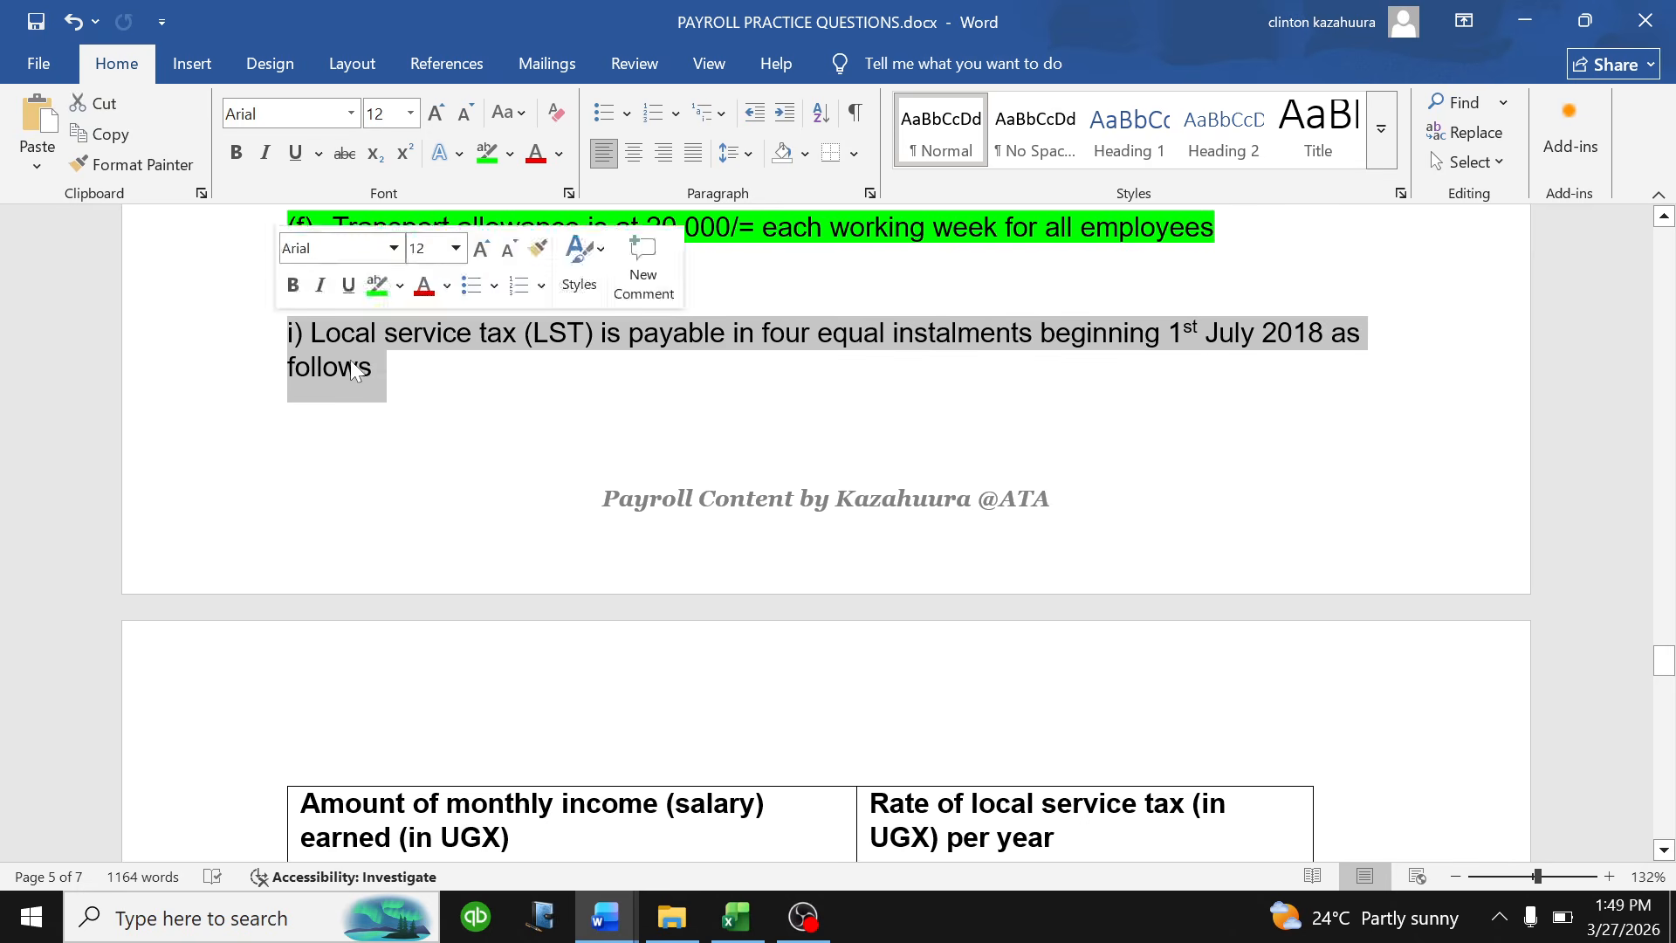
pyautogui.click(377, 371)
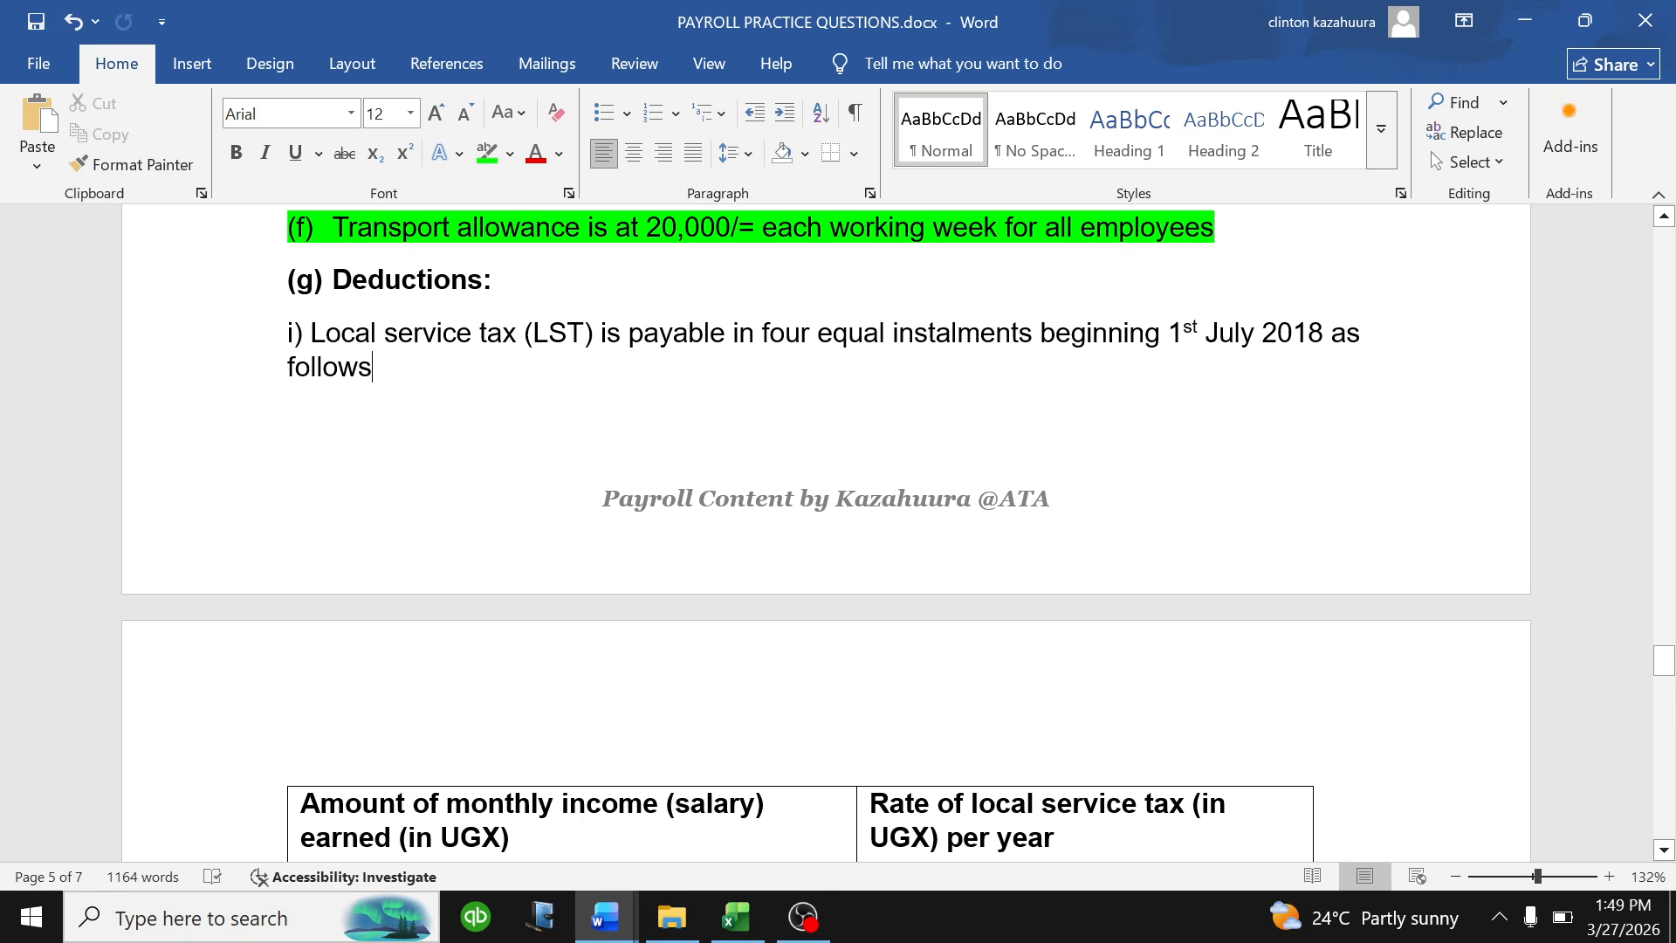
# - Review the local service tax instalment terms and the table of monthly income bands and yearly rates under Deductions
pyautogui.scroll(-5, 412, 373)
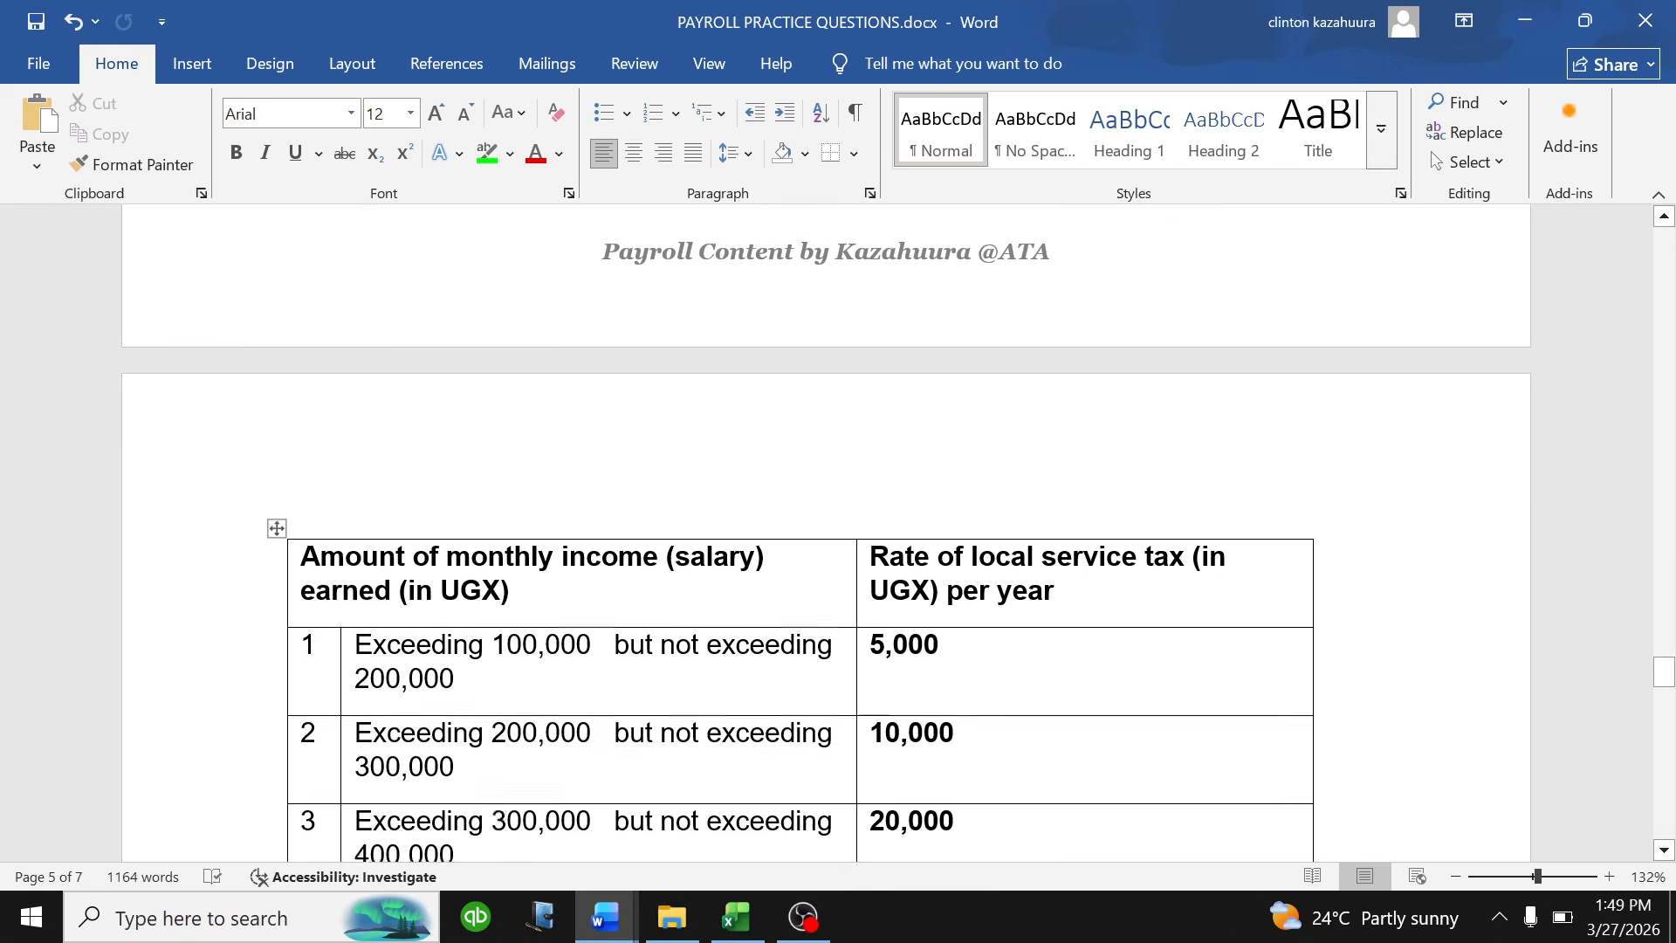
pyautogui.scroll(-14, 846, 468)
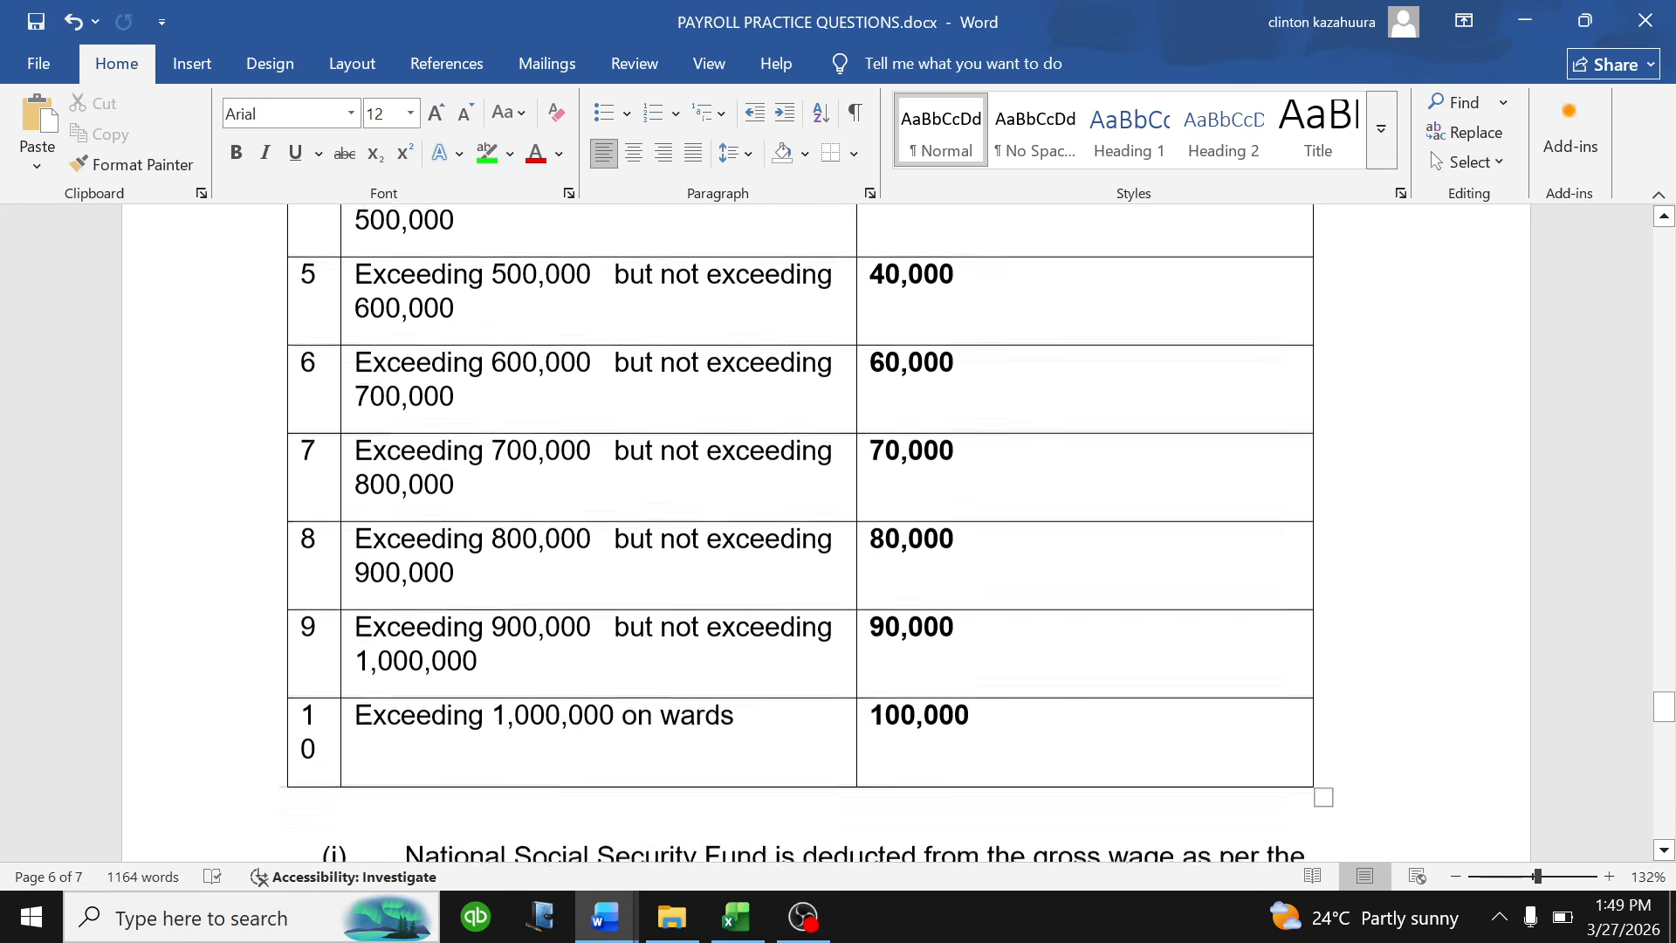
pyautogui.scroll(-8, 846, 468)
pyautogui.scroll(10, 846, 468)
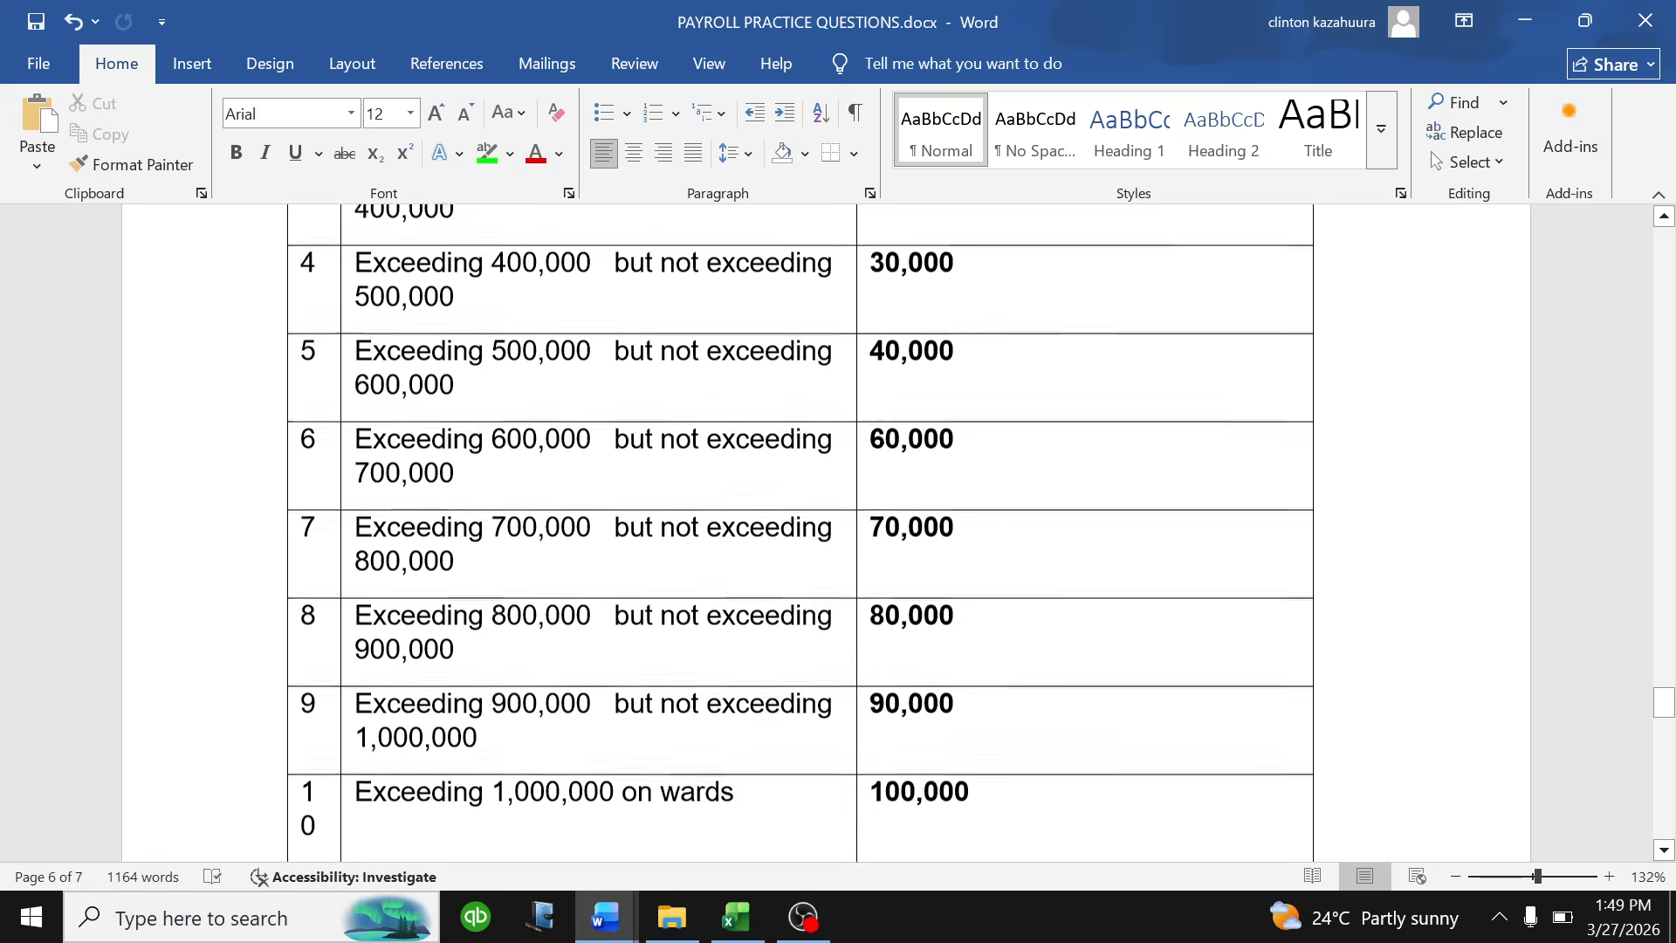
pyautogui.scroll(15, 846, 468)
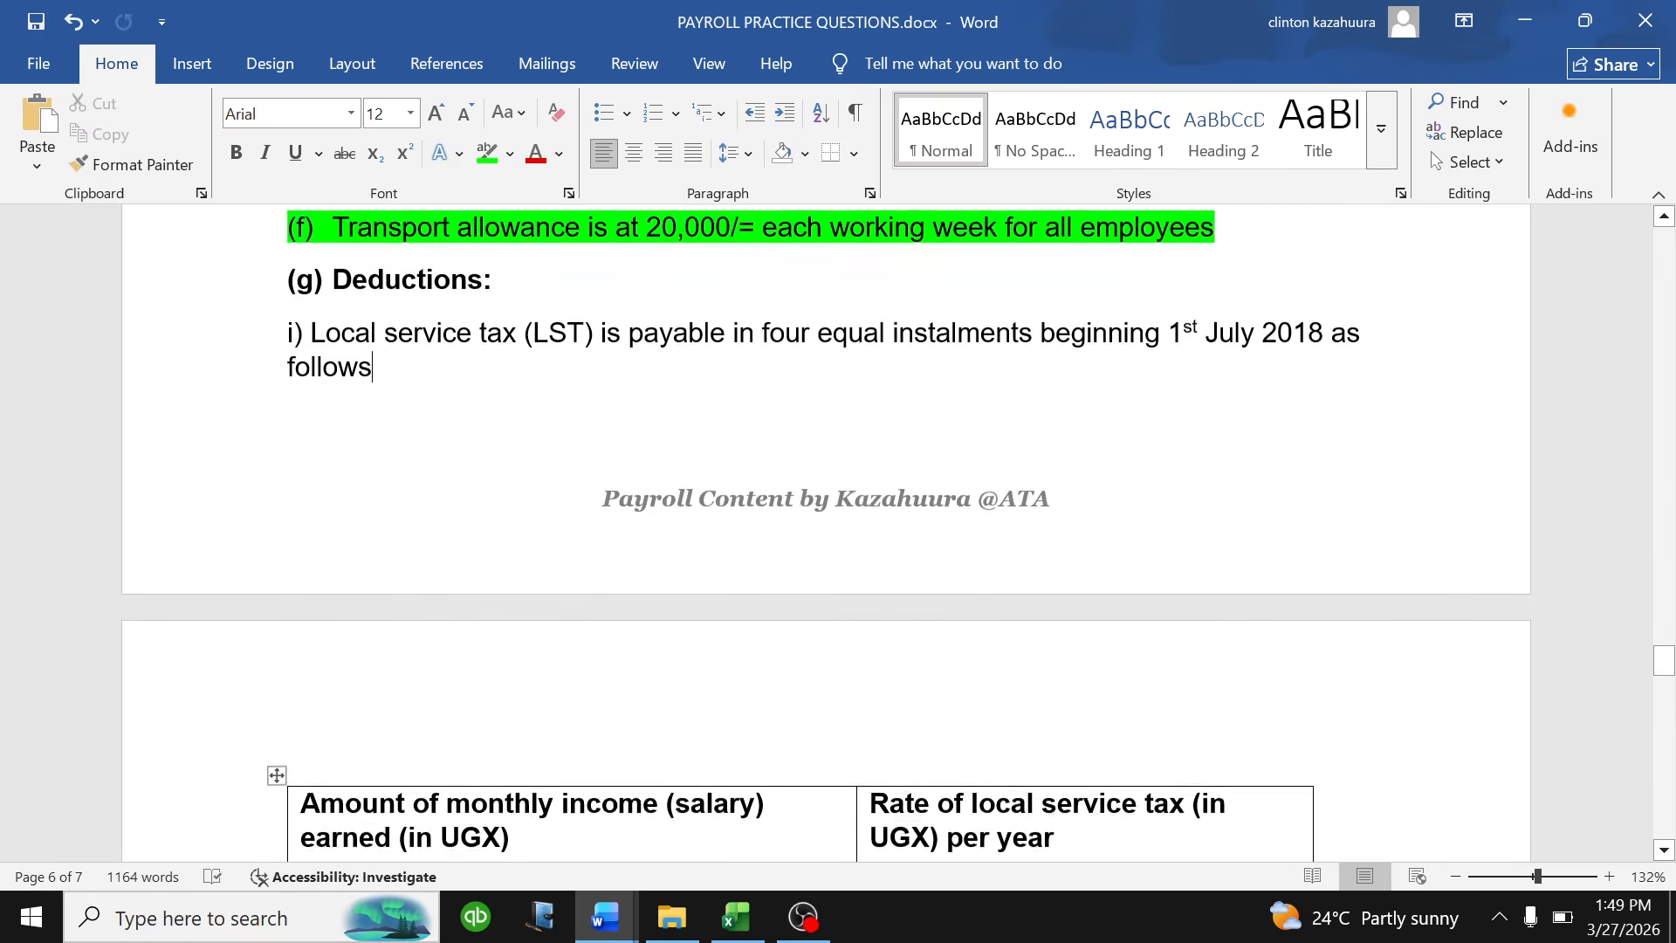
pyautogui.scroll(3, 826, 492)
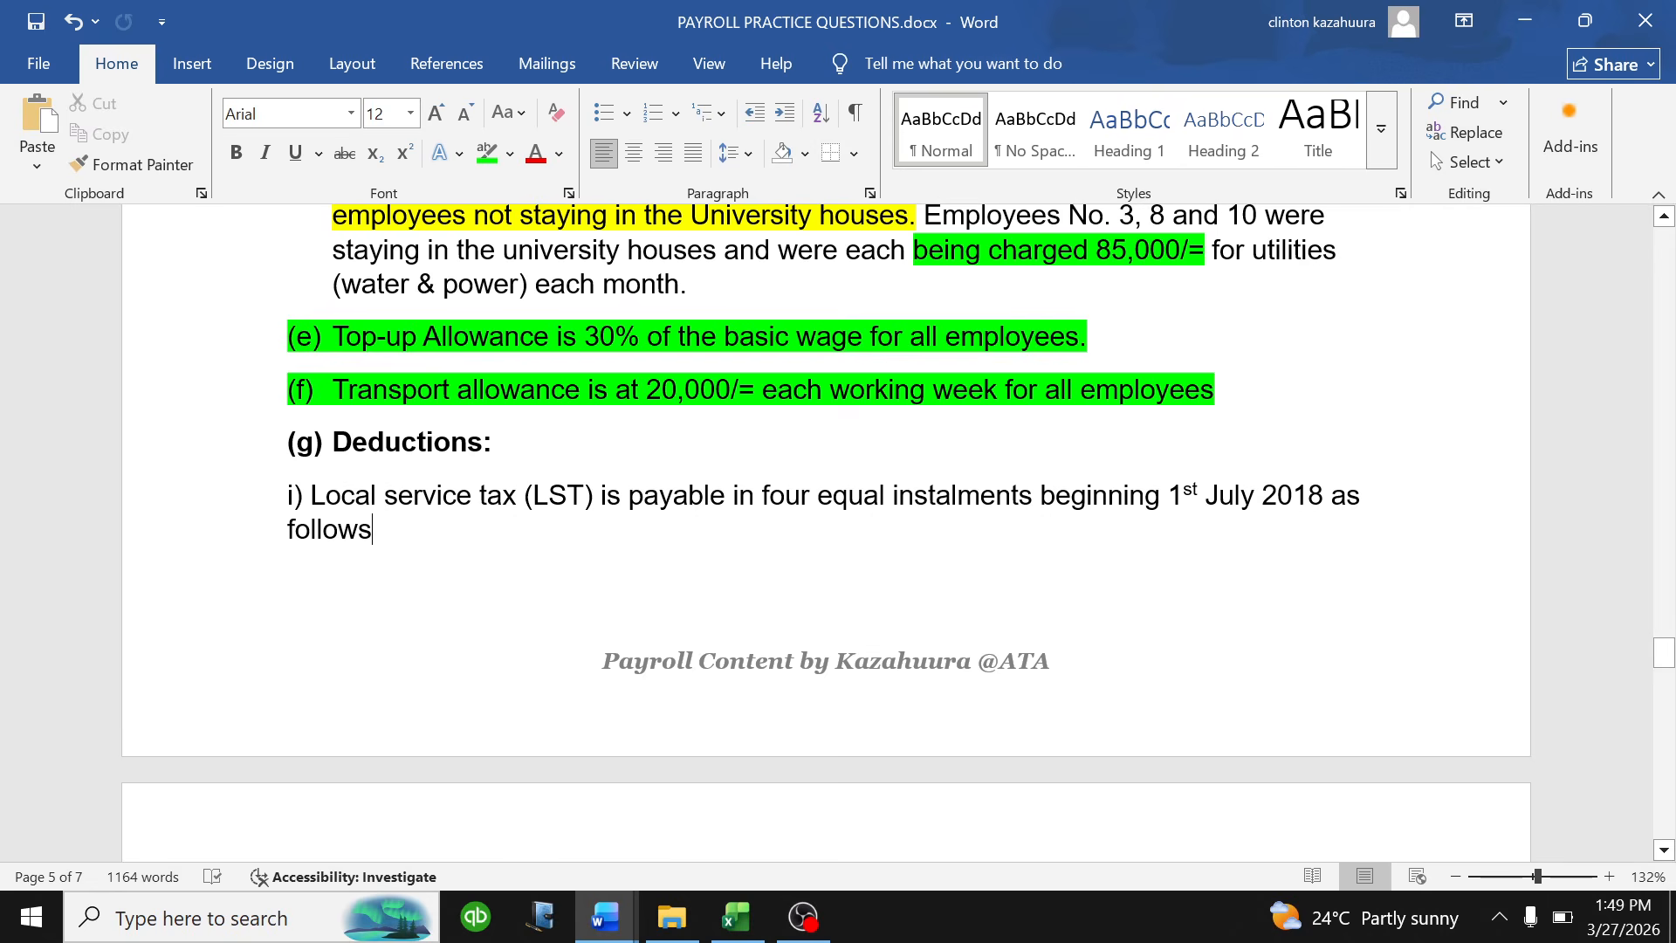
pyautogui.scroll(-1, 384, 530)
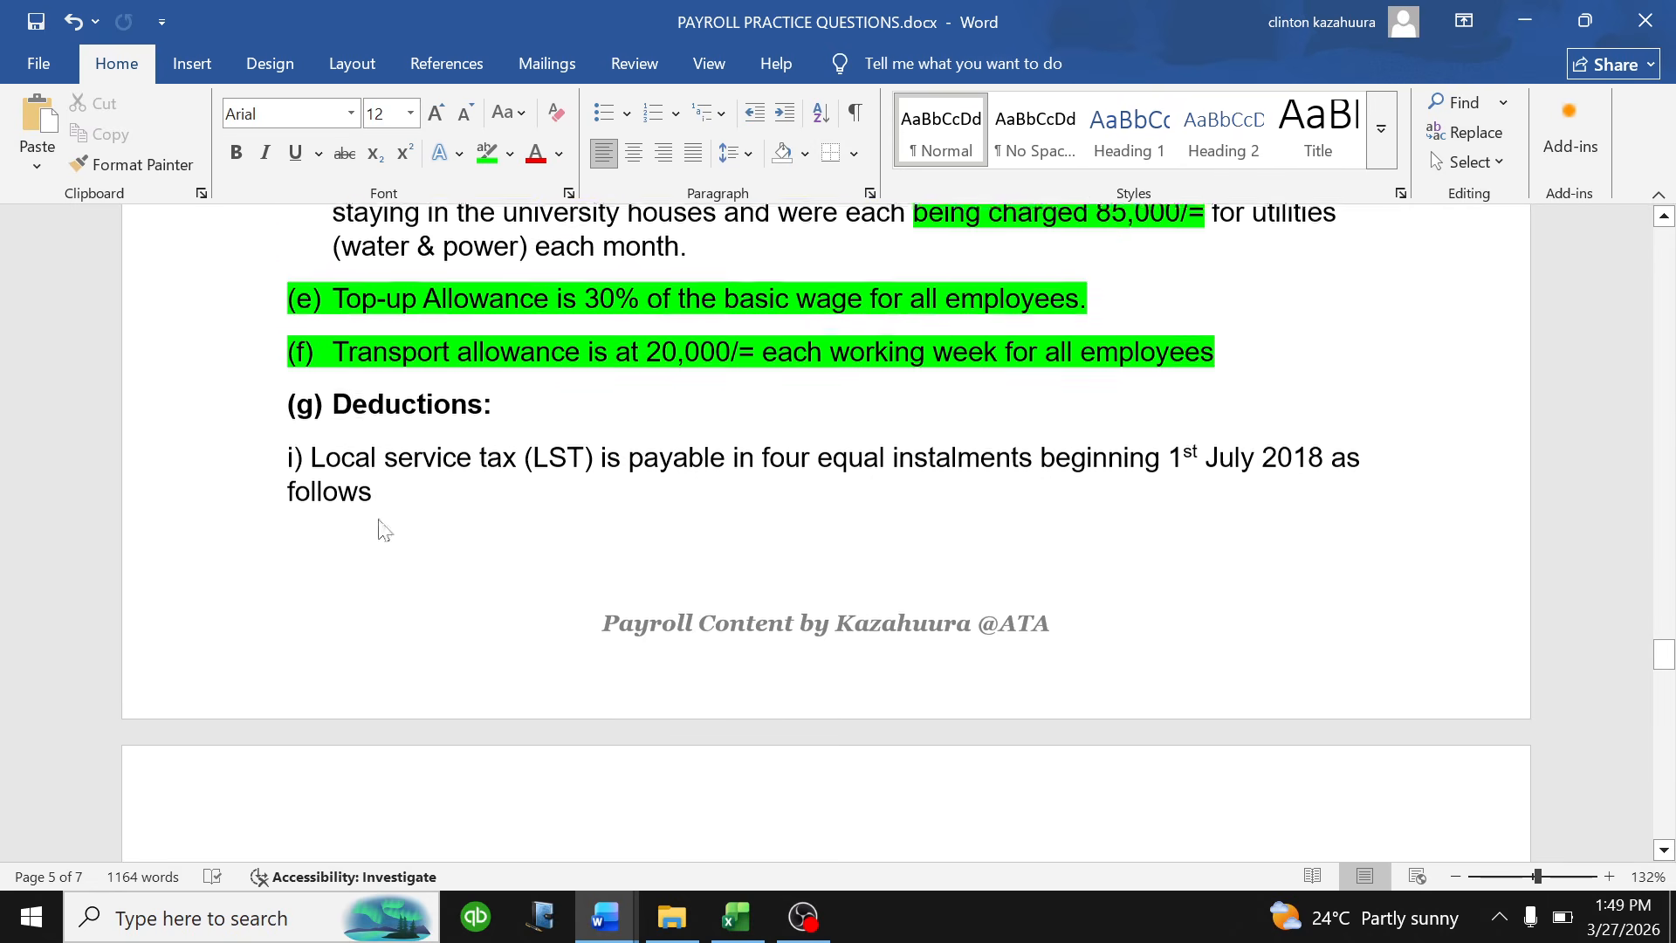
pyautogui.scroll(-3, 472, 493)
pyautogui.scroll(-3, 611, 452)
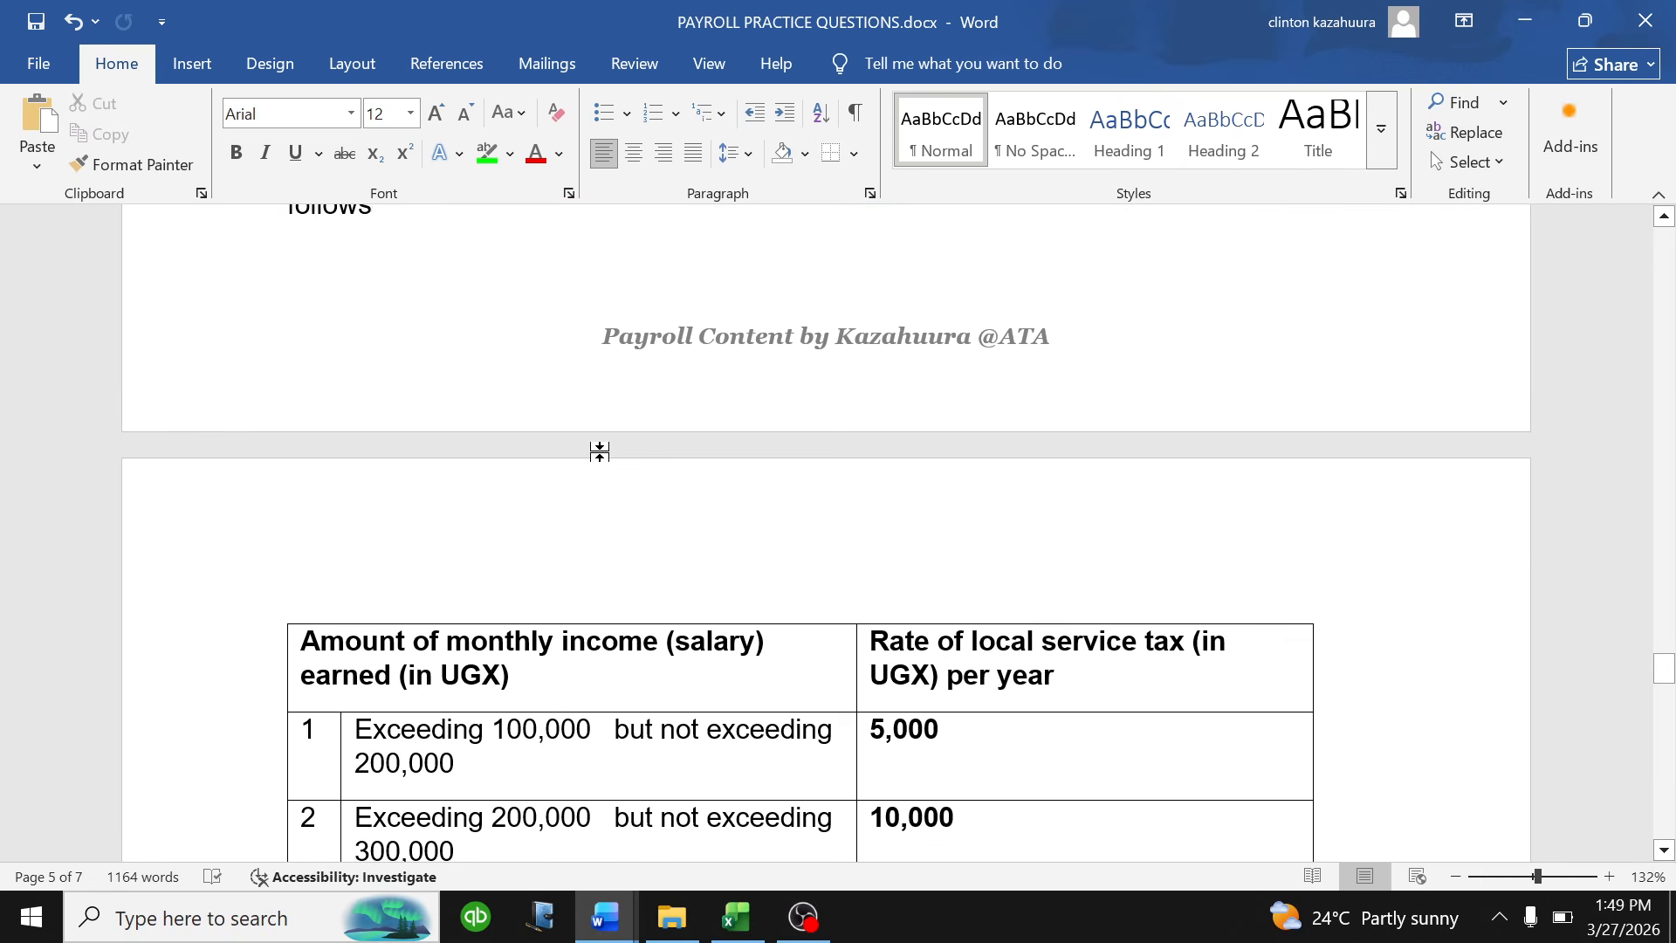
pyautogui.scroll(-2, 600, 451)
pyautogui.scroll(-1, 580, 367)
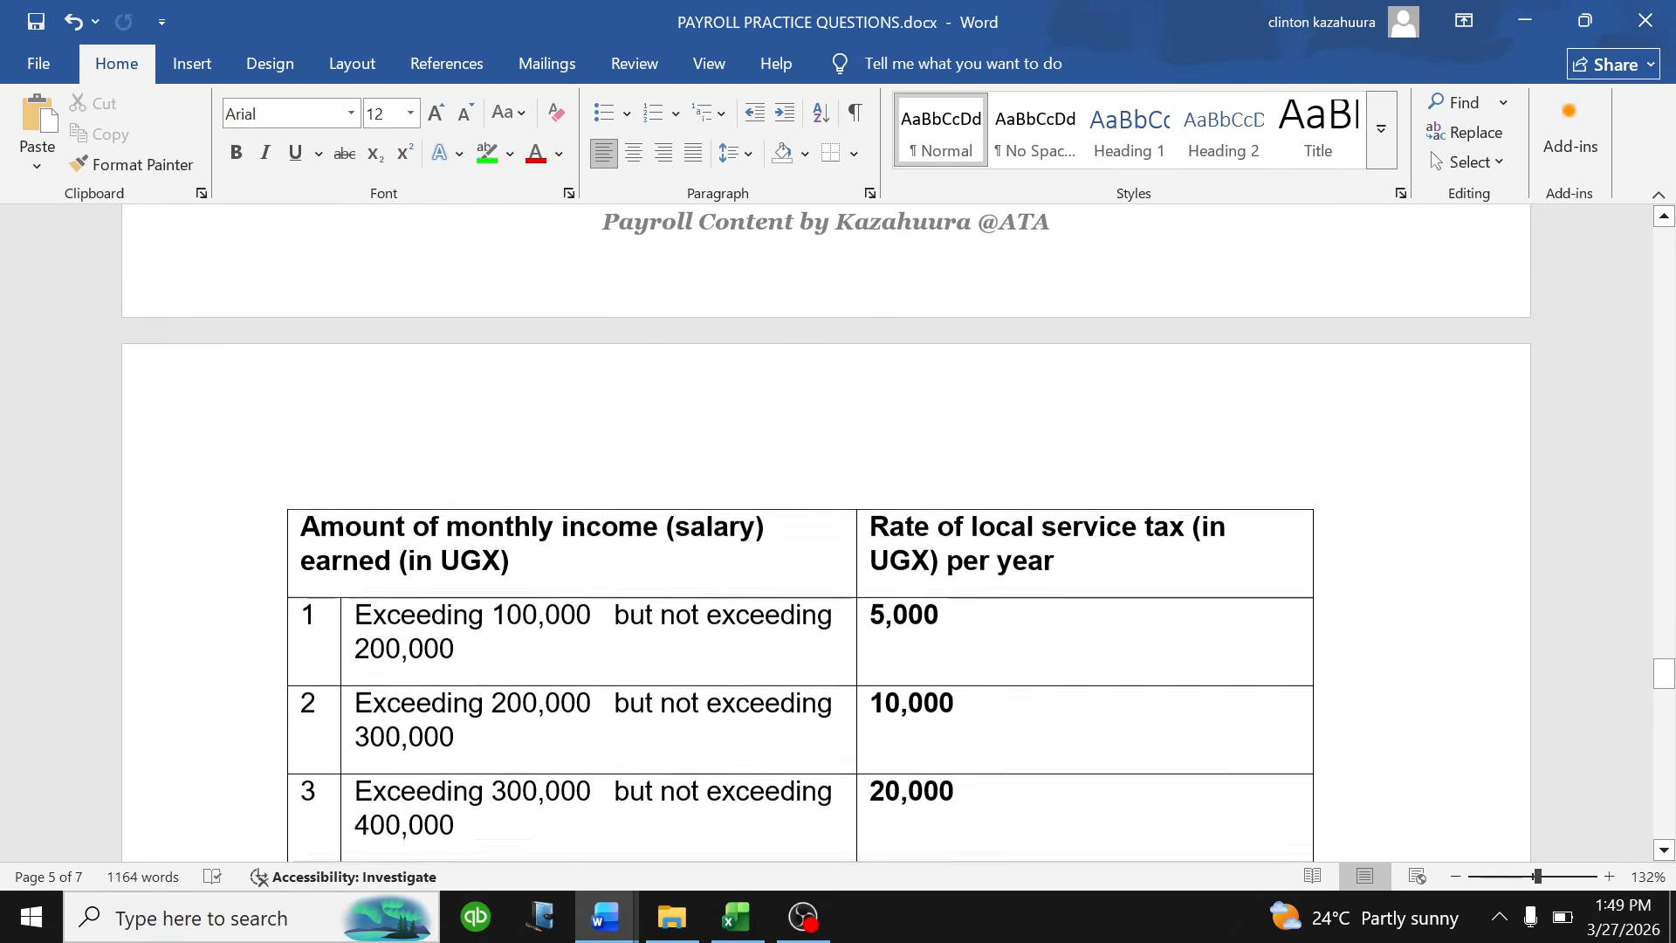
pyautogui.scroll(-20, 826, 533)
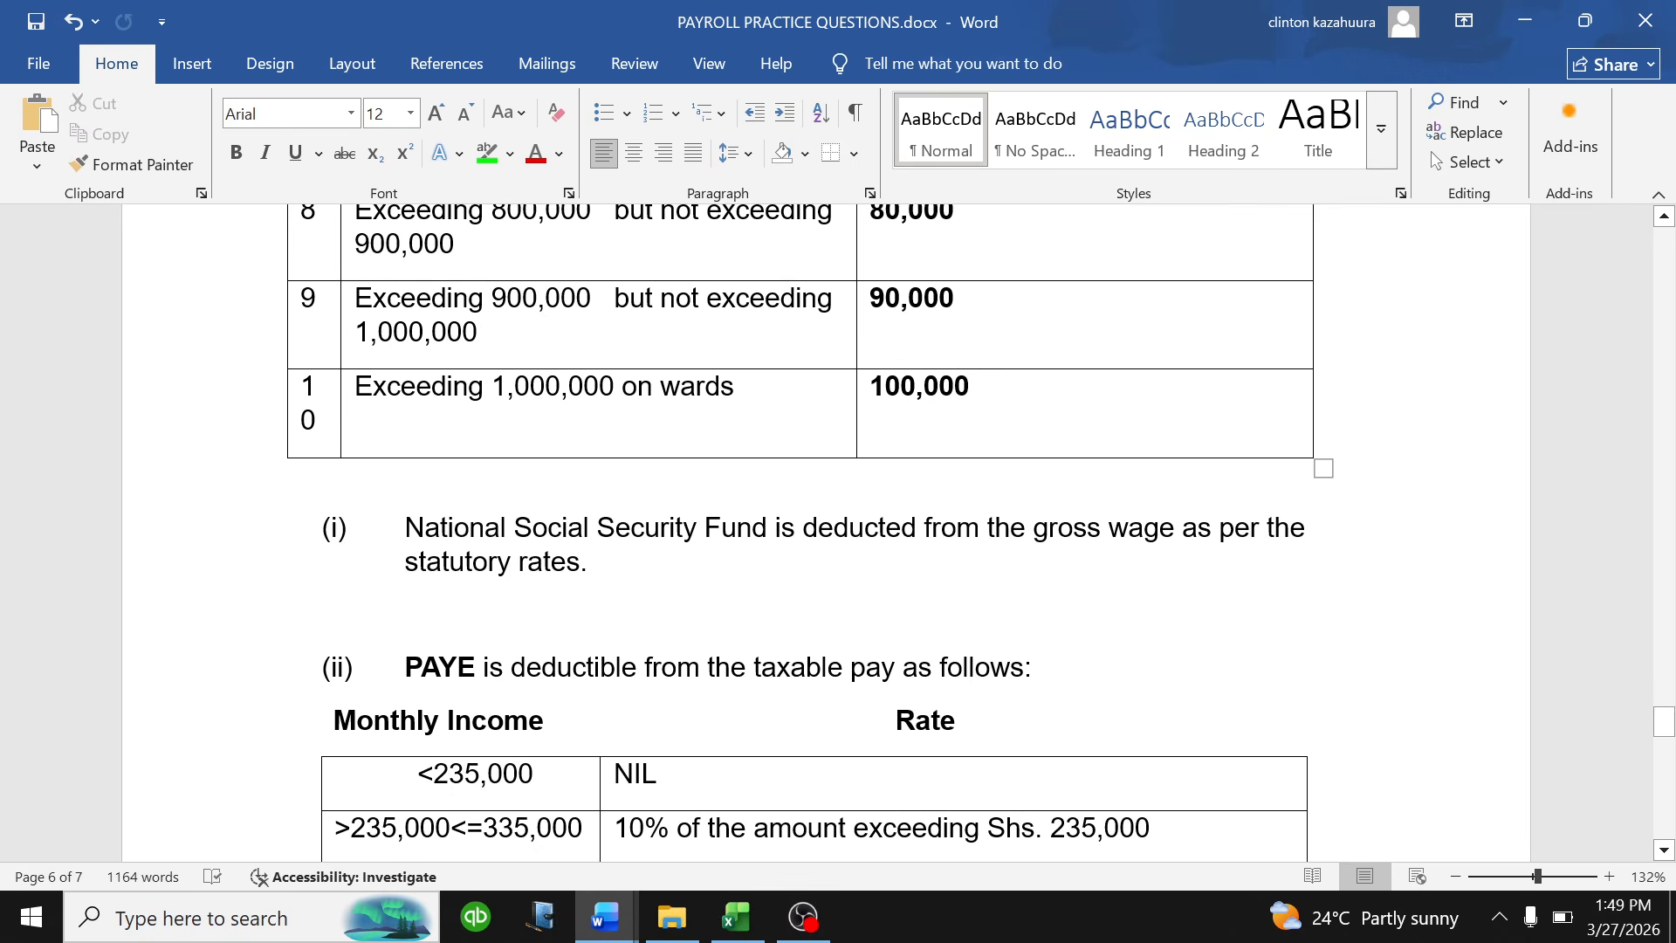
pyautogui.scroll(20, 800, 533)
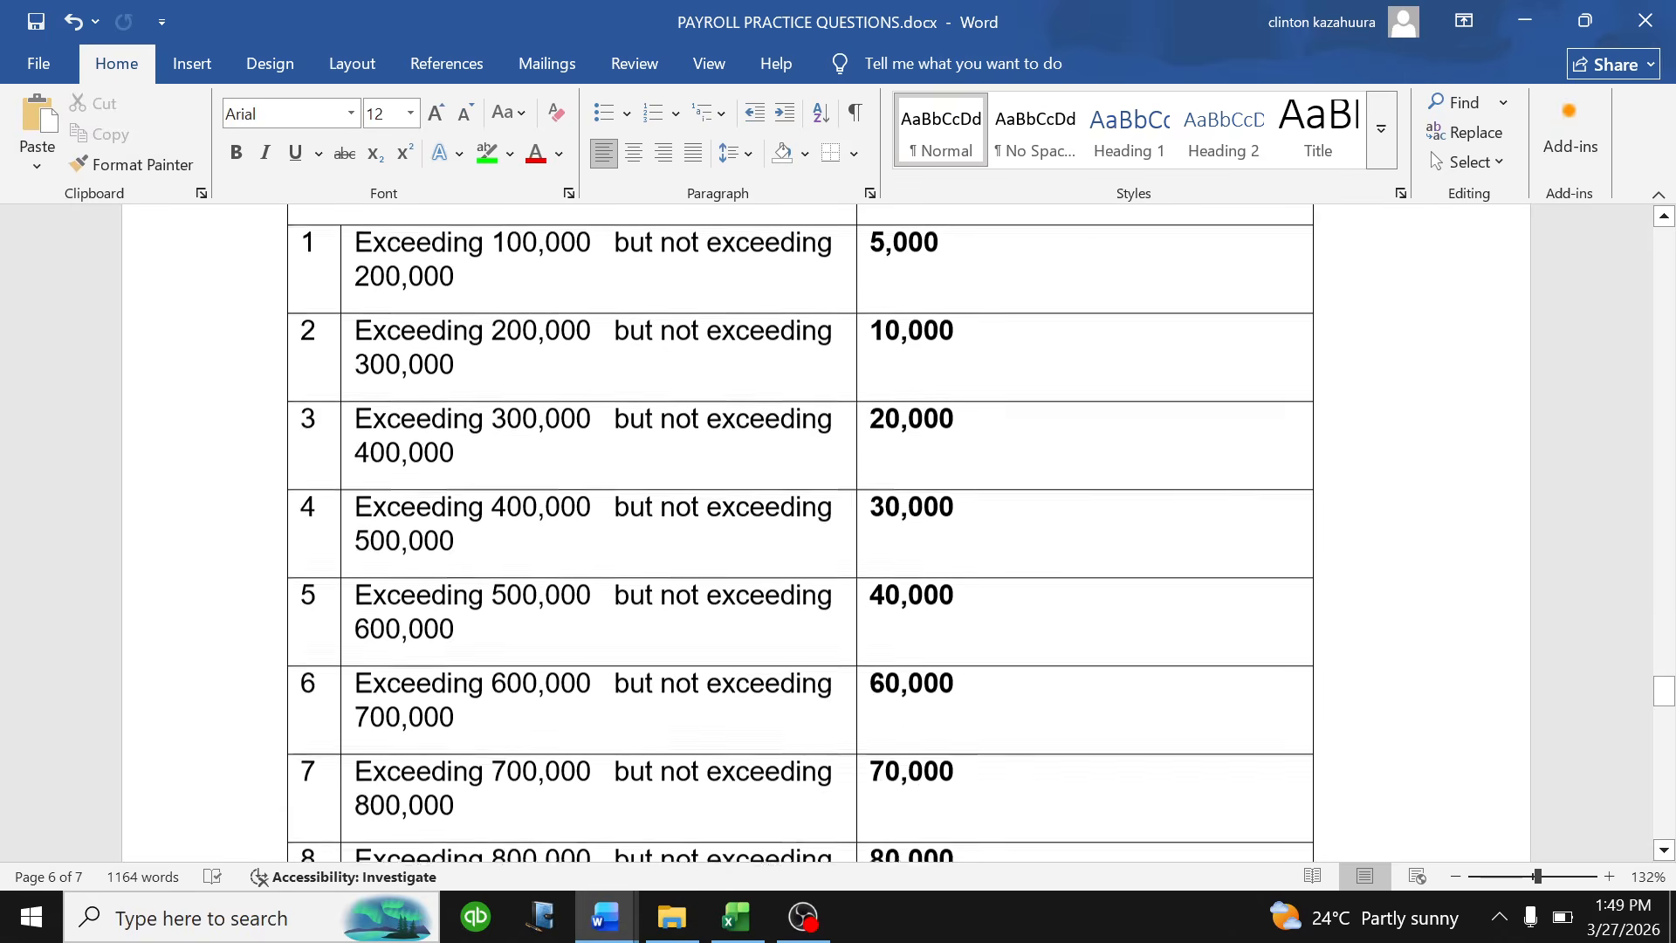
pyautogui.scroll(4, 670, 411)
# - Highlight the National Social Security Fund deduction item below the local service tax table in green
pyautogui.scroll(-9, 670, 419)
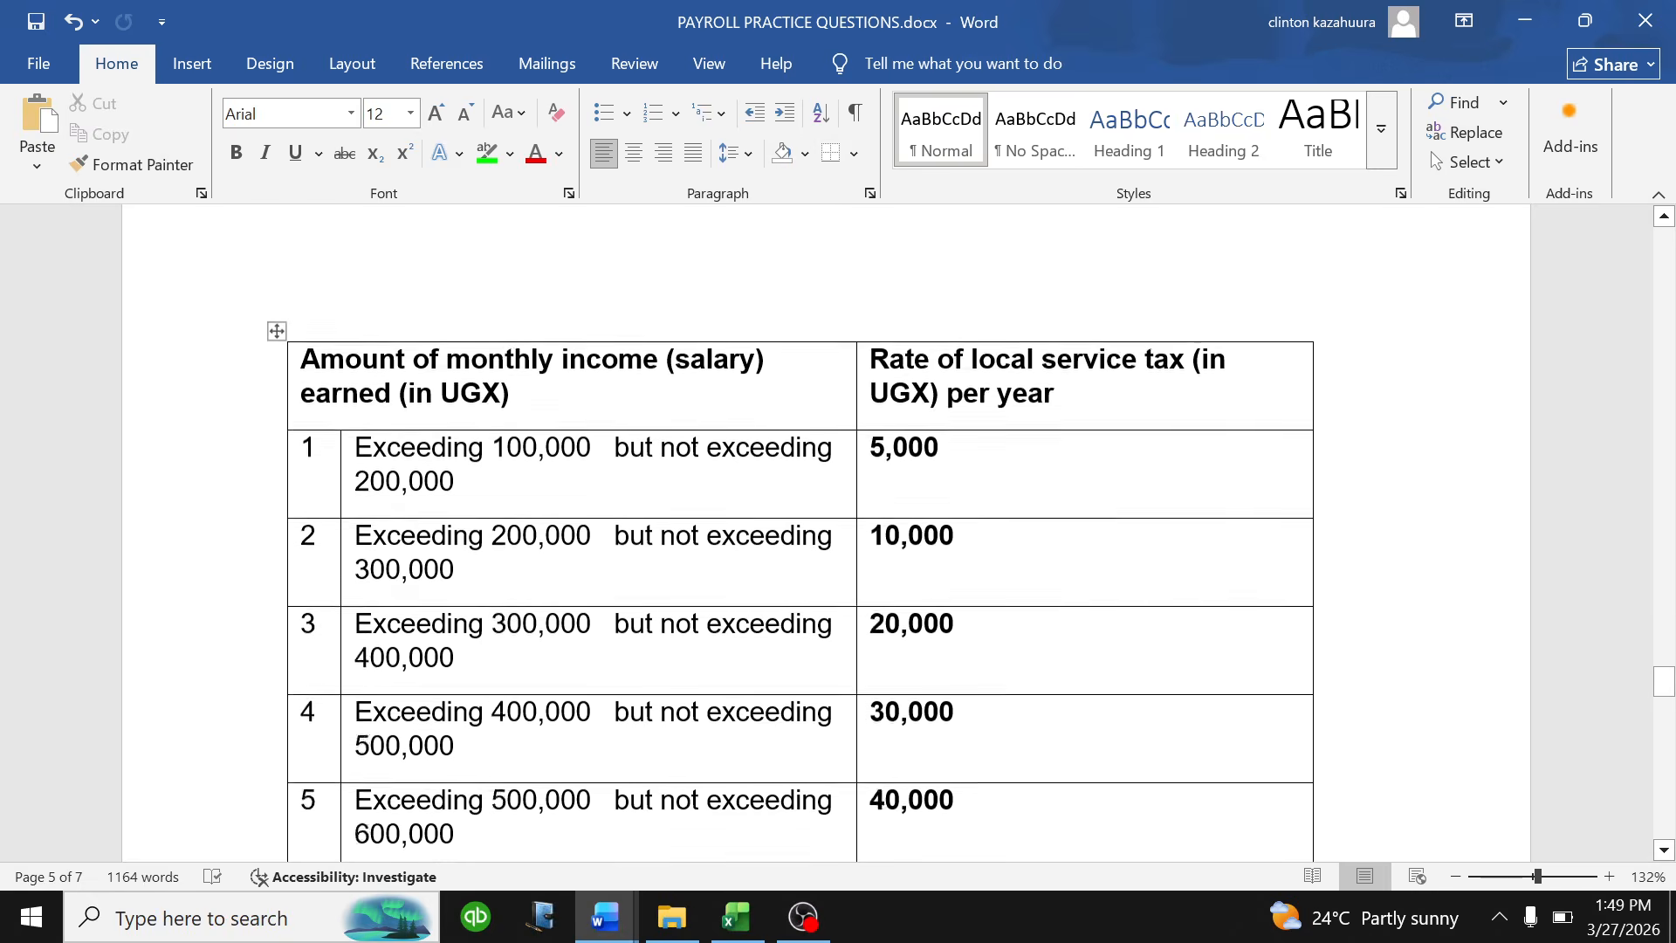
pyautogui.scroll(-5, 801, 532)
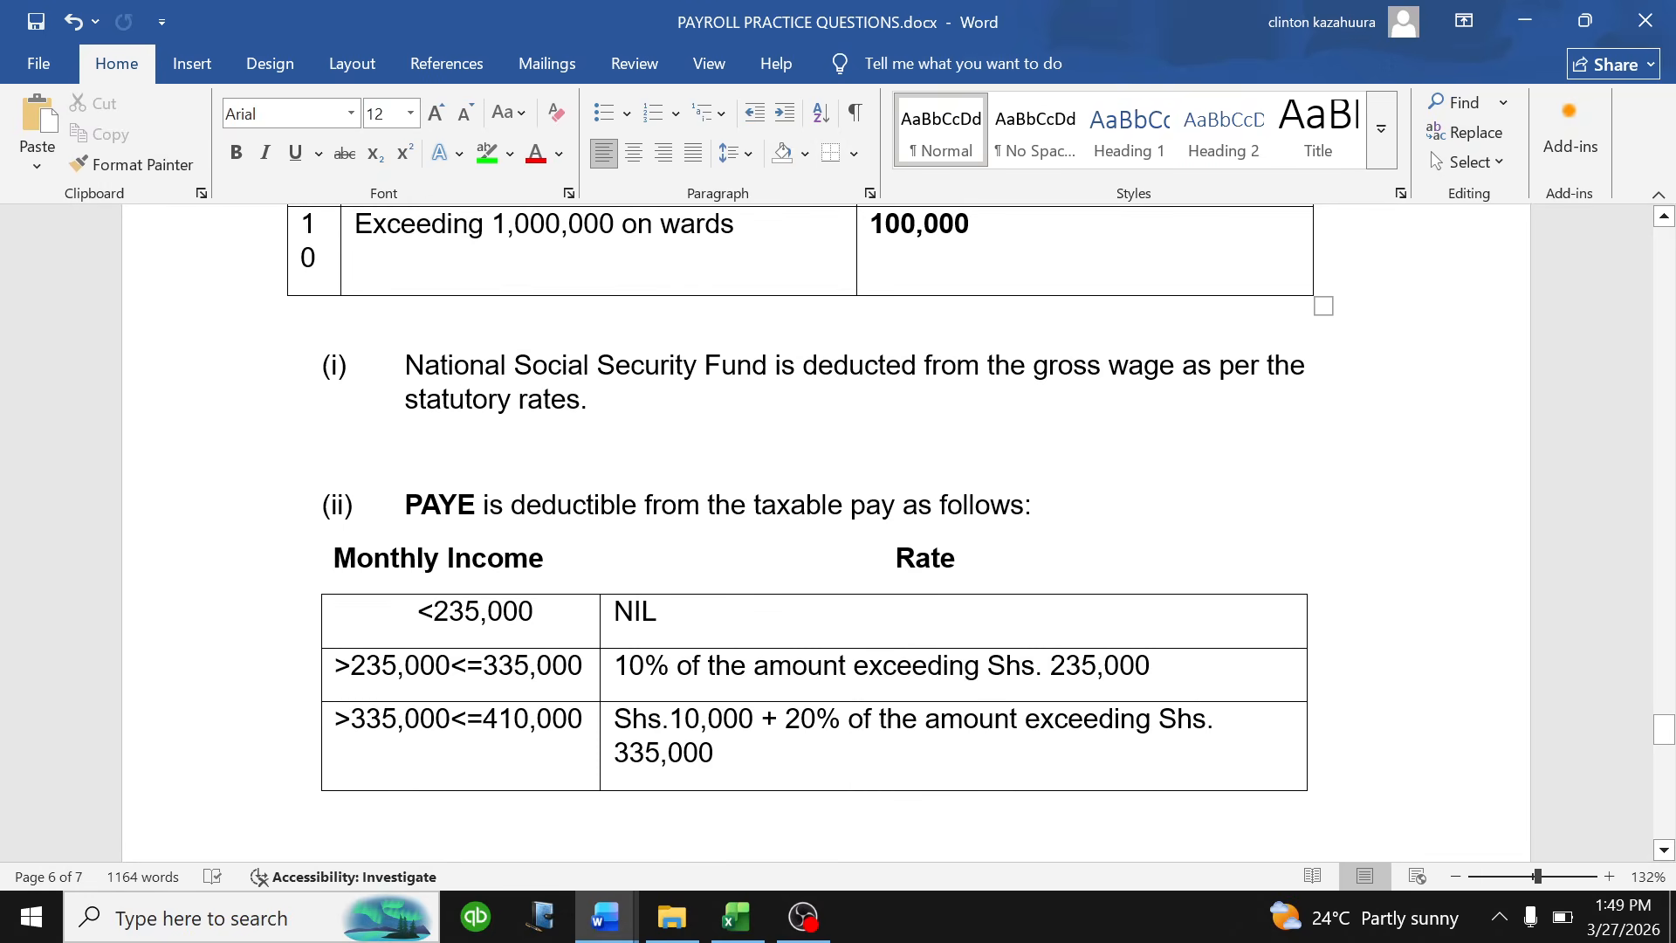
pyautogui.tripleClick(419, 367)
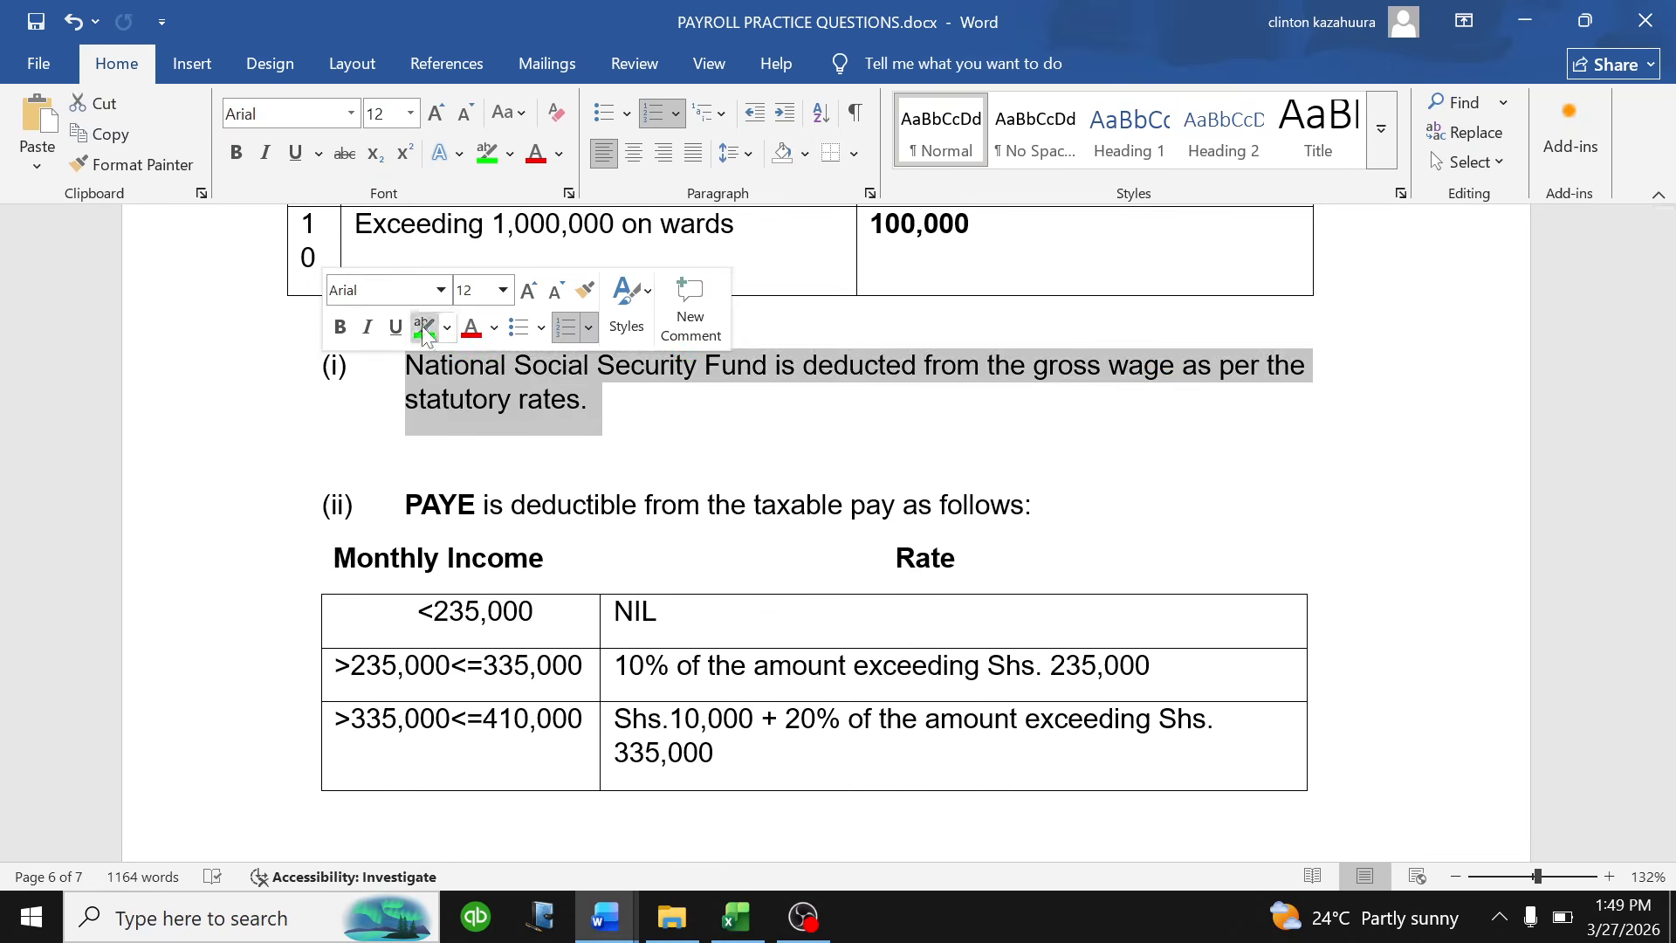
pyautogui.click(425, 329)
pyautogui.click(567, 399)
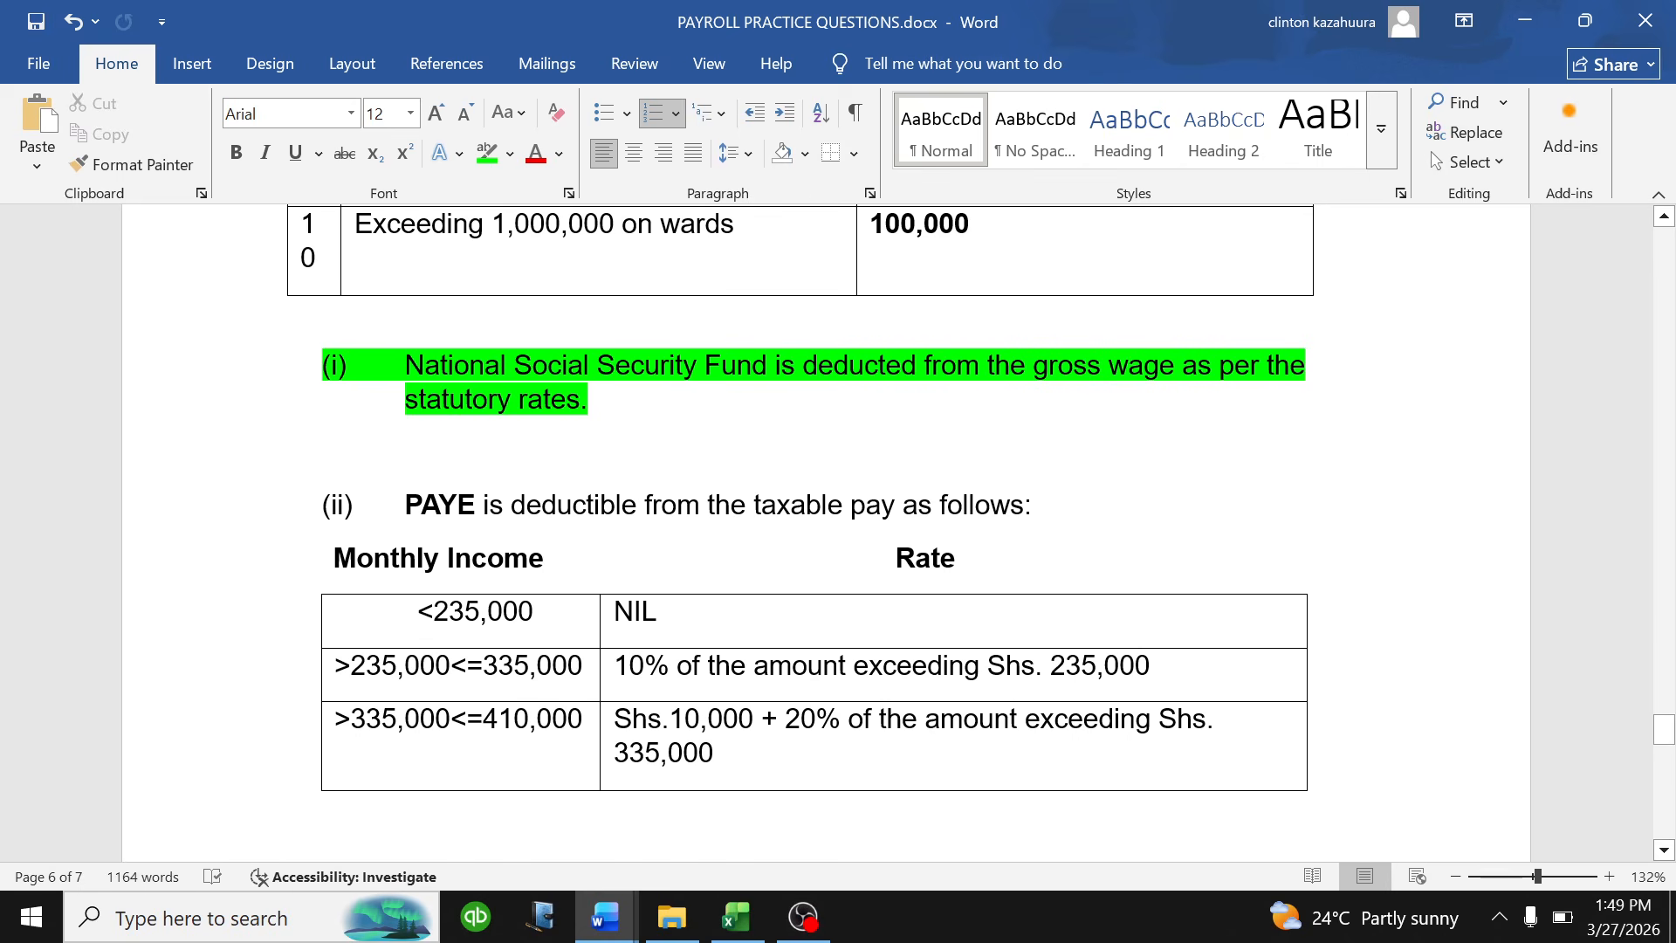
# - Review the PAYE item and its table of monthly income bands and rates
pyautogui.scroll(-3, 812, 524)
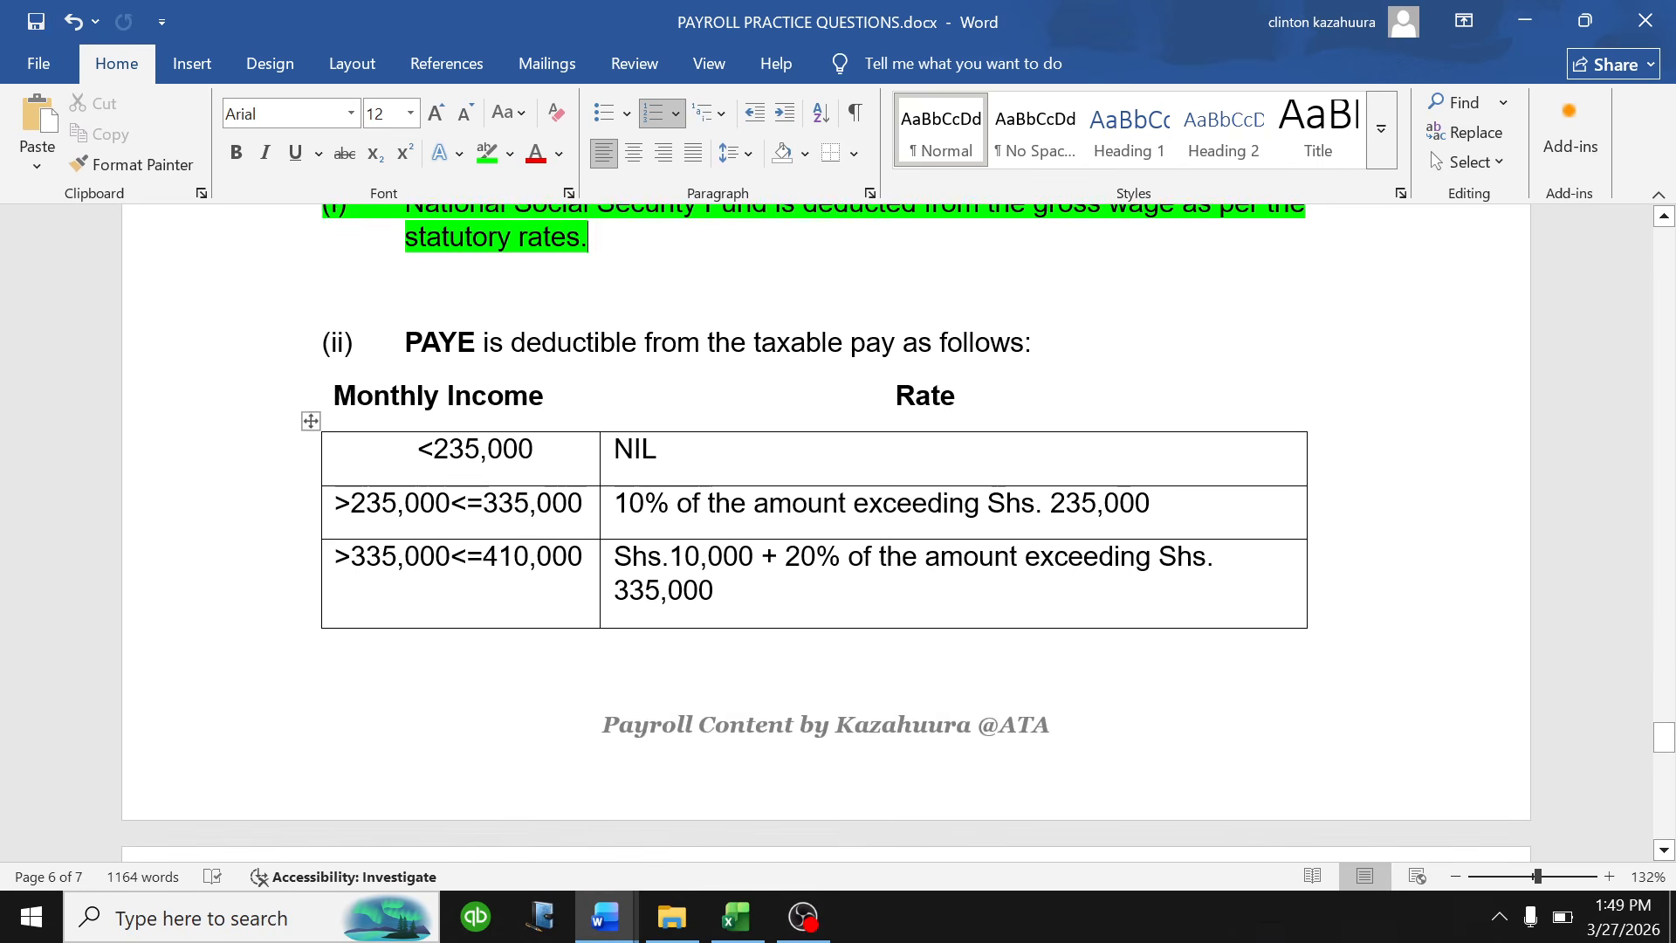
pyautogui.scroll(-2, 812, 524)
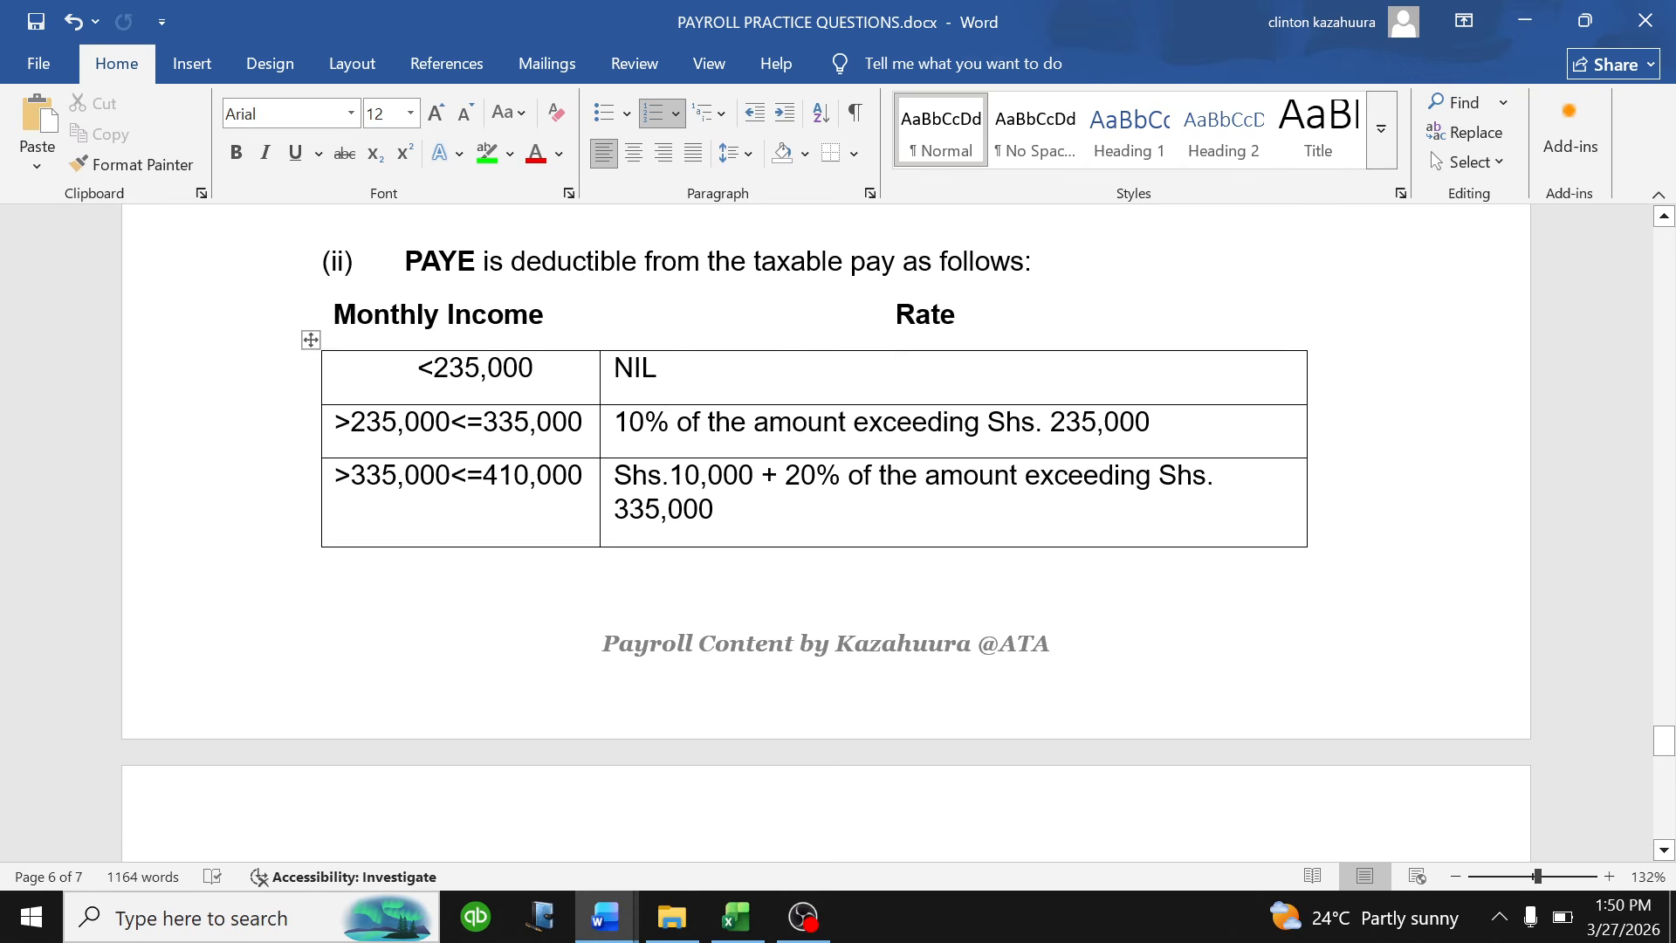
pyautogui.moveTo(534, 371); pyautogui.dragTo(436, 377)
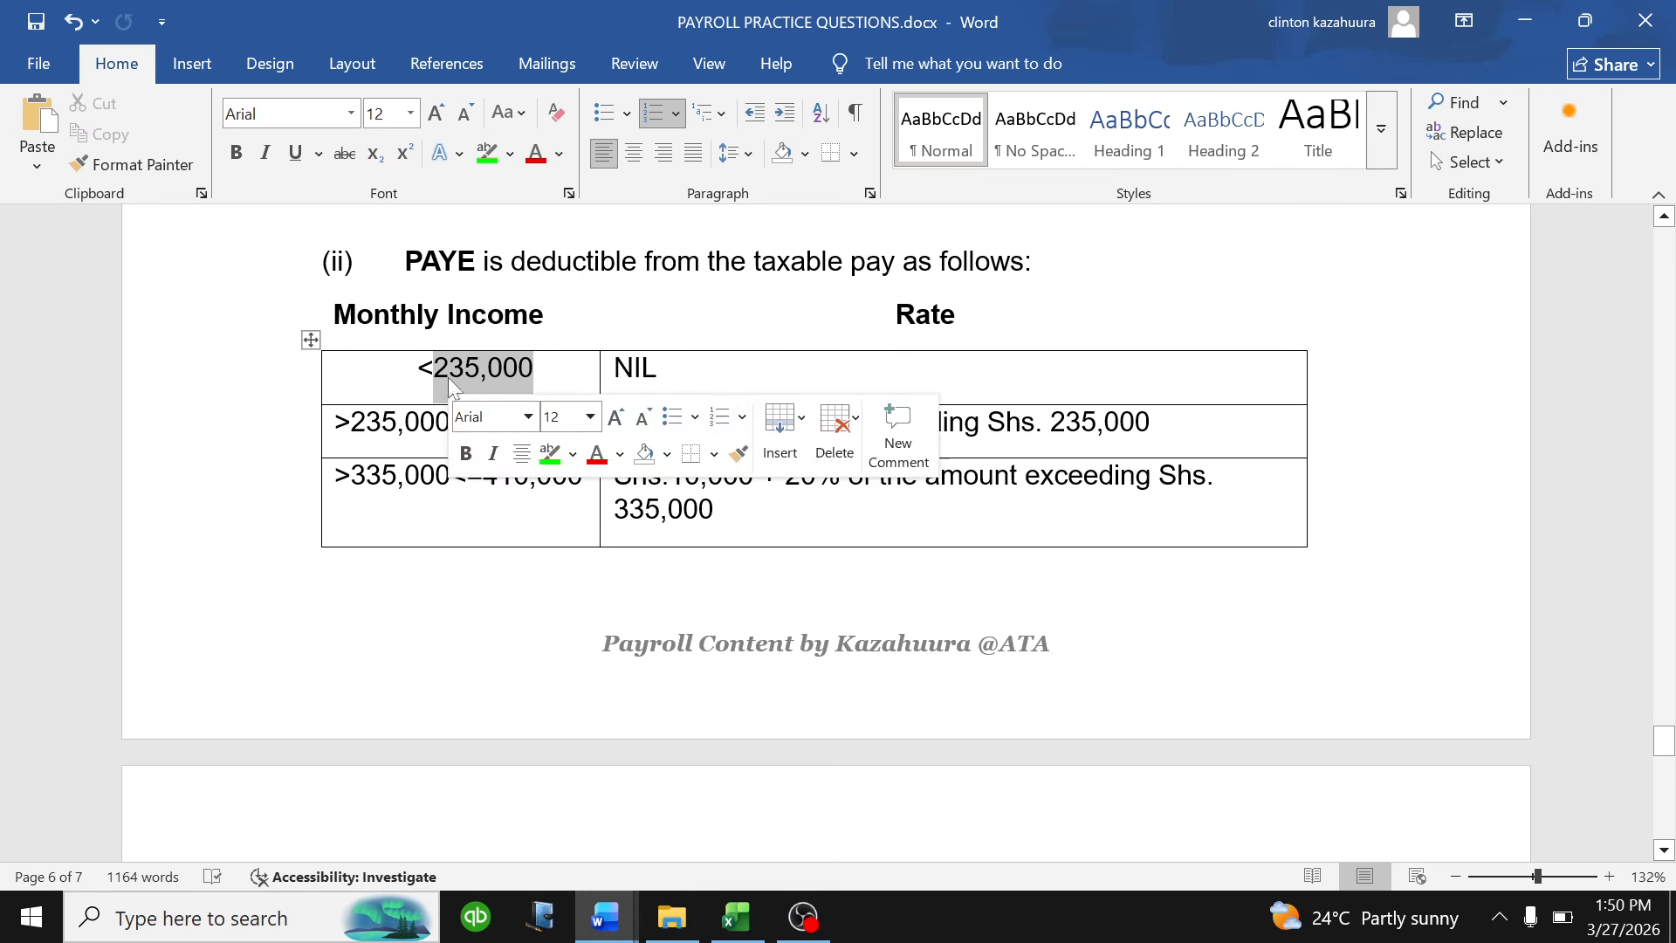
pyautogui.click(716, 510)
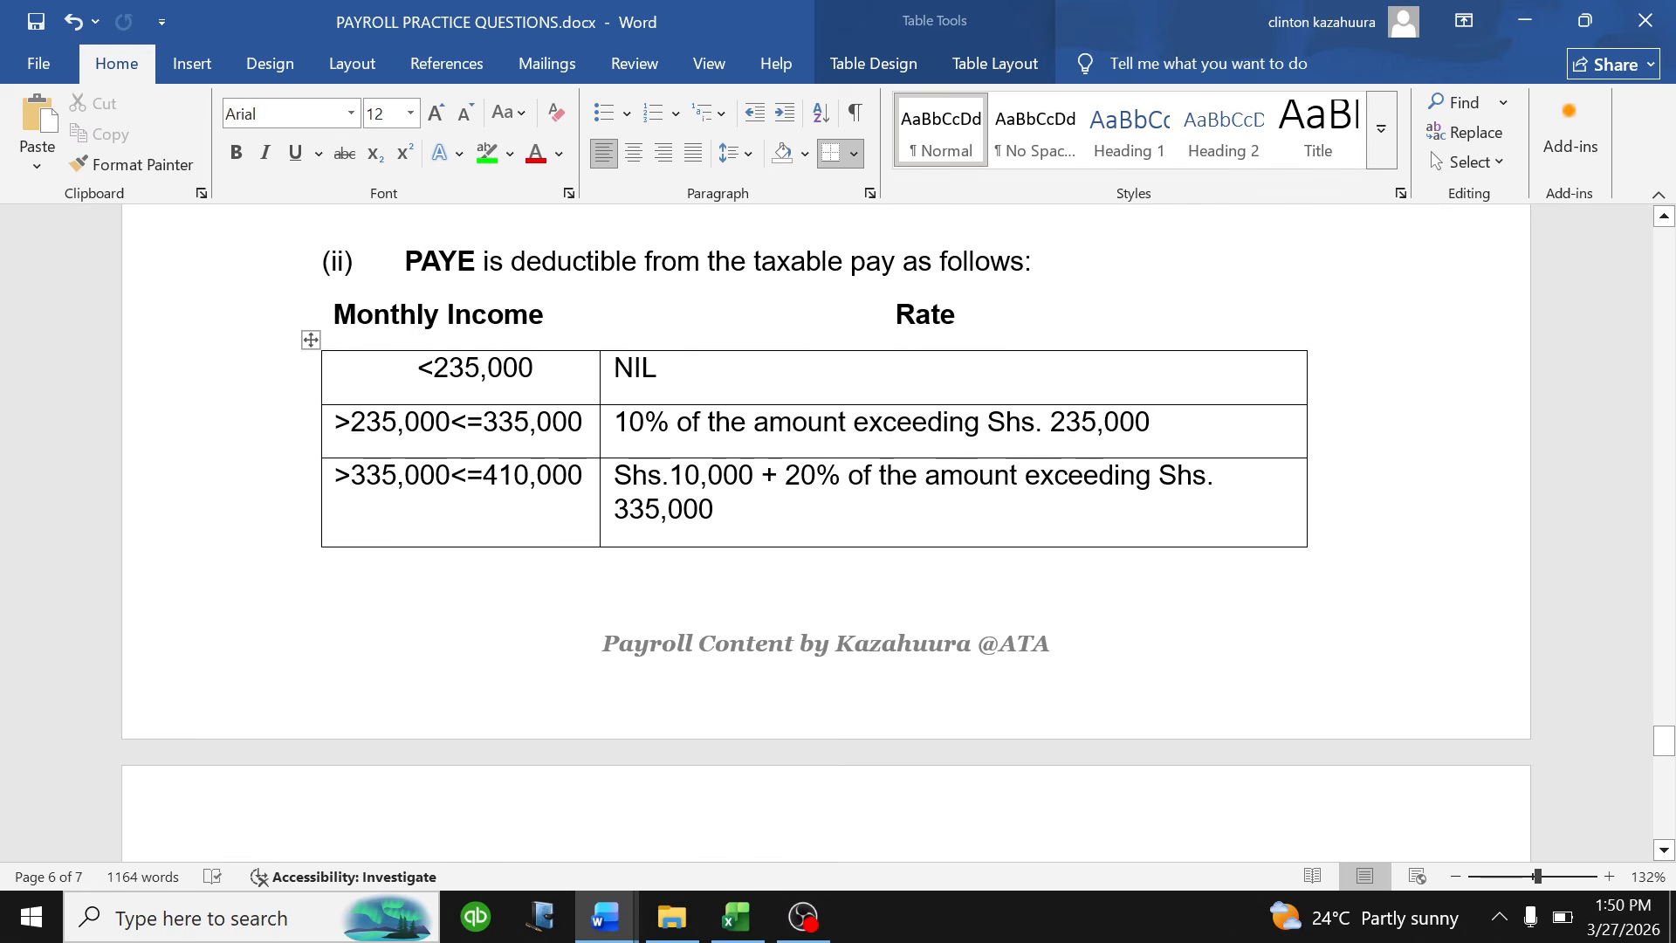
# - Copy the loan repayment lines for employees No 2, 6 and 5 under item (iii)
pyautogui.scroll(-3, 826, 489)
pyautogui.scroll(-6, 826, 533)
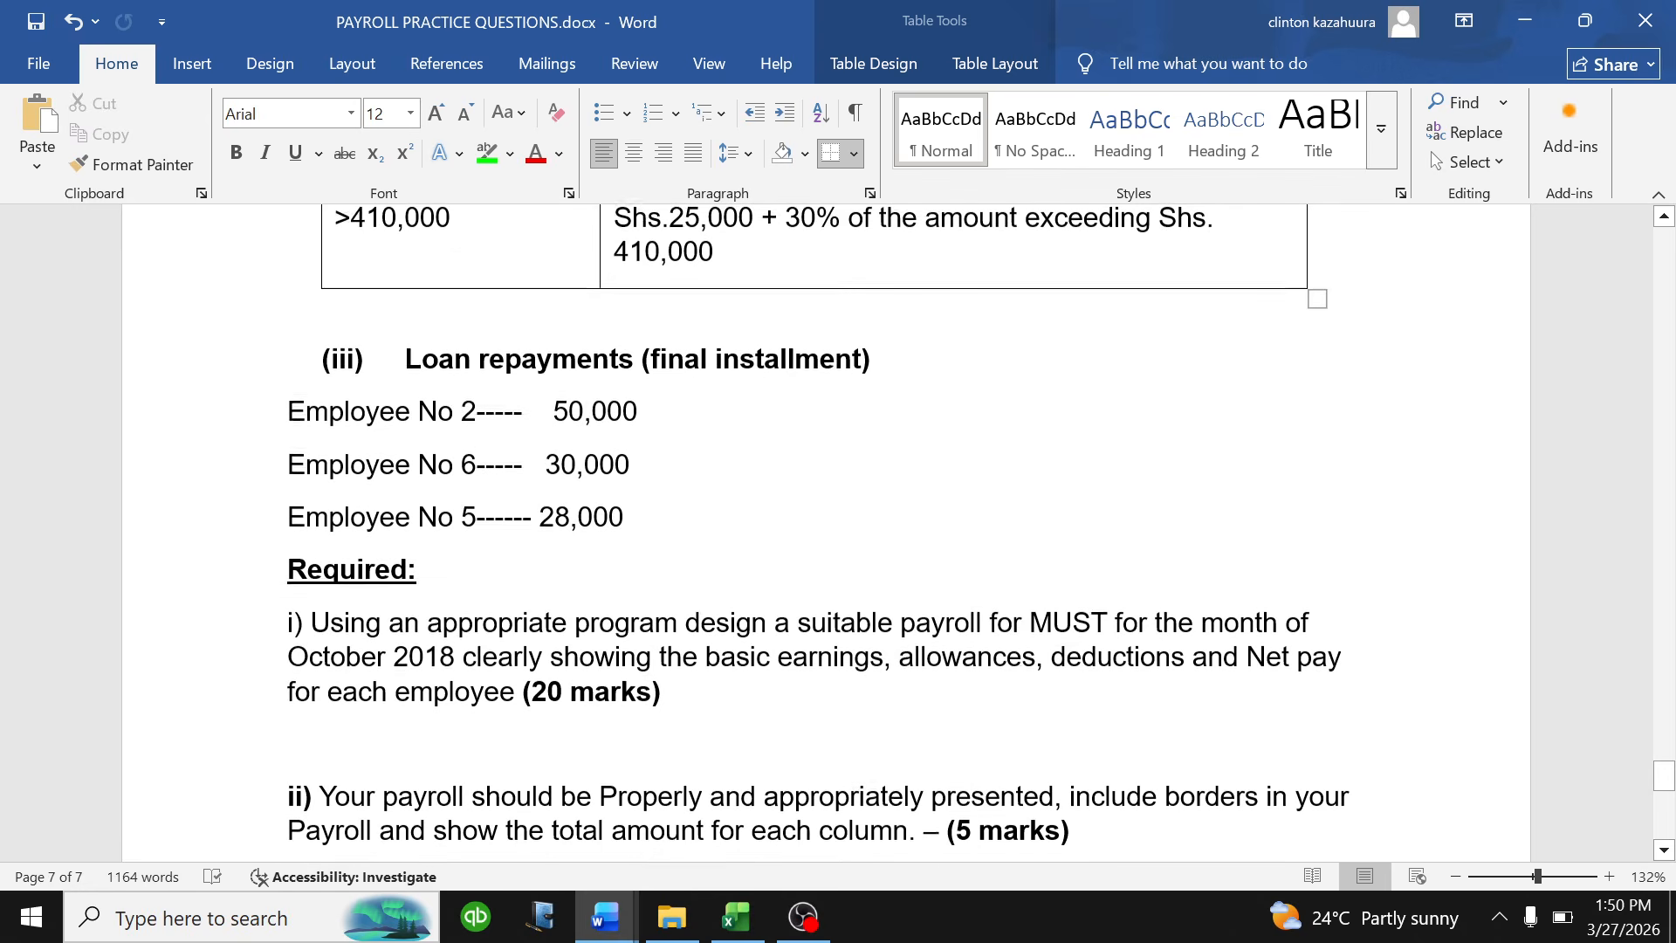
pyautogui.scroll(-2, 825, 532)
pyautogui.scroll(2, 826, 533)
pyautogui.moveTo(640, 520); pyautogui.dragTo(291, 414)
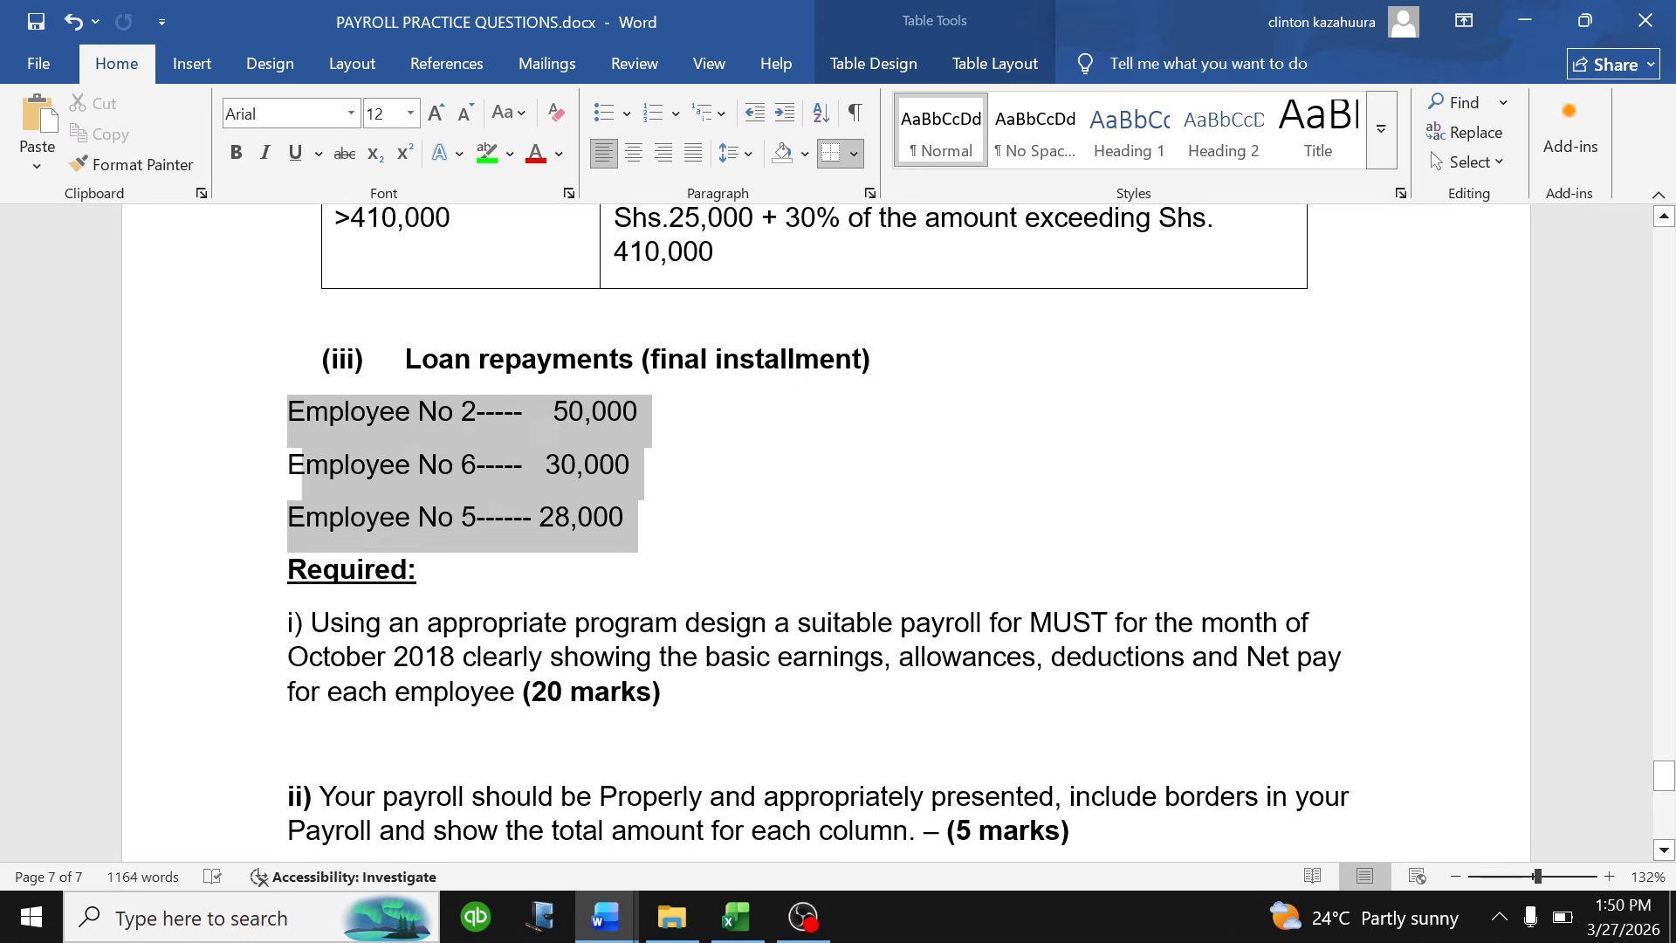
pyautogui.rightClick(419, 450)
pyautogui.click(509, 537)
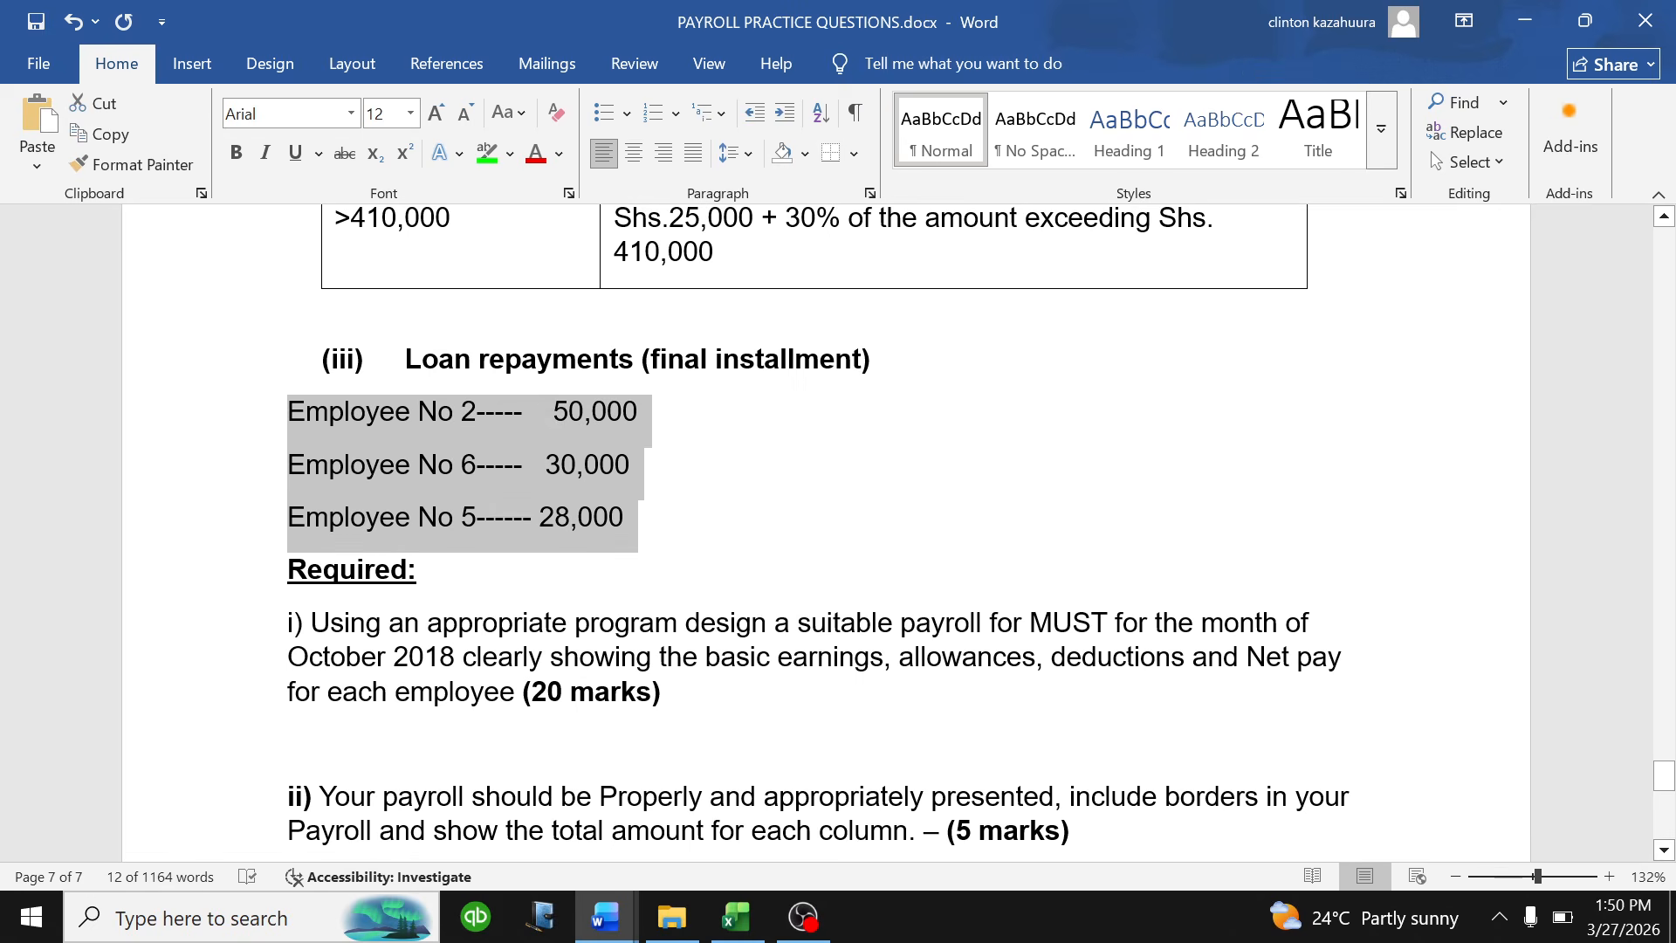
# - Switch to the Excel payroll workbook and paste the loan repayment lines at F15 with source formatting
pyautogui.click(733, 903)
pyautogui.click(768, 730)
pyautogui.rightClick(767, 730)
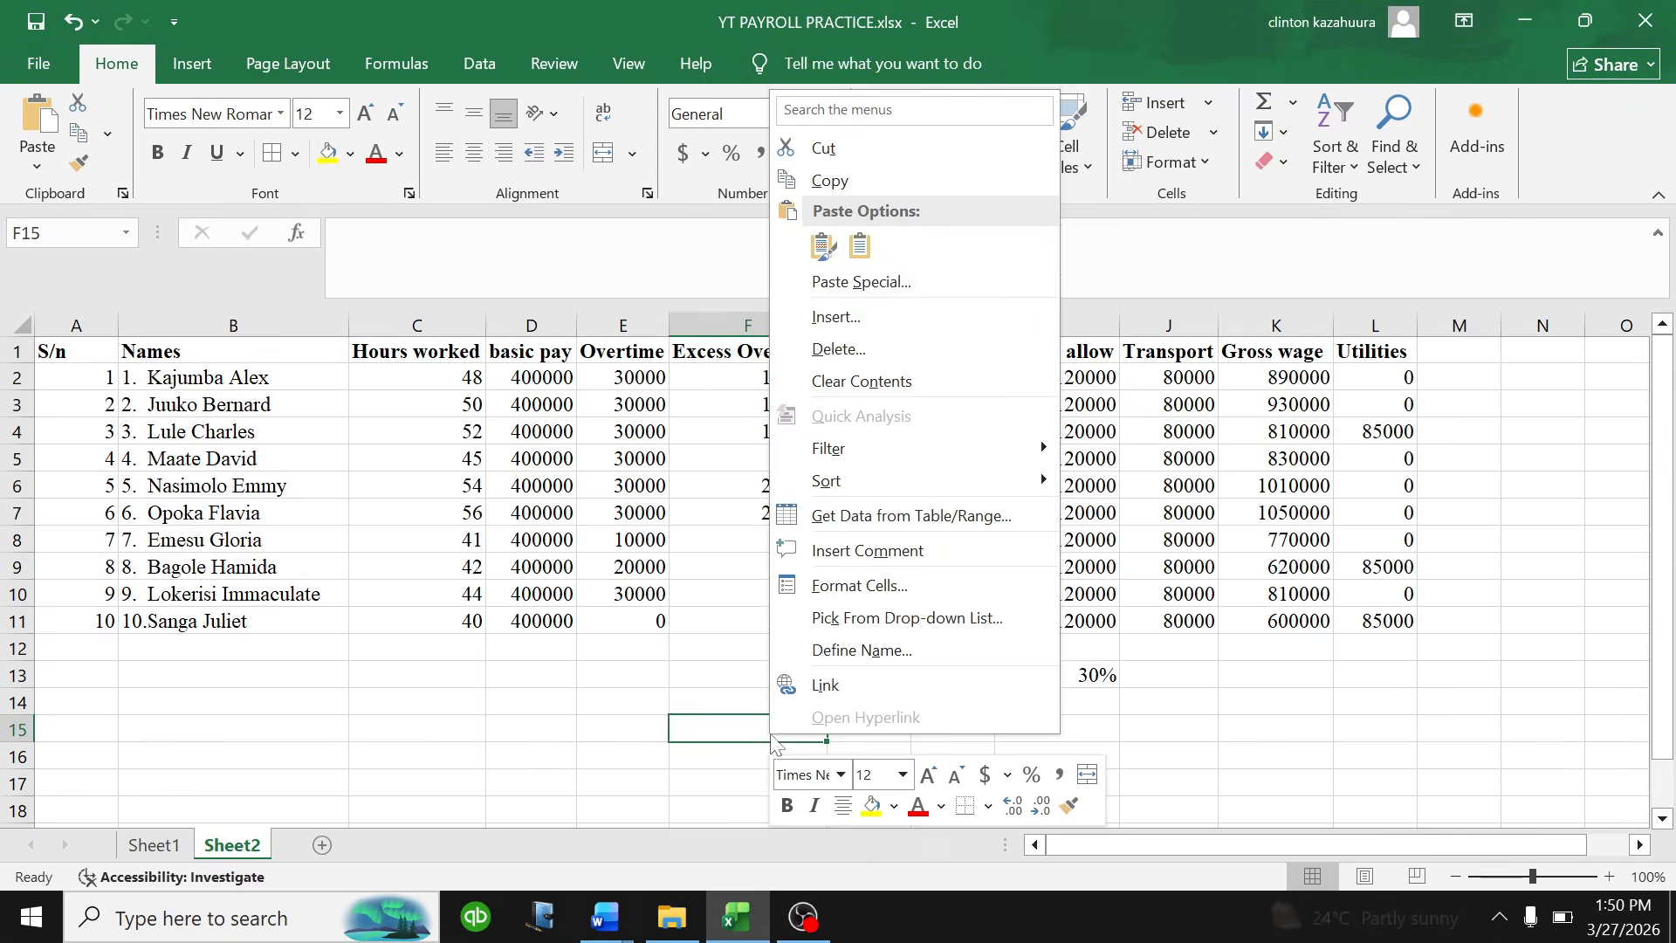
pyautogui.click(823, 245)
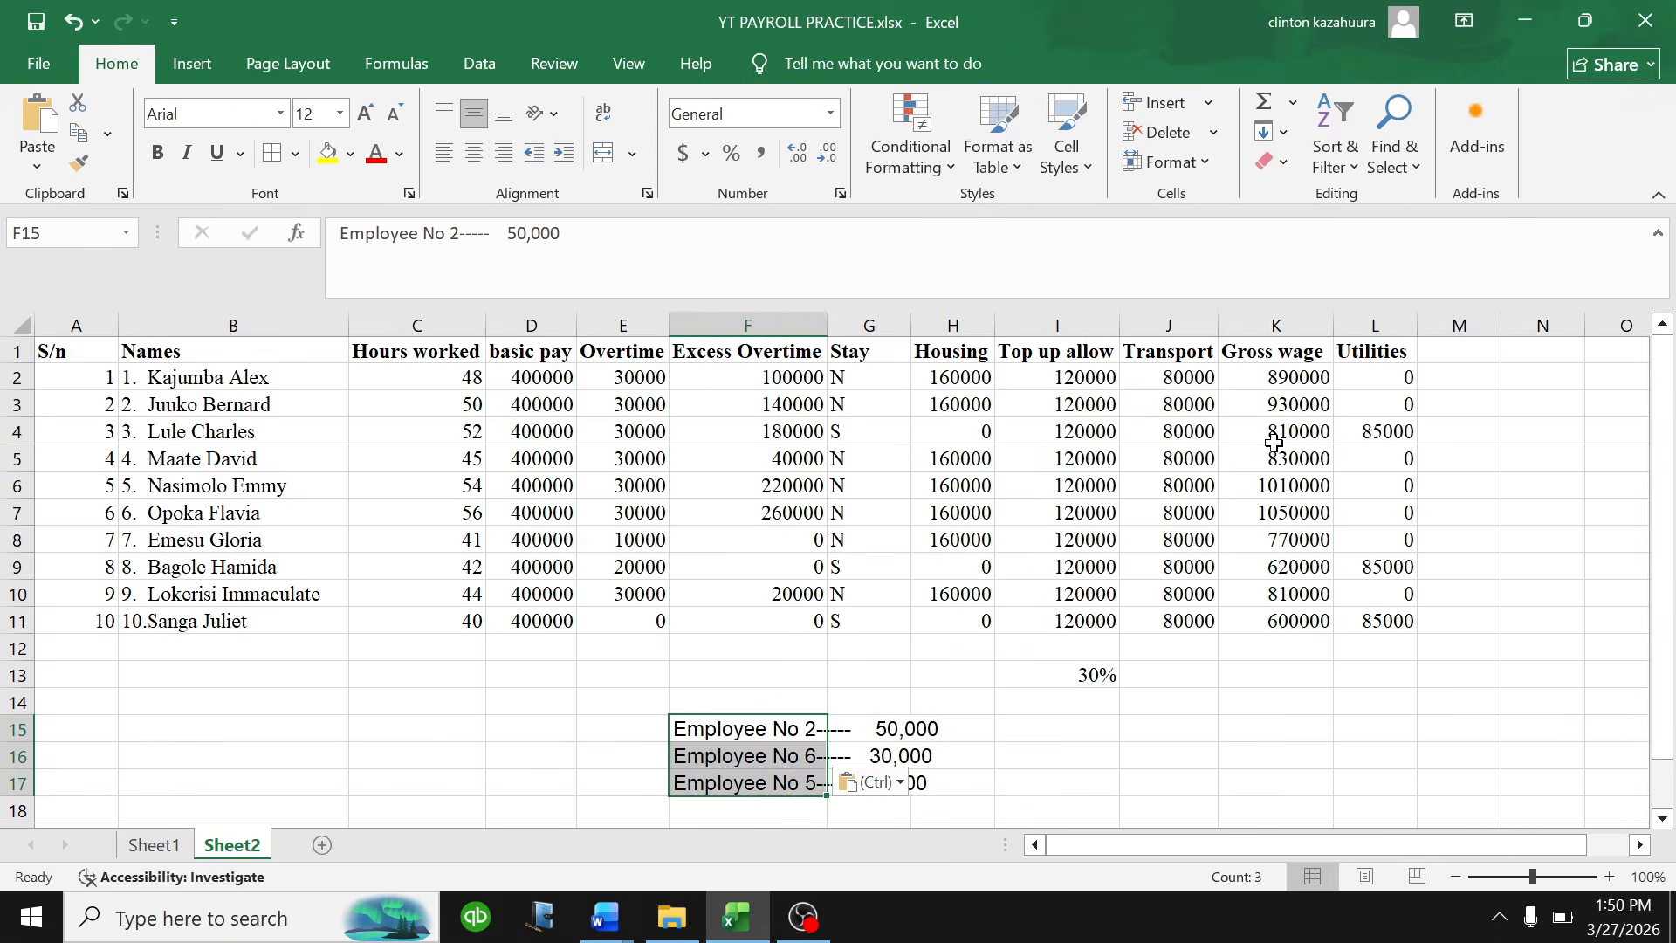
# - Add the headings LST, NSSF and PAYE in M1, N1 and O1 and fill the three cells yellow
pyautogui.click(1451, 350)
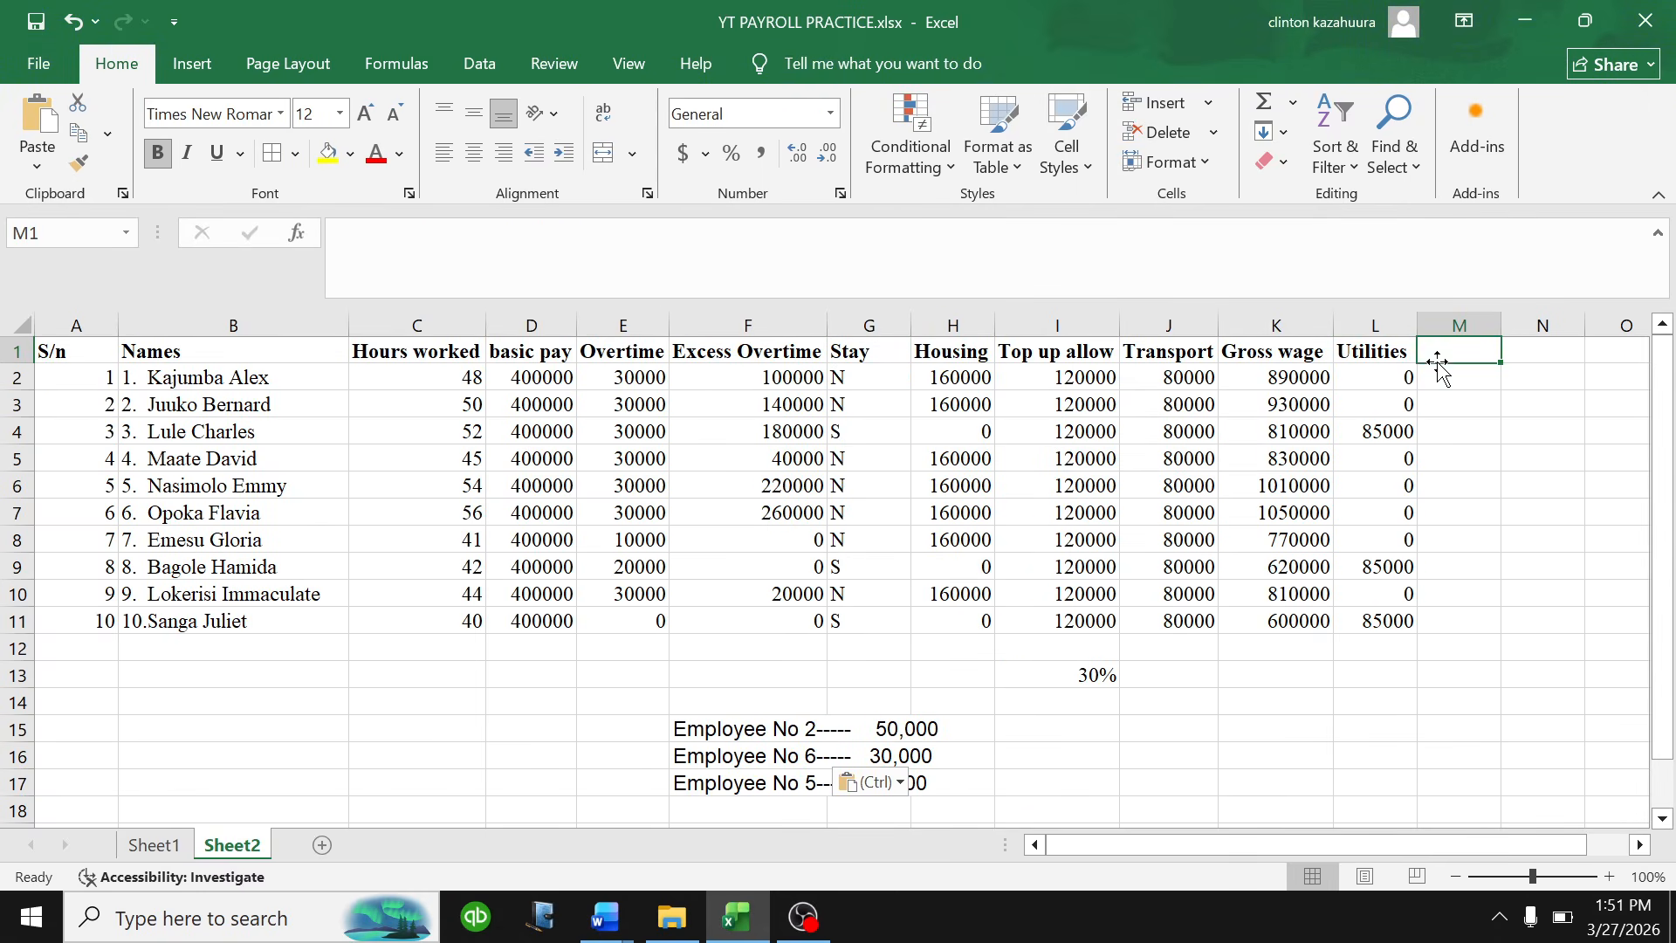
pyautogui.write('l')
pyautogui.press('BackSpace')
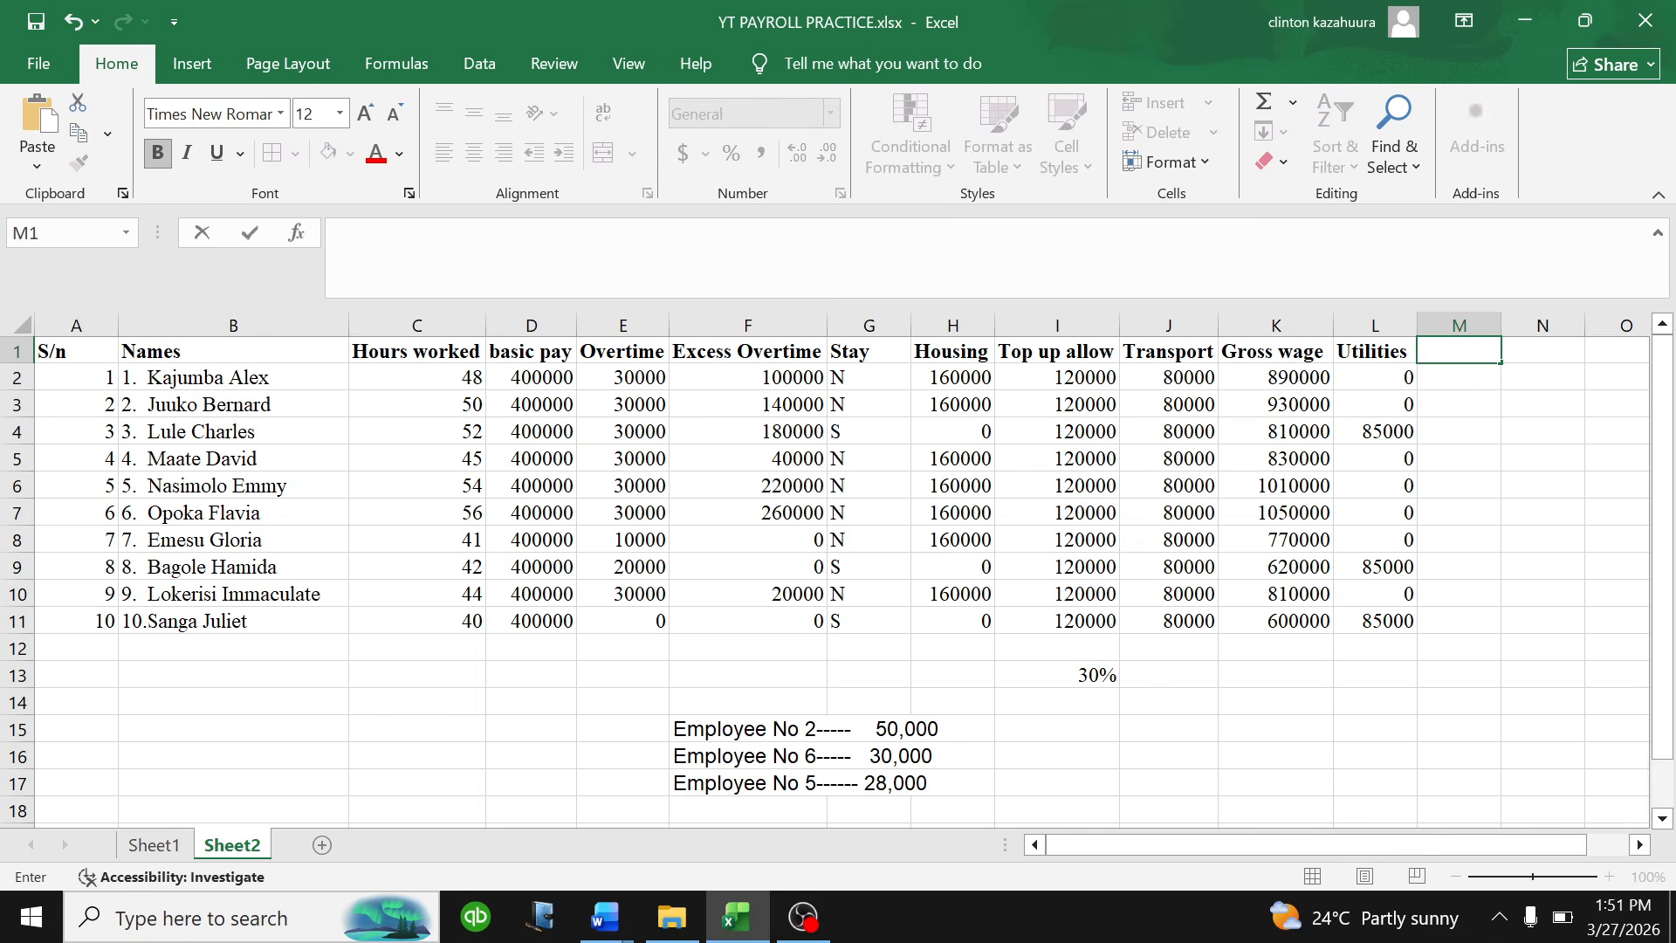
pyautogui.write('LST')
pyautogui.click(1524, 349)
pyautogui.write('NSSF')
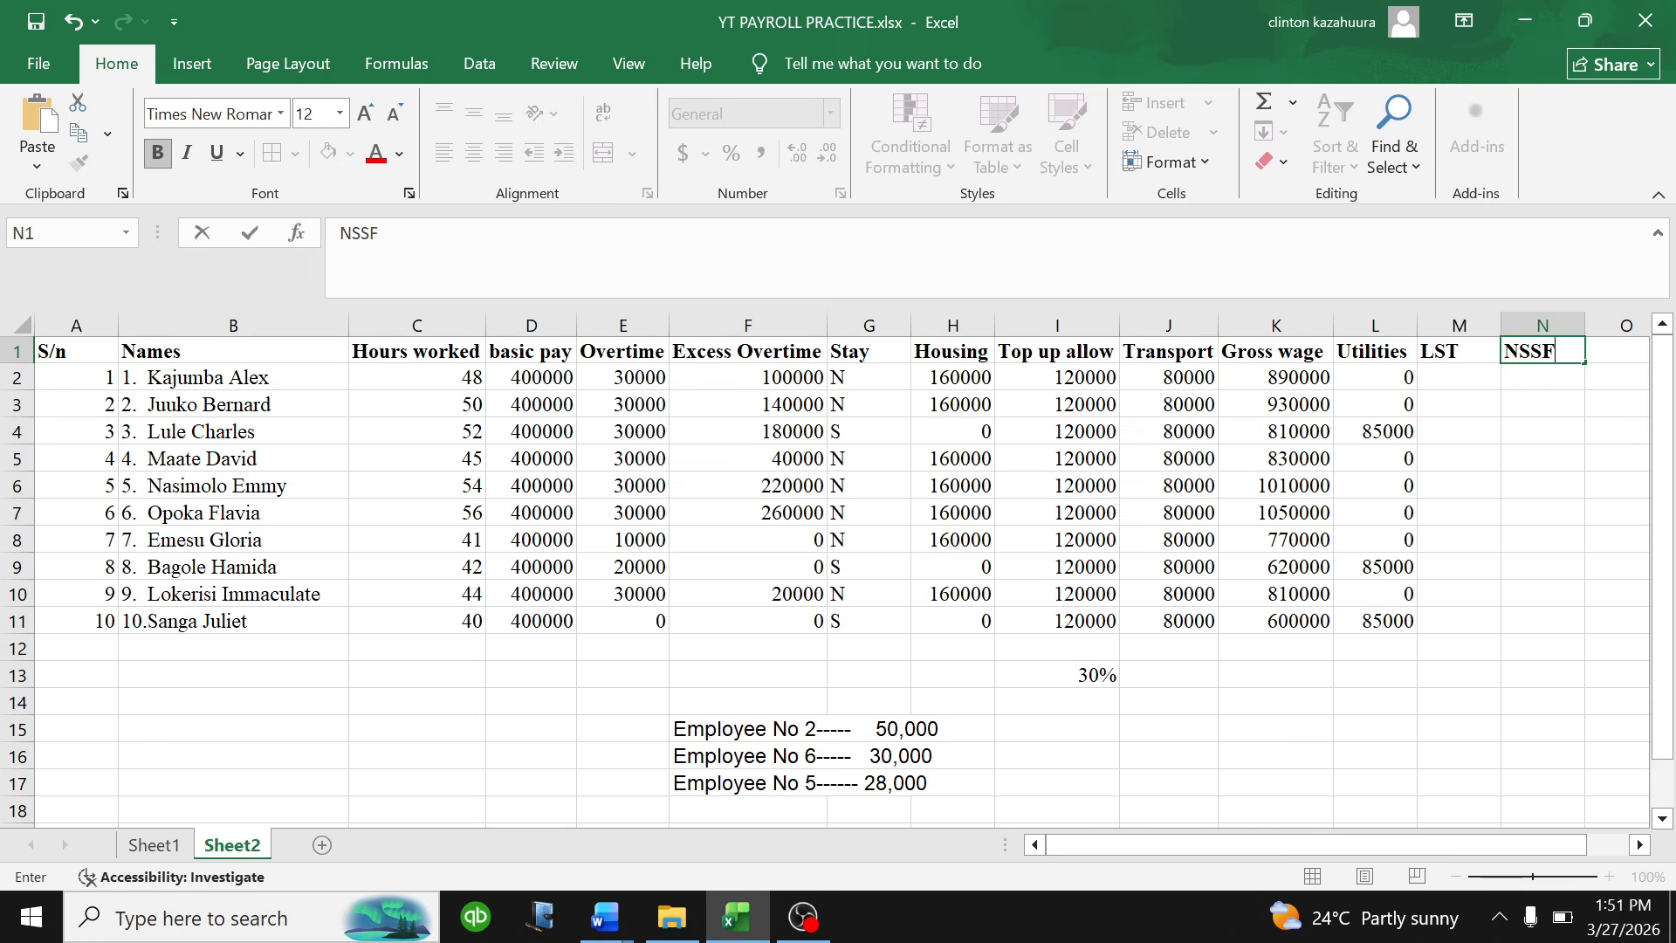
pyautogui.click(1618, 346)
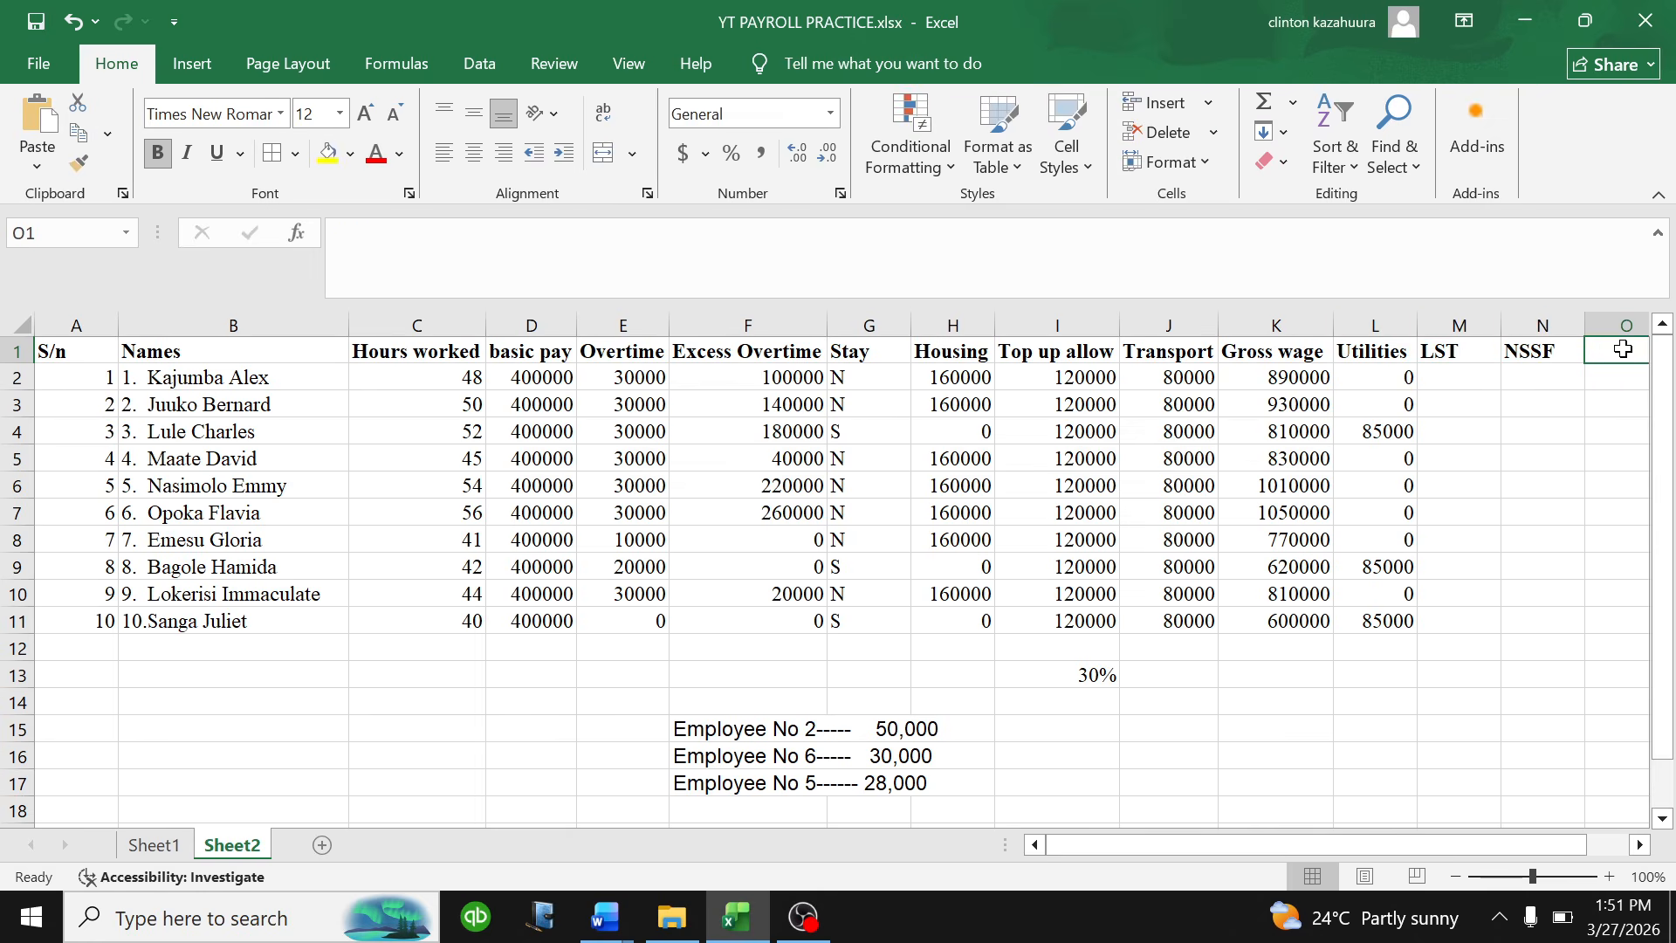
pyautogui.write('PAYE')
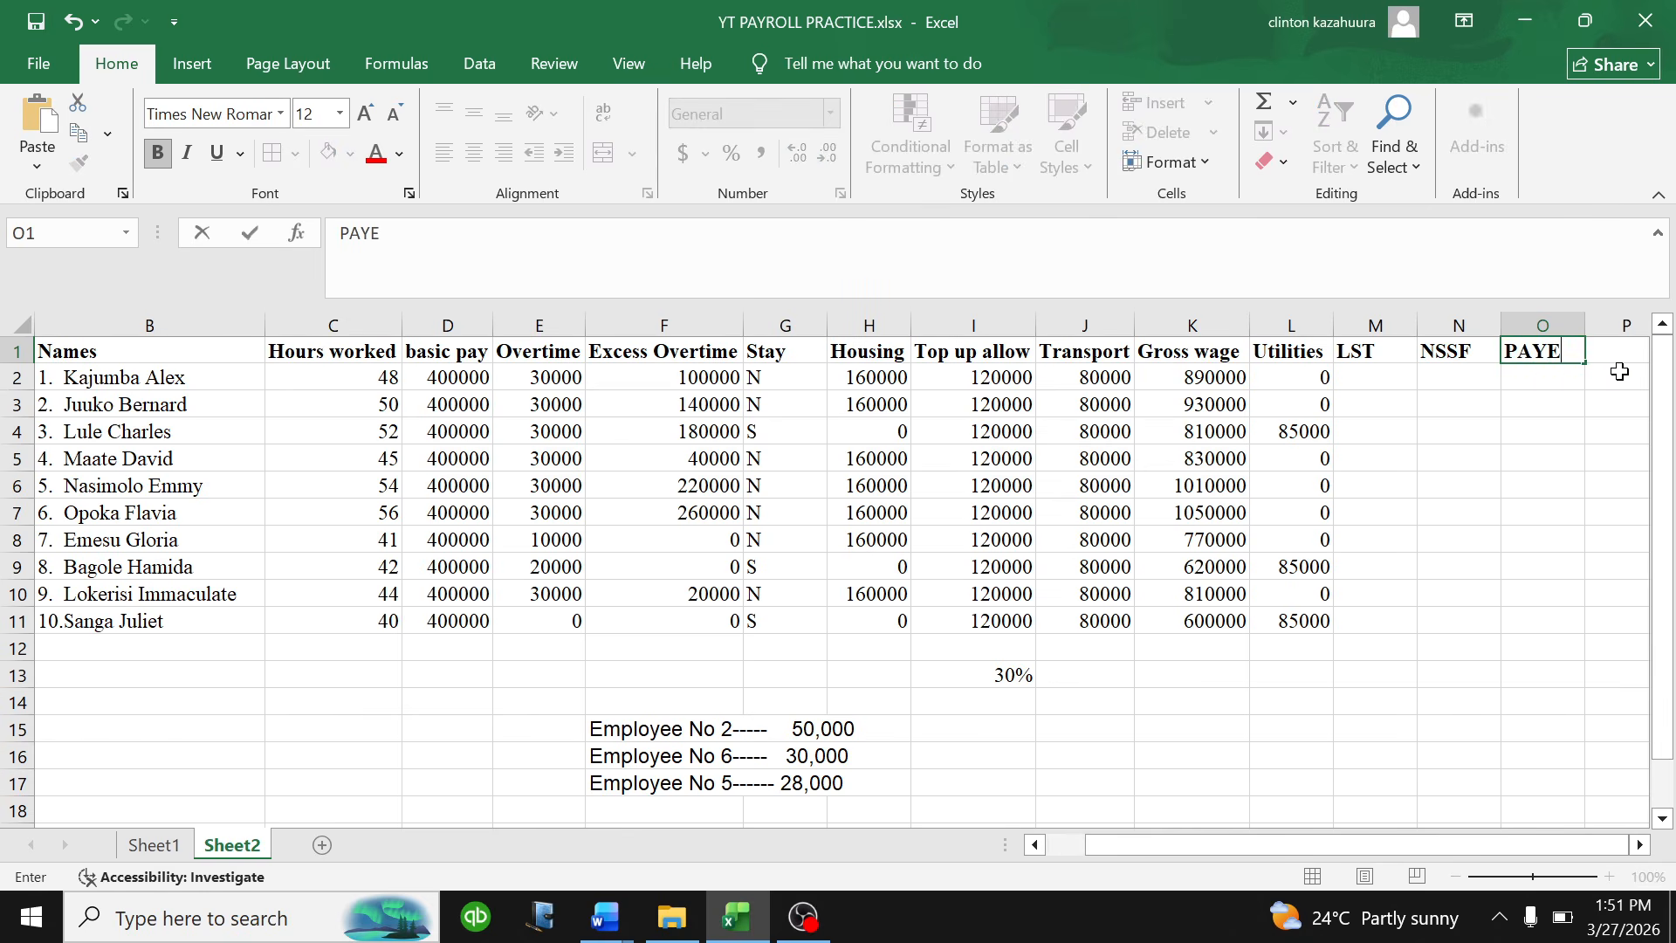
pyautogui.moveTo(1352, 353); pyautogui.dragTo(1519, 346)
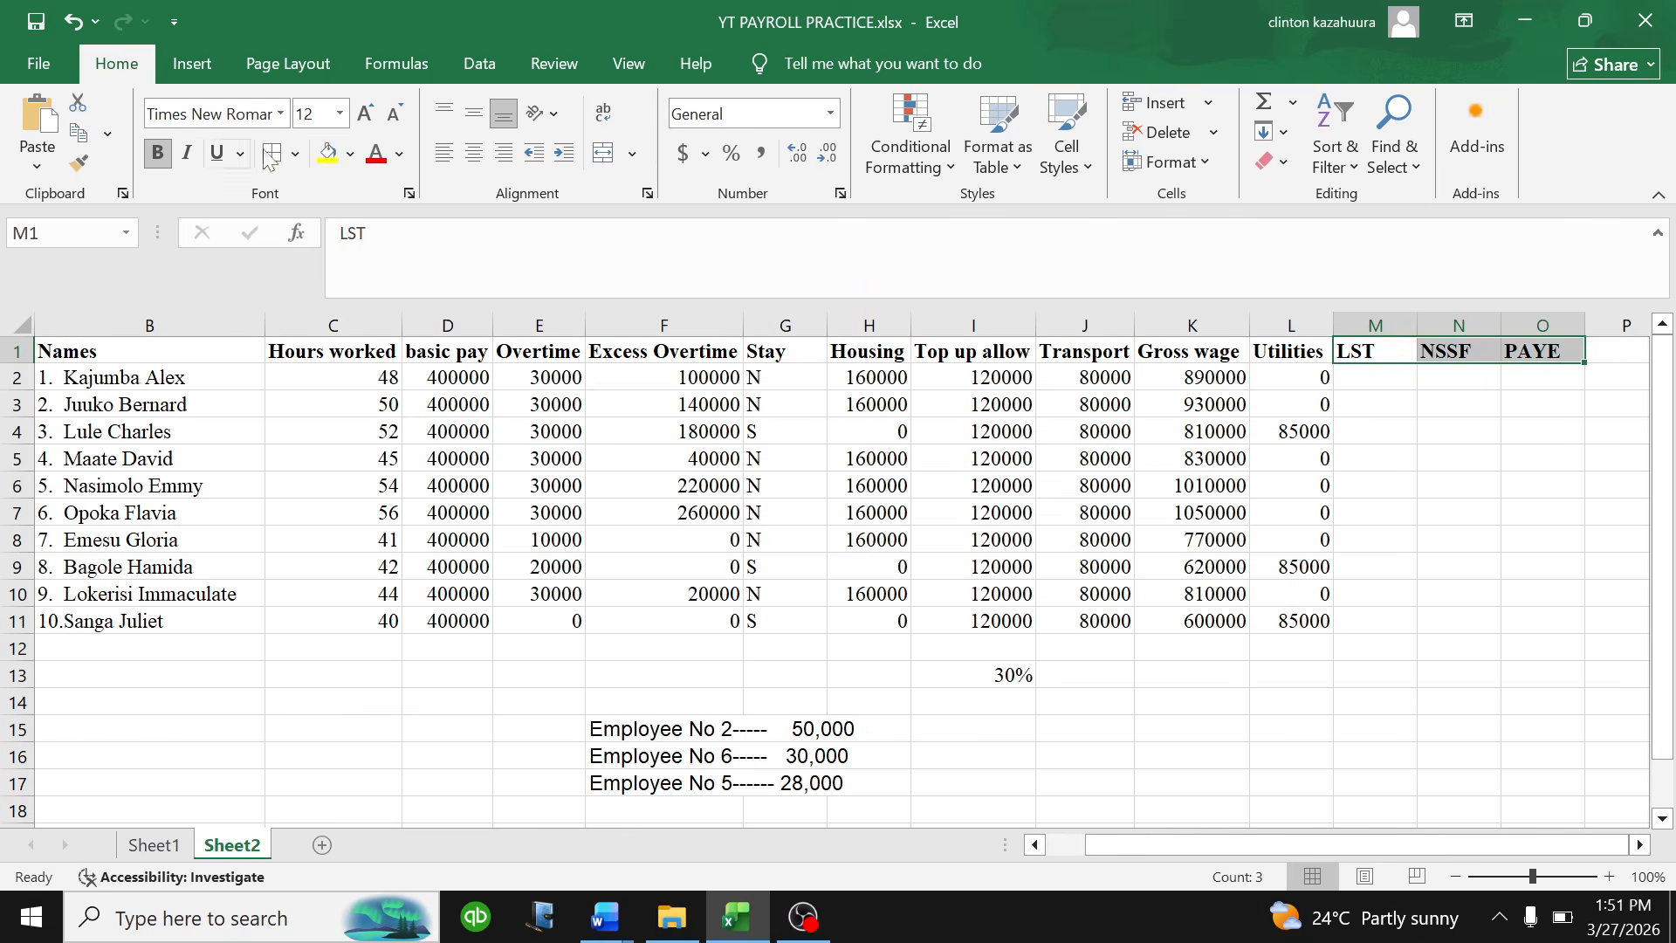
pyautogui.click(325, 154)
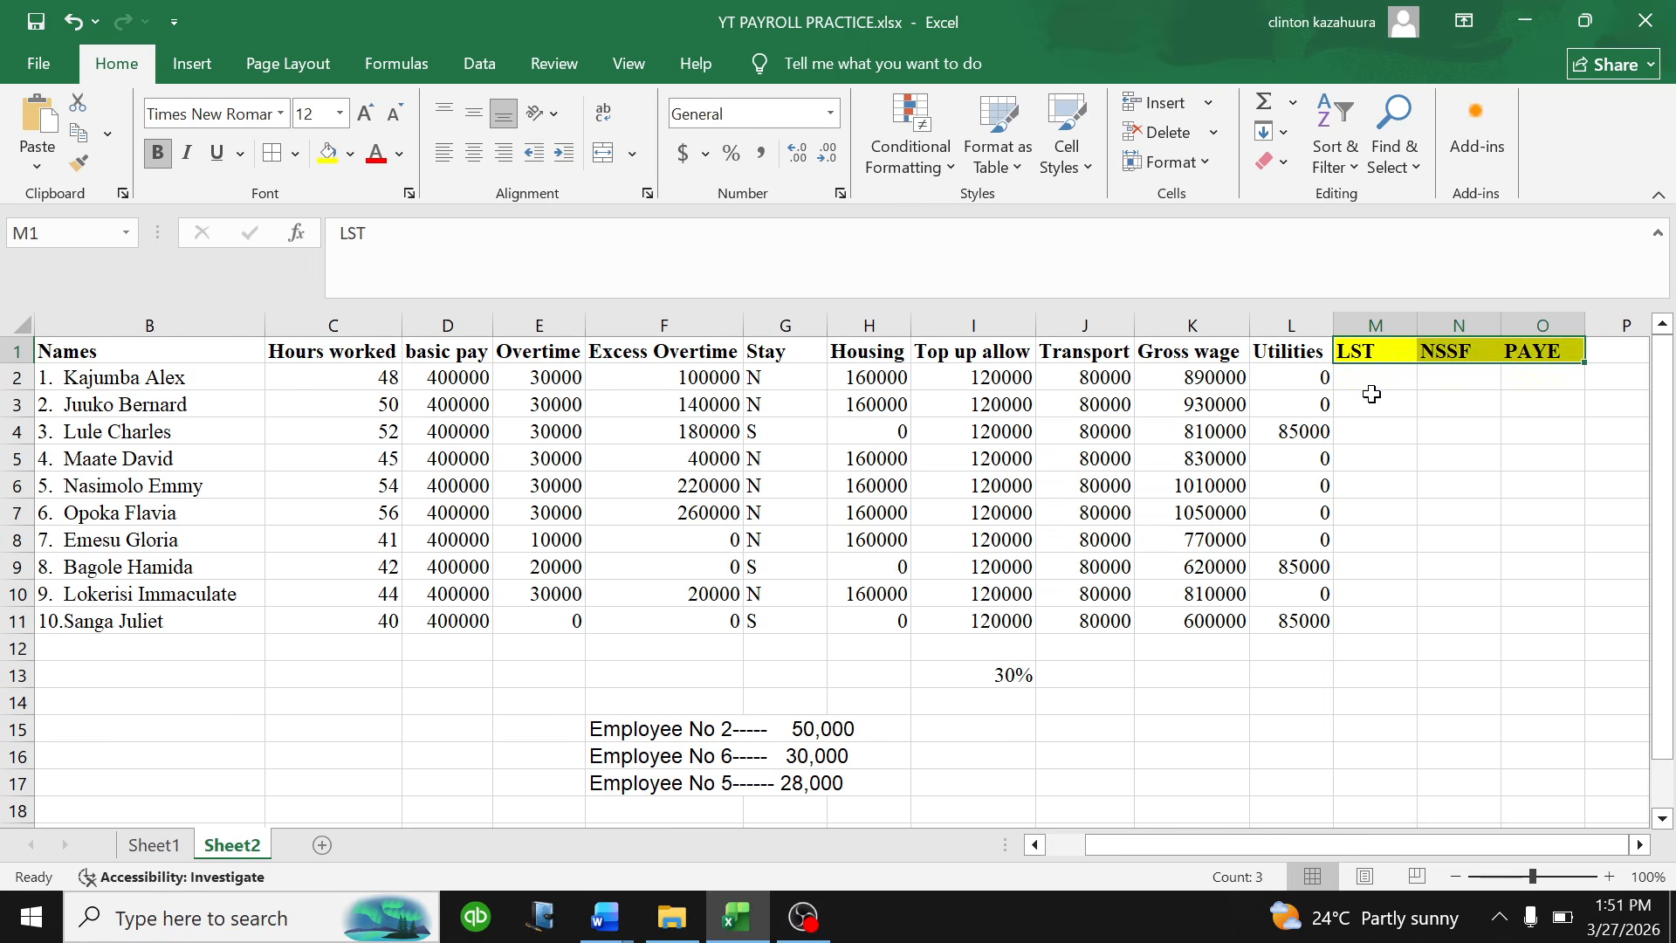
# - Enter the note REFER TO THE THE FIRST VIDEO in M2 under the LST heading
pyautogui.click(1380, 381)
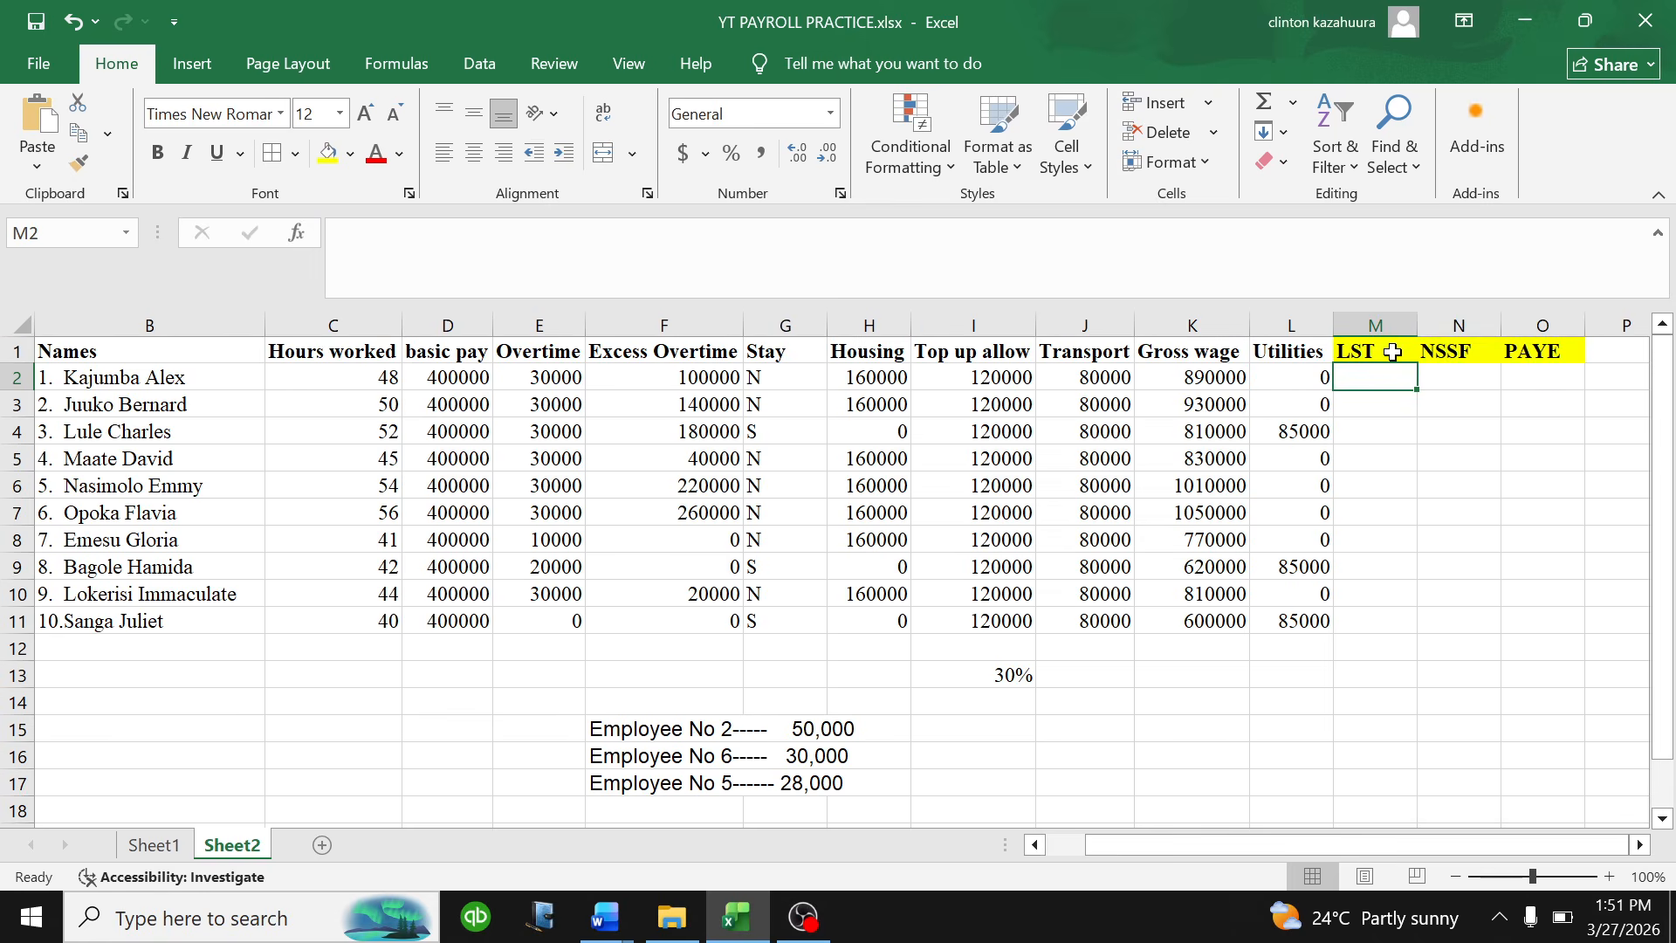
pyautogui.write('REFRE')
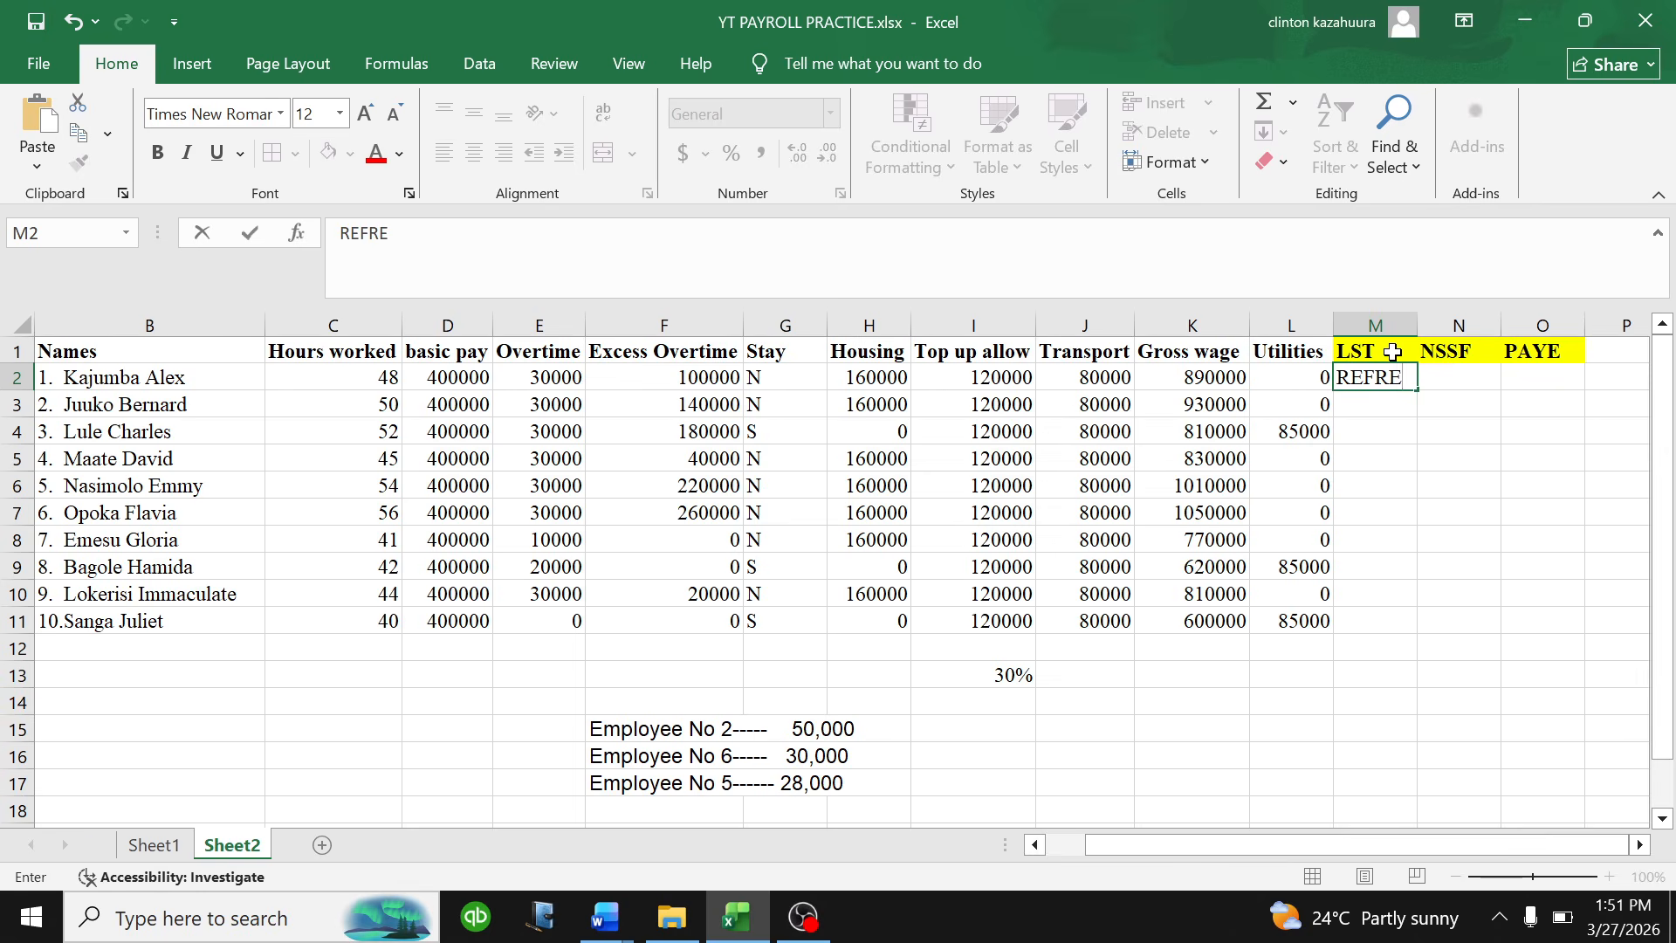
pyautogui.press('BackSpace')
pyautogui.press('BackSpace')
pyautogui.write('ER TO TH')
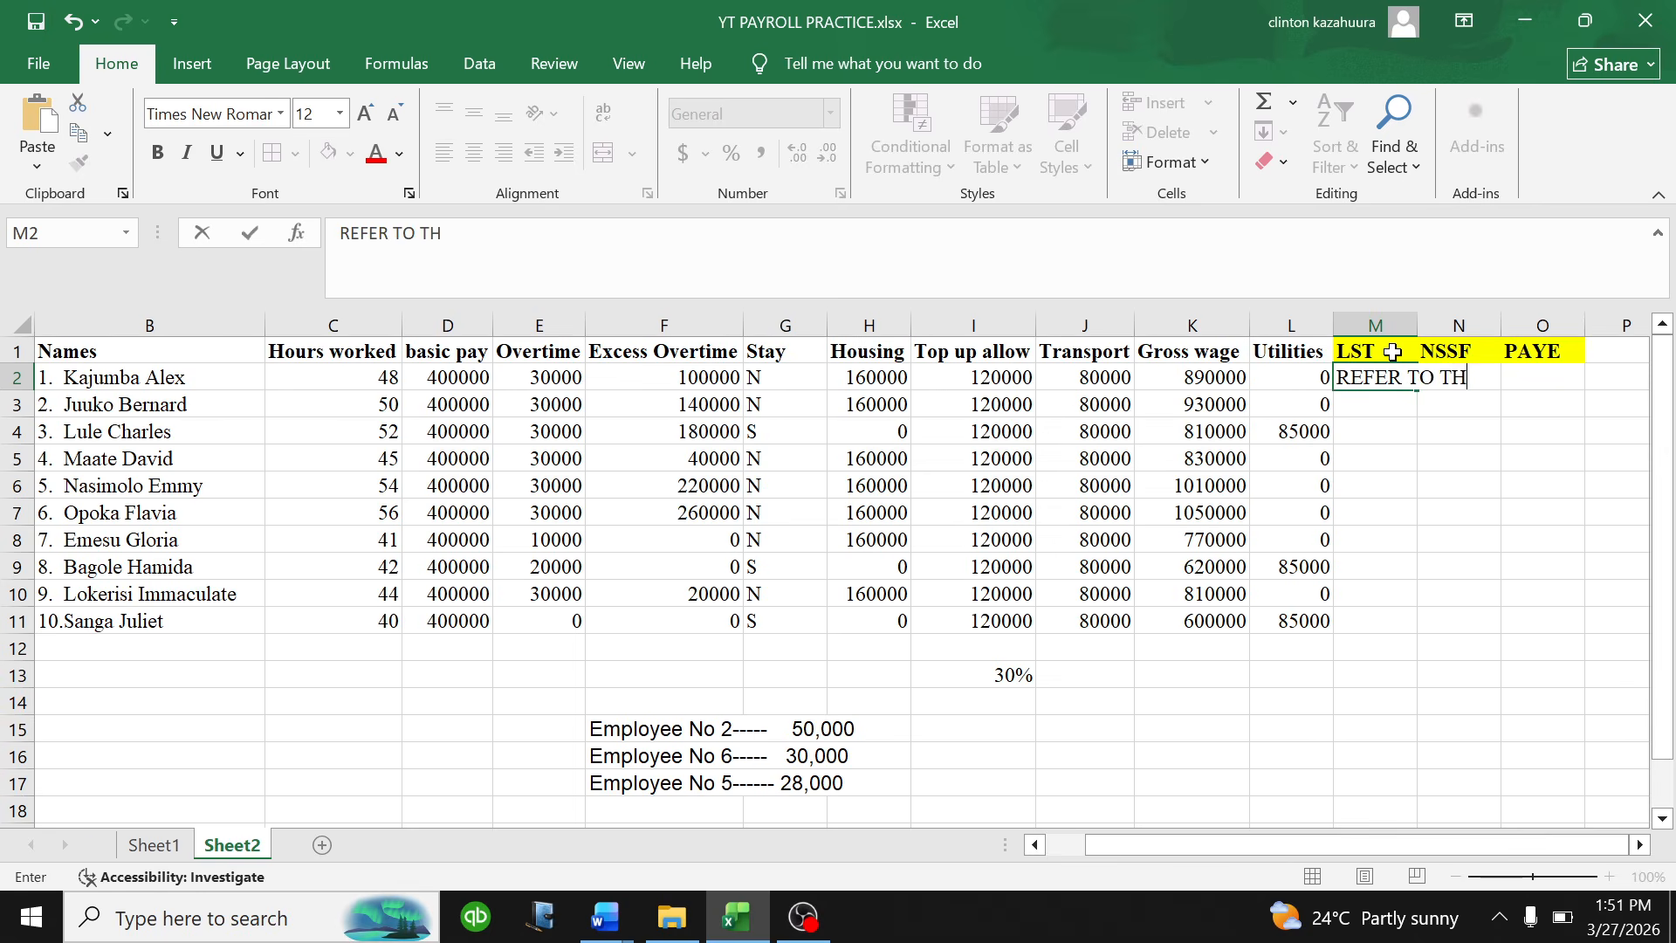
pyautogui.write('E THE FIRST')
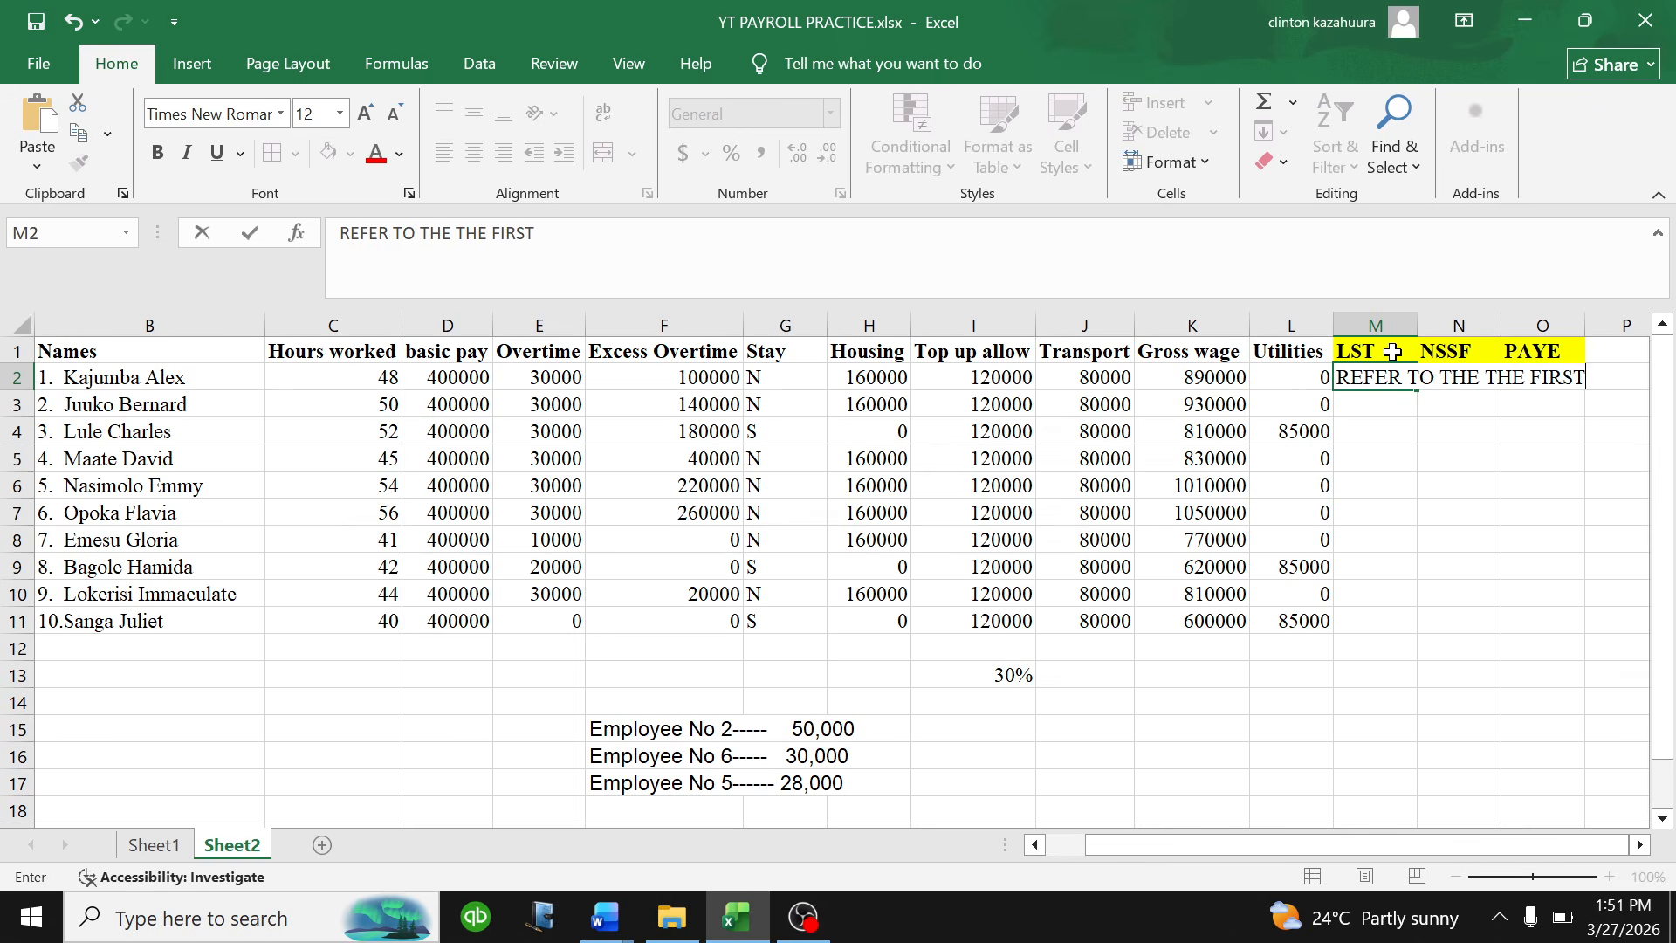
pyautogui.write(' VIDEO')
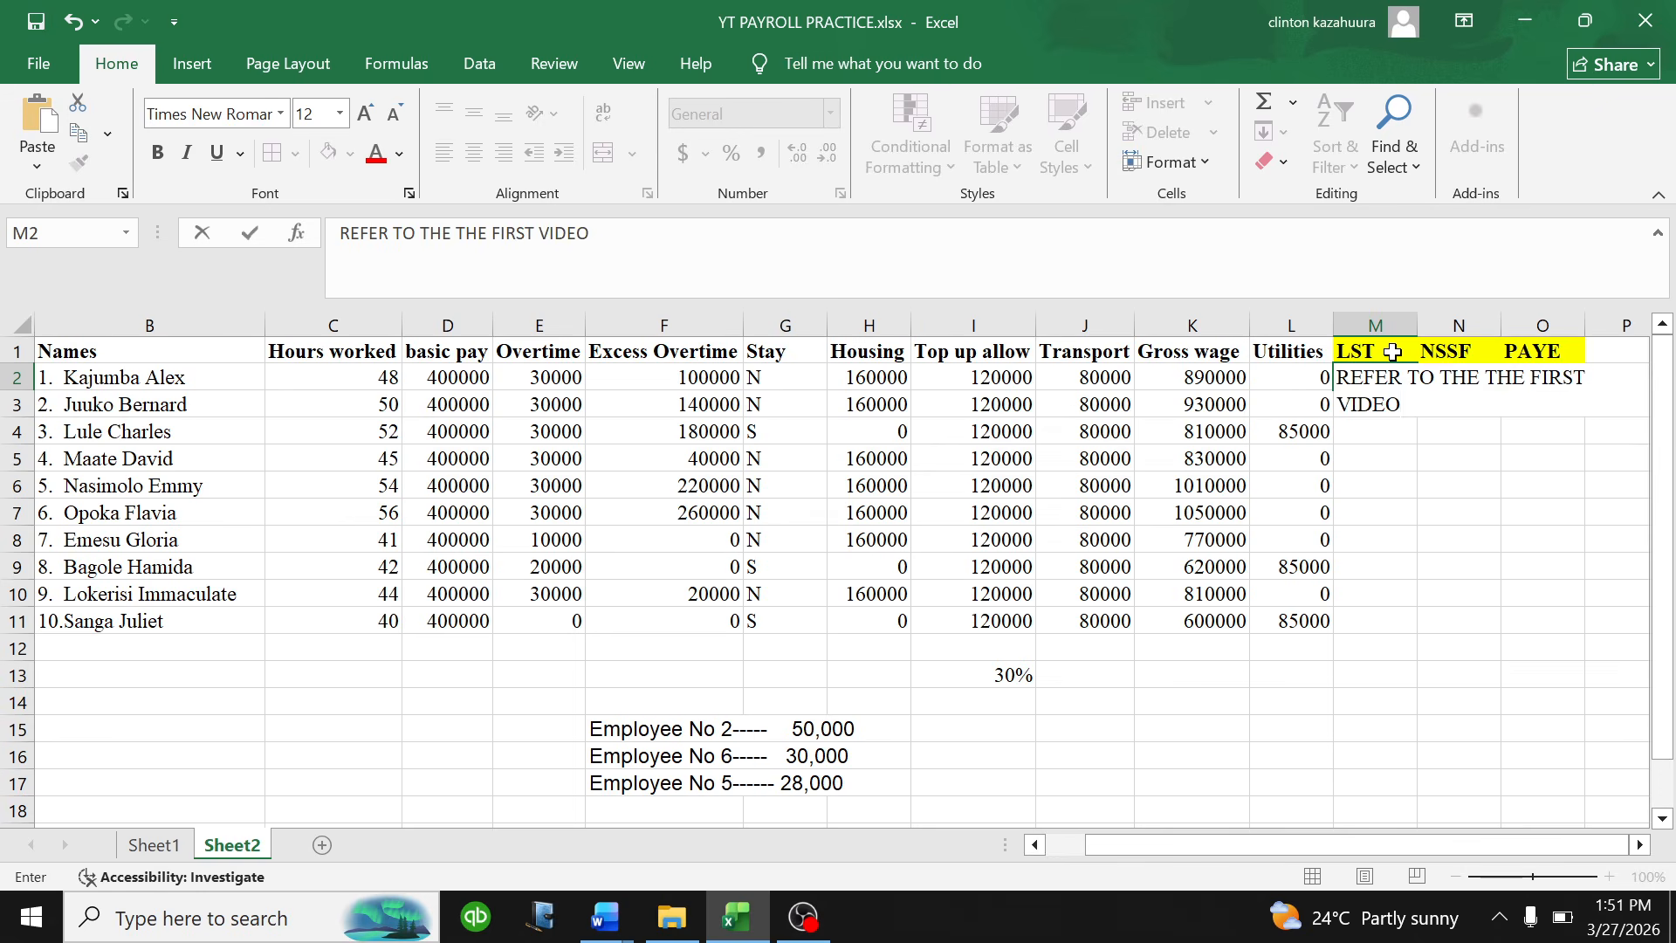
pyautogui.click(1423, 450)
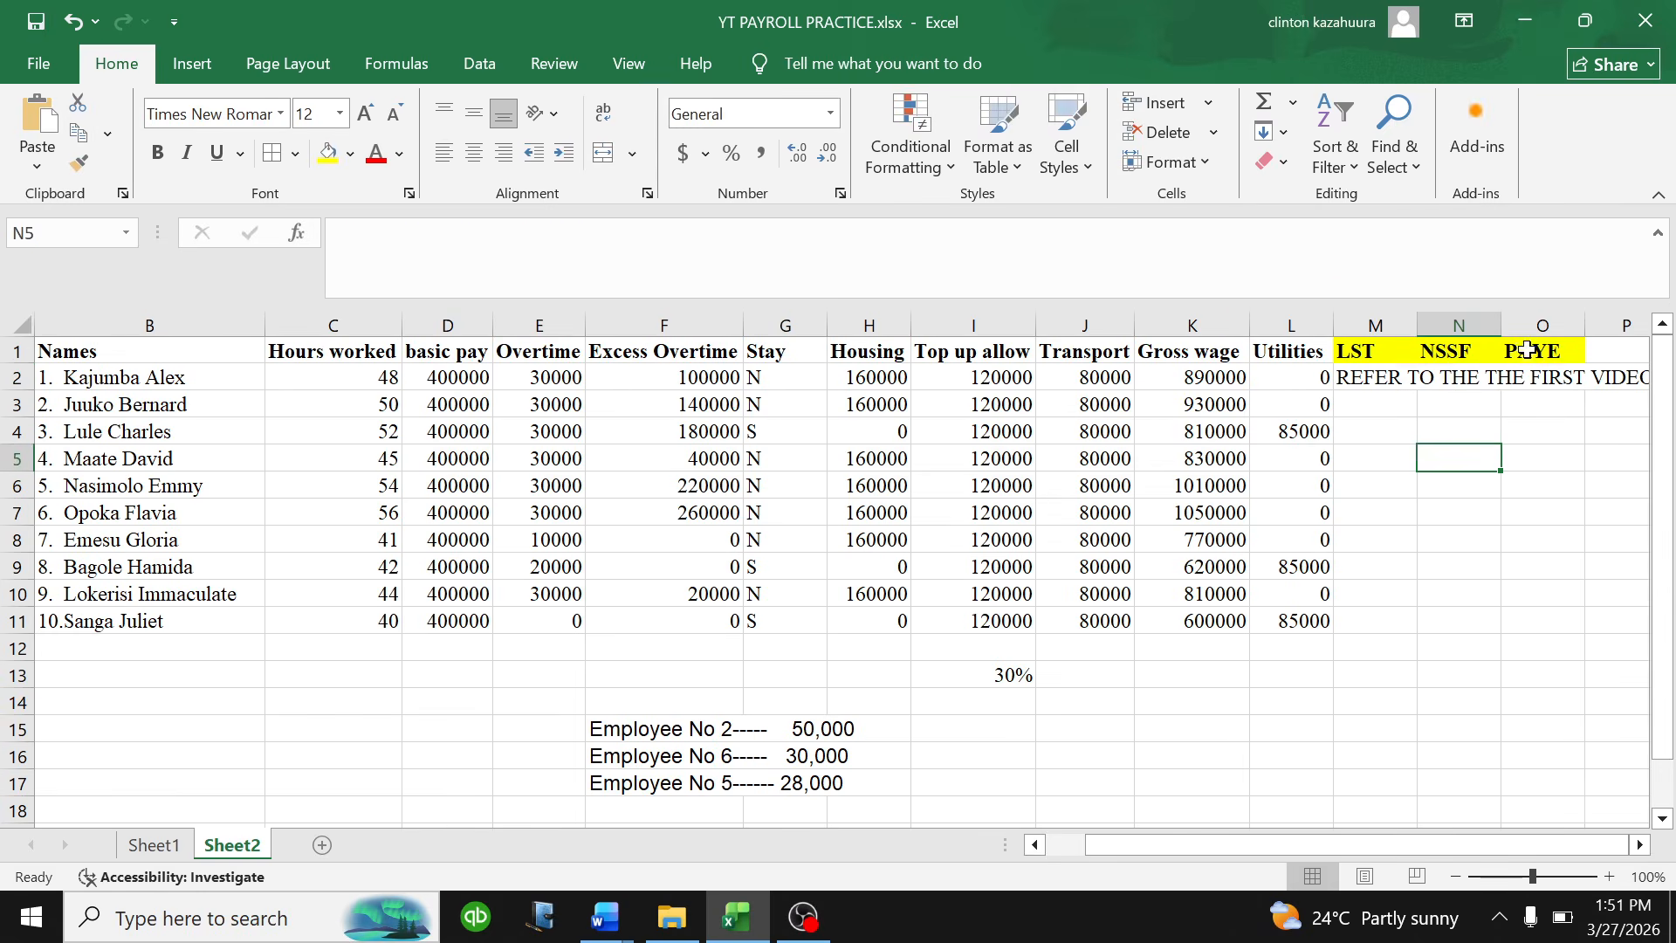
# - Add the heading Loan install in P1 beside PAYE
pyautogui.click(1528, 350)
pyautogui.press('Right')
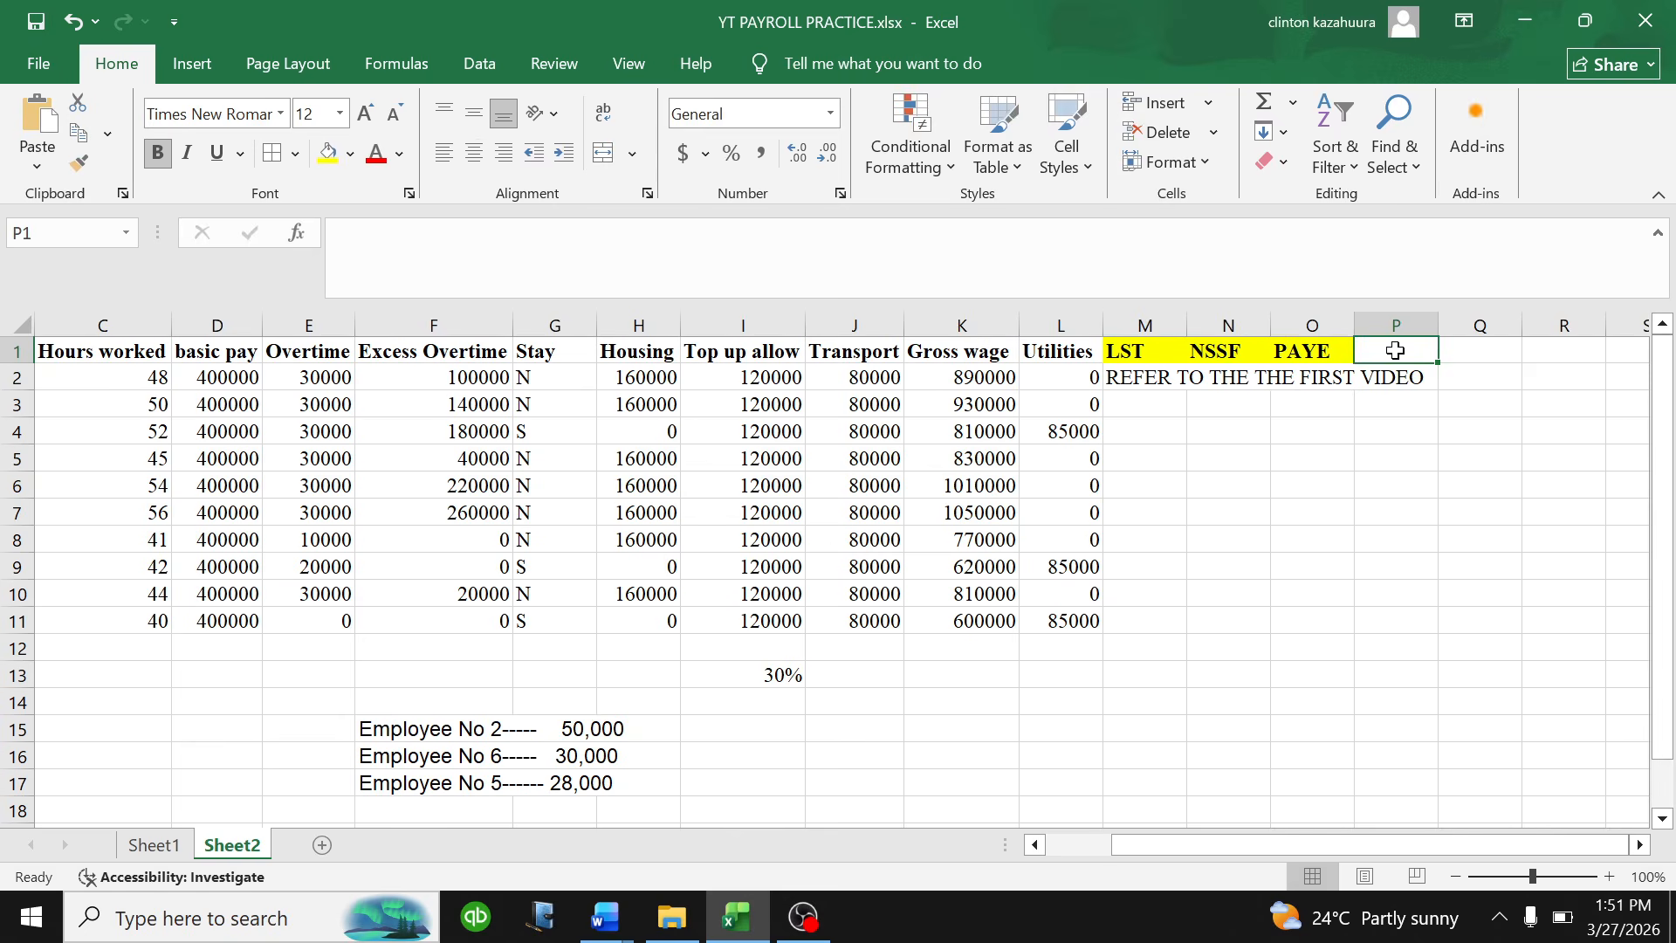
pyautogui.write('lOAN')
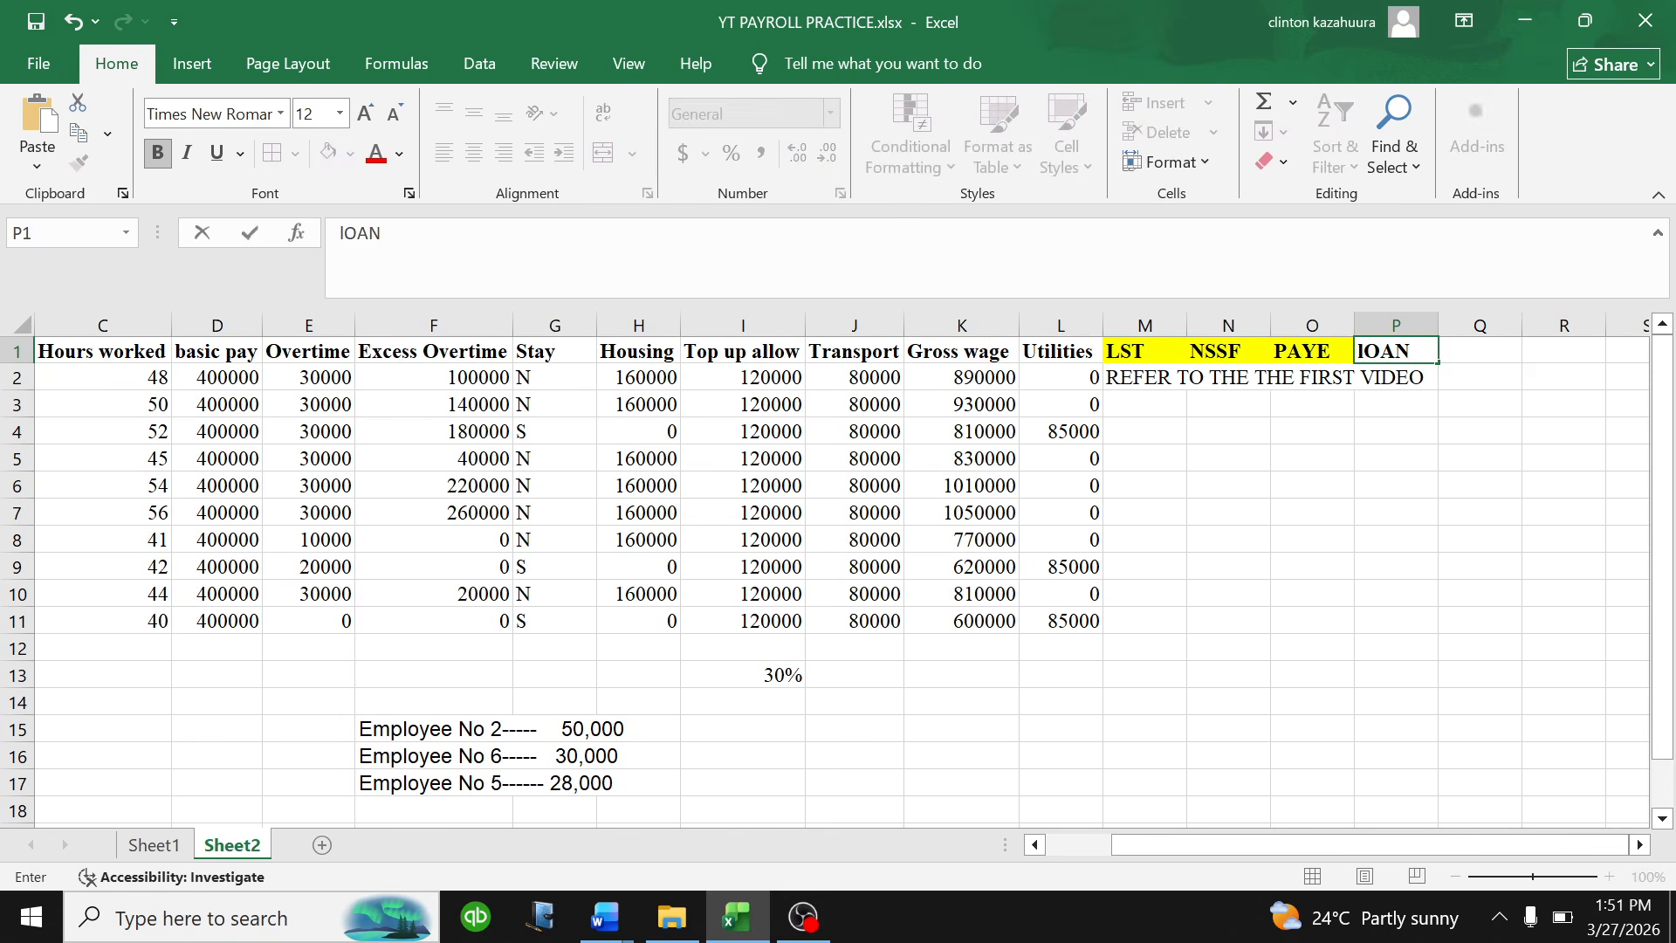
pyautogui.press('BackSpace')
pyautogui.press('BackSpace')
pyautogui.press('BackSpace')
pyautogui.write('oan install')
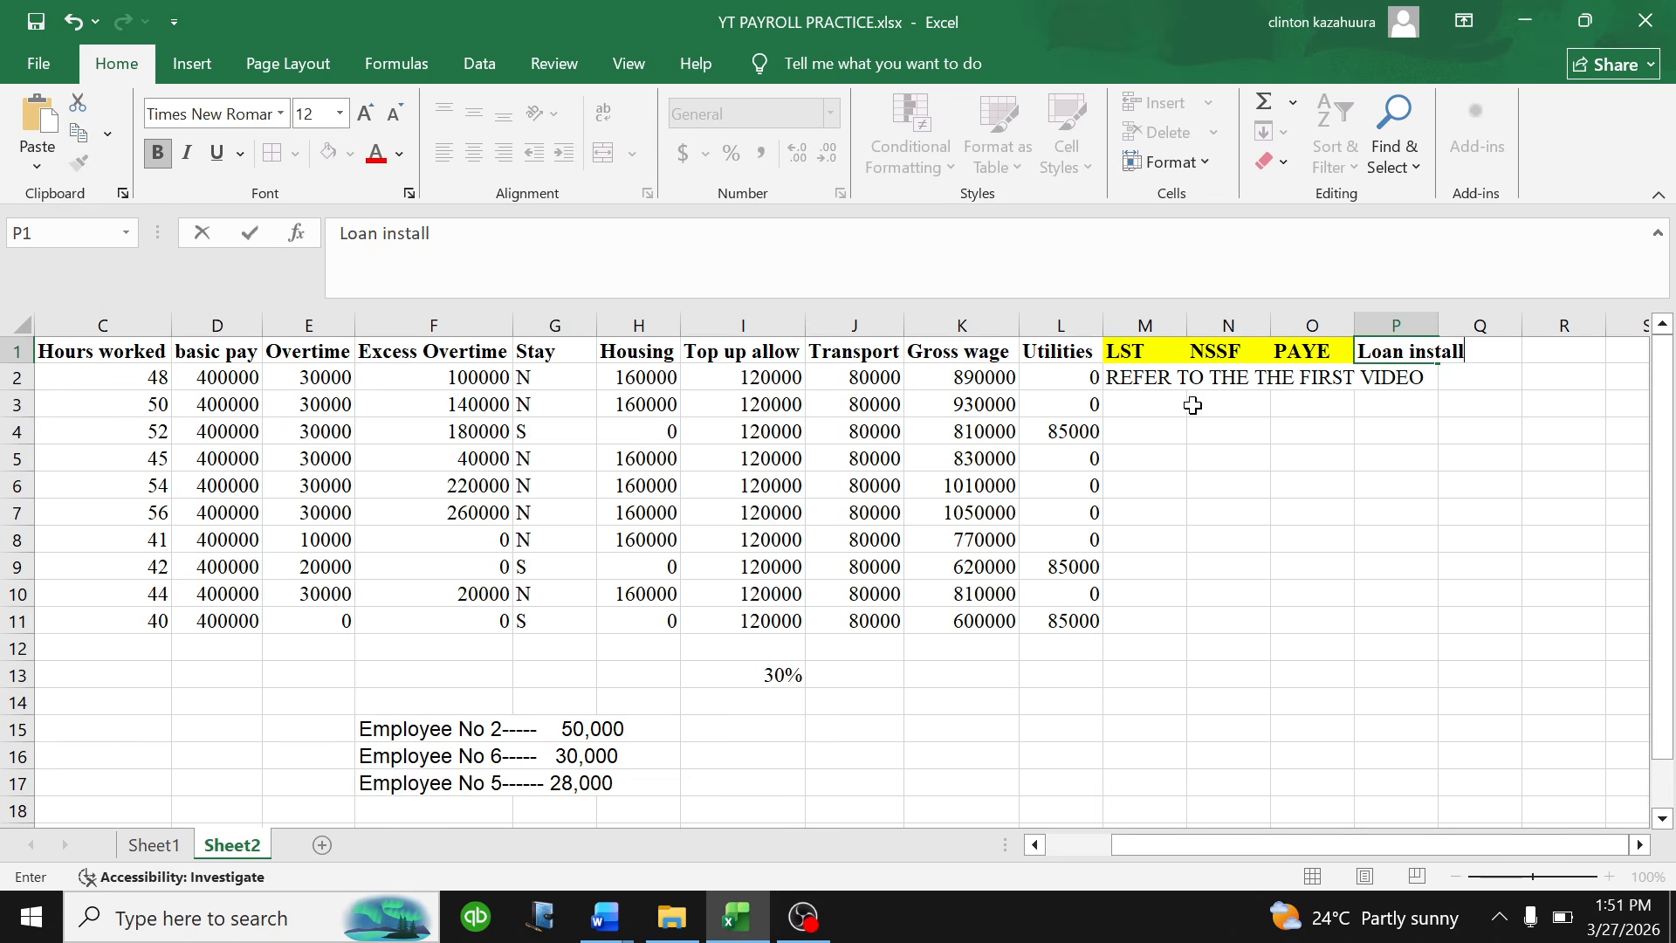
# - Enter loan instalments of 50000 in P3, 30000 in P7 and 28000 in P9, clearing the misplaced entry in P6
pyautogui.click(1417, 404)
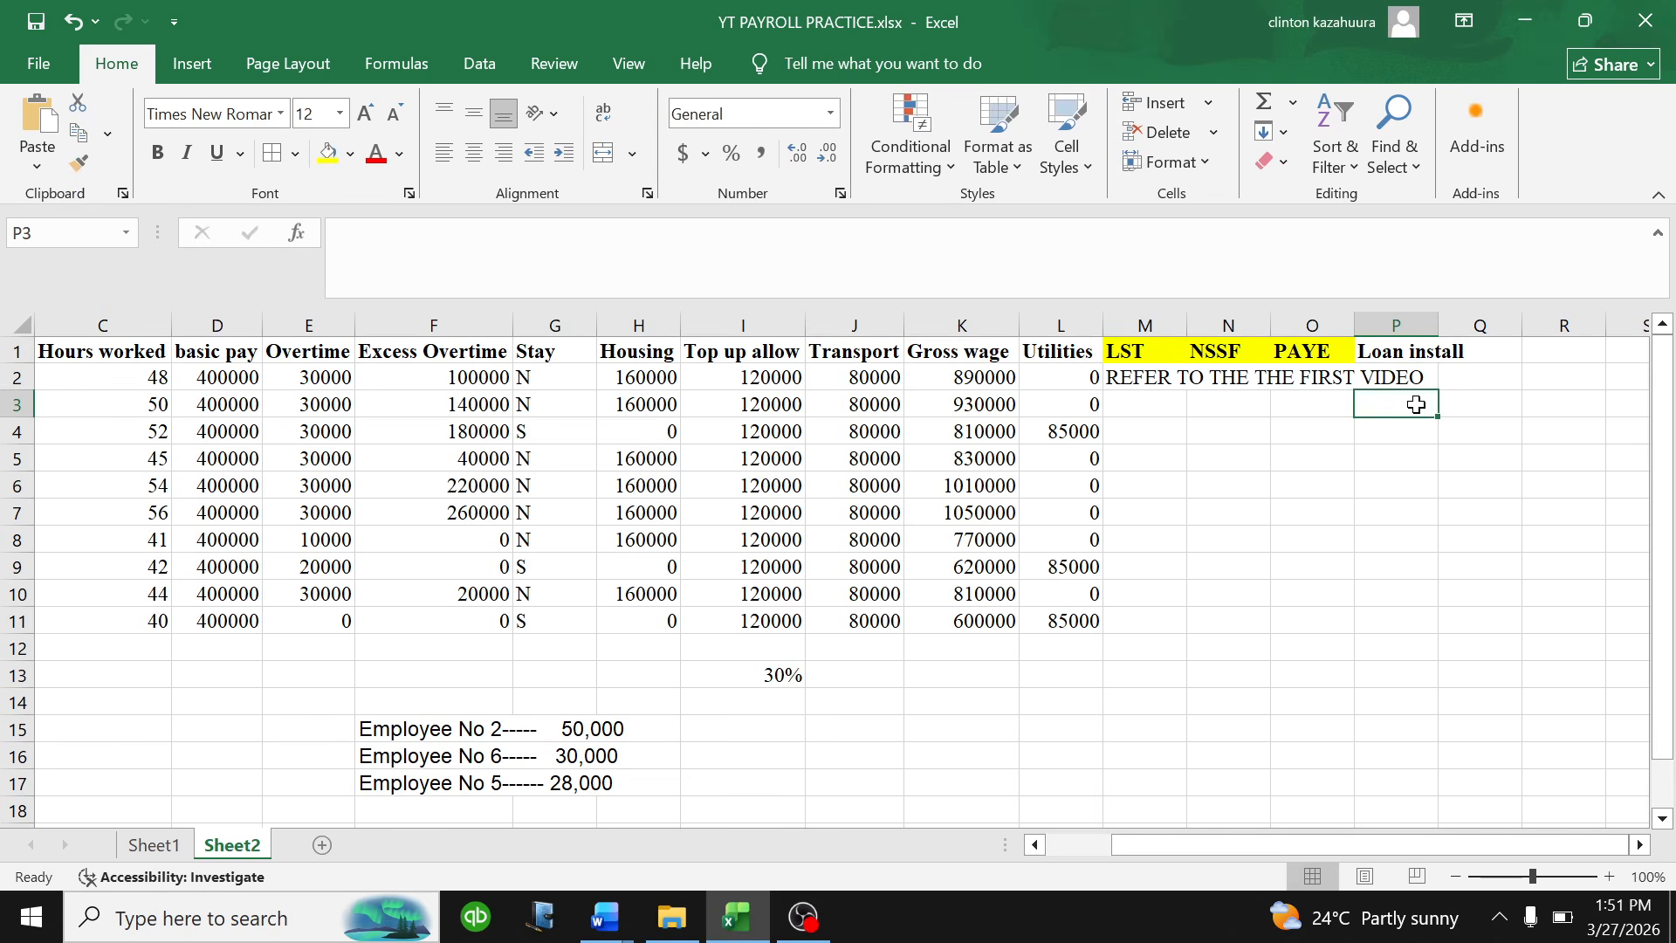
pyautogui.write('50000')
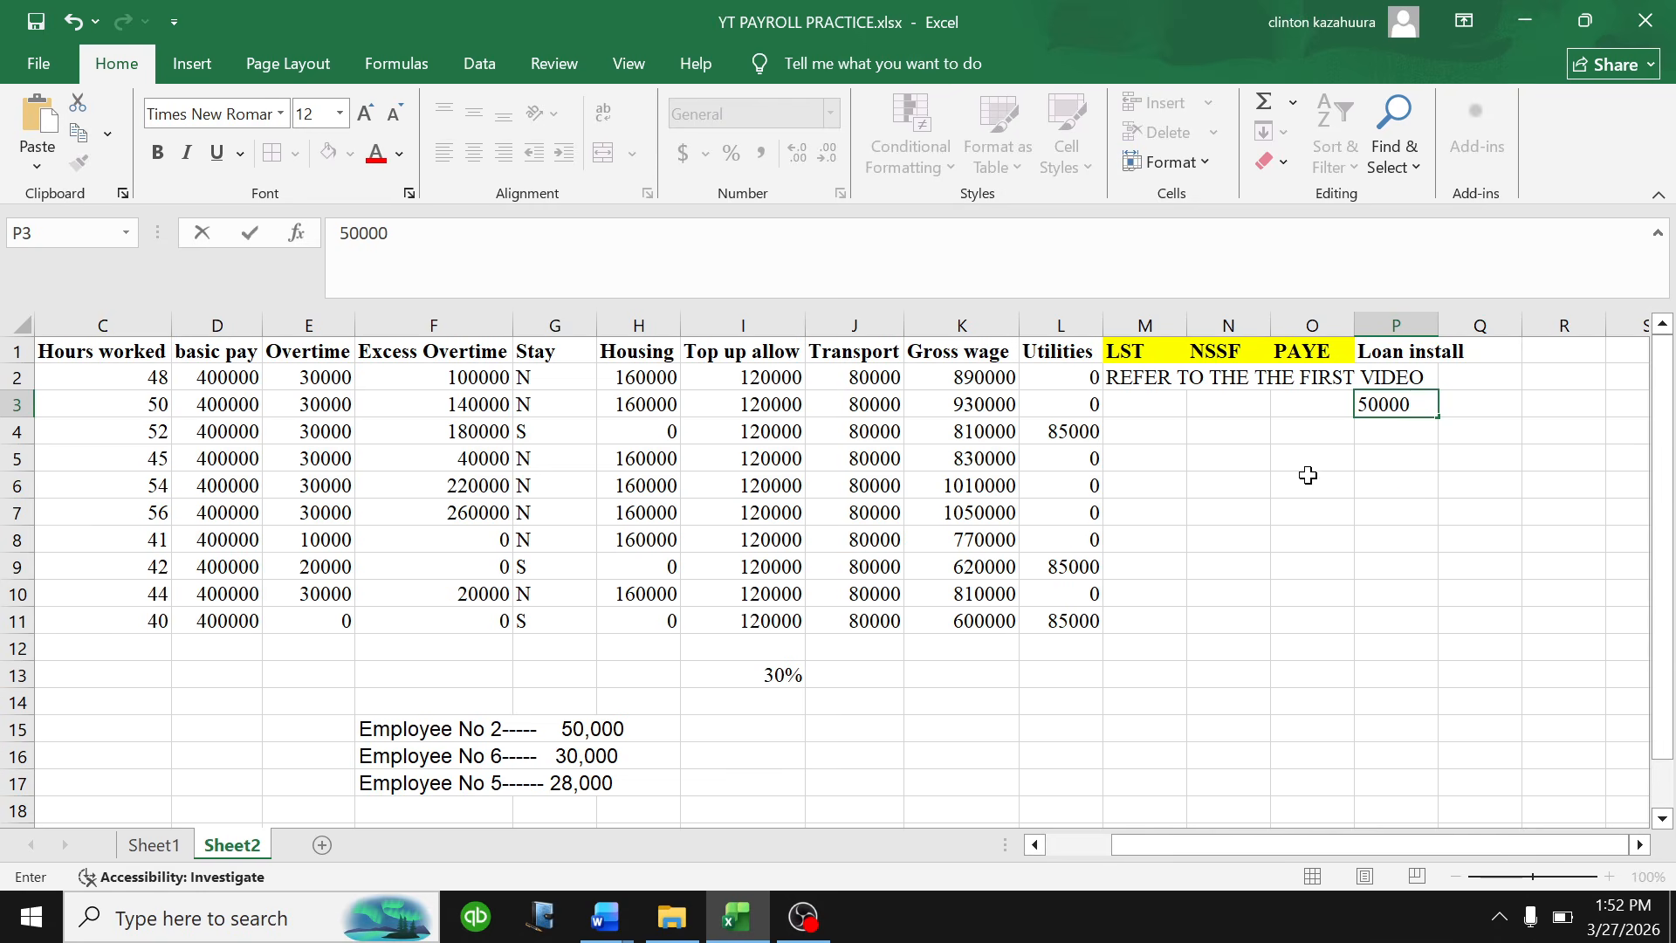
pyautogui.click(1393, 490)
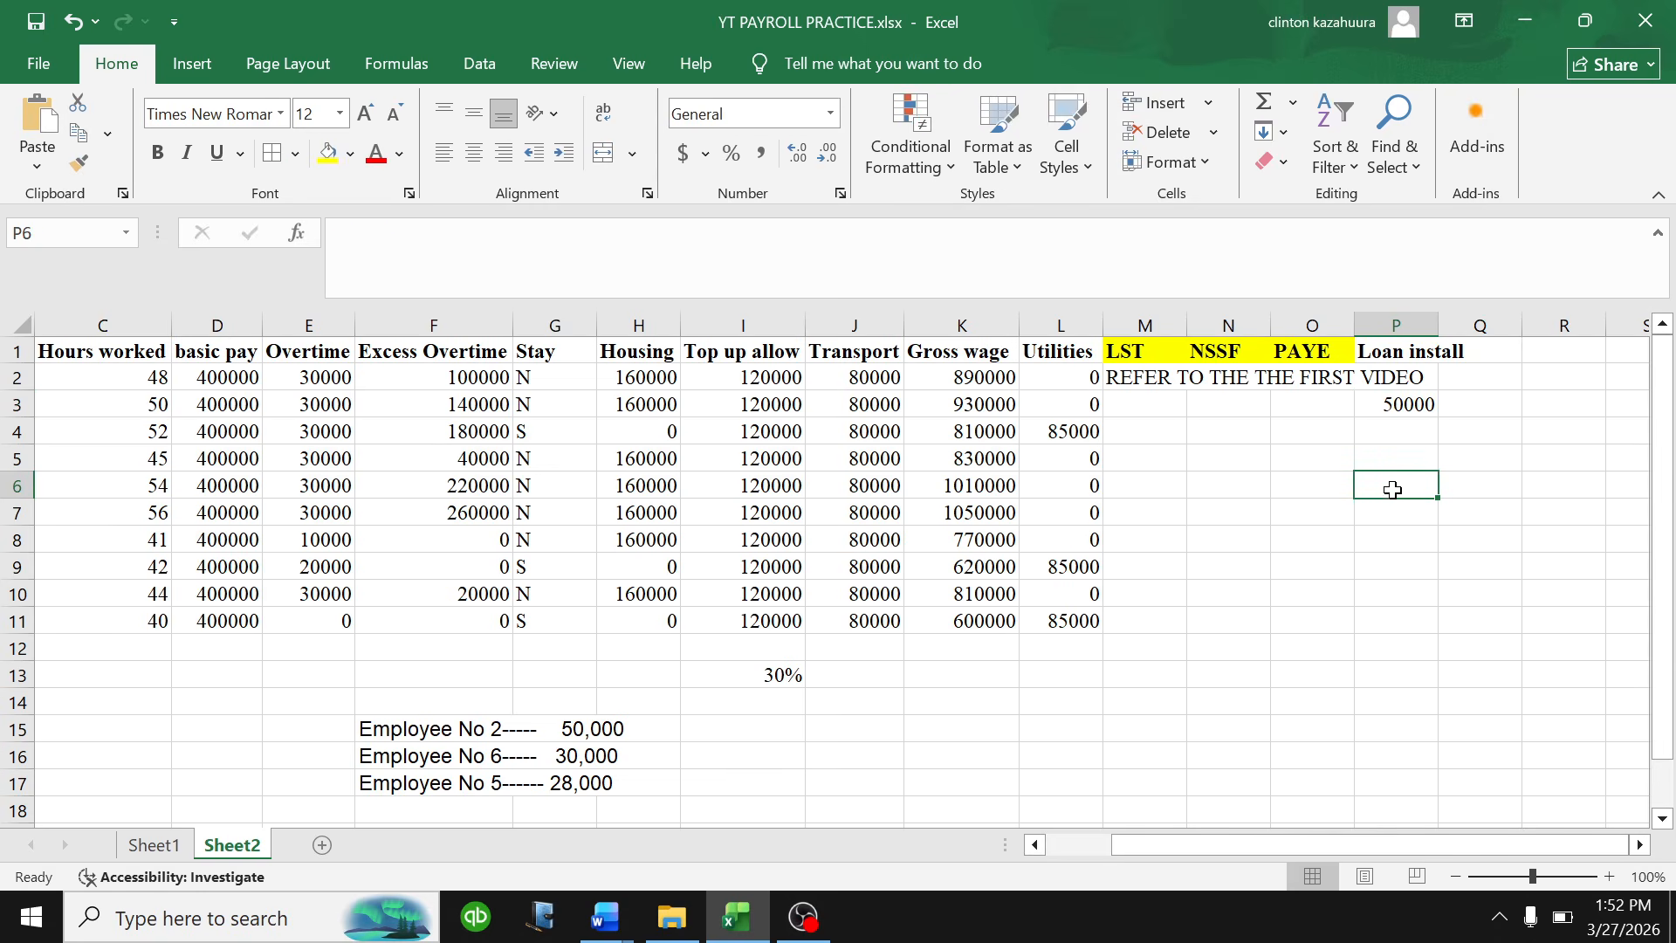
pyautogui.write('30000')
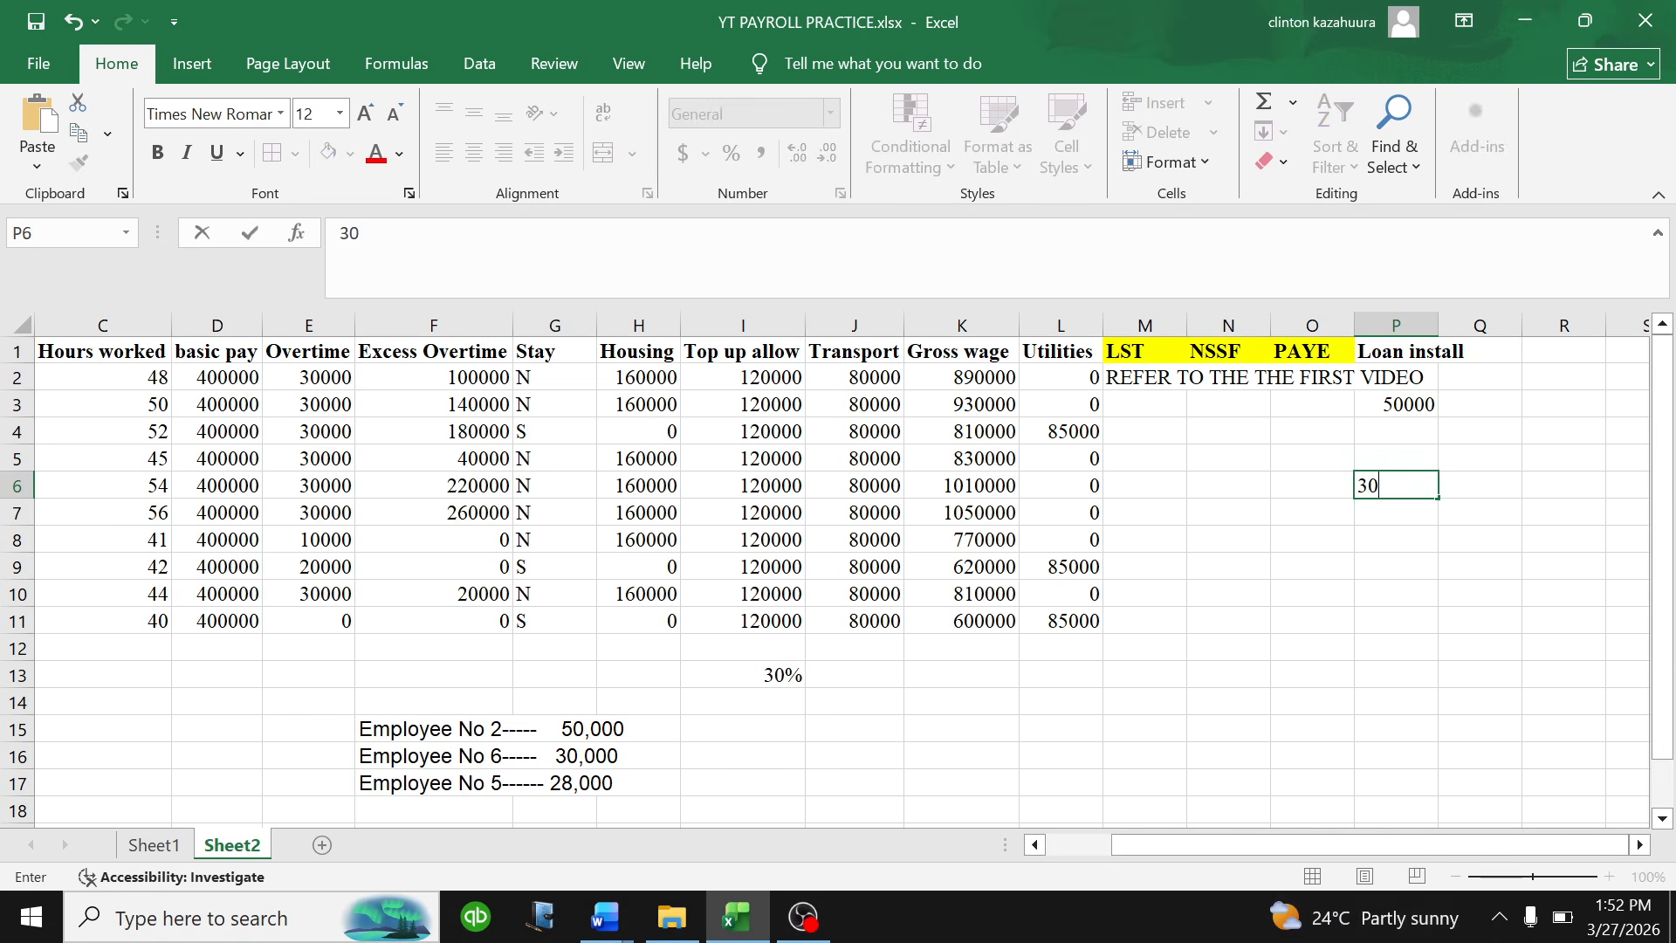
pyautogui.click(1397, 436)
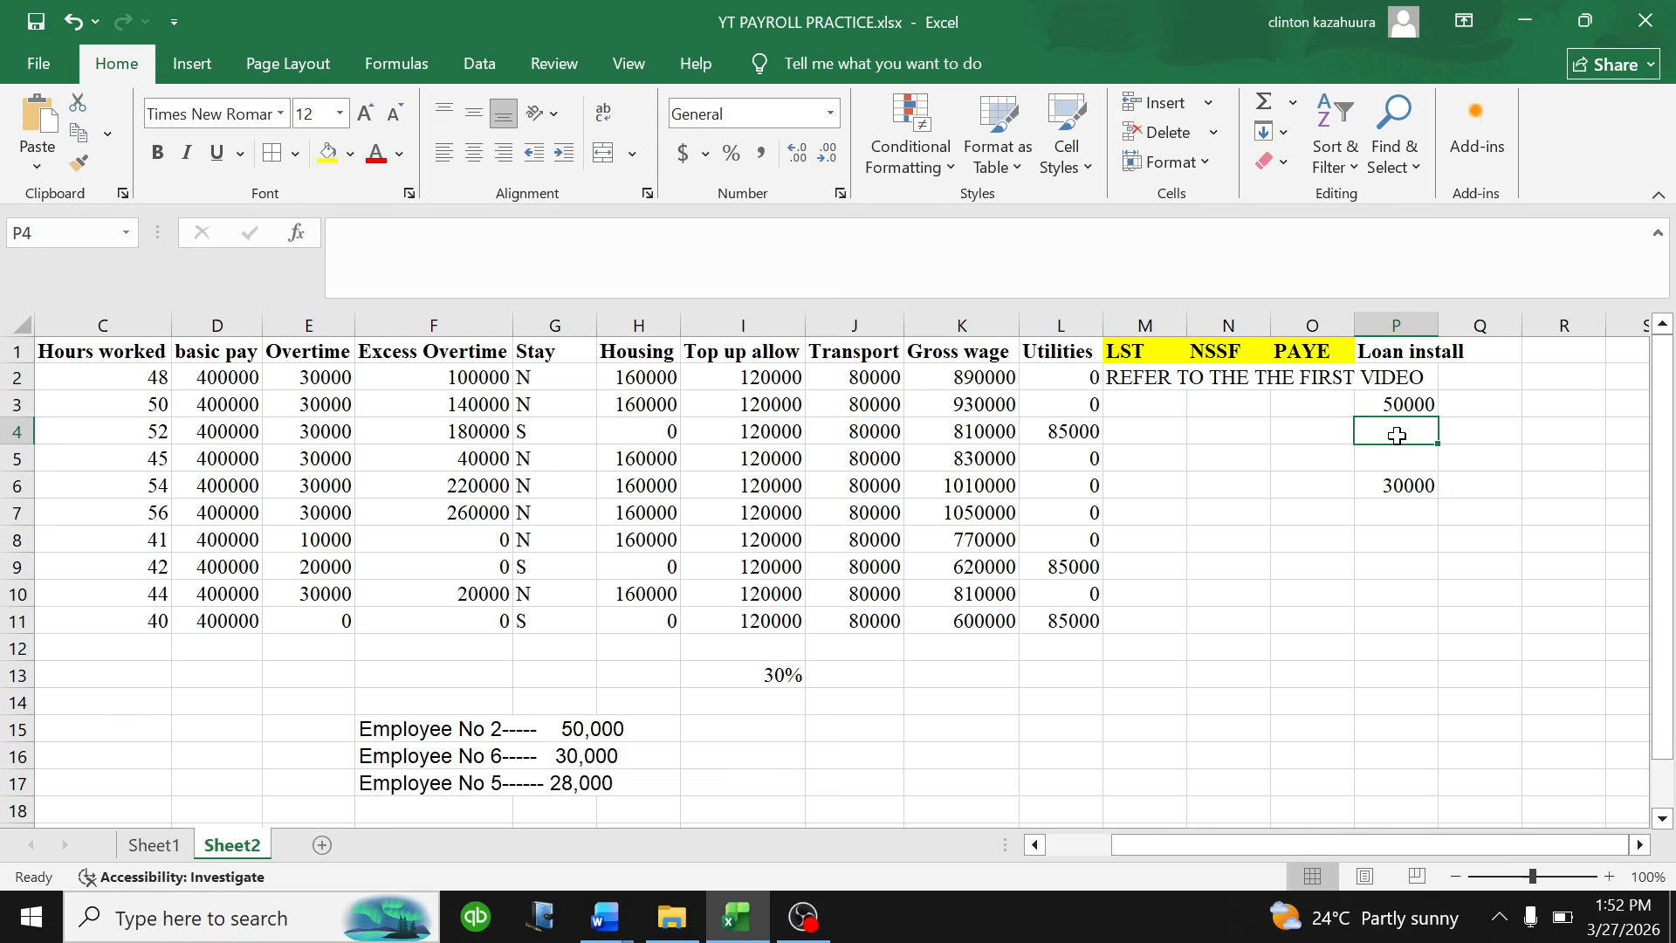
pyautogui.click(1399, 512)
pyautogui.write('30000')
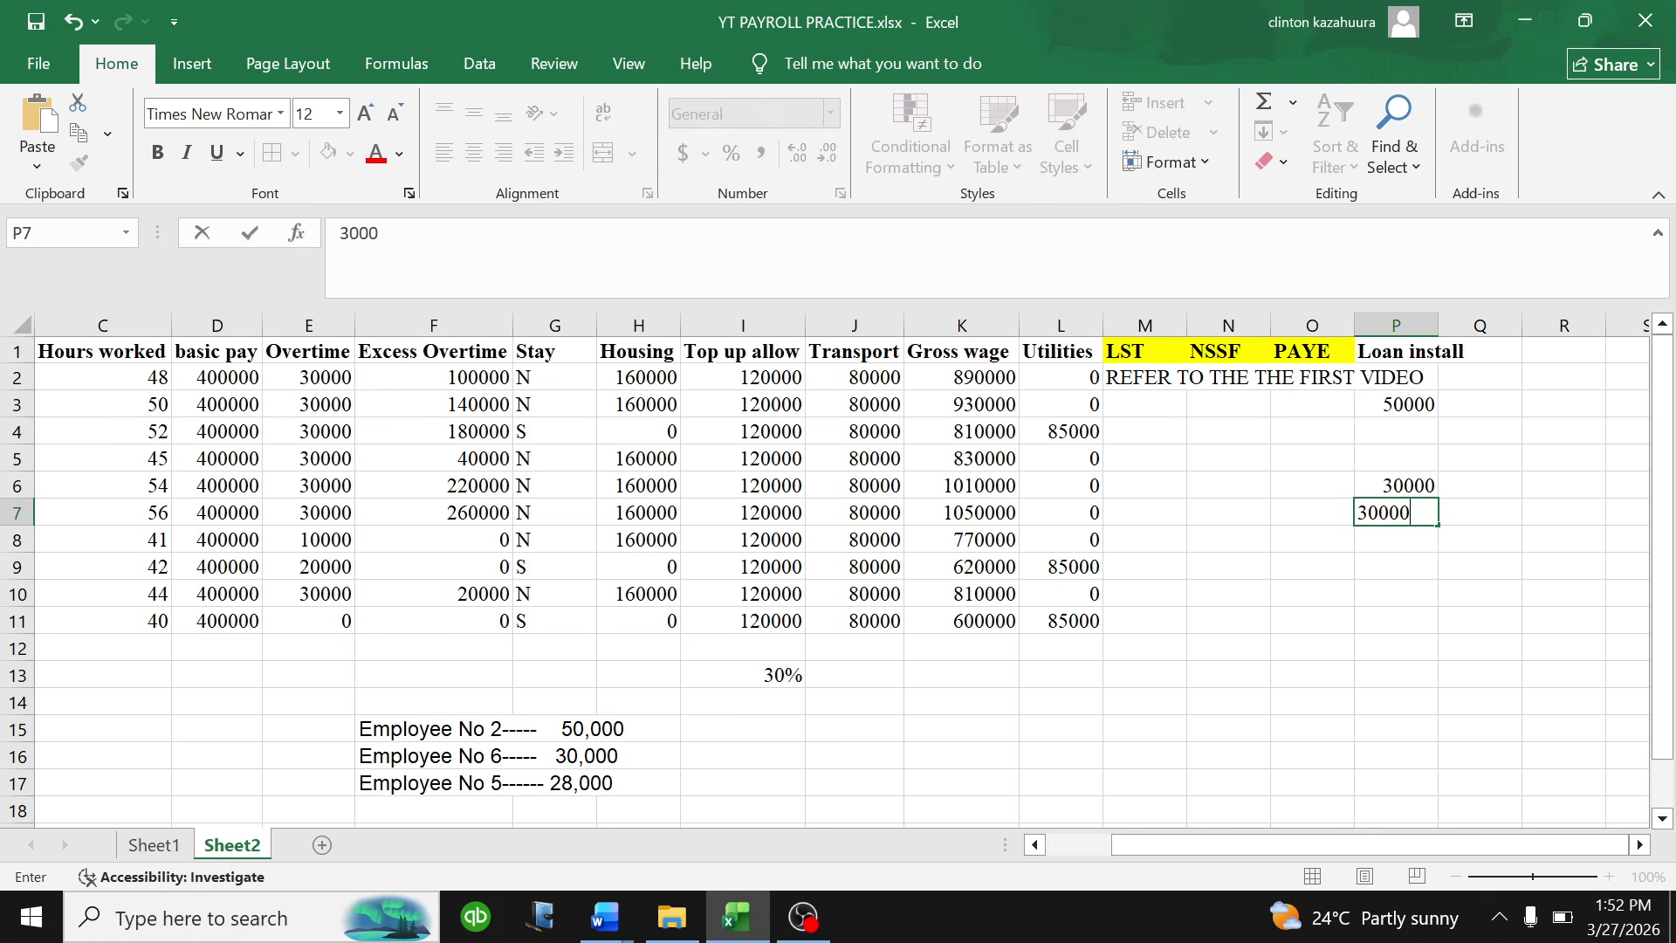
pyautogui.click(1397, 566)
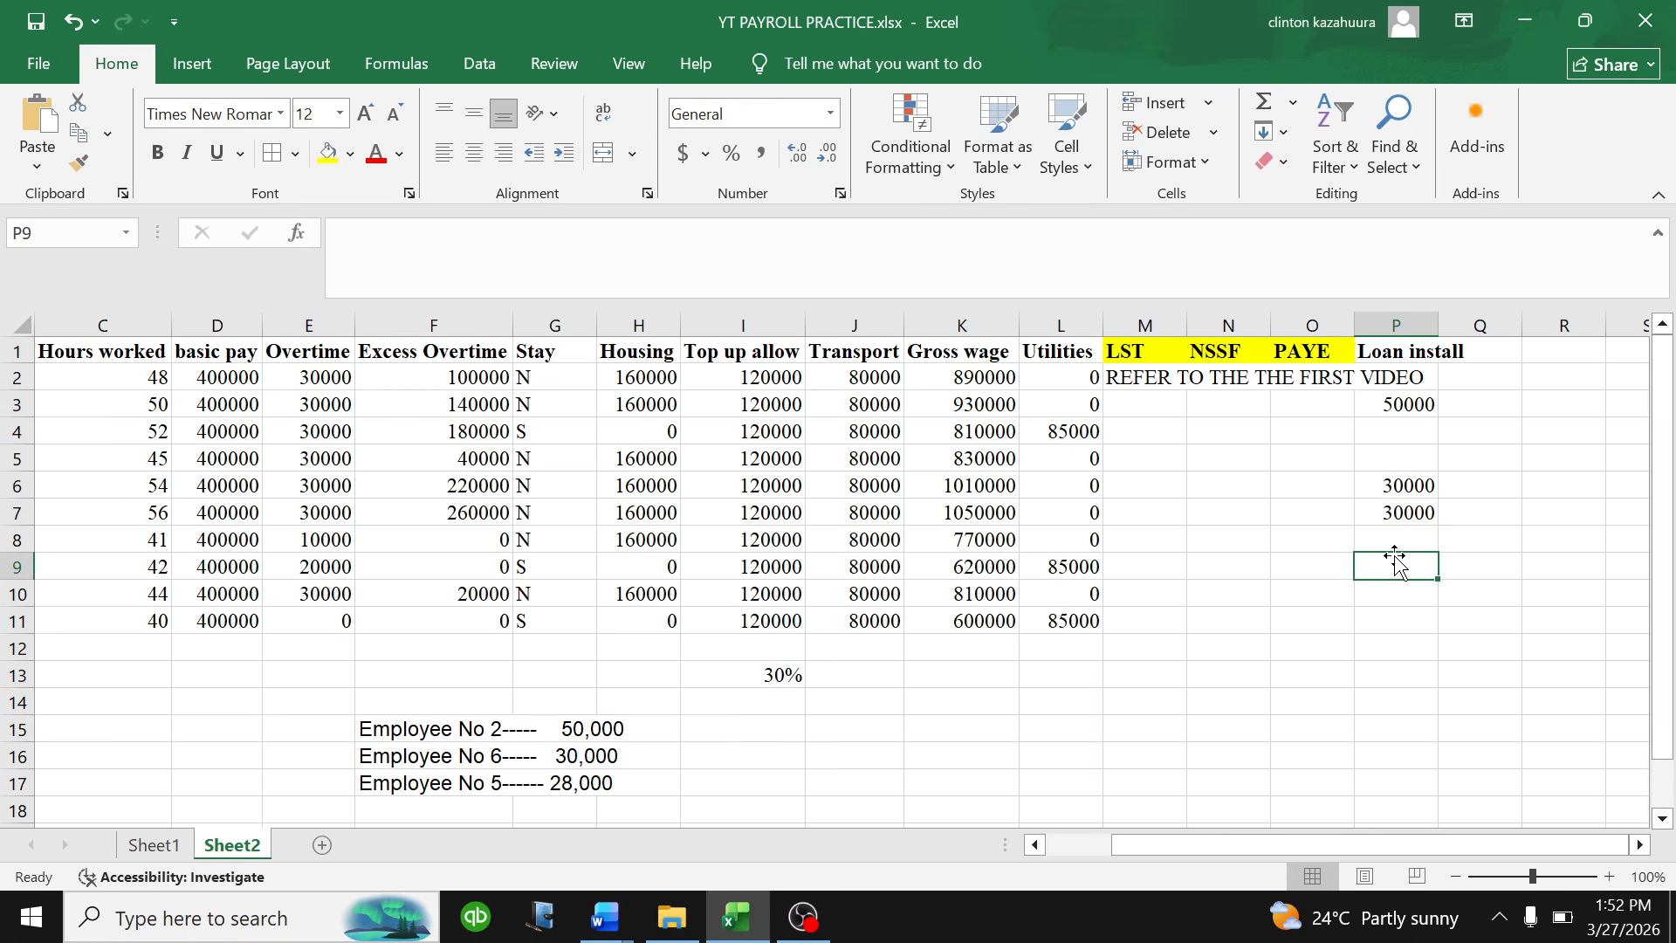
pyautogui.write('28000')
pyautogui.click(1420, 485)
pyautogui.press('Delete')
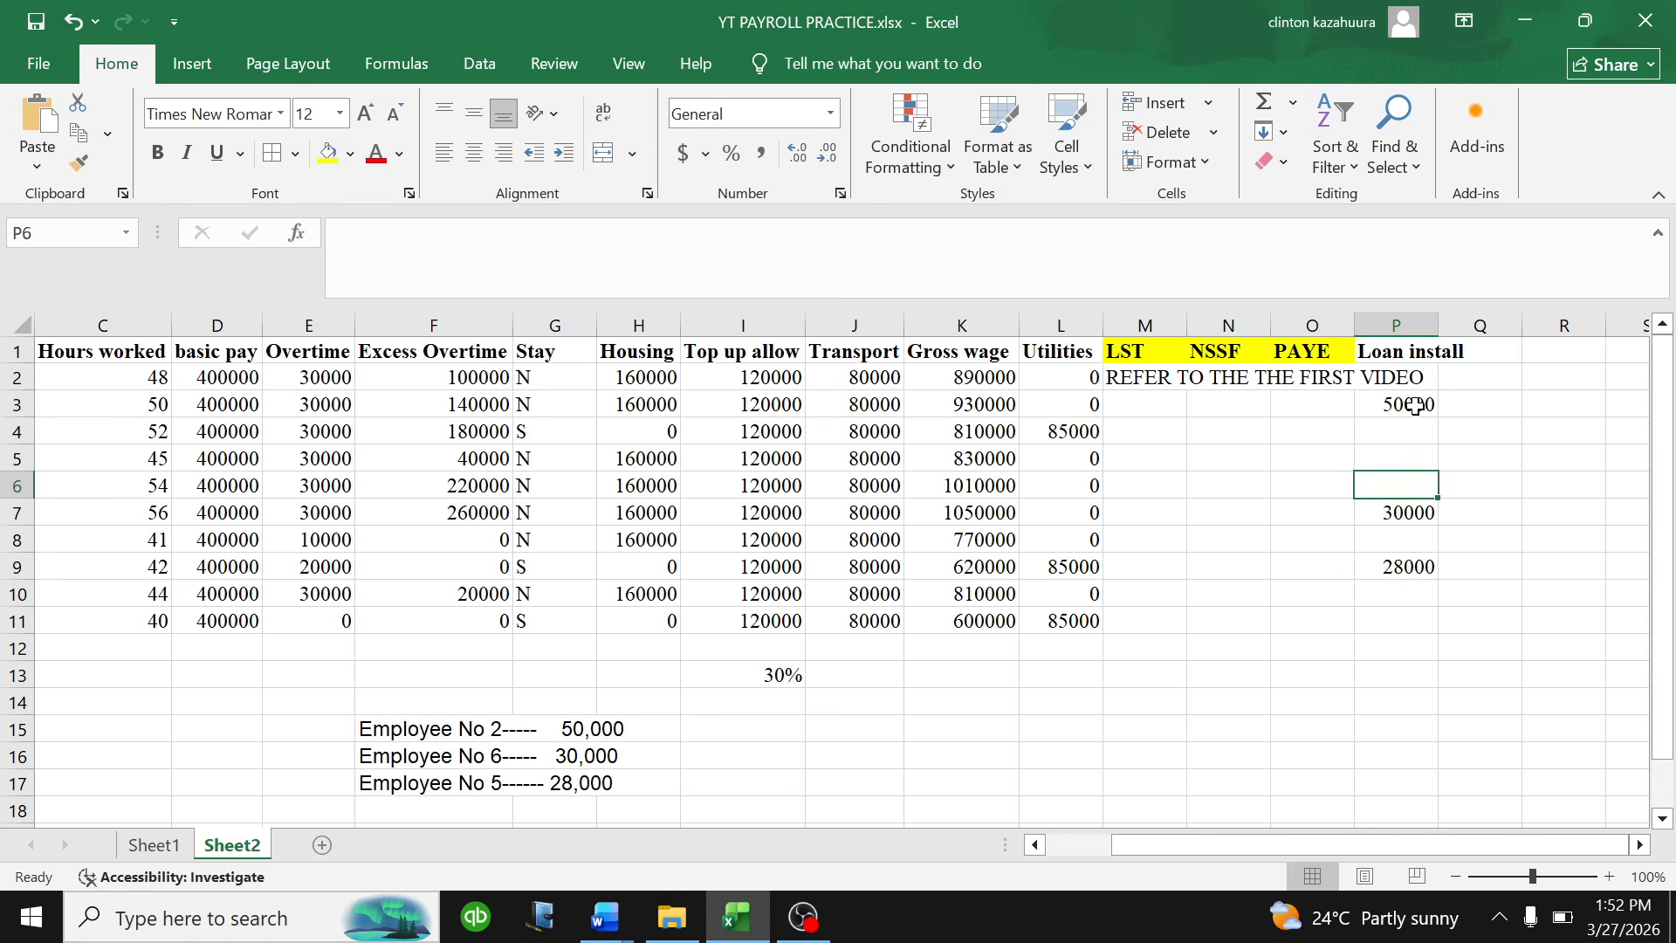
# - Enter the label NET PAY in Q2 beside the loan instalment column
pyautogui.click(1415, 594)
pyautogui.click(1405, 646)
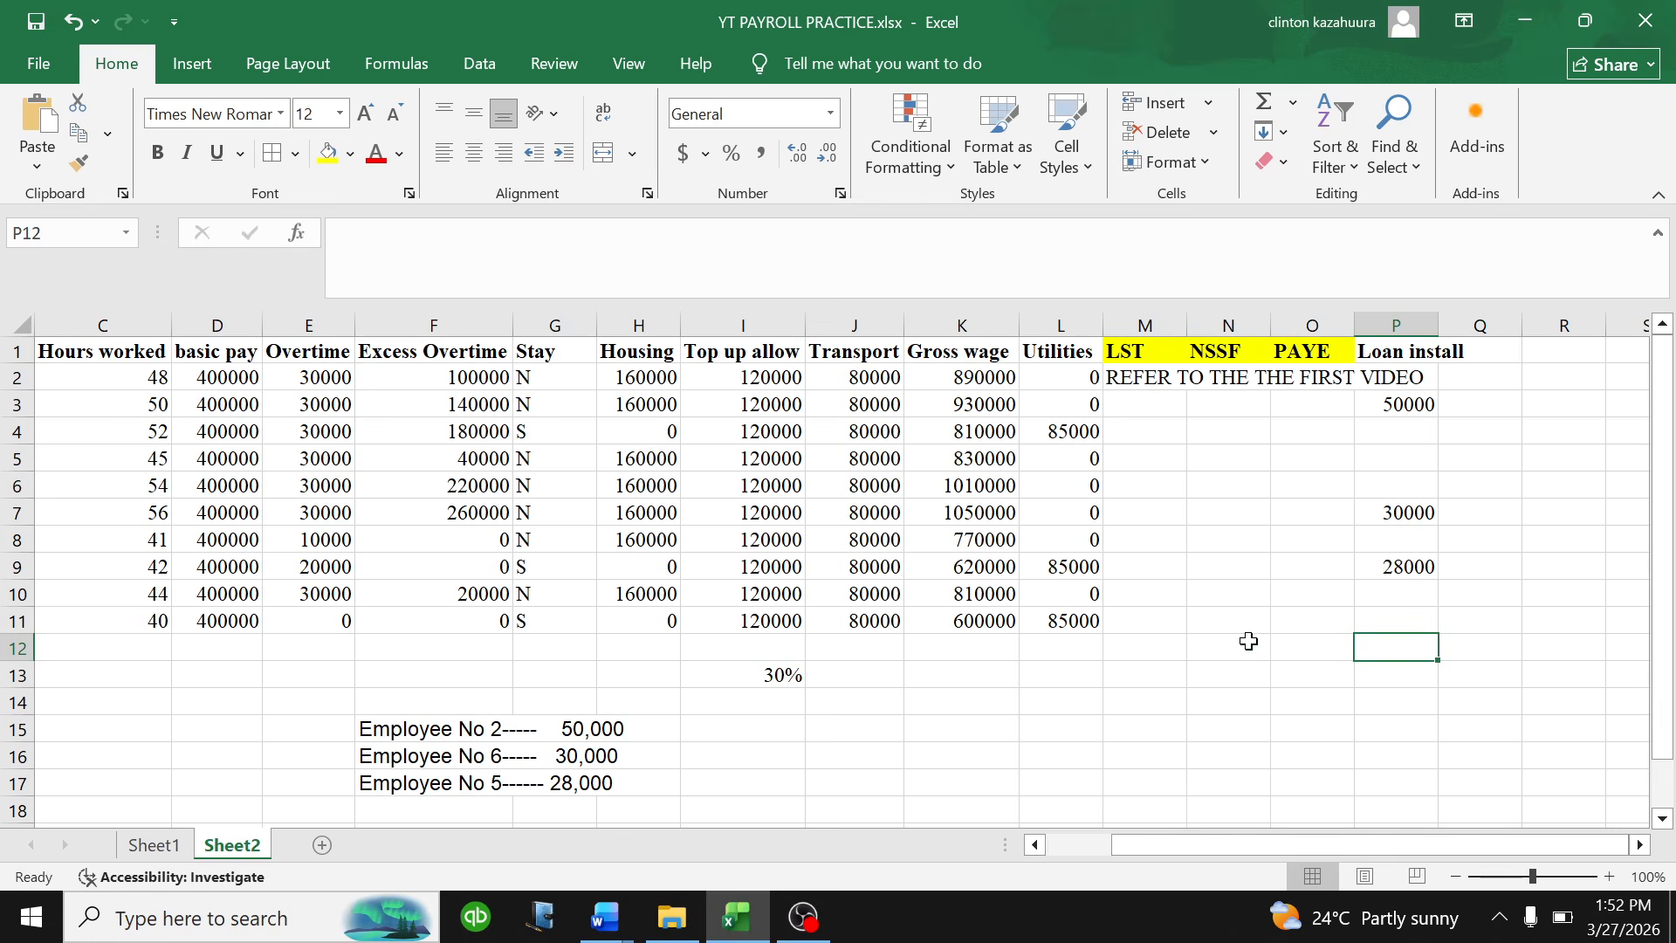
pyautogui.click(1457, 614)
pyautogui.click(1474, 383)
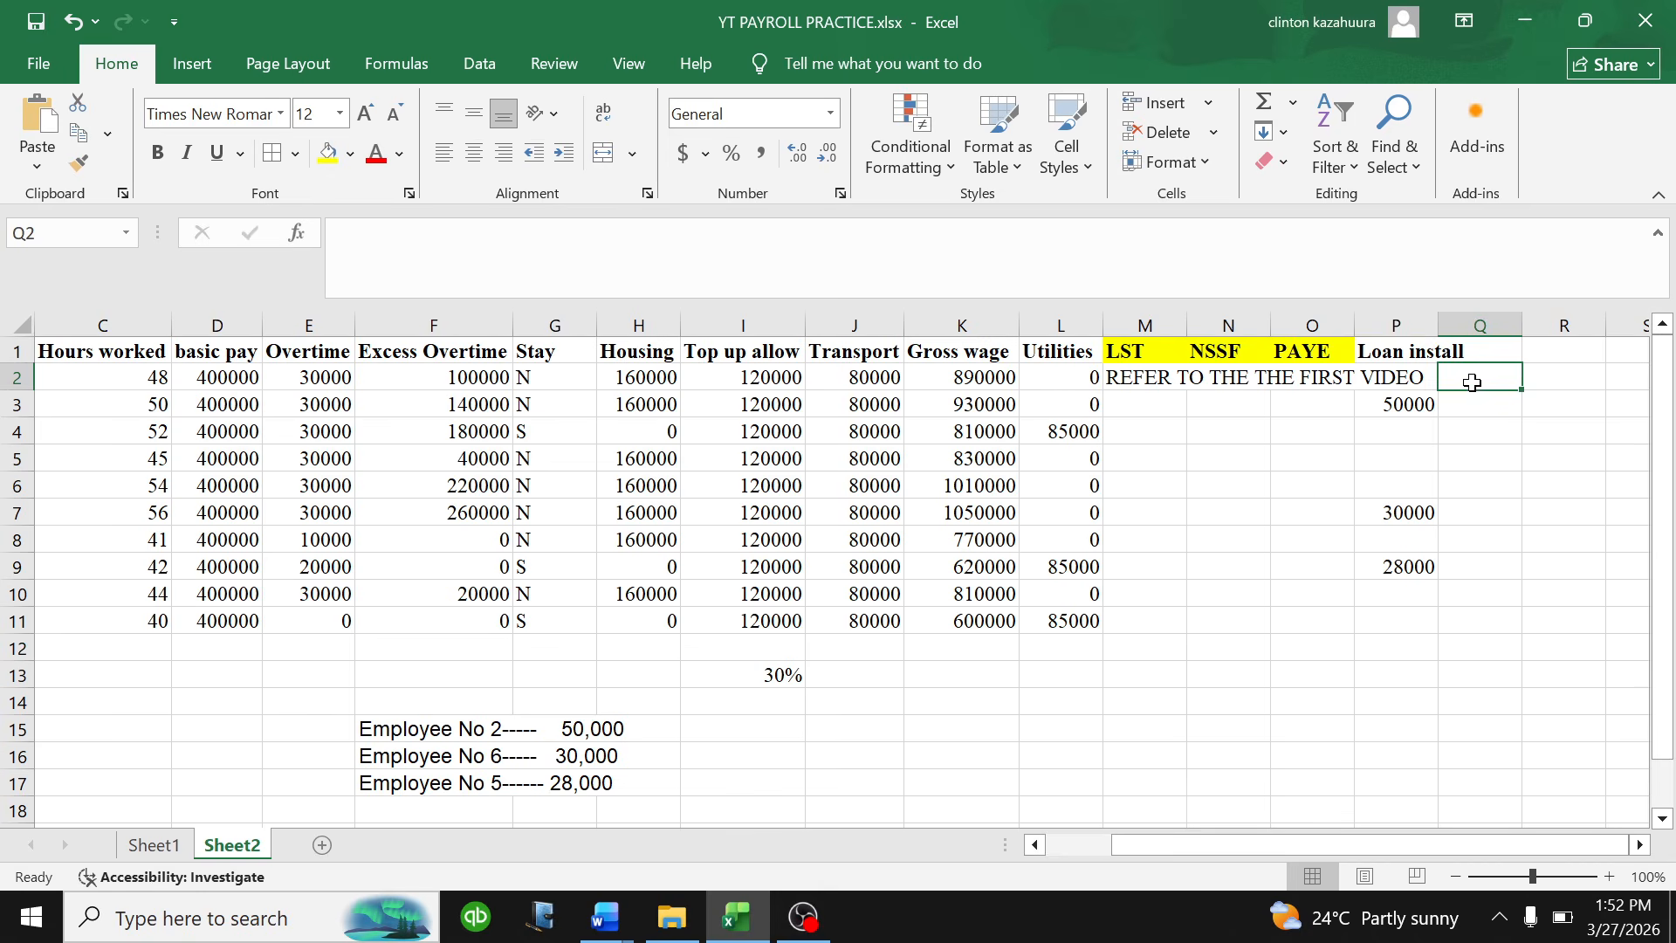
pyautogui.write('NET PAY')
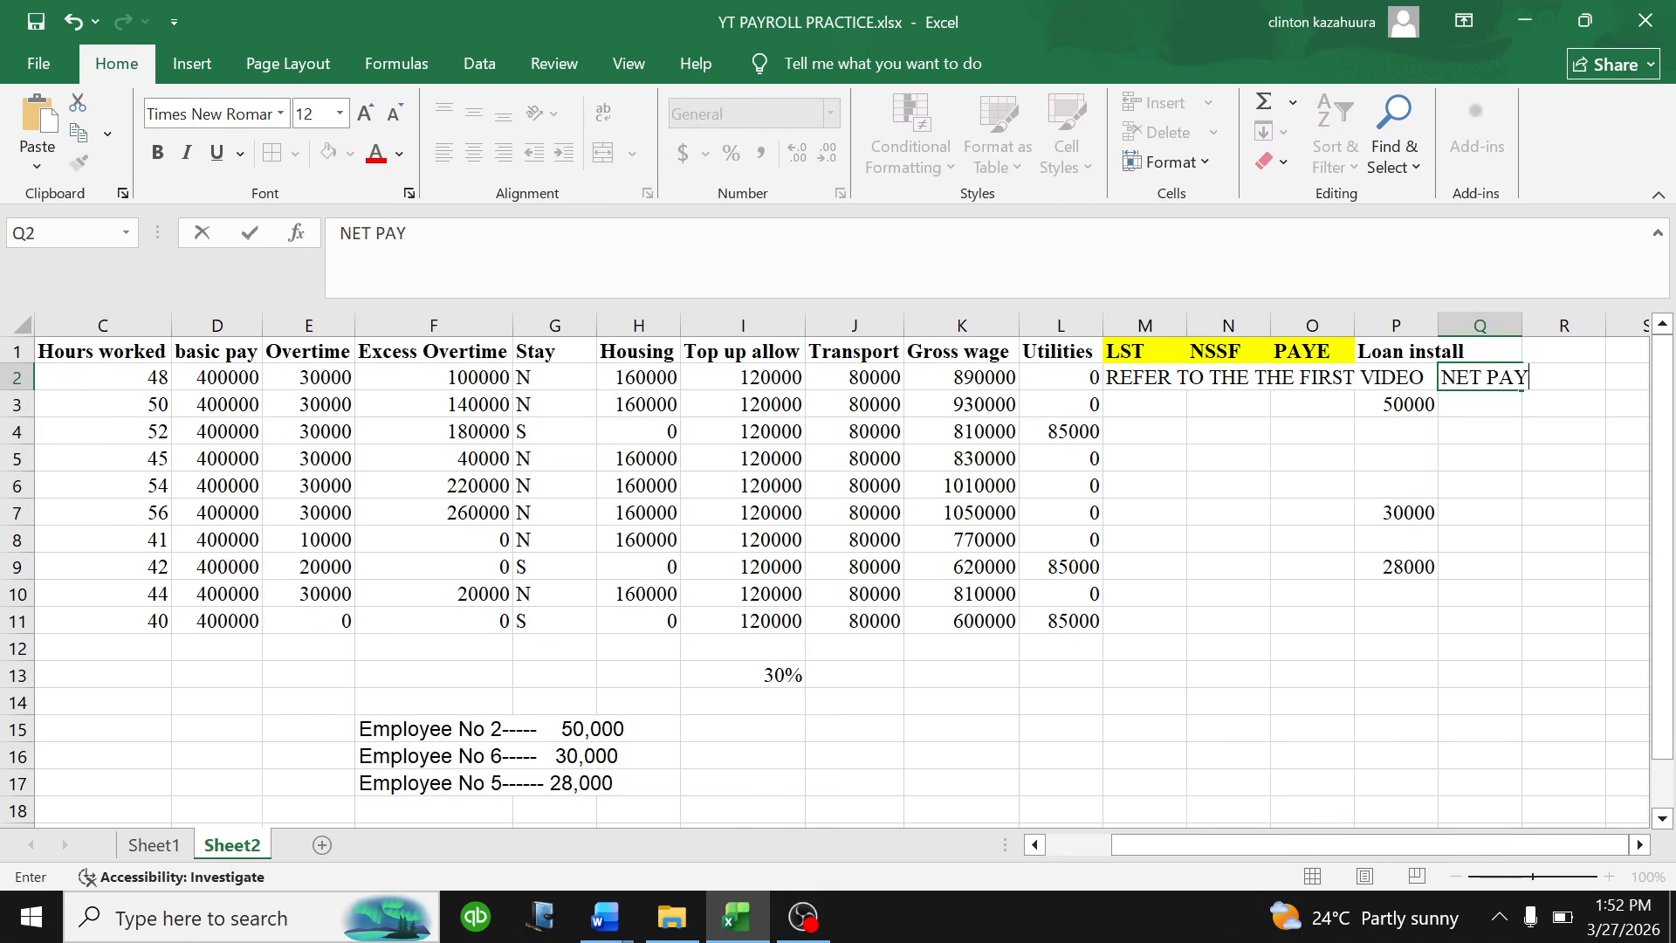
pyautogui.click(1500, 539)
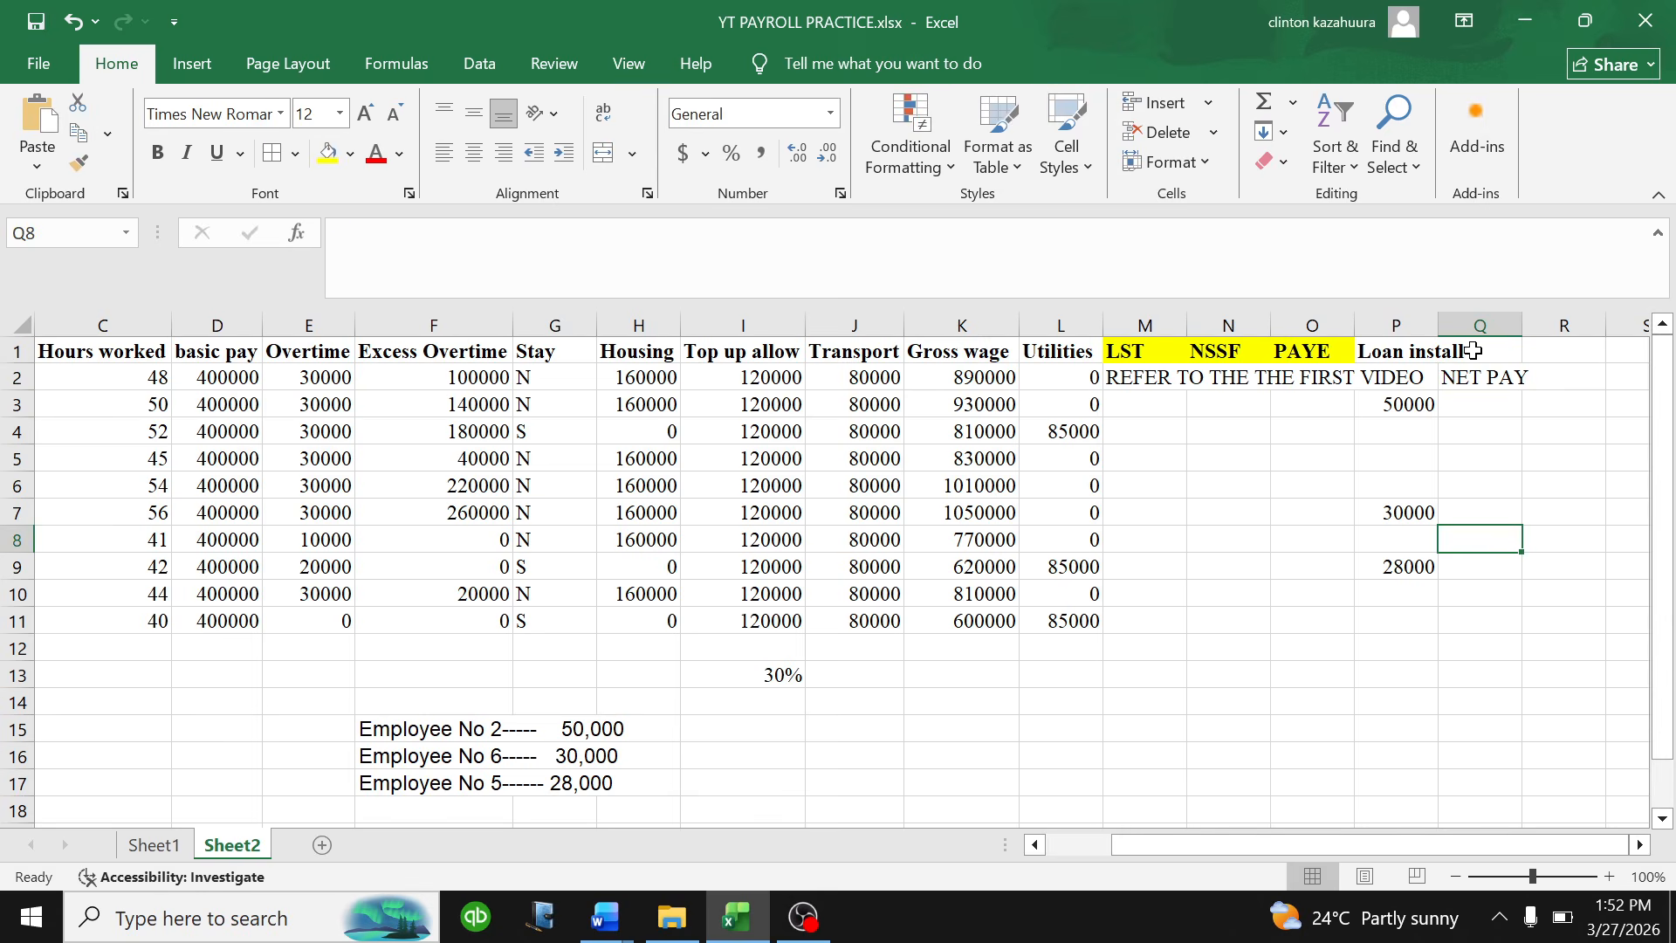
# - Try a net pay formula in Q3 that subtracts all deductions from the gross wage, =K2-L2-M2-N2-O2-P2
pyautogui.click(1477, 377)
pyautogui.click(1476, 405)
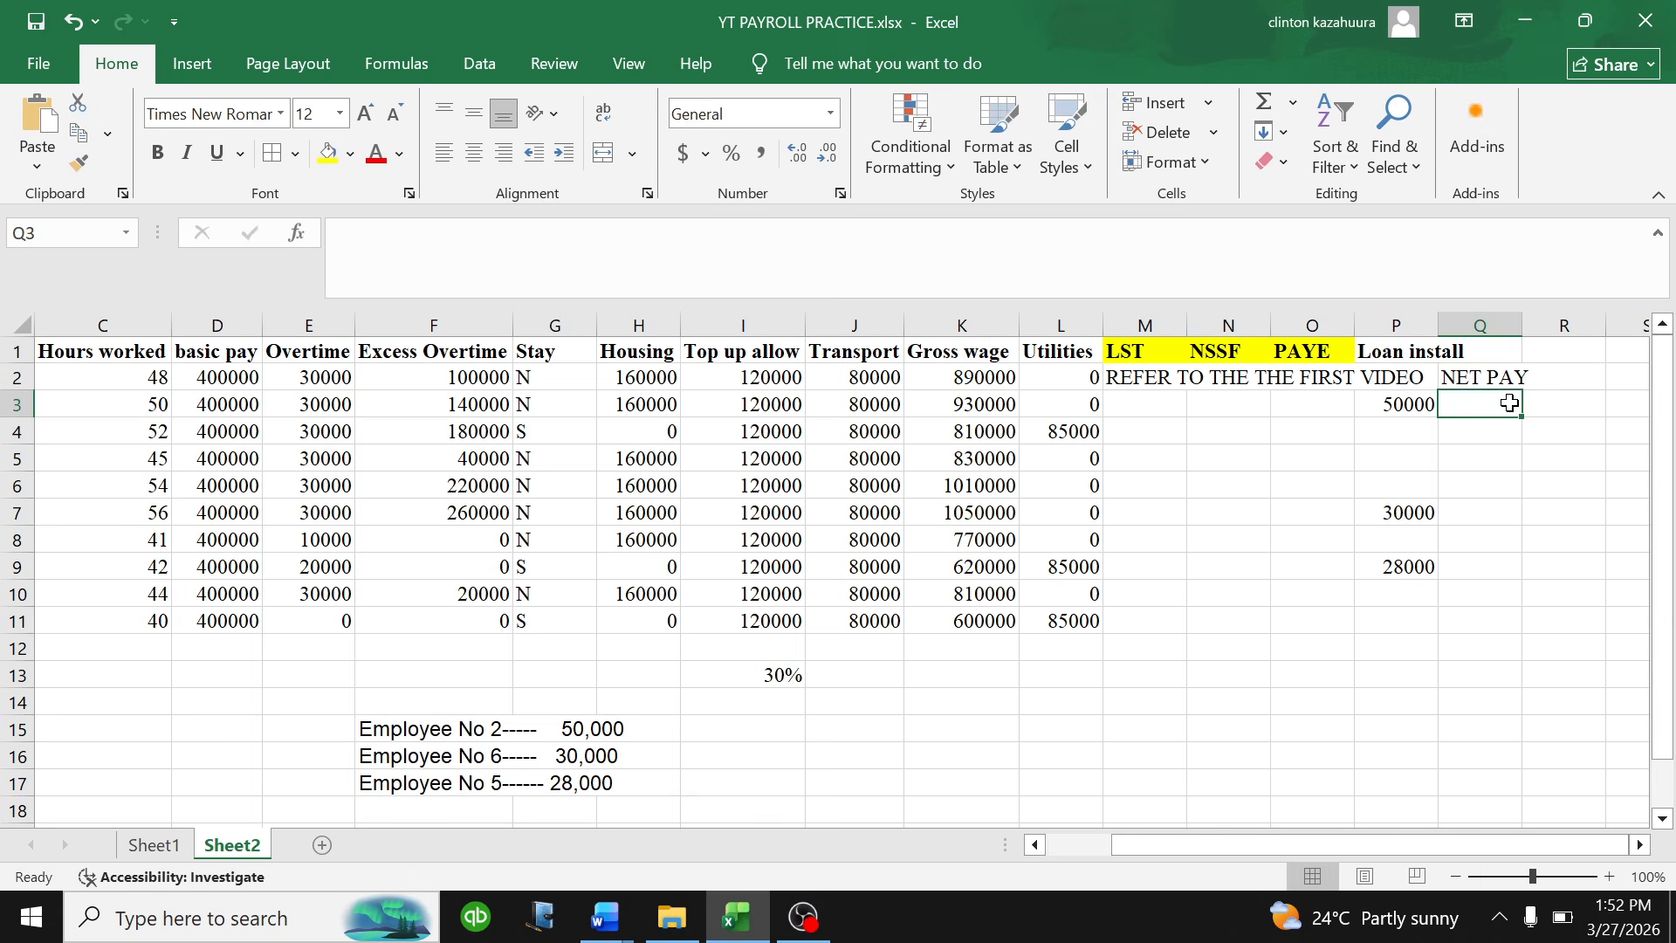
pyautogui.write('=')
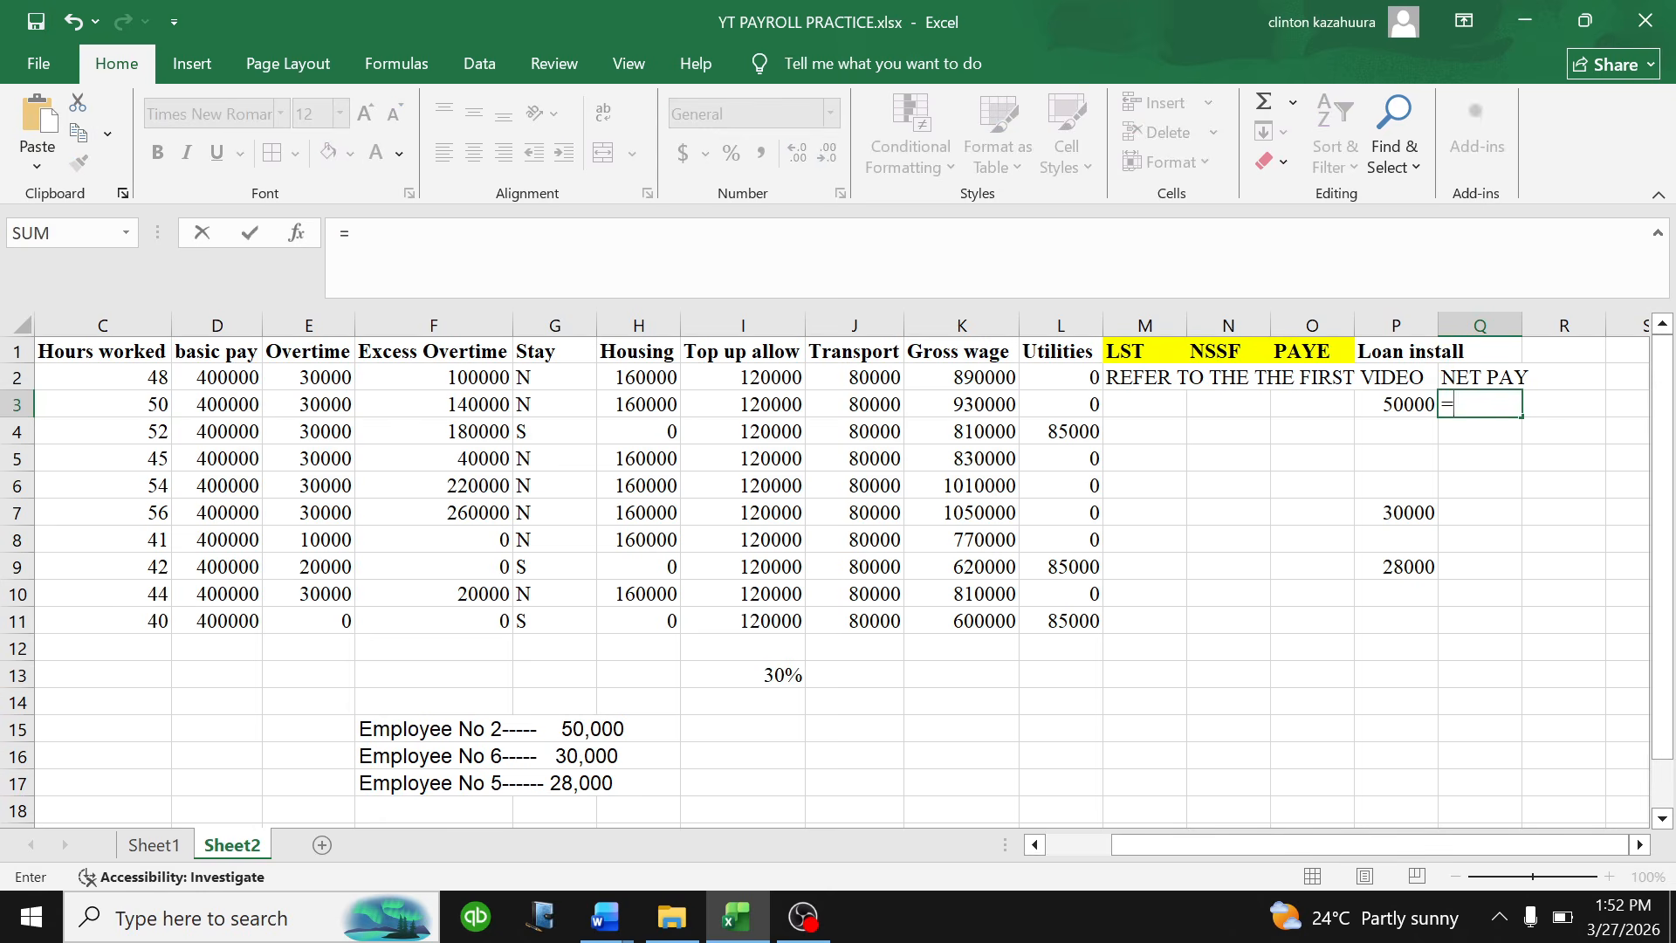
pyautogui.click(990, 378)
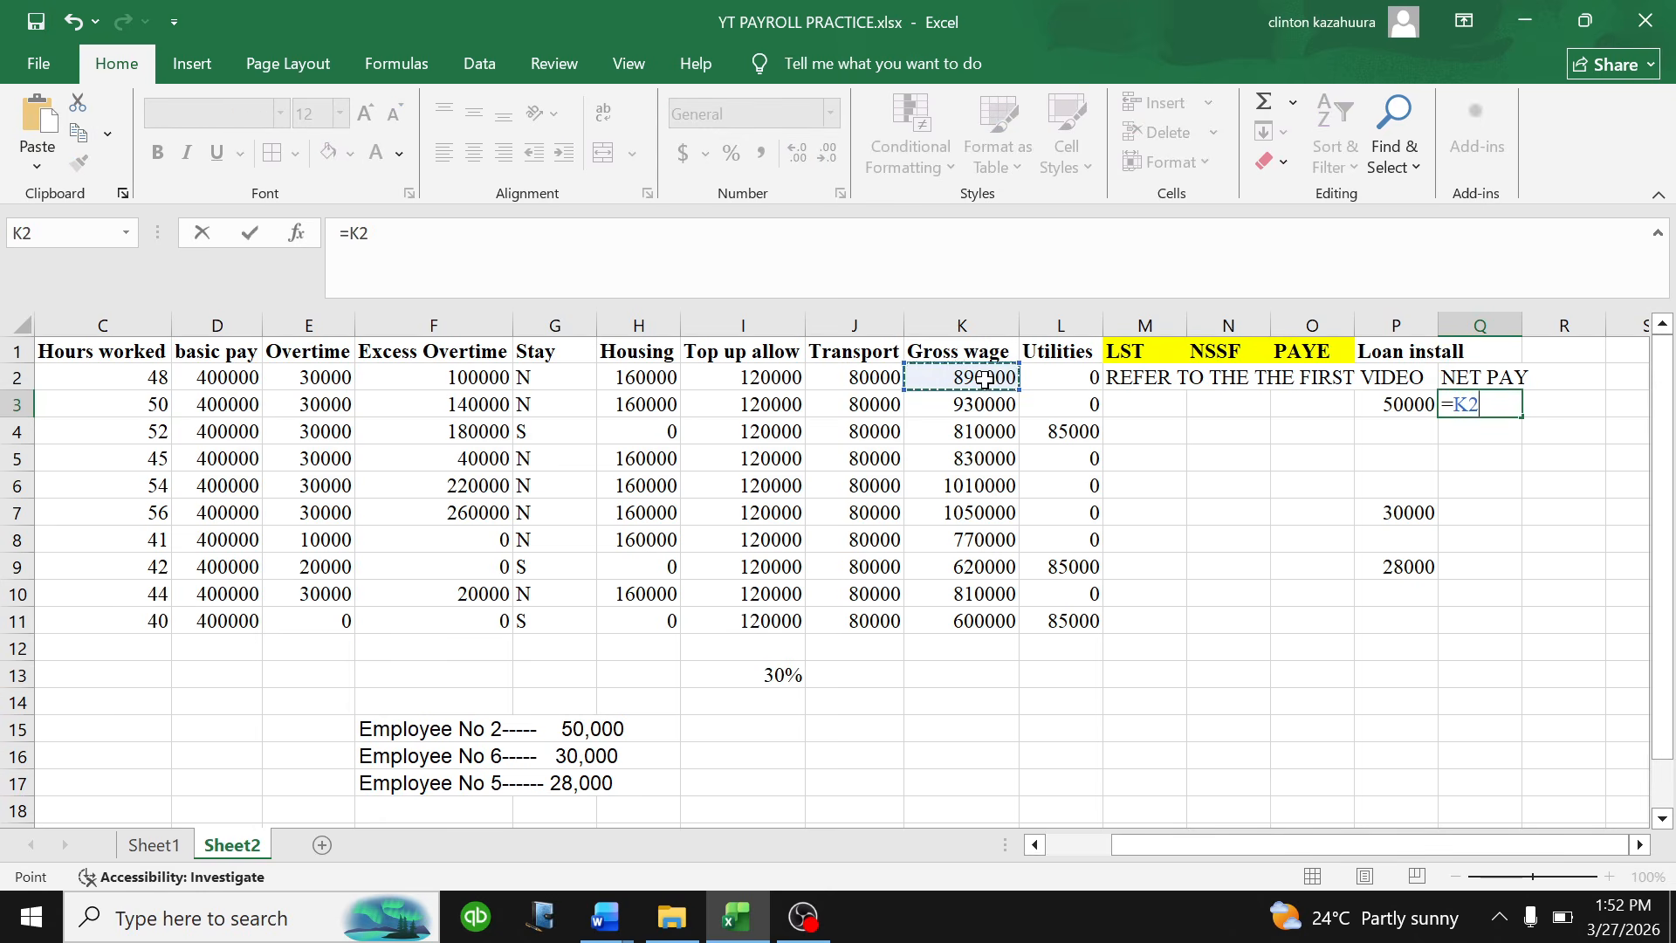
pyautogui.write('=')
pyautogui.click(1074, 379)
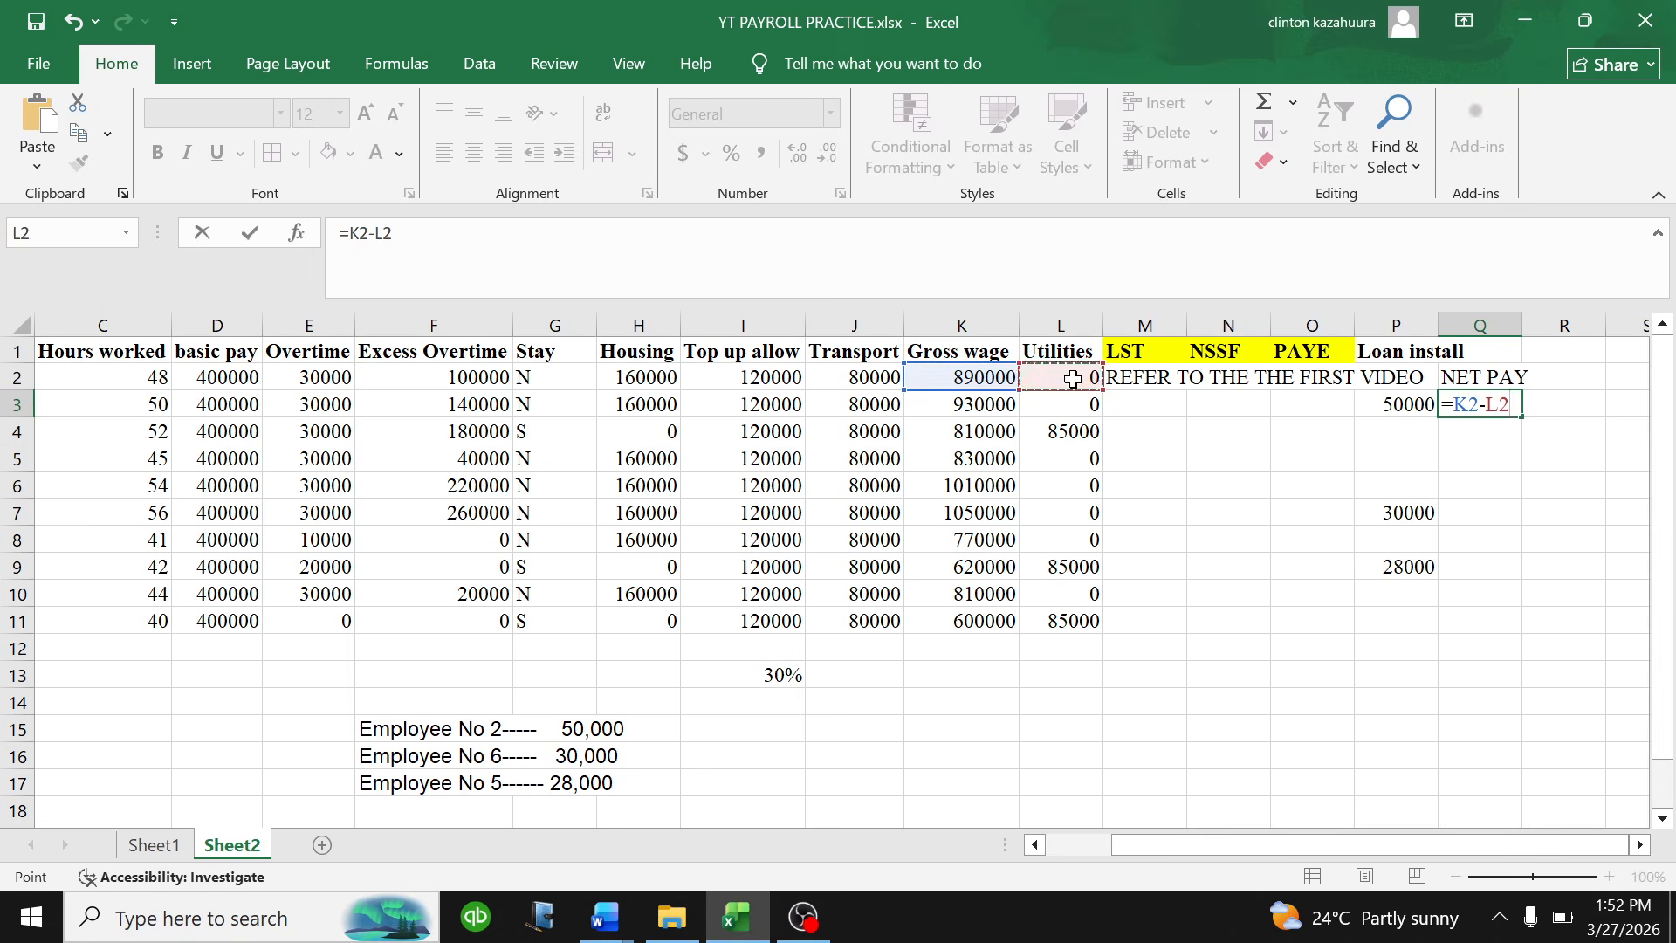
pyautogui.write('=')
pyautogui.click(1149, 376)
pyautogui.write('-')
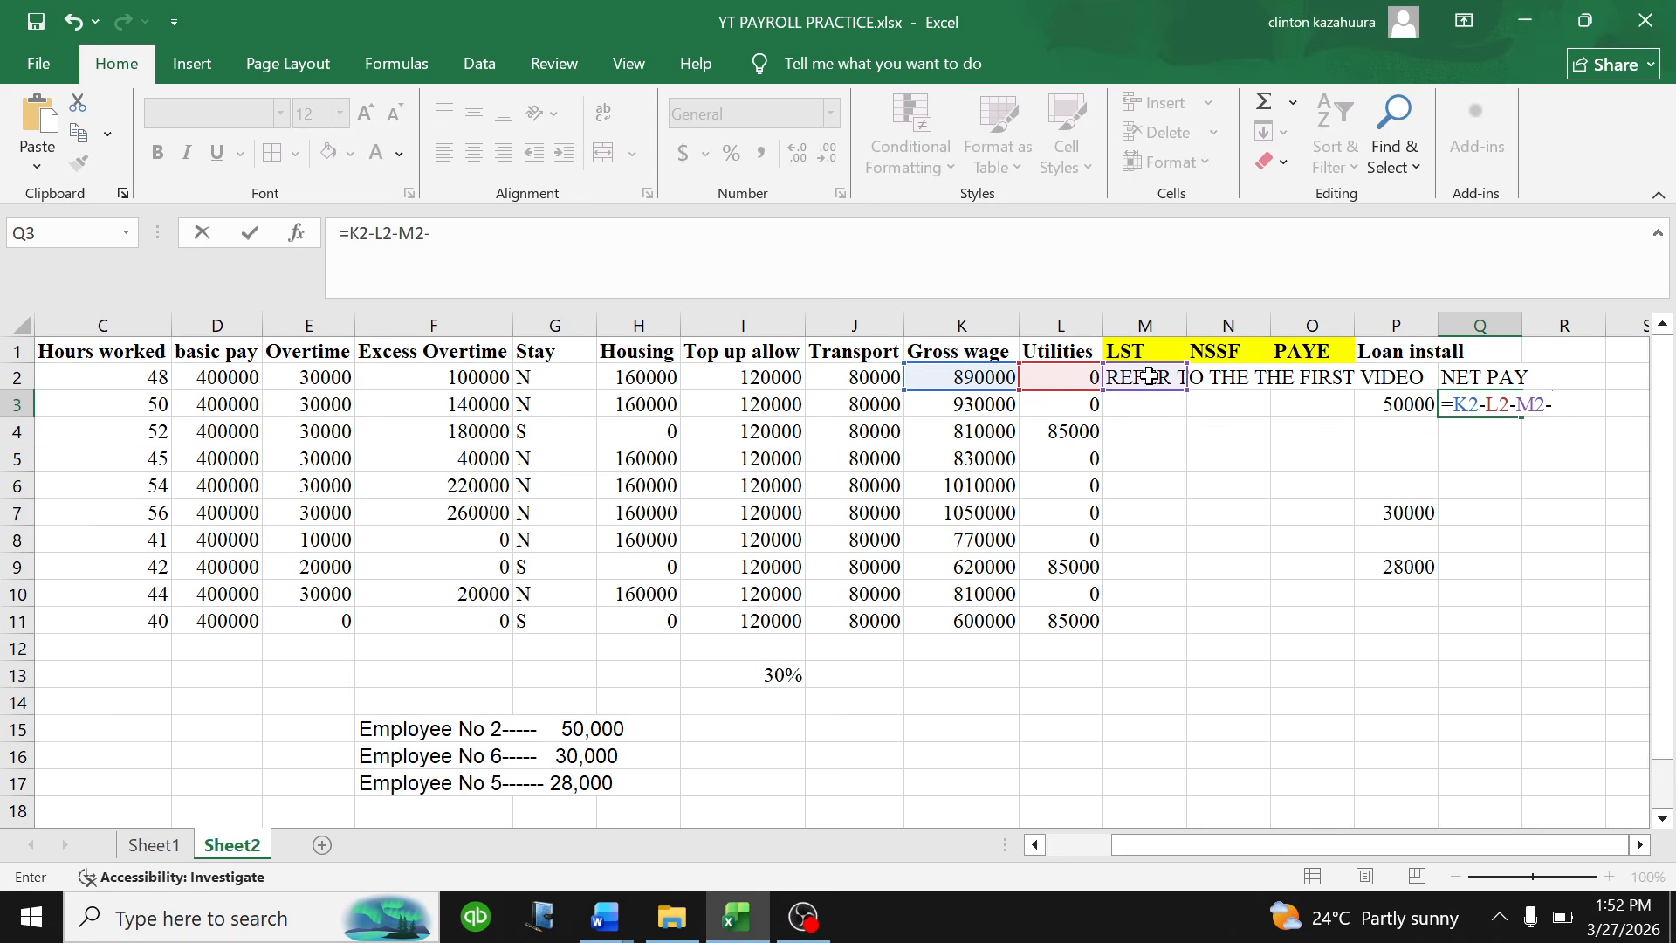
pyautogui.click(1209, 375)
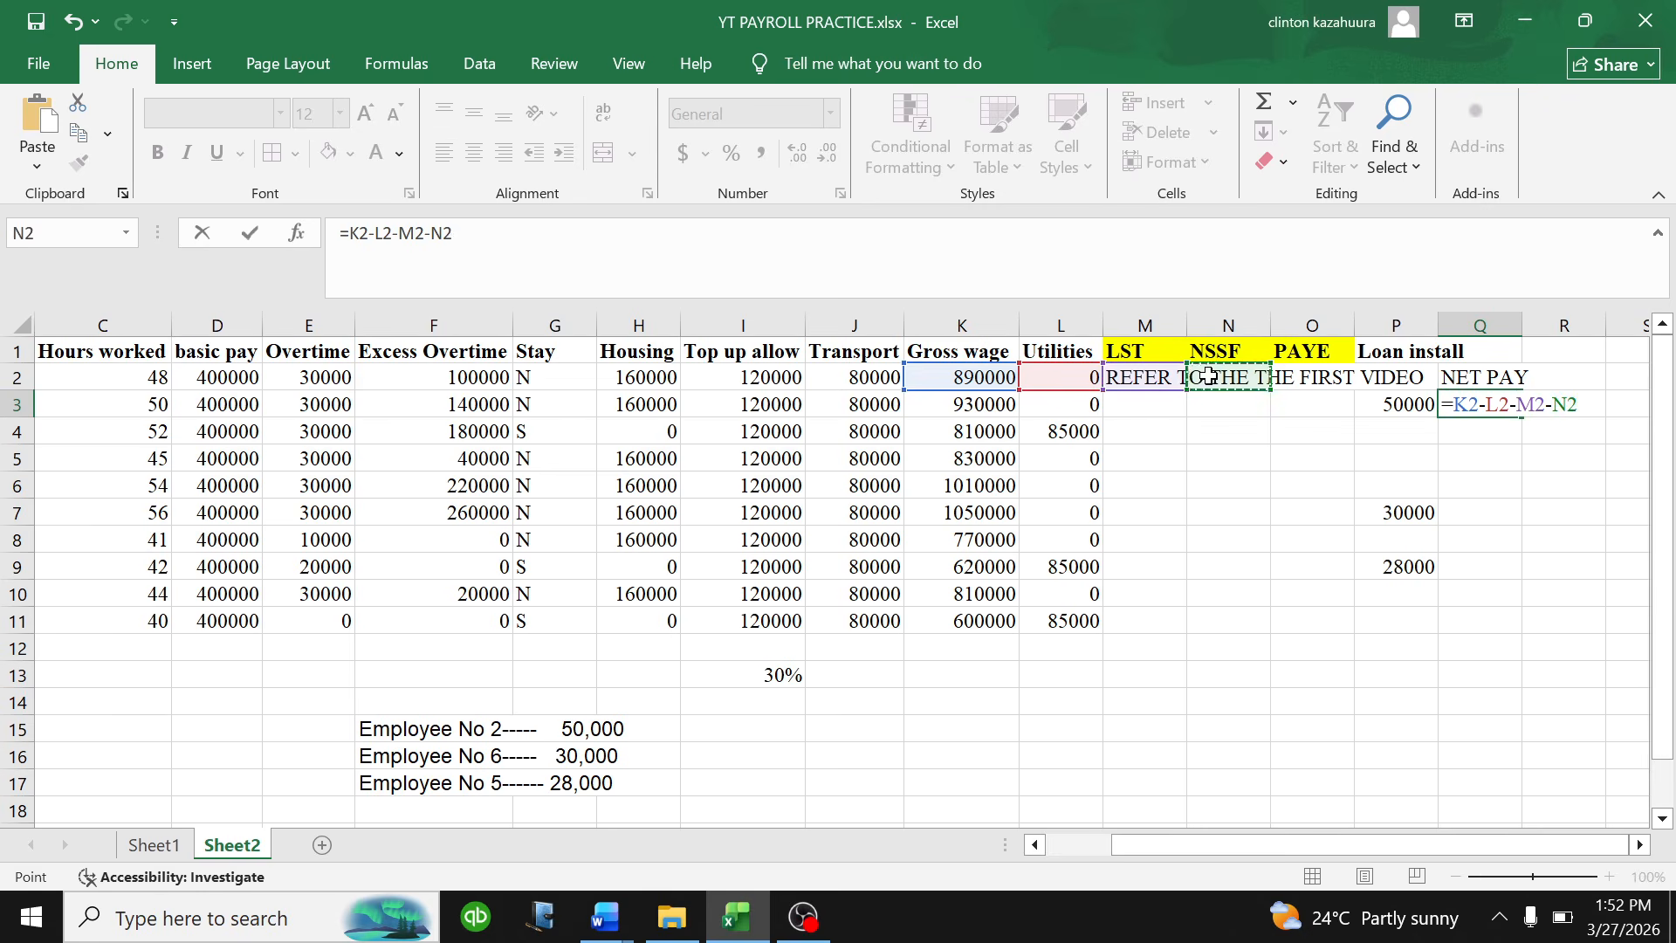
pyautogui.write('-')
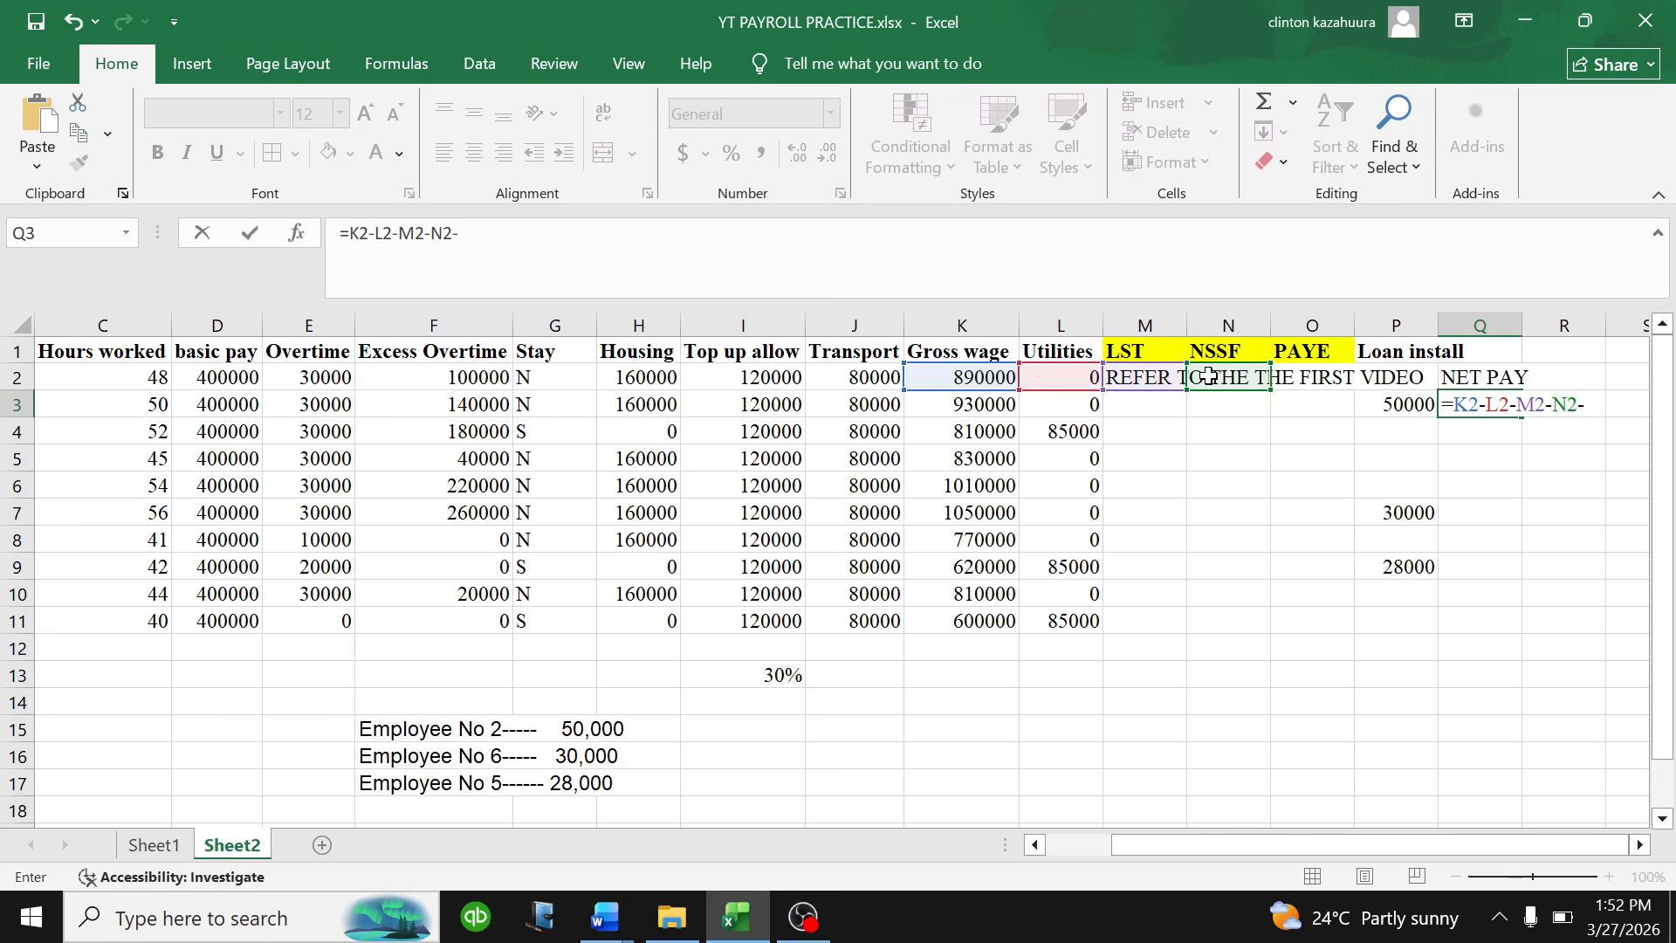
pyautogui.click(1307, 376)
pyautogui.write('=')
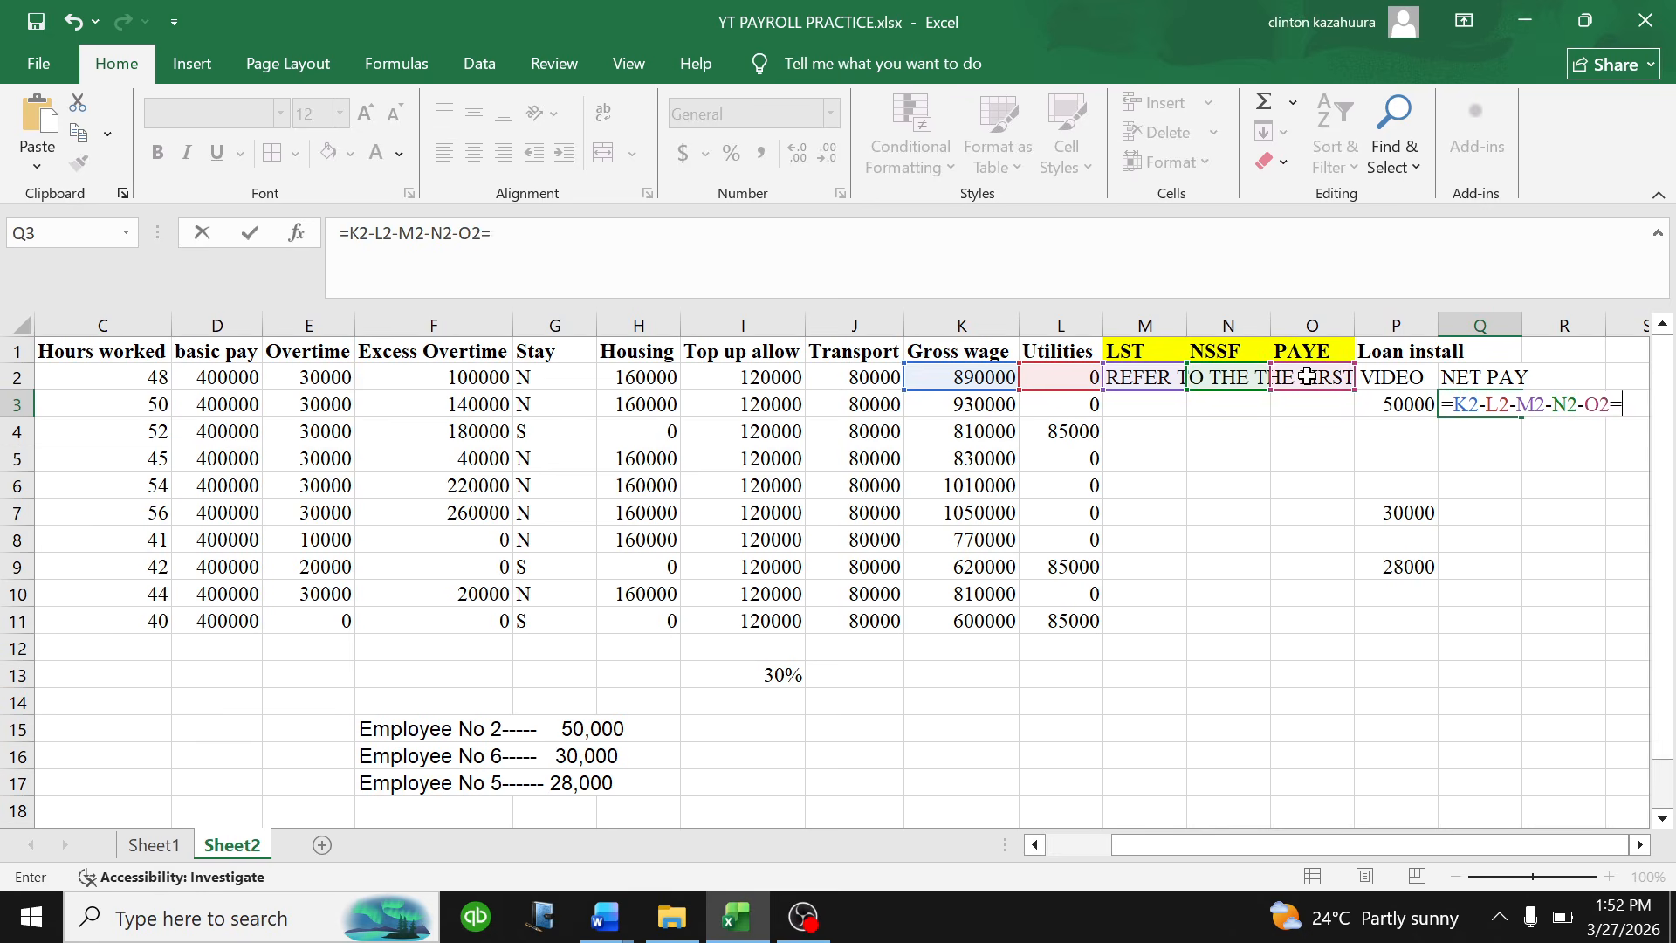
pyautogui.click(1372, 377)
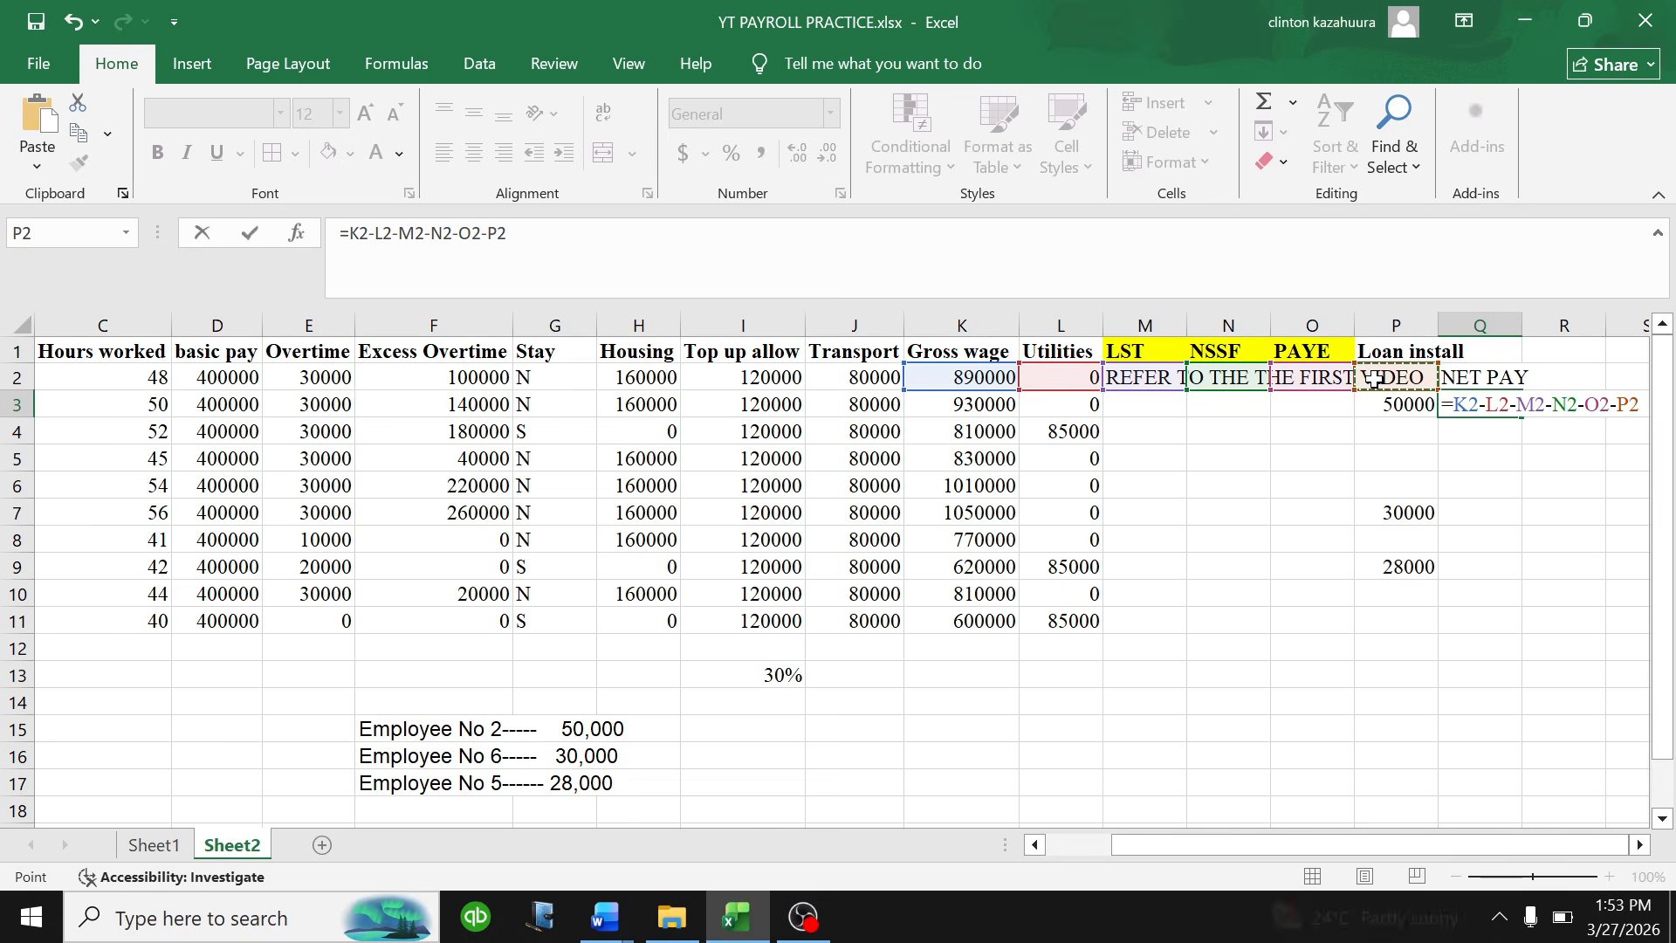
# - Discard the unfinished net pay formula in Q3
pyautogui.click(1526, 626)
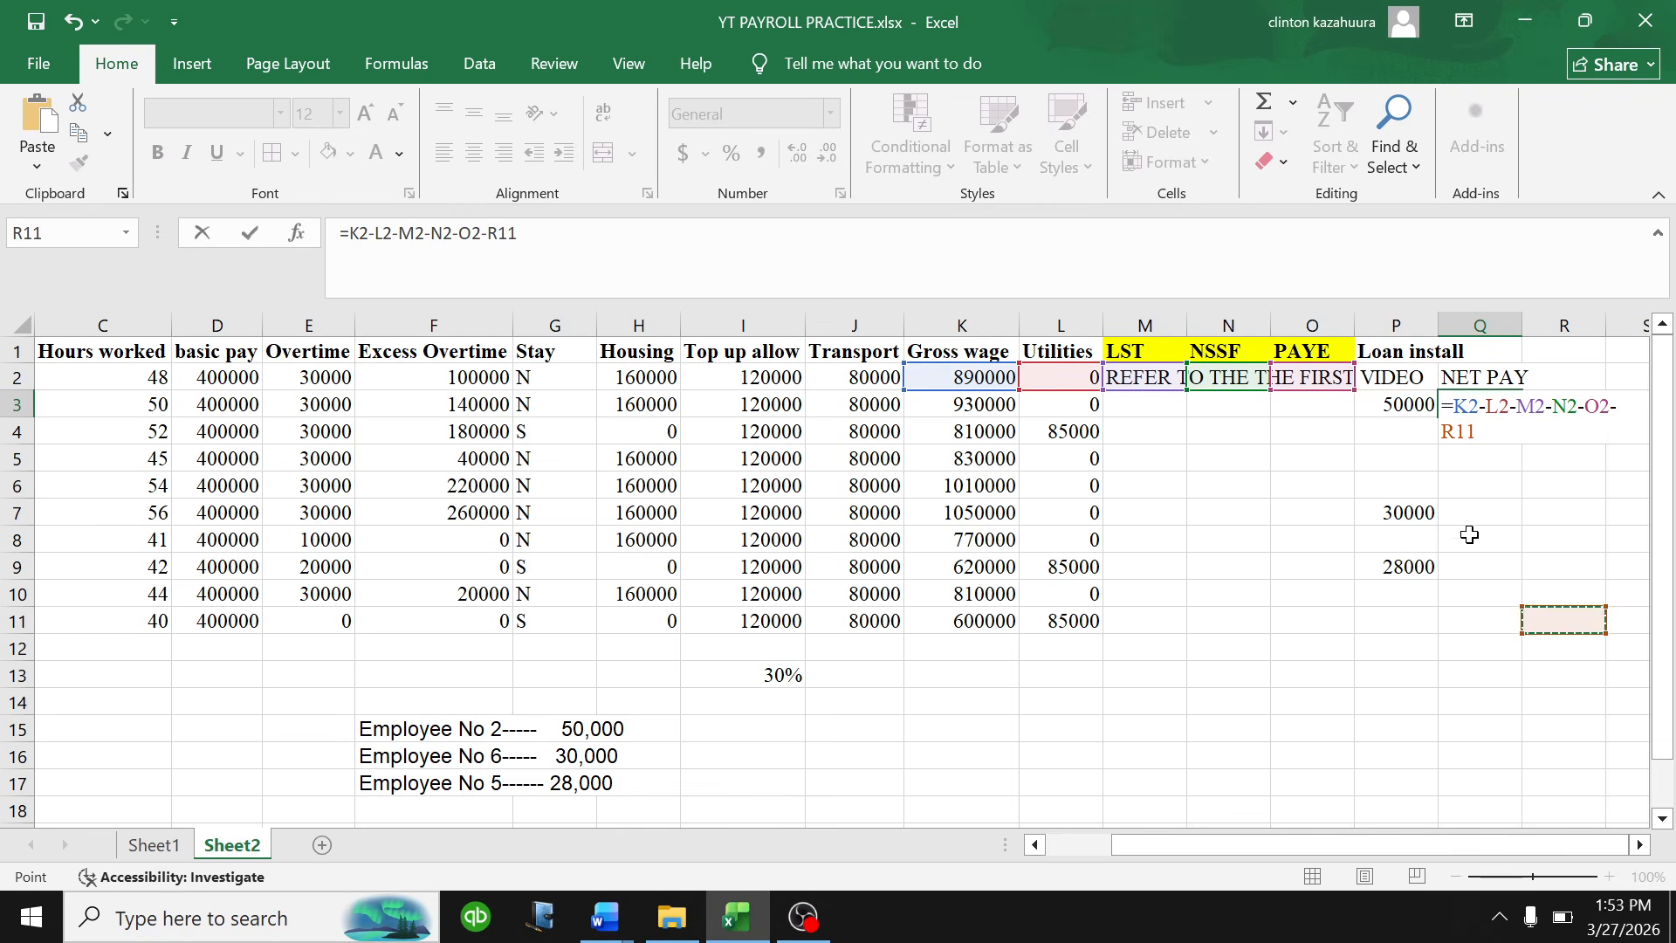
pyautogui.press('BackSpace')
pyautogui.press('BackSpace')
pyautogui.press('BackSpace')
pyautogui.press('BackSpace')
pyautogui.press('BackSpace')
pyautogui.press('BackSpace')
pyautogui.press('BackSpace')
pyautogui.press('BackSpace')
pyautogui.press('BackSpace')
pyautogui.press('BackSpace')
pyautogui.press('BackSpace')
pyautogui.press('BackSpace')
pyautogui.press('BackSpace')
pyautogui.press('BackSpace')
pyautogui.press('BackSpace')
pyautogui.press('BackSpace')
pyautogui.press('BackSpace')
pyautogui.press('BackSpace')
pyautogui.press('BackSpace')
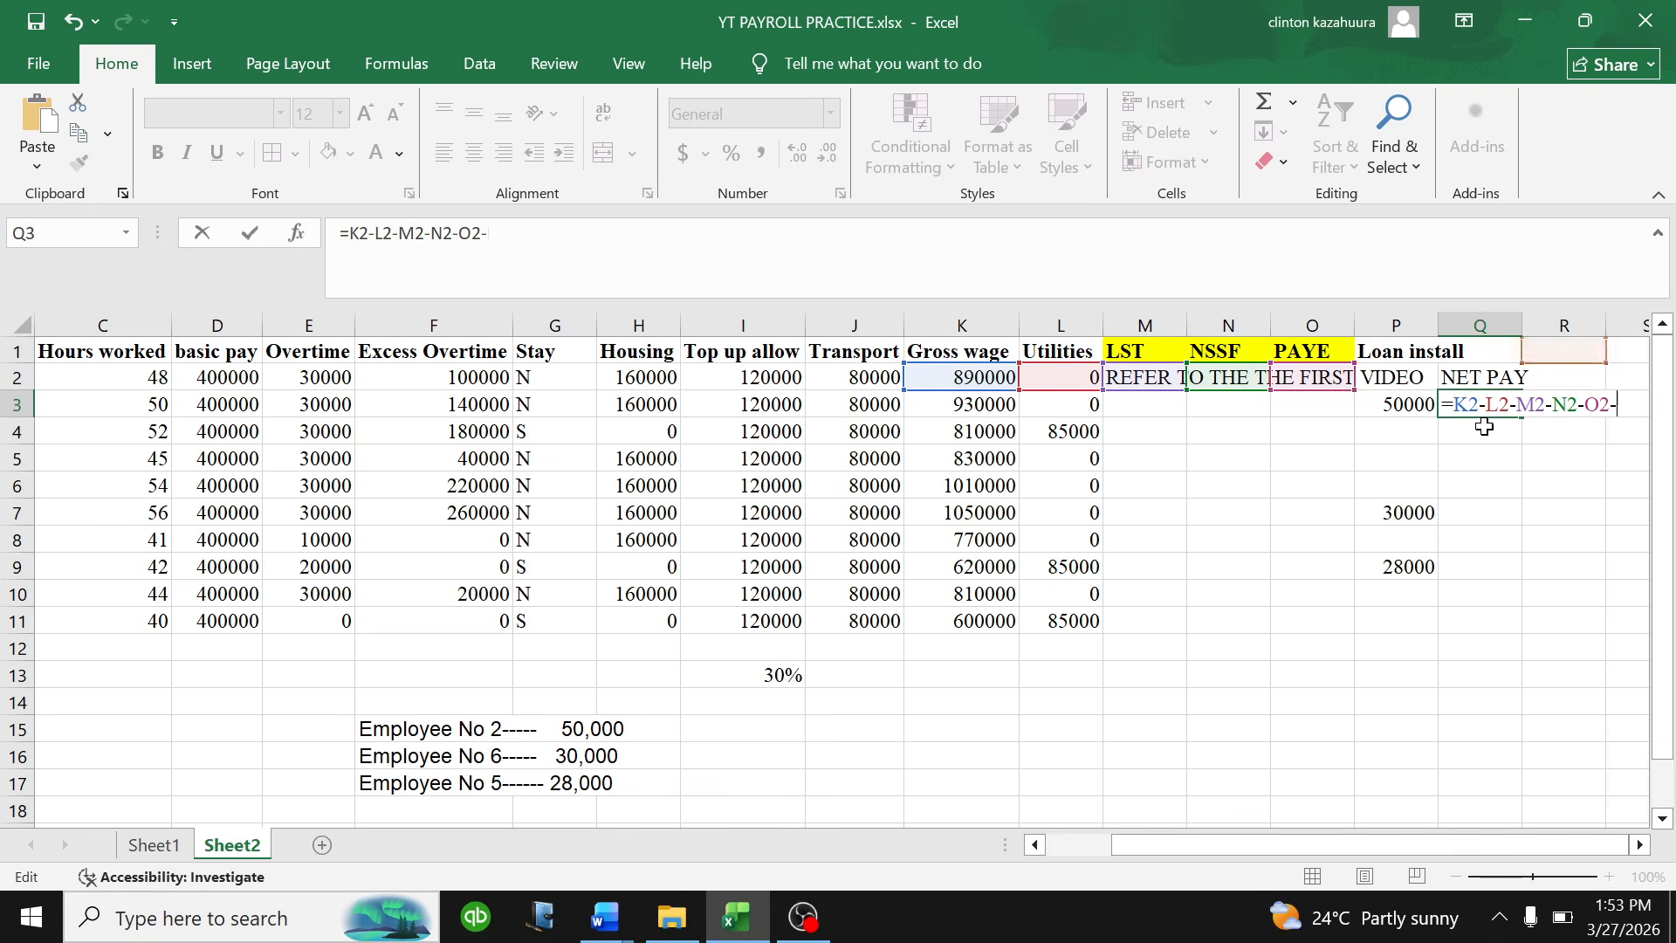
pyautogui.click(995, 534)
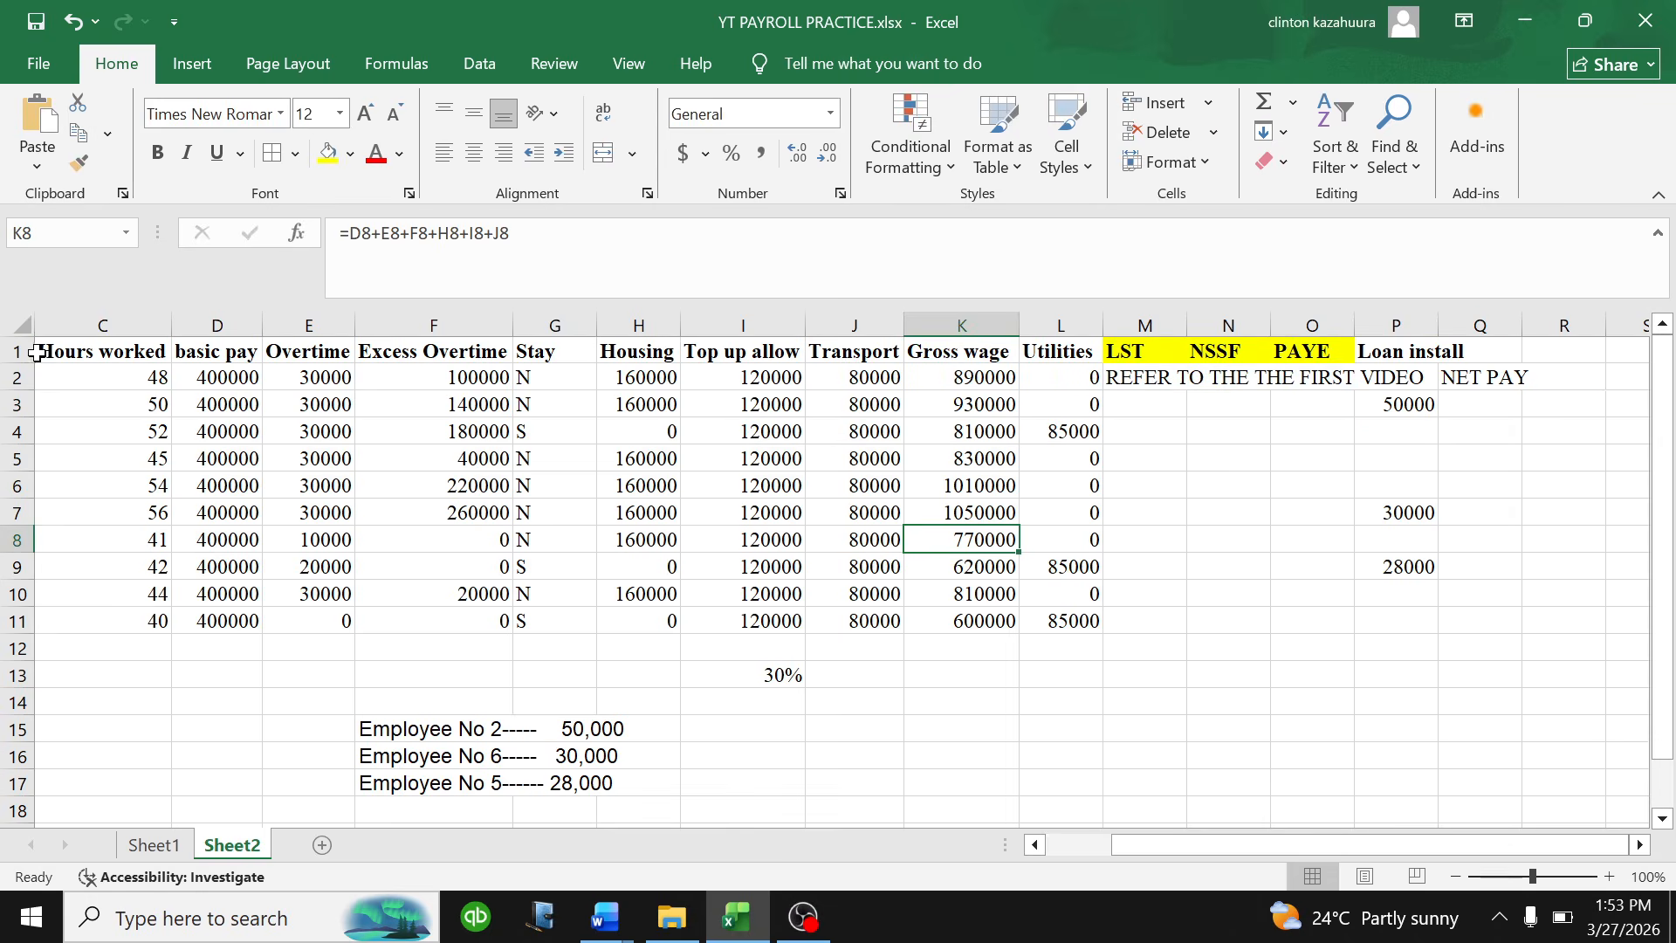
# - Apply all borders to the payroll table range C1:Q11
pyautogui.click(70, 354)
pyautogui.moveTo(70, 353); pyautogui.dragTo(1502, 607)
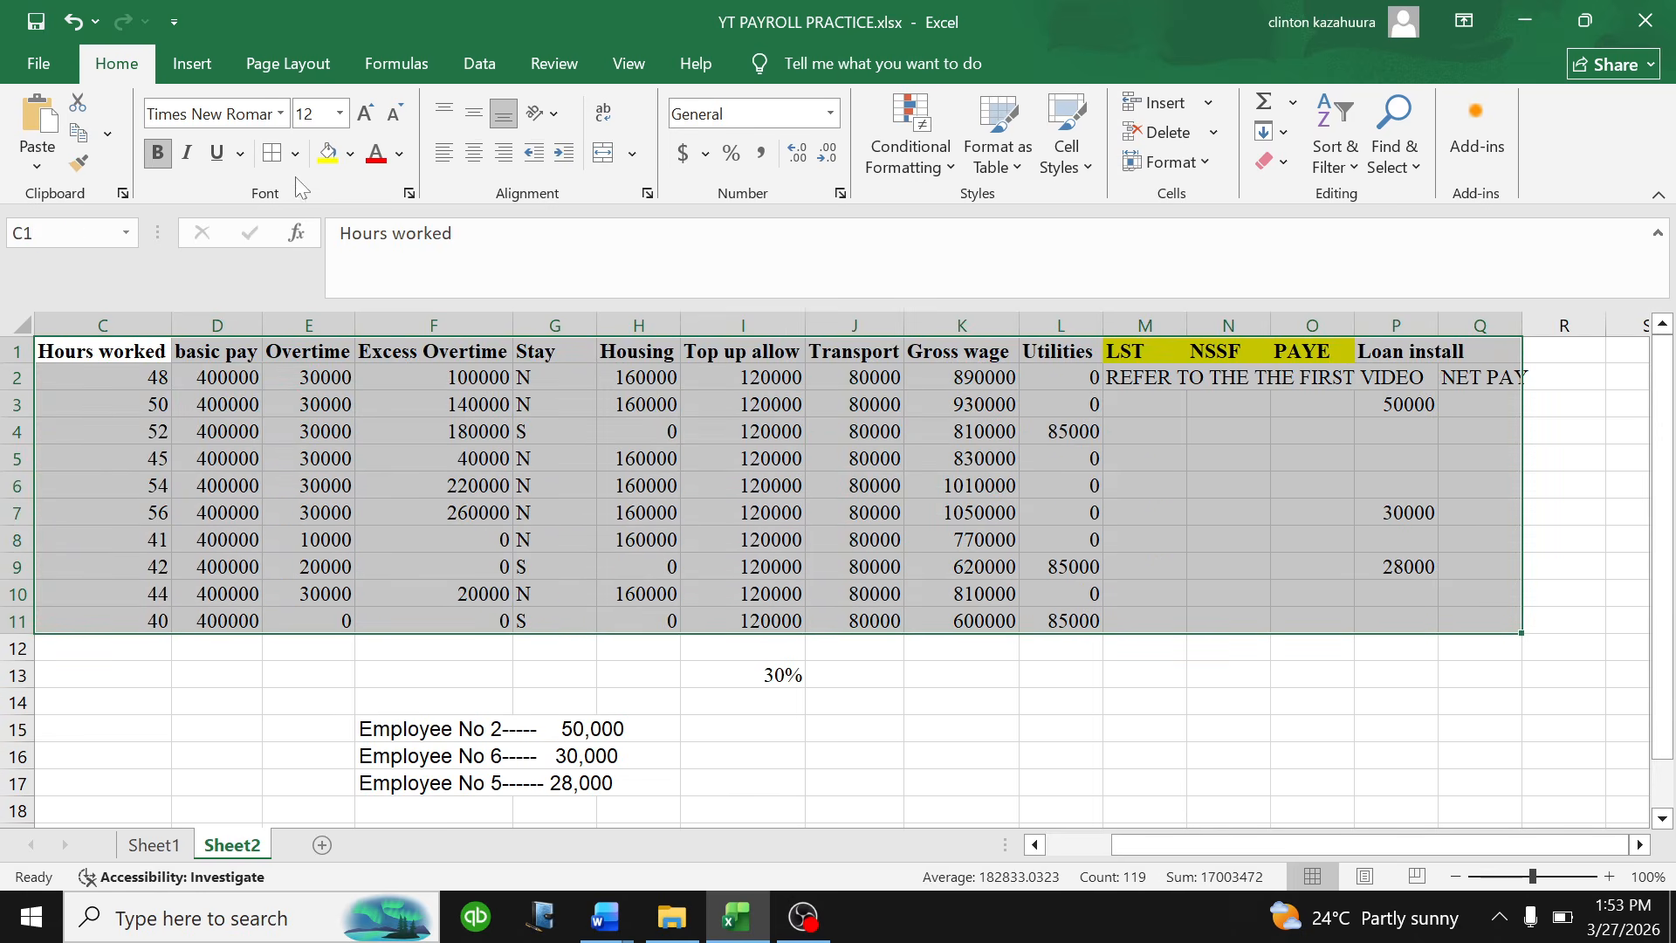
pyautogui.click(272, 153)
pyautogui.click(751, 404)
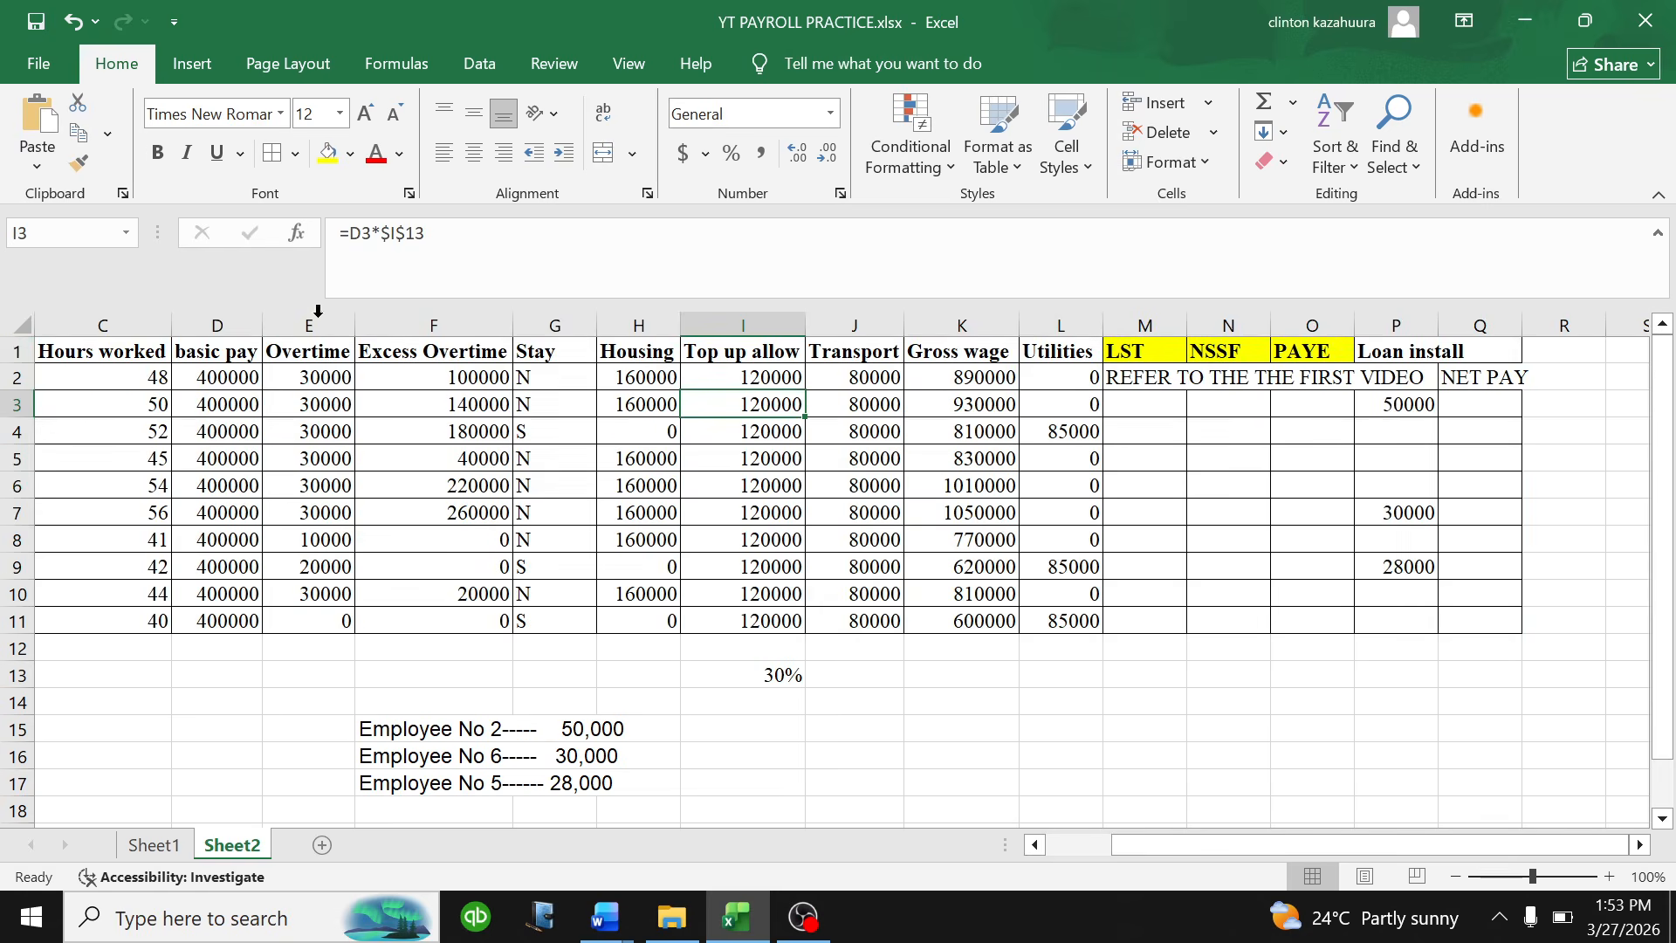
# - Insert a blank row above the payroll table's header row on Sheet2
pyautogui.click(10, 347)
pyautogui.rightClick(10, 347)
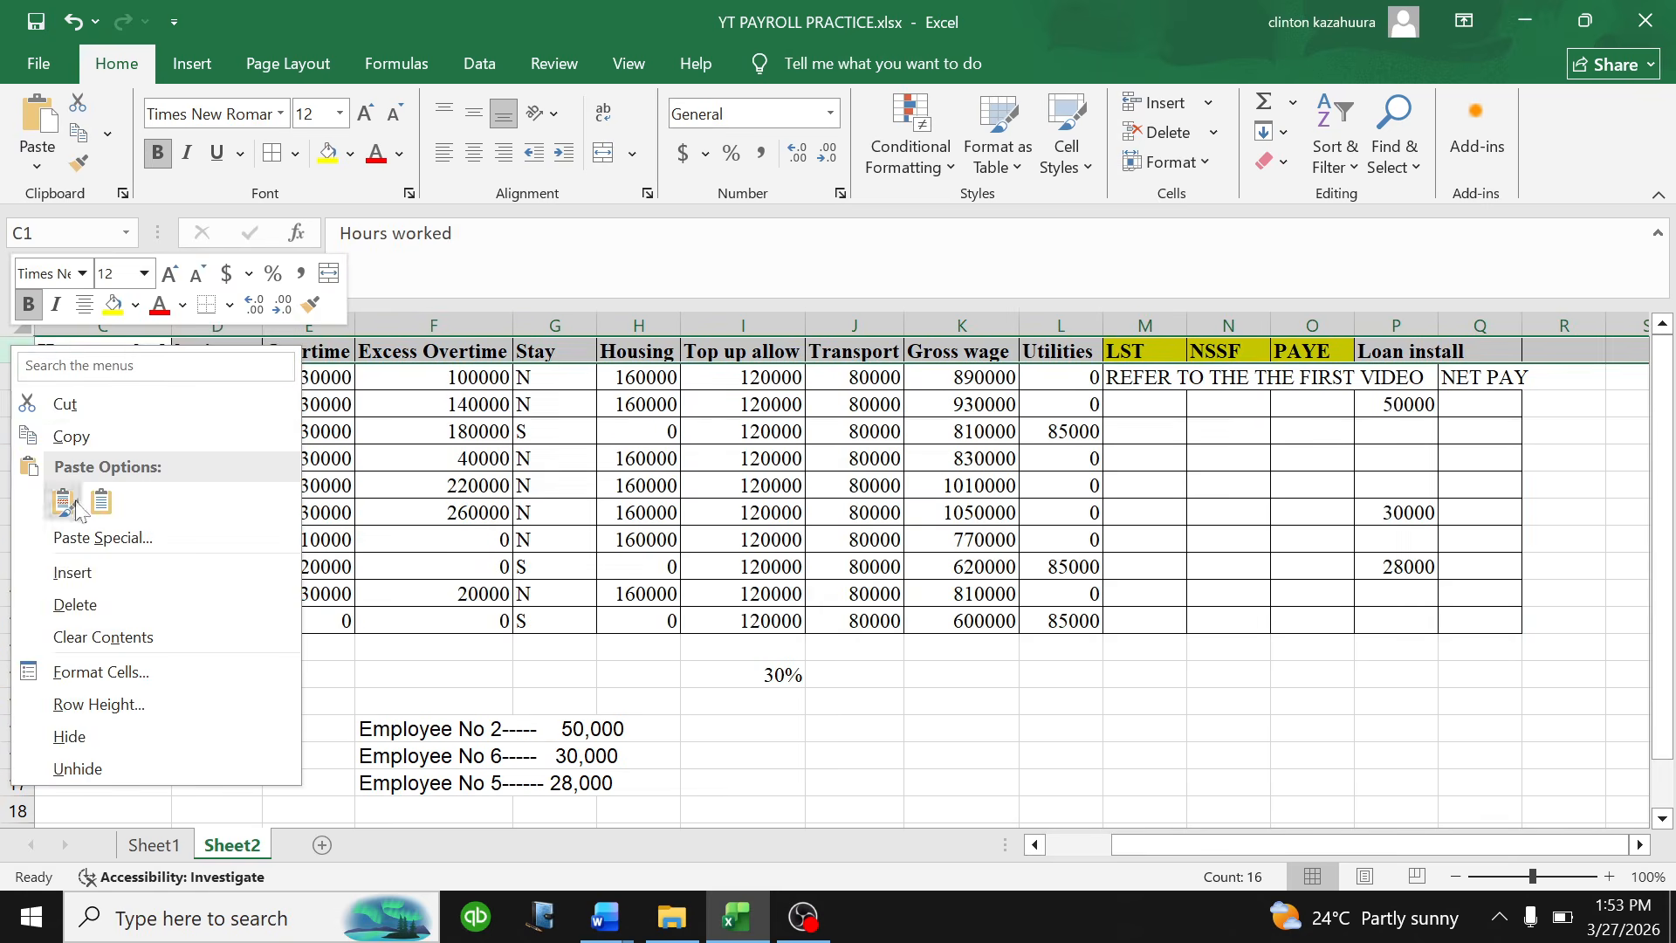
pyautogui.click(73, 574)
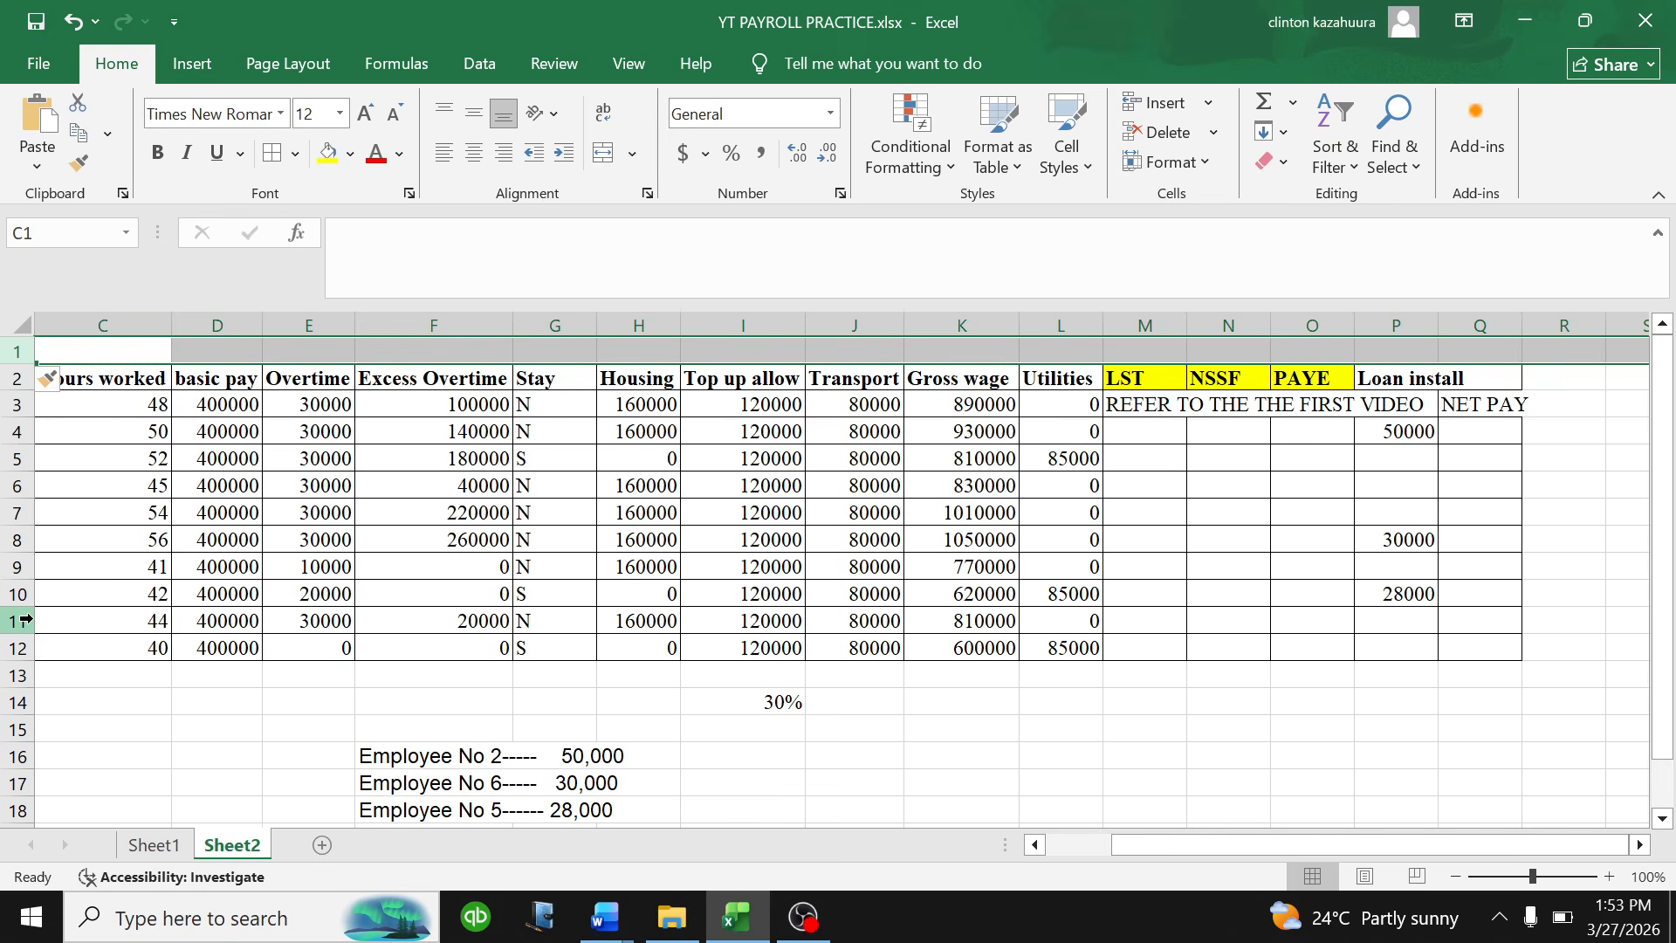
# - Switch to master payroll.docx in Word and examine the telephone and e-mail line in the company letterhead
pyautogui.click(605, 916)
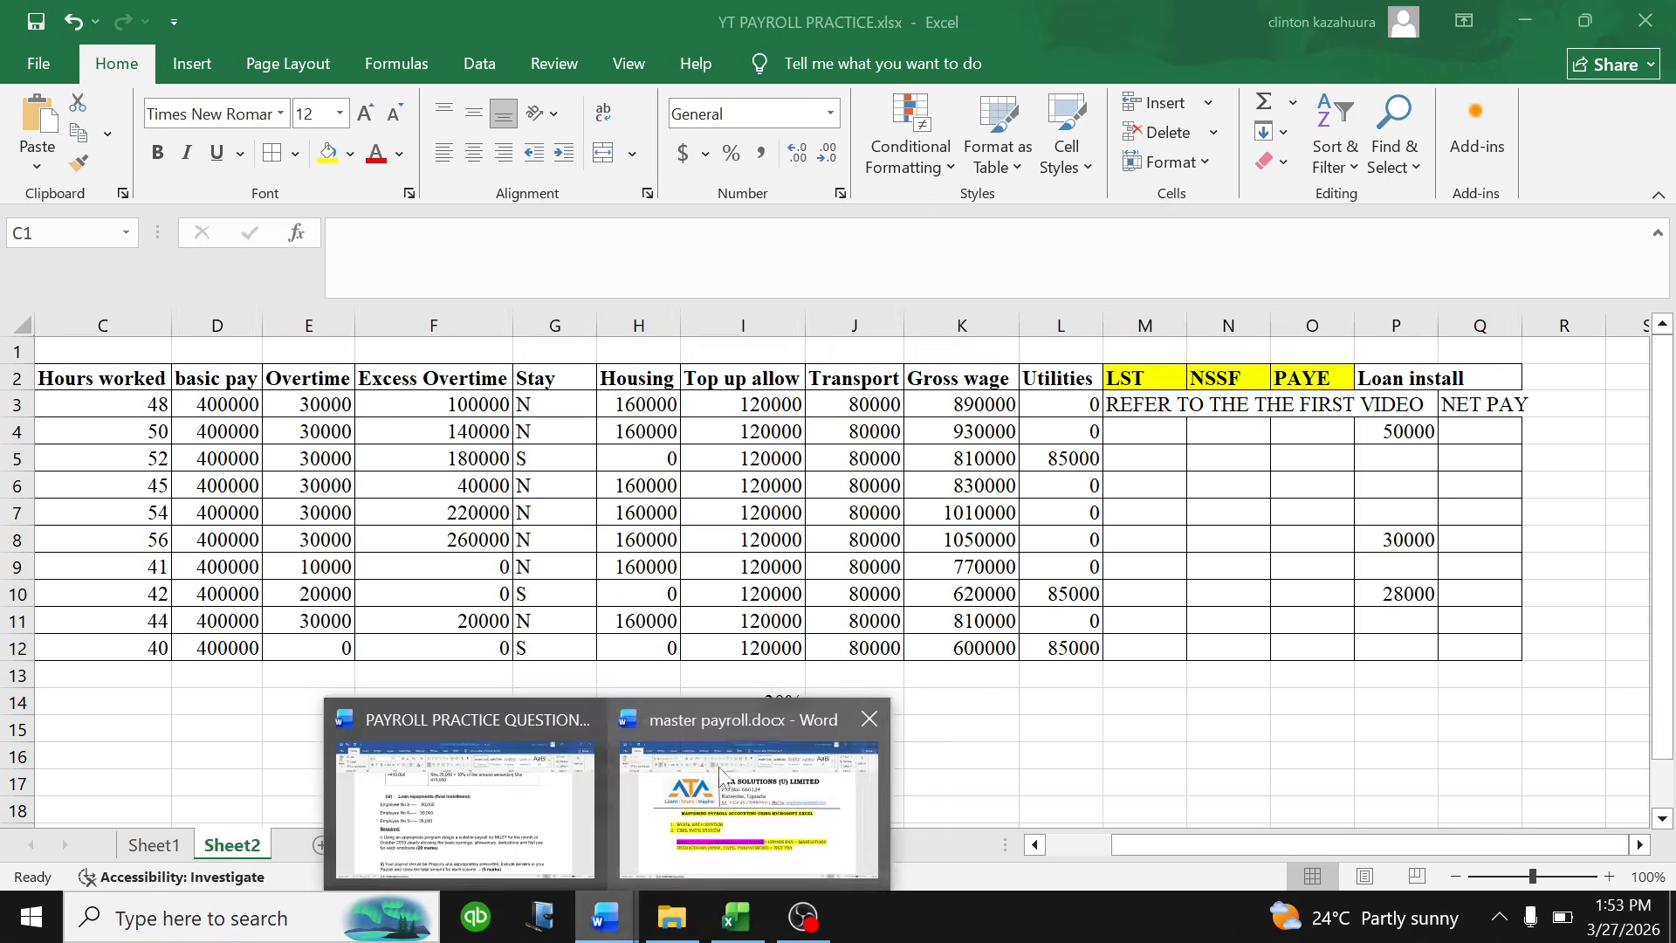
pyautogui.click(721, 772)
pyautogui.moveTo(1367, 398); pyautogui.dragTo(708, 398)
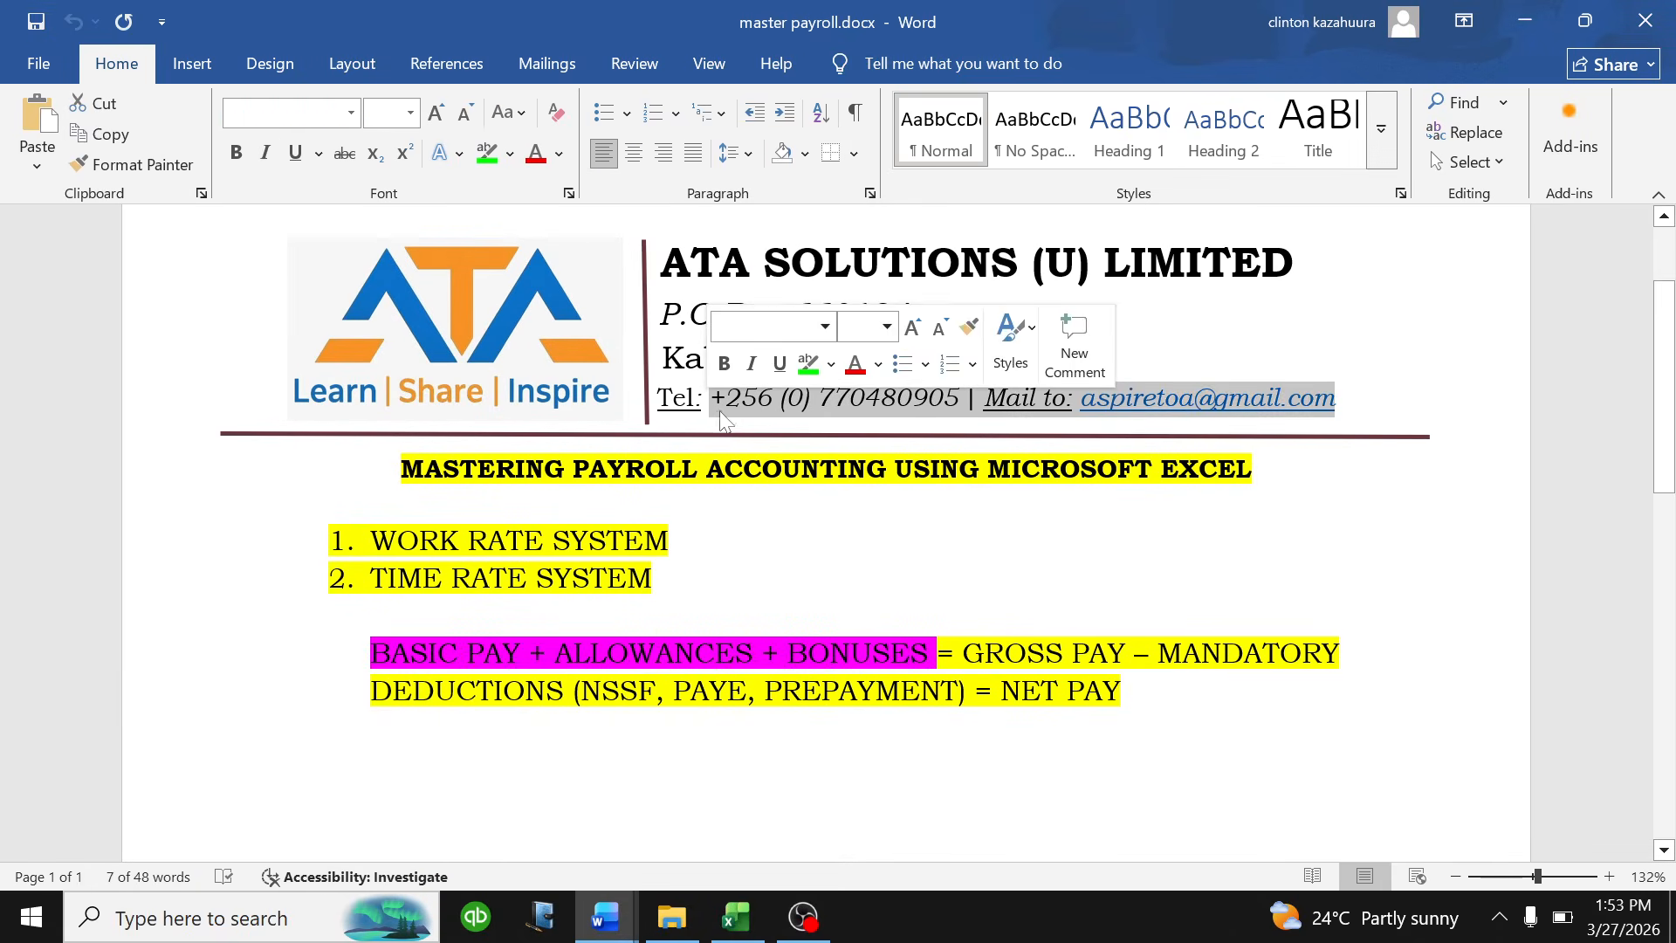
pyautogui.click(1156, 374)
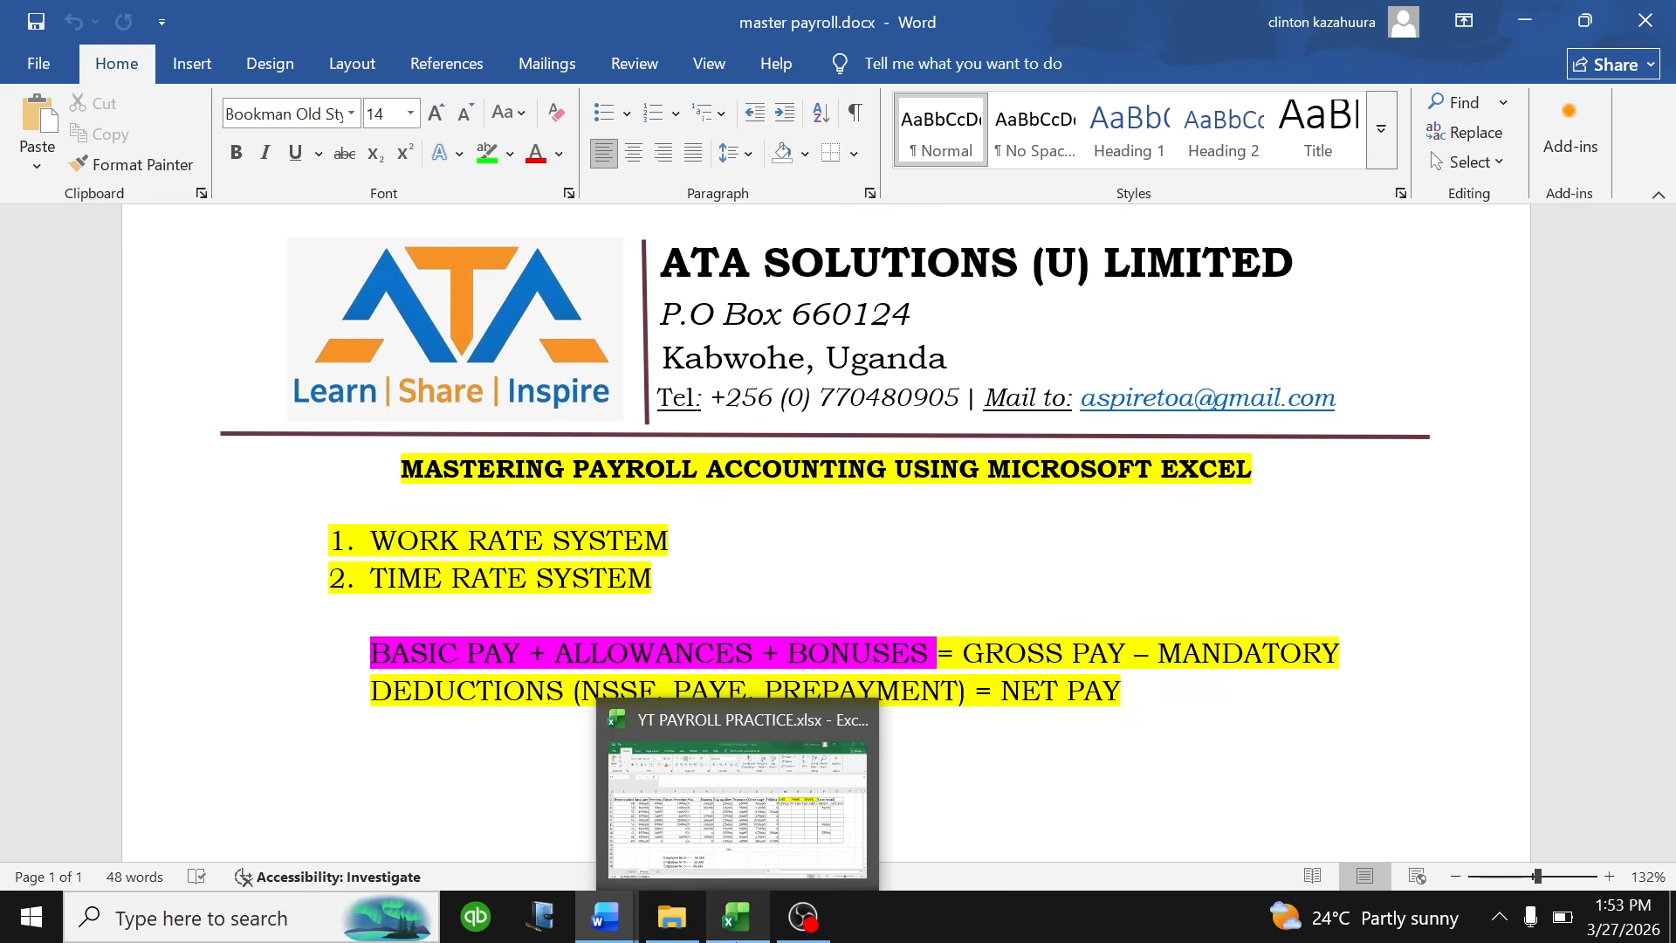
pyautogui.click(990, 791)
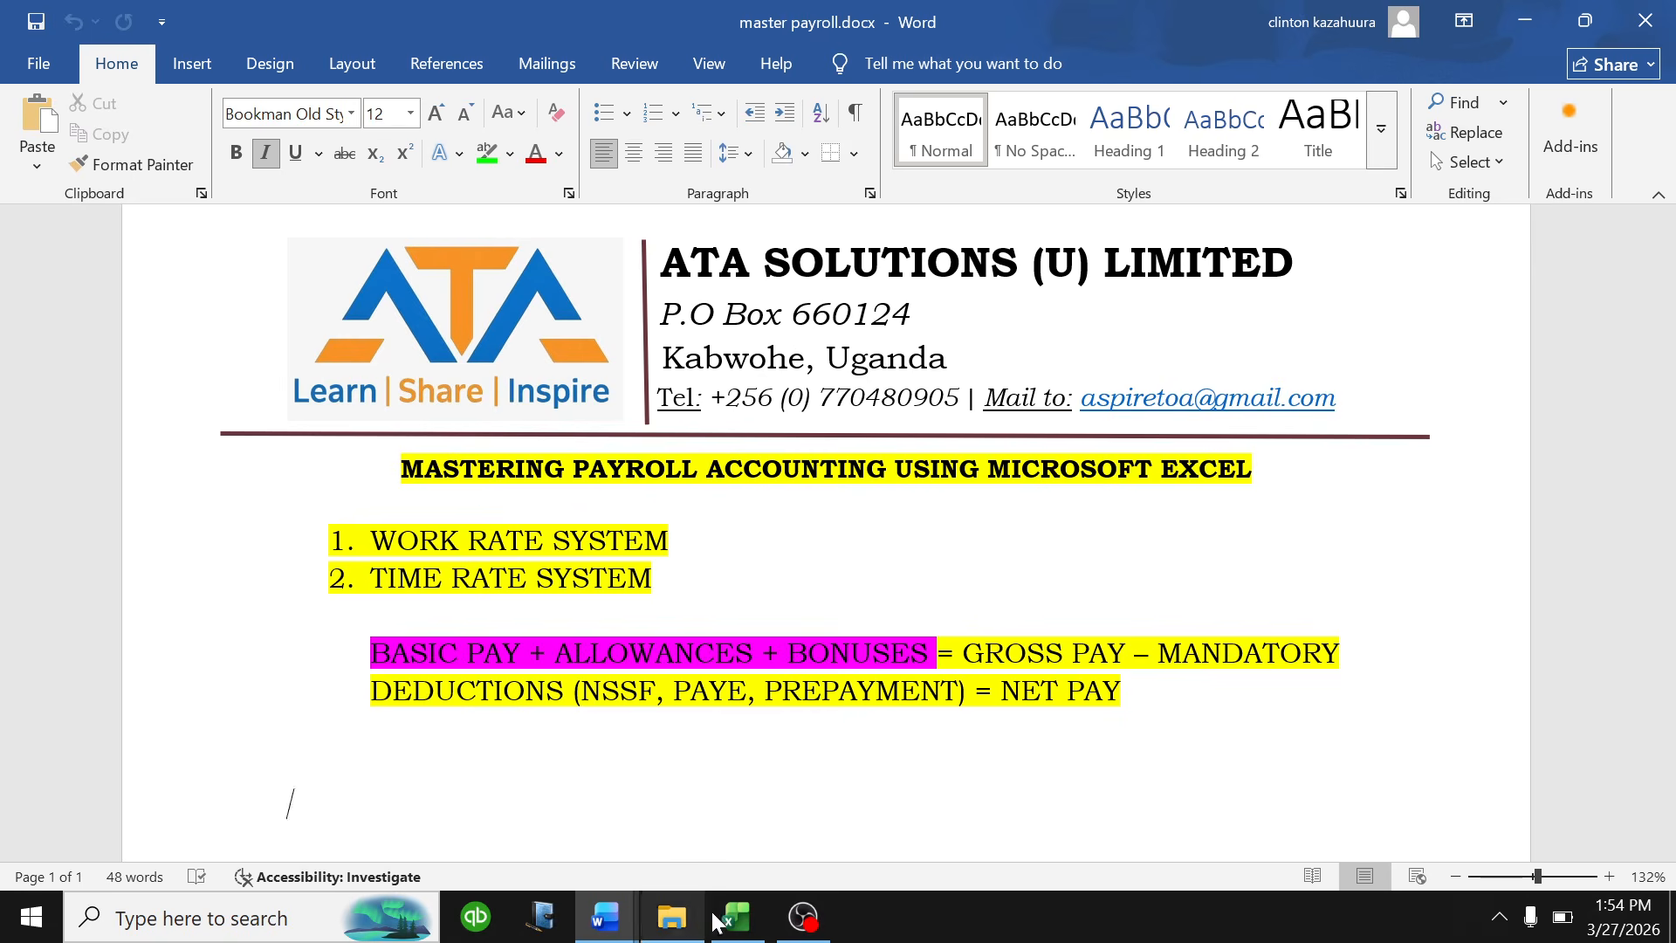
# - Switch back to the Excel payroll workbook, view Sheet1 briefly and return to Sheet2
pyautogui.click(738, 916)
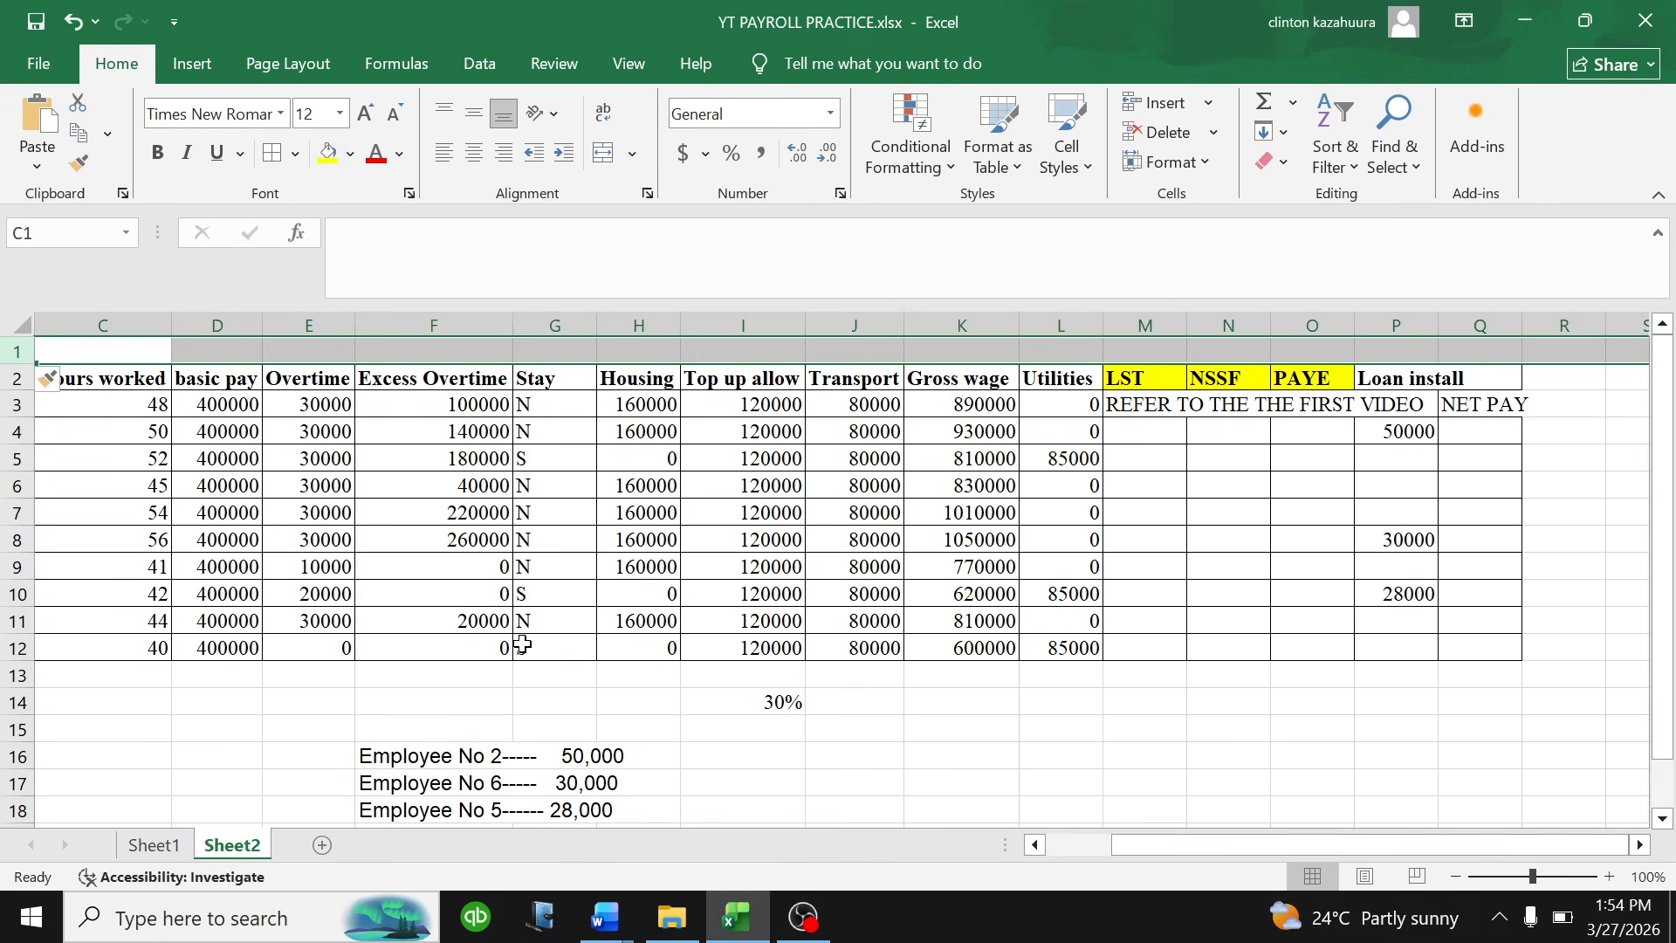
pyautogui.click(153, 845)
pyautogui.click(228, 845)
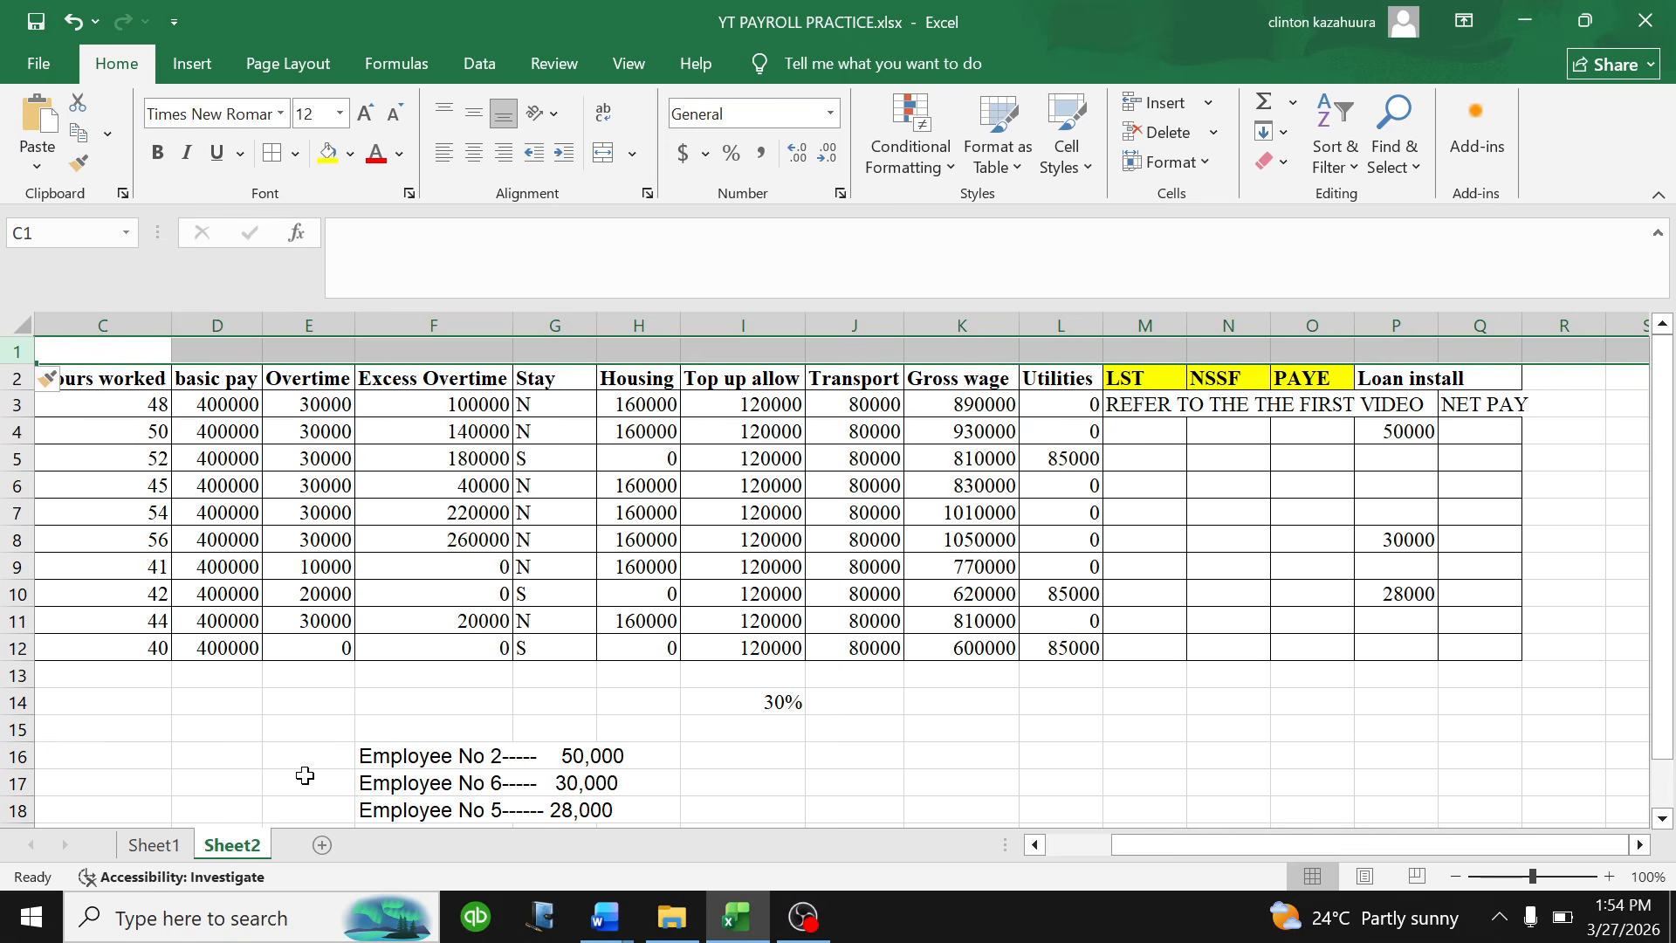